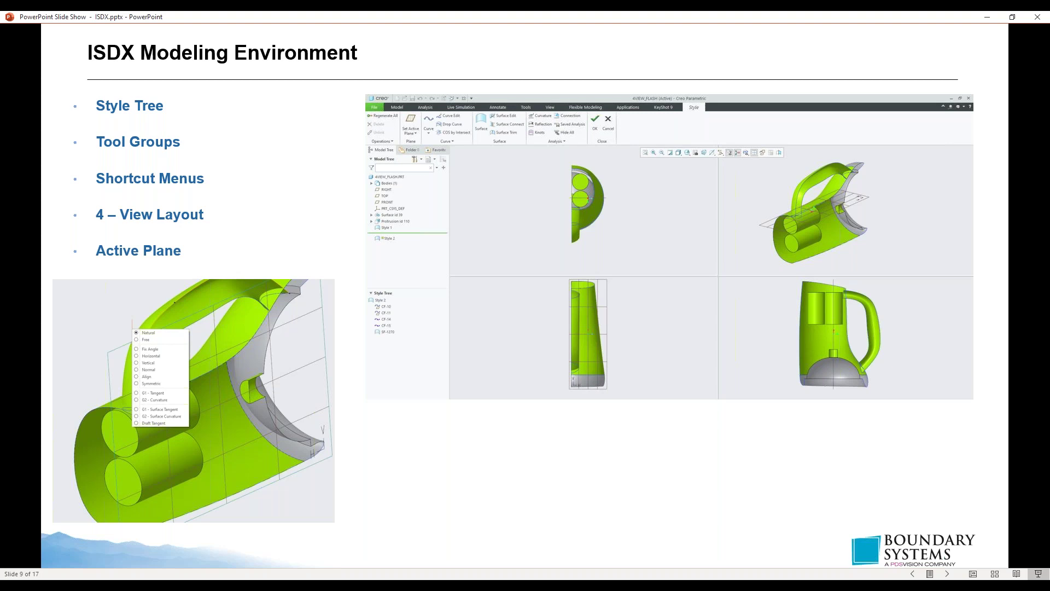
# Step: Advance the presentation to the demo slide and switch to the 4VIEW_FLASH window in Creo Parametric
pyautogui.press('Right')
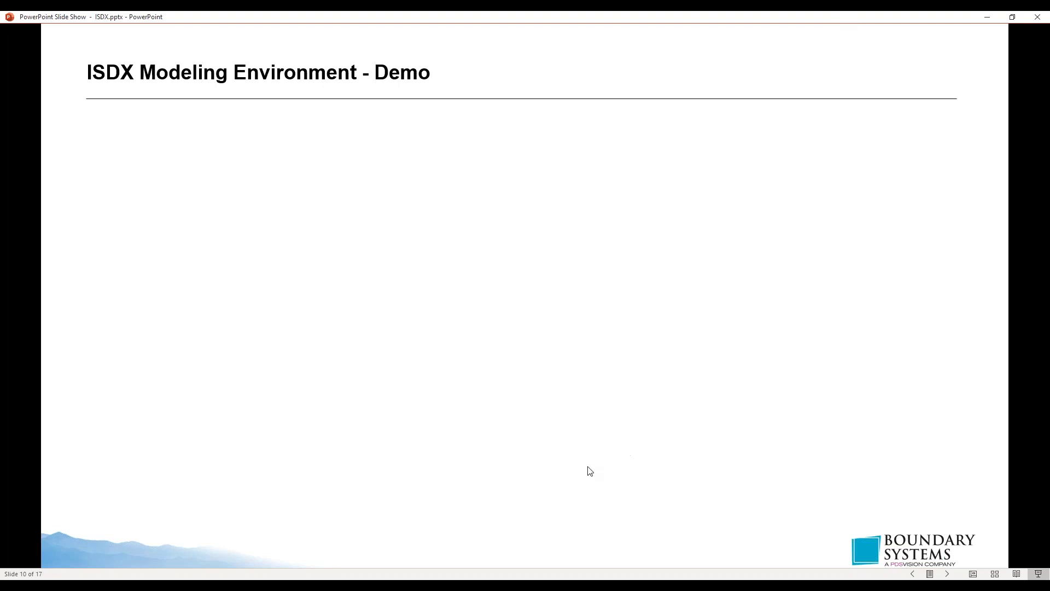
pyautogui.click(546, 574)
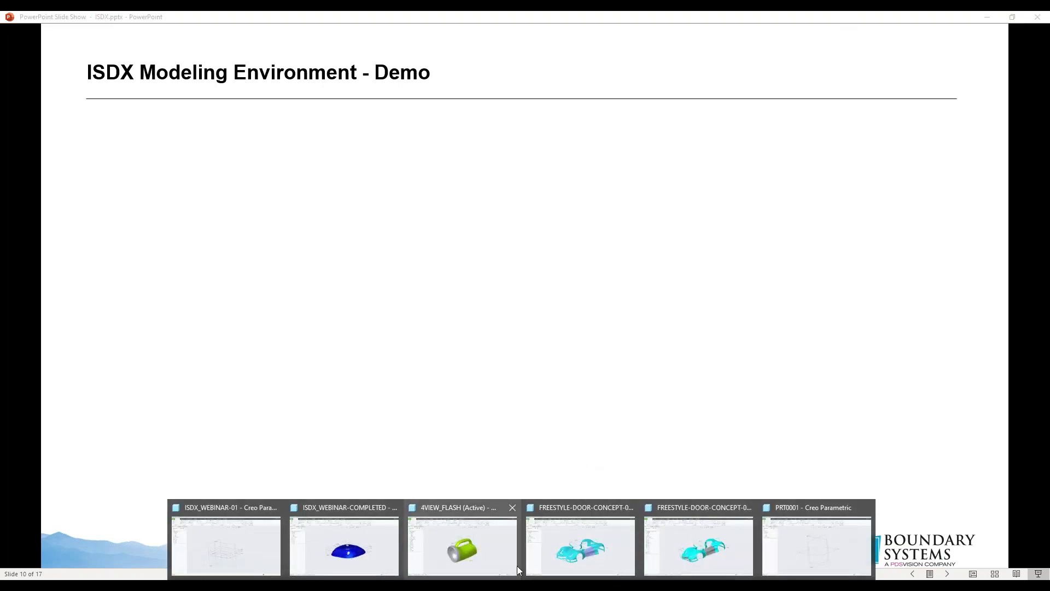
pyautogui.click(493, 559)
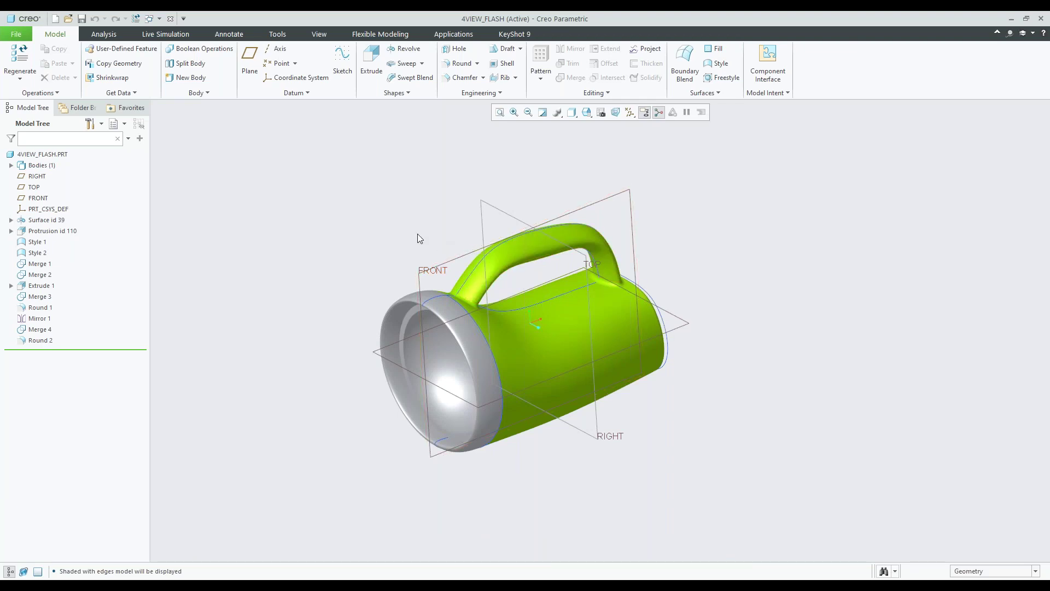
# Step: Open the Style 2 feature of 4VIEW_FLASH for redefinition
pyautogui.click(22, 255)
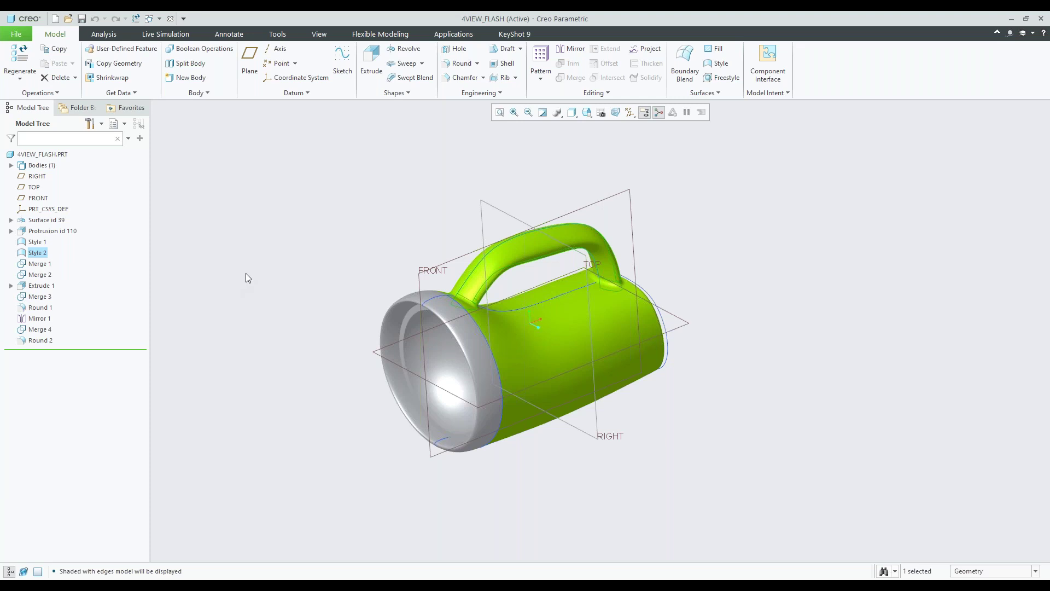
pyautogui.click(34, 256)
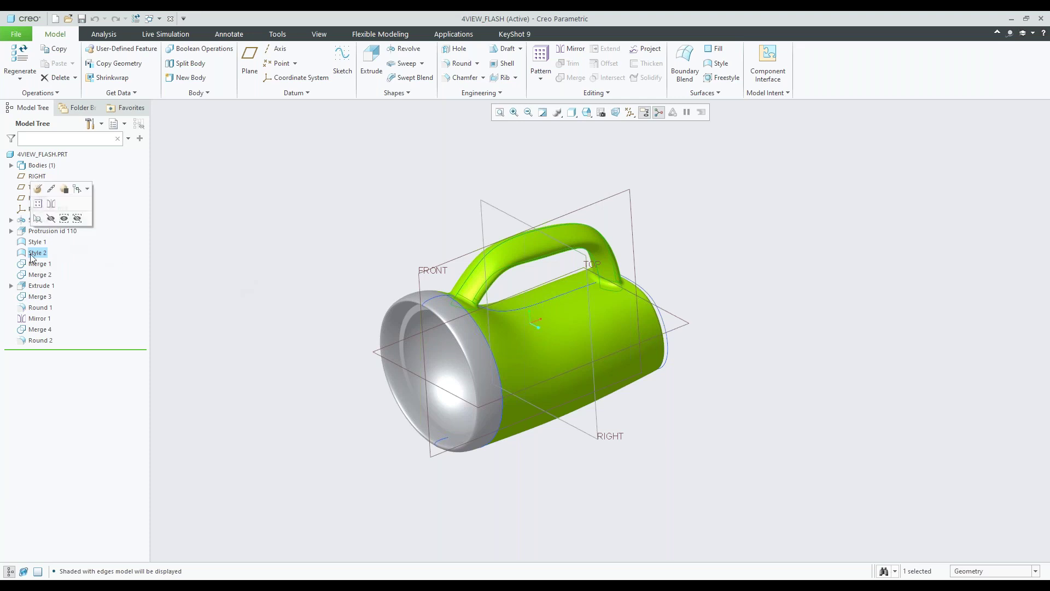
pyautogui.click(37, 189)
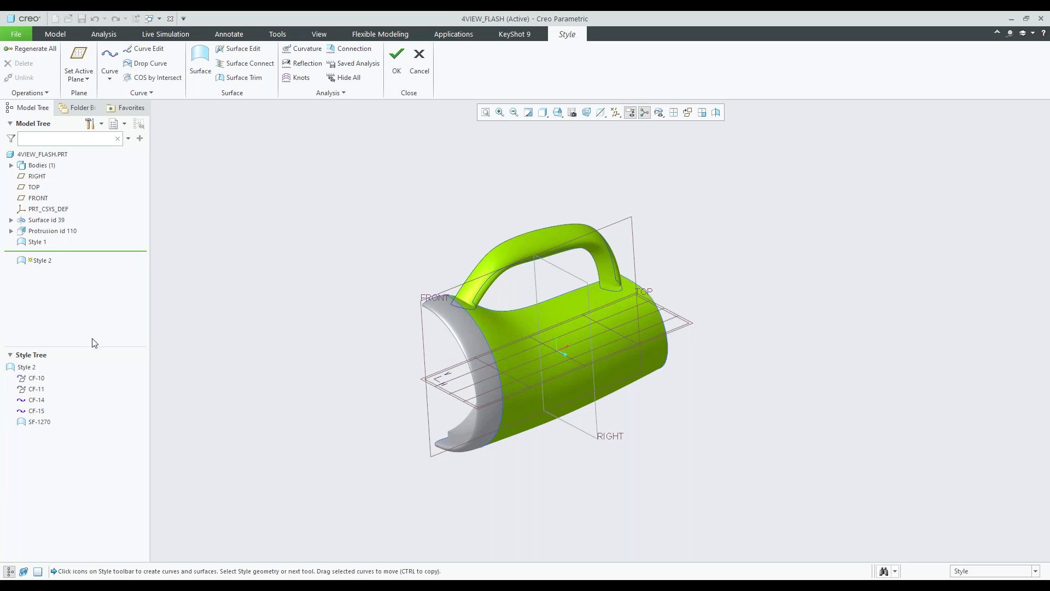
# Step: Highlight the curves and handle surface listed under Style 2, and open and accept curve CF-15's definition
pyautogui.click(35, 379)
pyautogui.click(42, 422)
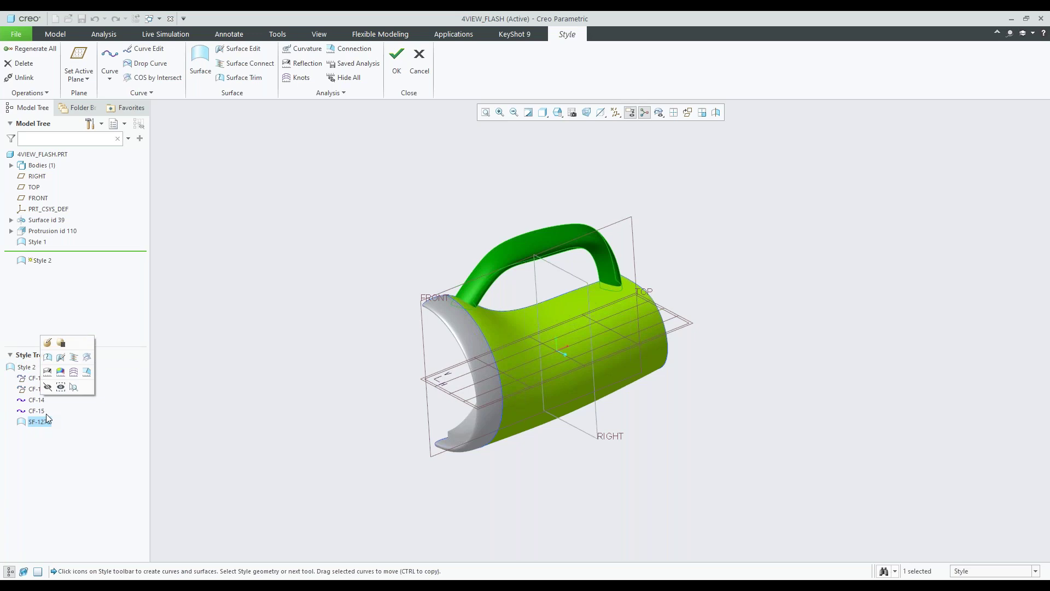
pyautogui.click(34, 411)
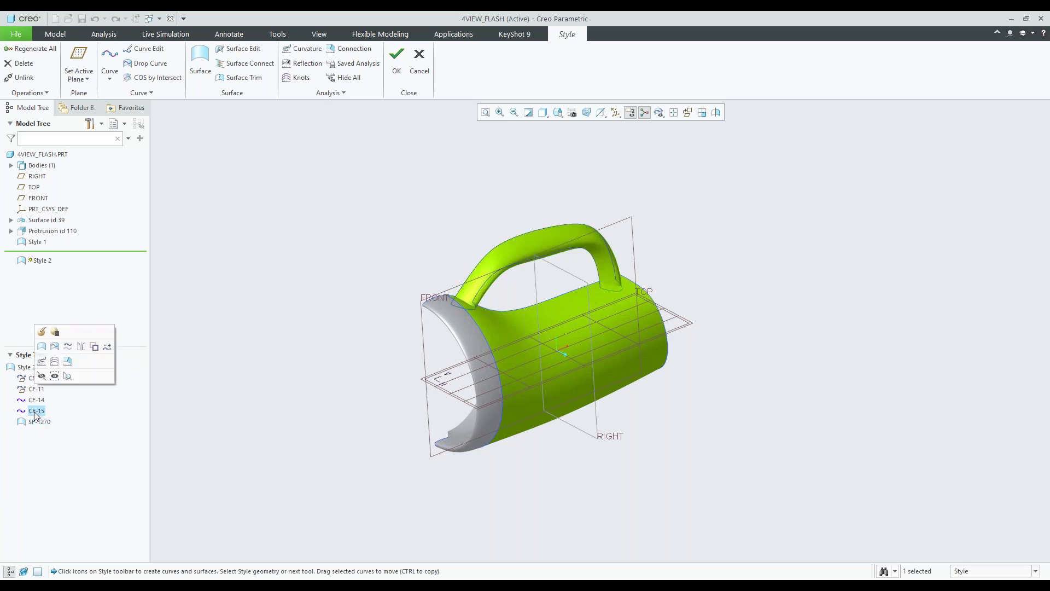
pyautogui.click(54, 353)
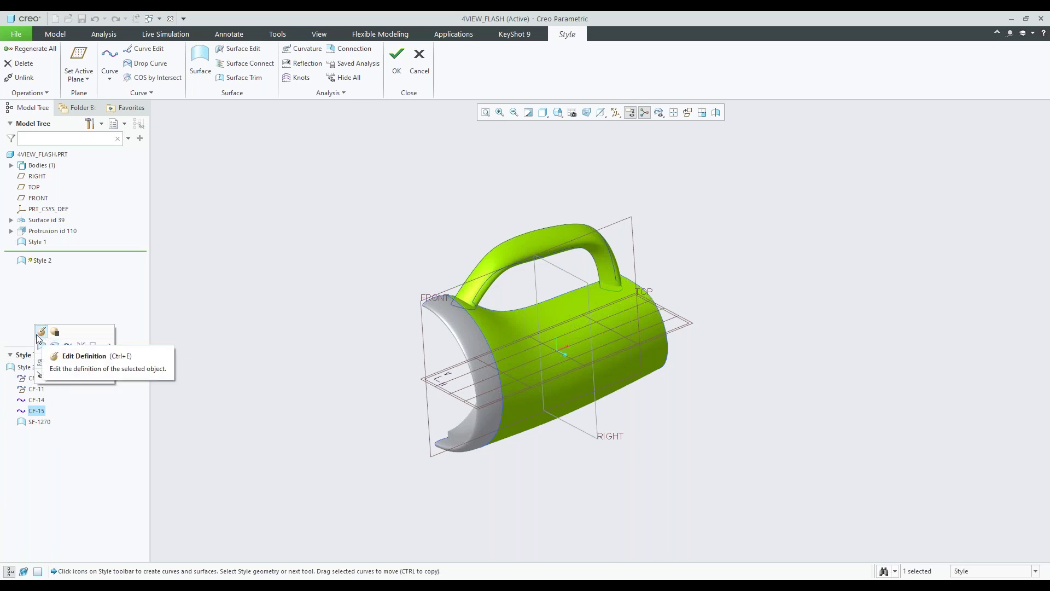
pyautogui.doubleClick(445, 300)
pyautogui.moveTo(298, 286); pyautogui.dragTo(302, 211, button='middle')
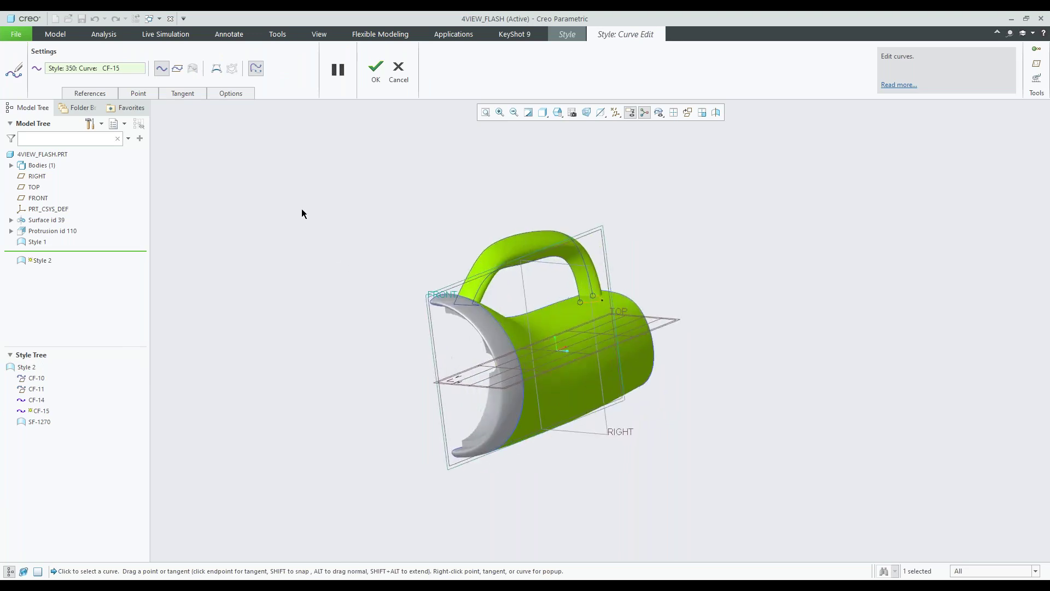
pyautogui.click(376, 67)
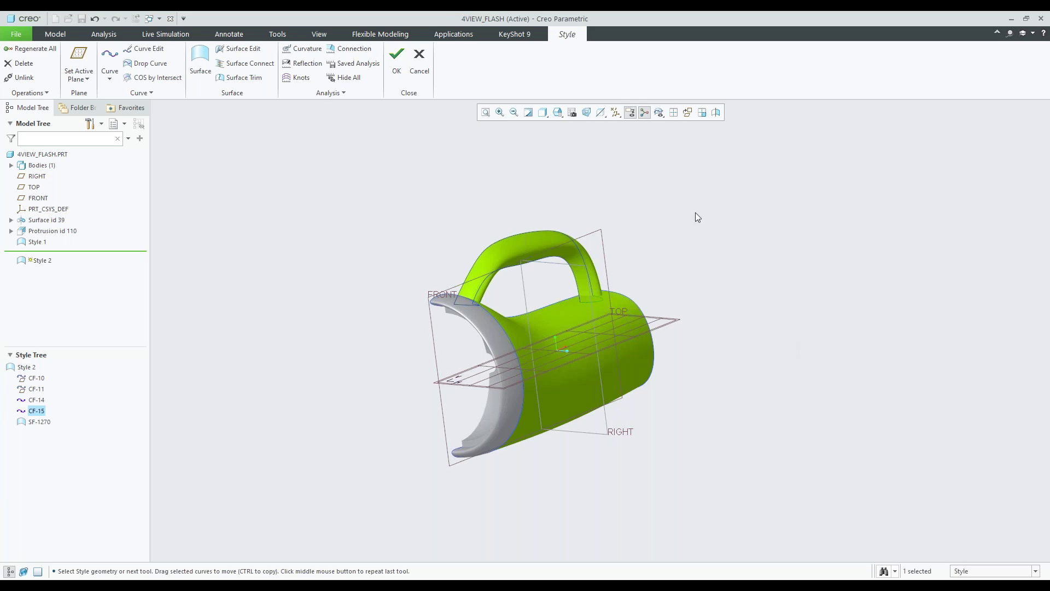
# Step: Show the flashlight in the four-view layout, resize its panes, and return to the single view
pyautogui.moveTo(598, 212); pyautogui.dragTo(621, 200, button='middle')
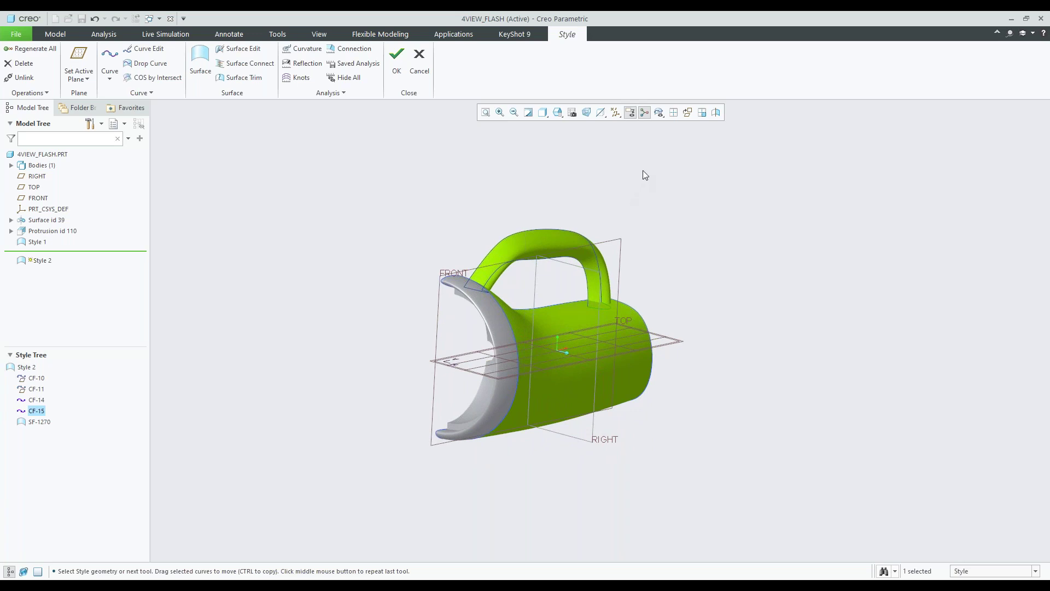
pyautogui.click(674, 113)
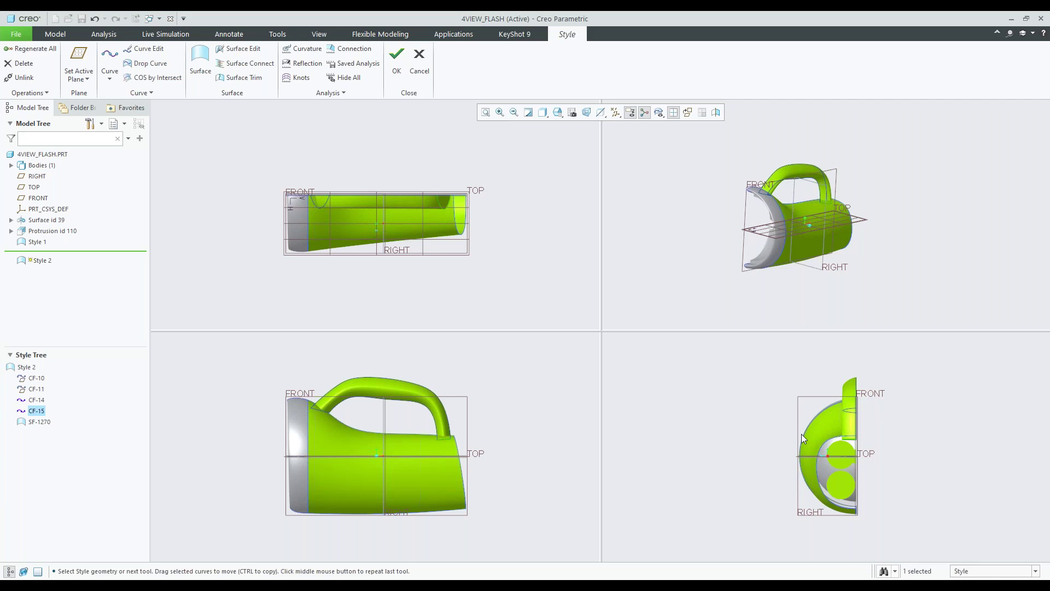
pyautogui.moveTo(604, 327); pyautogui.dragTo(397, 353)
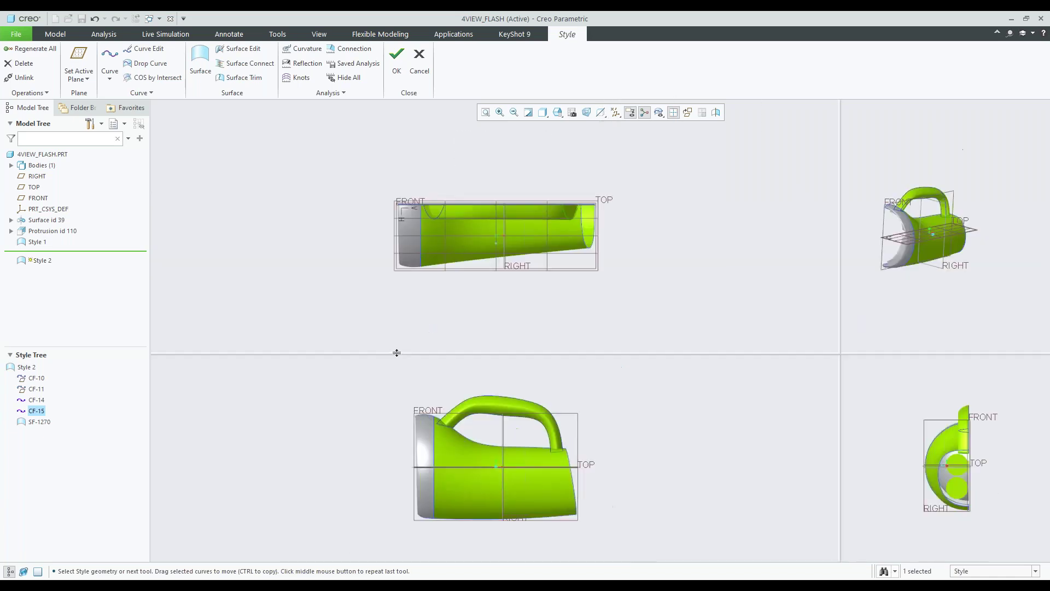
pyautogui.moveTo(839, 353); pyautogui.dragTo(446, 377)
pyautogui.click(592, 343)
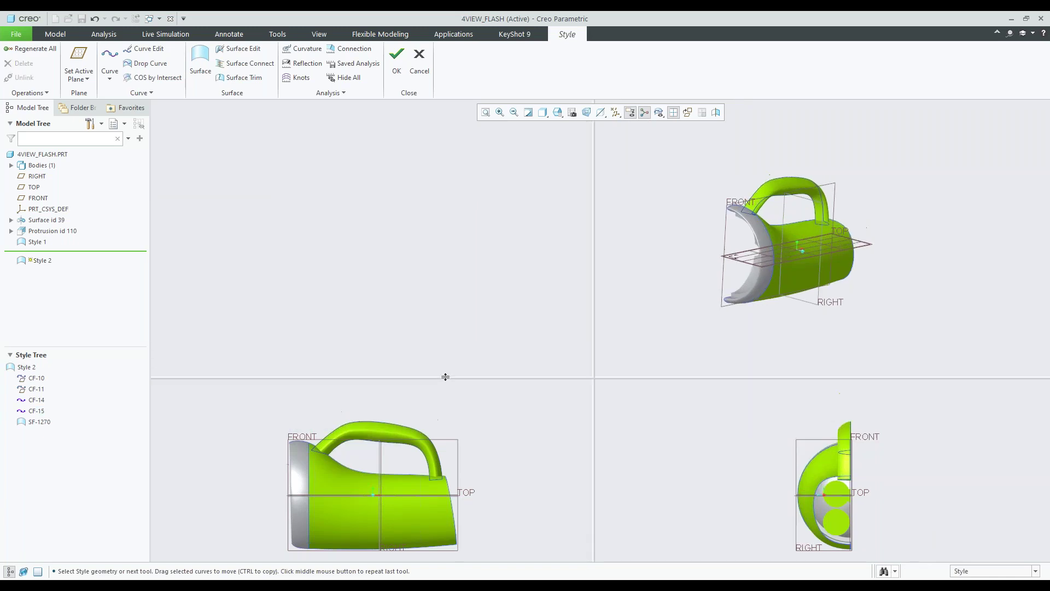
pyautogui.moveTo(594, 377); pyautogui.dragTo(586, 349)
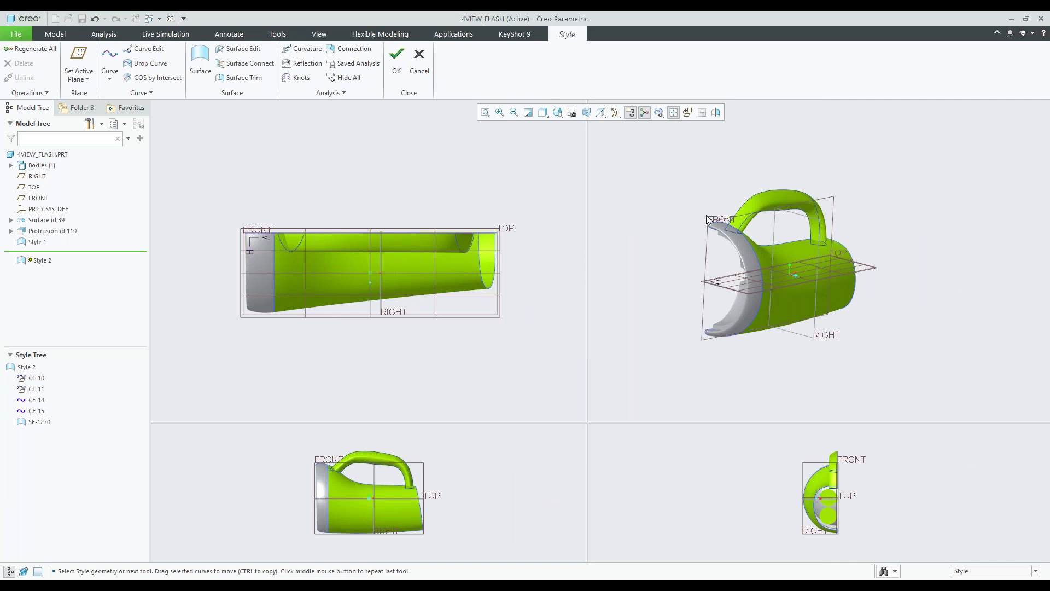
pyautogui.click(675, 112)
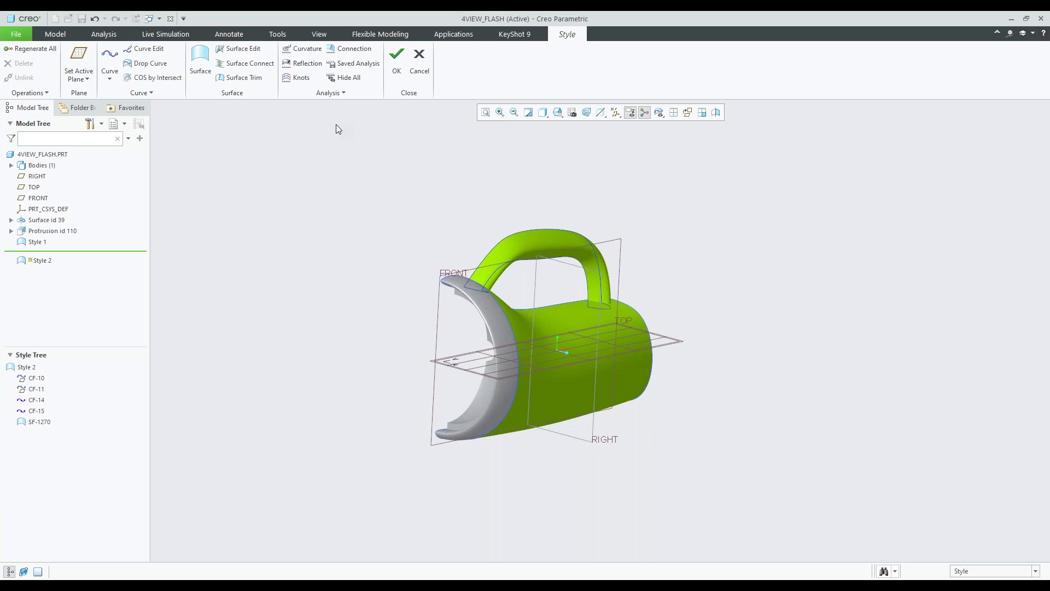
# Step: Select curve CF-10 on the handle to examine its available commands, and clear the selection
pyautogui.scroll(-3, 469, 231)
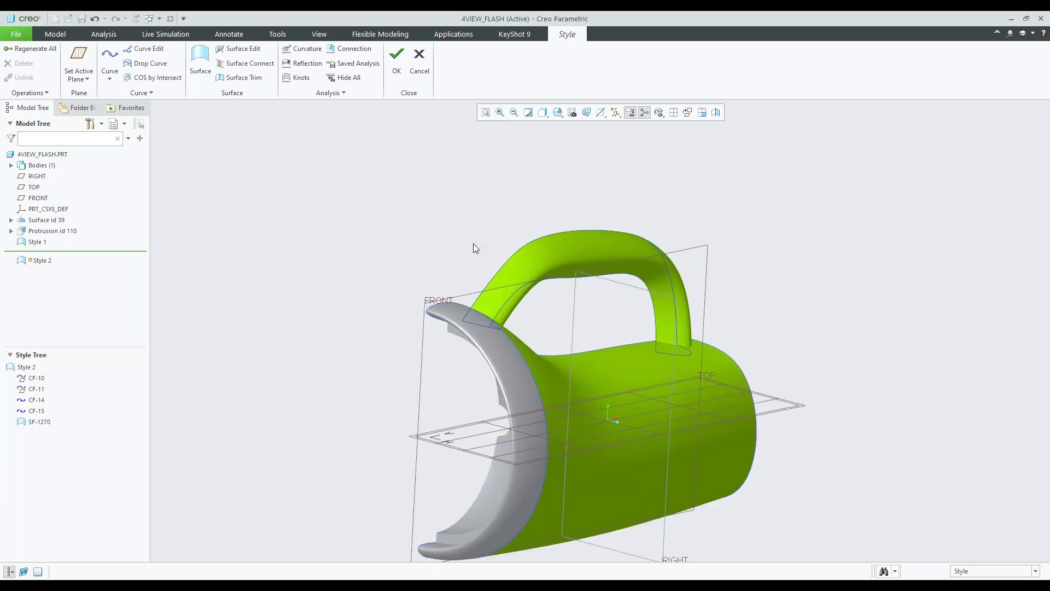
pyautogui.click(521, 246)
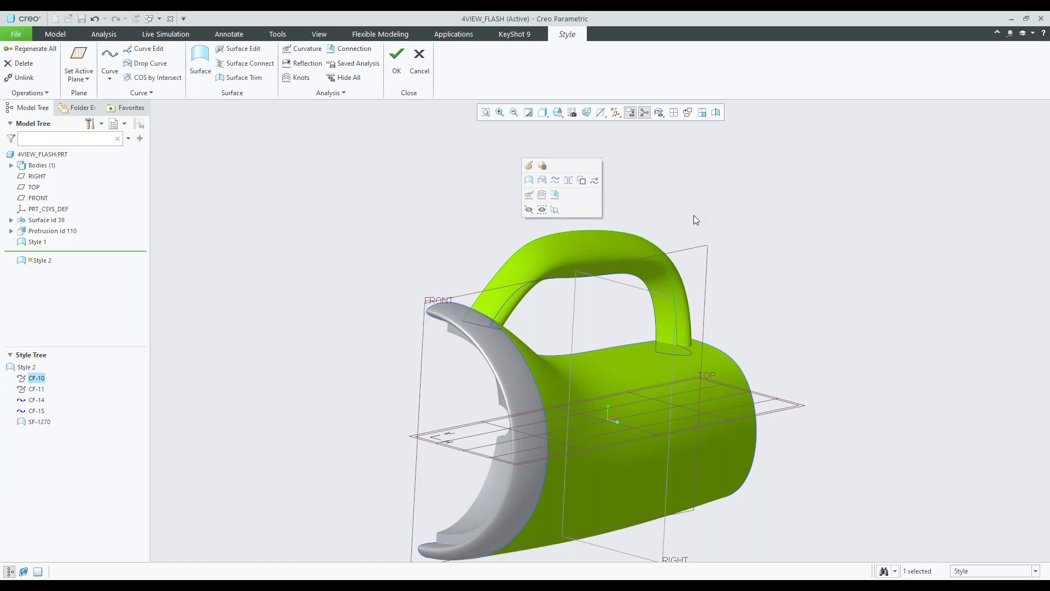
pyautogui.click(781, 203)
pyautogui.scroll(2, 426, 254)
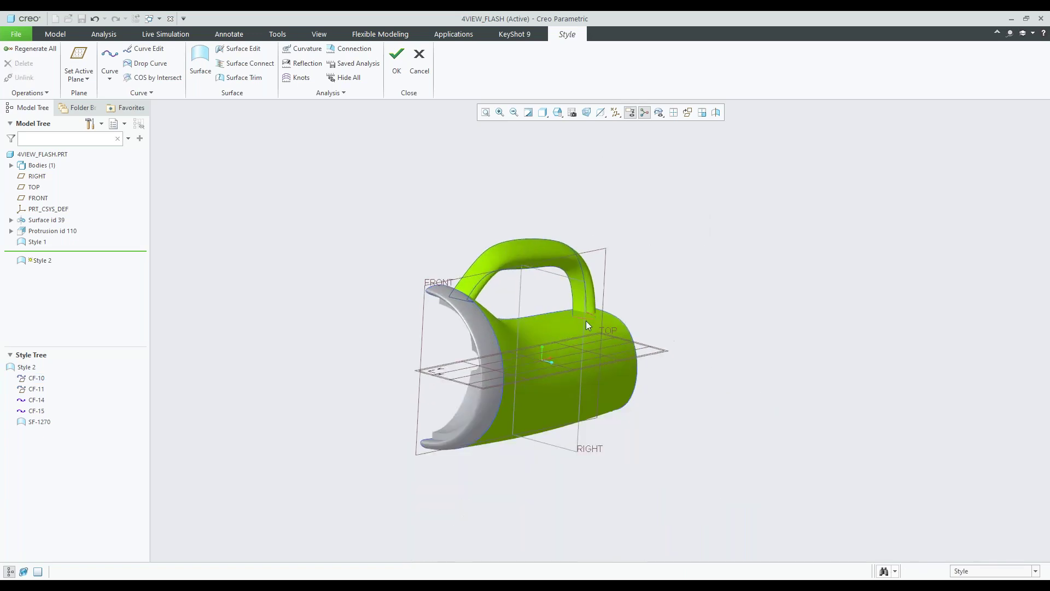
pyautogui.moveTo(549, 353)
pyautogui.mouseDown(button='middle')
pyautogui.moveTo(569, 356)
pyautogui.moveTo(564, 383)
pyautogui.moveTo(547, 361)
pyautogui.mouseUp(button='middle')
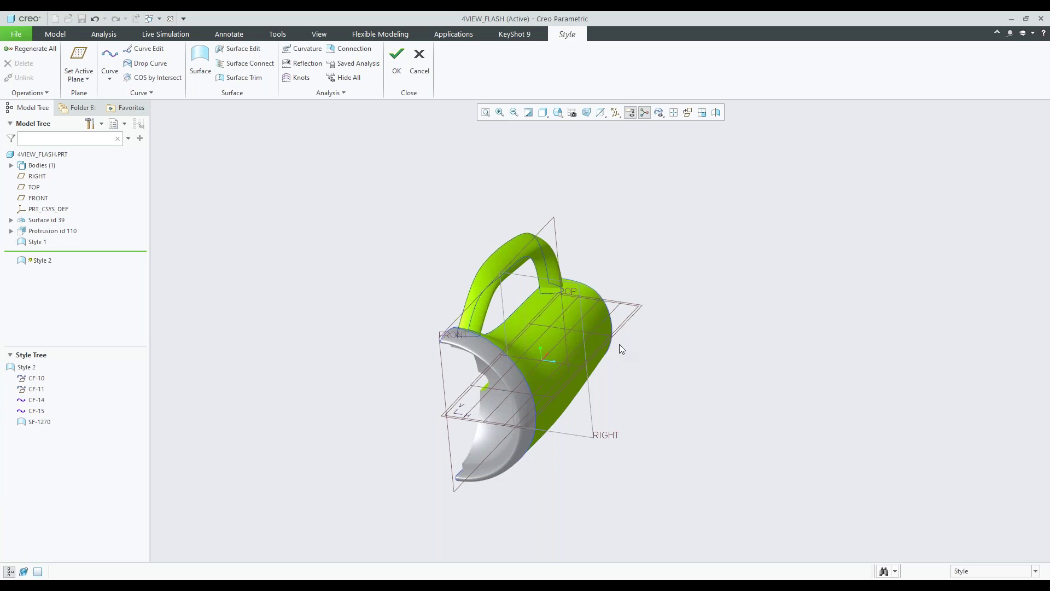
pyautogui.scroll(5, 619, 343)
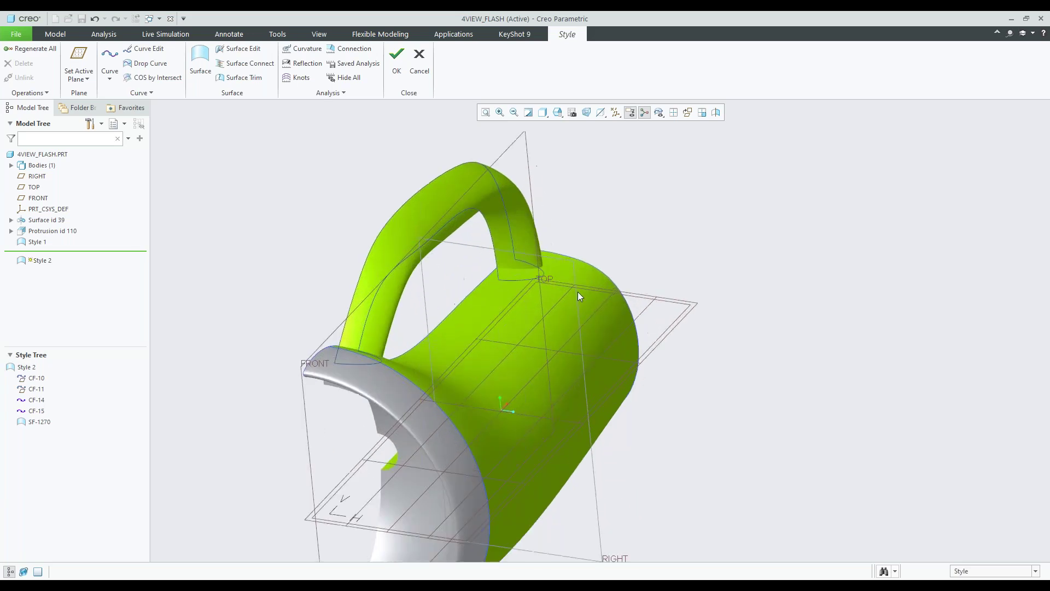
pyautogui.moveTo(577, 293); pyautogui.dragTo(621, 251, button='middle')
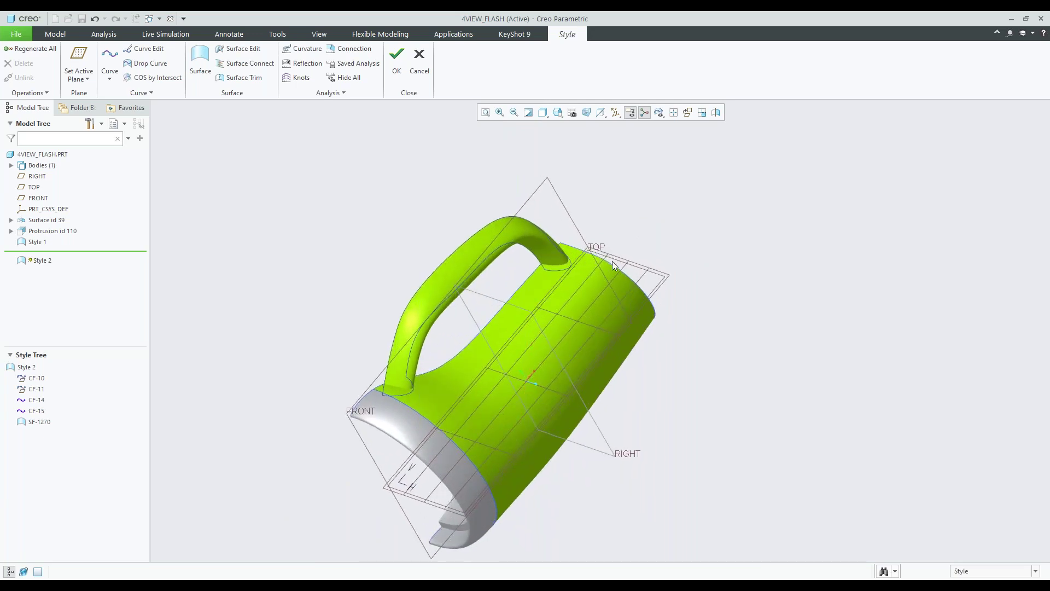
pyautogui.click(109, 62)
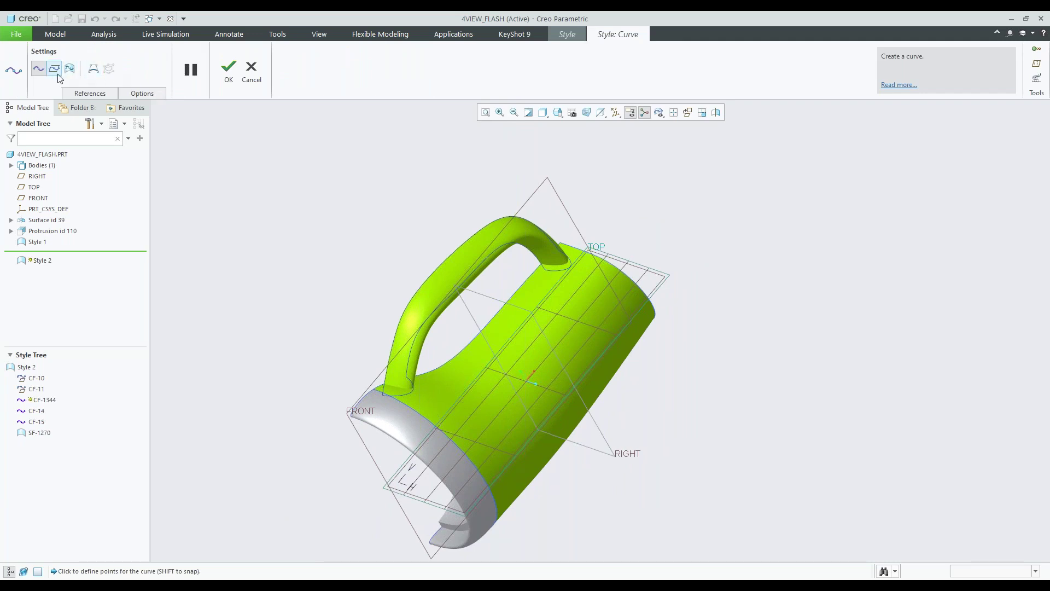
pyautogui.click(54, 69)
pyautogui.moveTo(541, 261); pyautogui.dragTo(553, 224, button='middle')
pyautogui.click(543, 218)
pyautogui.click(614, 273)
pyautogui.click(555, 333)
pyautogui.moveTo(569, 320)
pyautogui.mouseDown(button='middle')
pyautogui.moveTo(644, 370)
pyautogui.moveTo(591, 342)
pyautogui.moveTo(558, 361)
pyautogui.moveTo(525, 351)
pyautogui.mouseUp(button='middle')
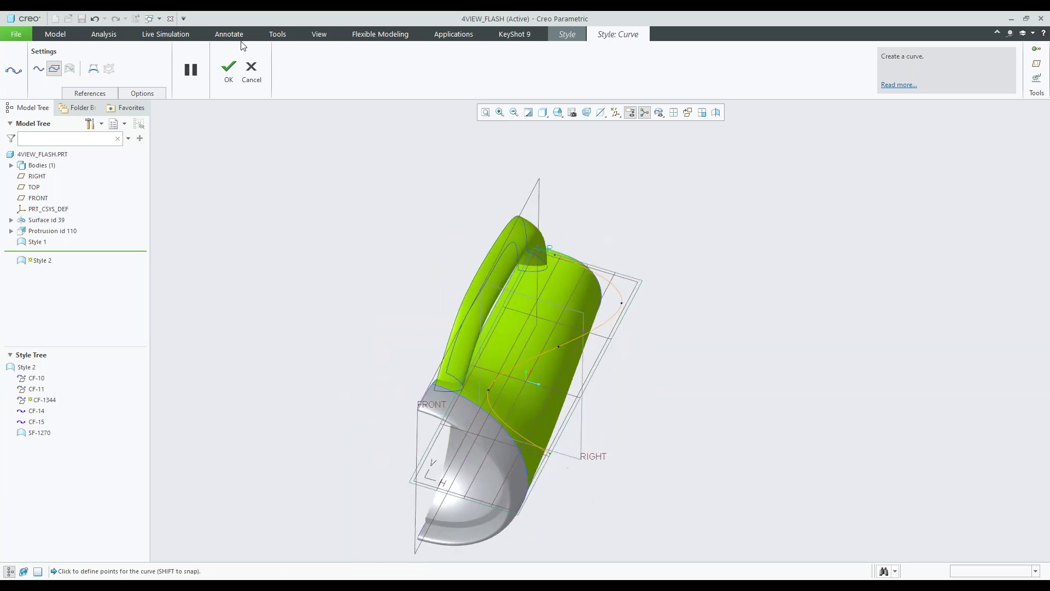
pyautogui.click(252, 68)
# Step: Set the FRONT datum plane as the active plane of the Style feature
pyautogui.moveTo(568, 306); pyautogui.dragTo(585, 268, button='middle')
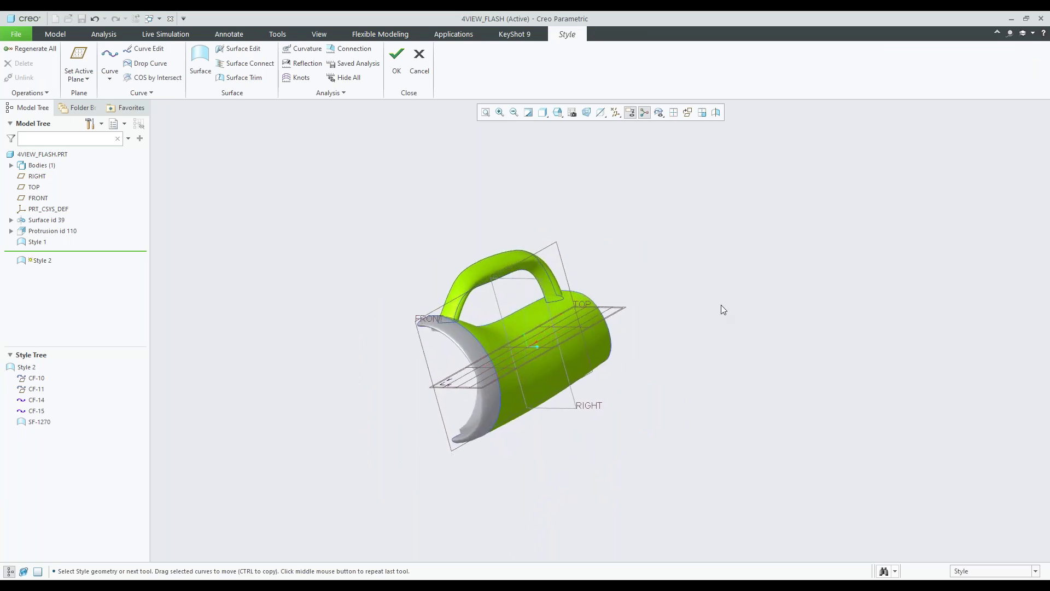
pyautogui.rightClick(694, 271)
pyautogui.click(601, 209)
pyautogui.click(88, 80)
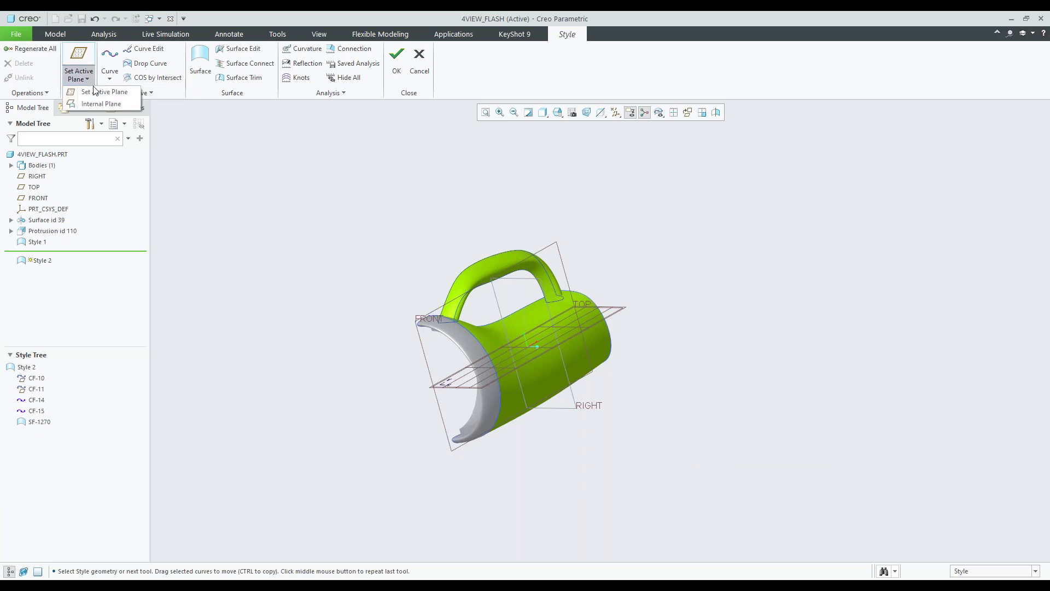
pyautogui.click(98, 92)
pyautogui.click(426, 362)
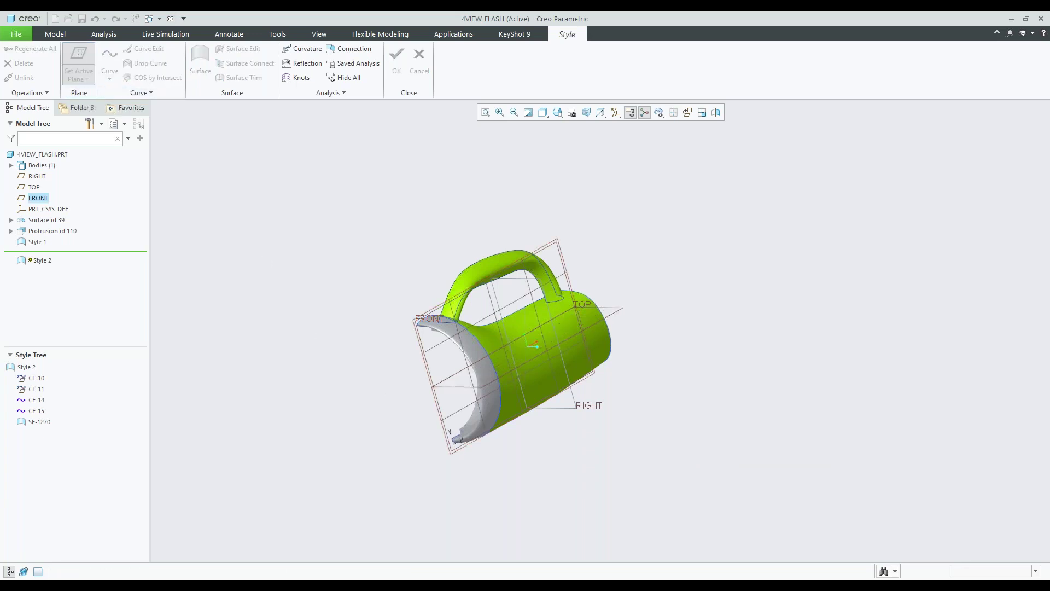
# Step: Draw a planar S-shaped curve through five points on the active FRONT plane, running across the flashlight body
pyautogui.rightClick(345, 209)
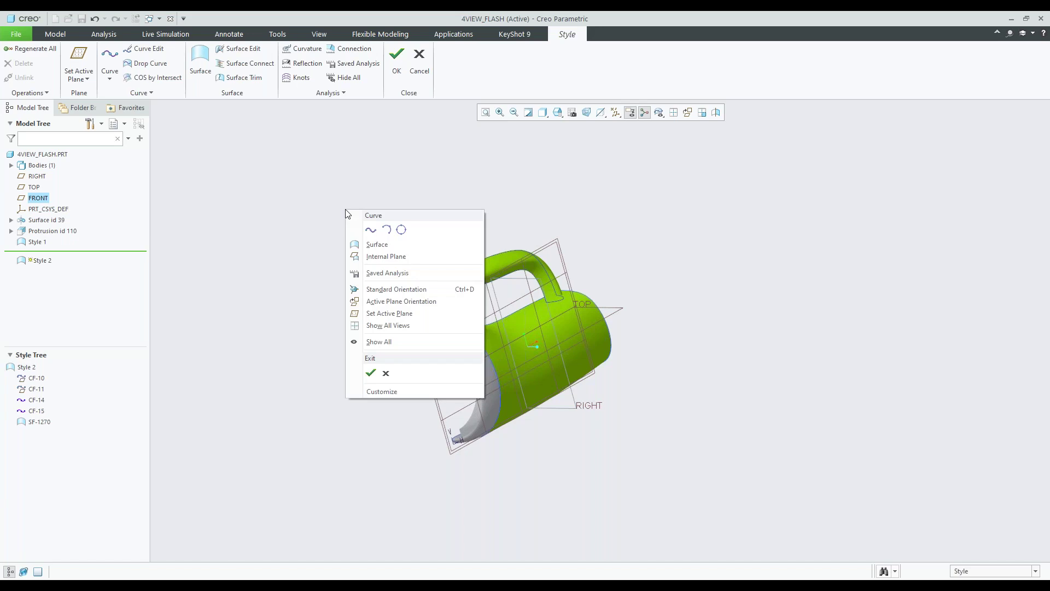
pyautogui.click(371, 230)
pyautogui.middleClick(528, 293)
pyautogui.moveTo(528, 294); pyautogui.dragTo(481, 312, button='middle')
pyautogui.click(432, 334)
pyautogui.click(544, 328)
pyautogui.click(538, 376)
pyautogui.click(611, 354)
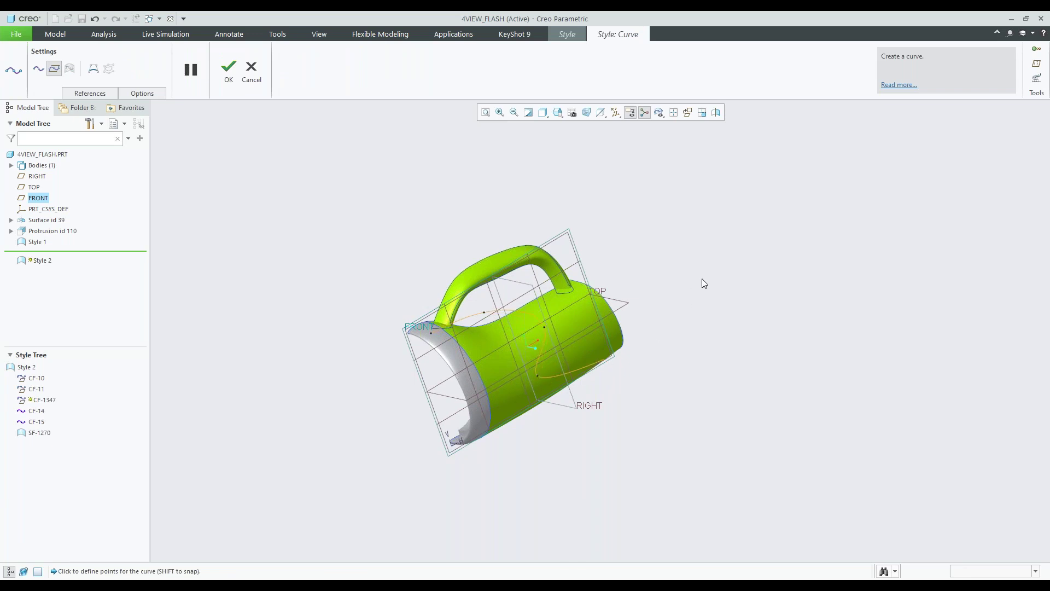
pyautogui.click(228, 77)
# Step: Examine the new curve from several angles and orient the view square to the active plane
pyautogui.moveTo(456, 255)
pyautogui.mouseDown(button='middle')
pyautogui.moveTo(446, 248)
pyautogui.moveTo(465, 274)
pyautogui.mouseUp(button='middle')
pyautogui.moveTo(605, 320); pyautogui.dragTo(579, 335, button='middle')
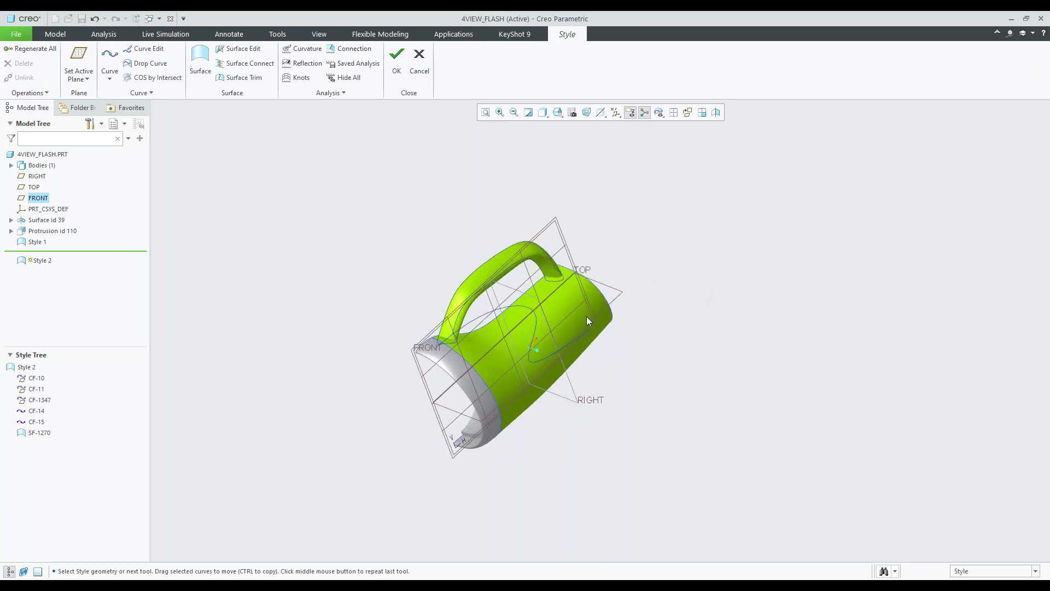
pyautogui.scroll(-4, 450, 359)
pyautogui.moveTo(450, 359)
pyautogui.mouseDown(button='middle')
pyautogui.moveTo(452, 343)
pyautogui.moveTo(434, 329)
pyautogui.moveTo(470, 311)
pyautogui.mouseUp(button='middle')
pyautogui.rightClick(760, 222)
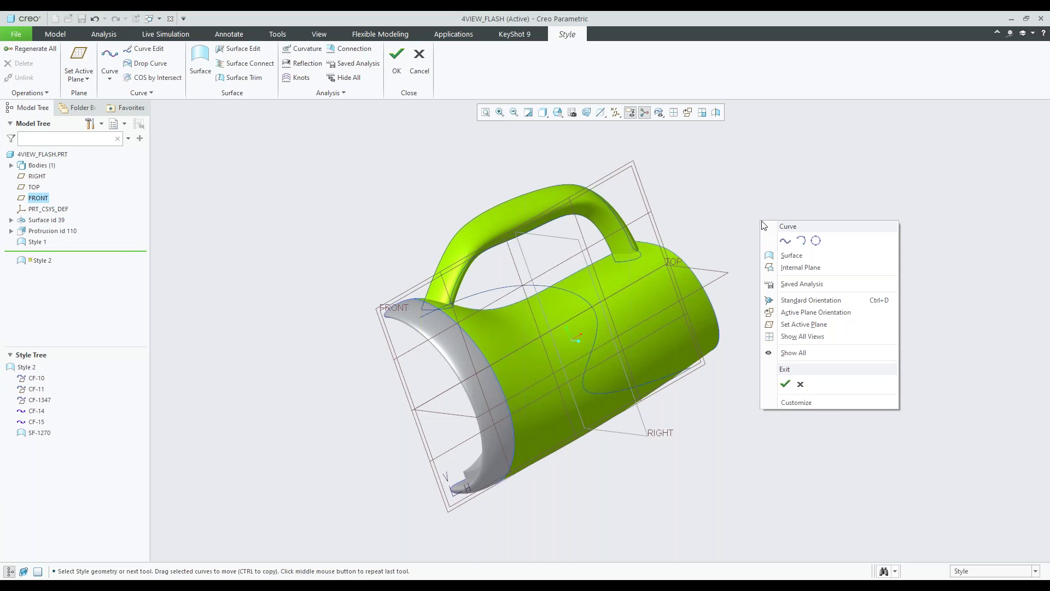
pyautogui.click(808, 314)
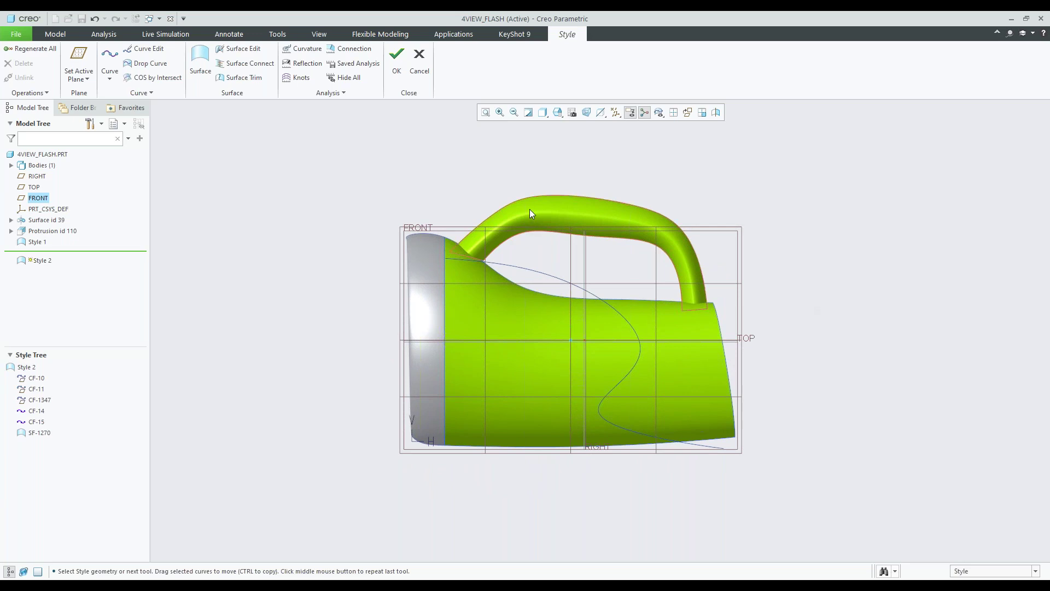
# Step: Restore the standard orientation and accept the redefined Style 2 feature
pyautogui.hotkey('ctrl', 'd')
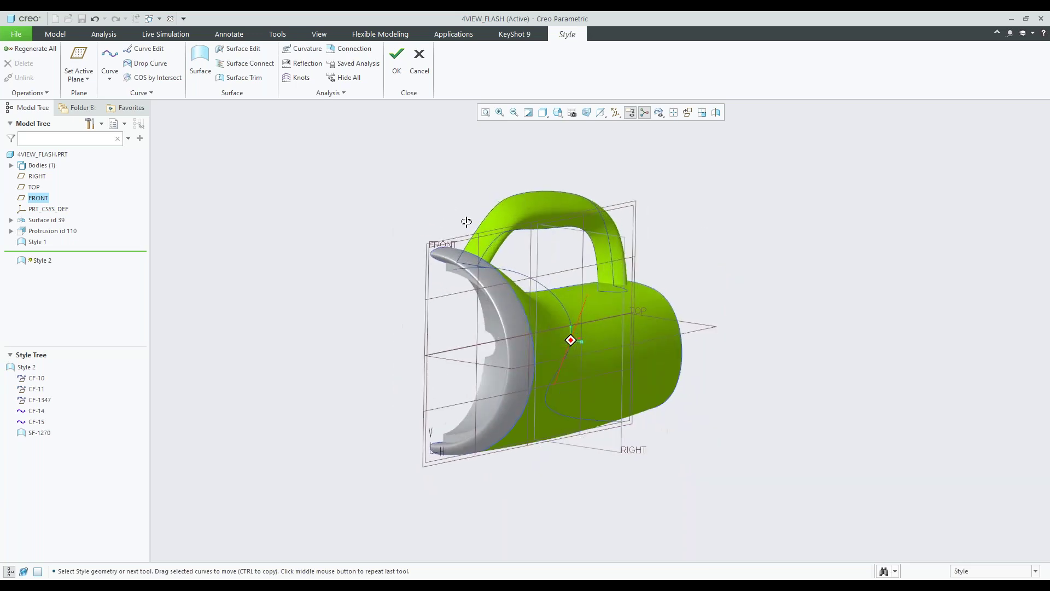
pyautogui.click(401, 66)
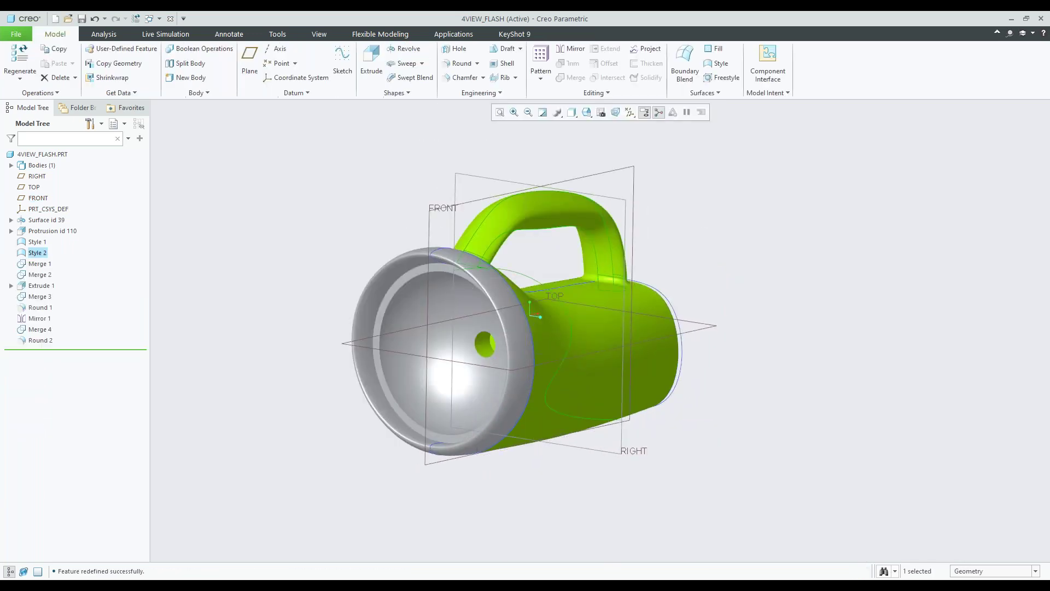
# Step: Switch to the PowerPoint slide show and advance it to the "Curve & Surface Creation- Demo" slide
pyautogui.hotkey('alt', 'Tab')
pyautogui.click(588, 417)
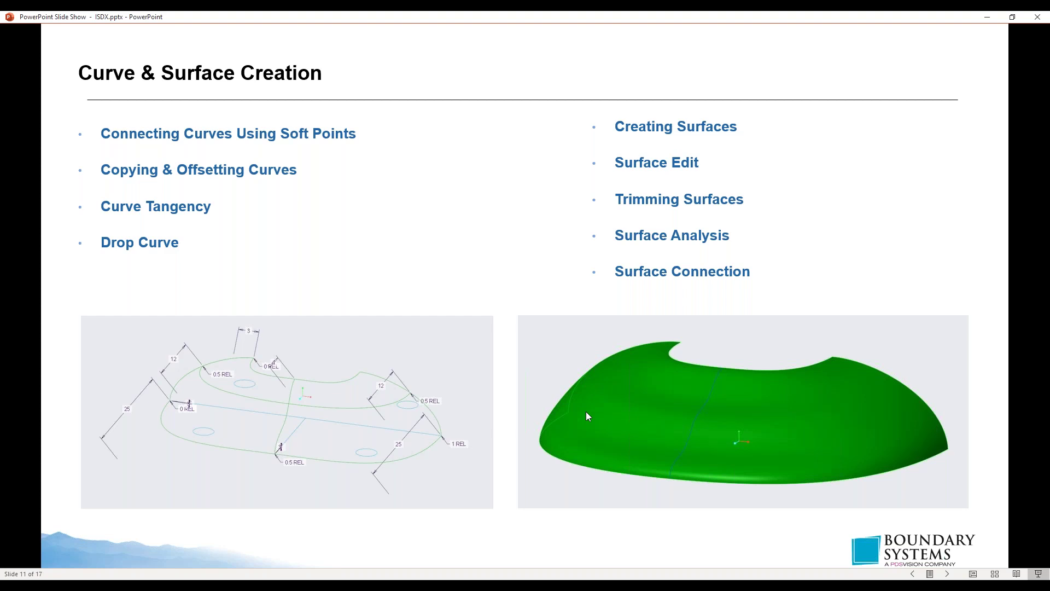
pyautogui.press('Right')
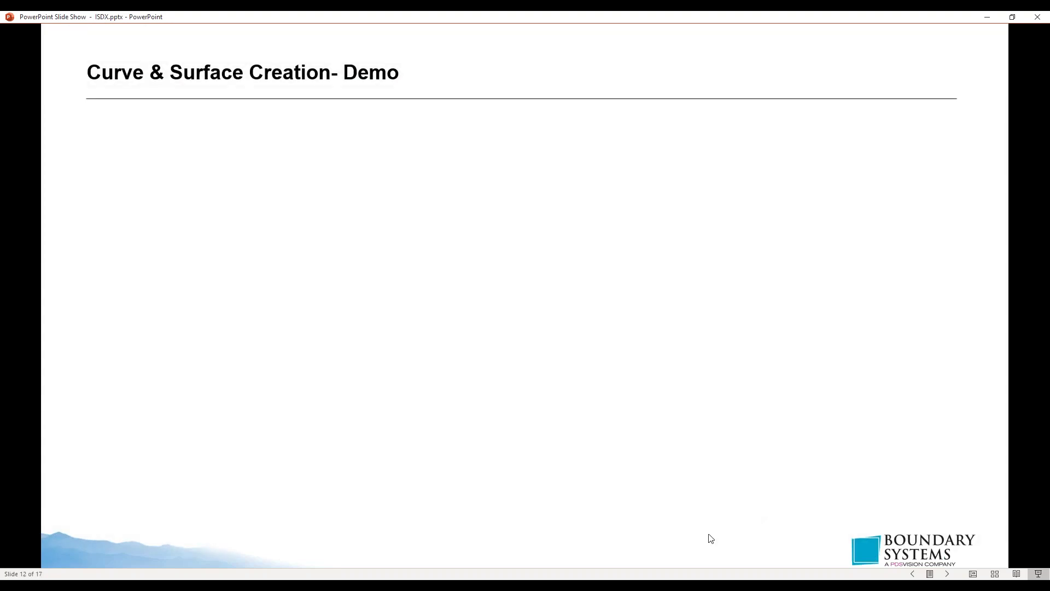
# Step: Switch to the Creo window of the ISDX_WEBINAR-01 part and view its datum planes and sketches from several angles
pyautogui.click(487, 585)
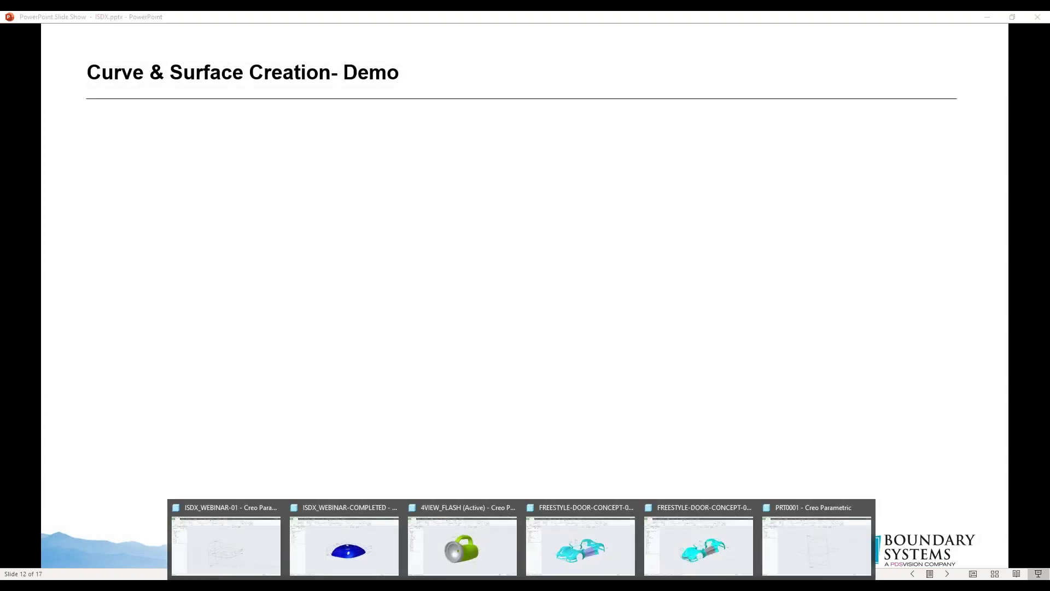
pyautogui.click(267, 540)
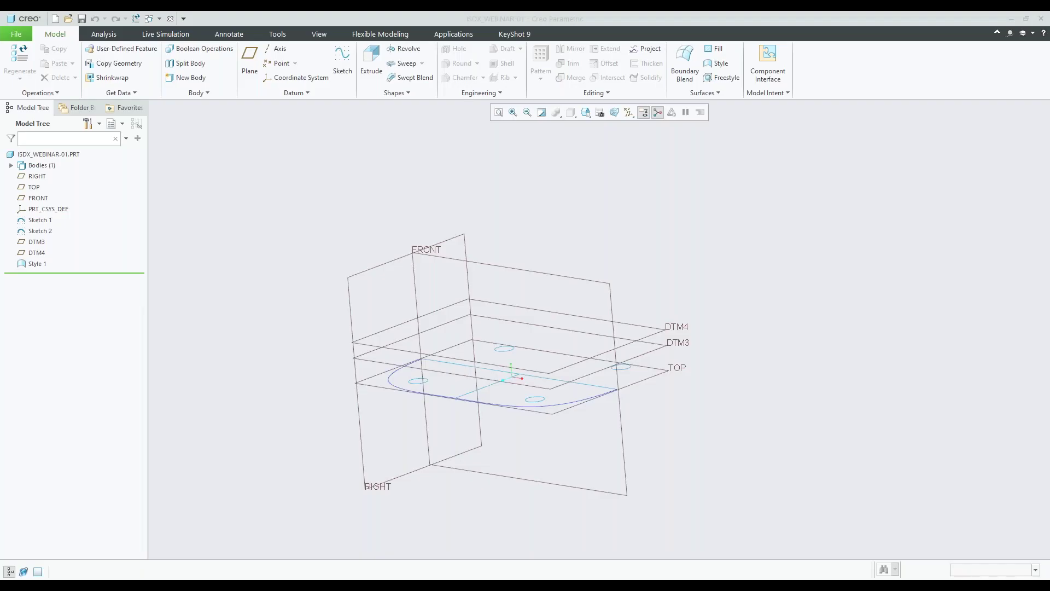
pyautogui.scroll(3, 531, 374)
pyautogui.moveTo(485, 356)
pyautogui.mouseDown(button='middle')
pyautogui.moveTo(520, 358)
pyautogui.moveTo(498, 365)
pyautogui.mouseUp(button='middle')
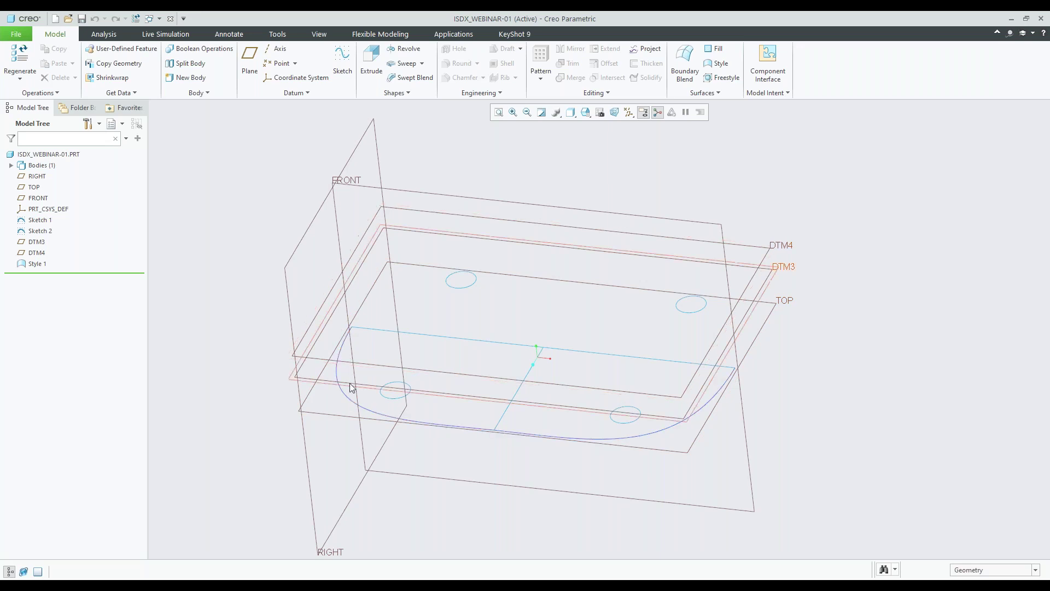
pyautogui.moveTo(552, 446); pyautogui.dragTo(517, 411, button='middle')
# Step: Examine the geometry of Sketch 1 and Sketch 2 by highlighting each one and viewing the model from several angles
pyautogui.click(39, 220)
pyautogui.click(39, 230)
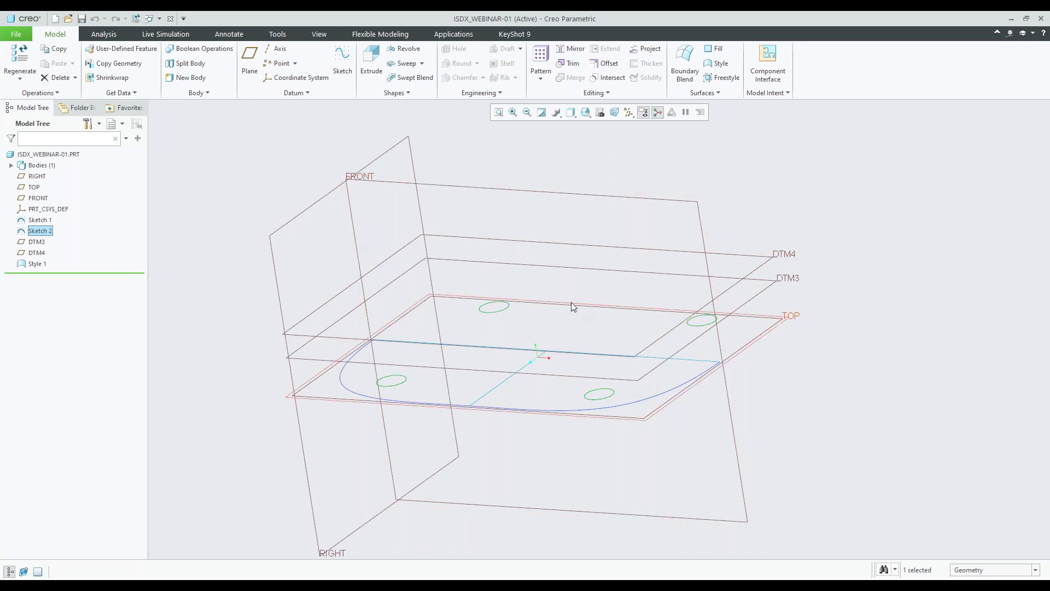
pyautogui.scroll(-2, 509, 303)
pyautogui.scroll(1, 577, 353)
pyautogui.moveTo(573, 353); pyautogui.dragTo(568, 363, button='middle')
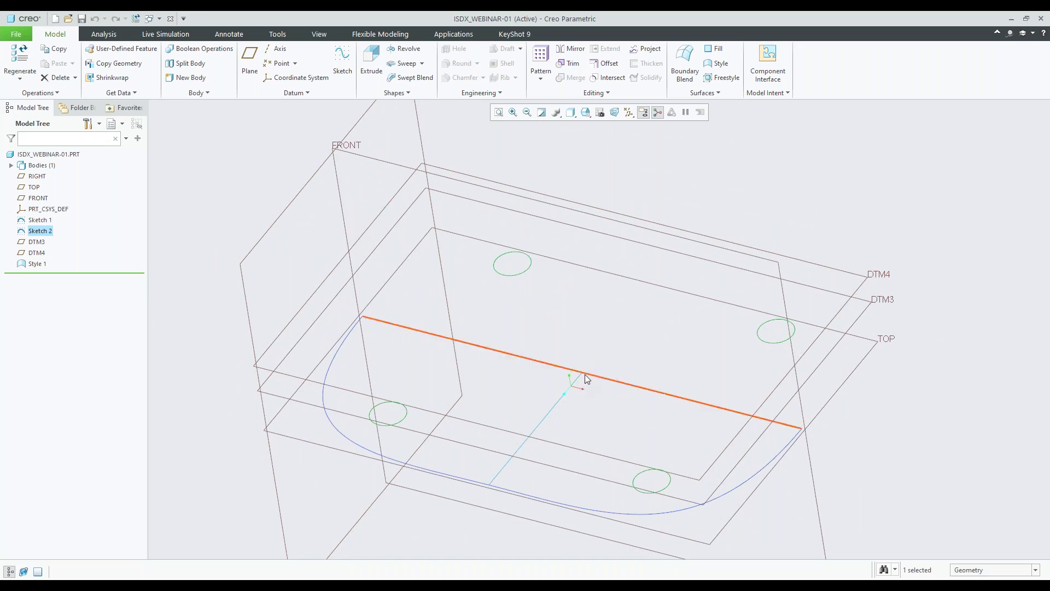
pyautogui.moveTo(595, 345)
pyautogui.mouseDown(button='middle')
pyautogui.moveTo(584, 310)
pyautogui.moveTo(588, 327)
pyautogui.mouseUp(button='middle')
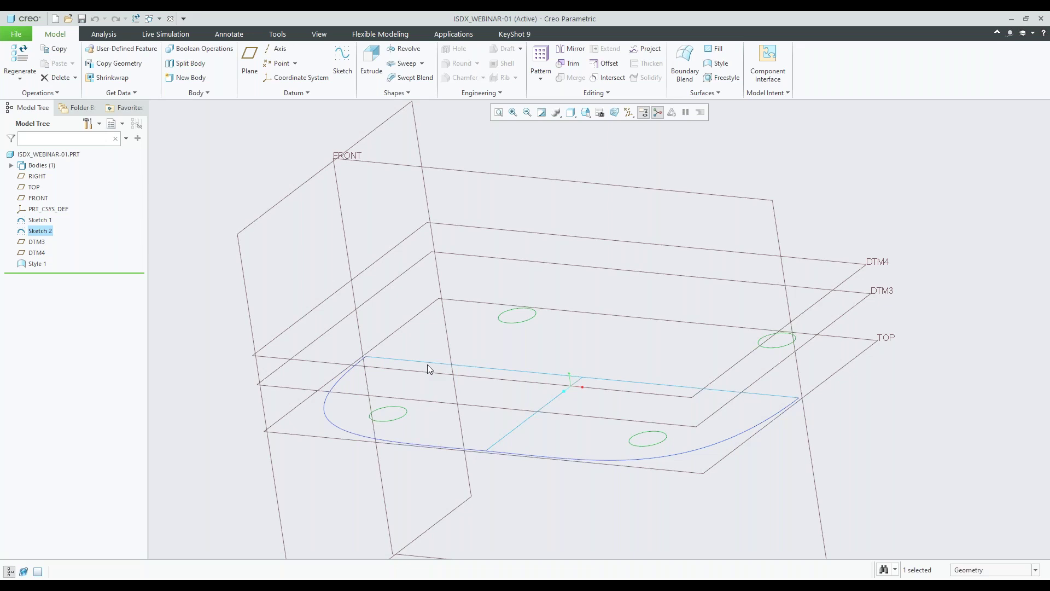
pyautogui.click(44, 221)
pyautogui.click(42, 228)
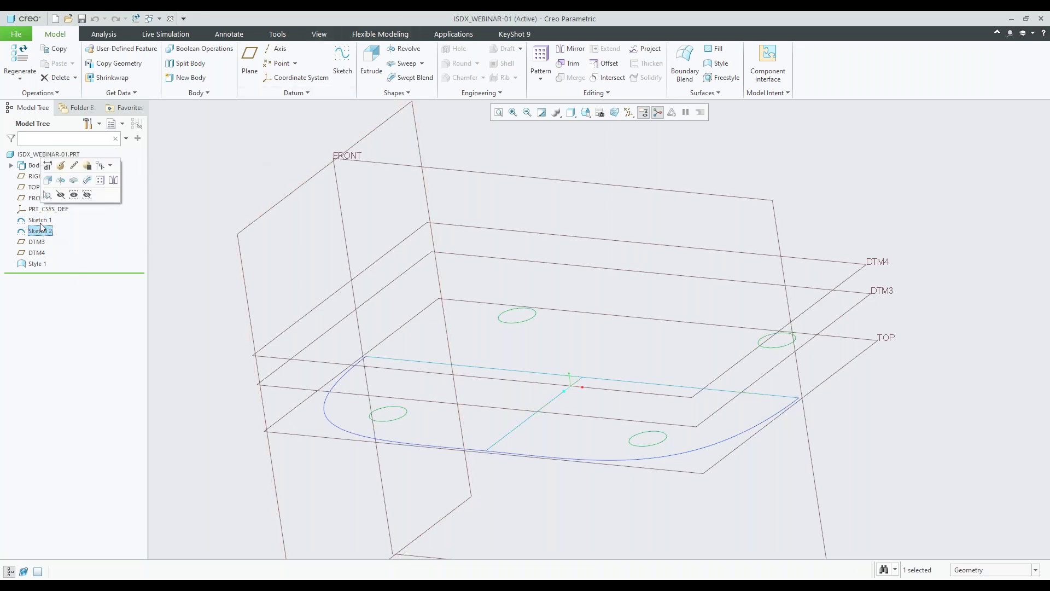
pyautogui.click(42, 220)
pyautogui.click(44, 231)
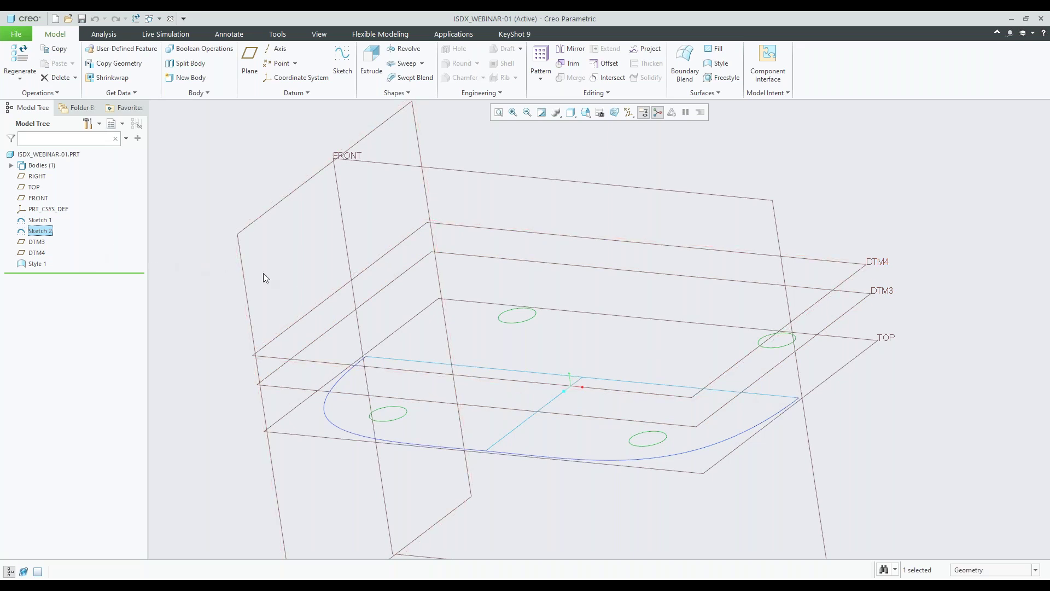
# Step: Open the Style 1 feature for redefinition and examine its curve CF-544 along the sketched outline
pyautogui.click(39, 265)
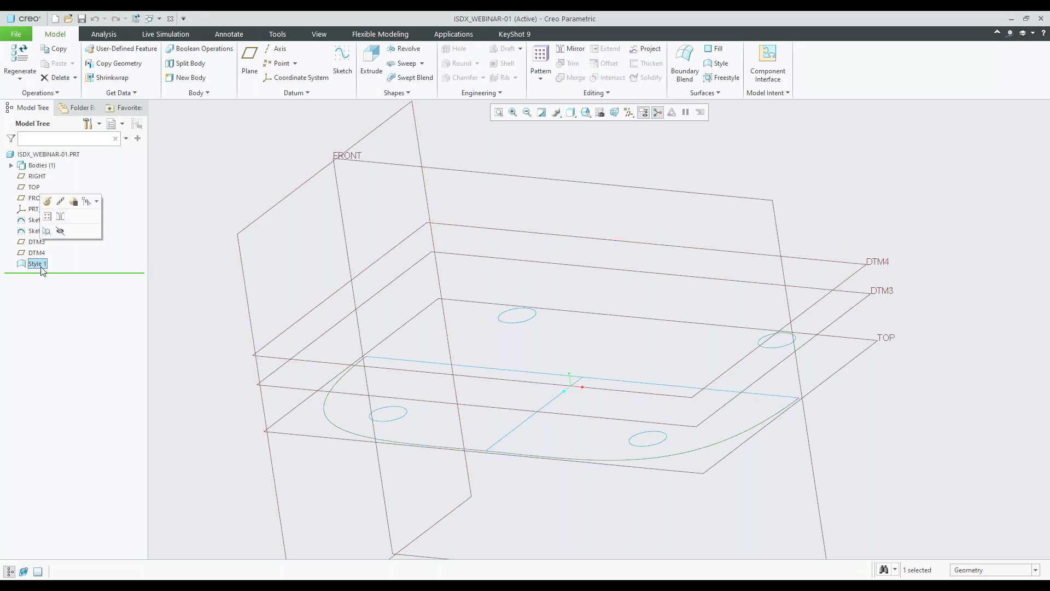
pyautogui.click(47, 203)
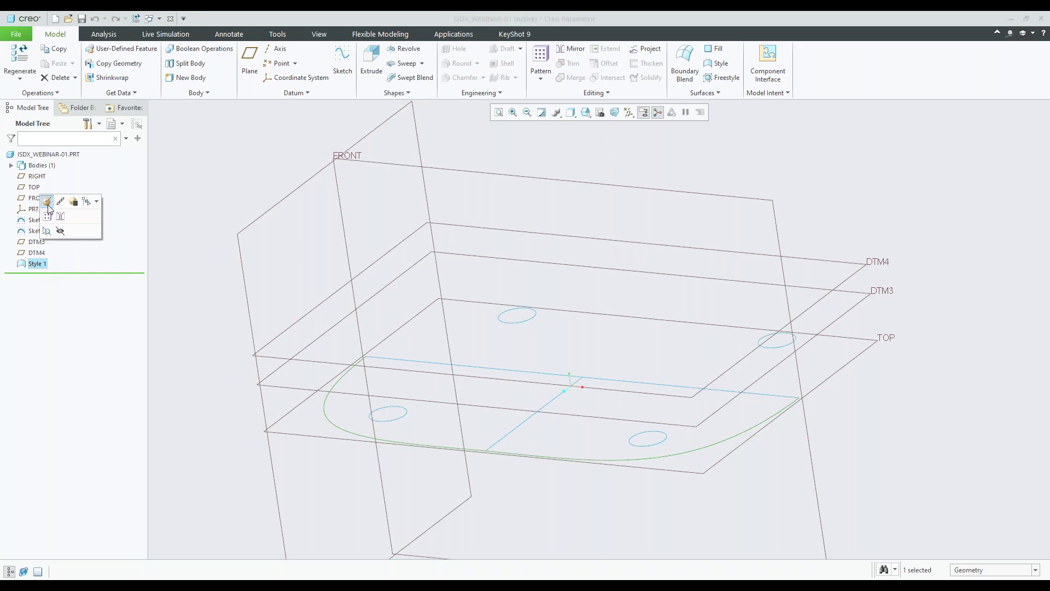
pyautogui.moveTo(493, 357); pyautogui.dragTo(346, 367, button='middle')
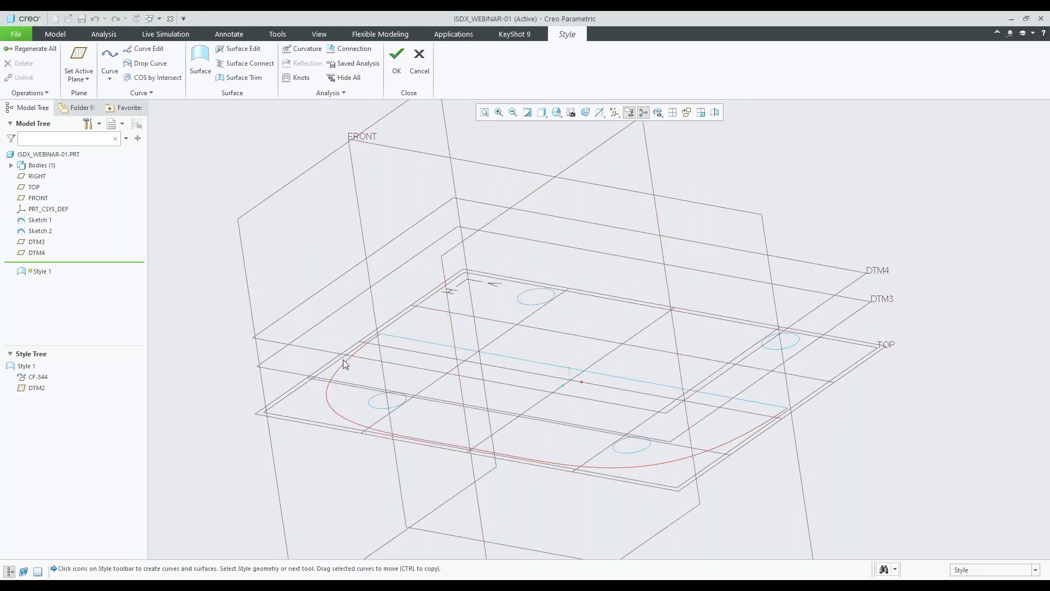
pyautogui.click(33, 379)
pyautogui.moveTo(583, 360)
pyautogui.mouseDown(button='middle')
pyautogui.moveTo(586, 333)
pyautogui.moveTo(547, 364)
pyautogui.mouseUp(button='middle')
pyautogui.scroll(2, 351, 373)
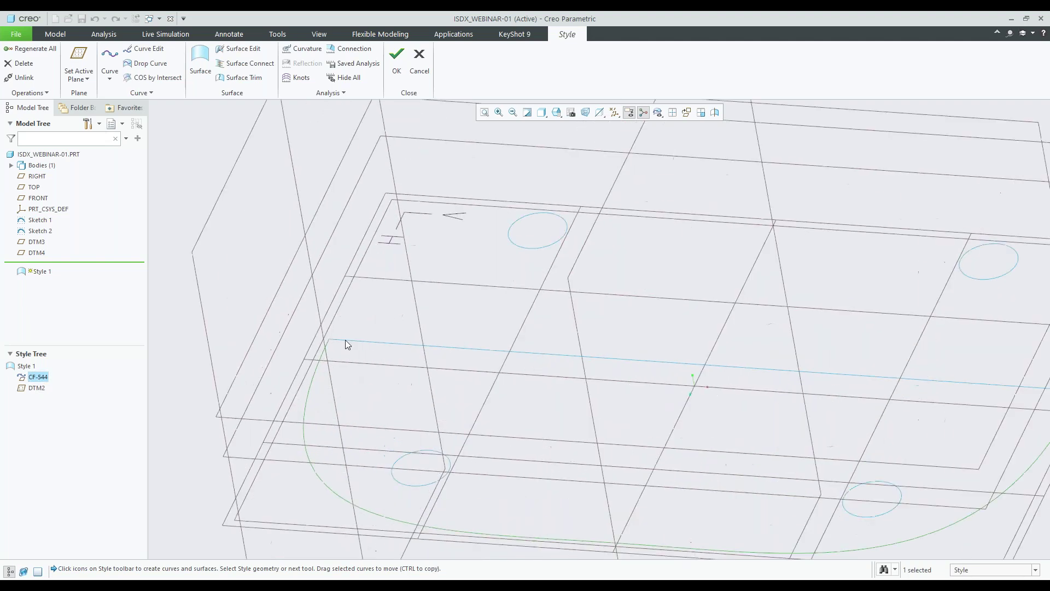
pyautogui.scroll(-3, 553, 399)
pyautogui.moveTo(553, 399); pyautogui.dragTo(419, 356, button='middle')
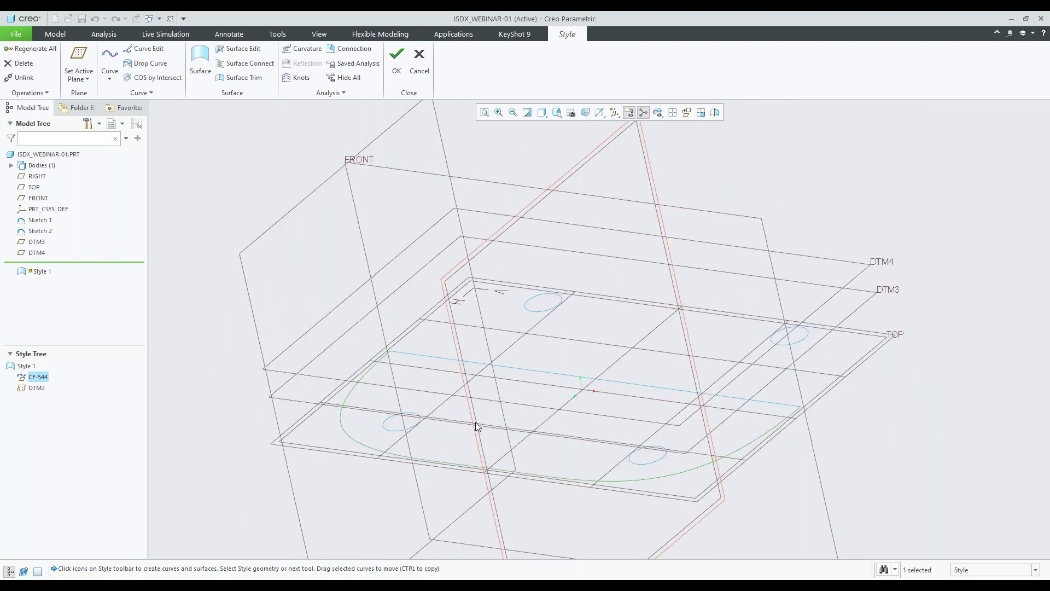
# Step: Deselect the curve and turn off the datum plane display
pyautogui.click(316, 461)
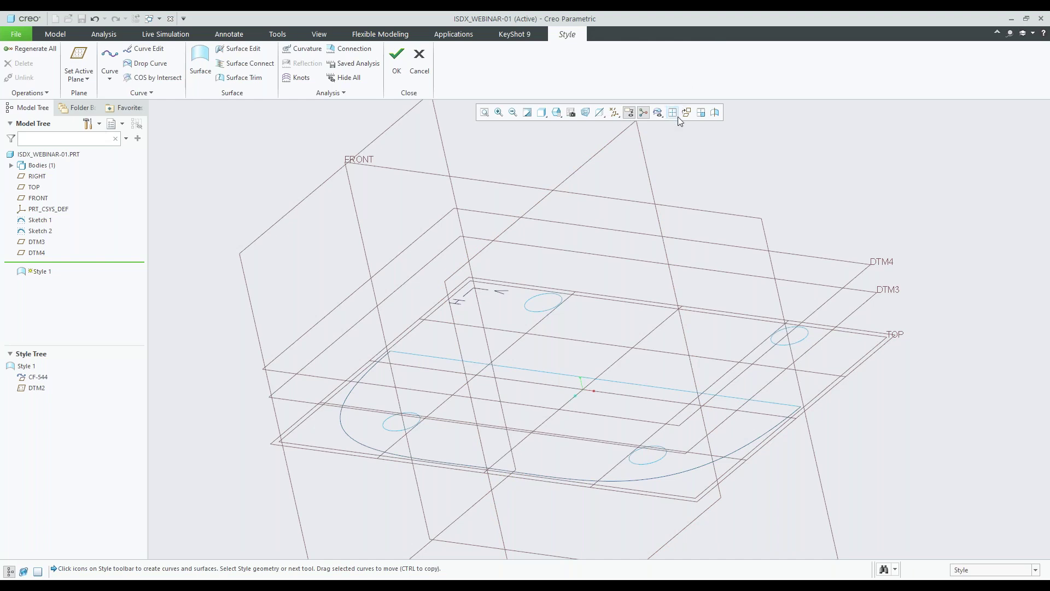
pyautogui.click(615, 113)
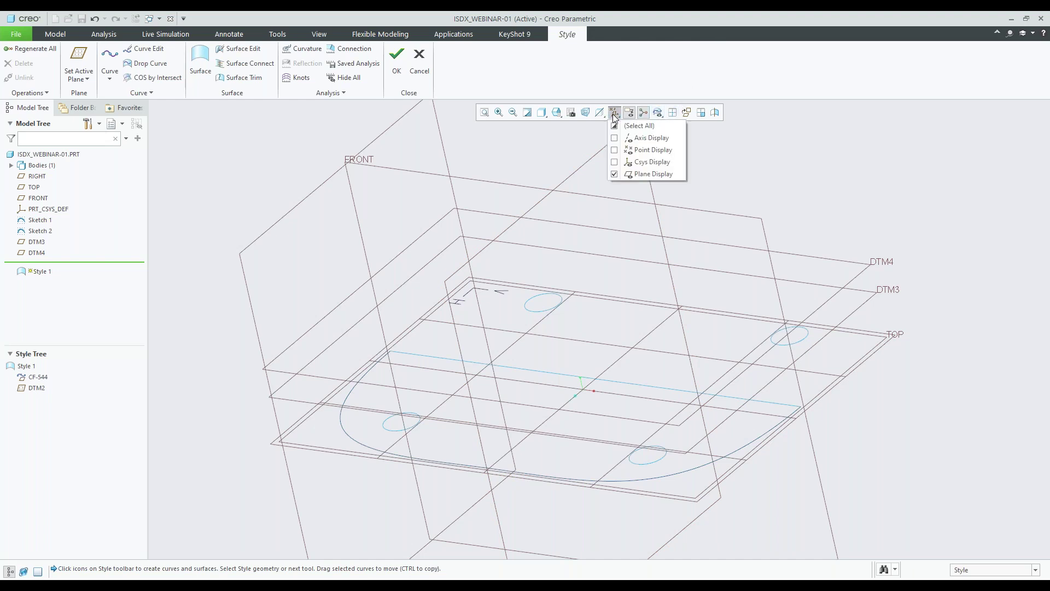
pyautogui.click(645, 174)
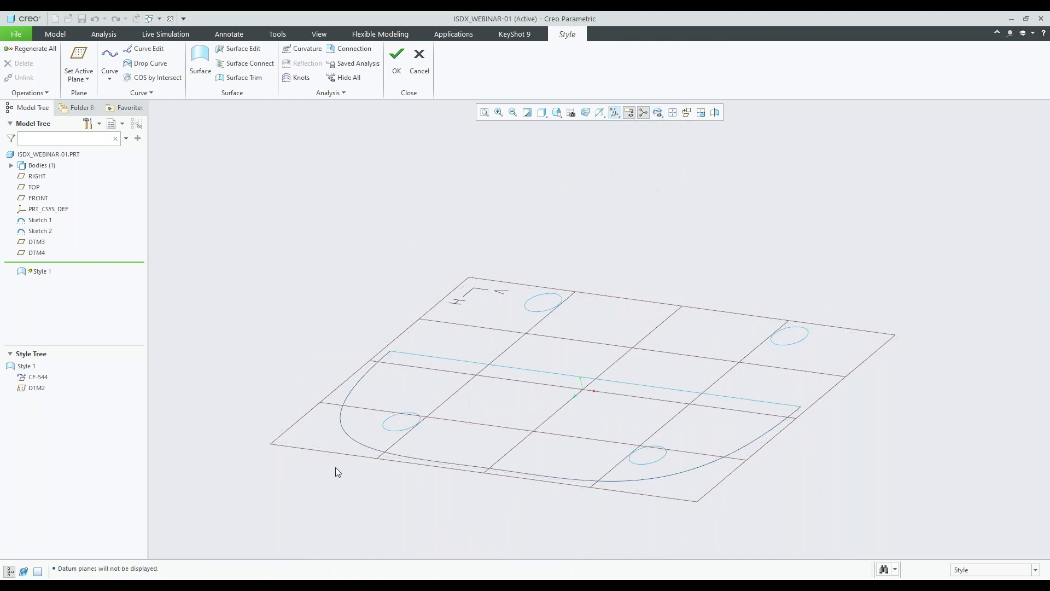
# Step: Start a copy of curve CF-544 and unlink the copy from its original
pyautogui.click(350, 436)
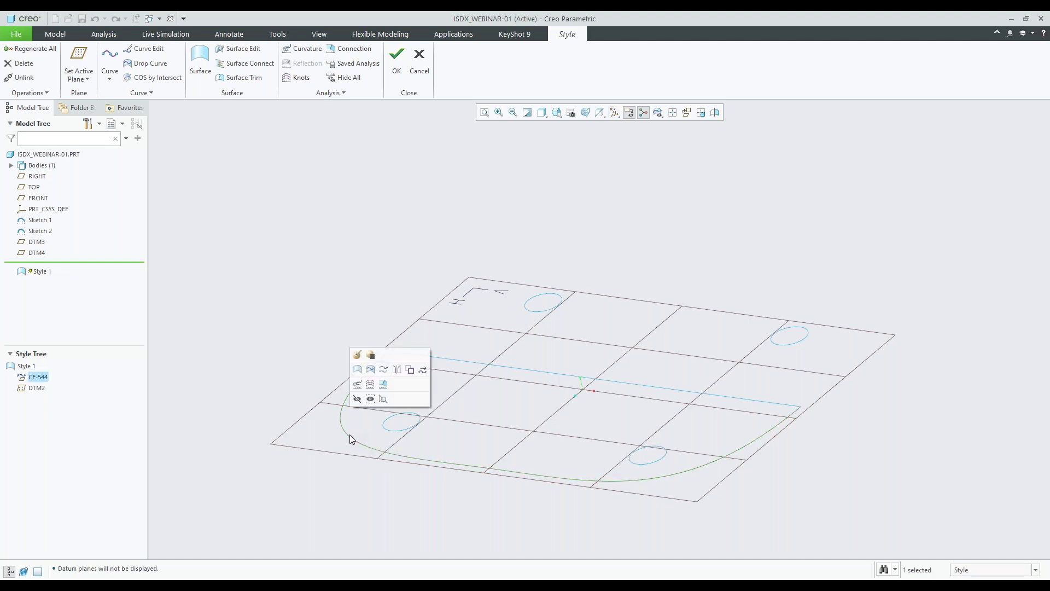
pyautogui.click(410, 370)
pyautogui.moveTo(465, 378)
pyautogui.mouseDown(button='middle')
pyautogui.moveTo(457, 366)
pyautogui.moveTo(443, 379)
pyautogui.moveTo(460, 382)
pyautogui.mouseUp(button='middle')
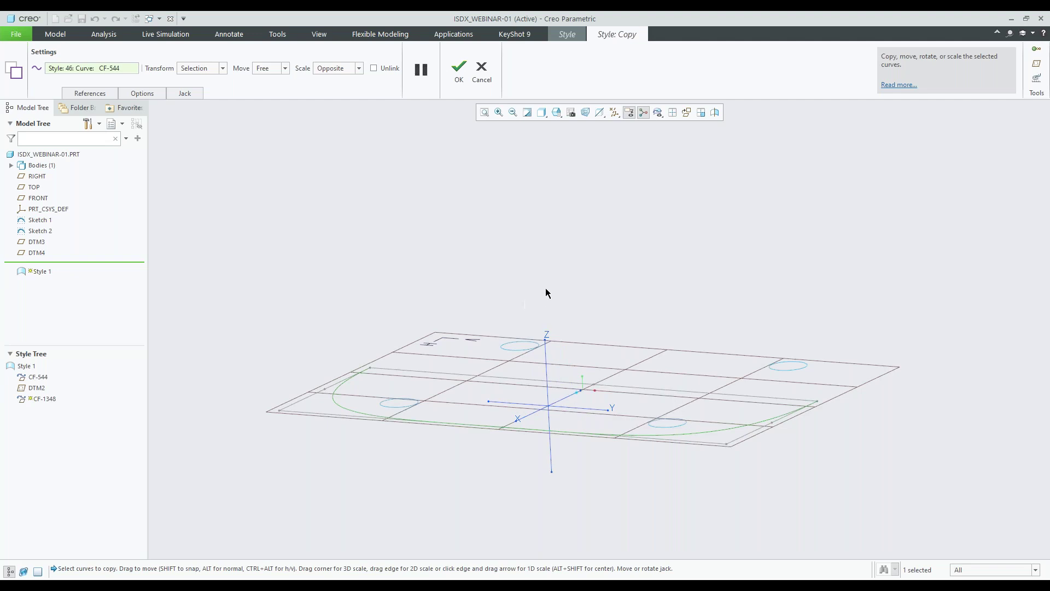
pyautogui.moveTo(539, 288); pyautogui.dragTo(561, 296, button='middle')
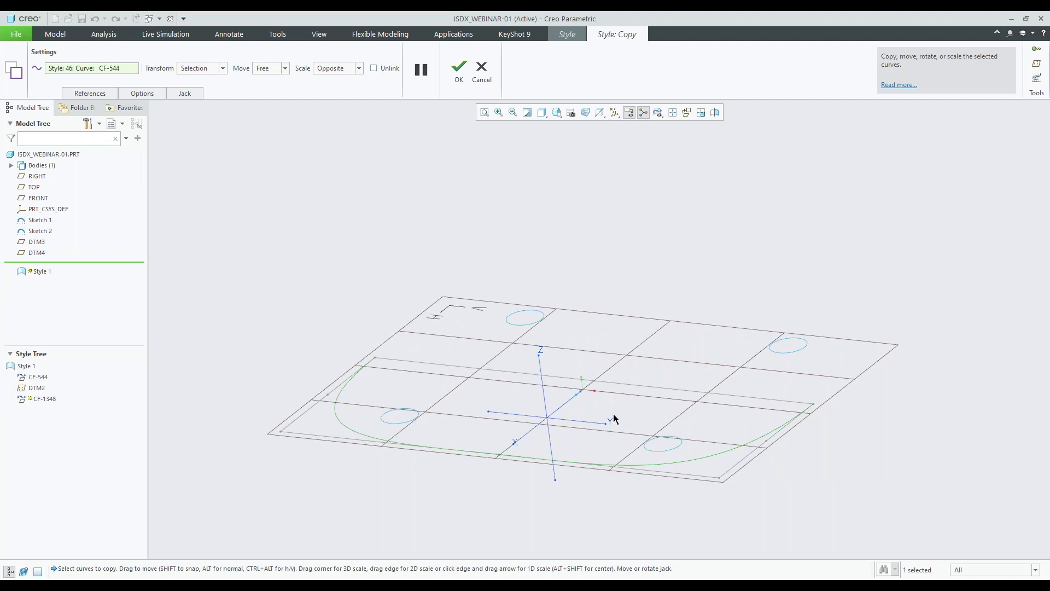
pyautogui.moveTo(592, 403)
pyautogui.mouseDown(button='middle')
pyautogui.moveTo(584, 389)
pyautogui.moveTo(579, 410)
pyautogui.mouseUp(button='middle')
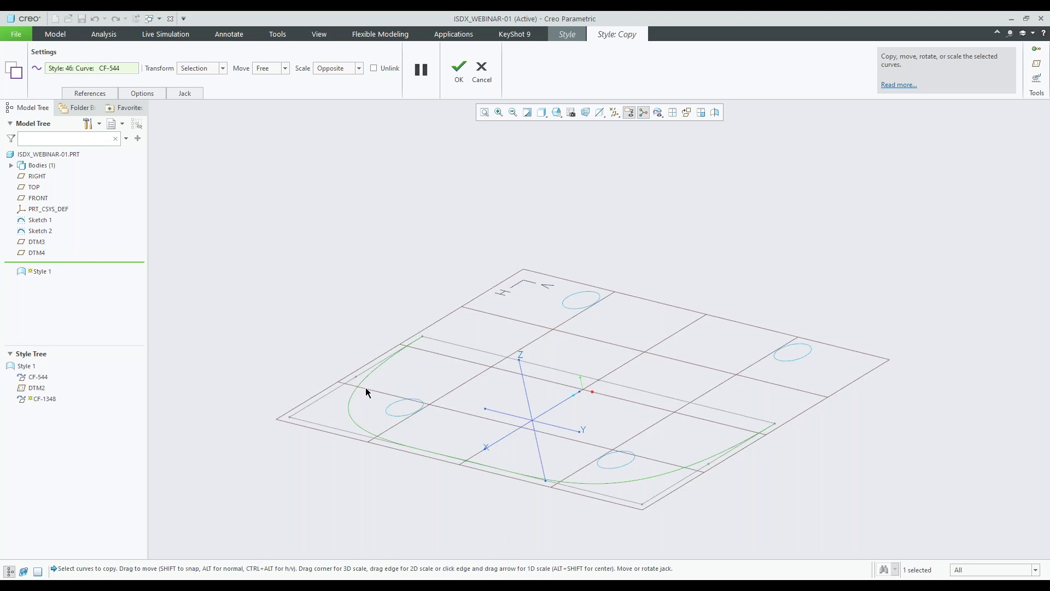
pyautogui.moveTo(558, 401); pyautogui.dragTo(589, 380, button='middle')
pyautogui.click(375, 68)
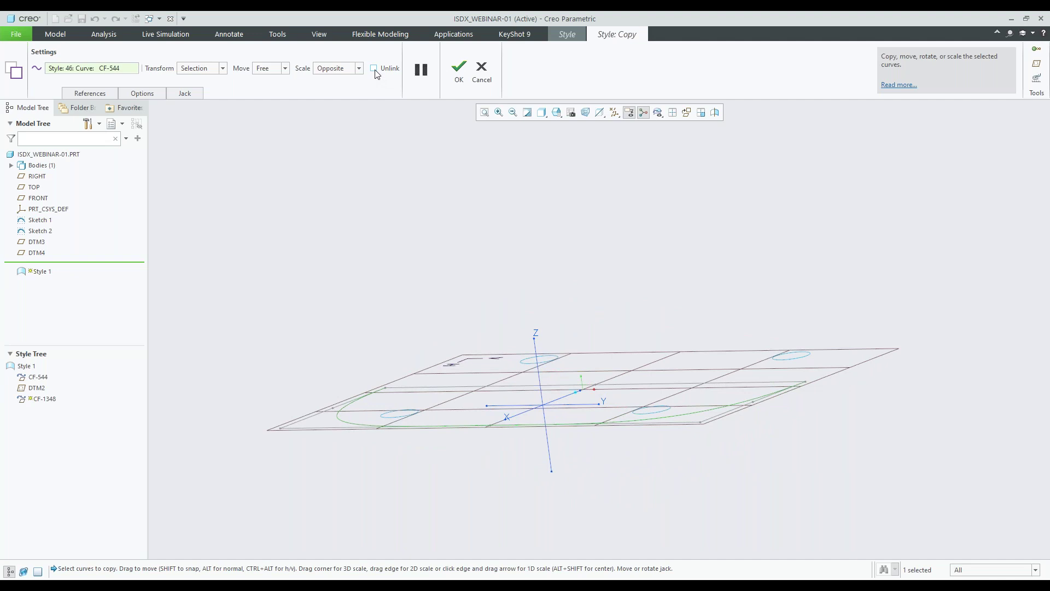
pyautogui.moveTo(484, 261); pyautogui.dragTo(499, 282, button='middle')
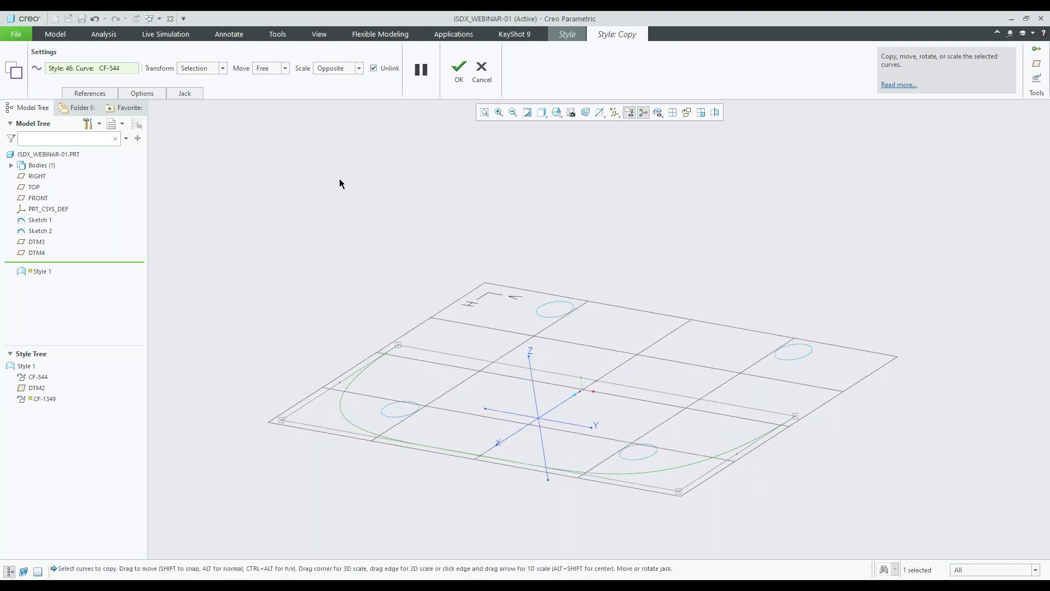
# Step: Restrict the copy's movement to Normal and offset it by 8 in Z with relative values
pyautogui.click(286, 68)
pyautogui.click(271, 100)
pyautogui.moveTo(618, 378)
pyautogui.mouseDown(button='middle')
pyautogui.moveTo(598, 359)
pyautogui.moveTo(623, 373)
pyautogui.mouseUp(button='middle')
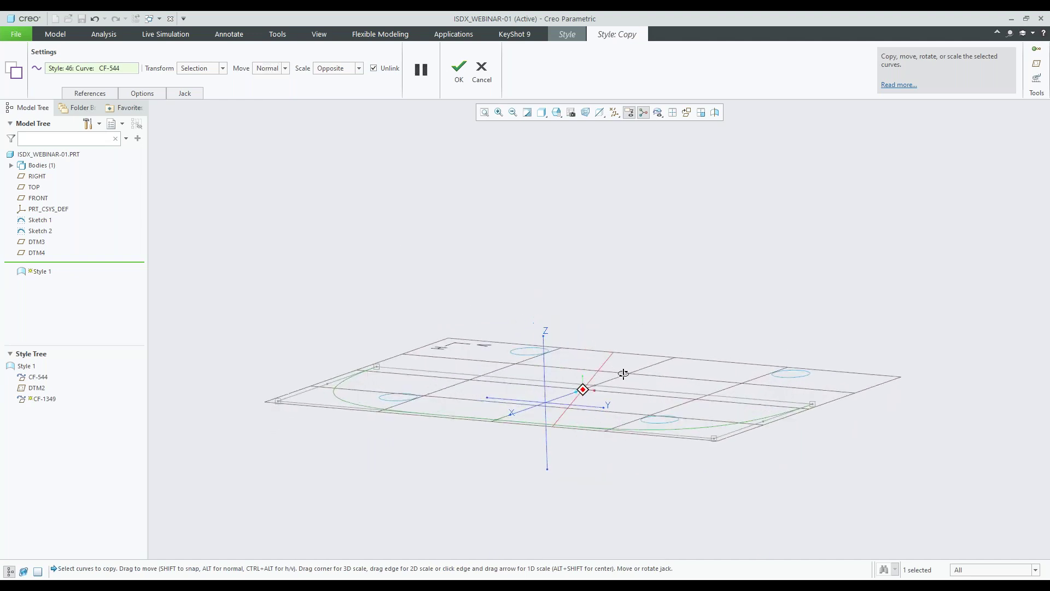
pyautogui.click(142, 93)
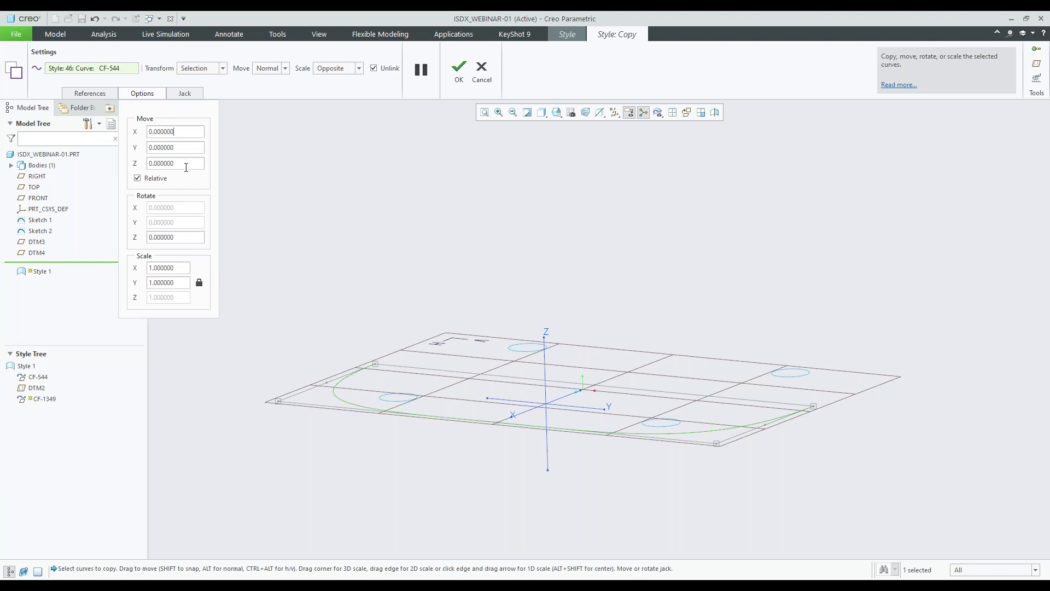
pyautogui.moveTo(171, 163); pyautogui.dragTo(144, 165)
pyautogui.write('8')
pyautogui.press('Return')
pyautogui.moveTo(508, 164); pyautogui.dragTo(540, 228, button='middle')
pyautogui.moveTo(710, 258)
pyautogui.mouseDown(button='middle')
pyautogui.moveTo(612, 253)
pyautogui.moveTo(612, 219)
pyautogui.moveTo(610, 258)
pyautogui.mouseUp(button='middle')
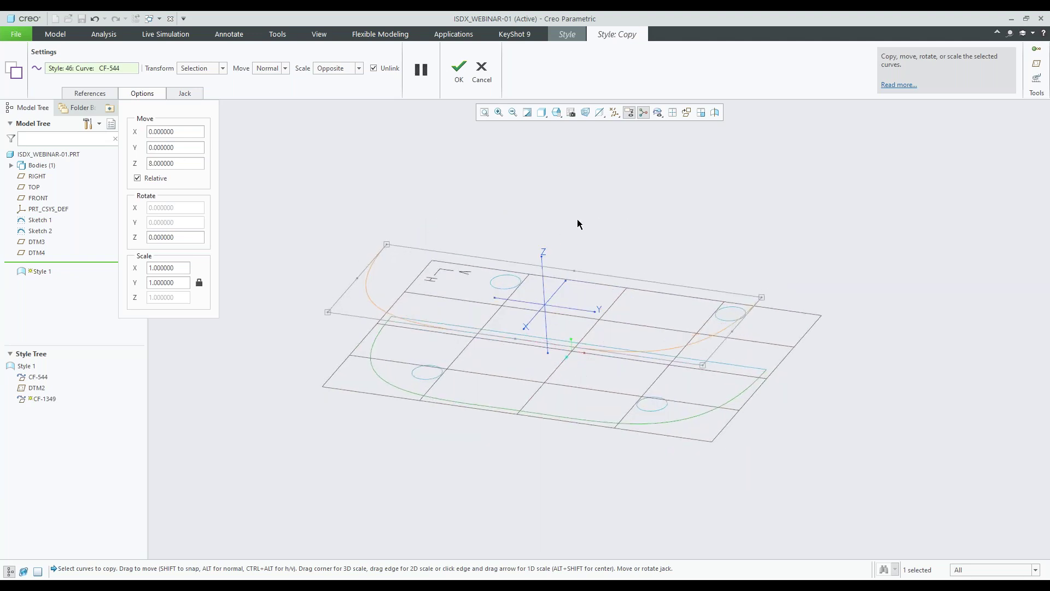
# Step: Set the scale type to Center and shrink the copied curve to under half its size above the original outline
pyautogui.click(359, 69)
pyautogui.moveTo(579, 289)
pyautogui.mouseDown(button='middle')
pyautogui.moveTo(609, 274)
pyautogui.moveTo(590, 290)
pyautogui.mouseUp(button='middle')
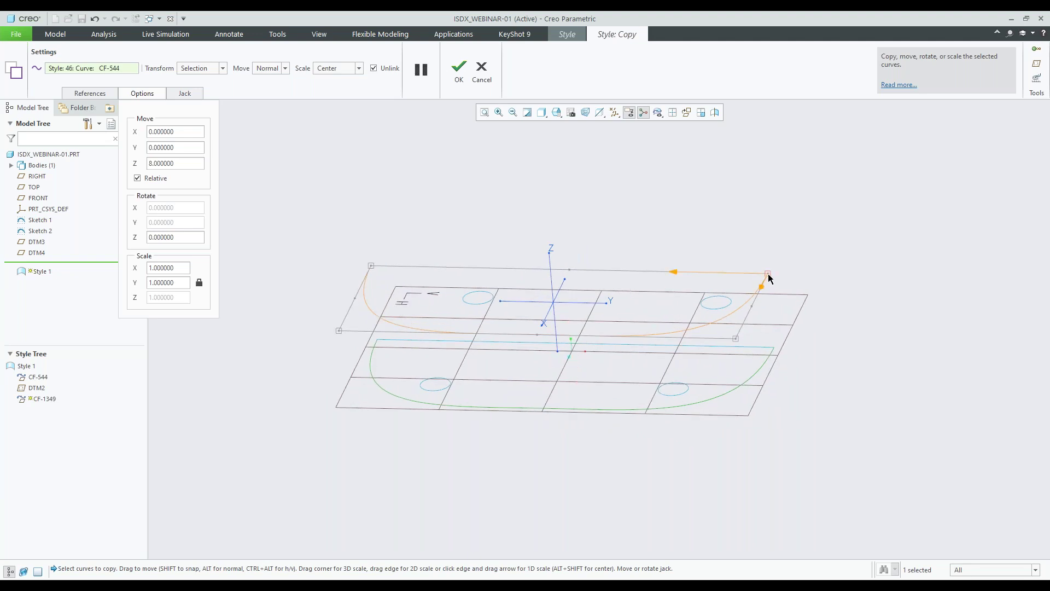
pyautogui.moveTo(608, 228); pyautogui.dragTo(610, 244, button='middle')
pyautogui.moveTo(567, 306)
pyautogui.mouseDown(button='middle')
pyautogui.moveTo(569, 347)
pyautogui.moveTo(546, 352)
pyautogui.mouseUp(button='middle')
pyautogui.moveTo(757, 299); pyautogui.dragTo(762, 272, button='middle')
pyautogui.moveTo(772, 292); pyautogui.dragTo(642, 293)
pyautogui.moveTo(530, 228); pyautogui.dragTo(514, 208, button='middle')
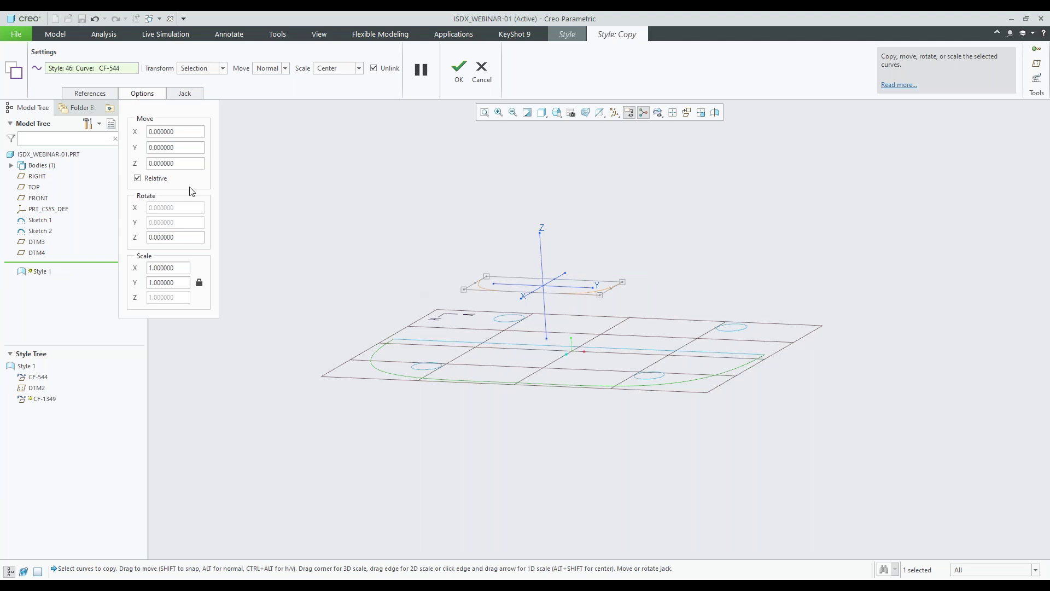
# Step: Review the copy's references and transform options, and turn the datum plane display back on
pyautogui.click(98, 95)
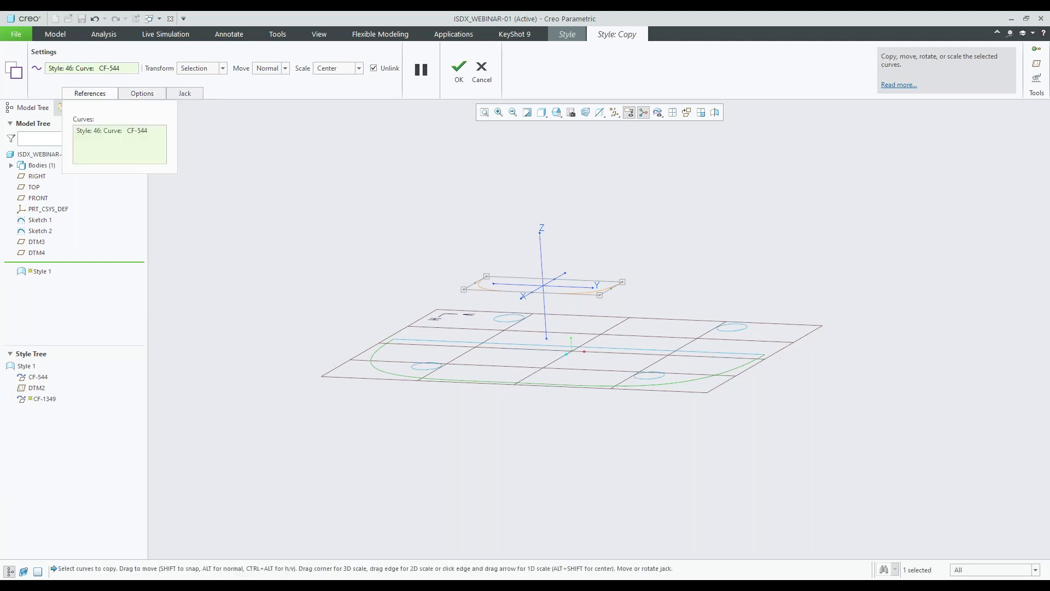
pyautogui.click(142, 93)
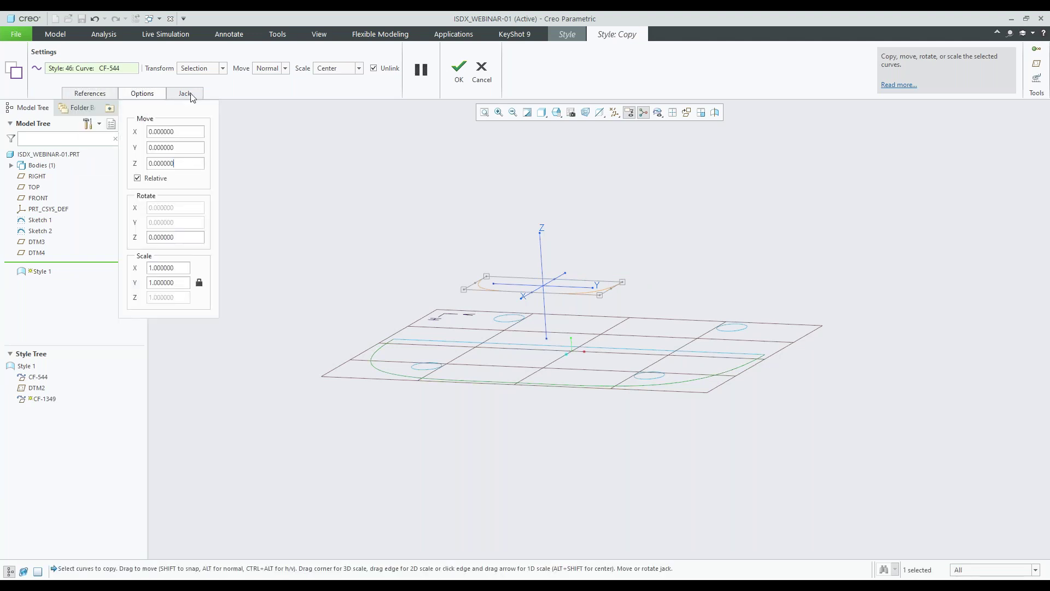
pyautogui.moveTo(598, 239)
pyautogui.mouseDown(button='middle')
pyautogui.moveTo(518, 240)
pyautogui.moveTo(504, 230)
pyautogui.moveTo(503, 295)
pyautogui.moveTo(518, 305)
pyautogui.moveTo(496, 308)
pyautogui.moveTo(520, 345)
pyautogui.moveTo(500, 366)
pyautogui.moveTo(520, 338)
pyautogui.moveTo(484, 345)
pyautogui.mouseUp(button='middle')
pyautogui.scroll(-3, 475, 234)
pyautogui.click(614, 112)
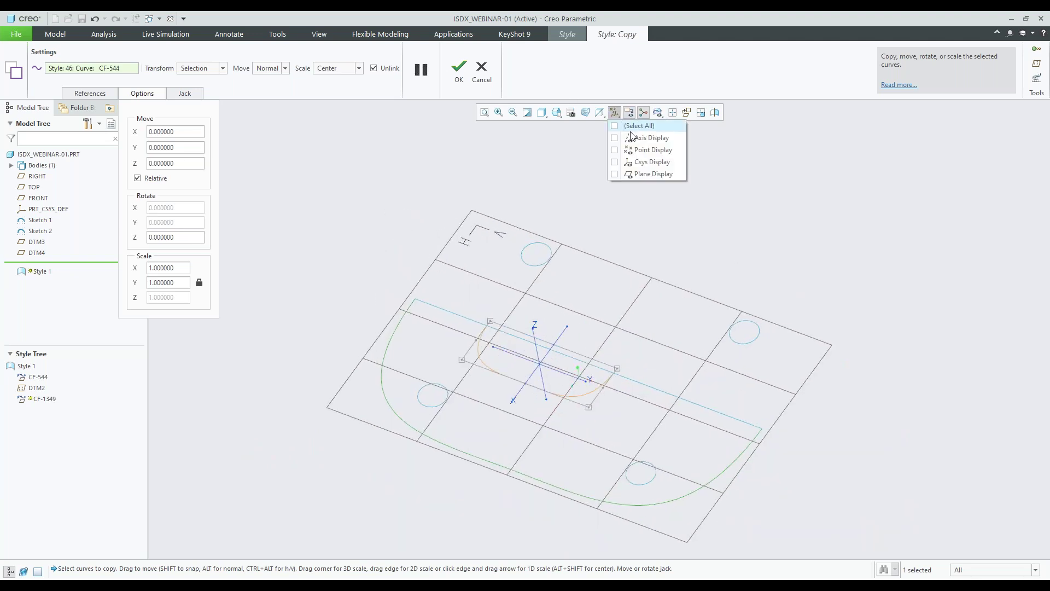
pyautogui.click(644, 174)
pyautogui.moveTo(569, 258)
pyautogui.mouseDown(button='middle')
pyautogui.moveTo(550, 279)
pyautogui.moveTo(551, 226)
pyautogui.moveTo(547, 235)
pyautogui.moveTo(479, 215)
pyautogui.mouseUp(button='middle')
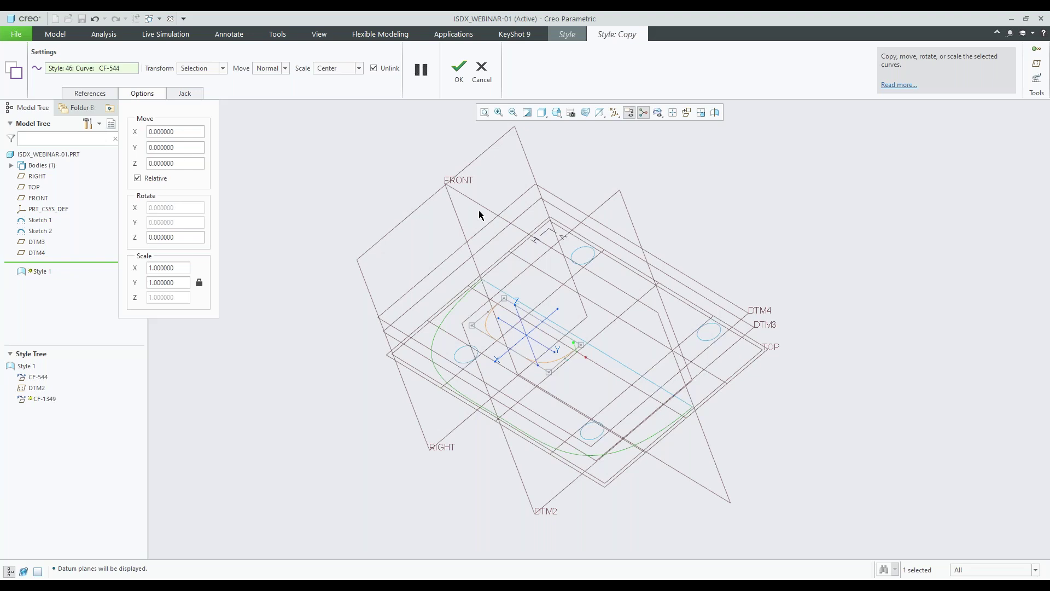
# Step: Measure the distance between the copied curve CF-1349 and the FRONT datum plane
pyautogui.click(99, 38)
pyautogui.moveTo(520, 291); pyautogui.dragTo(500, 300, button='middle')
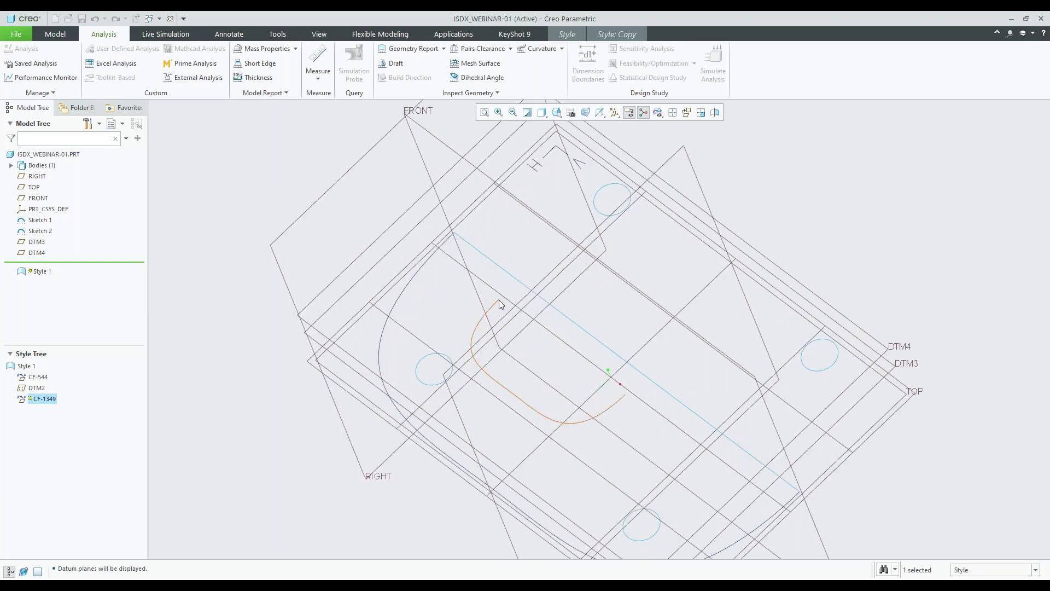
pyautogui.click(319, 80)
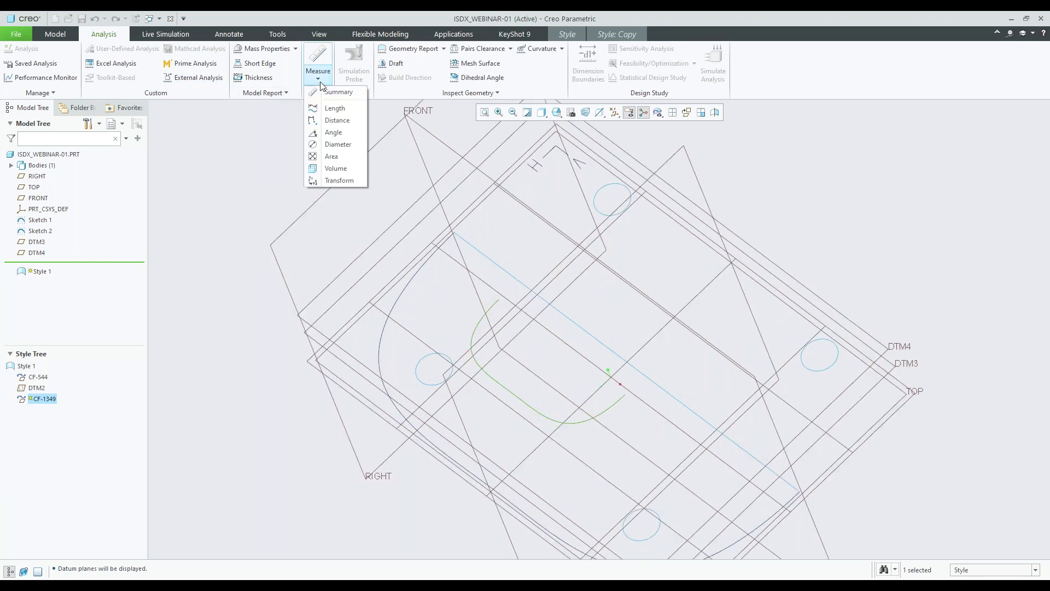
pyautogui.click(338, 121)
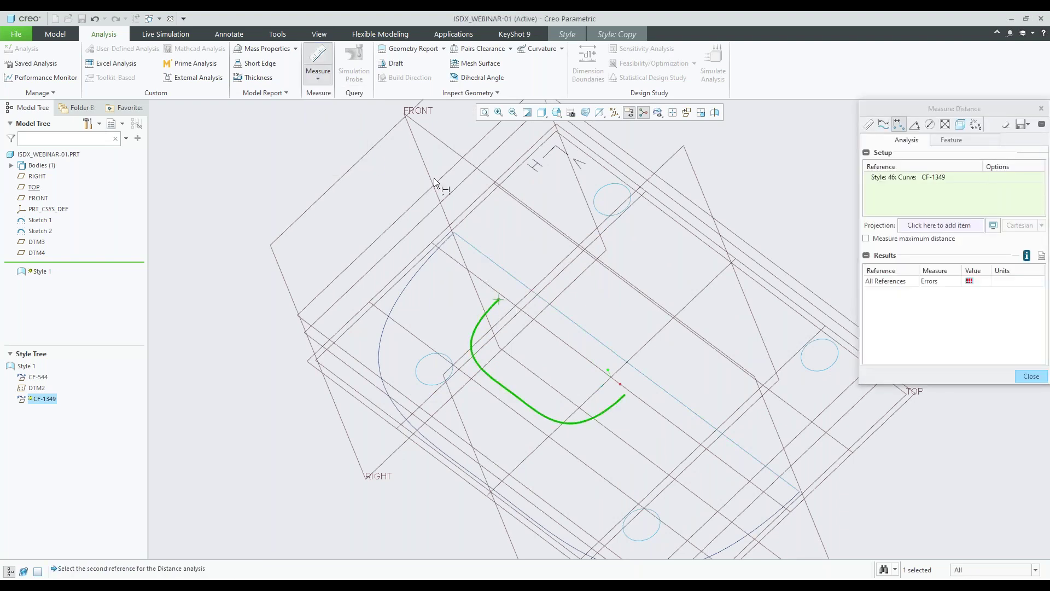
pyautogui.click(429, 132)
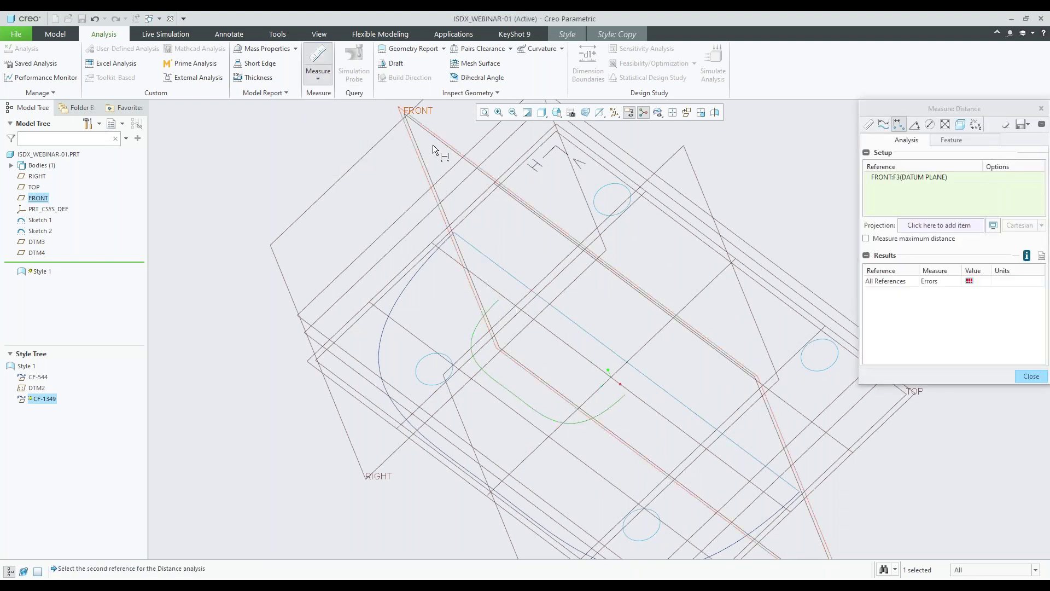
pyautogui.click(498, 301)
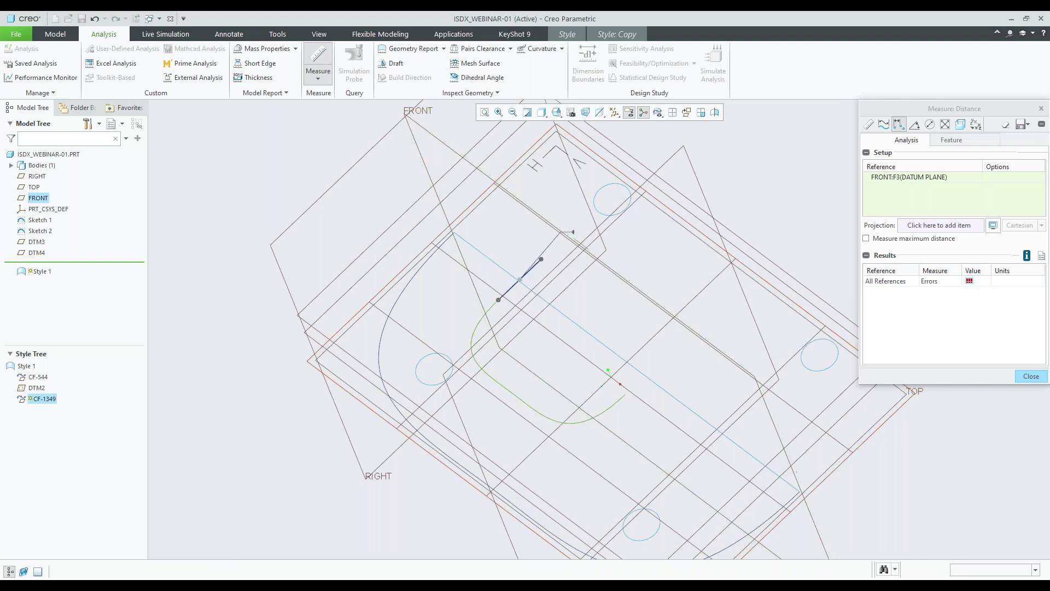
pyautogui.scroll(3, 511, 307)
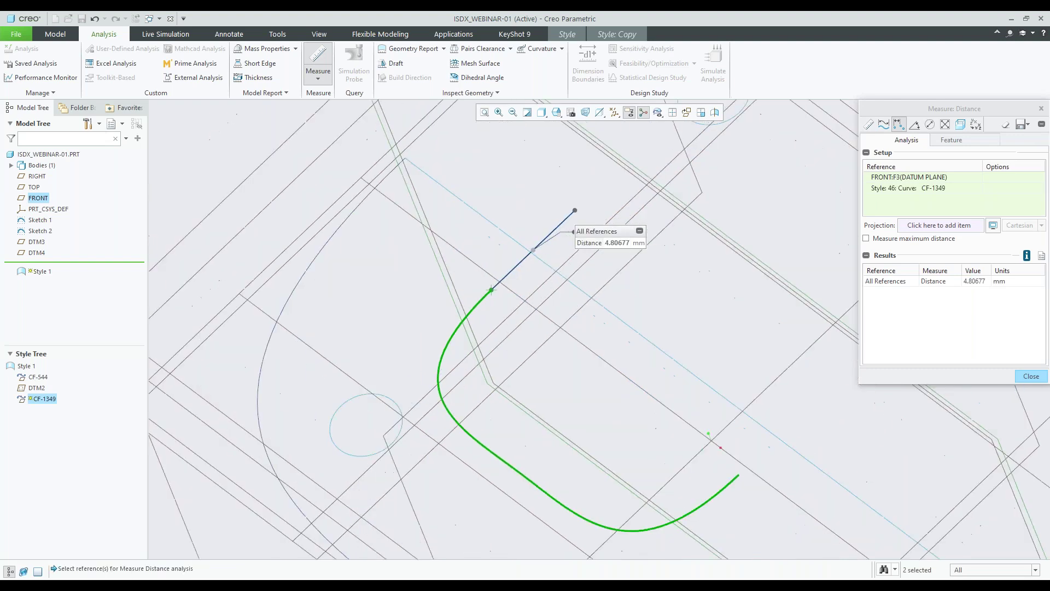
# Step: Repeat the distance measurement, picking the copied curve's end first and FRONT second, and close the measurement
pyautogui.click(318, 79)
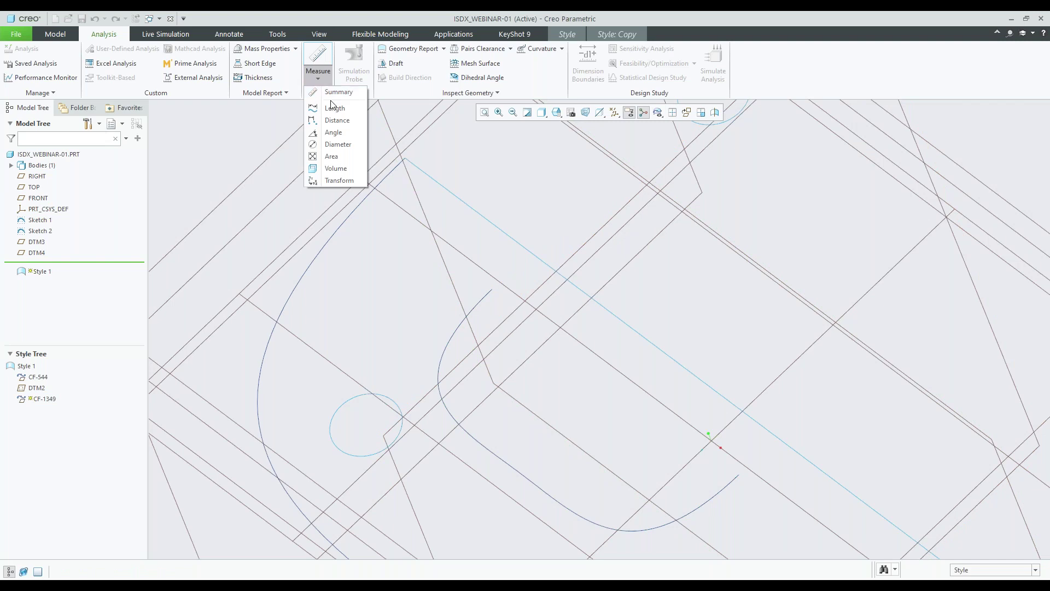
pyautogui.click(337, 120)
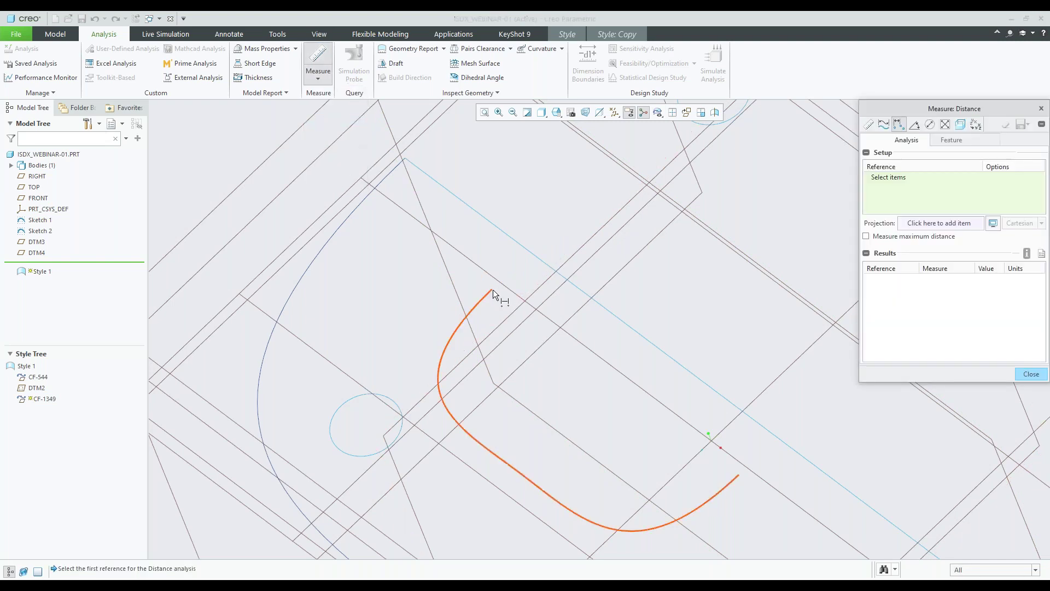
pyautogui.click(494, 290)
pyautogui.scroll(-3, 503, 332)
pyautogui.keyDown('ctrl'); pyautogui.click(429, 193); pyautogui.keyUp('ctrl')
pyautogui.keyDown('ctrl'); pyautogui.click(442, 157); pyautogui.keyUp('ctrl')
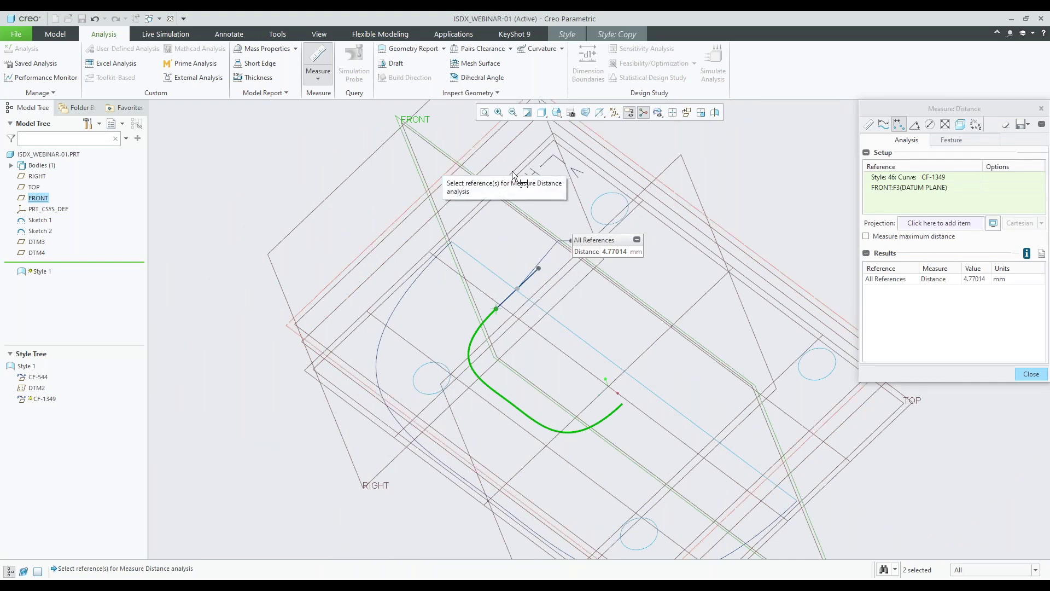
pyautogui.click(1031, 374)
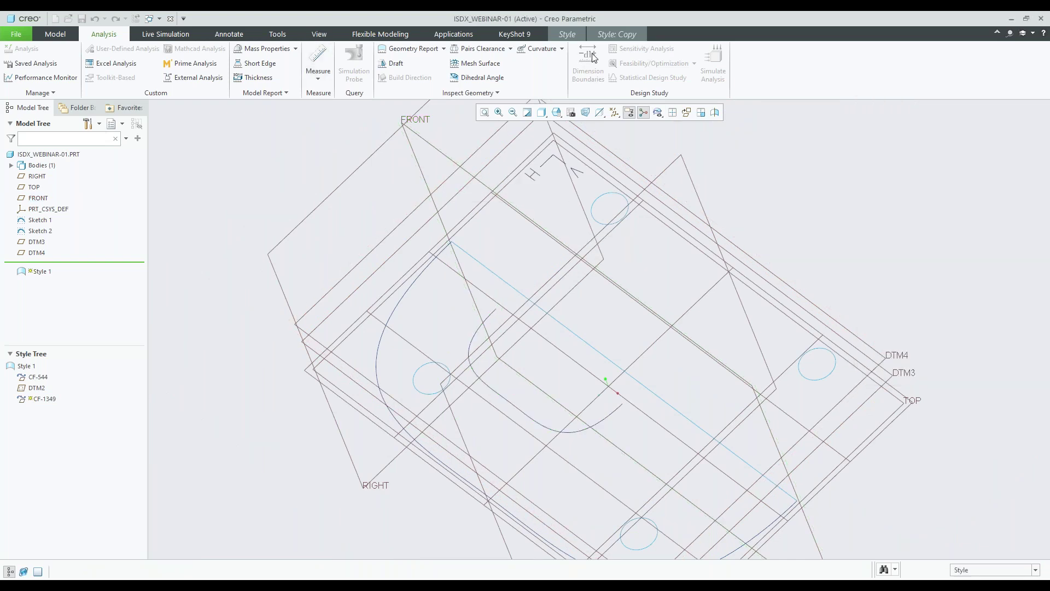
# Step: Move the copied curve by -4.77014 in X relative to its position and complete the curve copy
pyautogui.click(612, 35)
pyautogui.moveTo(608, 387)
pyautogui.mouseDown(button='middle')
pyautogui.moveTo(535, 201)
pyautogui.moveTo(520, 197)
pyautogui.mouseUp(button='middle')
pyautogui.click(148, 97)
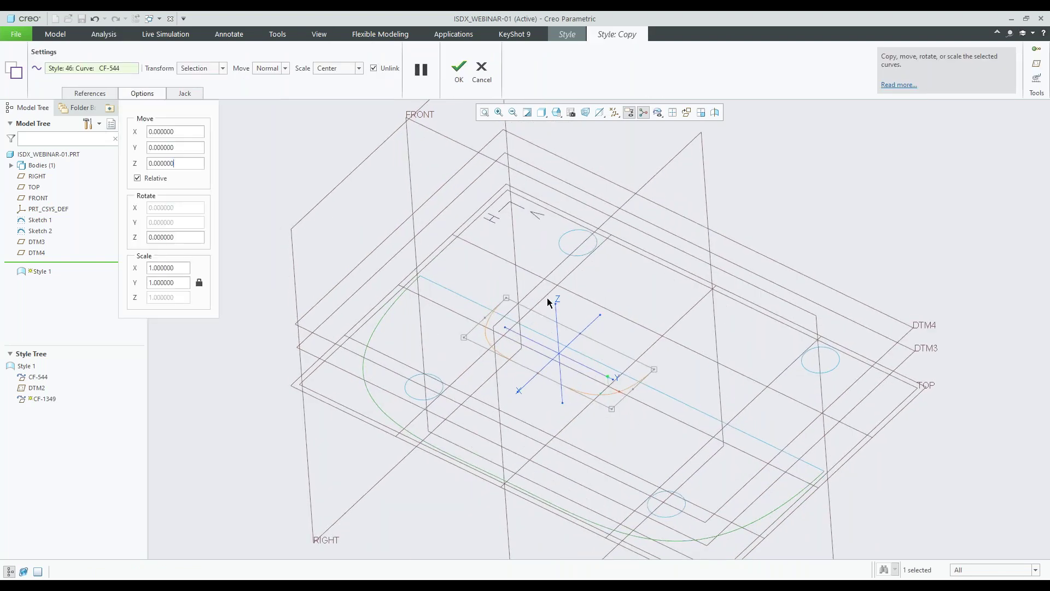
pyautogui.doubleClick(182, 132)
pyautogui.write('-4.77014')
pyautogui.press('Return')
pyautogui.moveTo(588, 229)
pyautogui.mouseDown(button='middle')
pyautogui.moveTo(611, 235)
pyautogui.moveTo(598, 253)
pyautogui.moveTo(582, 215)
pyautogui.mouseUp(button='middle')
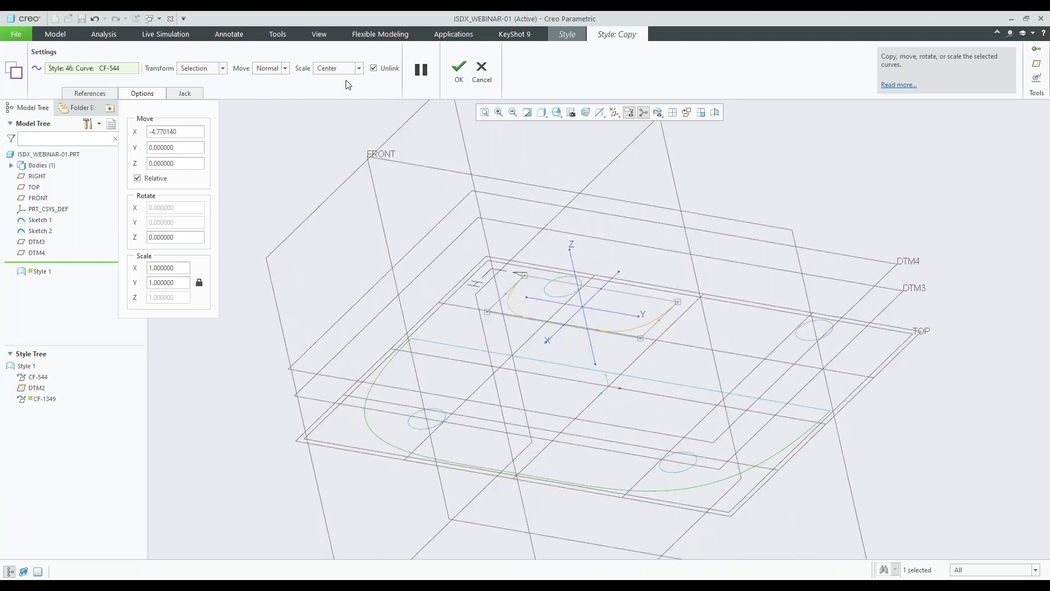
pyautogui.click(458, 71)
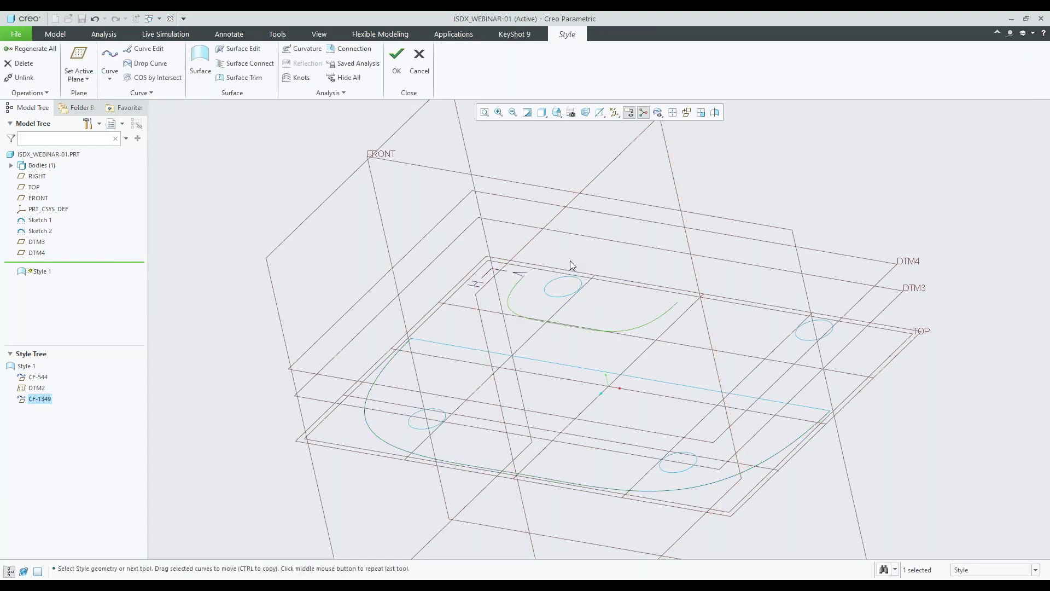
# Step: Edit curve CF-1349 to enable its 8 mm offset from the TOP plane as a dimension, and finish the Style feature
pyautogui.rightClick(566, 256)
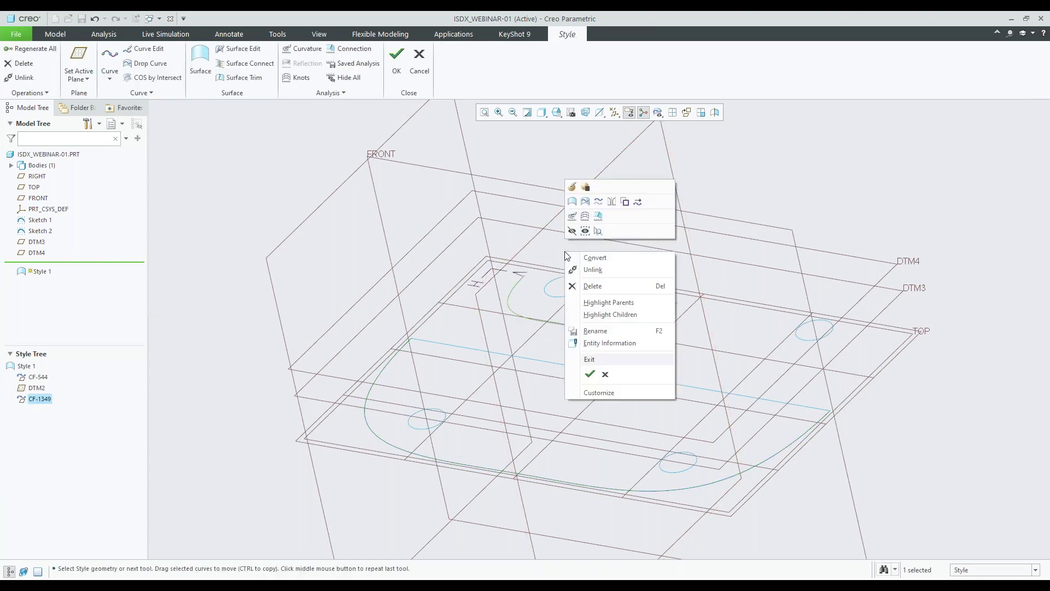
pyautogui.click(572, 187)
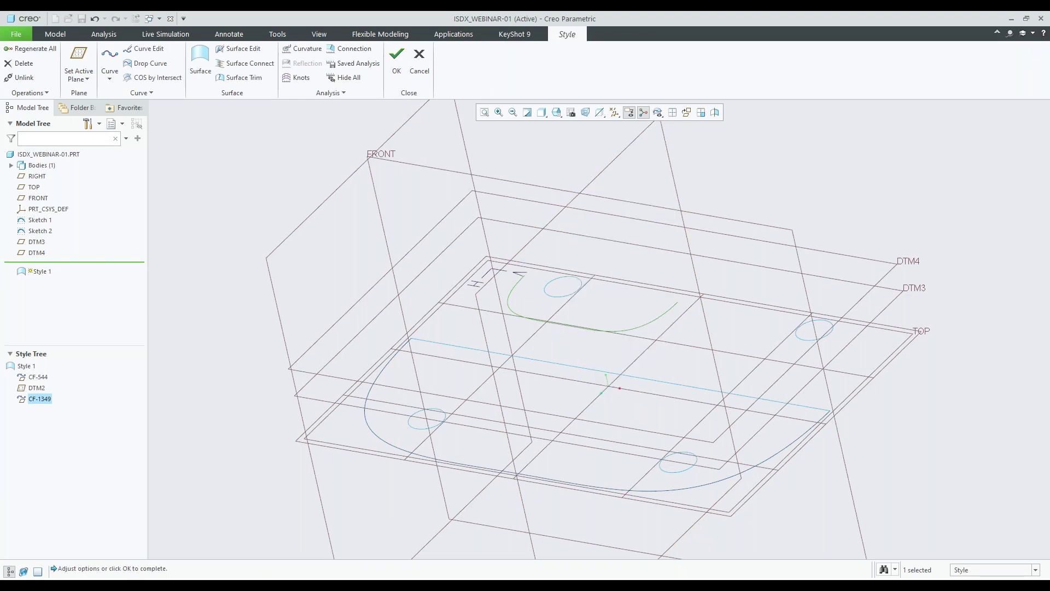
pyautogui.click(106, 94)
pyautogui.moveTo(554, 275); pyautogui.dragTo(93, 191, button='middle')
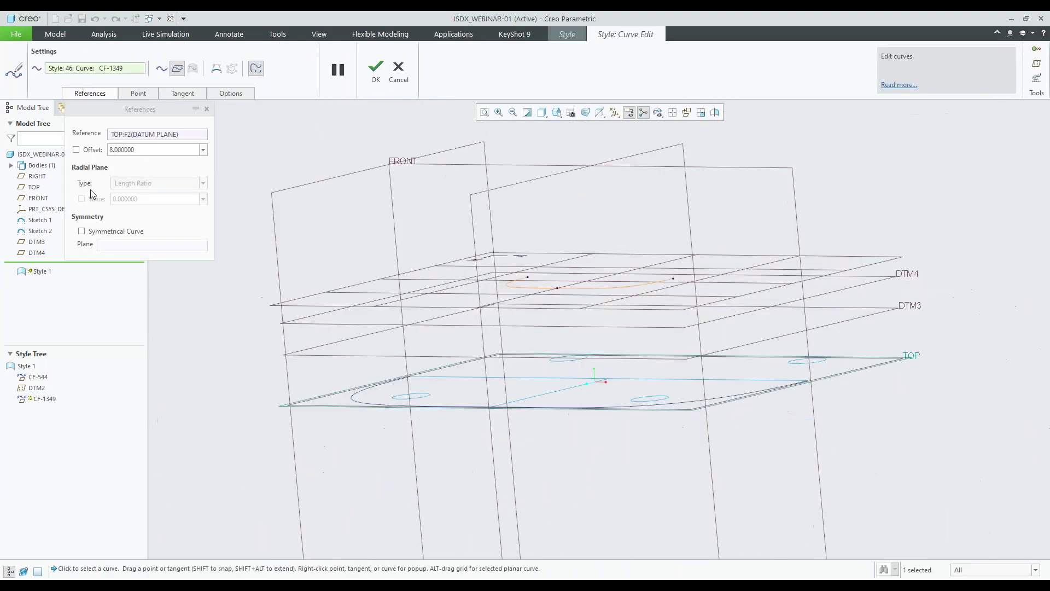
pyautogui.moveTo(528, 277)
pyautogui.mouseDown(button='middle')
pyautogui.moveTo(534, 283)
pyautogui.moveTo(425, 354)
pyautogui.moveTo(422, 345)
pyautogui.moveTo(391, 343)
pyautogui.mouseUp(button='middle')
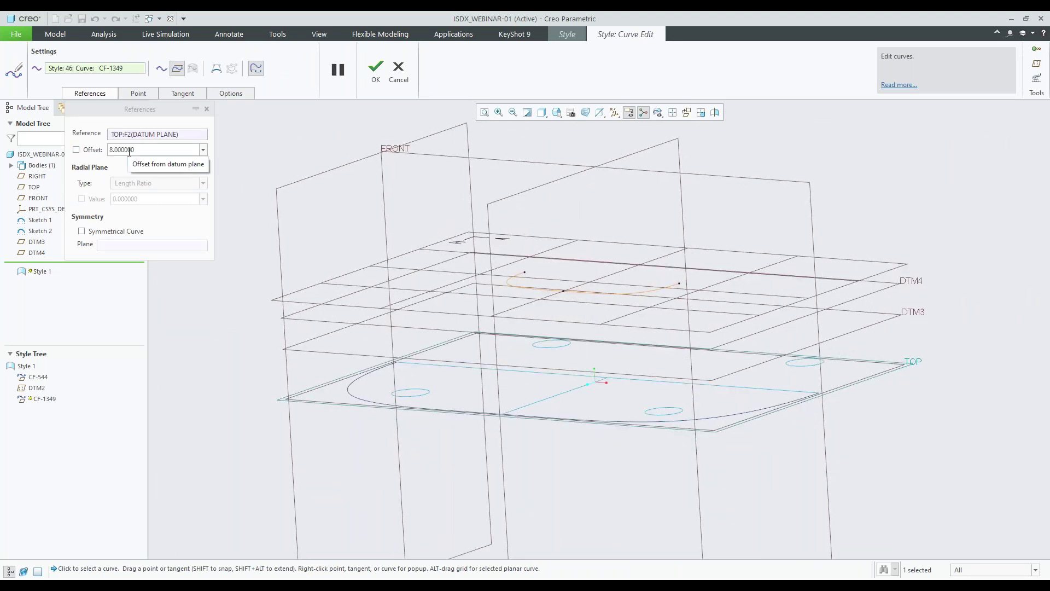
pyautogui.click(77, 150)
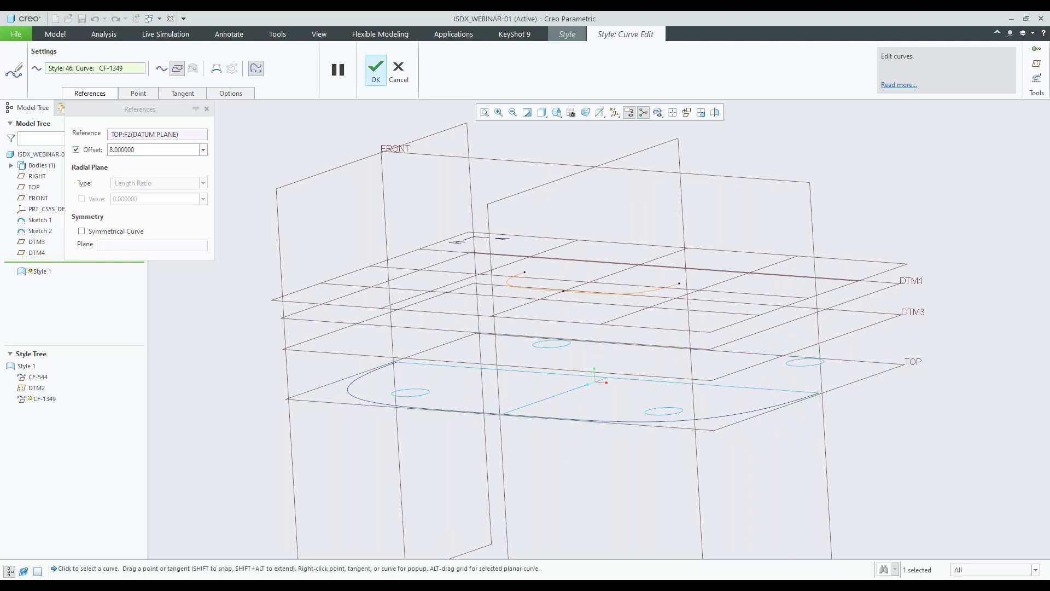
pyautogui.click(376, 68)
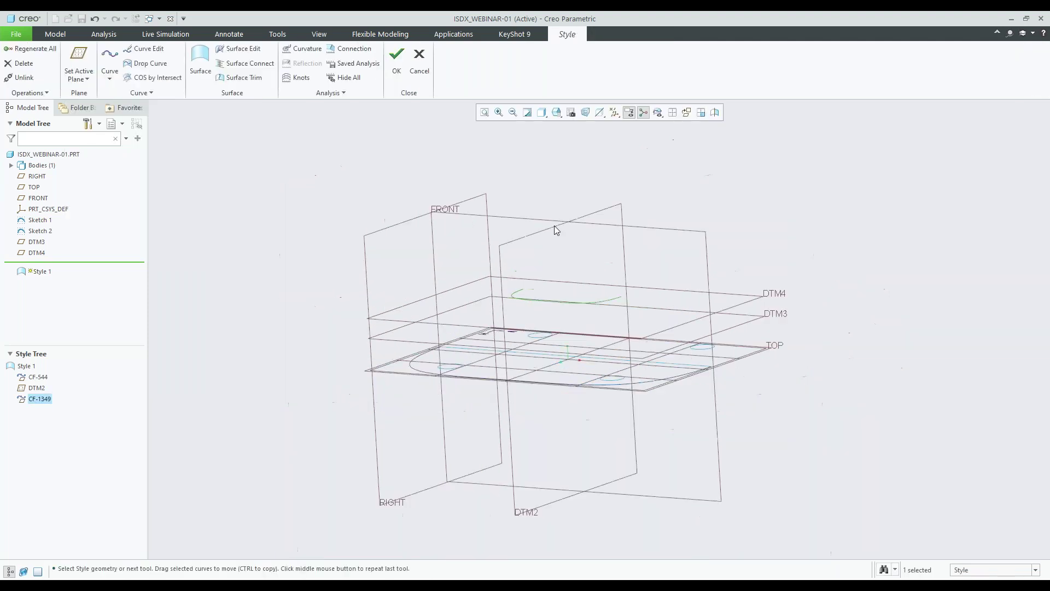
pyautogui.click(400, 59)
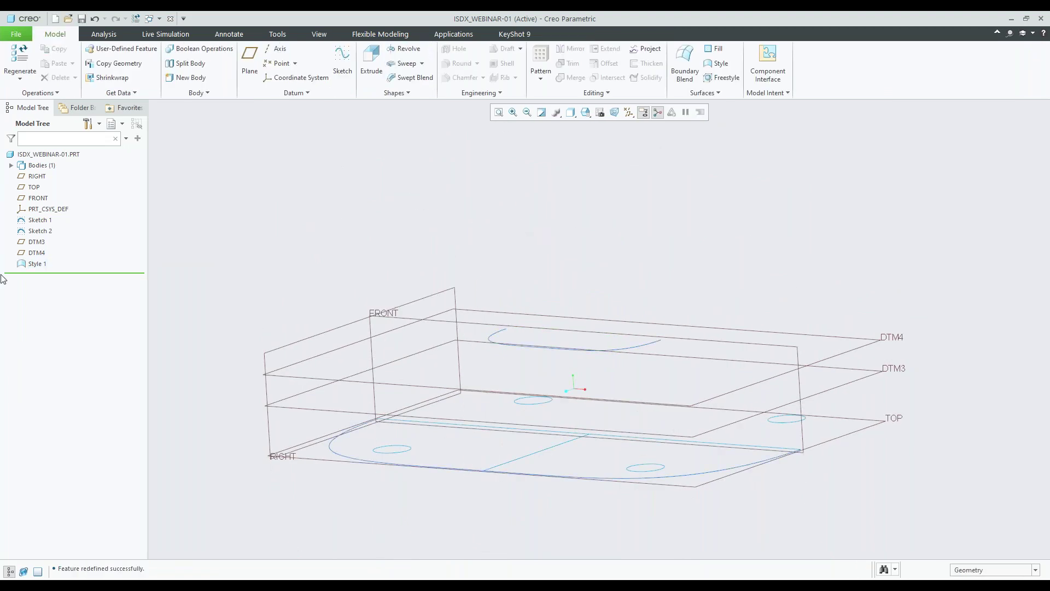
# Step: Set the offset dimension of Style 1's upper curve to 10 mm and regenerate the model
pyautogui.click(36, 265)
pyautogui.click(43, 199)
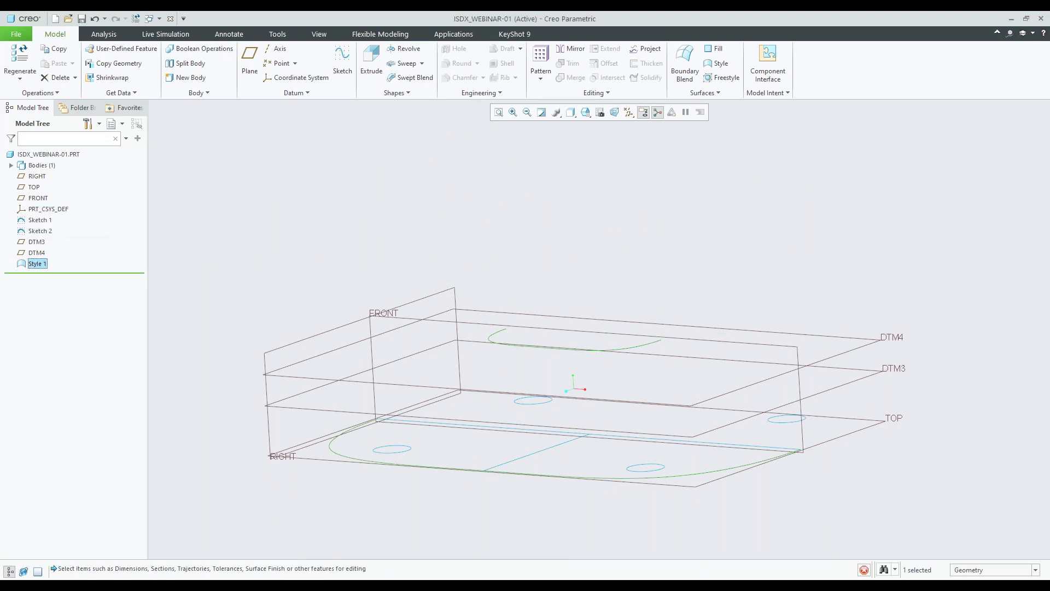
pyautogui.moveTo(496, 304); pyautogui.dragTo(553, 464, button='middle')
pyautogui.scroll(4, 552, 449)
pyautogui.scroll(-5, 552, 424)
pyautogui.moveTo(523, 396); pyautogui.dragTo(530, 393, button='middle')
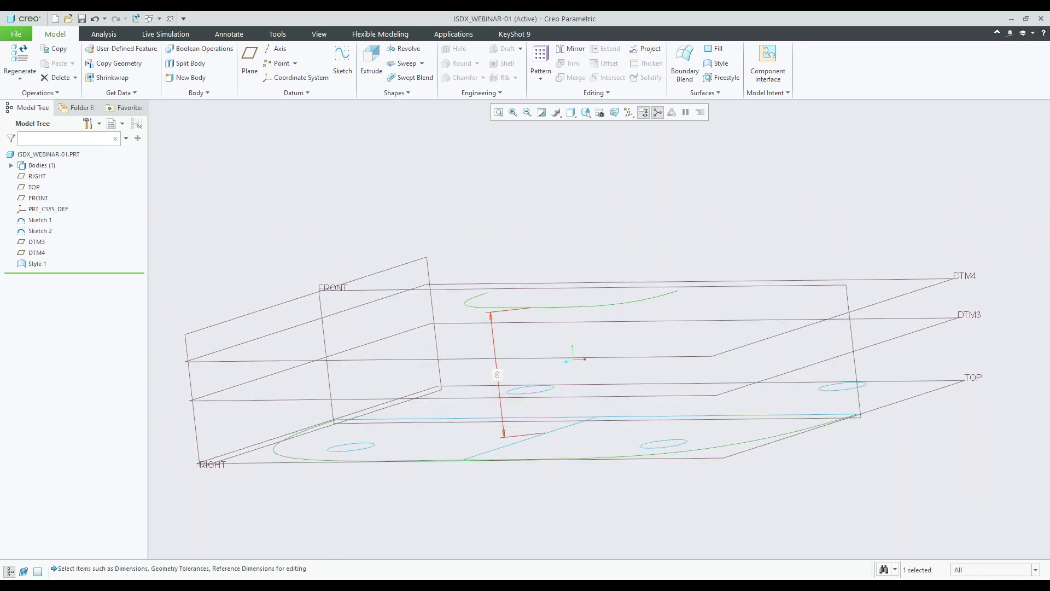
pyautogui.doubleClick(498, 376)
pyautogui.write('10')
pyautogui.press('Return')
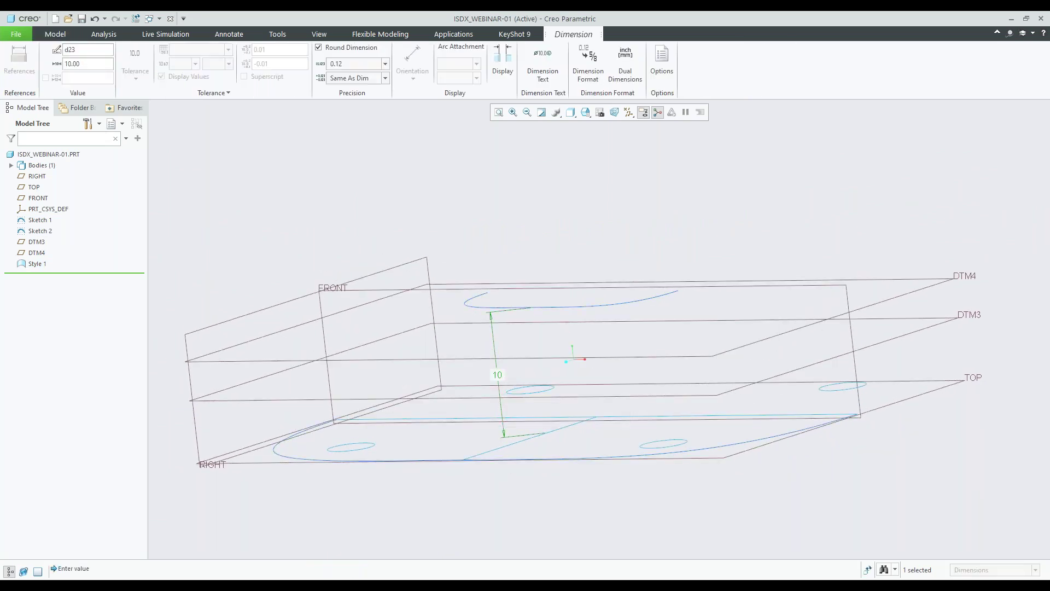
pyautogui.hotkey('ctrl', 'g')
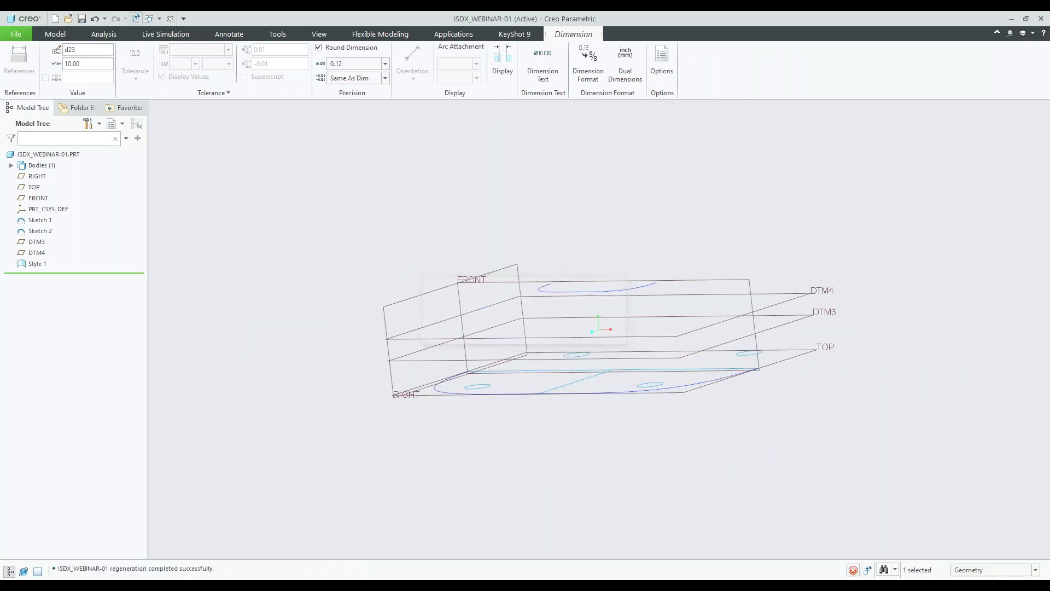
# Step: Set the upper curve's offset dimension in Style 1 back to 8 mm and regenerate the model
pyautogui.scroll(-3, 575, 320)
pyautogui.click(35, 263)
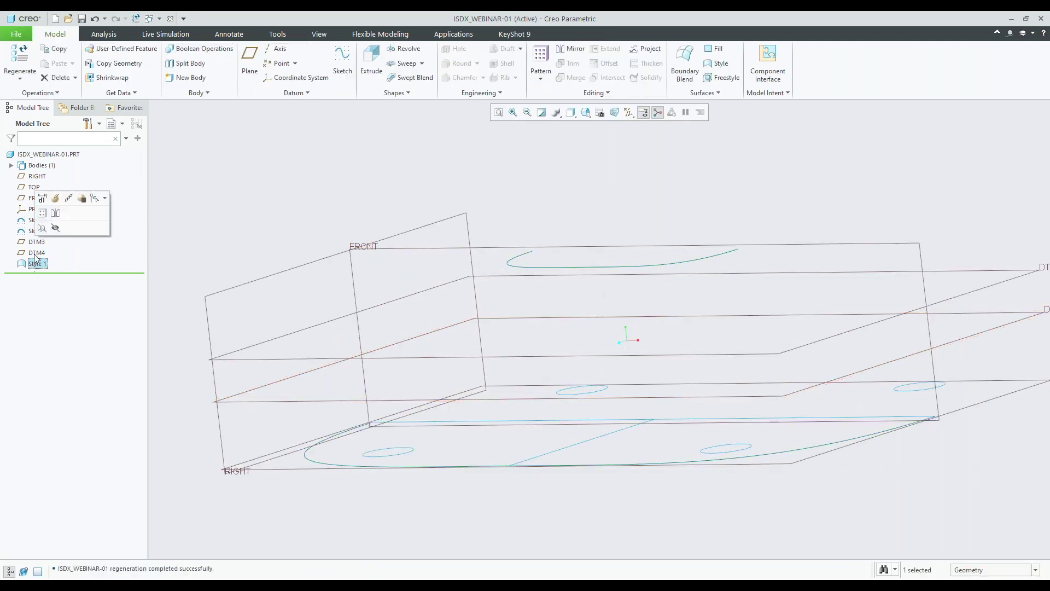
pyautogui.click(42, 198)
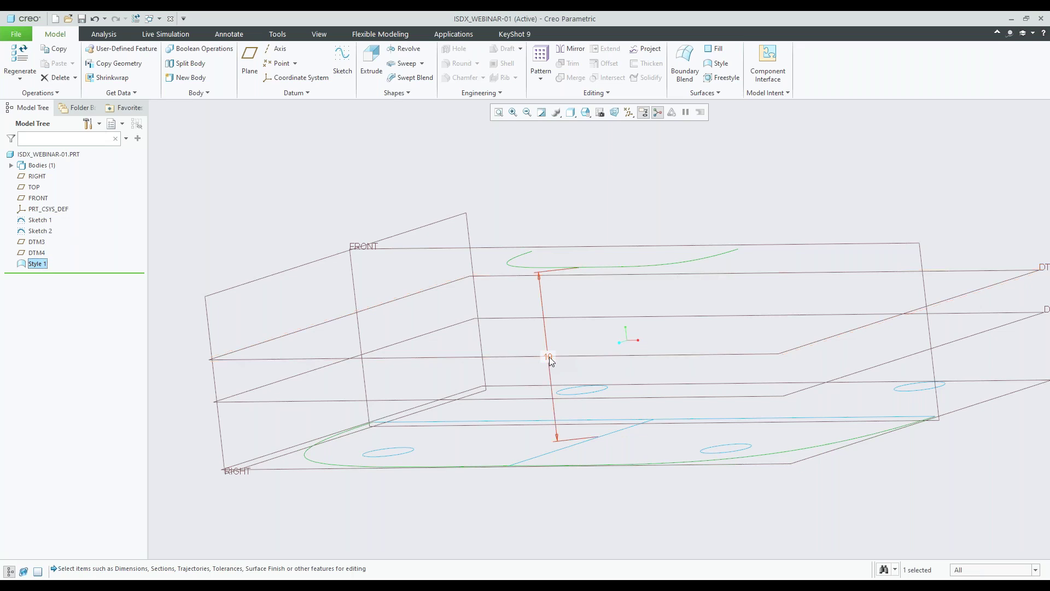
pyautogui.doubleClick(547, 357)
pyautogui.write('8')
pyautogui.press('Return')
pyautogui.hotkey('ctrl', 'g')
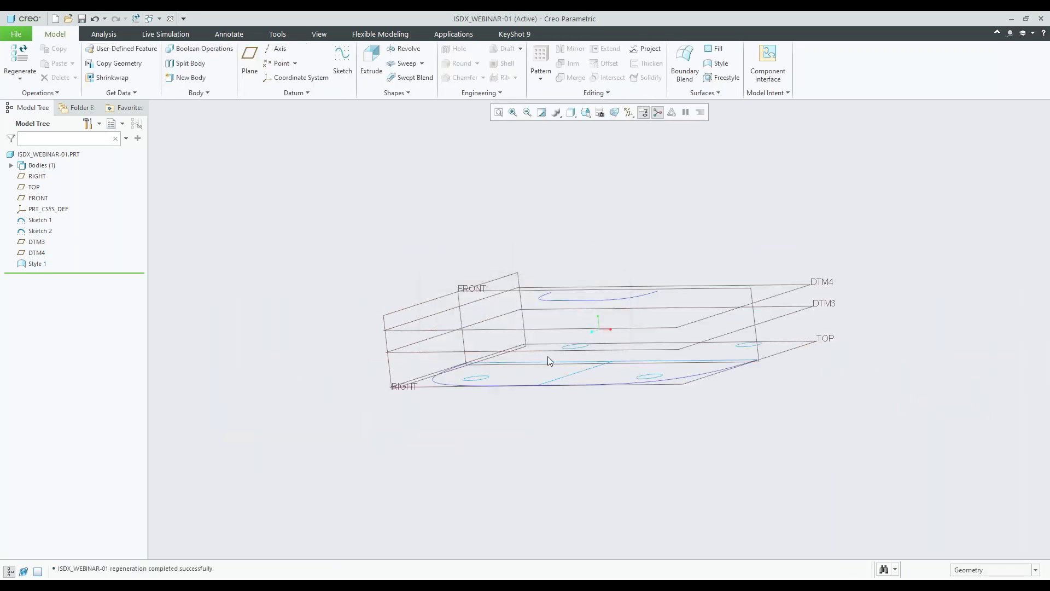
# Step: Reopen the Style 1 feature for editing and set the FRONT datum plane as the active plane
pyautogui.click(31, 264)
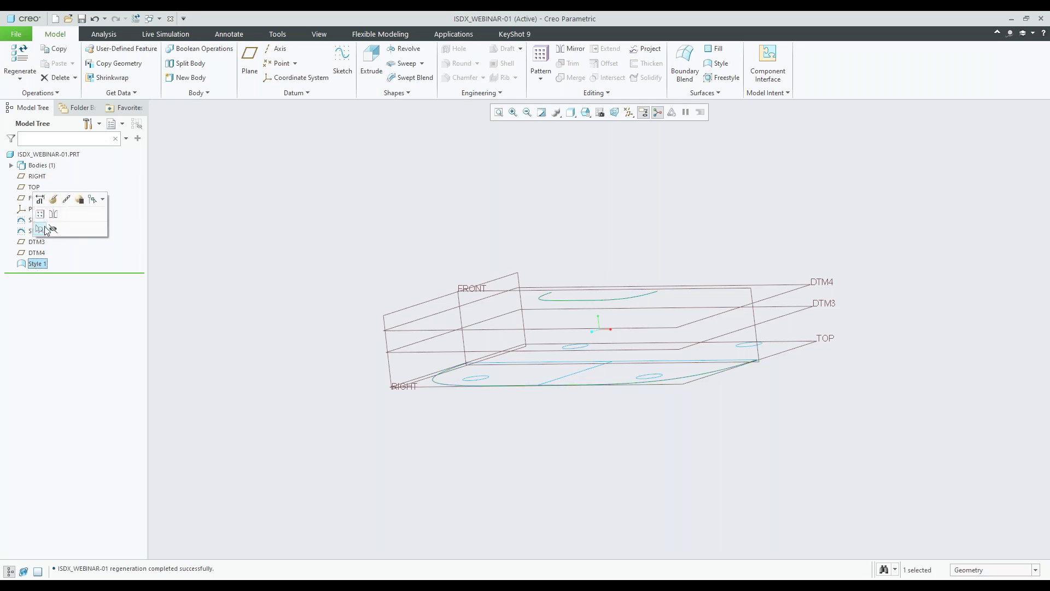
pyautogui.click(54, 199)
pyautogui.moveTo(579, 234); pyautogui.dragTo(537, 287, button='middle')
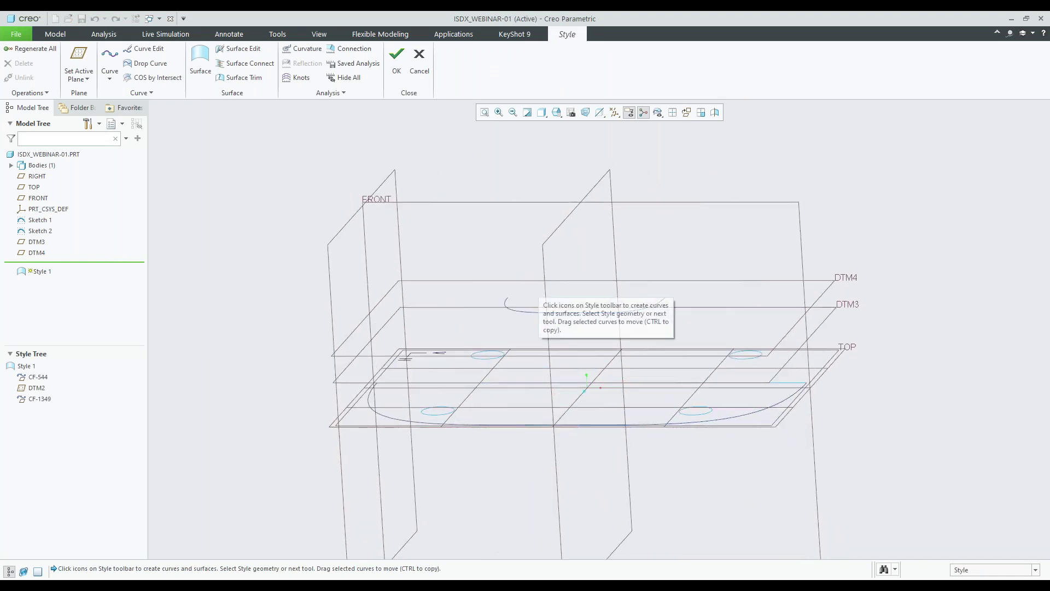
pyautogui.moveTo(472, 257)
pyautogui.mouseDown(button='middle')
pyautogui.moveTo(495, 253)
pyautogui.moveTo(490, 286)
pyautogui.moveTo(493, 244)
pyautogui.moveTo(479, 246)
pyautogui.moveTo(487, 262)
pyautogui.moveTo(488, 249)
pyautogui.mouseUp(button='middle')
pyautogui.rightClick(234, 174)
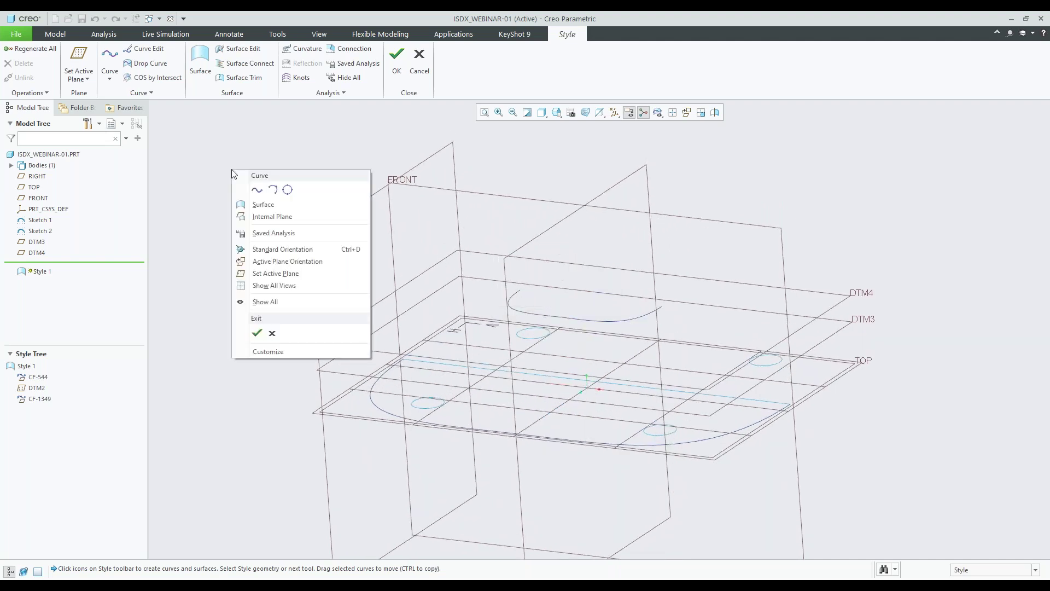
pyautogui.click(272, 275)
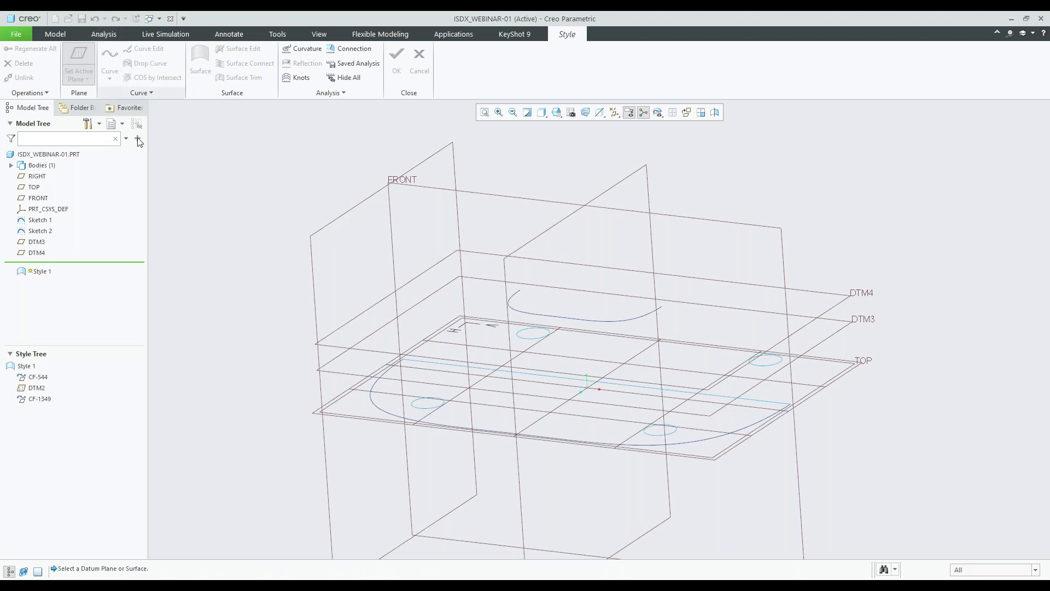
pyautogui.click(415, 188)
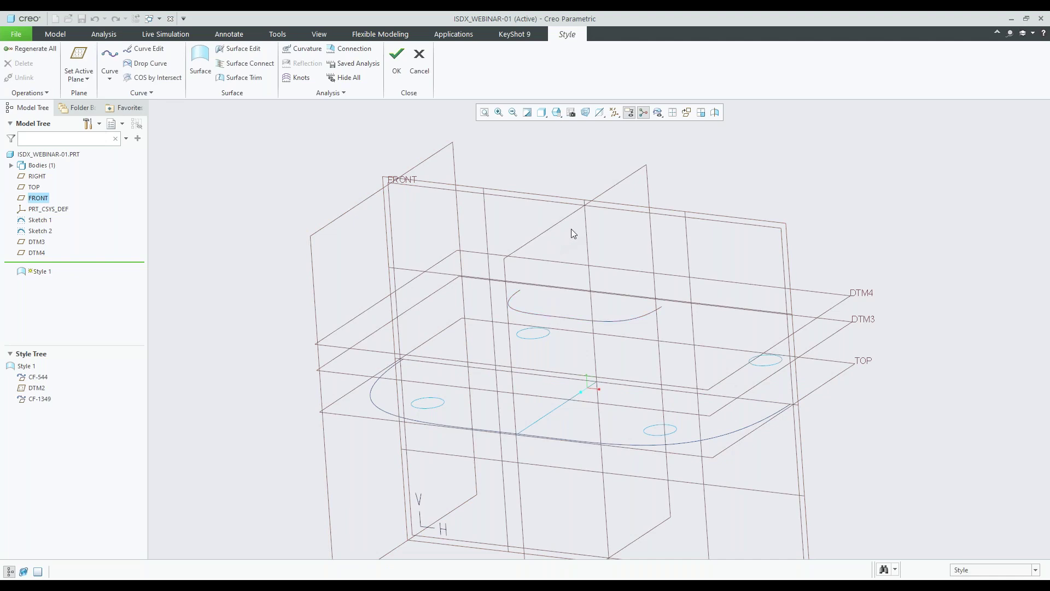
# Step: Create a planar curve on the FRONT plane, snapped to the left ends of the lower and upper curves
pyautogui.moveTo(582, 250)
pyautogui.mouseDown(button='middle')
pyautogui.moveTo(523, 377)
pyautogui.moveTo(295, 204)
pyautogui.mouseUp(button='middle')
pyautogui.rightClick(290, 274)
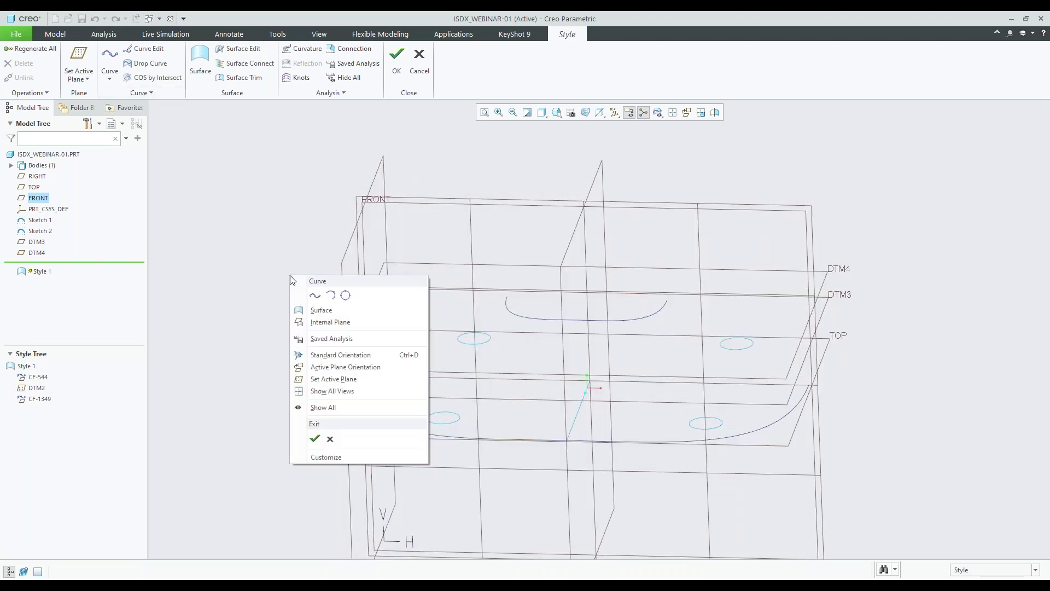
pyautogui.click(314, 296)
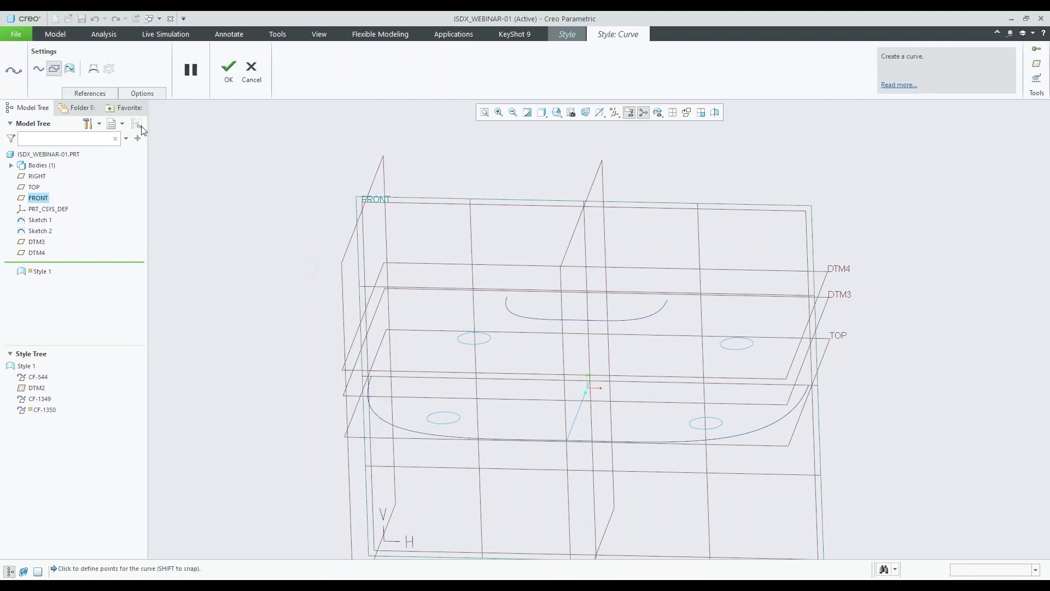
pyautogui.scroll(-2, 429, 310)
pyautogui.moveTo(405, 343); pyautogui.dragTo(402, 355, button='middle')
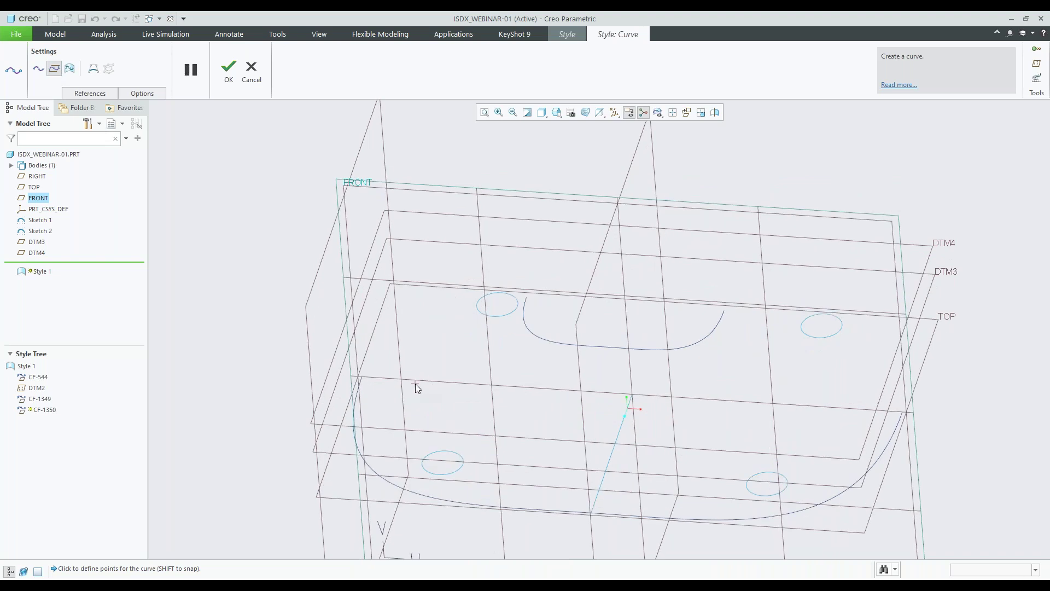
pyautogui.keyDown('shift'); pyautogui.moveTo(415, 383); pyautogui.dragTo(386, 388); pyautogui.keyUp('shift')
pyautogui.moveTo(446, 361)
pyautogui.mouseDown(button='middle')
pyautogui.moveTo(453, 335)
pyautogui.moveTo(503, 303)
pyautogui.mouseUp(button='middle')
pyautogui.keyDown('shift'); pyautogui.click(527, 296); pyautogui.keyUp('shift')
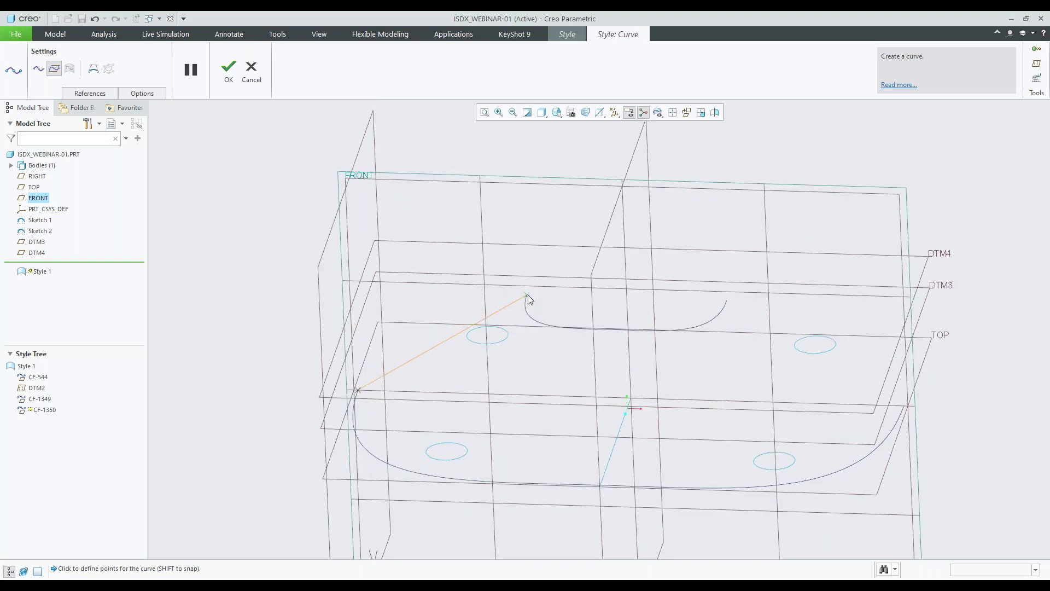
# Step: Open the new left planar curve for editing and select its upper endpoint
pyautogui.moveTo(467, 328)
pyautogui.mouseDown(button='middle')
pyautogui.moveTo(475, 300)
pyautogui.moveTo(467, 318)
pyautogui.mouseUp(button='middle')
pyautogui.rightClick(443, 304)
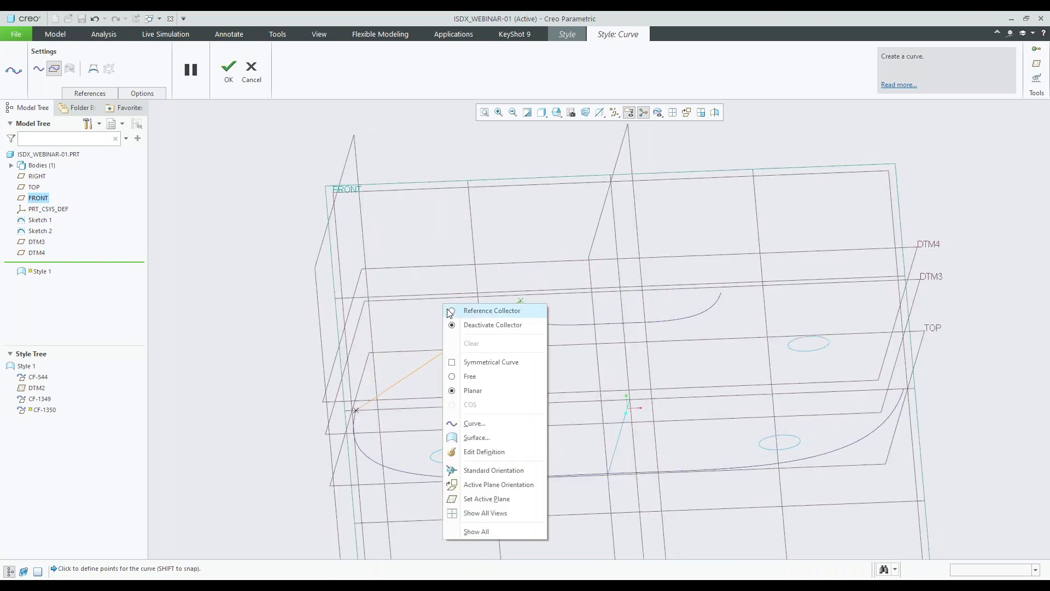
pyautogui.click(489, 453)
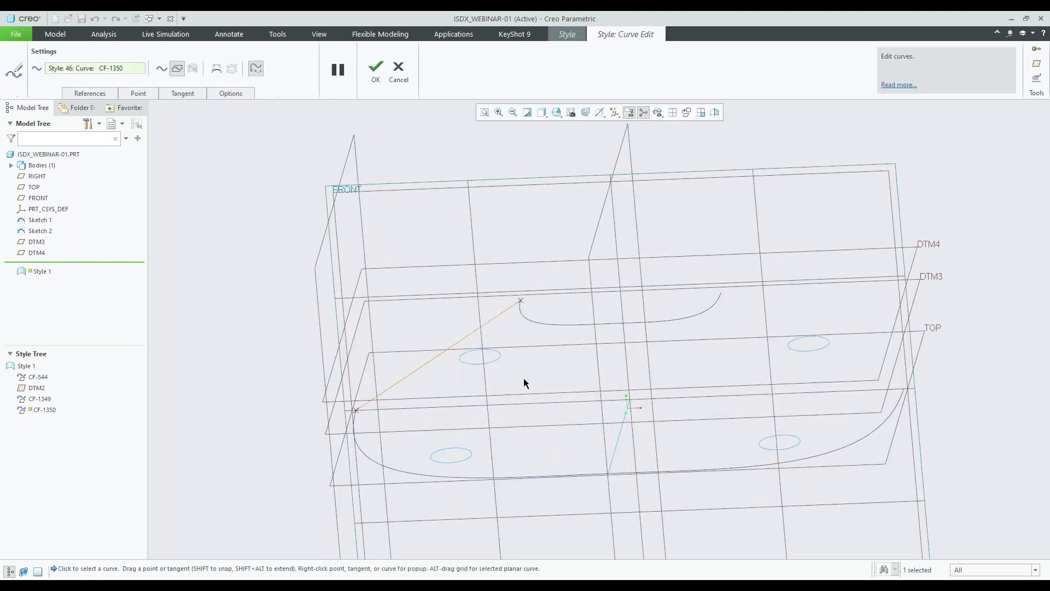
pyautogui.scroll(2, 370, 409)
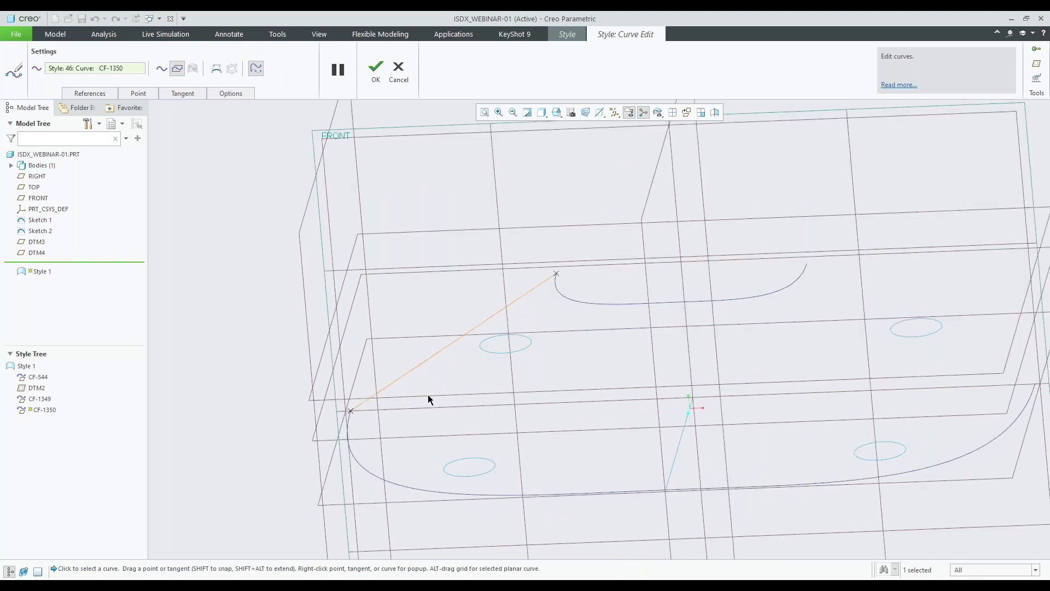
pyautogui.moveTo(420, 377)
pyautogui.mouseDown(button='middle')
pyautogui.moveTo(453, 344)
pyautogui.moveTo(424, 359)
pyautogui.moveTo(494, 312)
pyautogui.moveTo(496, 335)
pyautogui.moveTo(525, 317)
pyautogui.moveTo(544, 274)
pyautogui.mouseUp(button='middle')
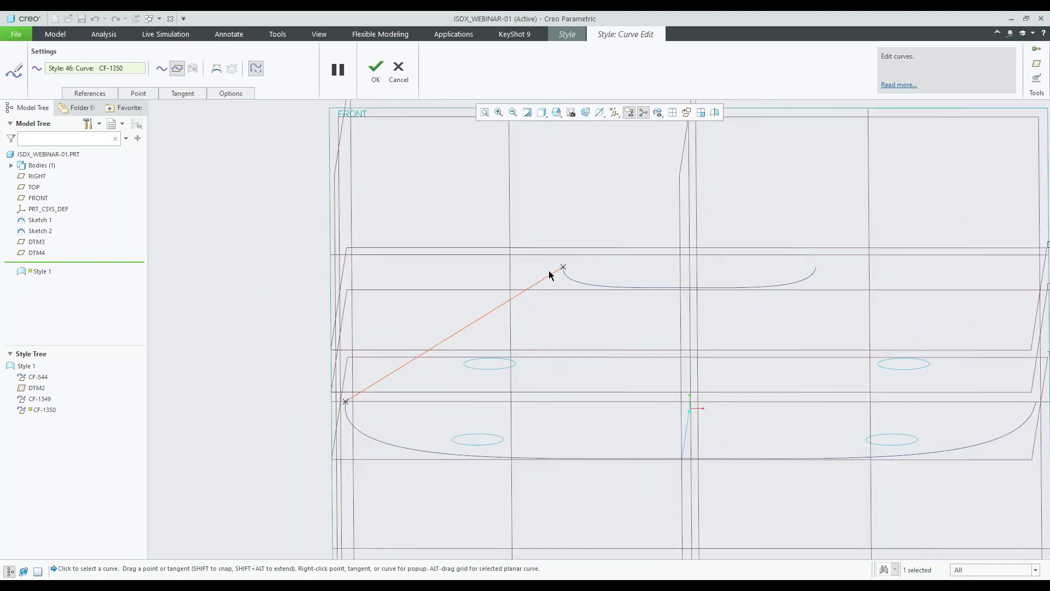
pyautogui.click(565, 267)
pyautogui.scroll(5, 541, 287)
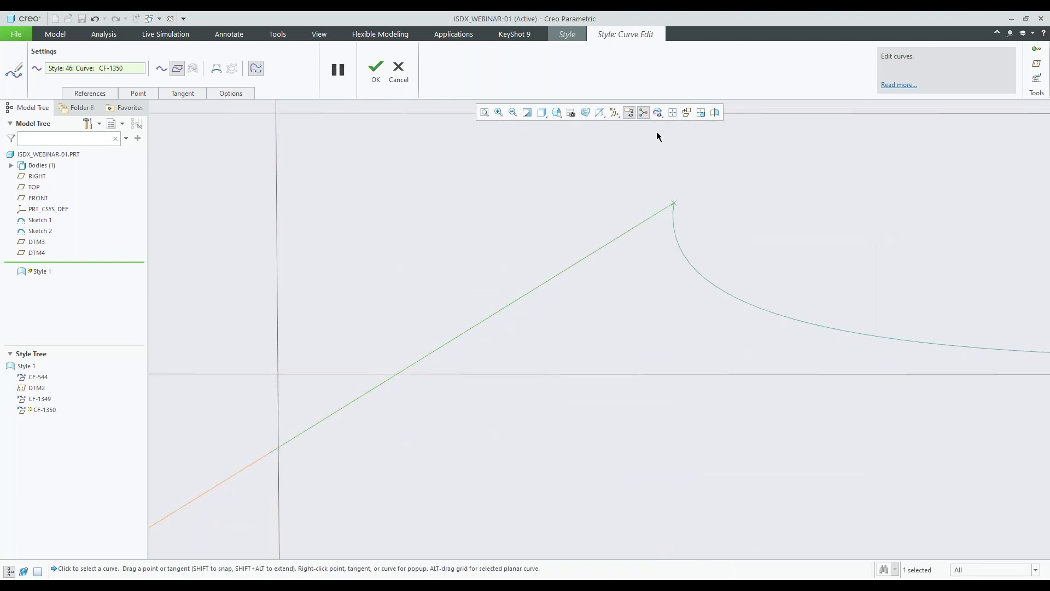
# Step: Turn off the display of datum planes
pyautogui.click(613, 112)
pyautogui.click(629, 174)
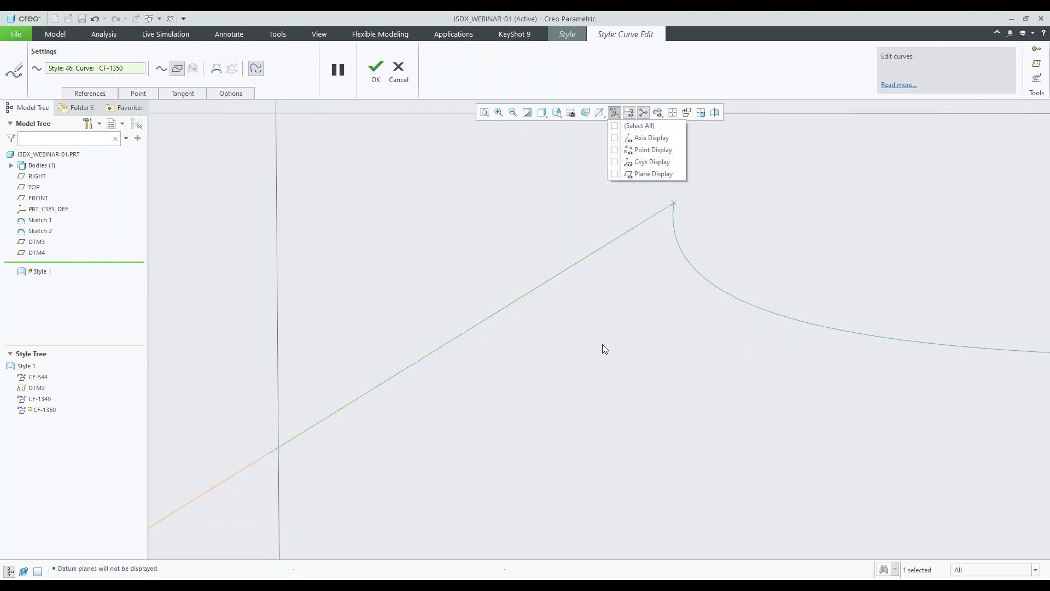
pyautogui.scroll(-2, 544, 386)
pyautogui.scroll(-3, 459, 392)
pyautogui.scroll(-3, 482, 375)
pyautogui.moveTo(485, 335); pyautogui.dragTo(465, 347, button='middle')
pyautogui.scroll(4, 467, 342)
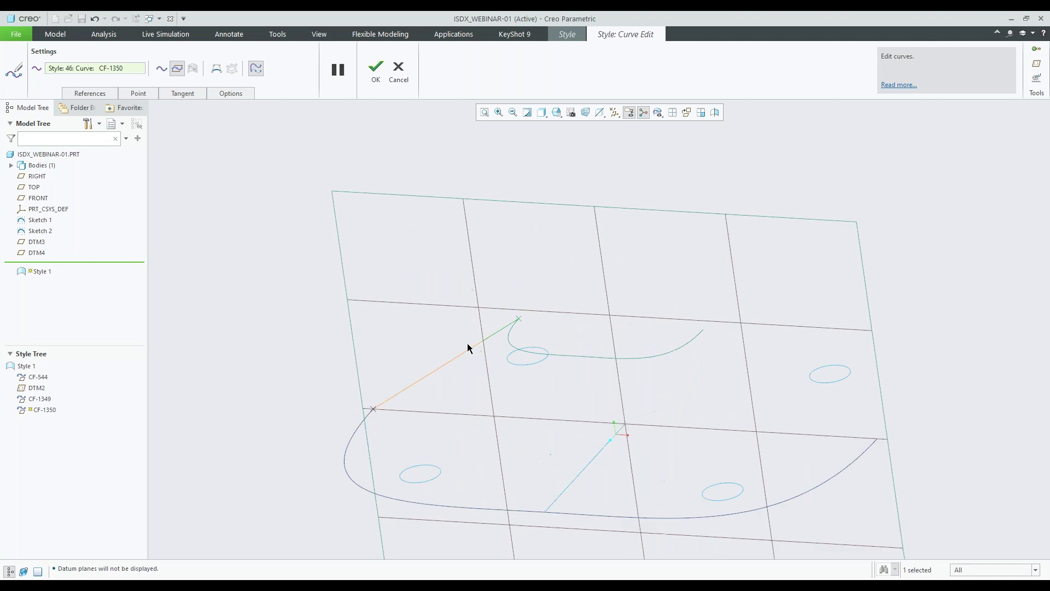
# Step: Constrain the tangent at the left curve's upper endpoint to Horizontal
pyautogui.rightClick(510, 328)
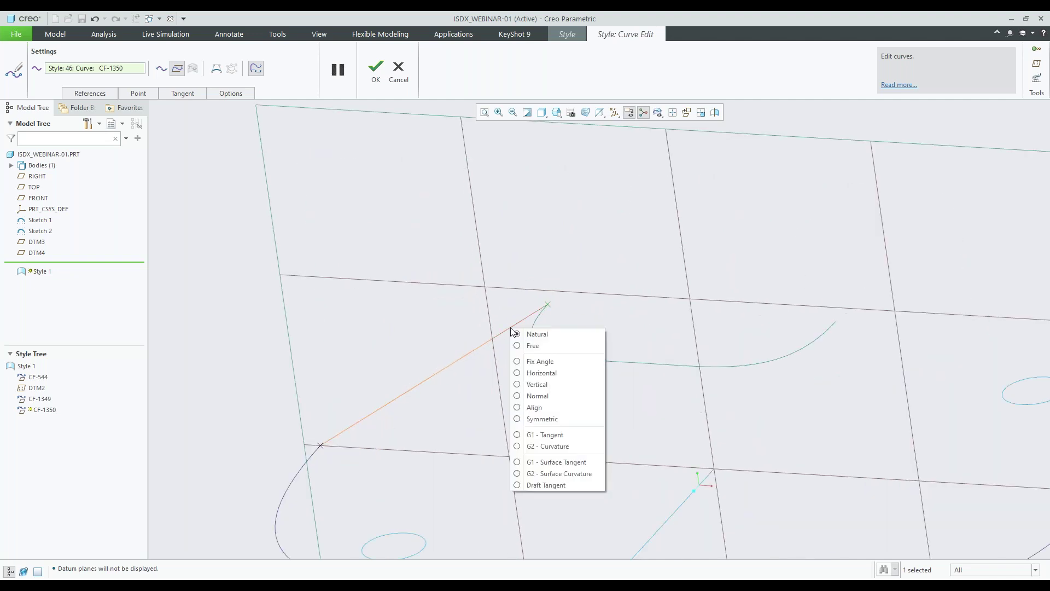
pyautogui.click(534, 372)
pyautogui.scroll(-3, 533, 371)
pyautogui.moveTo(533, 371)
pyautogui.mouseDown(button='middle')
pyautogui.moveTo(541, 330)
pyautogui.moveTo(593, 328)
pyautogui.moveTo(519, 341)
pyautogui.mouseUp(button='middle')
pyautogui.scroll(2, 496, 347)
pyautogui.scroll(-3, 542, 328)
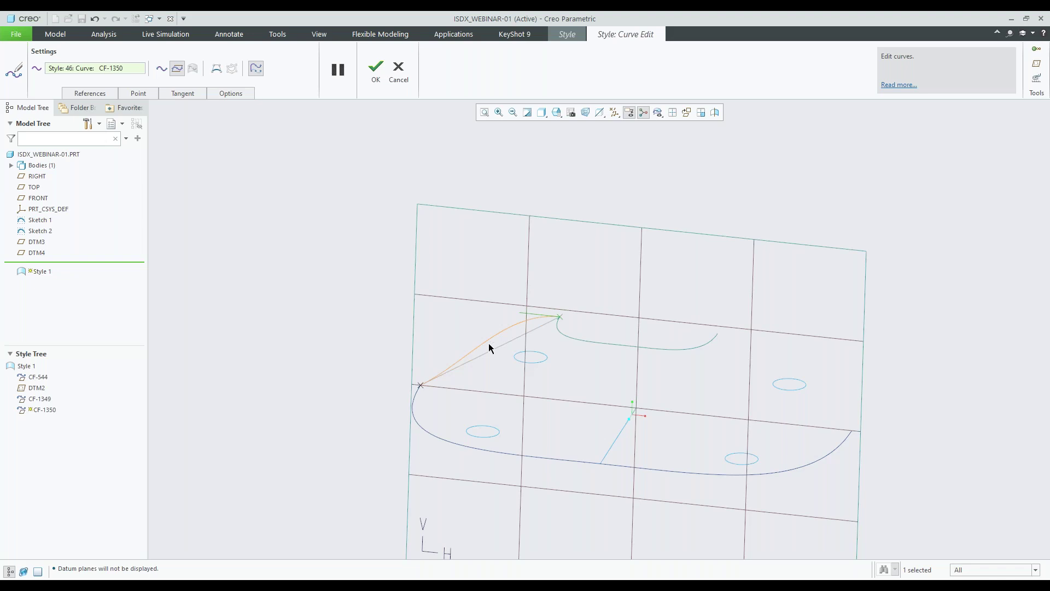
# Step: Apply a Draft Tangent constraint to the left curve's lower endpoint, referenced to the TOP plane
pyautogui.scroll(5, 419, 387)
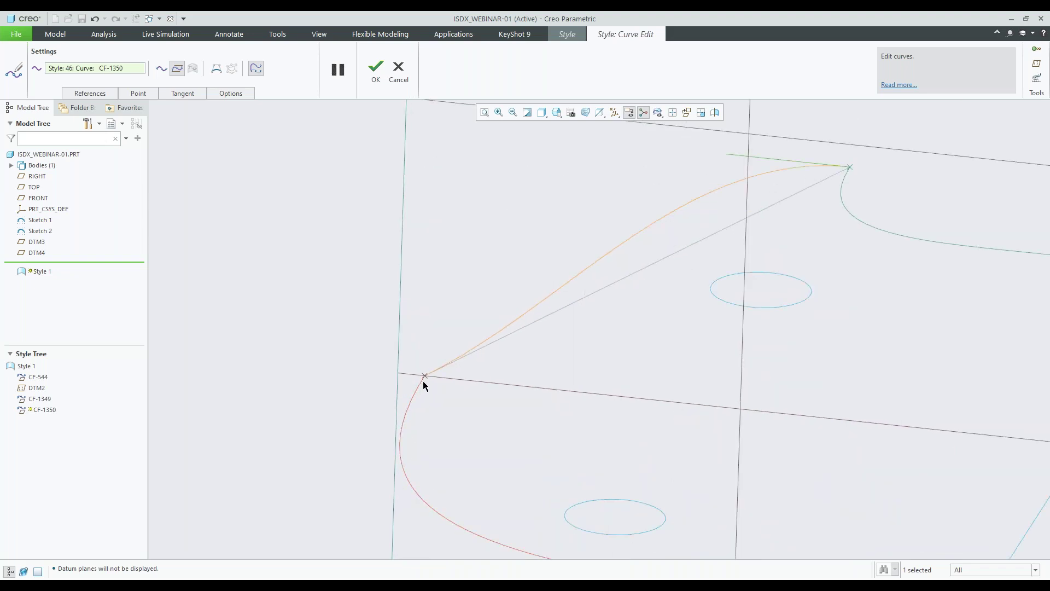
pyautogui.click(425, 375)
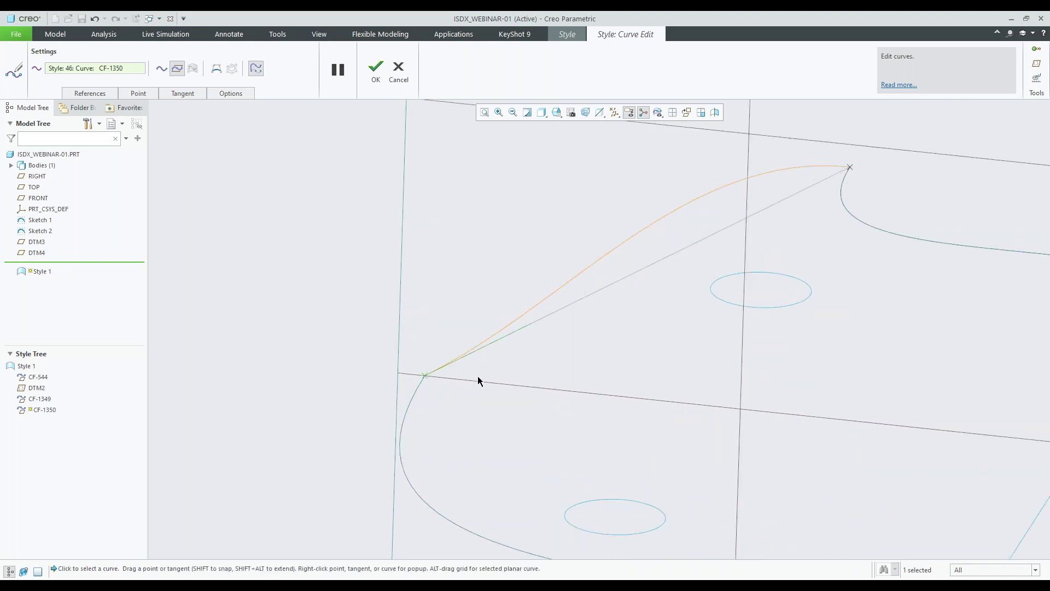
pyautogui.rightClick(493, 345)
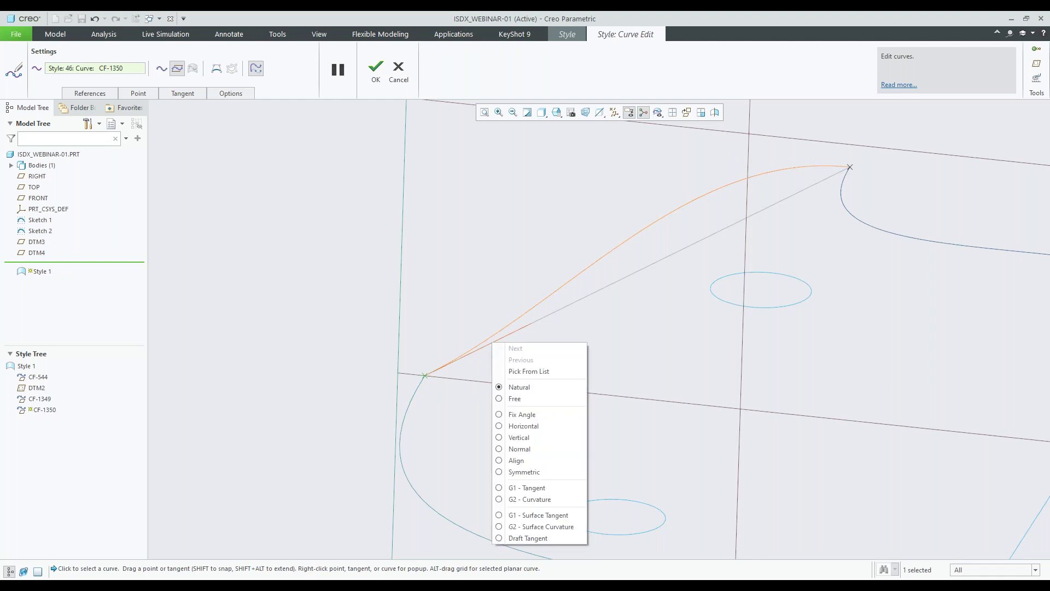
pyautogui.click(517, 539)
pyautogui.scroll(-6, 496, 435)
pyautogui.moveTo(506, 435); pyautogui.dragTo(538, 387, button='middle')
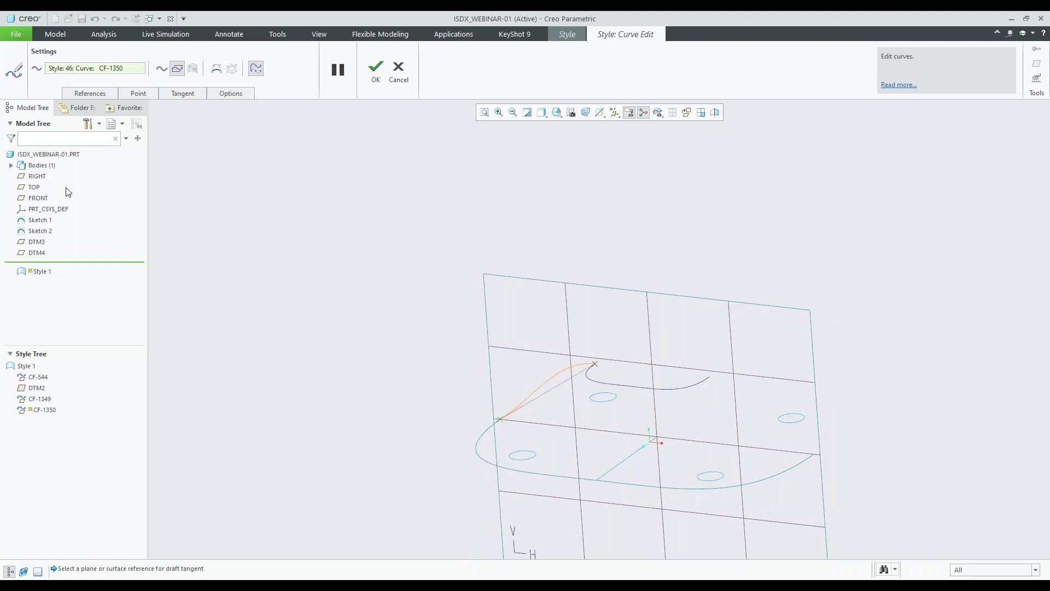
pyautogui.click(35, 188)
# Step: Set the draft tangent angle at the left curve's lower endpoint to -3 and accept the curve edit
pyautogui.scroll(-5, 529, 419)
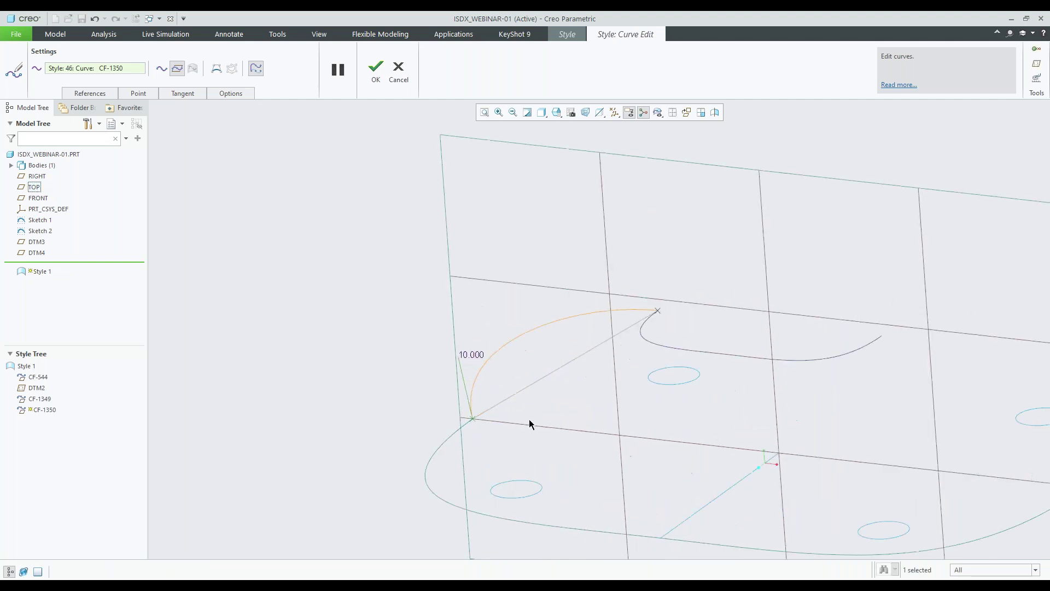
pyautogui.moveTo(516, 362); pyautogui.dragTo(531, 358, button='middle')
pyautogui.moveTo(542, 372); pyautogui.dragTo(517, 384, button='middle')
pyautogui.scroll(3, 432, 388)
pyautogui.moveTo(432, 387); pyautogui.dragTo(447, 396, button='middle')
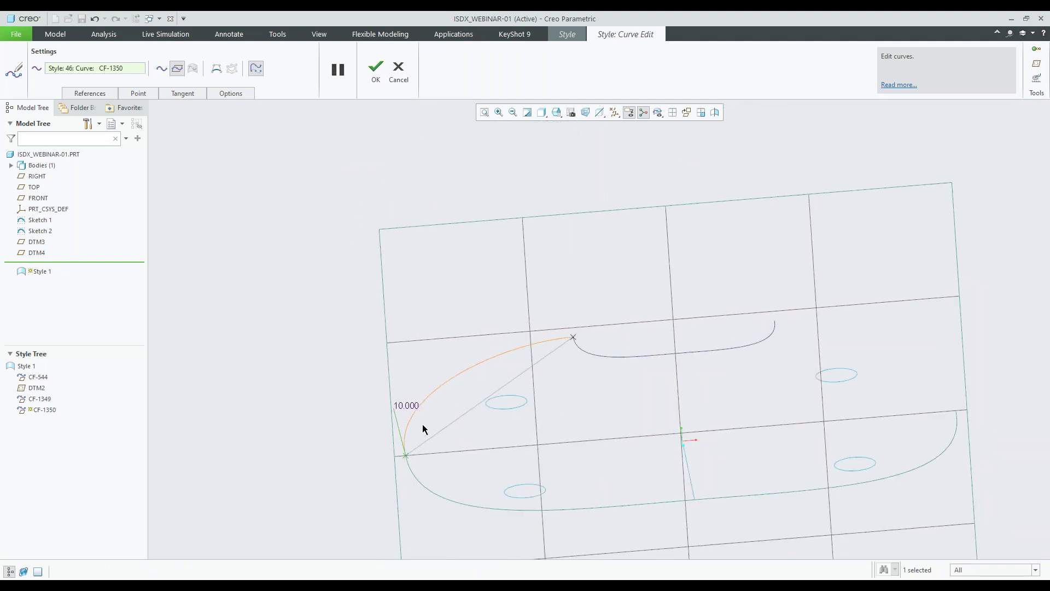
pyautogui.write('-3')
pyautogui.press('Return')
pyautogui.moveTo(518, 342)
pyautogui.mouseDown(button='middle')
pyautogui.moveTo(518, 314)
pyautogui.moveTo(445, 326)
pyautogui.moveTo(509, 334)
pyautogui.mouseUp(button='middle')
pyautogui.scroll(3, 449, 352)
pyautogui.moveTo(528, 371); pyautogui.dragTo(429, 375, button='middle')
pyautogui.scroll(-5, 444, 374)
pyautogui.scroll(4, 461, 339)
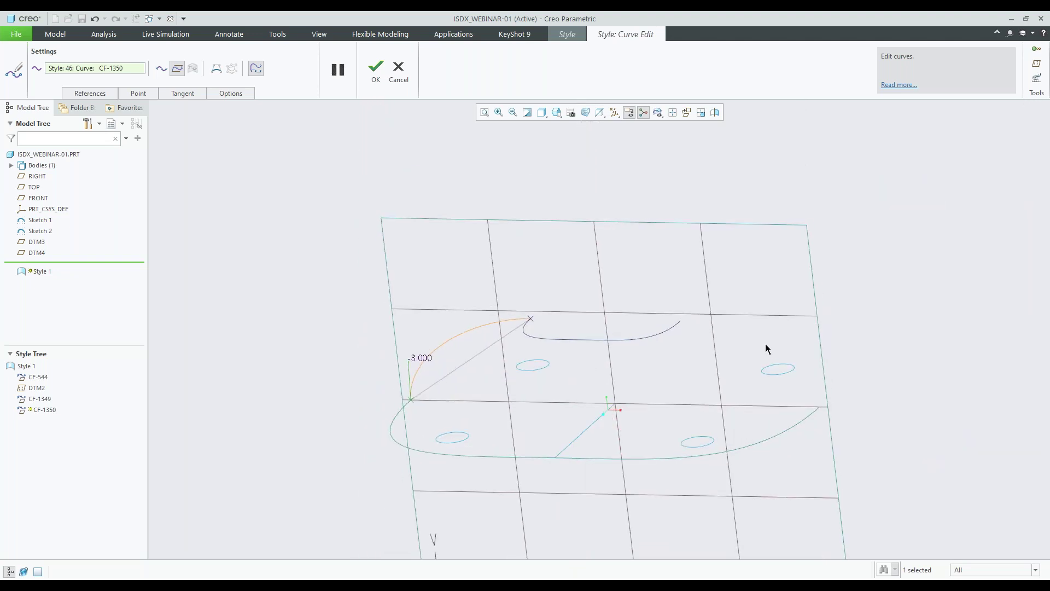
pyautogui.scroll(-3, 766, 348)
pyautogui.click(376, 68)
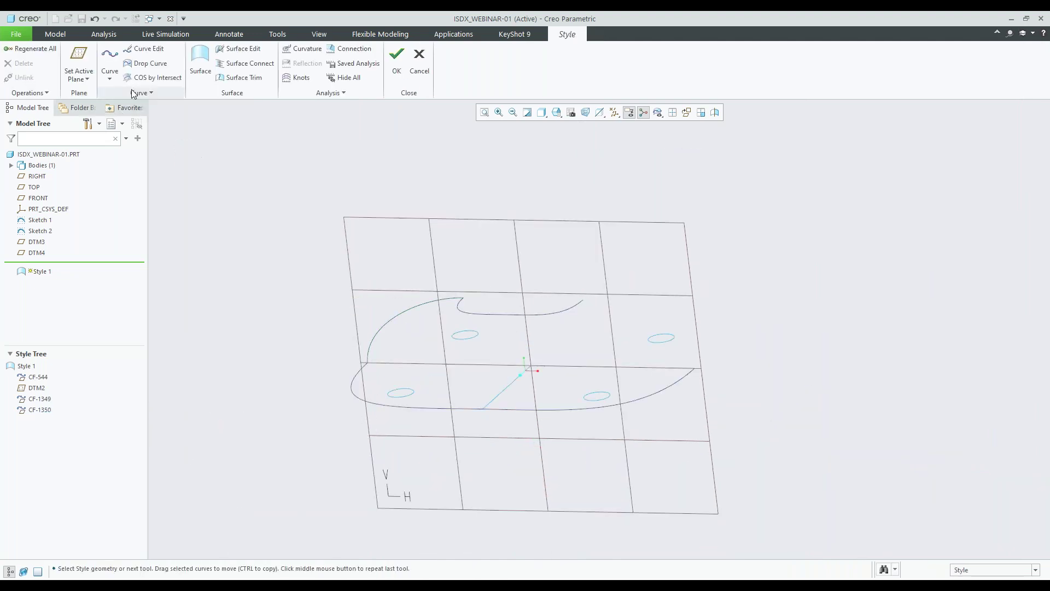
# Step: Create a planar curve on FRONT connecting the right ends of the upper and lower curves, and open it for editing
pyautogui.click(110, 58)
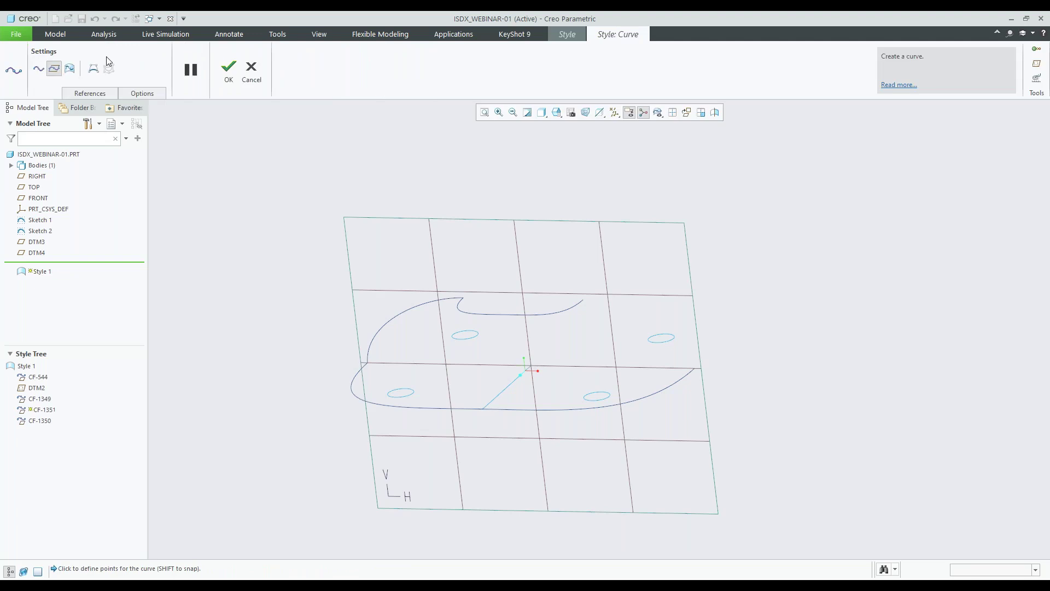
pyautogui.scroll(-4, 633, 353)
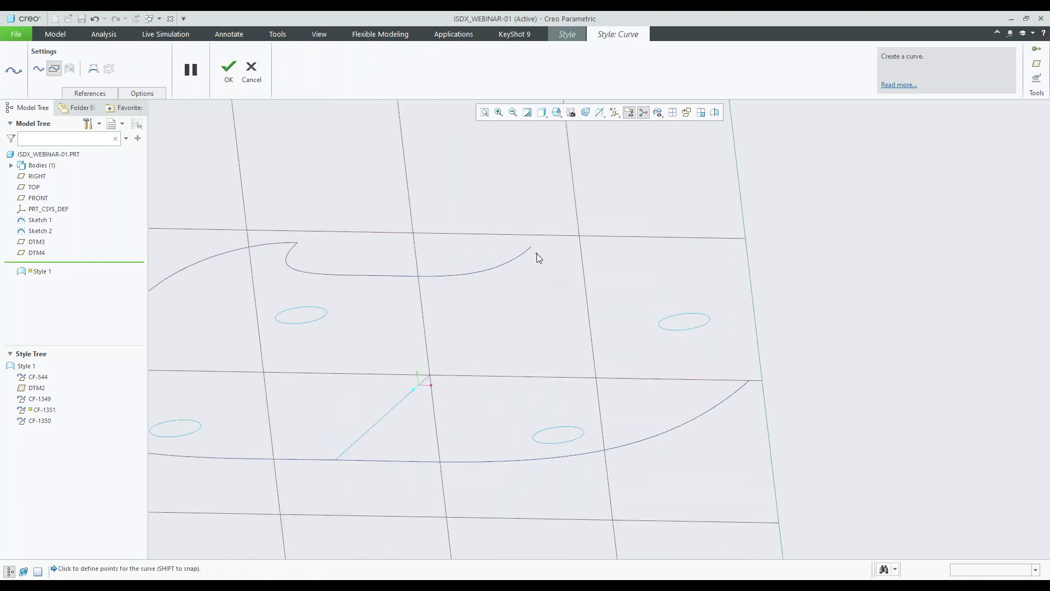
pyautogui.click(749, 380)
pyautogui.rightClick(758, 327)
pyautogui.click(777, 474)
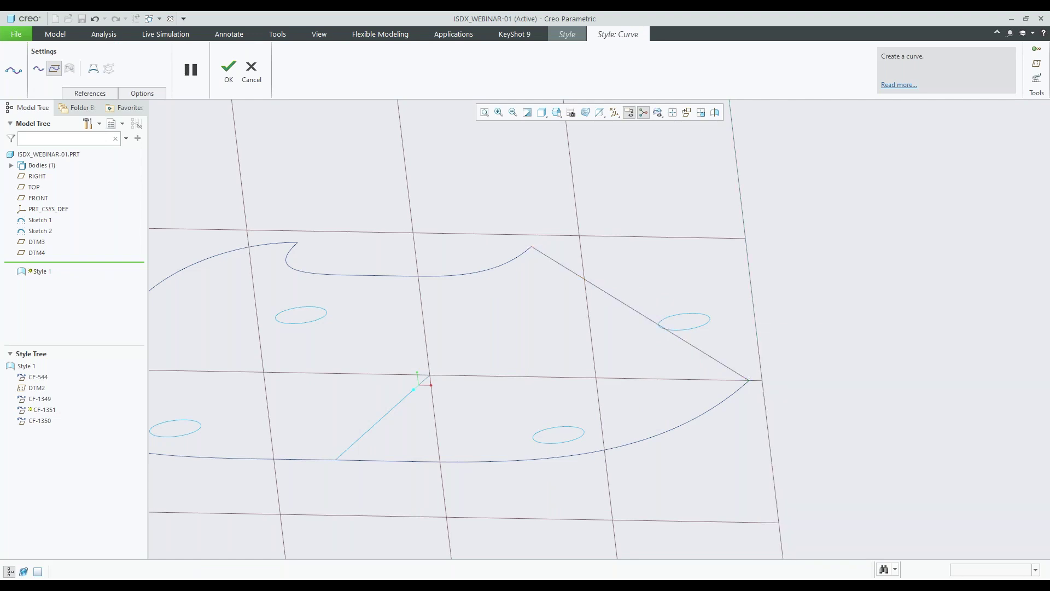
# Step: Constrain the tangent at the right curve's upper endpoint to Horizontal
pyautogui.click(530, 246)
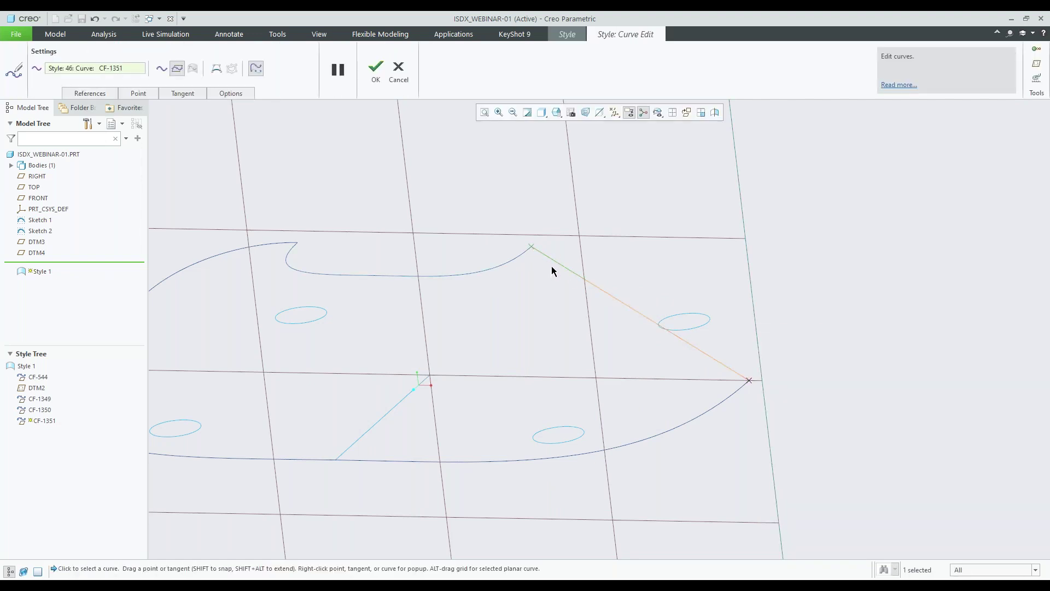
pyautogui.rightClick(552, 265)
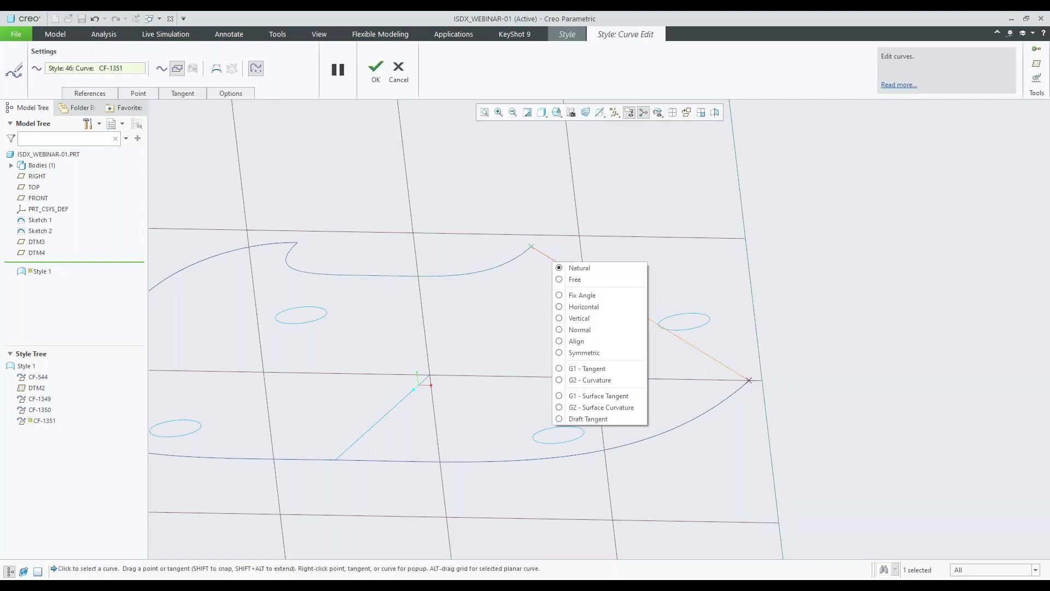
pyautogui.click(588, 307)
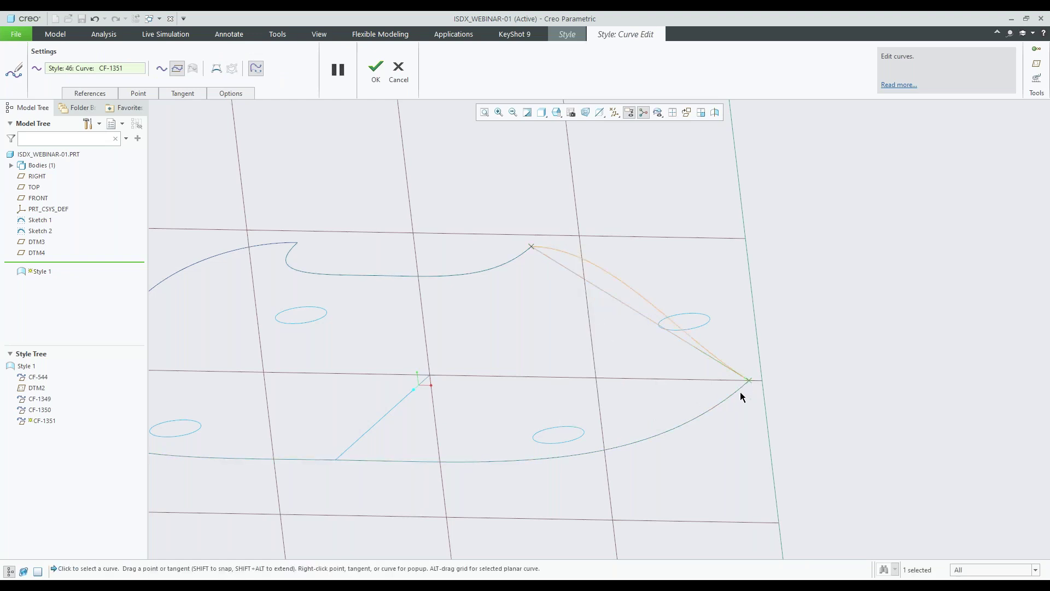
# Step: Apply a Draft Tangent constraint to the right curve's lower endpoint, referenced to the TOP plane, and accept the curve edit
pyautogui.rightClick(713, 359)
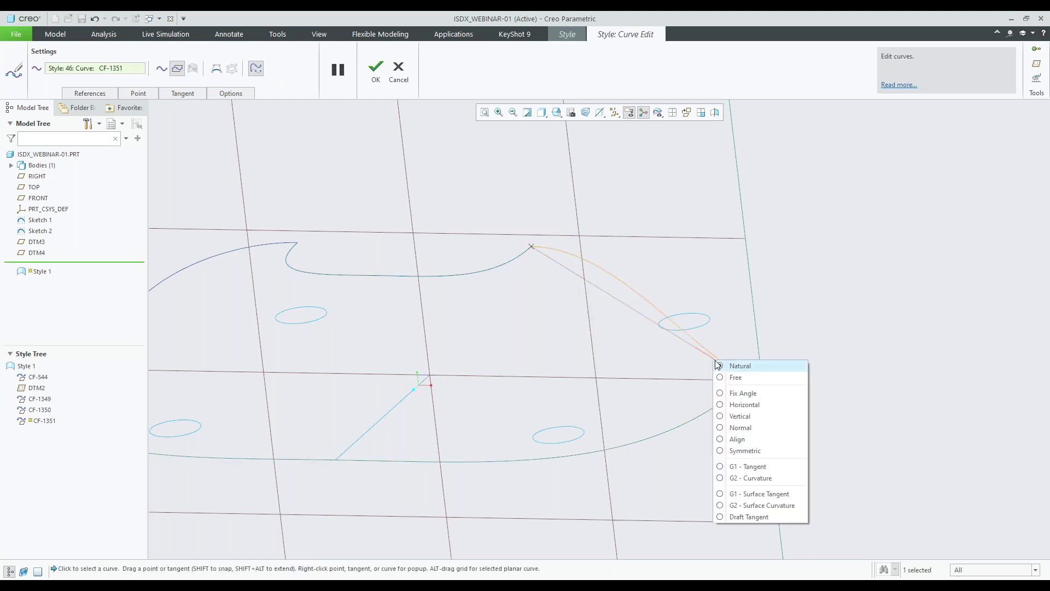
pyautogui.click(748, 517)
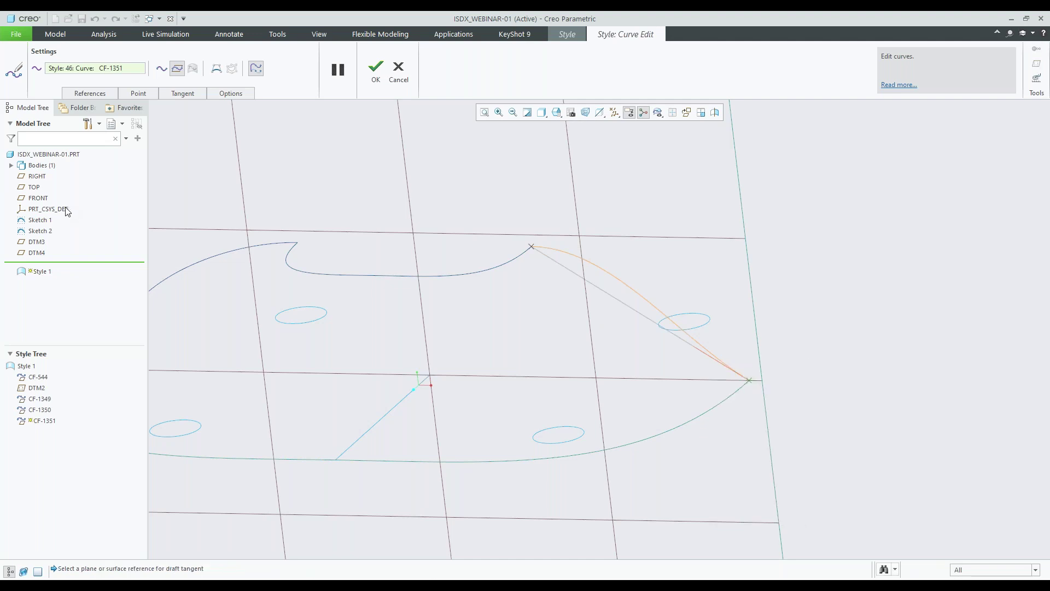
pyautogui.click(35, 187)
pyautogui.scroll(-5, 652, 385)
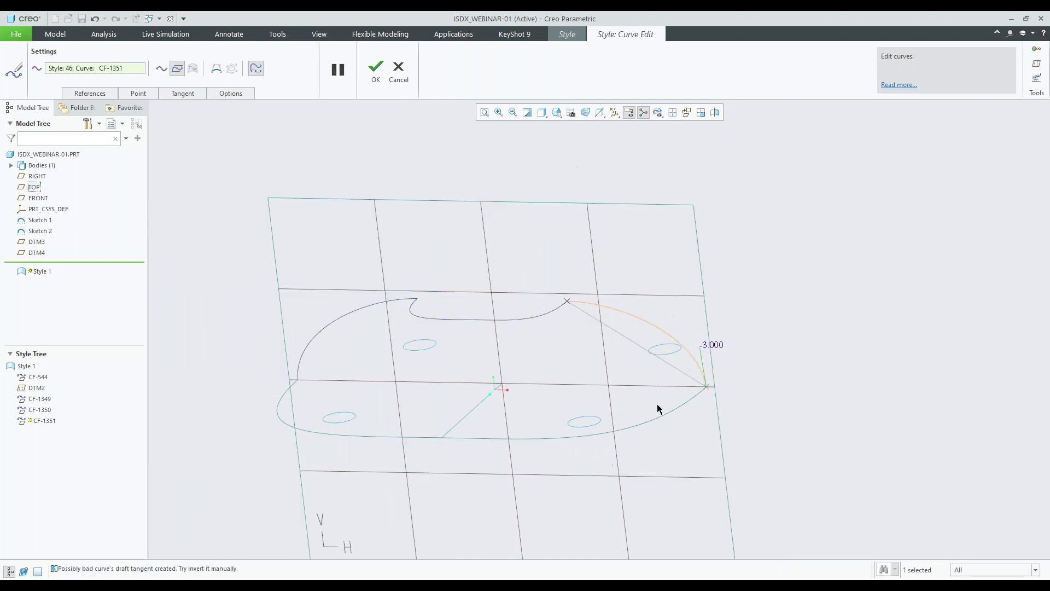
pyautogui.moveTo(652, 386)
pyautogui.mouseDown(button='middle')
pyautogui.moveTo(668, 370)
pyautogui.moveTo(654, 386)
pyautogui.mouseUp(button='middle')
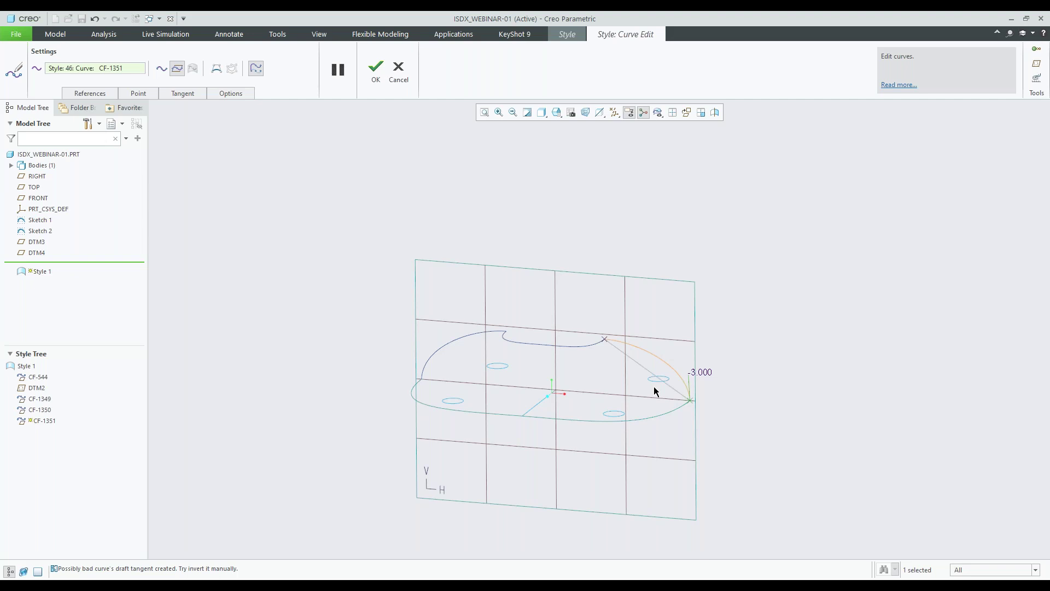
pyautogui.click(375, 70)
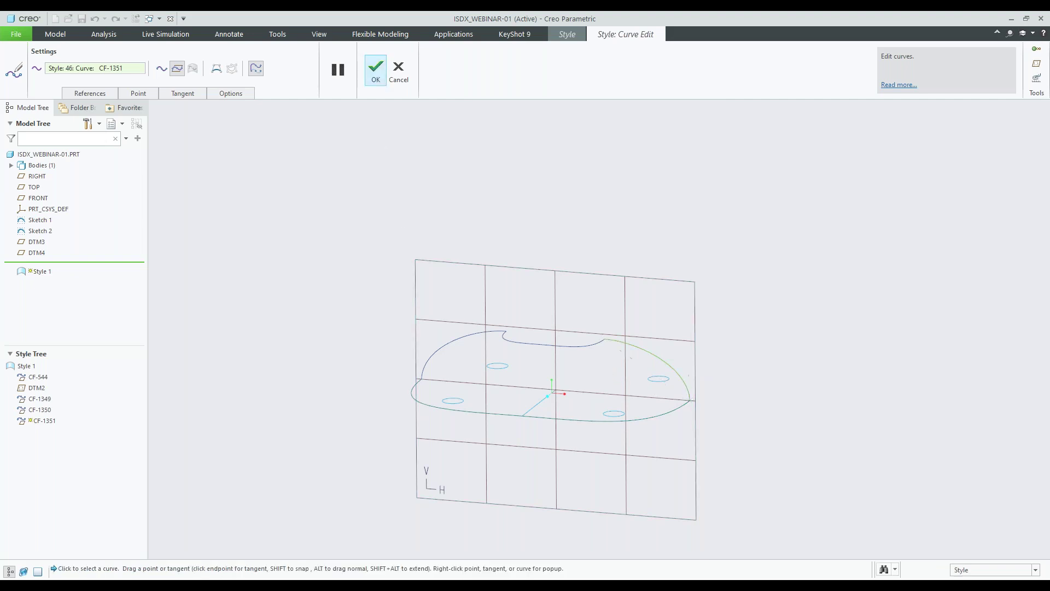
# Step: Fix the tangent length at the left curve's upper endpoint to 4, expose it as a model dimension, and accept the edit
pyautogui.doubleClick(474, 334)
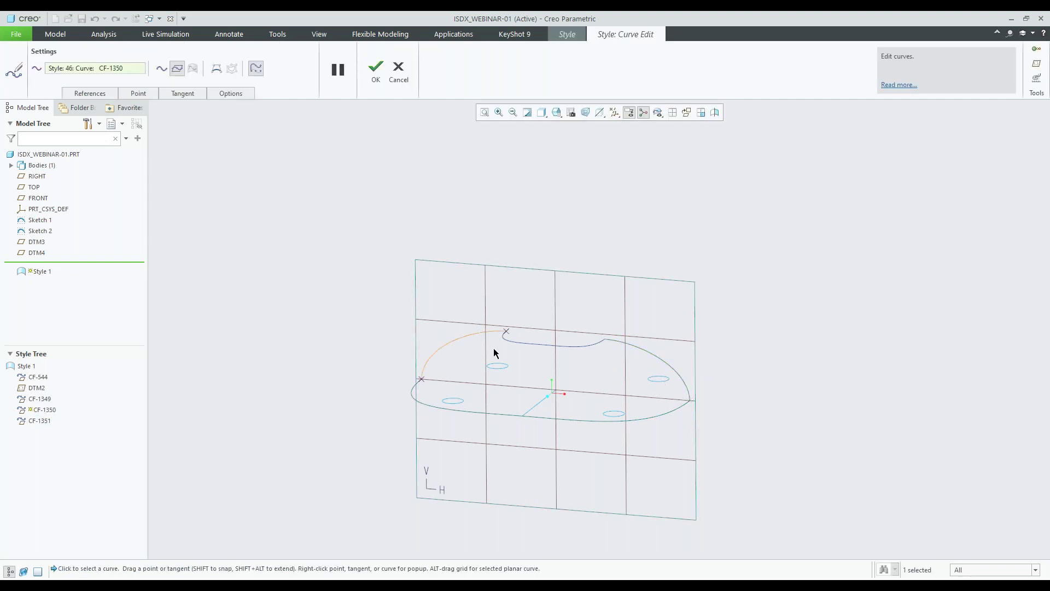
pyautogui.scroll(5, 501, 354)
pyautogui.click(520, 301)
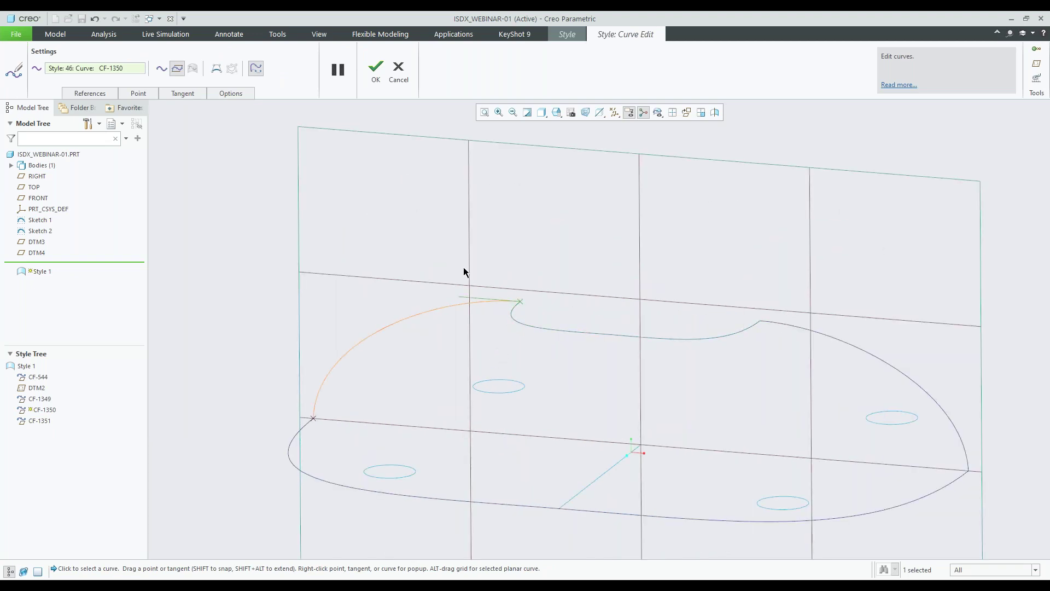
pyautogui.click(184, 94)
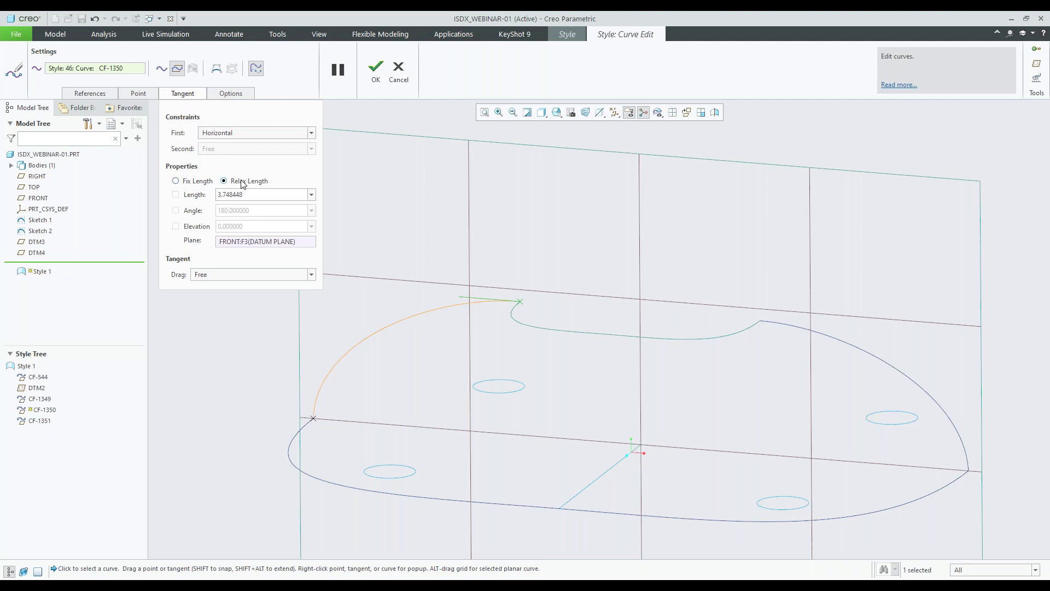
pyautogui.click(176, 181)
pyautogui.doubleClick(215, 195)
pyautogui.write('4.000000')
pyautogui.click(176, 195)
pyautogui.click(375, 68)
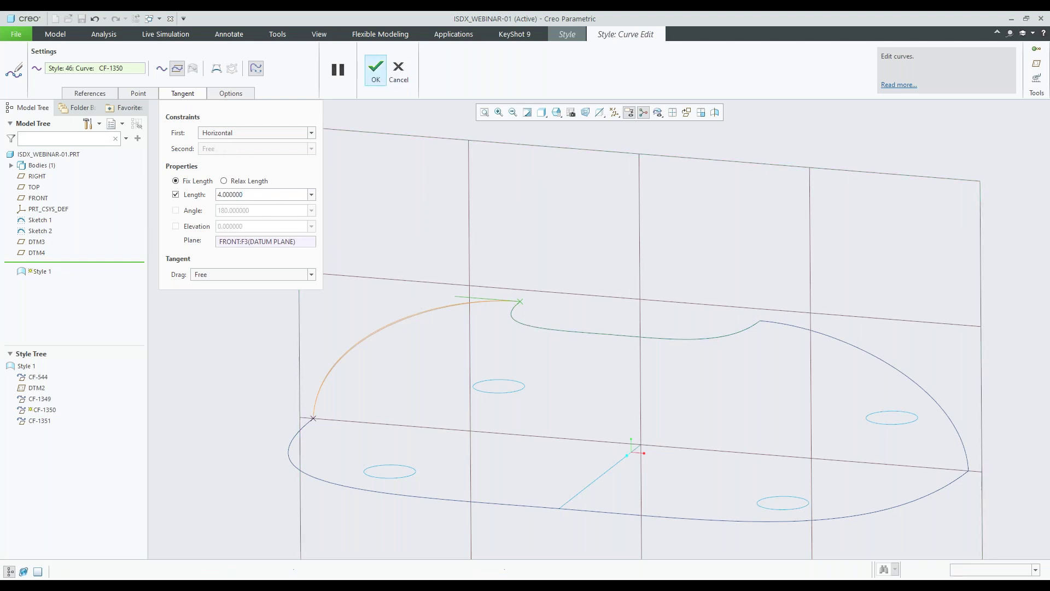
# Step: Fix the draft tangent length at the left curve's lower endpoint to 4, expose it as a model dimension, and accept the edit
pyautogui.doubleClick(330, 369)
pyautogui.click(311, 416)
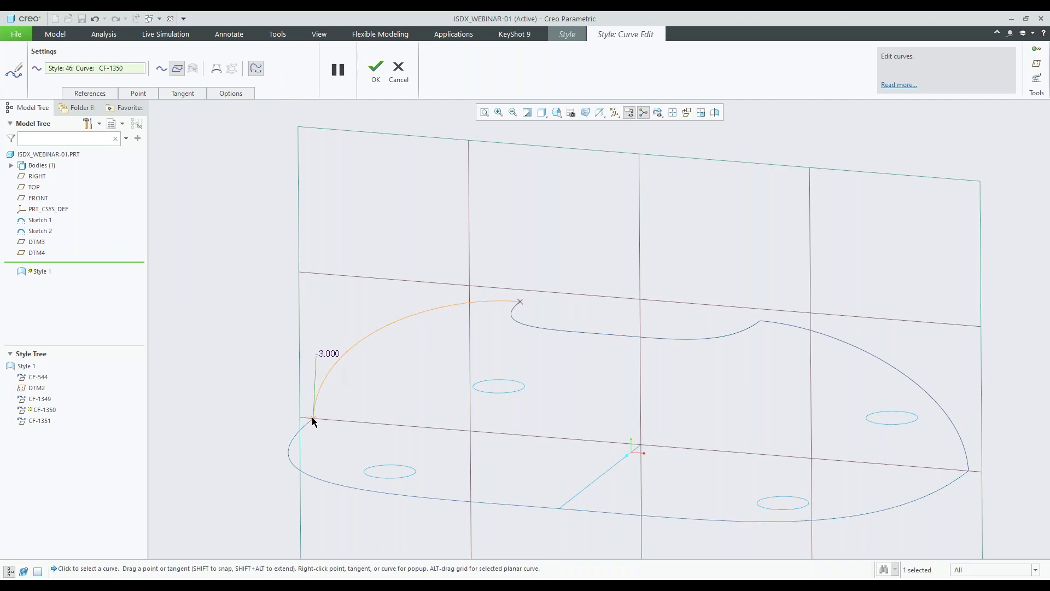
pyautogui.click(187, 93)
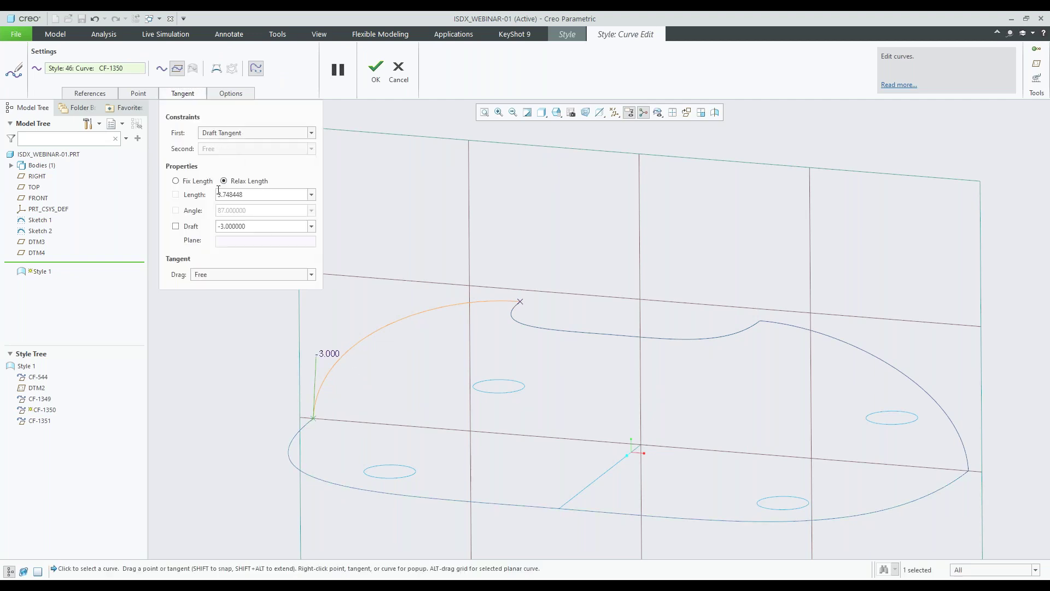
pyautogui.click(176, 181)
pyautogui.write('4')
pyautogui.press('Return')
pyautogui.click(175, 194)
pyautogui.click(375, 70)
# Step: Reopen the left curve, check the tangent settings of its upper endpoint, and close the curve edit
pyautogui.doubleClick(497, 302)
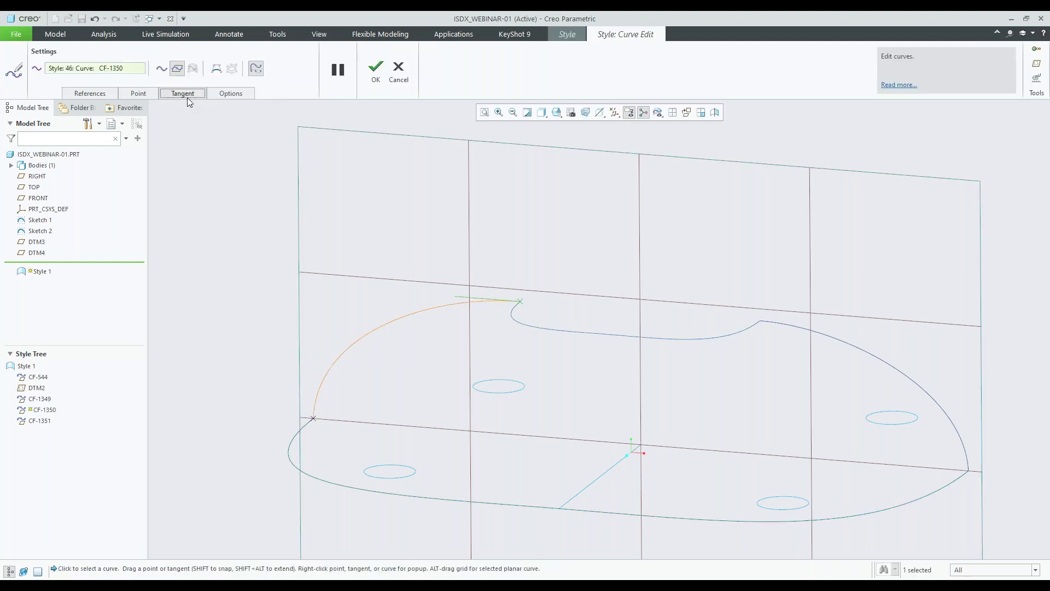
pyautogui.click(187, 98)
pyautogui.click(189, 99)
pyautogui.click(378, 81)
# Step: Open the right curve for editing and fix the tangent length at its upper endpoint to 4
pyautogui.scroll(2, 290, 304)
pyautogui.scroll(-3, 583, 336)
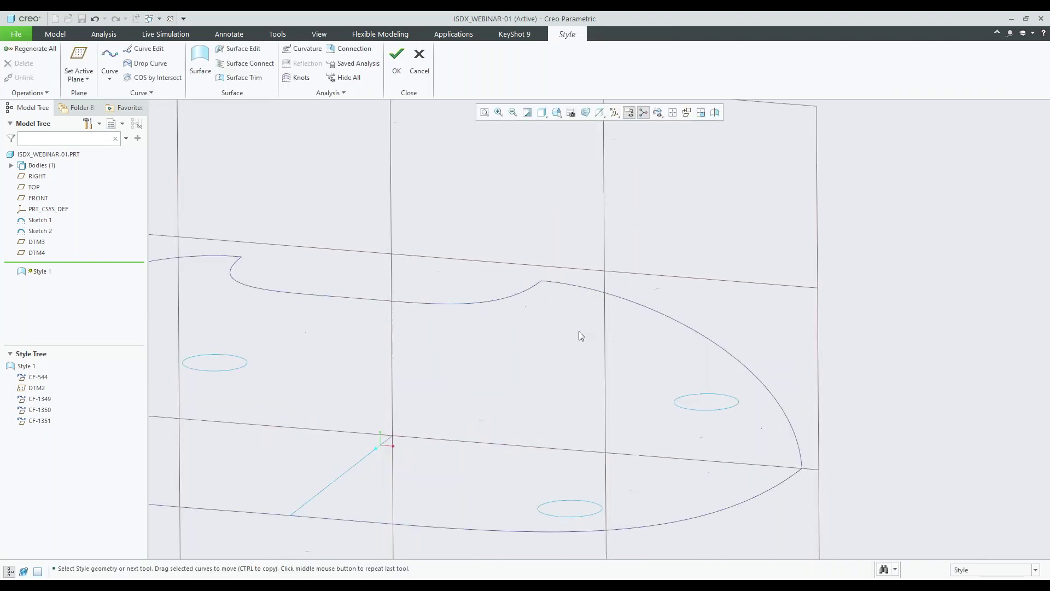
pyautogui.doubleClick(598, 297)
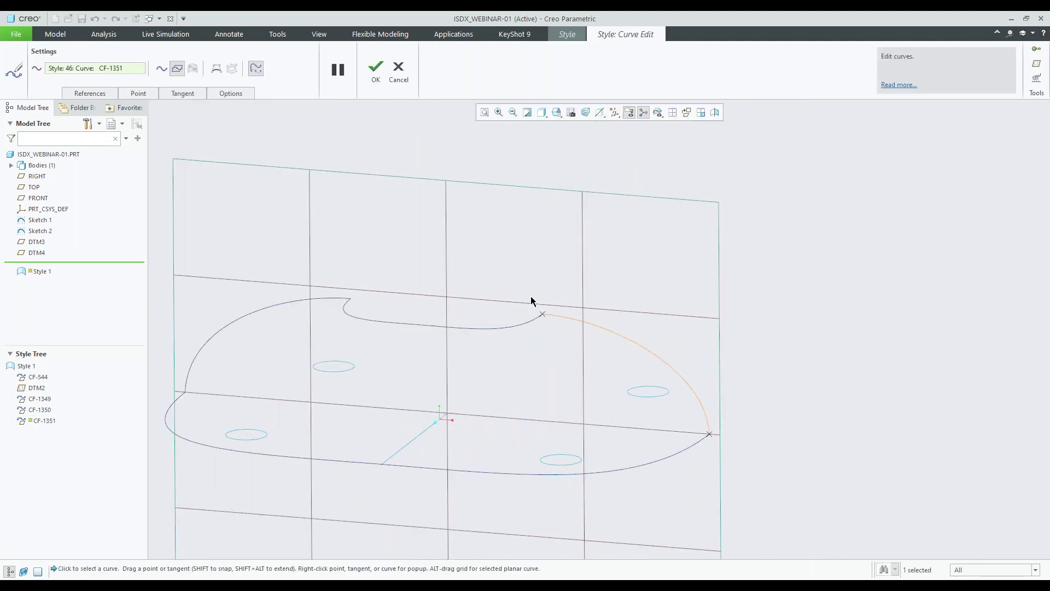
pyautogui.click(545, 315)
pyautogui.click(182, 93)
pyautogui.click(257, 195)
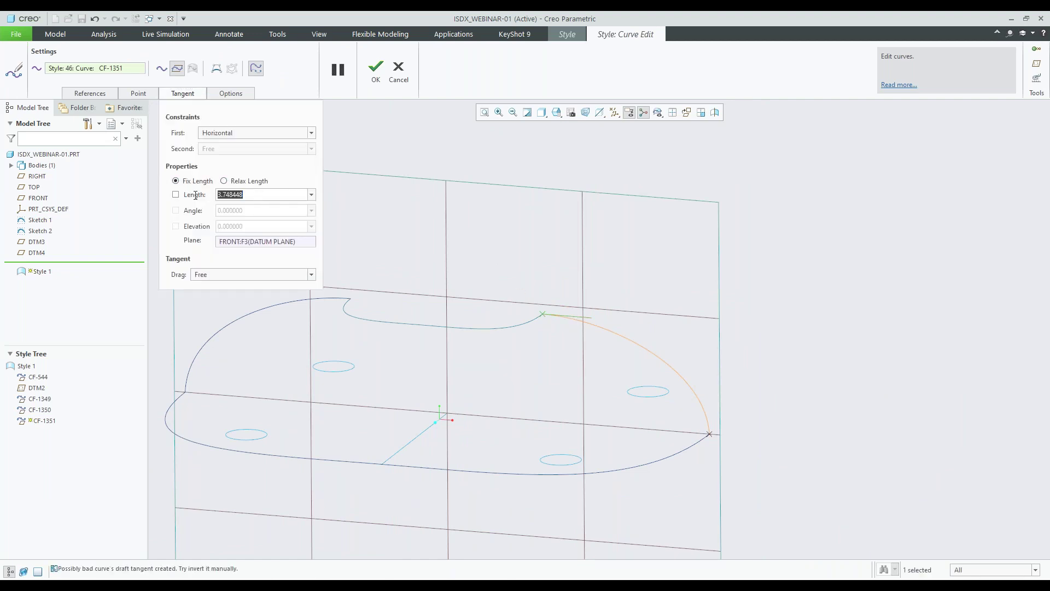
pyautogui.write('4')
pyautogui.press('Return')
# Step: Fix the right curve's lower tangent length to 4, expose its length and draft as model dimensions, and accept the edit
pyautogui.click(712, 436)
pyautogui.click(178, 181)
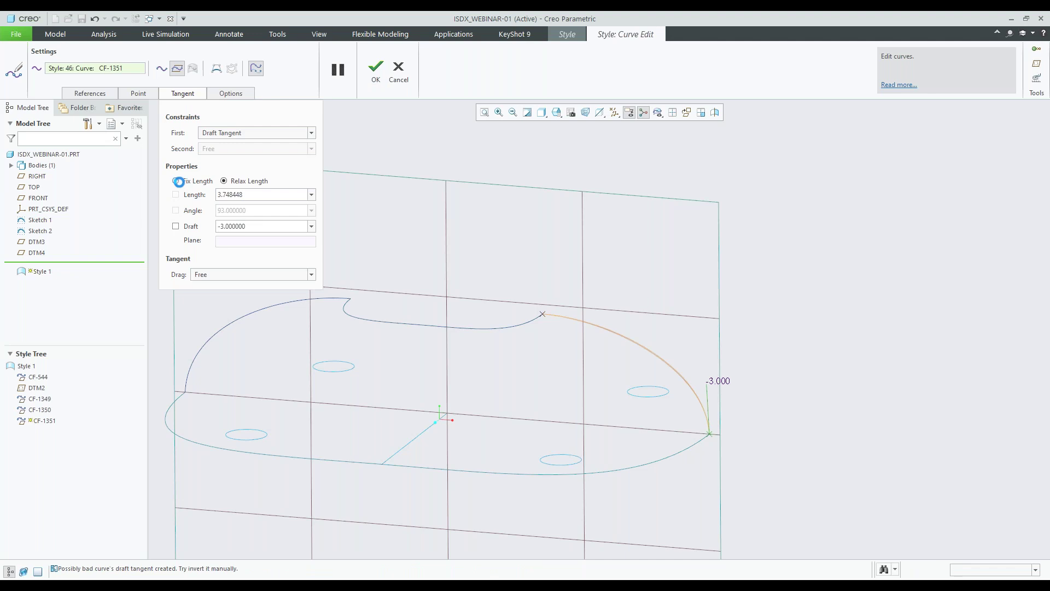
pyautogui.write('4')
pyautogui.press('Return')
pyautogui.click(177, 226)
pyautogui.click(175, 195)
pyautogui.click(375, 70)
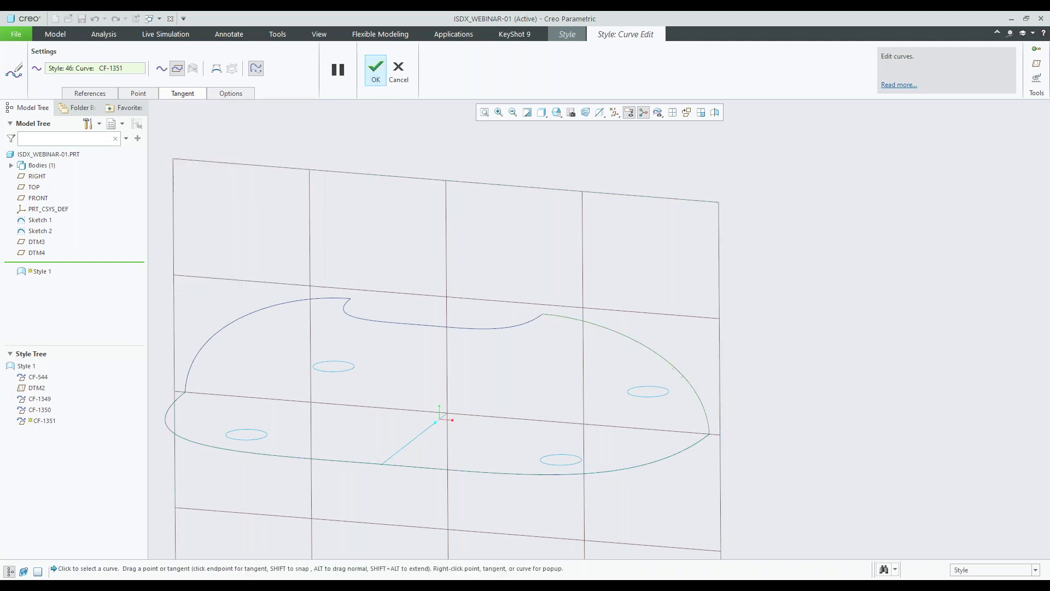
# Step: Complete the Style feature and return to the part model
pyautogui.scroll(-2, 712, 437)
pyautogui.moveTo(672, 444); pyautogui.dragTo(676, 414, button='middle')
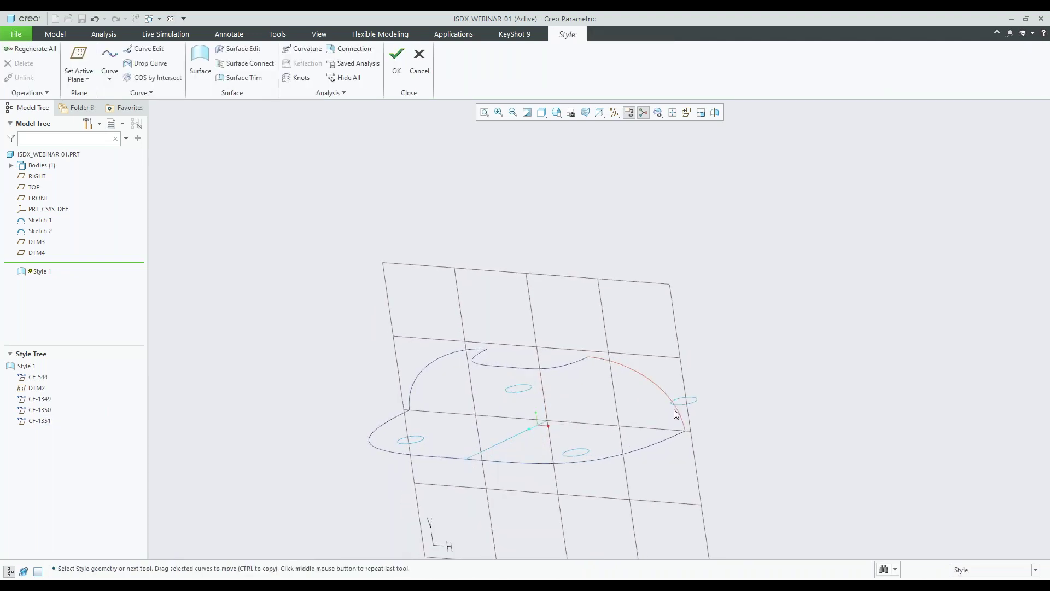
pyautogui.rightClick(580, 236)
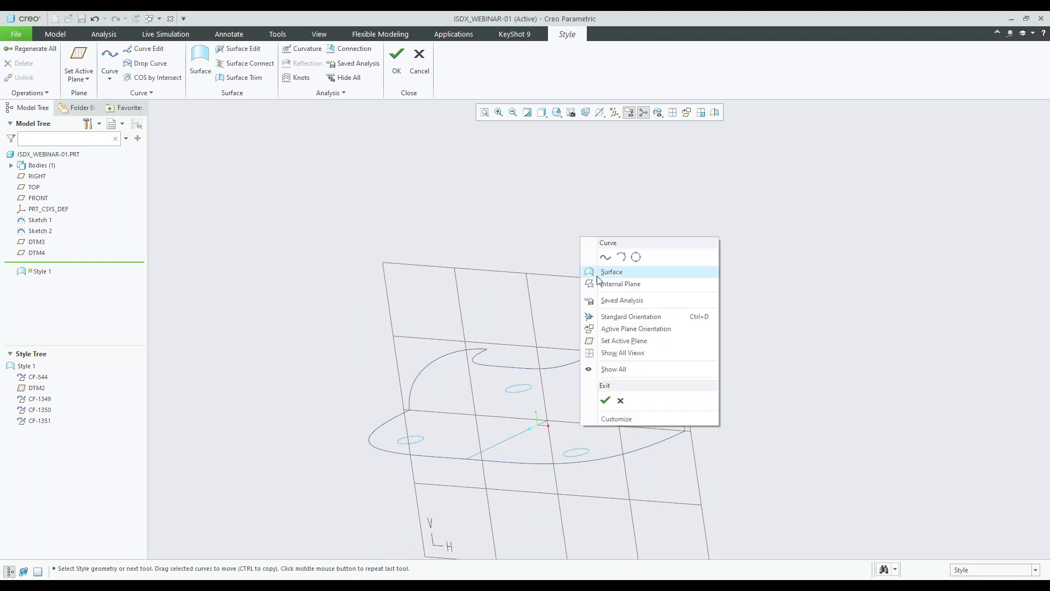
pyautogui.click(605, 399)
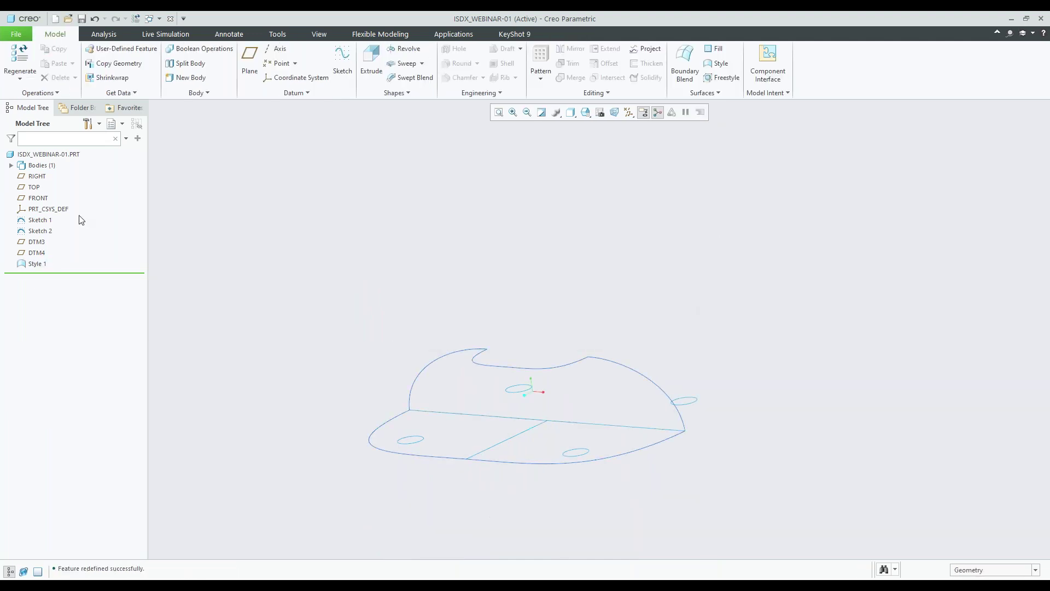
# Step: Display the dimensions of Style 1 and examine the tangent length and draft dimensions on both side curves
pyautogui.click(28, 263)
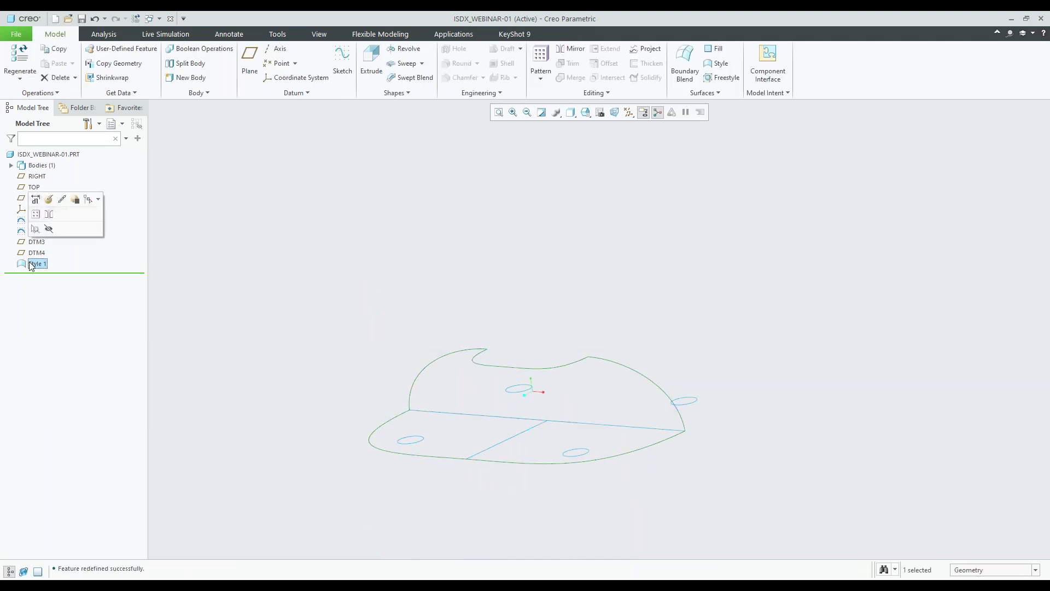
pyautogui.click(34, 203)
pyautogui.moveTo(454, 391); pyautogui.dragTo(506, 280, button='middle')
pyautogui.scroll(5, 342, 410)
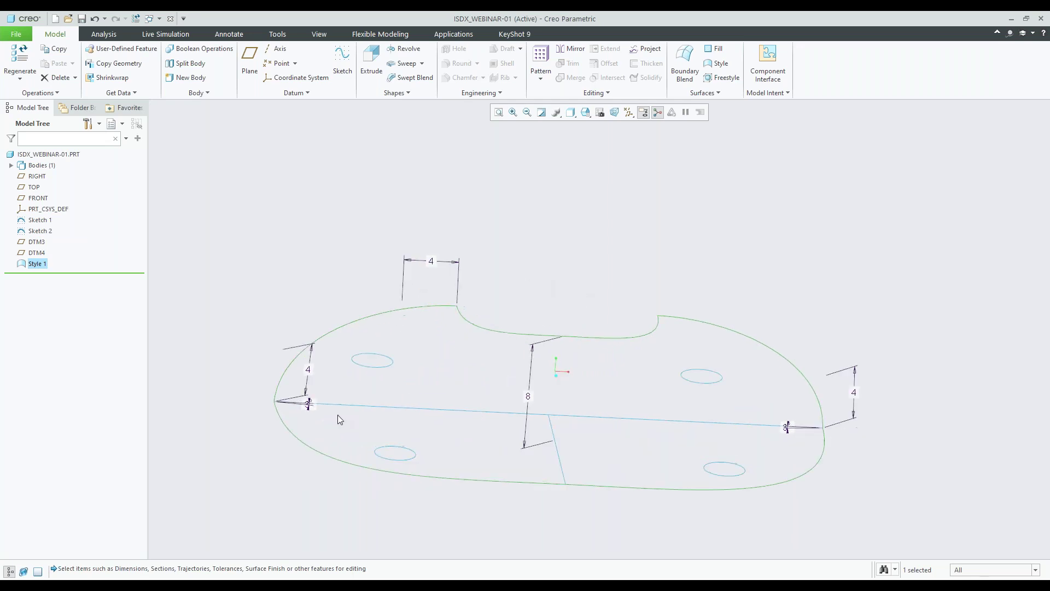
pyautogui.scroll(2, 273, 405)
pyautogui.scroll(-4, 254, 407)
pyautogui.moveTo(700, 422); pyautogui.dragTo(618, 424, button='middle')
pyautogui.scroll(-3, 619, 424)
pyautogui.scroll(5, 819, 394)
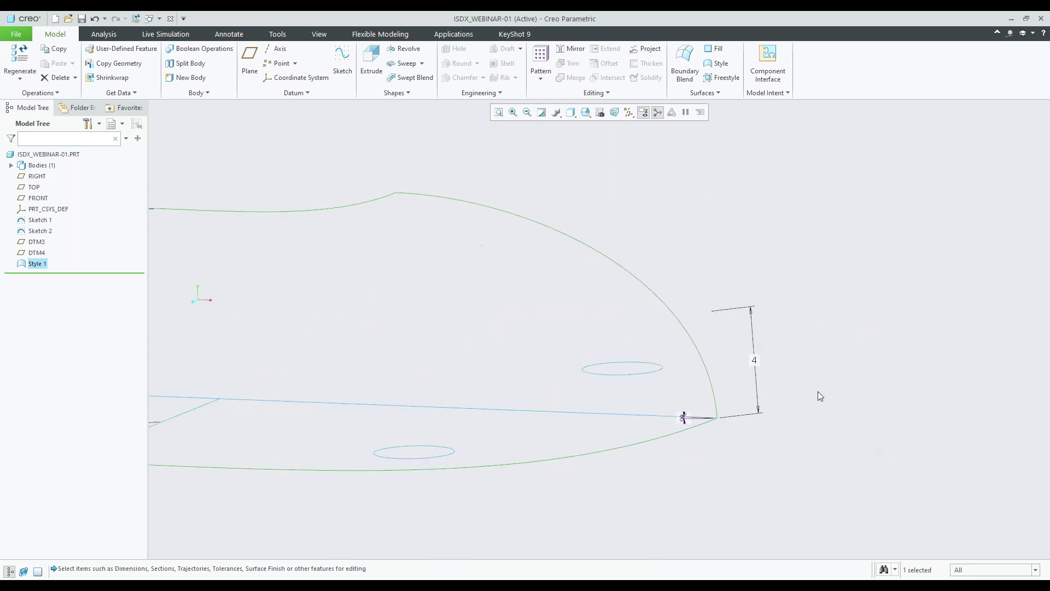
pyautogui.scroll(-5, 618, 391)
pyautogui.moveTo(553, 370); pyautogui.dragTo(525, 386, button='middle')
pyautogui.scroll(2, 441, 348)
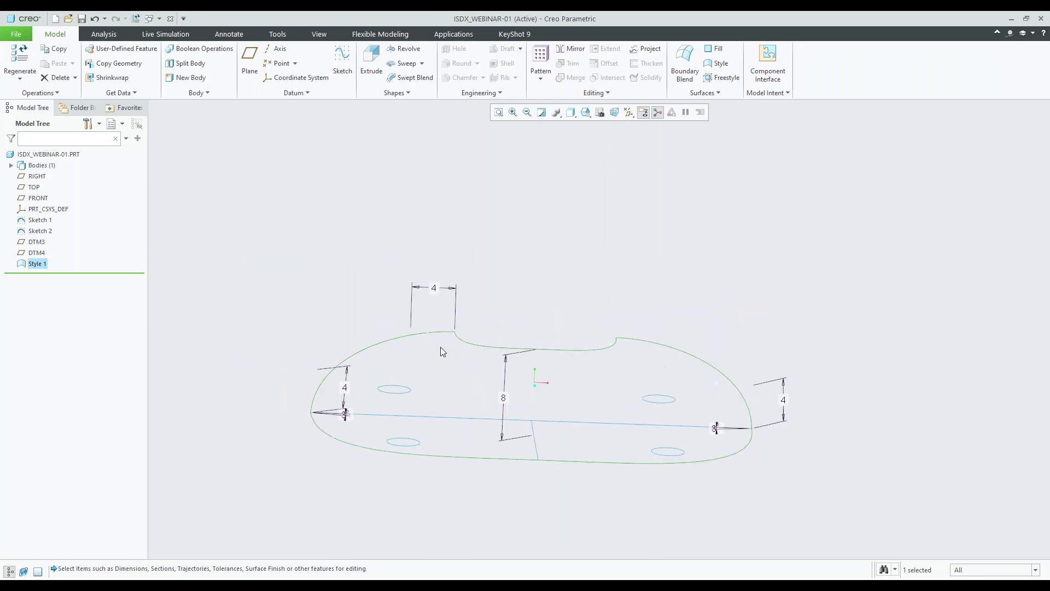
pyautogui.scroll(2, 434, 337)
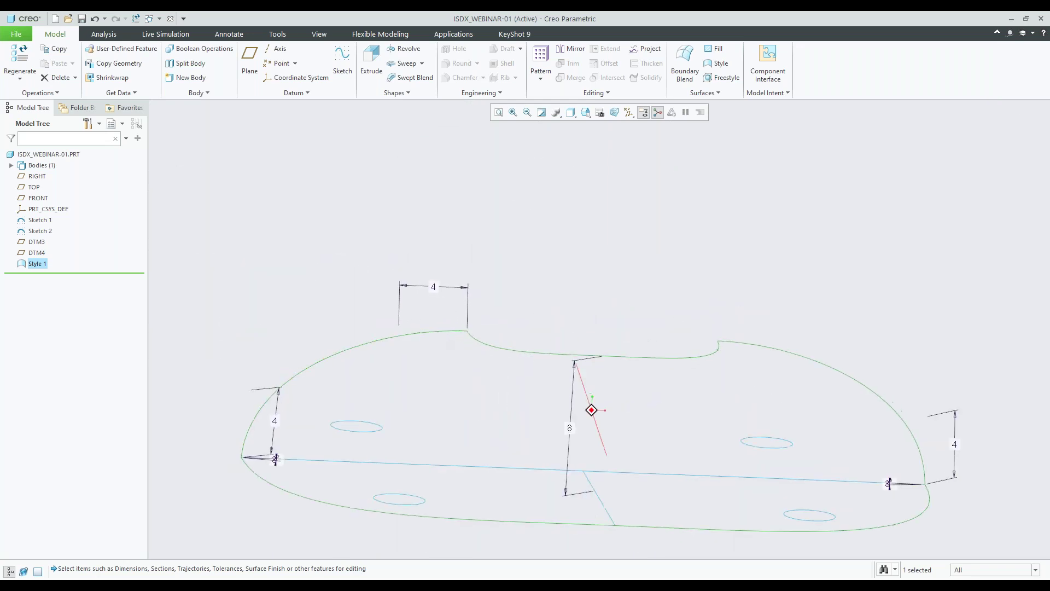
# Step: Set the tangent length dimension at the left curve's upper endpoint to 8 and regenerate the model
pyautogui.doubleClick(434, 288)
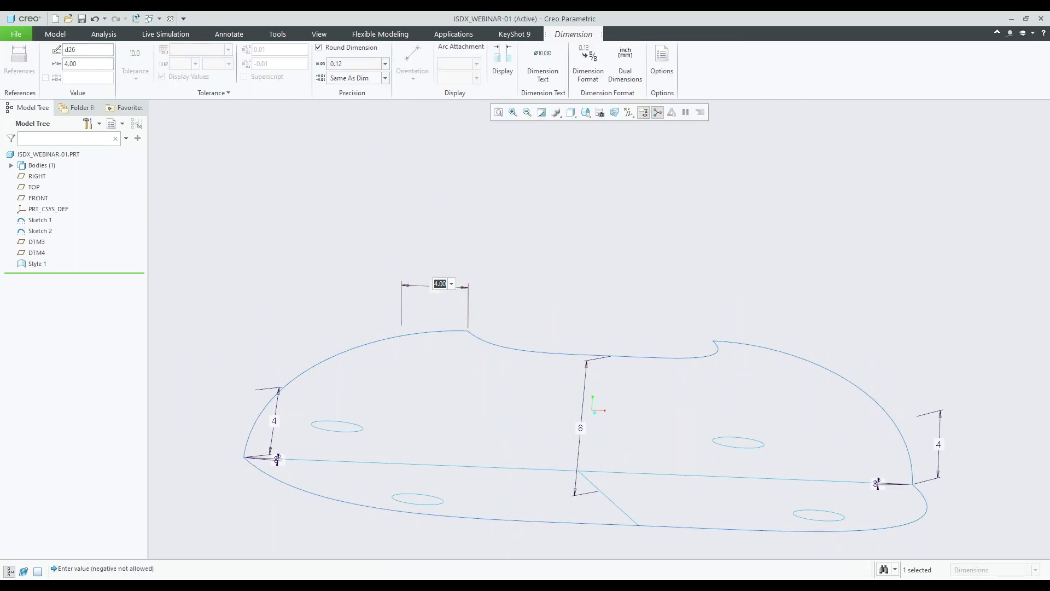
pyautogui.write('8')
pyautogui.press('Return')
pyautogui.hotkey('ctrl', 'g')
pyautogui.moveTo(436, 315); pyautogui.dragTo(404, 330, button='middle')
# Step: Set the left curve's upper tangent length dimension back to 4 and regenerate the model
pyautogui.click(37, 264)
pyautogui.click(44, 200)
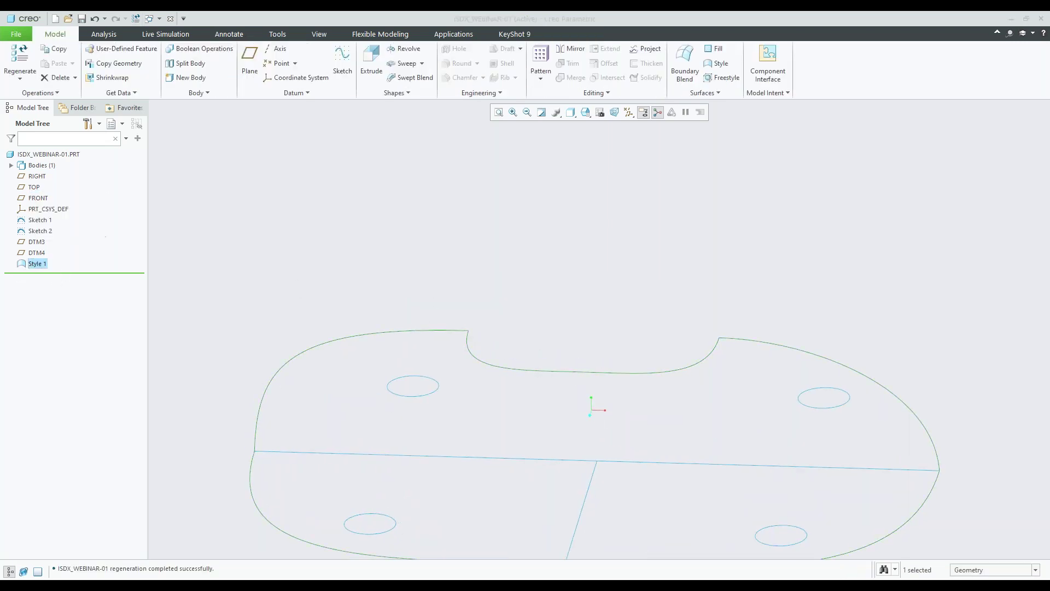
pyautogui.press('Escape')
pyautogui.click(37, 264)
pyautogui.click(45, 200)
pyautogui.doubleClick(403, 284)
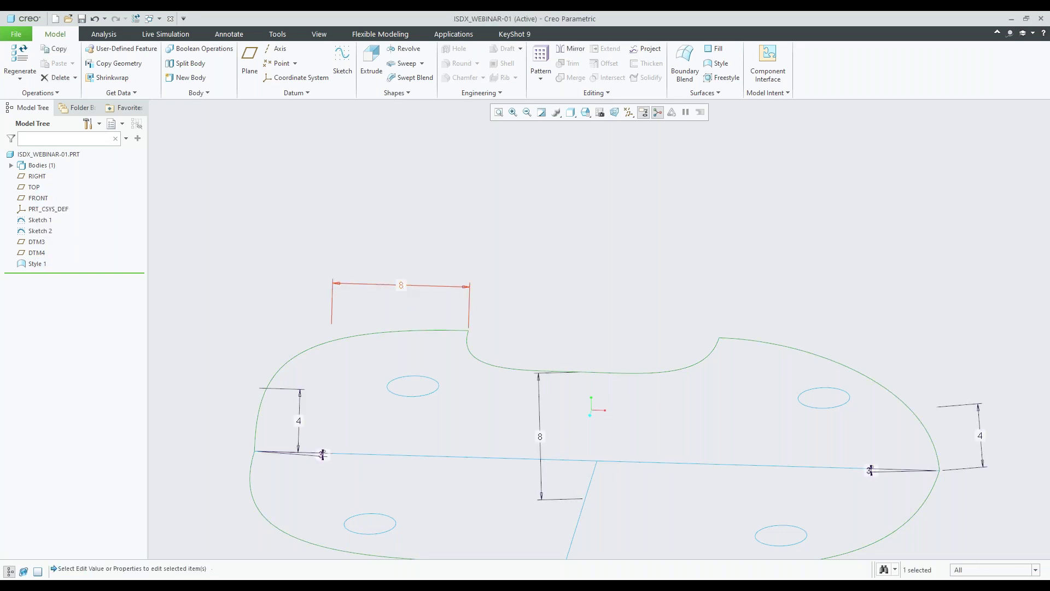
pyautogui.write('4')
pyautogui.press('Return')
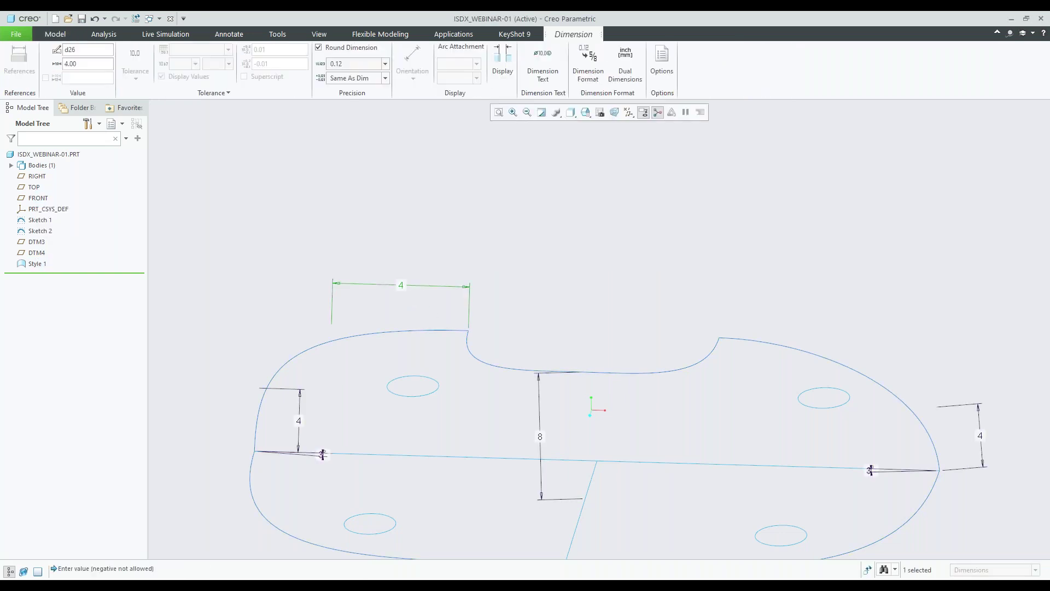
pyautogui.hotkey('ctrl', 'g')
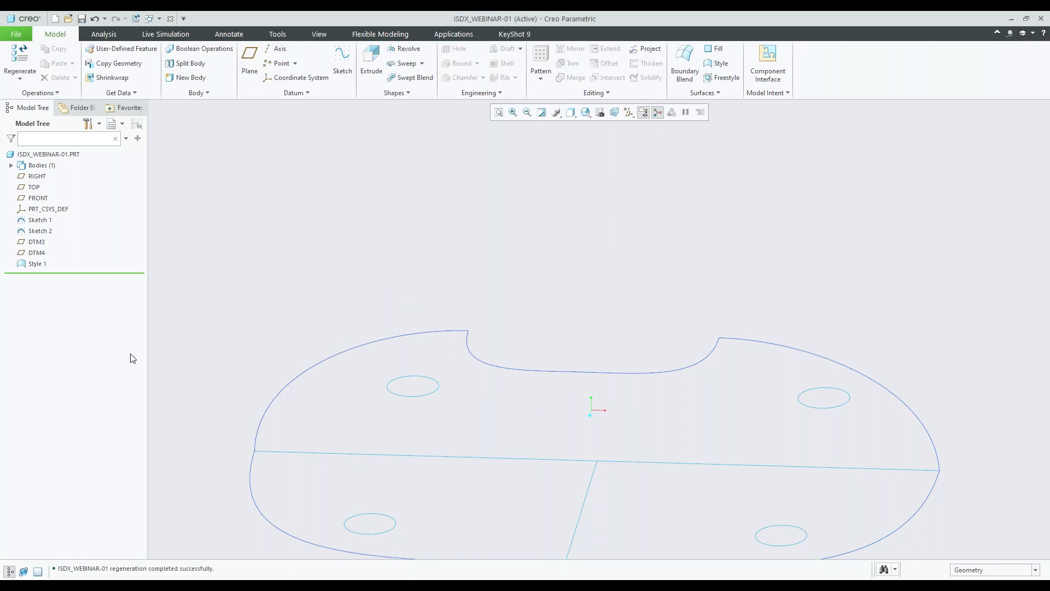
# Step: Set the draft angle dimension at the left curve's lower endpoint to 12 degrees and regenerate the model
pyautogui.click(33, 265)
pyautogui.click(38, 198)
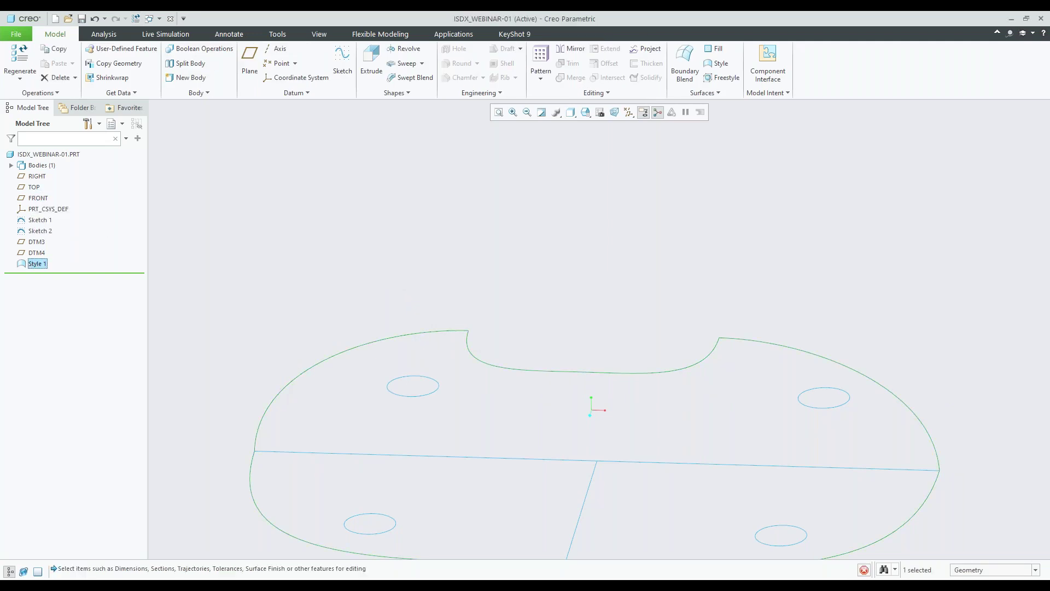
pyautogui.scroll(6, 293, 486)
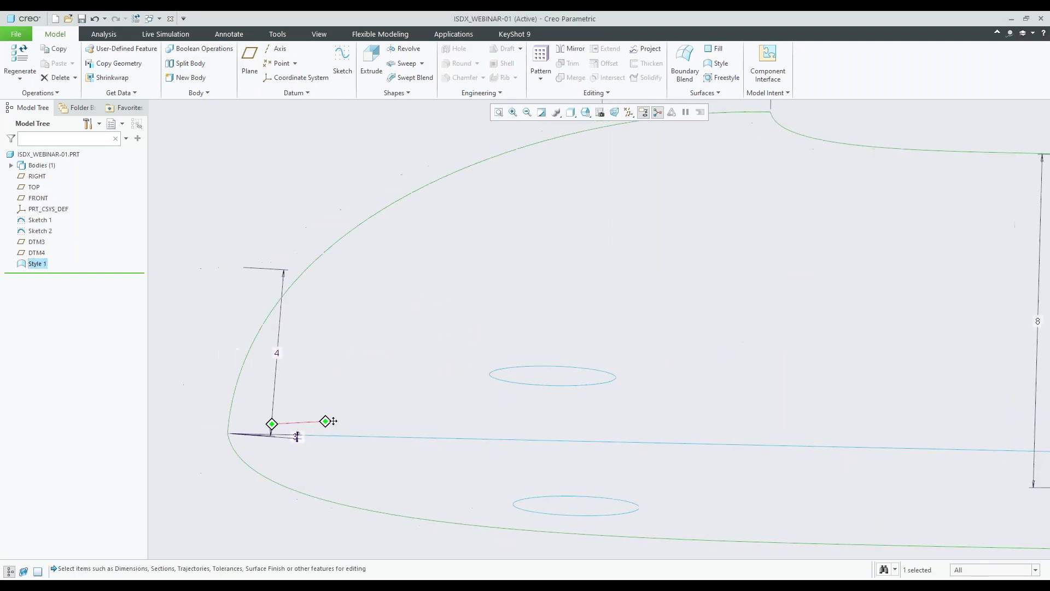
pyautogui.doubleClick(416, 362)
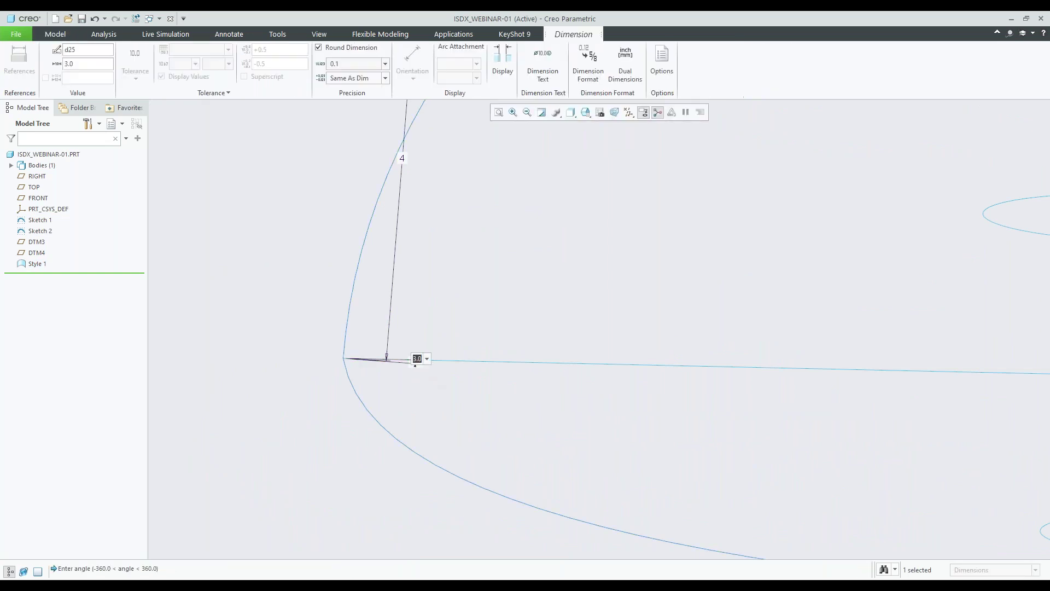
pyautogui.write('12')
pyautogui.press('Return')
pyautogui.hotkey('ctrl', 'g')
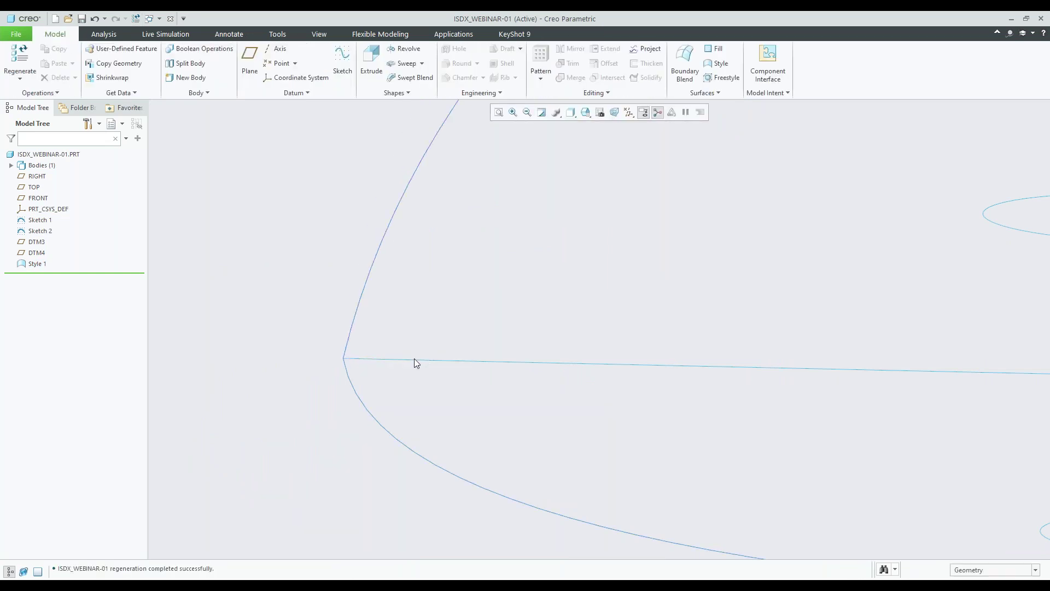
# Step: Change the left curve's lower draft angle dimension to -3 degrees and regenerate the model
pyautogui.click(36, 263)
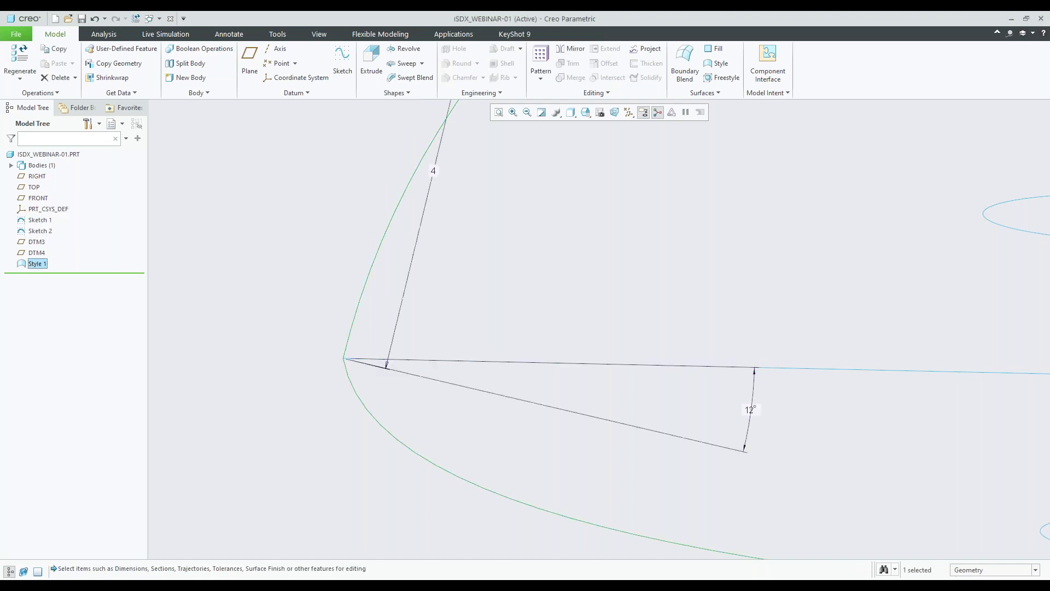
pyautogui.doubleClick(752, 407)
pyautogui.write('9')
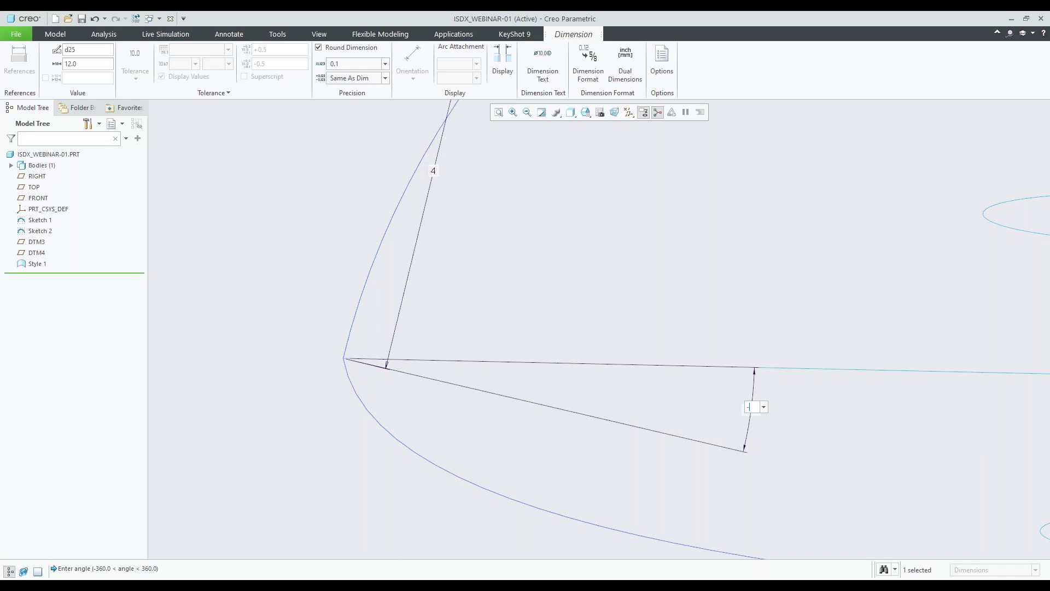
pyautogui.press('Return')
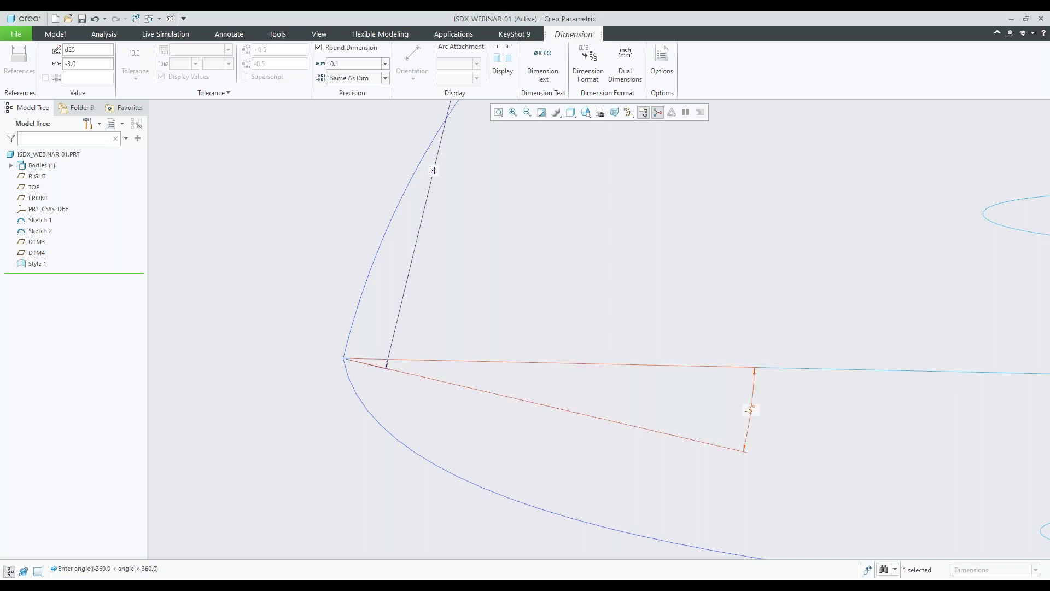
pyautogui.hotkey('ctrl', 'g')
# Step: Display the dimensions of the Style 1 feature to review its tangent lengths and draft angles
pyautogui.scroll(8, 434, 398)
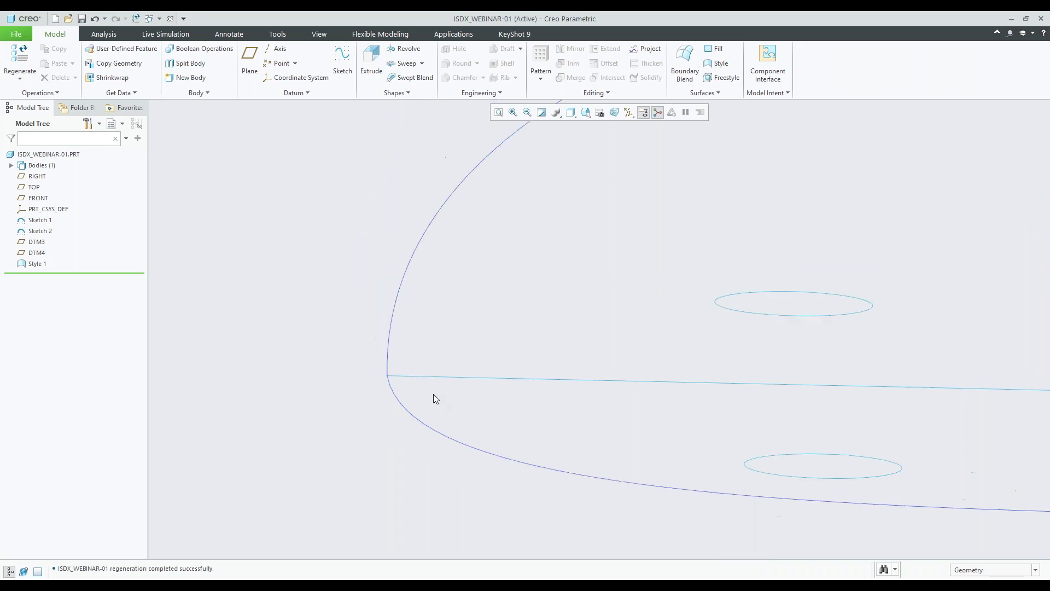
pyautogui.moveTo(405, 394)
pyautogui.mouseDown(button='middle')
pyautogui.moveTo(619, 425)
pyautogui.moveTo(483, 385)
pyautogui.moveTo(430, 392)
pyautogui.moveTo(317, 362)
pyautogui.moveTo(429, 356)
pyautogui.moveTo(382, 422)
pyautogui.moveTo(399, 412)
pyautogui.mouseUp(button='middle')
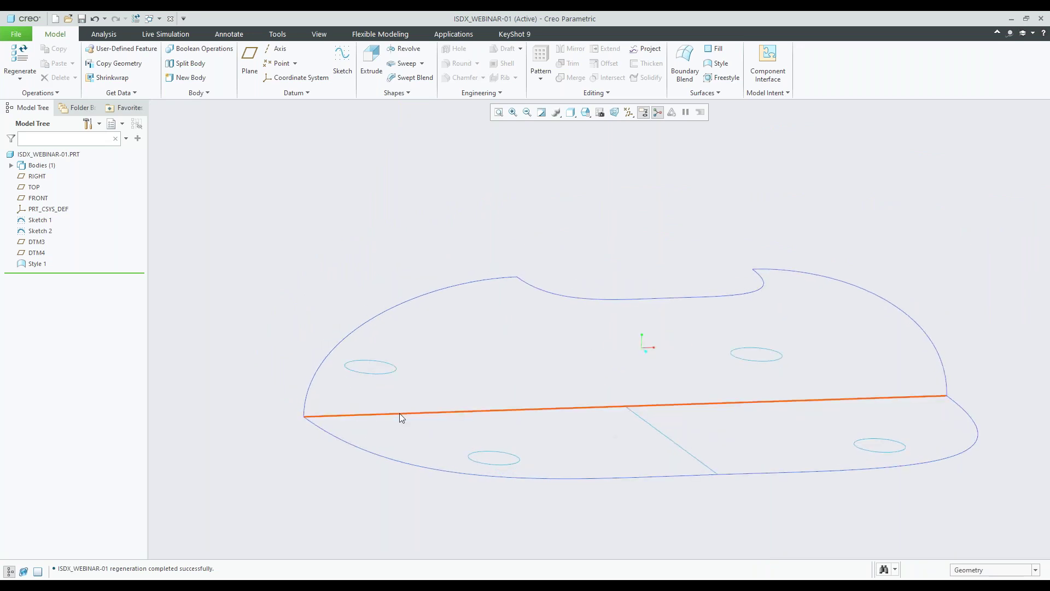
pyautogui.click(31, 263)
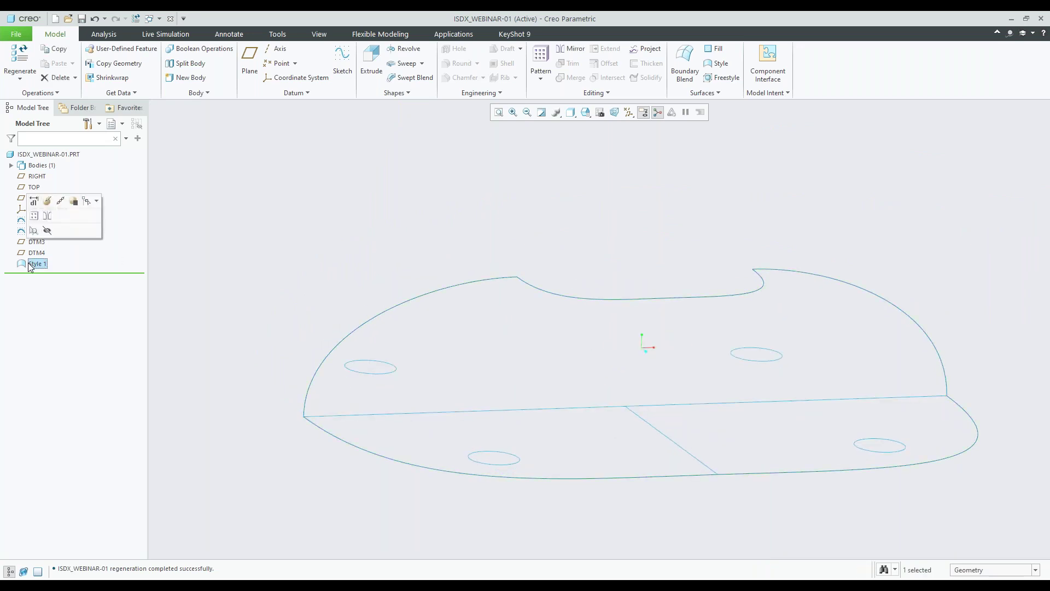
pyautogui.click(35, 202)
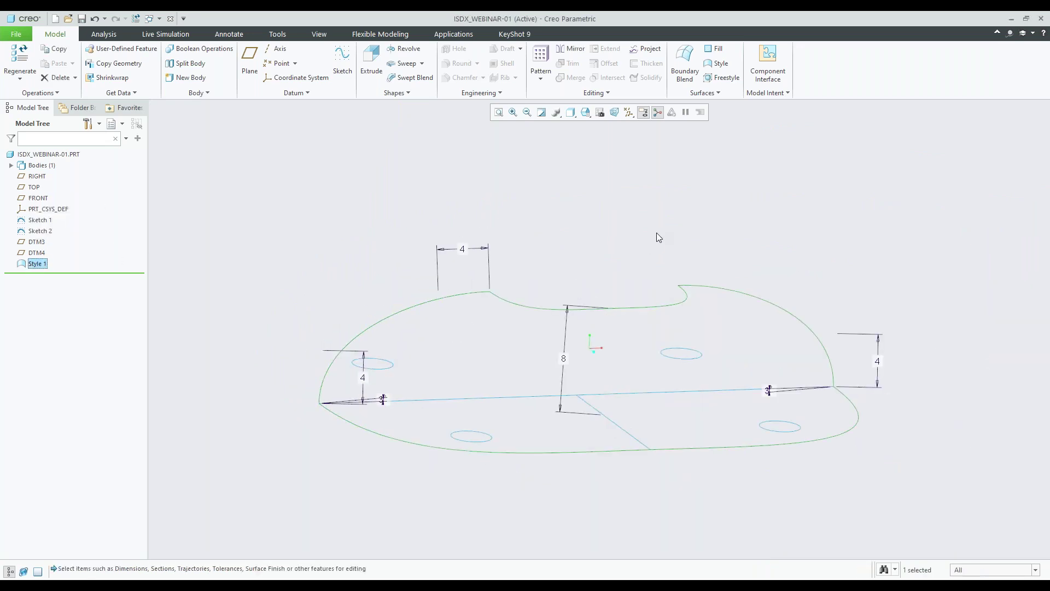
pyautogui.click(699, 320)
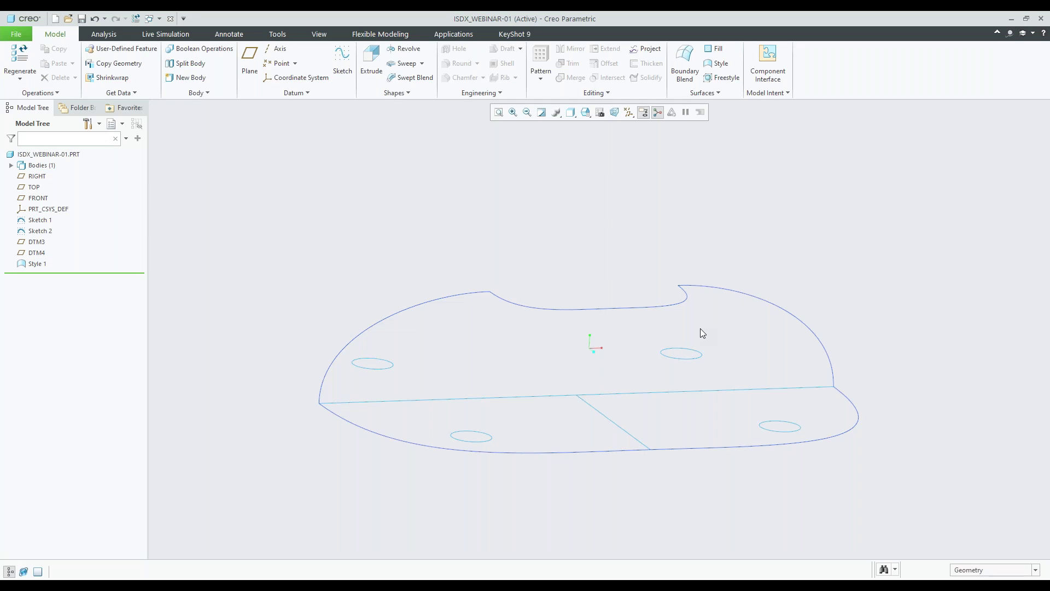
# Step: Turn on datum plane display and reopen the Style 1 feature for editing
pyautogui.moveTo(705, 326)
pyautogui.mouseDown(button='middle')
pyautogui.moveTo(614, 268)
pyautogui.moveTo(567, 267)
pyautogui.mouseUp(button='middle')
pyautogui.moveTo(606, 181); pyautogui.dragTo(604, 158, button='middle')
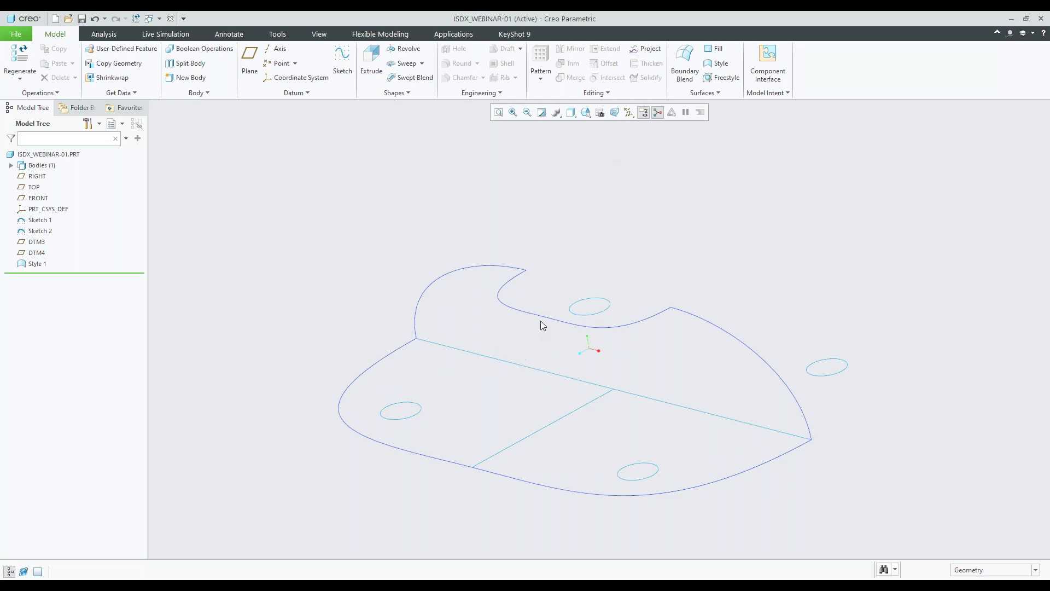
pyautogui.click(630, 113)
pyautogui.click(645, 175)
pyautogui.moveTo(673, 414)
pyautogui.mouseDown(button='middle')
pyautogui.moveTo(656, 380)
pyautogui.moveTo(675, 364)
pyautogui.moveTo(475, 317)
pyautogui.mouseUp(button='middle')
pyautogui.click(34, 265)
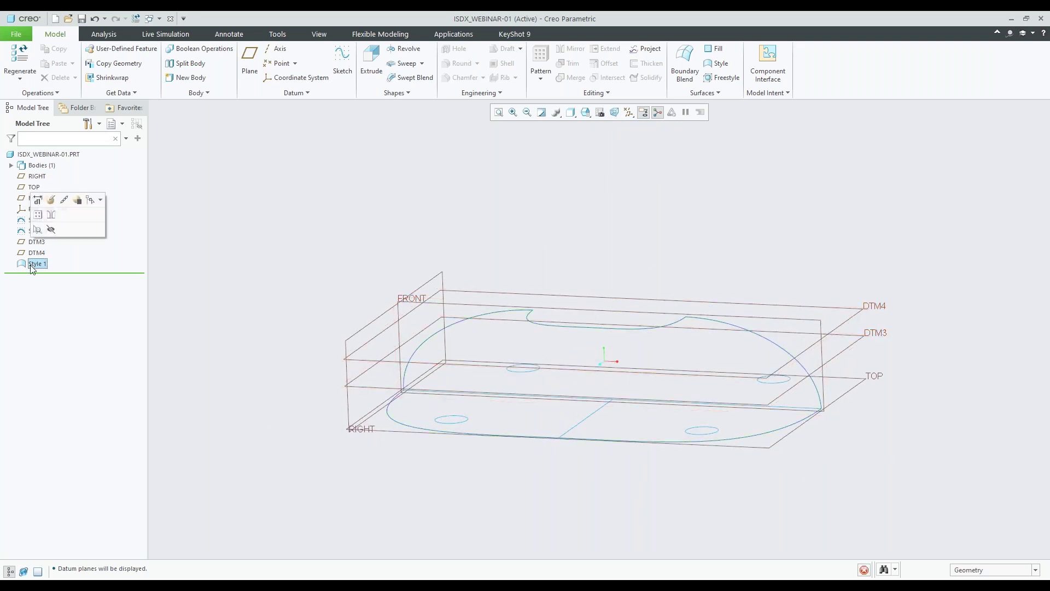
pyautogui.click(52, 202)
# Step: Review internal plane DTM2's placement references, parallel to RIGHT and through the curve's end, and accept its definition
pyautogui.moveTo(581, 350)
pyautogui.mouseDown(button='middle')
pyautogui.moveTo(532, 337)
pyautogui.moveTo(538, 364)
pyautogui.mouseUp(button='middle')
pyautogui.scroll(-2, 539, 364)
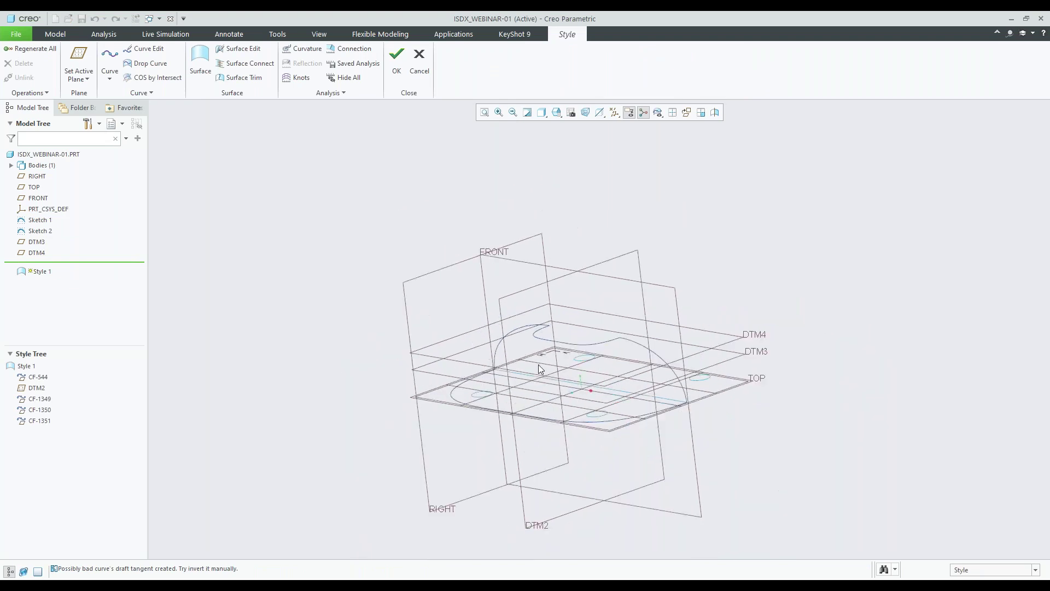
pyautogui.scroll(2, 590, 359)
pyautogui.scroll(-4, 342, 341)
pyautogui.moveTo(342, 340); pyautogui.dragTo(394, 311, button='middle')
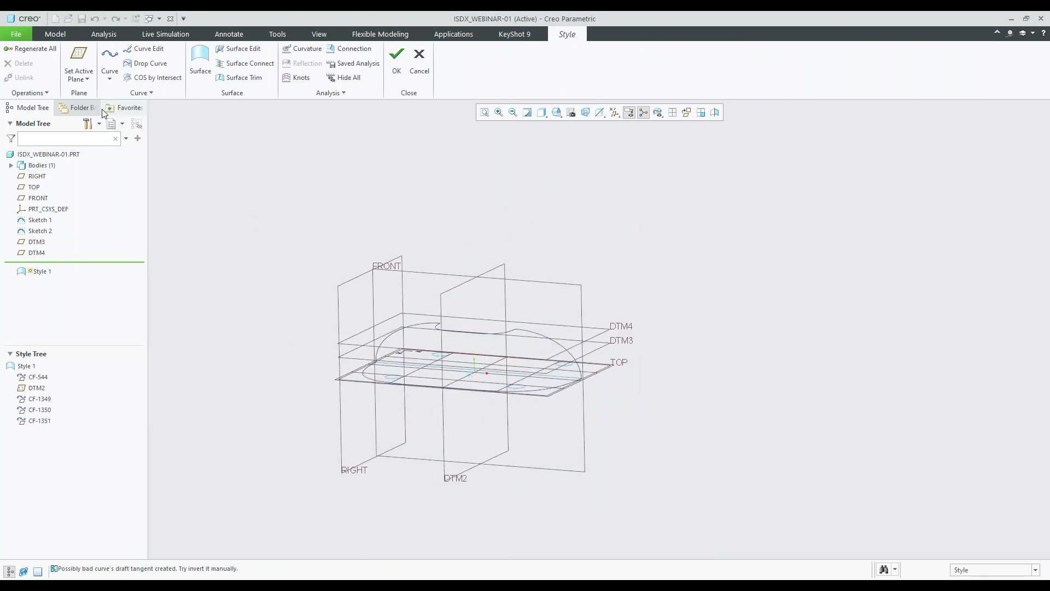
pyautogui.click(88, 80)
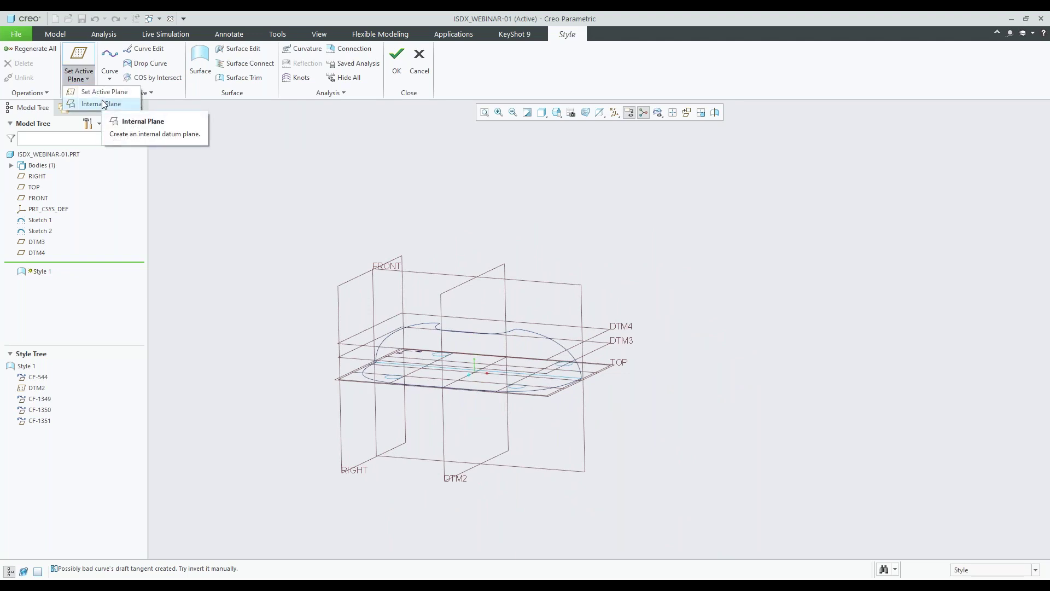
pyautogui.moveTo(272, 291); pyautogui.dragTo(362, 357, button='middle')
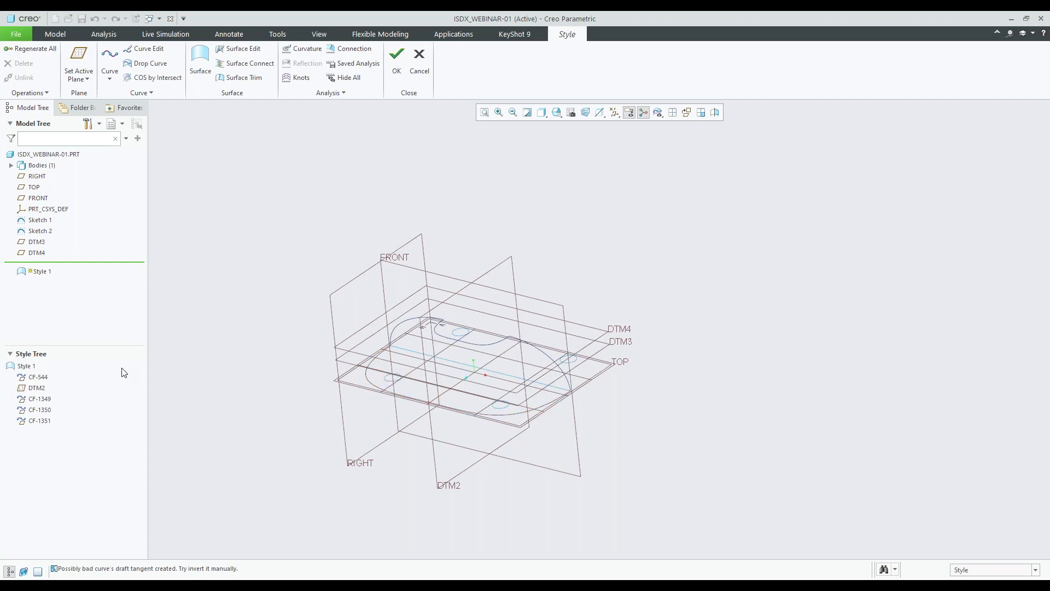
pyautogui.click(24, 386)
pyautogui.rightClick(27, 390)
pyautogui.click(39, 340)
pyautogui.moveTo(521, 368); pyautogui.dragTo(457, 363, button='middle')
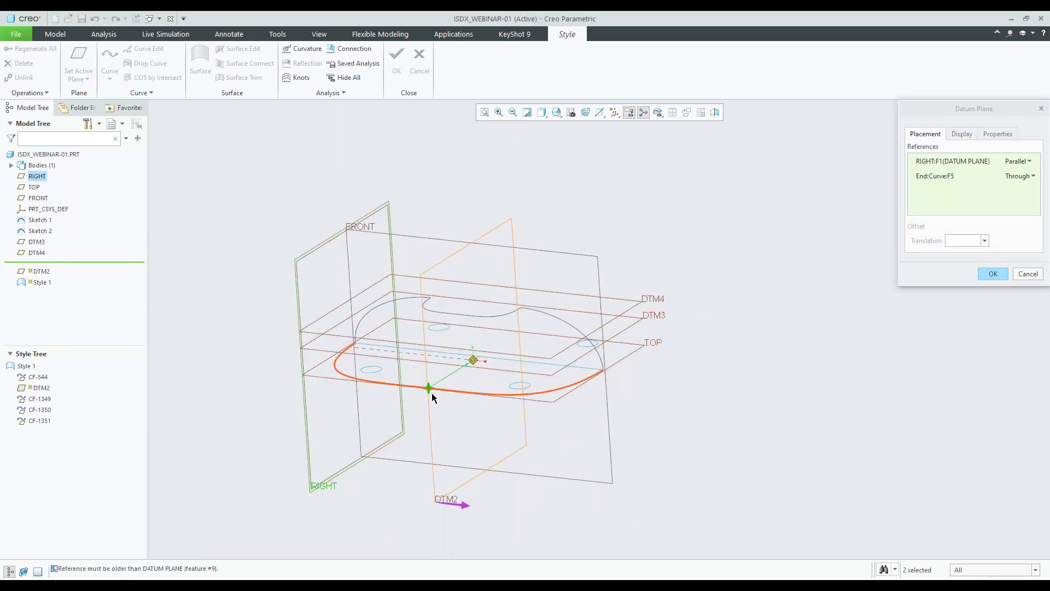
pyautogui.scroll(-5, 432, 392)
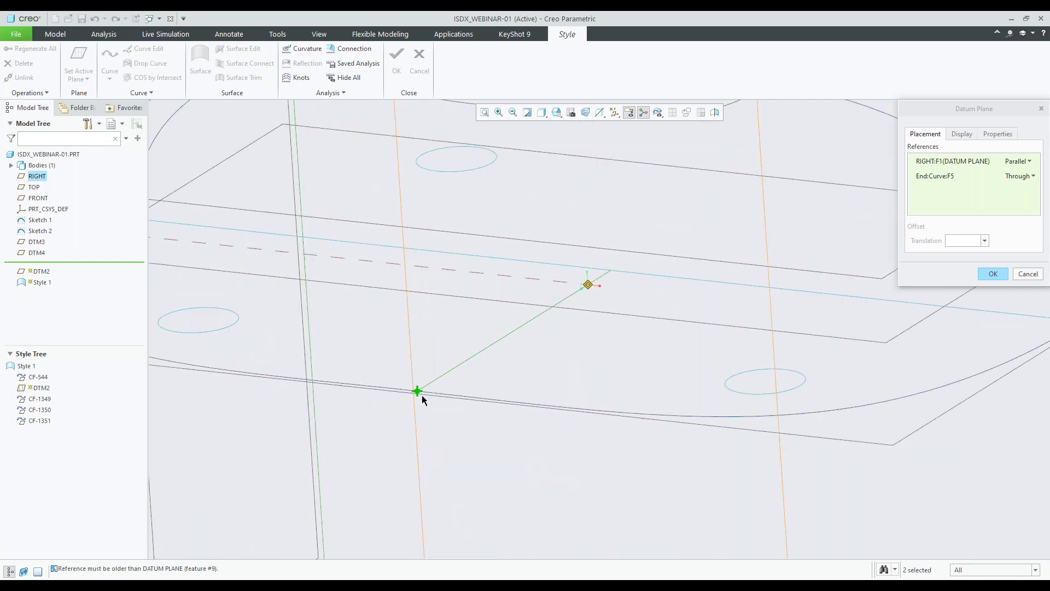
pyautogui.scroll(5, 421, 419)
pyautogui.click(992, 273)
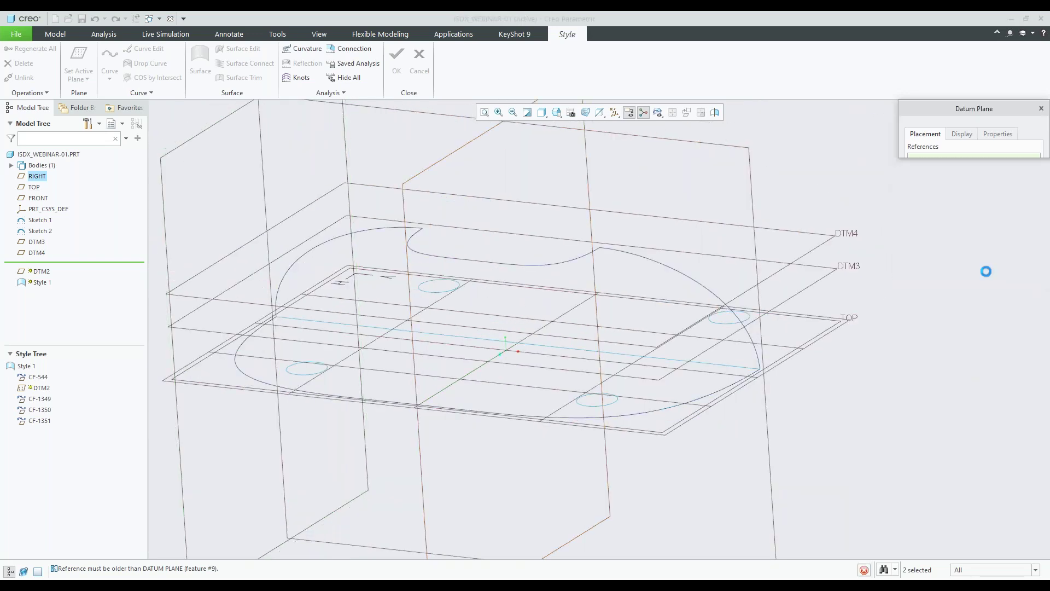
# Step: Set DTM2 as the active plane for the Style feature
pyautogui.moveTo(636, 198); pyautogui.dragTo(573, 262, button='middle')
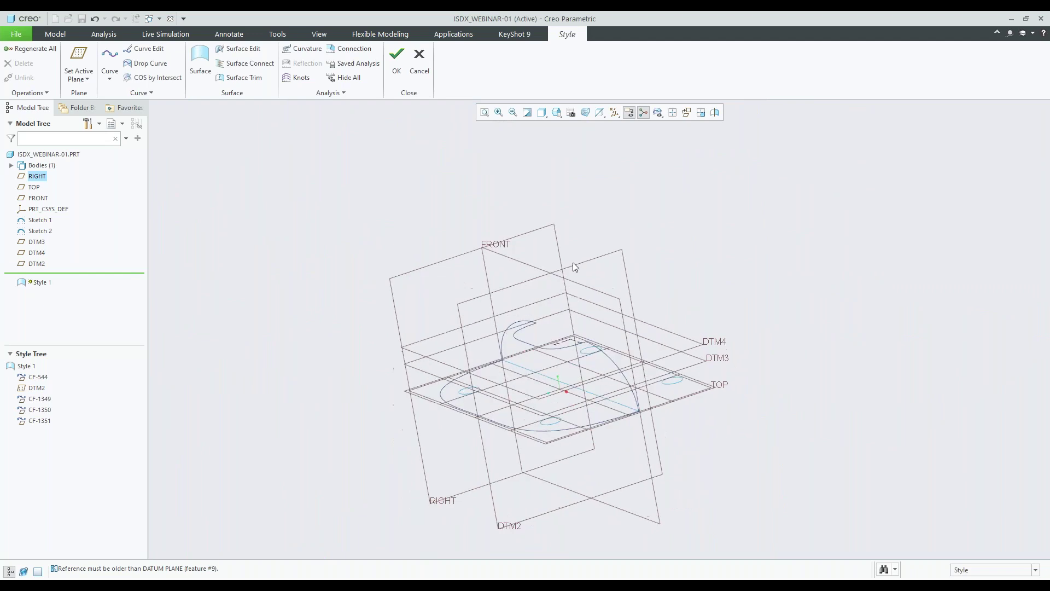
pyautogui.scroll(3, 454, 307)
pyautogui.moveTo(454, 307); pyautogui.dragTo(501, 300, button='middle')
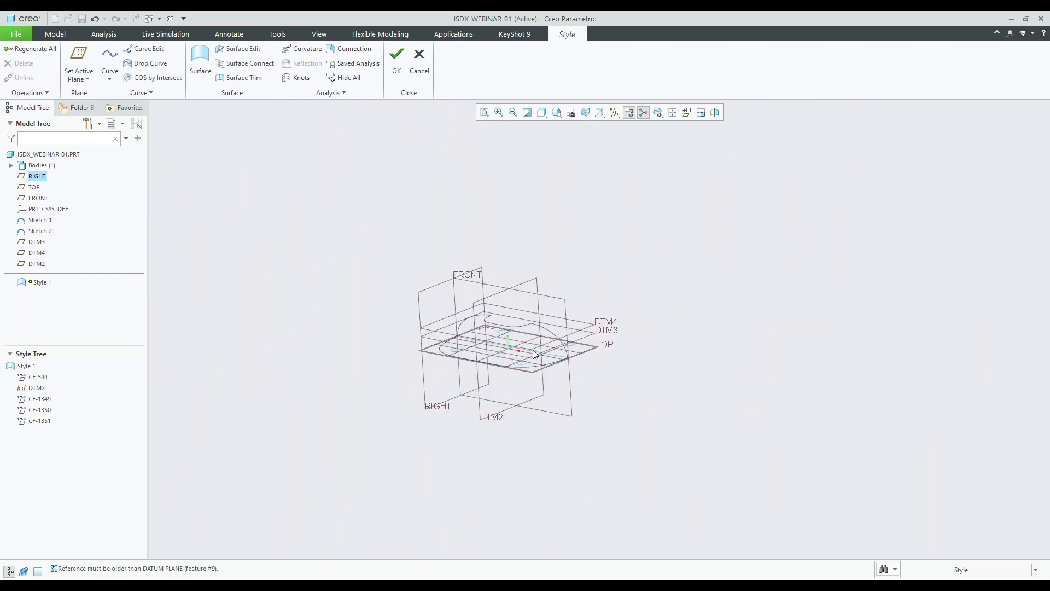
pyautogui.scroll(-2, 534, 354)
pyautogui.click(78, 61)
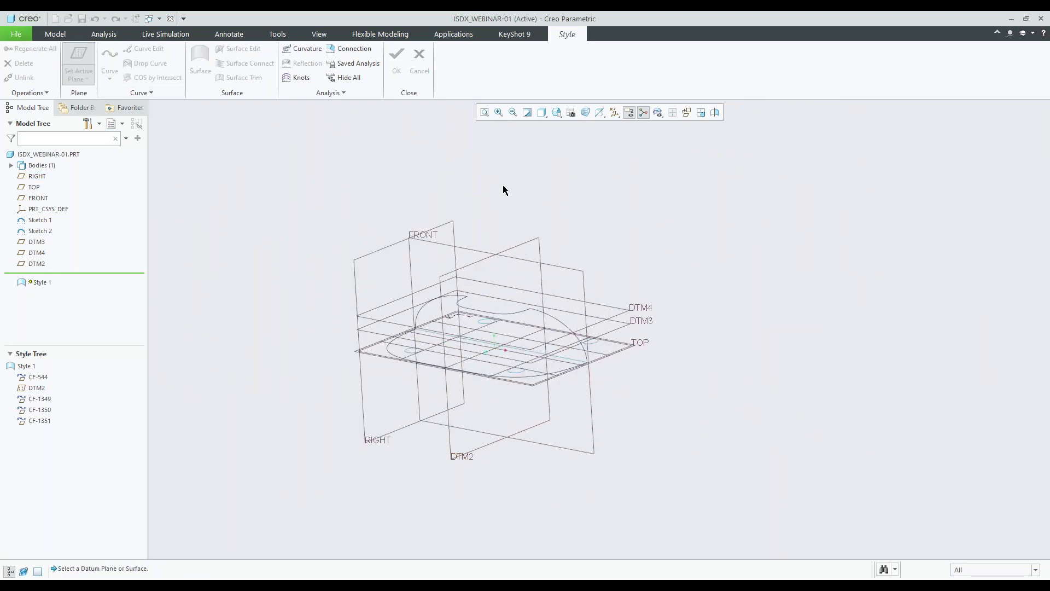
pyautogui.click(534, 241)
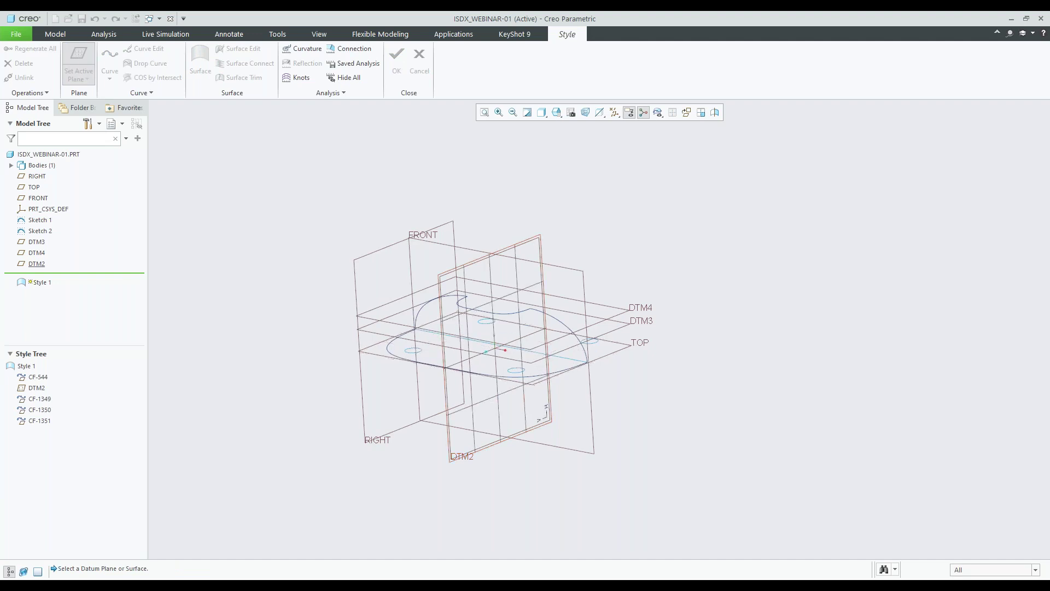
pyautogui.moveTo(571, 283)
pyautogui.mouseDown(button='middle')
pyautogui.moveTo(530, 284)
pyautogui.moveTo(584, 281)
pyautogui.mouseUp(button='middle')
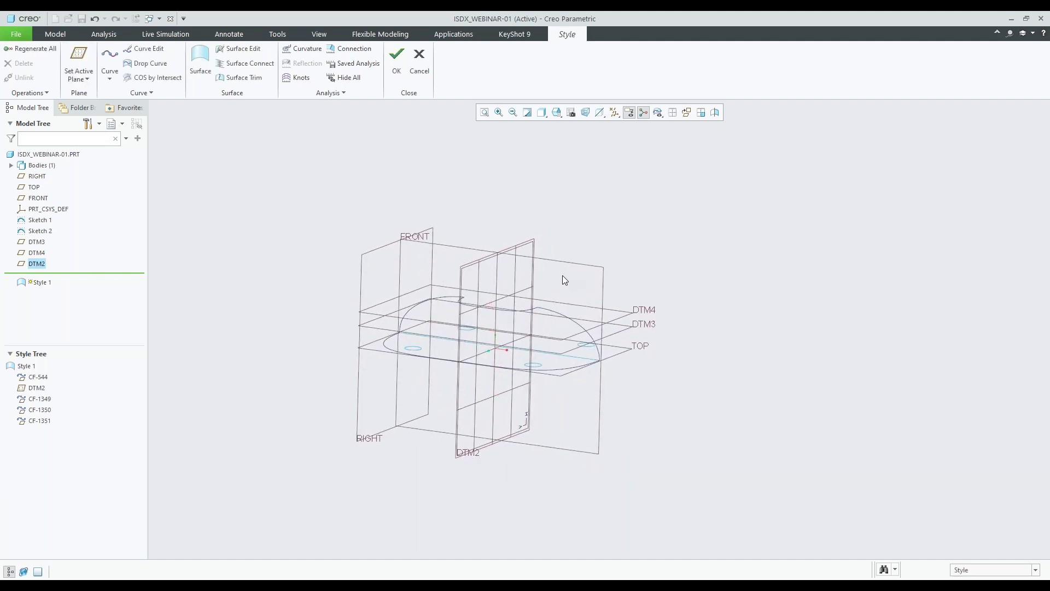
# Step: Create a planar curve on DTM2 from the end of the sketched centre line on the base outline to the upper curve
pyautogui.click(109, 53)
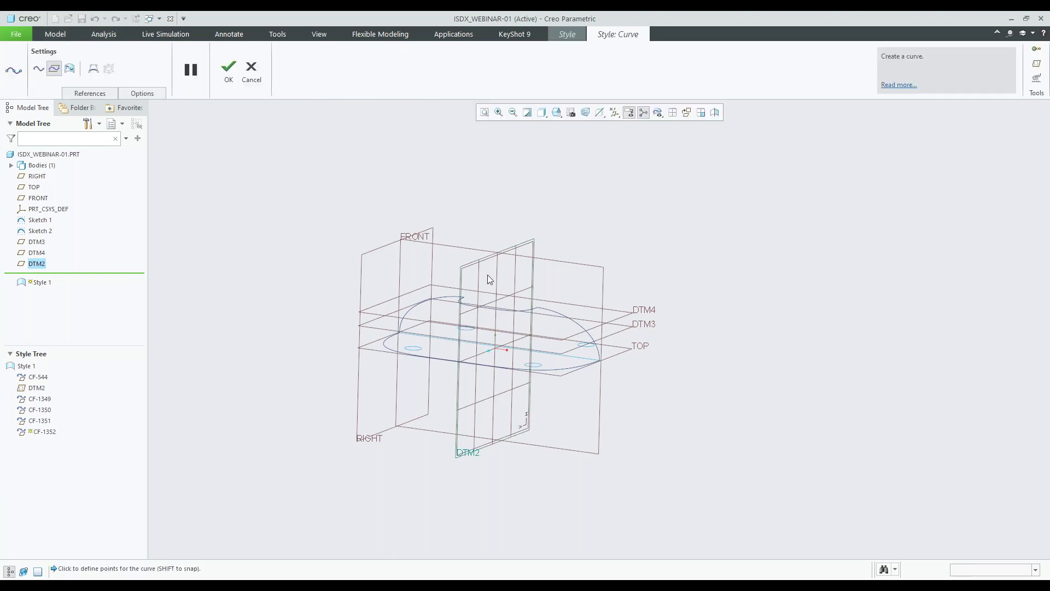
pyautogui.moveTo(507, 340); pyautogui.dragTo(470, 304, button='middle')
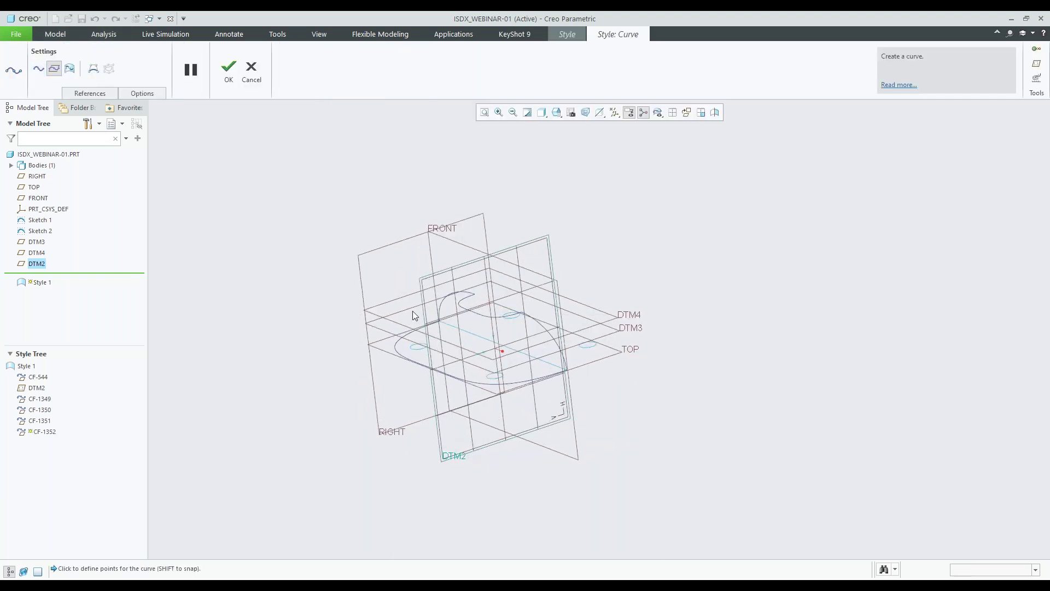
pyautogui.scroll(1, 408, 308)
pyautogui.scroll(1, 408, 307)
pyautogui.scroll(3, 452, 392)
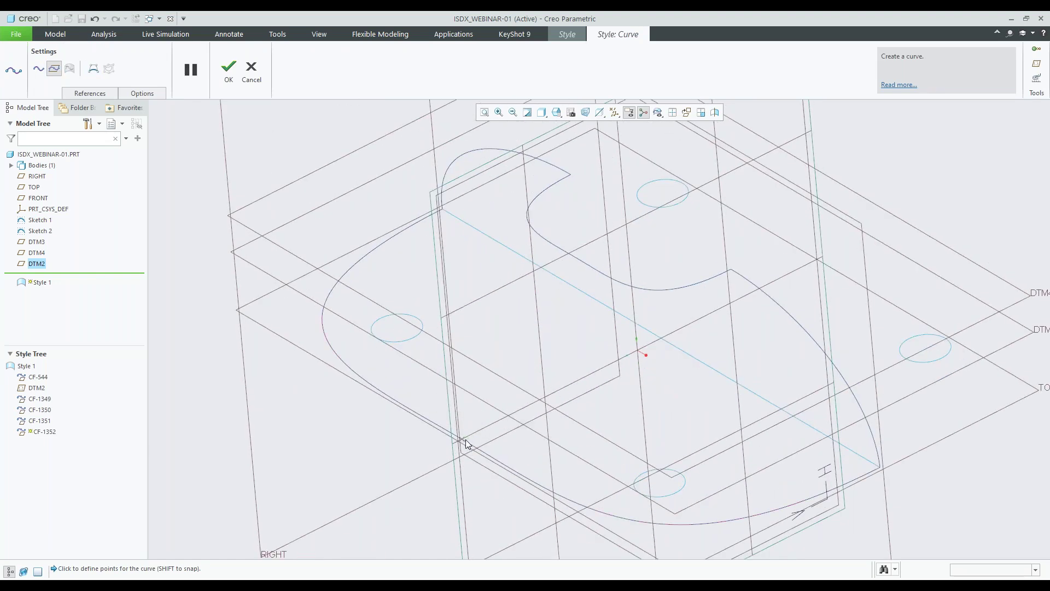
pyautogui.scroll(-2, 474, 476)
pyautogui.moveTo(509, 392); pyautogui.dragTo(510, 377, button='middle')
pyautogui.click(534, 344)
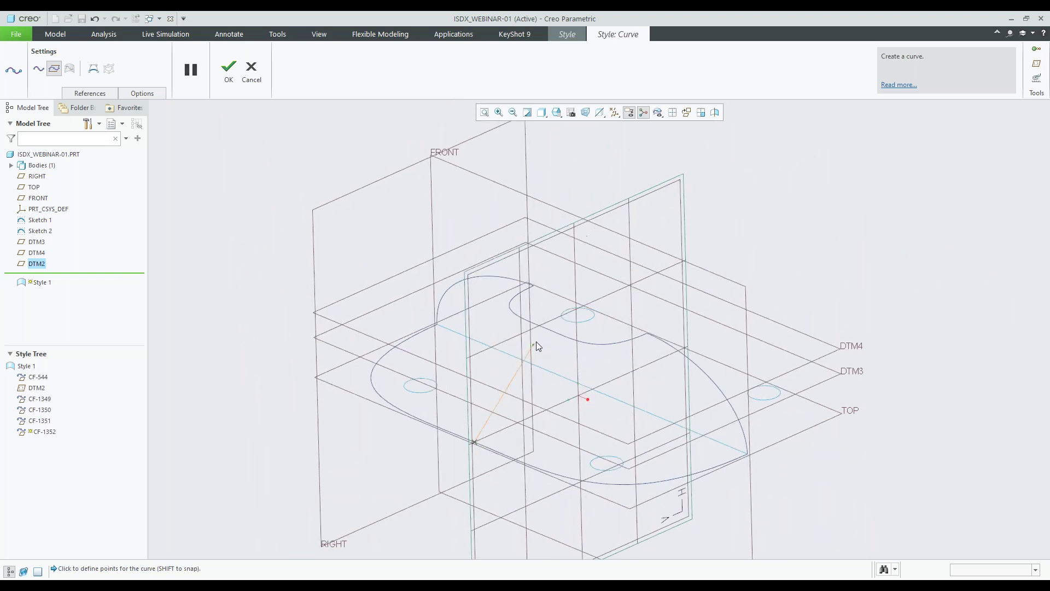
# Step: Edit the new planar curve by adding a midpoint and one more interior point in each half
pyautogui.rightClick(557, 373)
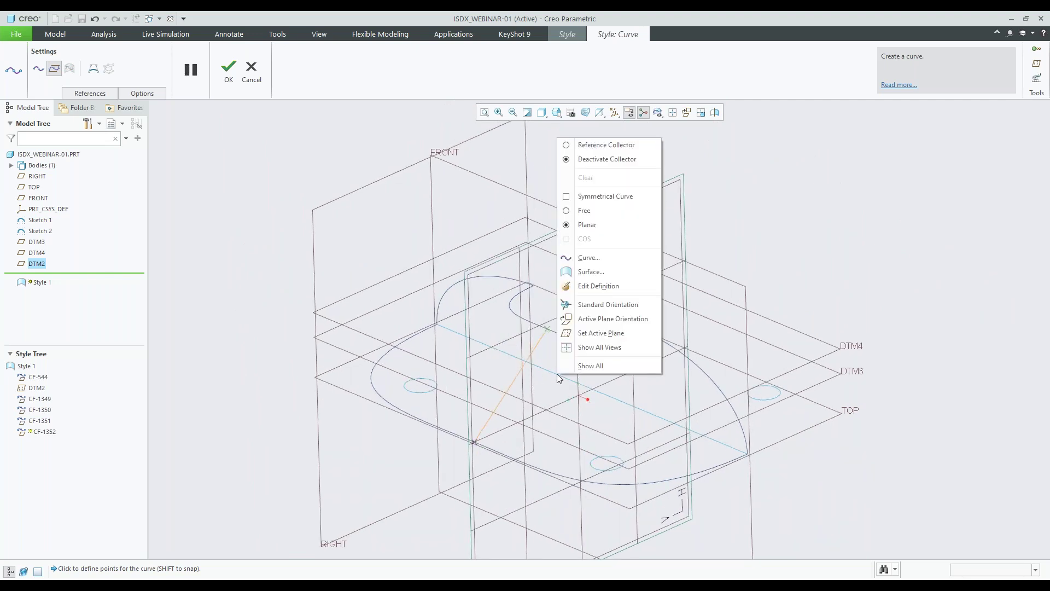
pyautogui.click(595, 292)
pyautogui.moveTo(582, 349); pyautogui.dragTo(527, 357, button='middle')
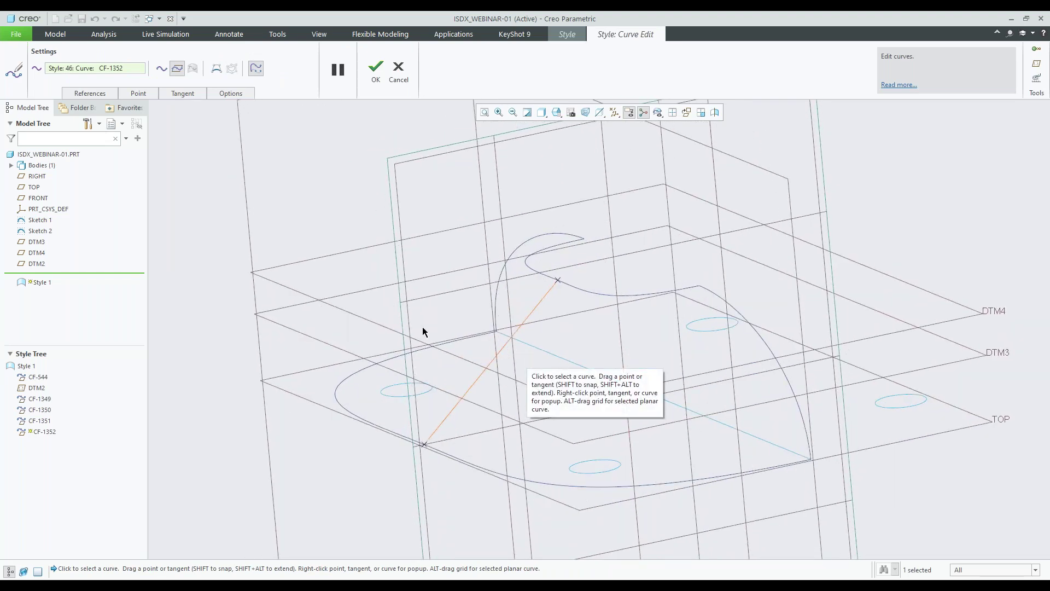
pyautogui.moveTo(517, 336); pyautogui.dragTo(512, 334, button='middle')
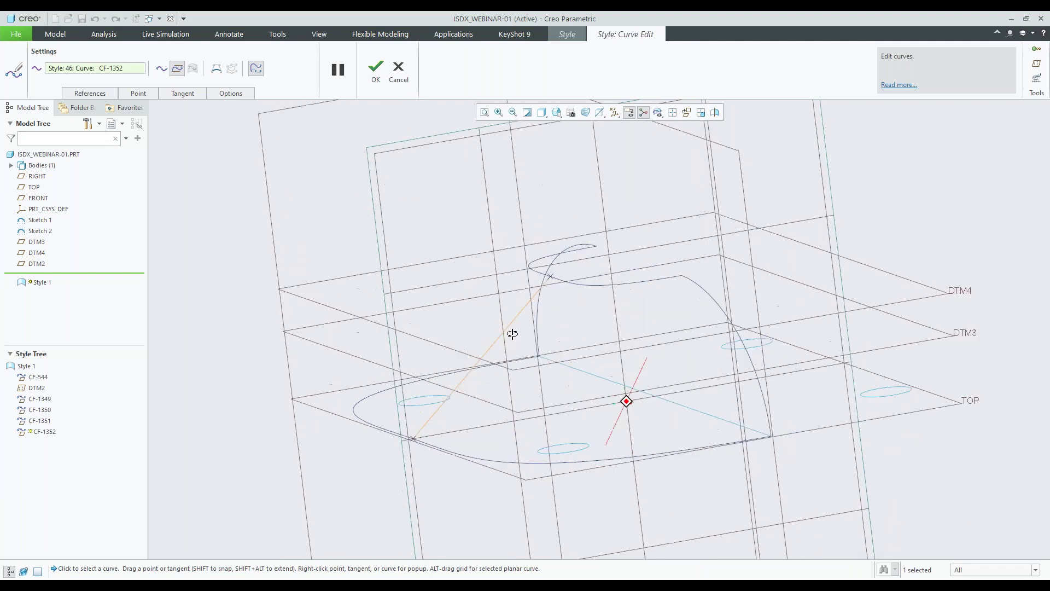
pyautogui.rightClick(481, 359)
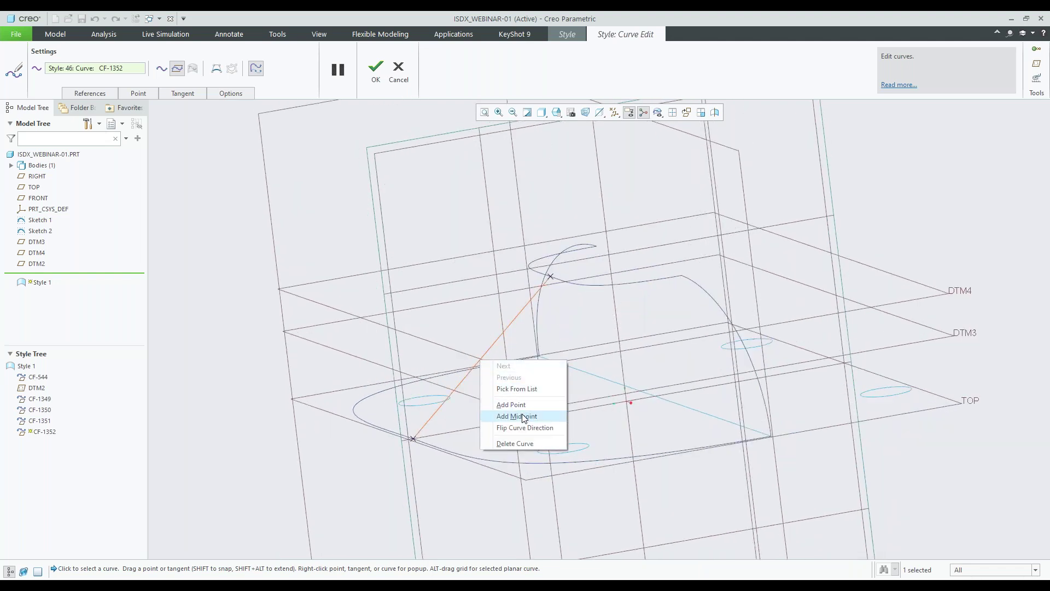
pyautogui.click(503, 415)
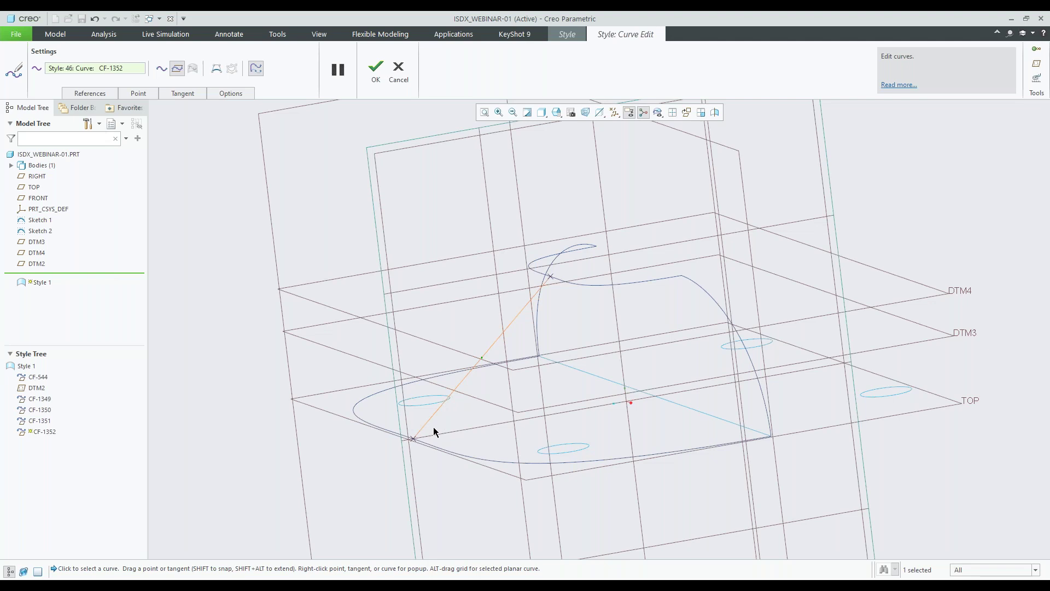
pyautogui.rightClick(446, 400)
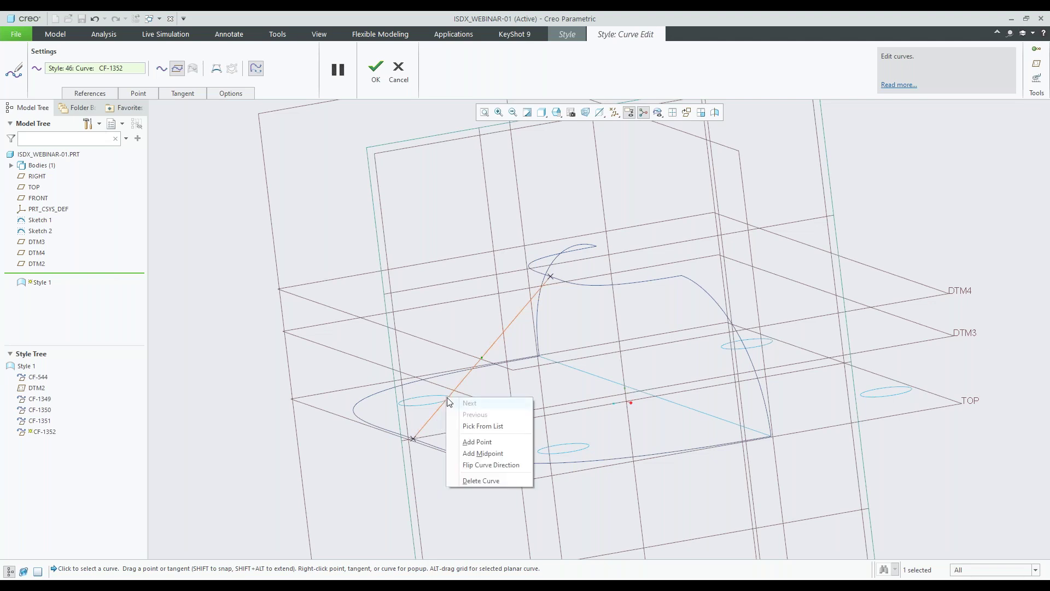
pyautogui.click(481, 442)
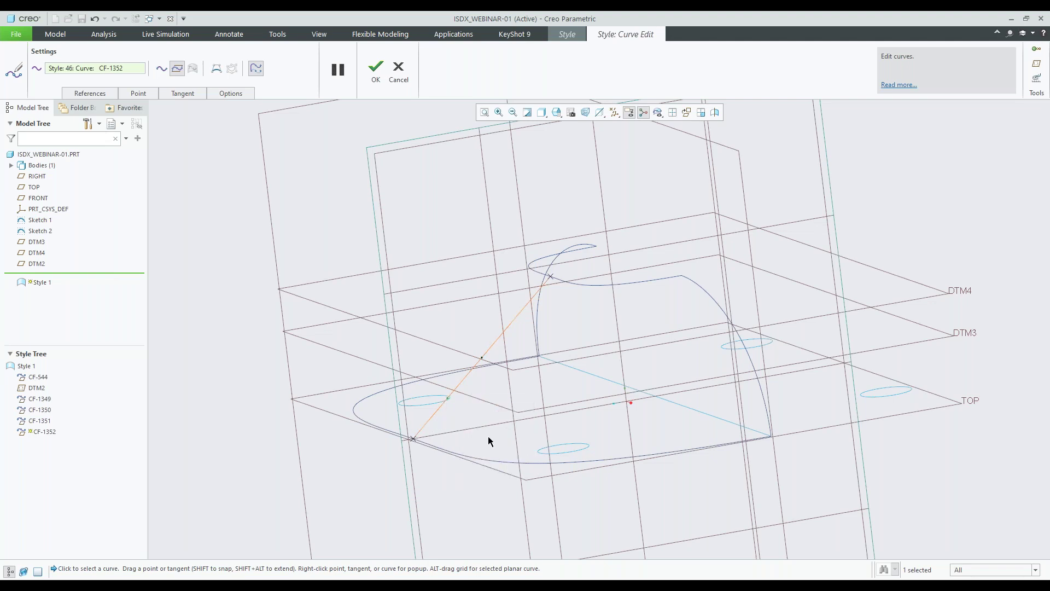
pyautogui.rightClick(517, 317)
pyautogui.click(549, 377)
# Step: Move the lower and upper interior points outward from the straight line to give the planar curve a wavy shape
pyautogui.moveTo(548, 391); pyautogui.dragTo(455, 385, button='middle')
pyautogui.moveTo(452, 385); pyautogui.dragTo(436, 369)
pyautogui.moveTo(541, 286); pyautogui.dragTo(532, 272)
# Step: Make the tangent at the wavy planar curve's upper end normal to the FRONT plane
pyautogui.scroll(-3, 493, 435)
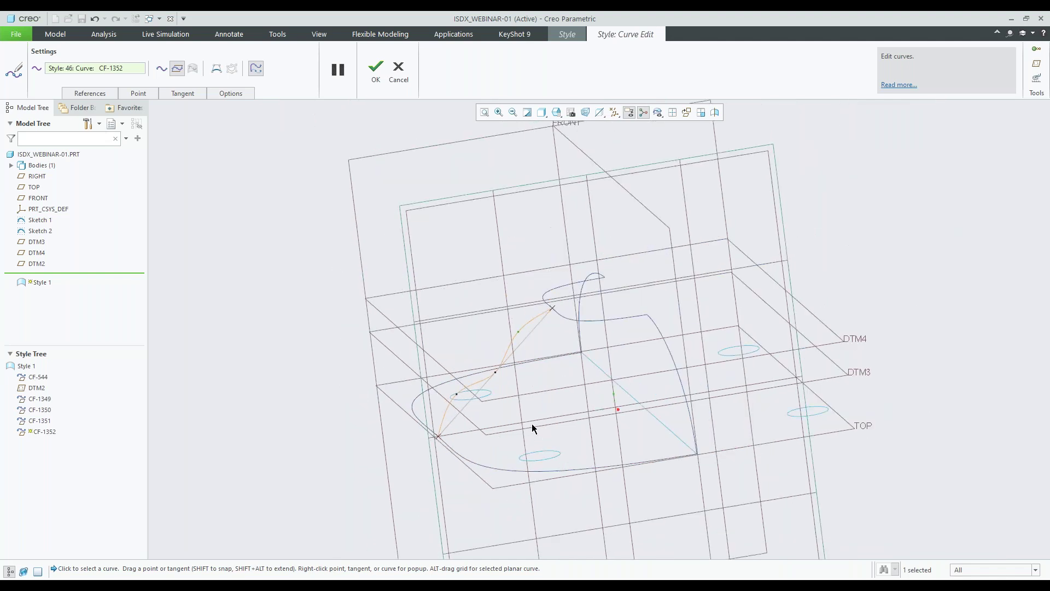
pyautogui.moveTo(530, 415); pyautogui.dragTo(549, 372, button='middle')
pyautogui.scroll(3, 490, 414)
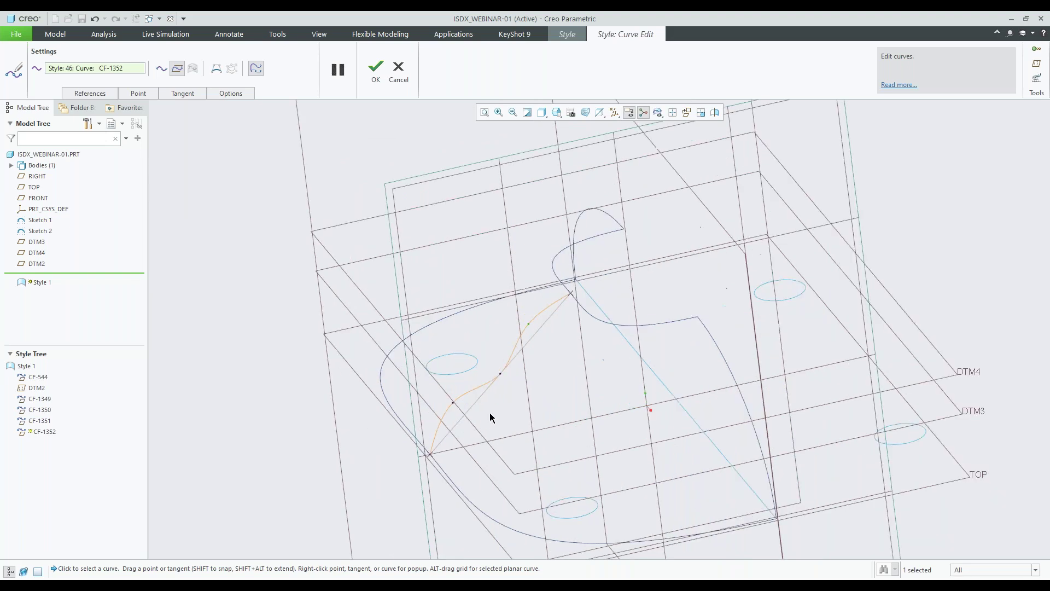
pyautogui.moveTo(491, 412); pyautogui.dragTo(487, 377, button='middle')
pyautogui.moveTo(396, 442); pyautogui.dragTo(585, 317, button='middle')
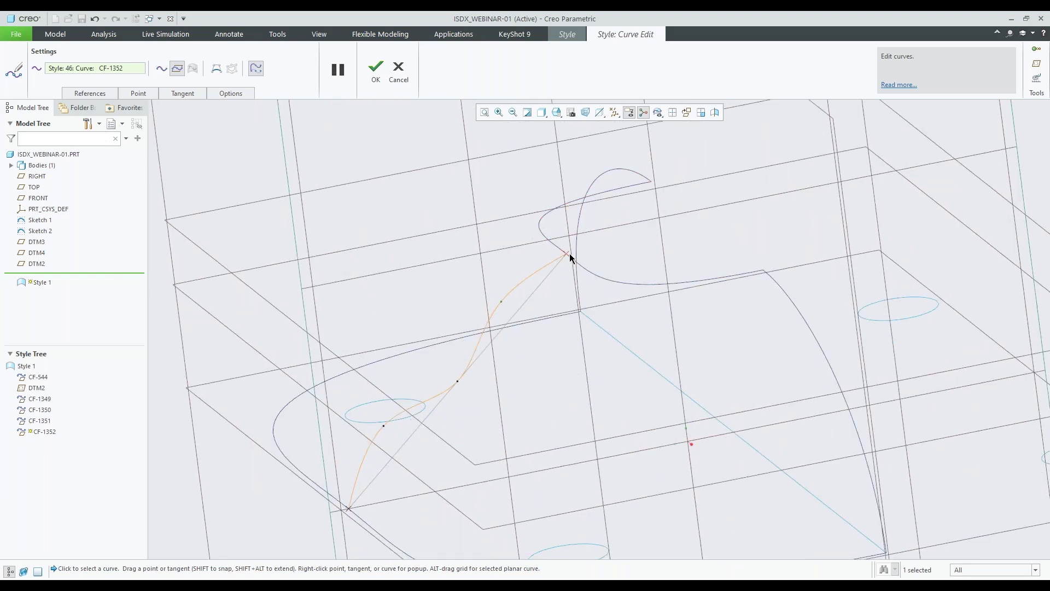
pyautogui.rightClick(537, 268)
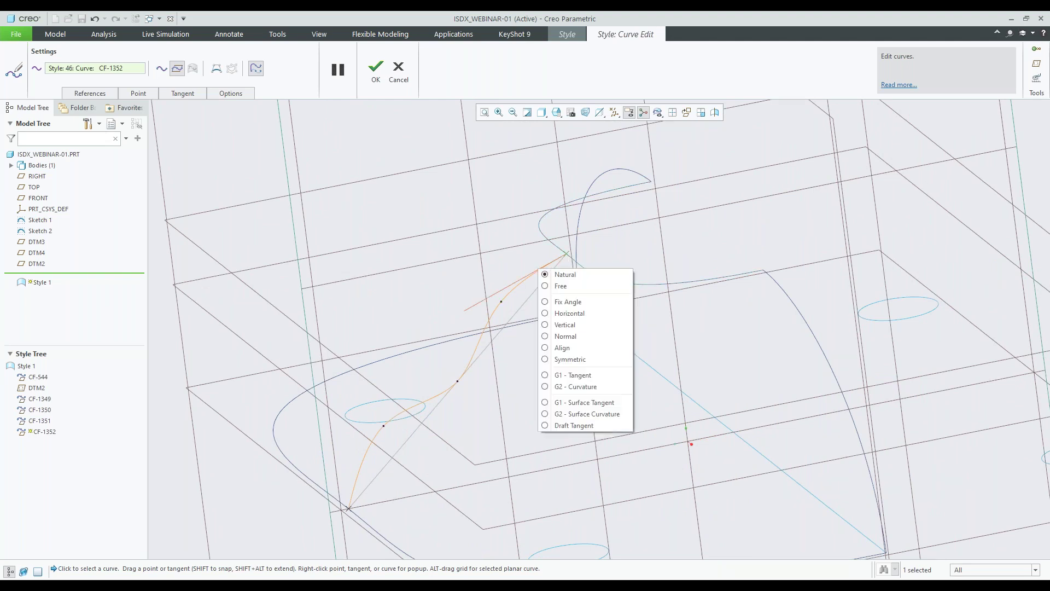
pyautogui.click(565, 336)
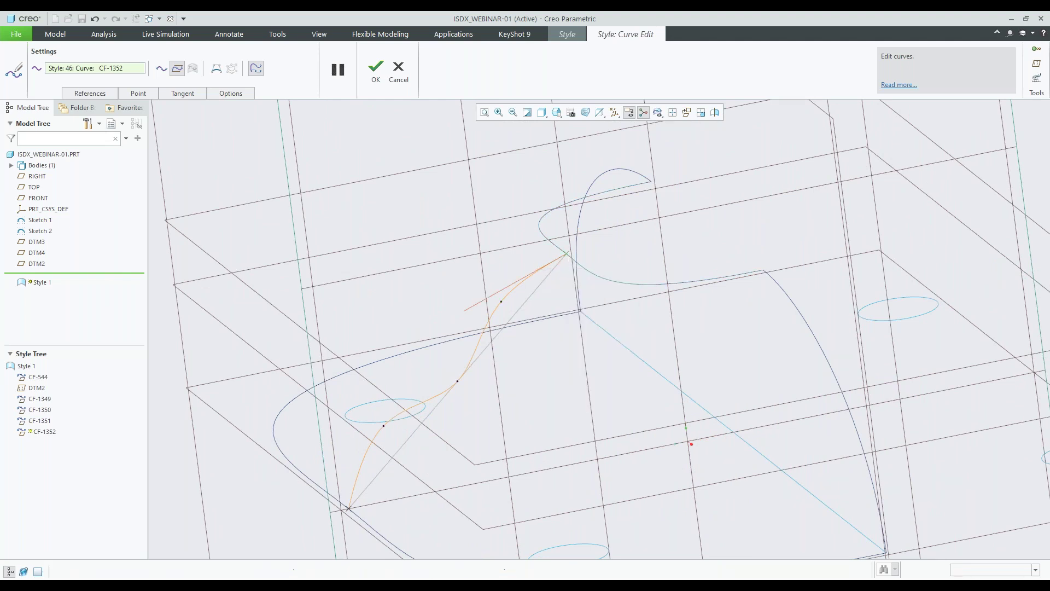
pyautogui.scroll(5, 549, 343)
pyautogui.moveTo(528, 383); pyautogui.dragTo(540, 339, button='middle')
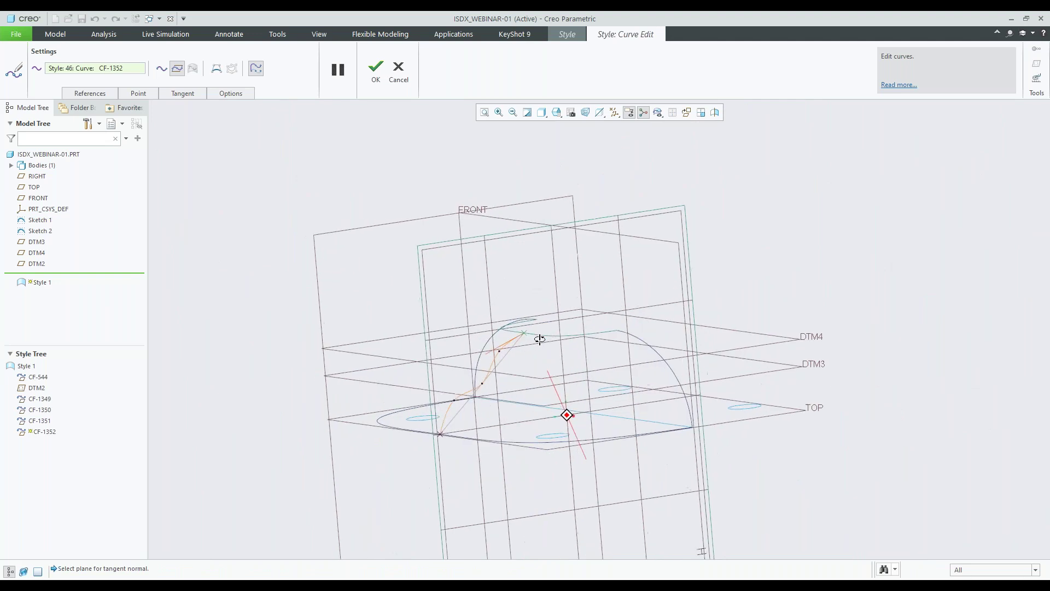
pyautogui.click(485, 211)
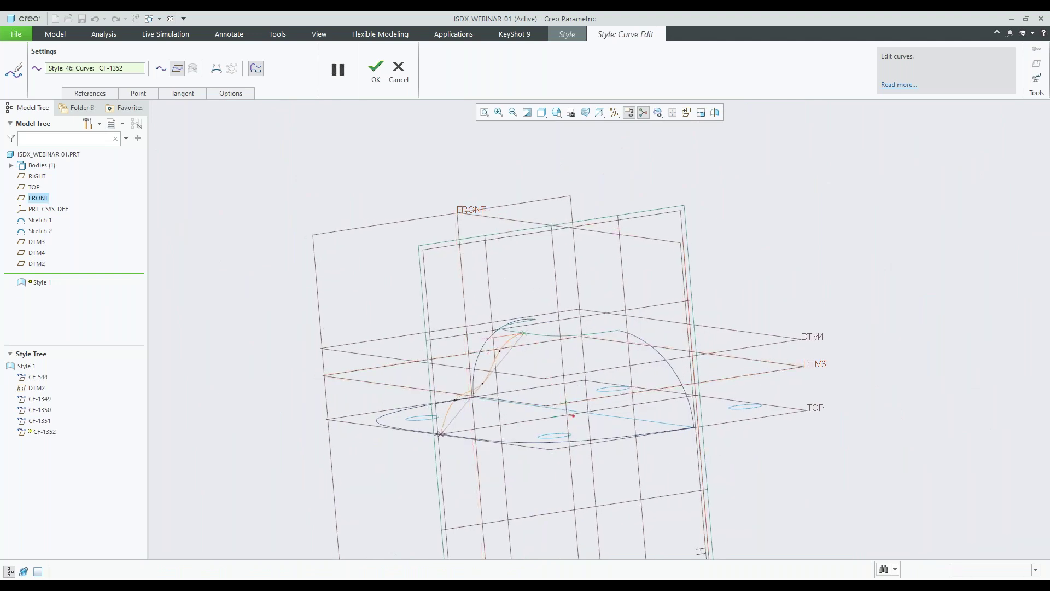
# Step: Fix the length of the normal tangent at the planar curve's upper end at 4
pyautogui.scroll(-4, 534, 359)
pyautogui.moveTo(534, 359); pyautogui.dragTo(506, 352, button='middle')
pyautogui.scroll(4, 506, 378)
pyautogui.moveTo(436, 422); pyautogui.dragTo(432, 461, button='middle')
pyautogui.click(182, 94)
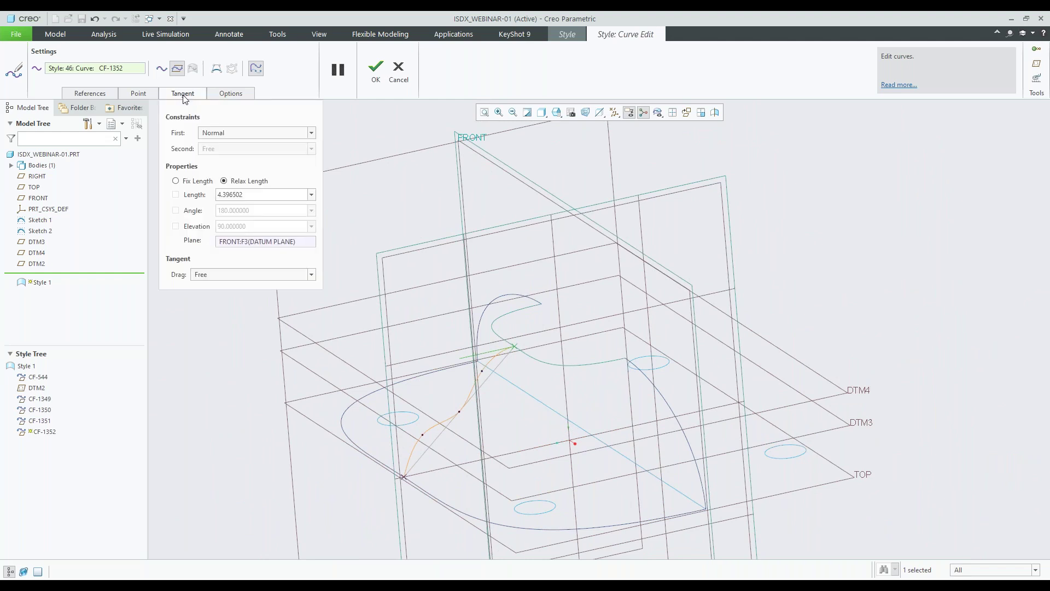
pyautogui.click(176, 180)
pyautogui.click(232, 194)
pyautogui.write('4.000000')
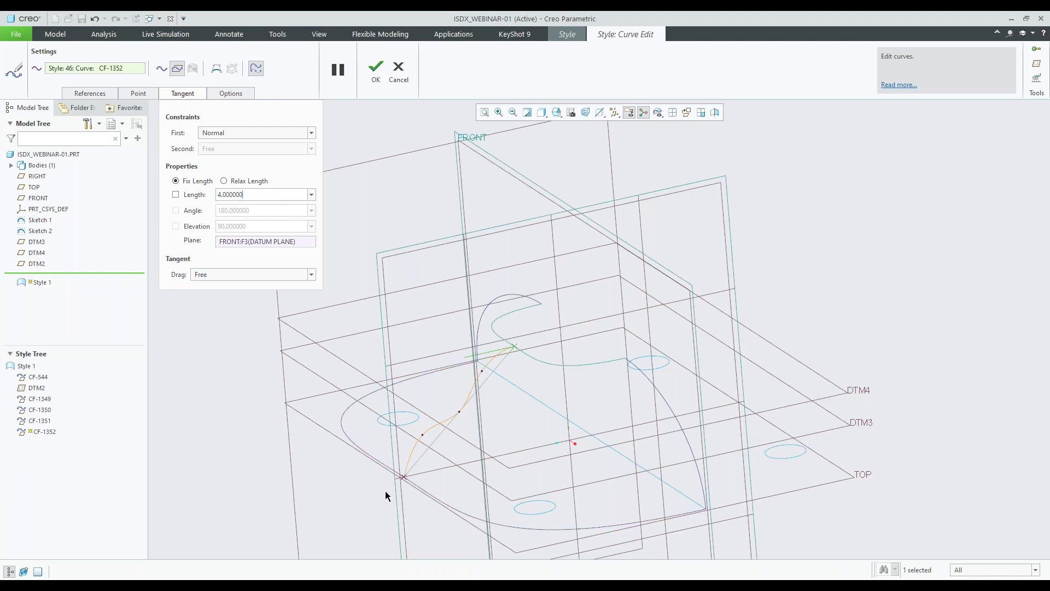
# Step: Set the planar curve's lower end on the base outline to Draft Tangent, using the TOP plane as reference
pyautogui.scroll(3, 384, 493)
pyautogui.scroll(2, 410, 487)
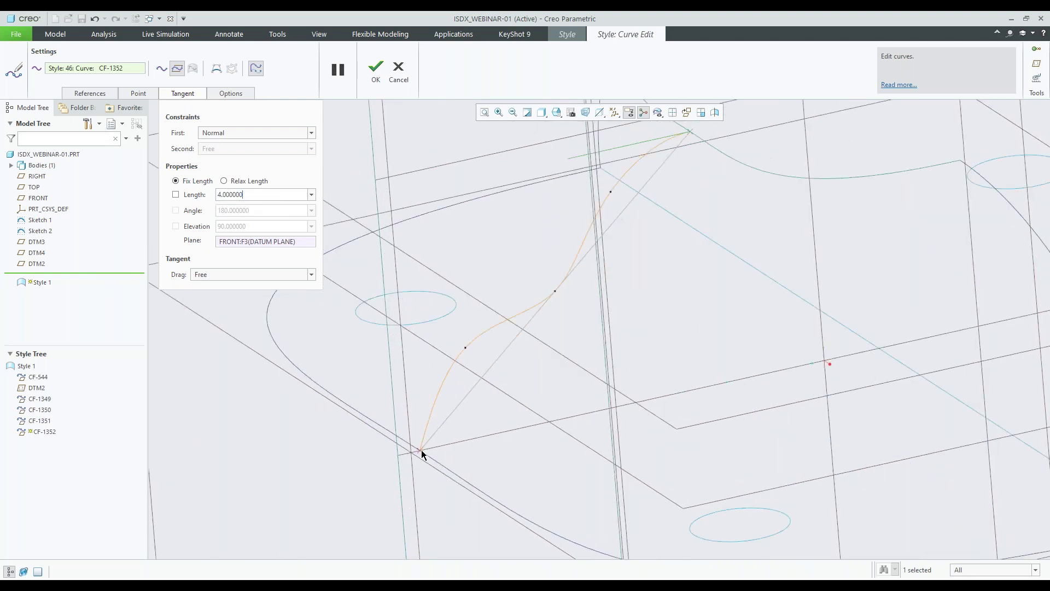
pyautogui.click(422, 452)
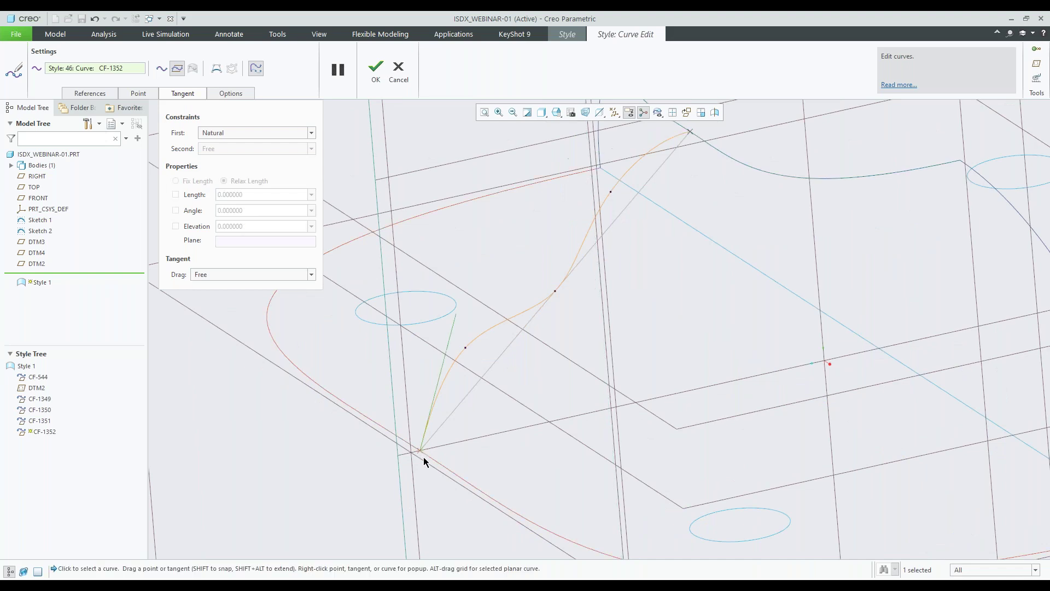
pyautogui.rightClick(447, 342)
pyautogui.click(464, 499)
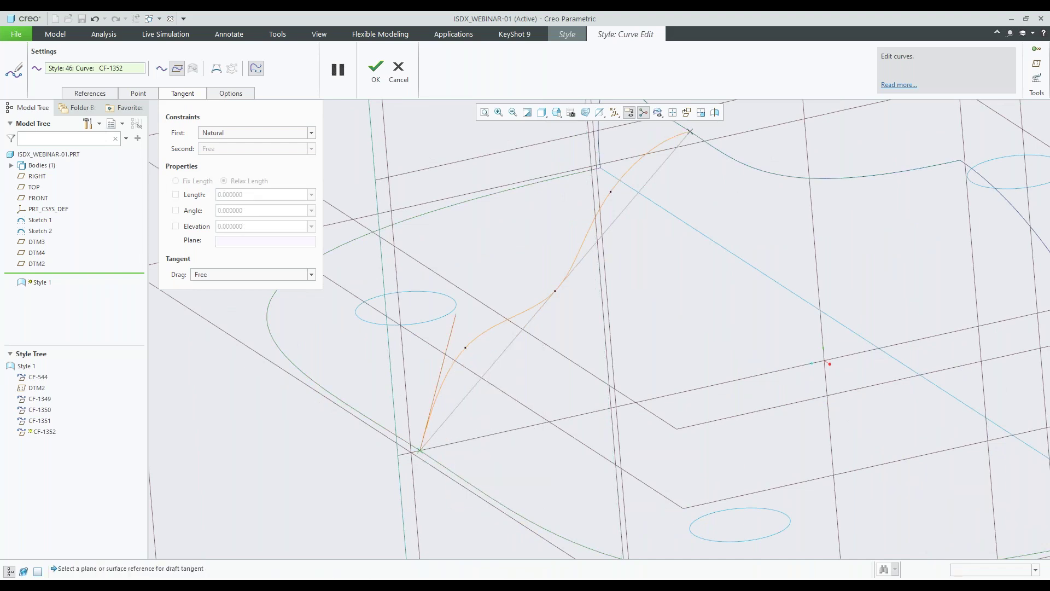
pyautogui.scroll(-4, 500, 518)
pyautogui.click(389, 440)
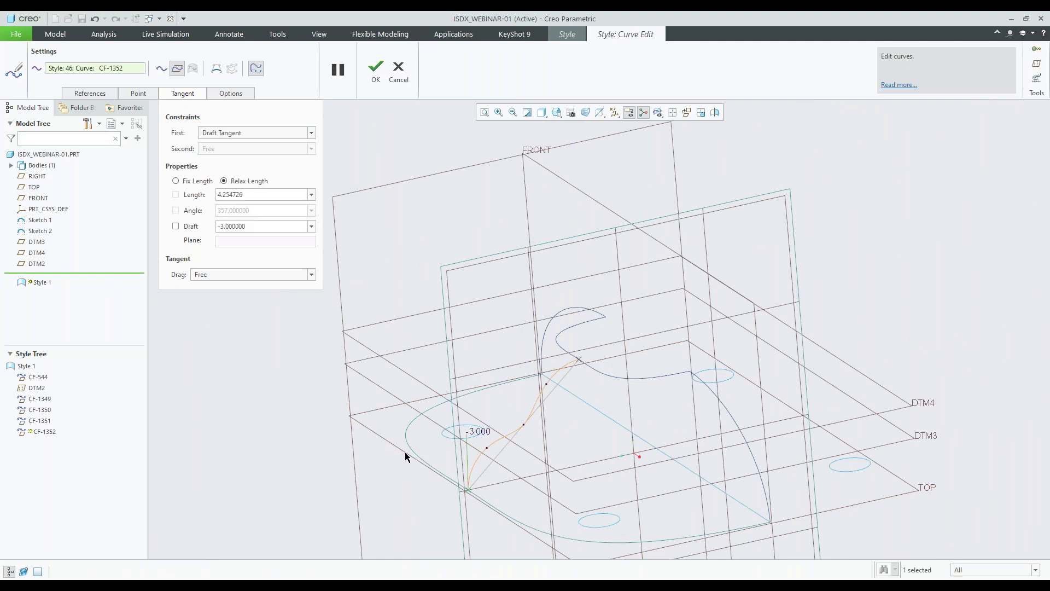
# Step: Fix the lower draft tangent's length at 4, expose its length and draft as model dimensions, and accept the curve edit
pyautogui.moveTo(520, 347); pyautogui.dragTo(481, 312, button='middle')
pyautogui.click(176, 181)
pyautogui.write('4.000000')
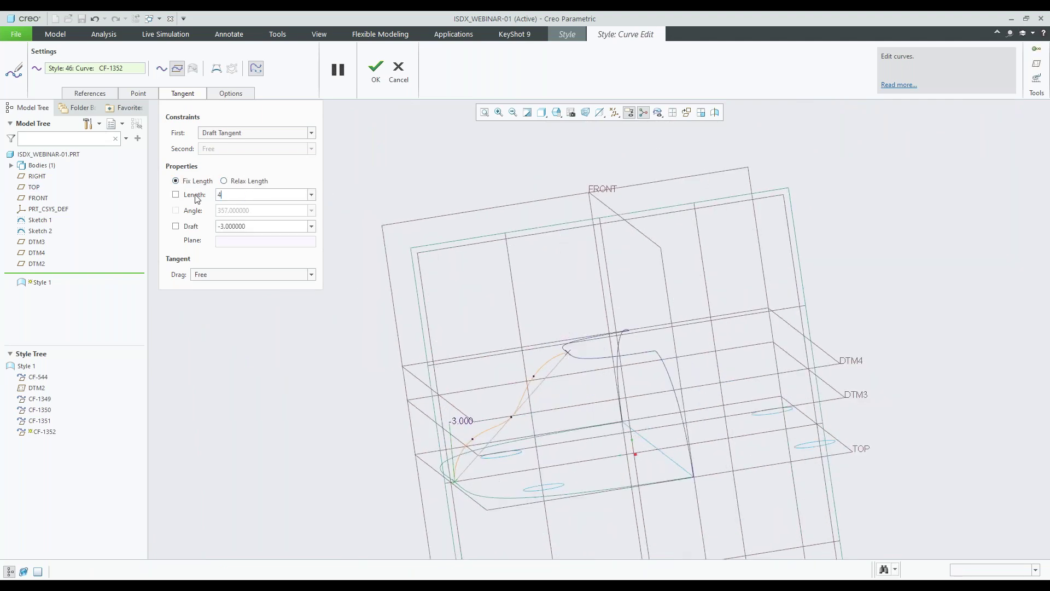
pyautogui.click(176, 195)
pyautogui.click(178, 227)
pyautogui.click(375, 68)
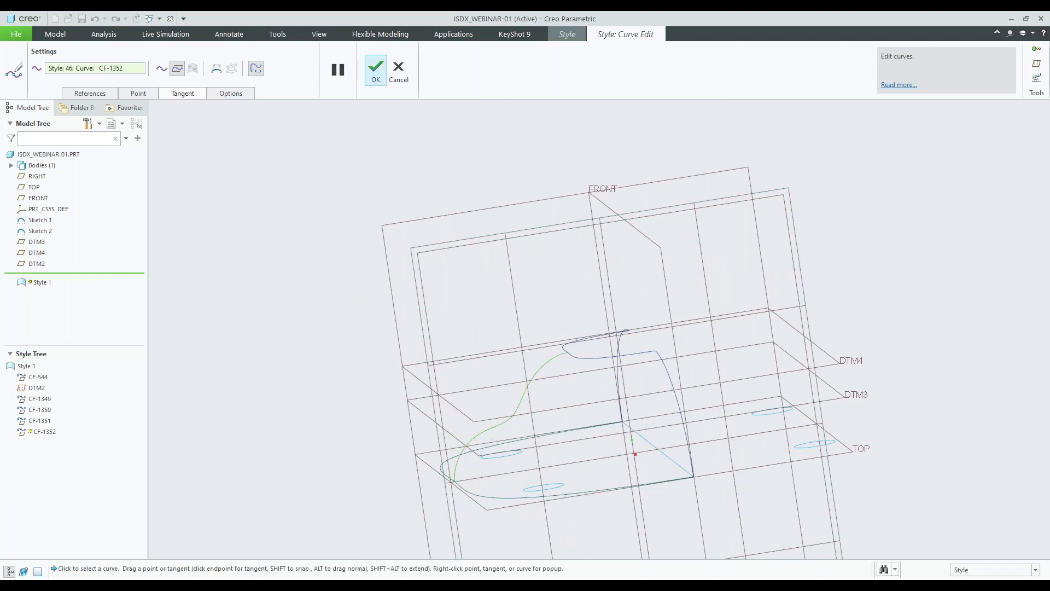
# Step: Finish the Style feature and display the dimensions of Style 1 in the model
pyautogui.click(301, 216)
pyautogui.moveTo(368, 347); pyautogui.dragTo(525, 273, button='middle')
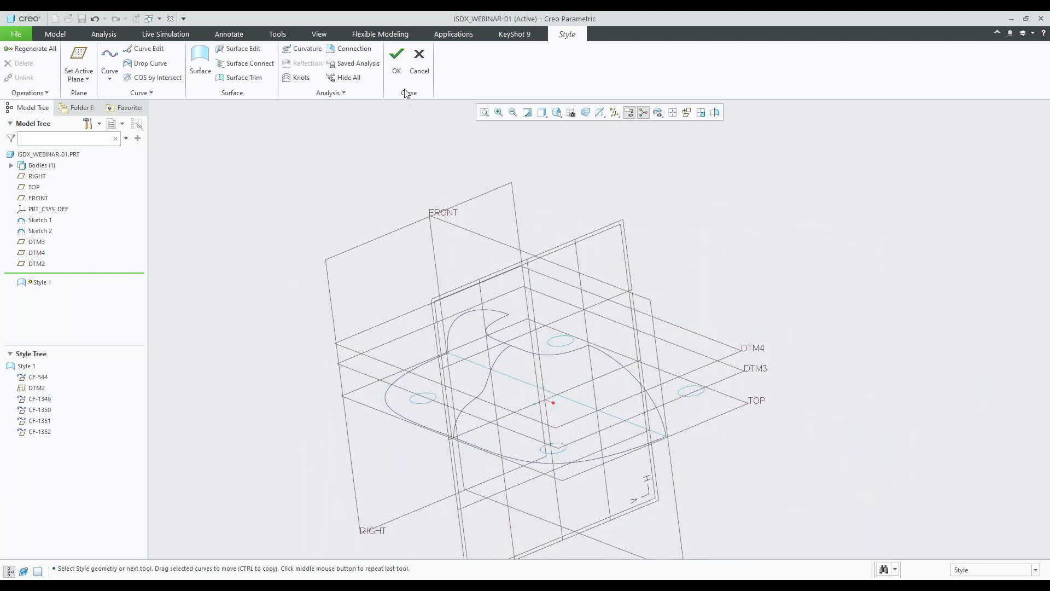
pyautogui.click(400, 73)
pyautogui.click(40, 265)
pyautogui.click(50, 200)
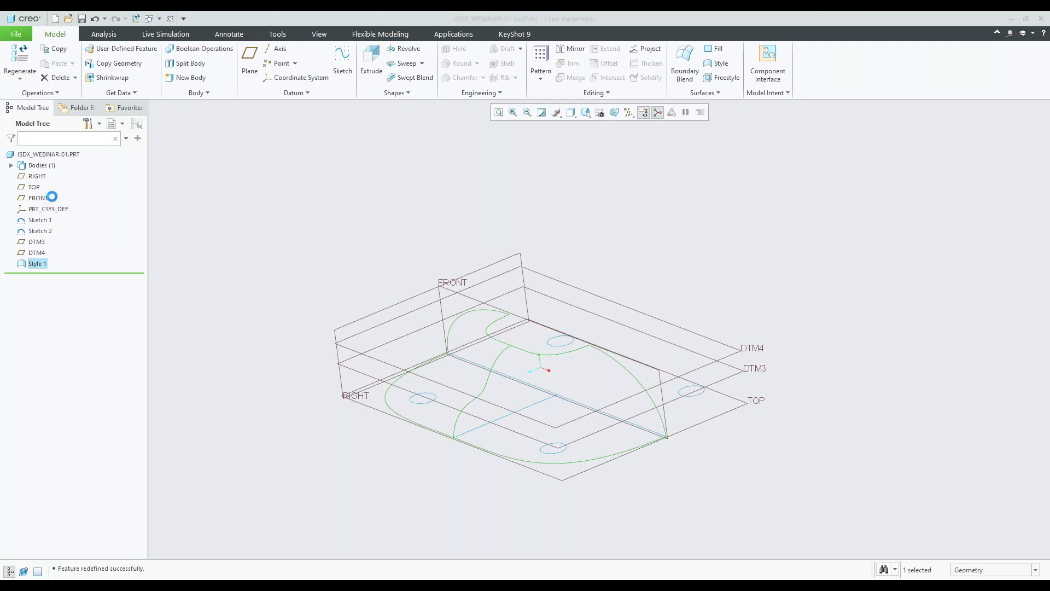
pyautogui.scroll(-3, 507, 439)
pyautogui.moveTo(496, 426)
pyautogui.mouseDown(button='middle')
pyautogui.moveTo(500, 382)
pyautogui.moveTo(465, 396)
pyautogui.mouseUp(button='middle')
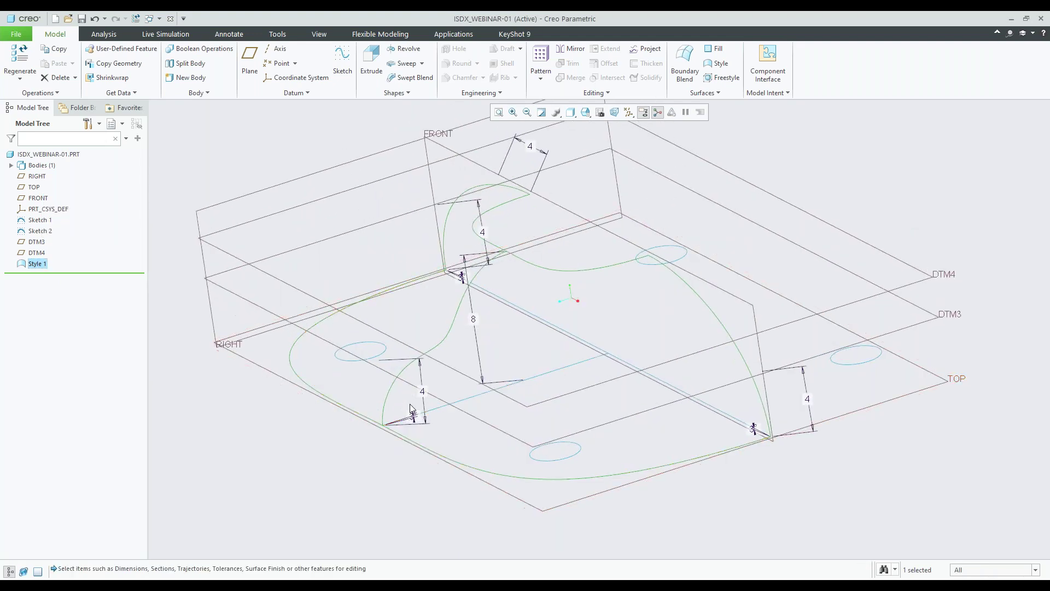
pyautogui.scroll(-3, 464, 398)
pyautogui.scroll(5, 451, 384)
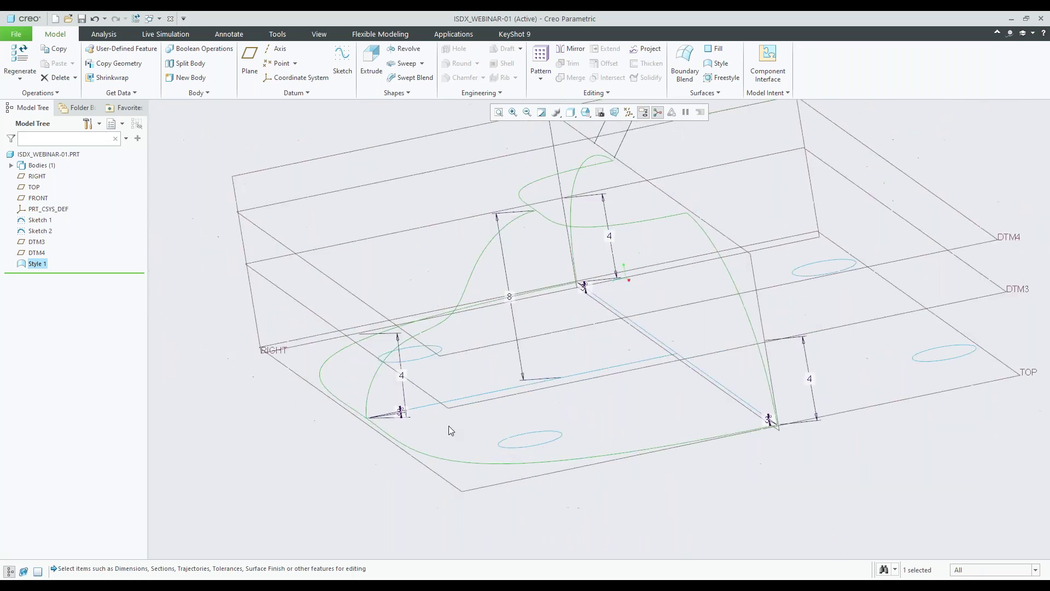
pyautogui.scroll(-3, 543, 278)
pyautogui.moveTo(542, 278); pyautogui.dragTo(555, 288, button='middle')
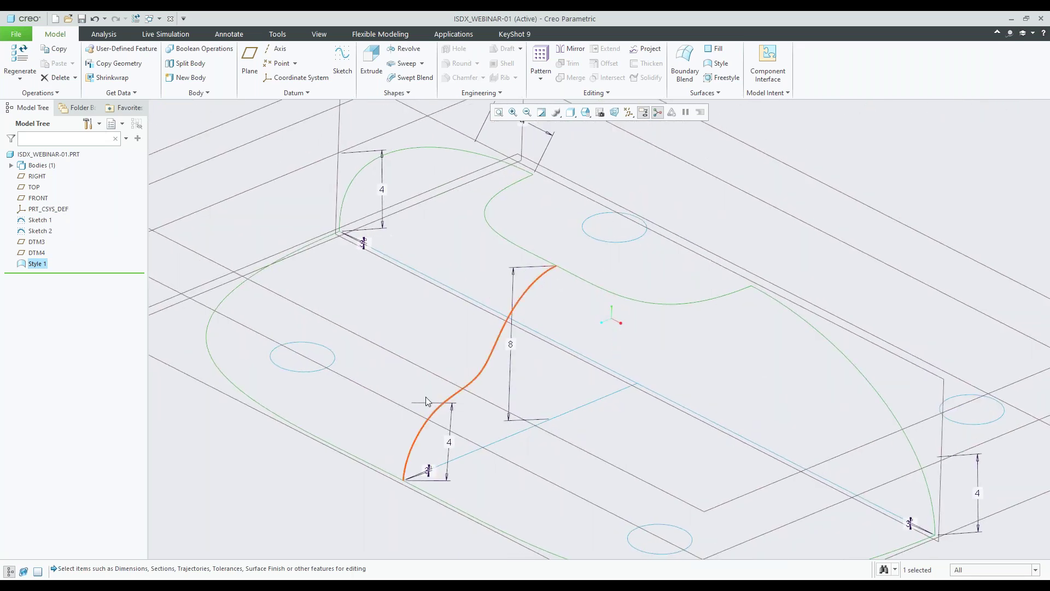
# Step: Redefine Style 1 to expose the tangent length at the planar curve's upper end as a dimension, and finish the feature
pyautogui.click(42, 264)
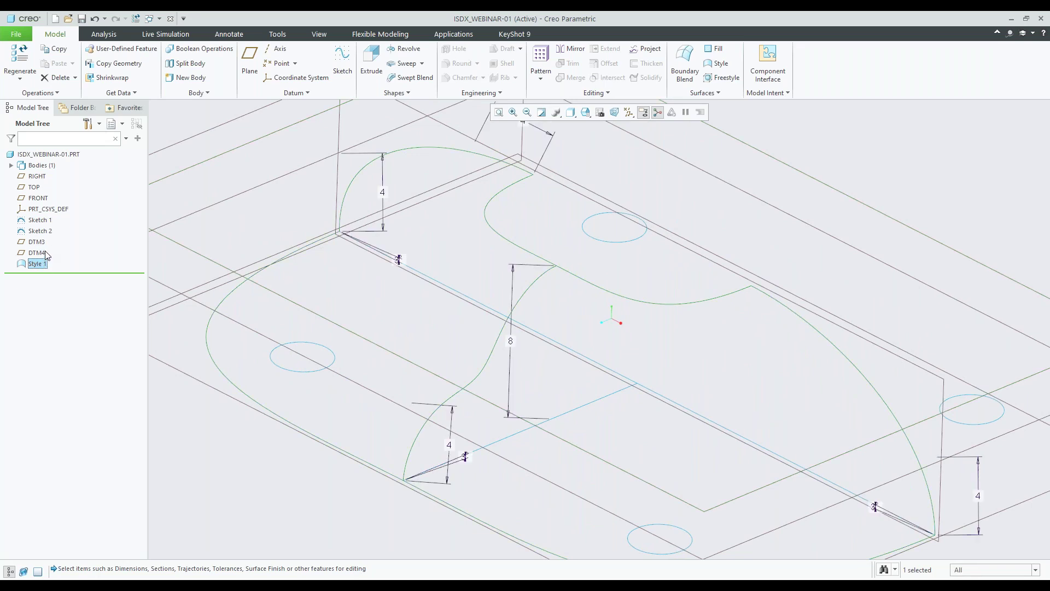
pyautogui.rightClick(44, 265)
pyautogui.click(45, 227)
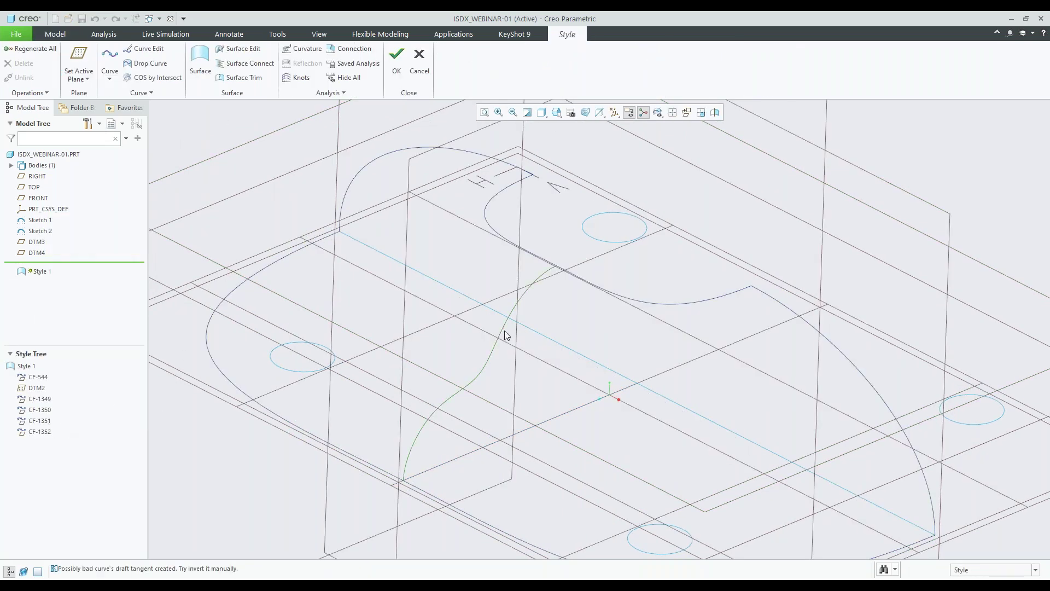
pyautogui.doubleClick(504, 335)
pyautogui.moveTo(505, 333); pyautogui.dragTo(518, 292, button='middle')
pyautogui.click(523, 283)
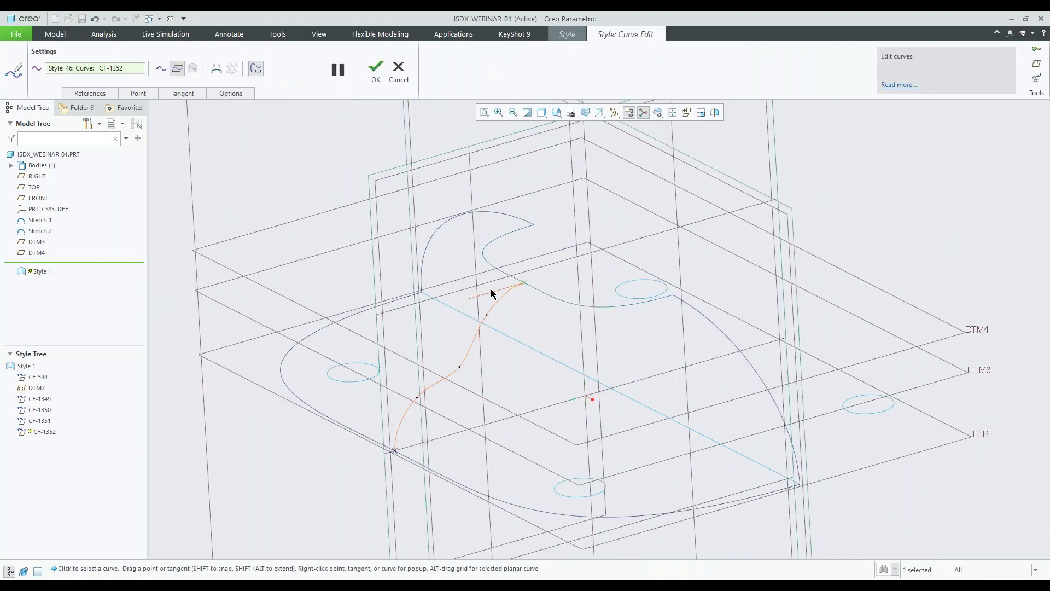
pyautogui.click(192, 96)
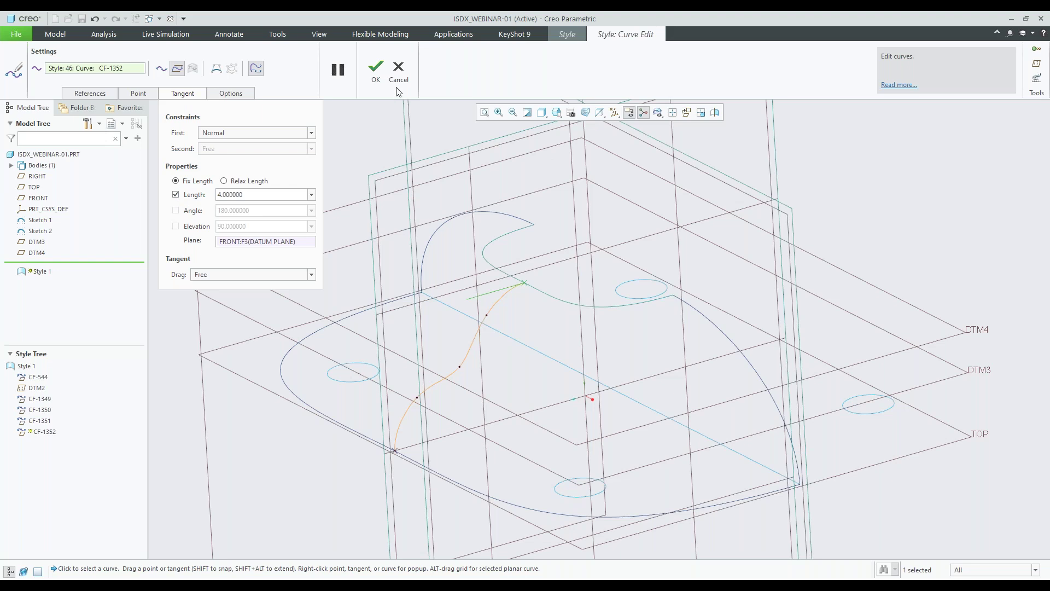
pyautogui.click(395, 449)
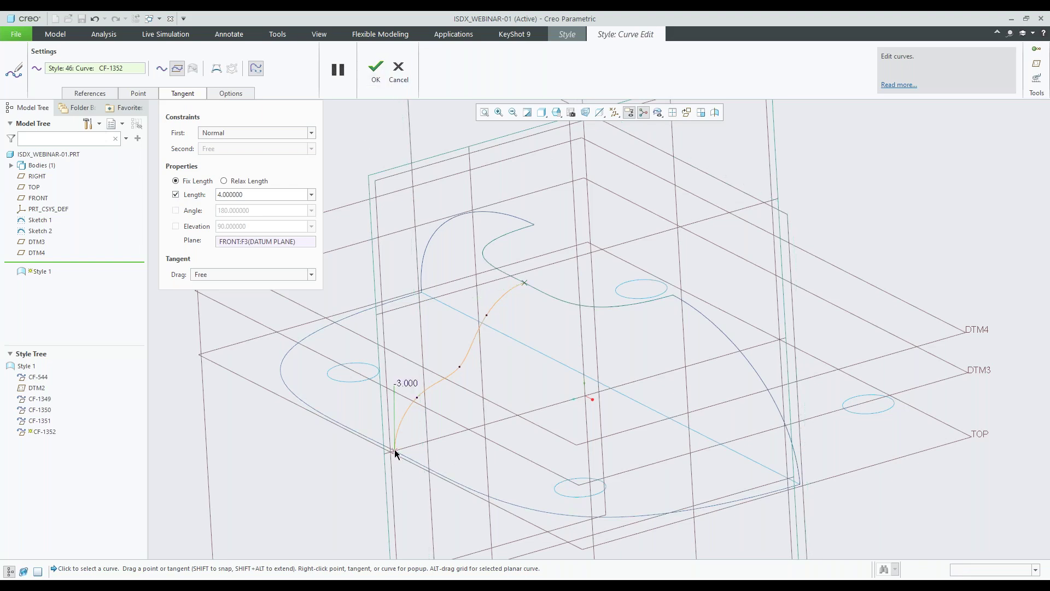
pyautogui.click(375, 68)
pyautogui.click(397, 60)
# Step: Try a tangent length of 7 at the planar curve's upper end and undo the change
pyautogui.click(494, 304)
pyautogui.doubleClick(493, 304)
pyautogui.moveTo(517, 290); pyautogui.dragTo(441, 268, button='middle')
pyautogui.scroll(-3, 520, 275)
pyautogui.doubleClick(444, 253)
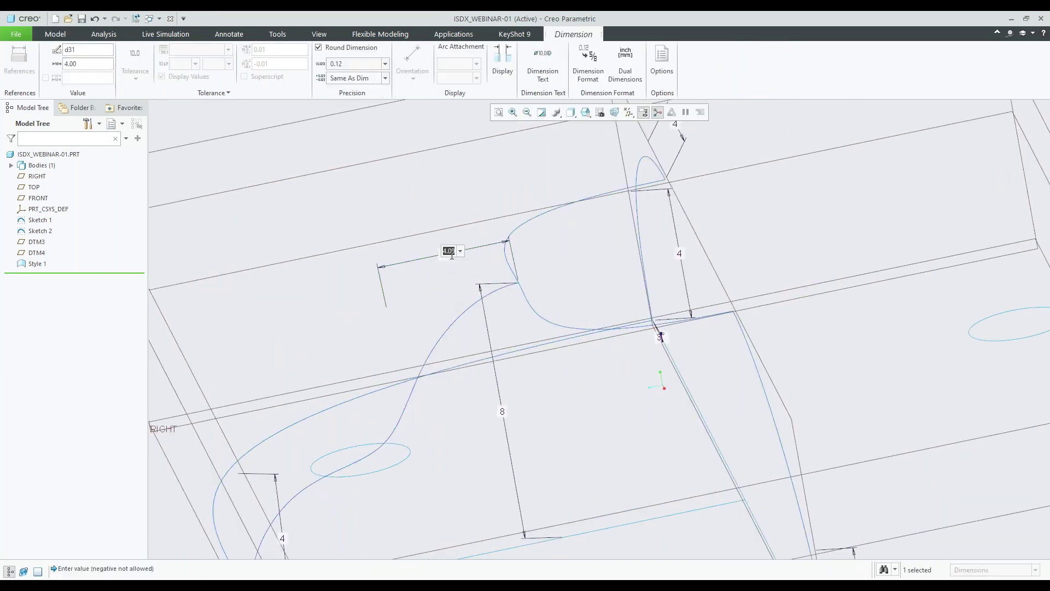
pyautogui.write('7')
pyautogui.press('Return')
pyautogui.doubleClick(465, 267)
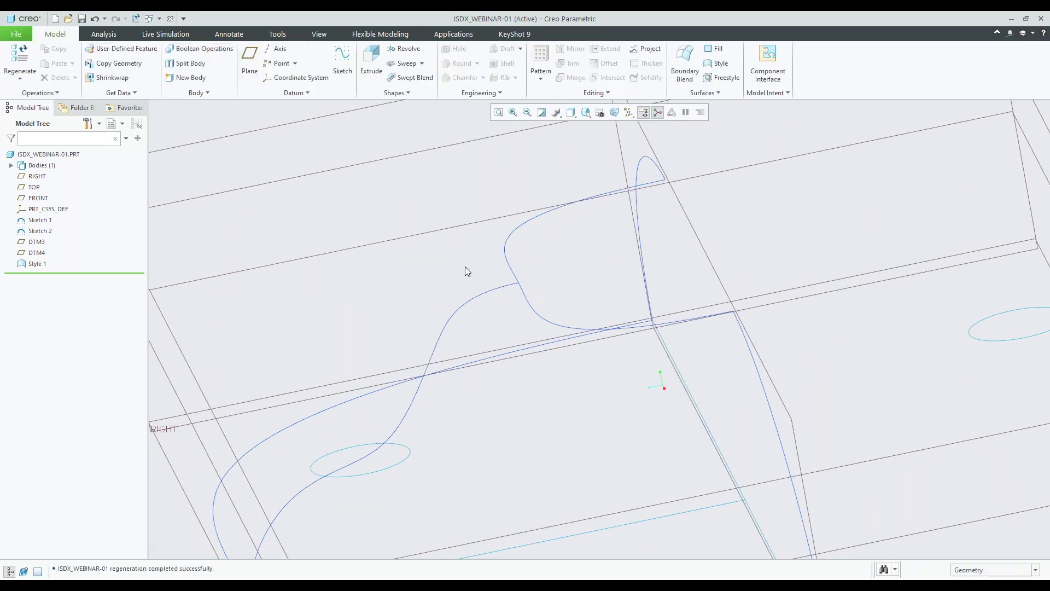
pyautogui.hotkey('ctrl', 'd')
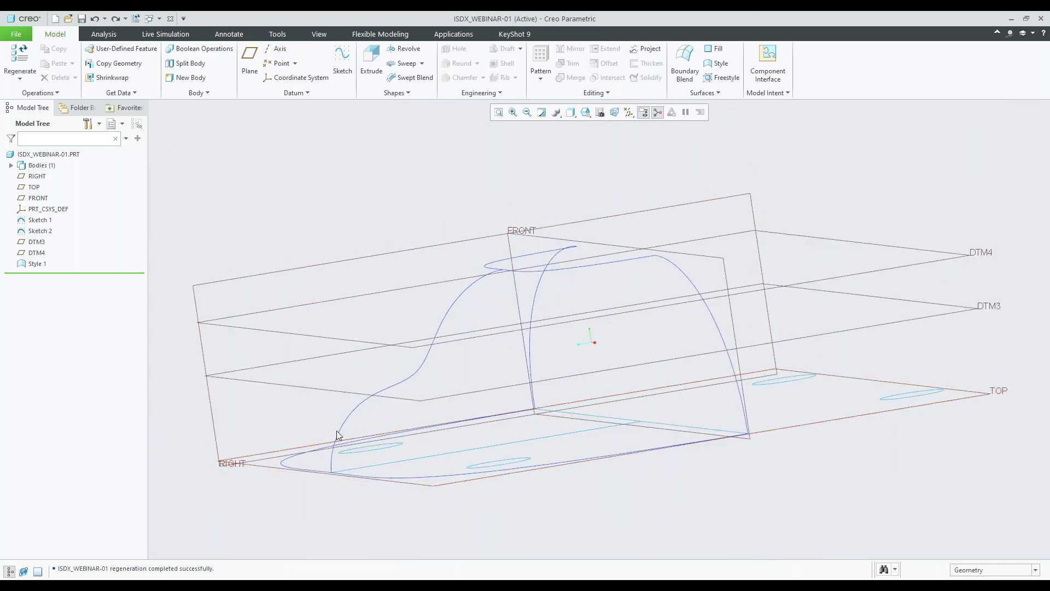
# Step: Try editing the draft angle dimension at the planar curve's lower end and undo the change
pyautogui.click(340, 433)
pyautogui.doubleClick(340, 435)
pyautogui.scroll(-5, 383, 476)
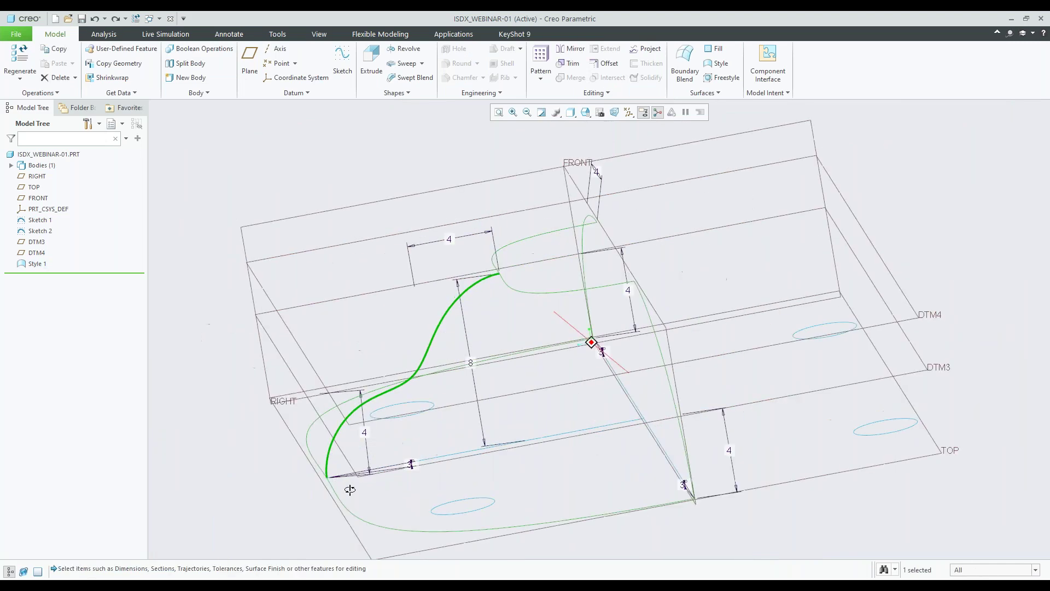
pyautogui.moveTo(386, 484); pyautogui.dragTo(320, 461, button='middle')
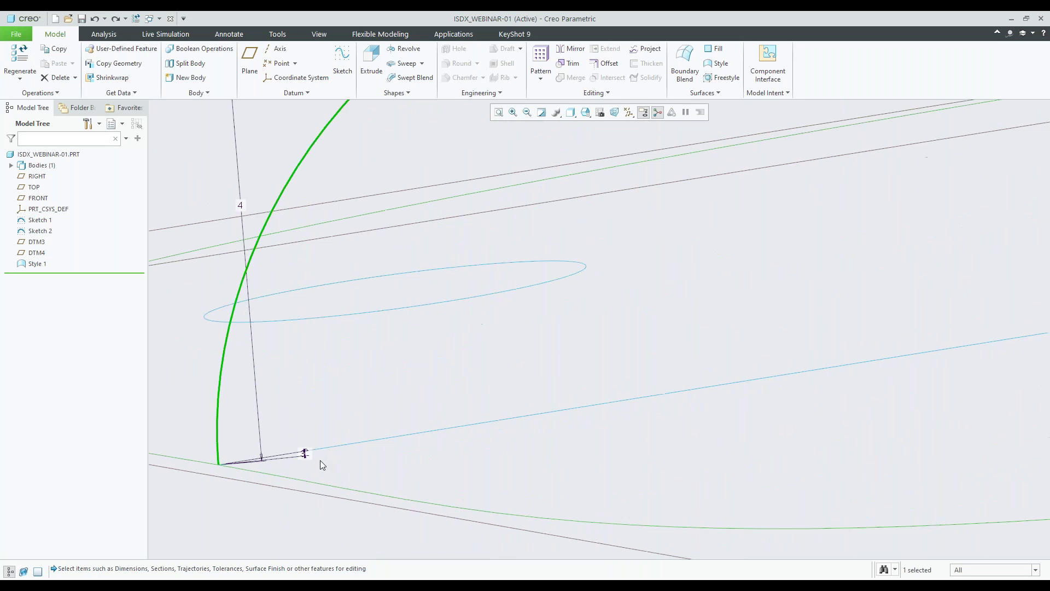
pyautogui.doubleClick(304, 453)
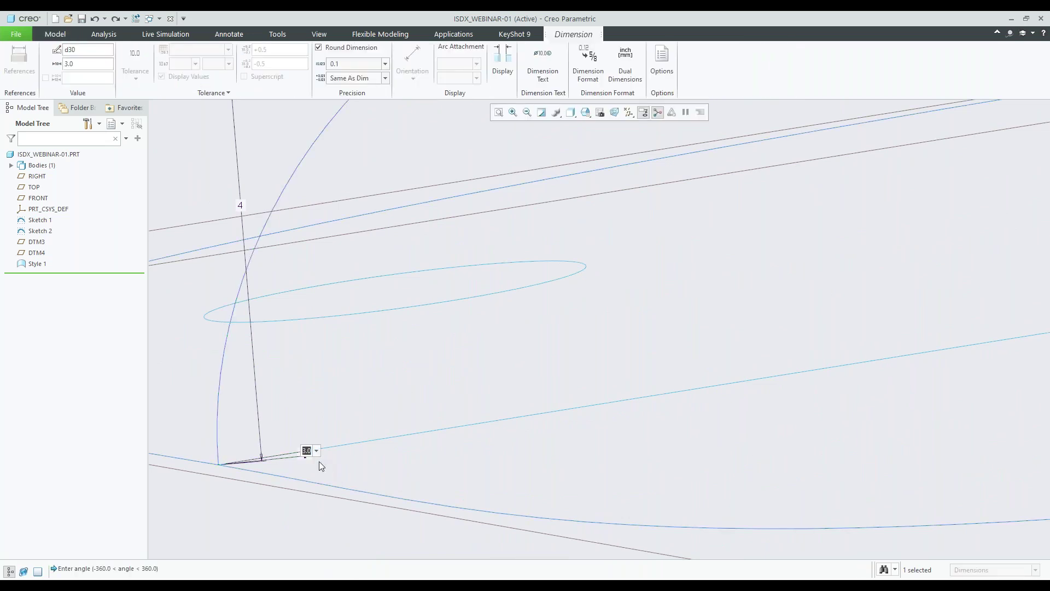
pyautogui.press('Return')
pyautogui.click(95, 19)
# Step: Open Style 1 for redefinition and turn off the display of datum planes
pyautogui.scroll(8, 561, 365)
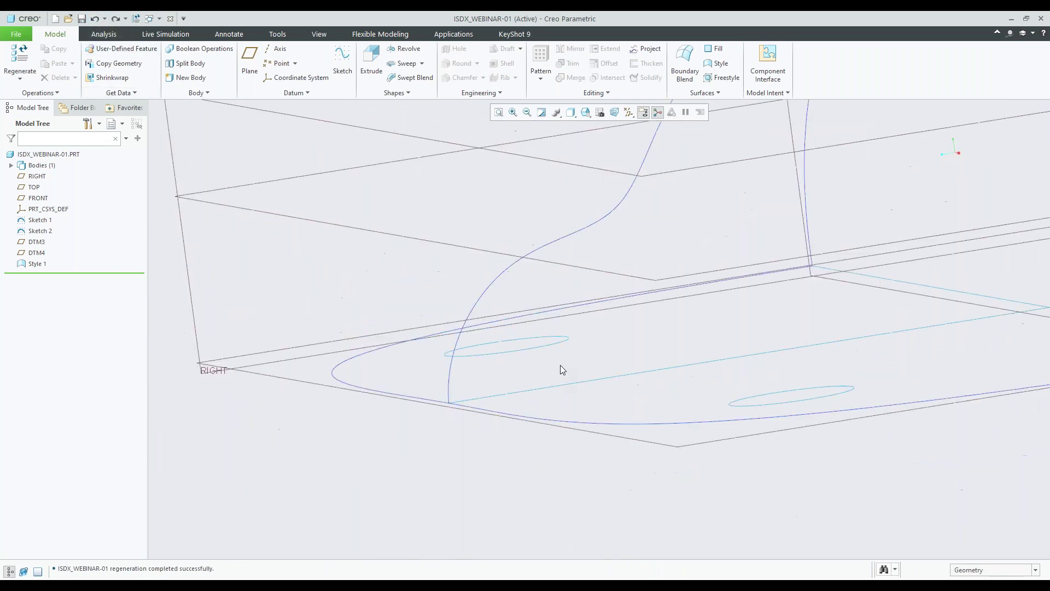
pyautogui.scroll(-3, 740, 309)
pyautogui.moveTo(740, 309); pyautogui.dragTo(668, 296, button='middle')
pyautogui.click(38, 264)
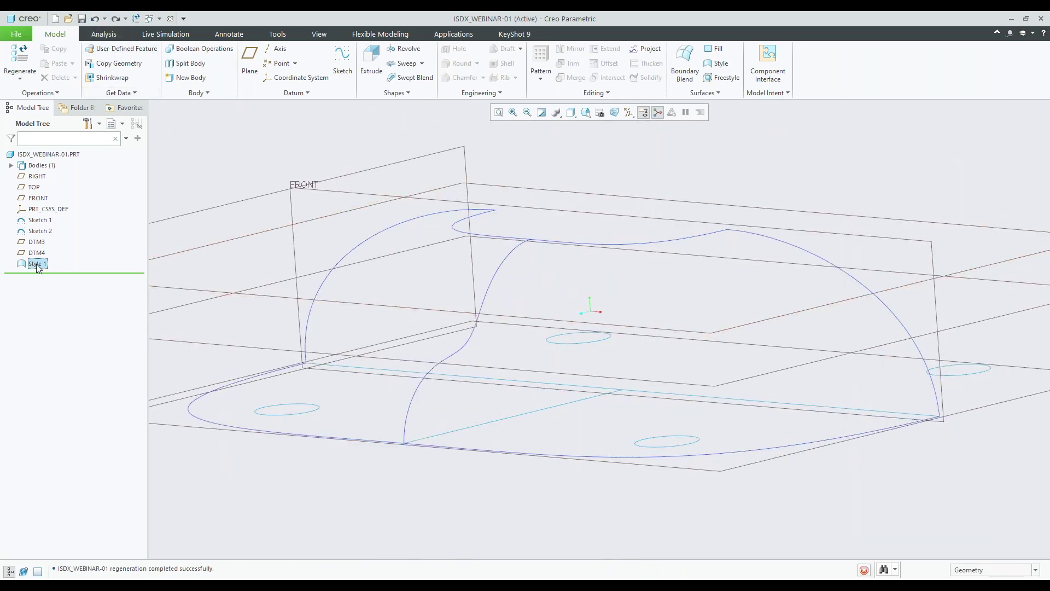
pyautogui.click(63, 202)
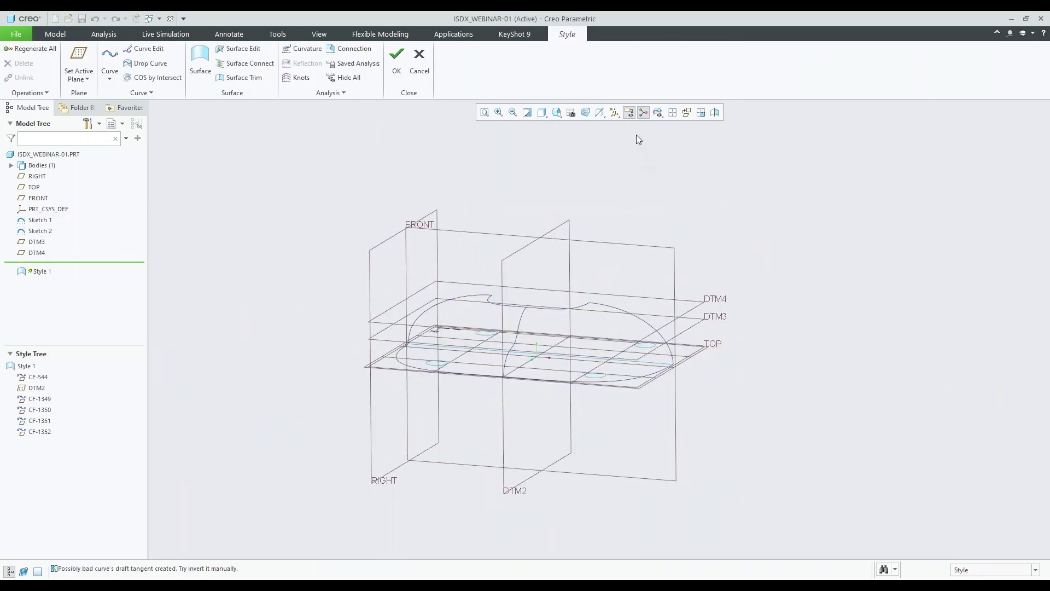
pyautogui.click(615, 115)
pyautogui.click(635, 174)
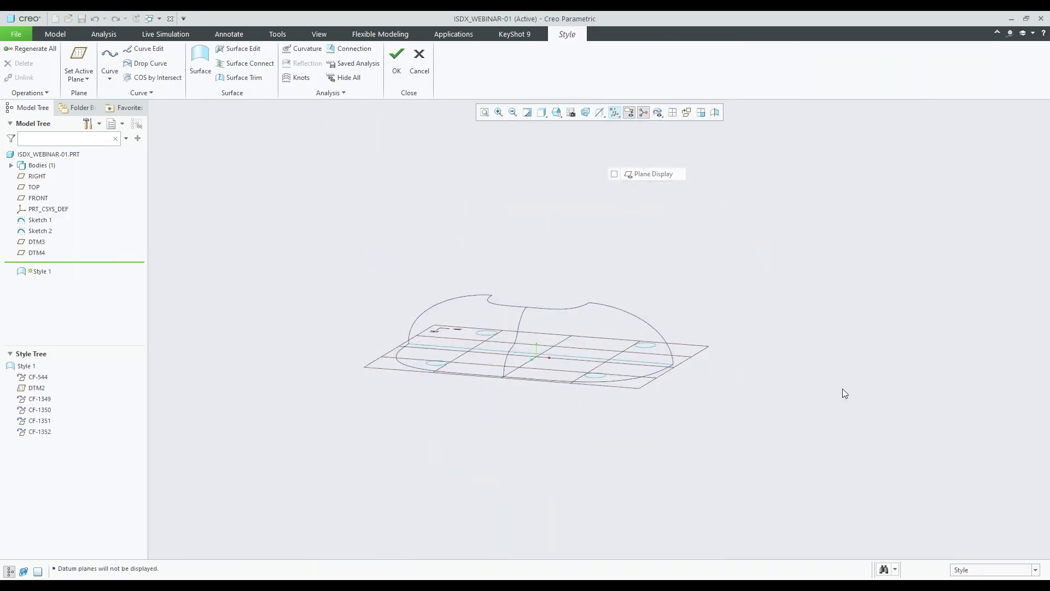
# Step: Create a free style curve snapped from the left upper side curve to the middle of the planar cross curve
pyautogui.scroll(-4, 389, 304)
pyautogui.moveTo(548, 362); pyautogui.dragTo(465, 378, button='middle')
pyautogui.scroll(4, 465, 378)
pyautogui.scroll(-3, 538, 395)
pyautogui.moveTo(537, 395); pyautogui.dragTo(556, 381, button='middle')
pyautogui.moveTo(366, 297); pyautogui.dragTo(416, 329, button='middle')
pyautogui.click(114, 70)
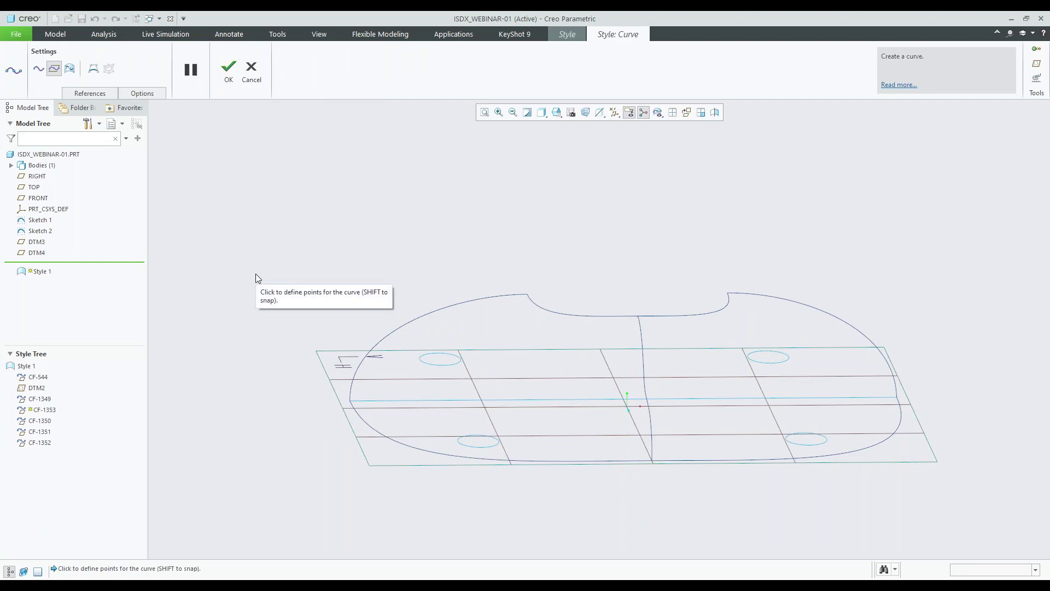
pyautogui.moveTo(317, 271); pyautogui.dragTo(295, 262, button='middle')
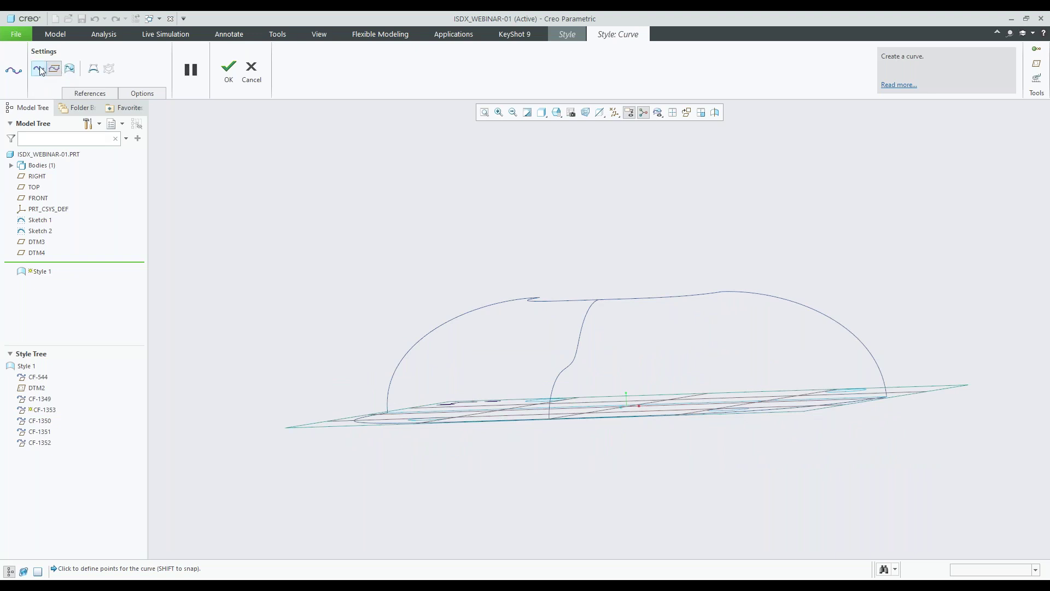
pyautogui.click(40, 69)
pyautogui.moveTo(359, 344); pyautogui.dragTo(409, 357, button='middle')
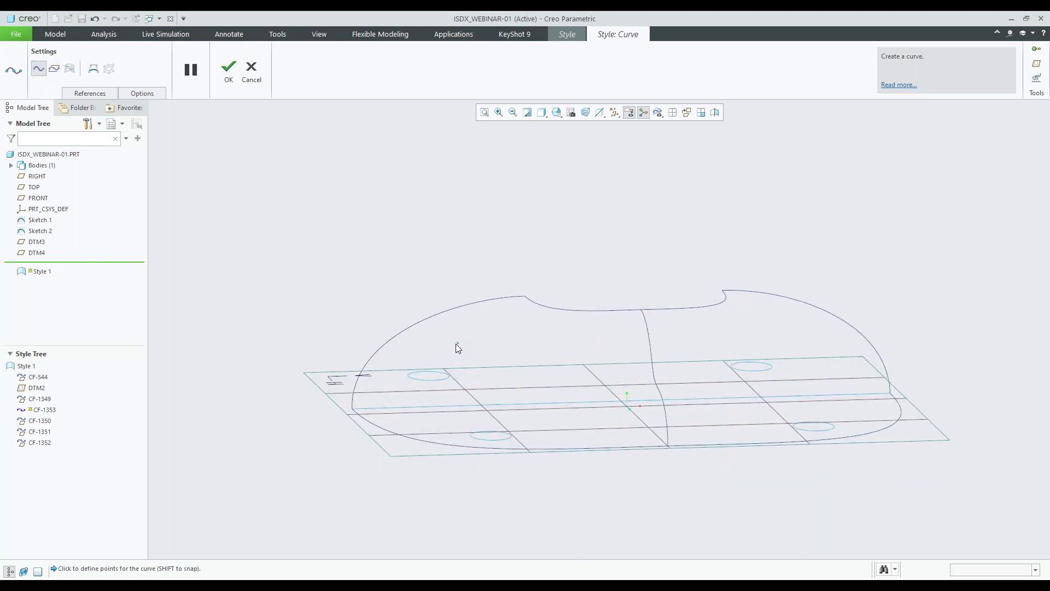
pyautogui.click(407, 329)
pyautogui.click(767, 347)
pyautogui.hotkey('ctrl', 'z')
pyautogui.moveTo(738, 349); pyautogui.dragTo(682, 335, button='middle')
# Step: Edit the new free curve and make its tangent at the side-curve end normal to the FRONT plane
pyautogui.rightClick(504, 343)
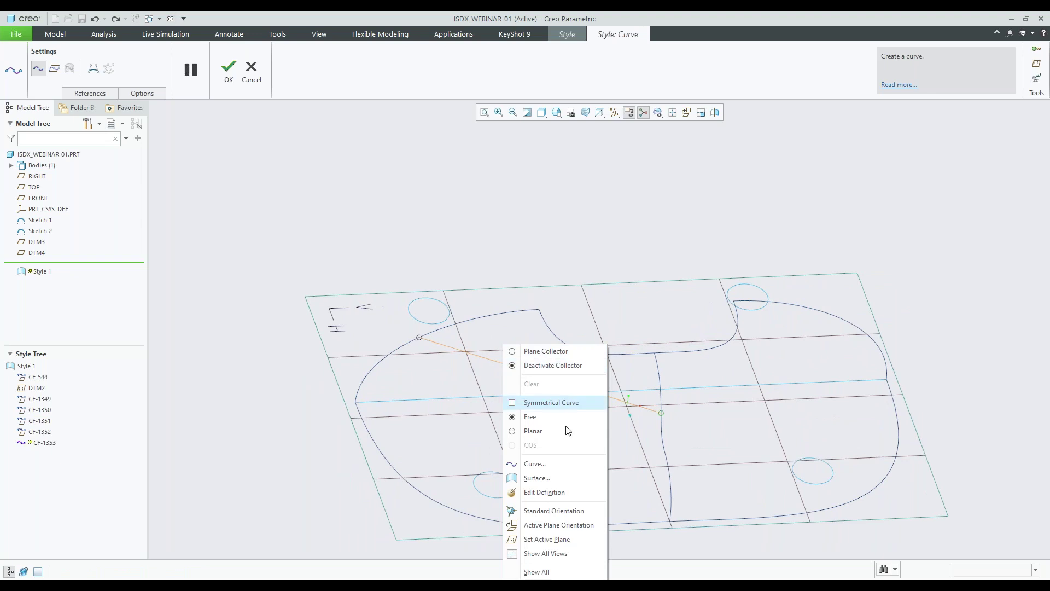
pyautogui.click(563, 492)
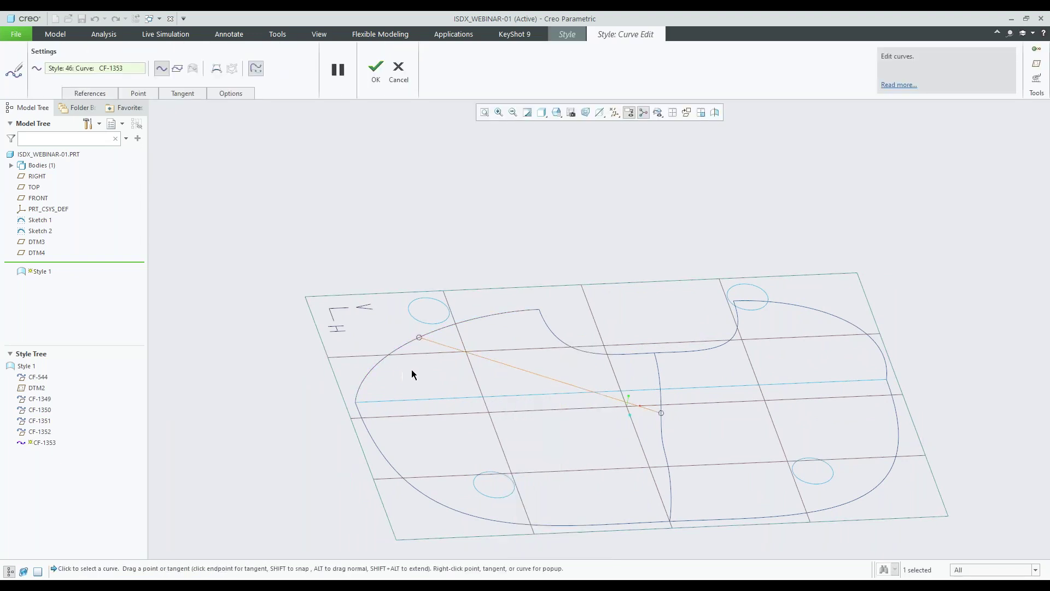
pyautogui.click(418, 338)
pyautogui.rightClick(448, 351)
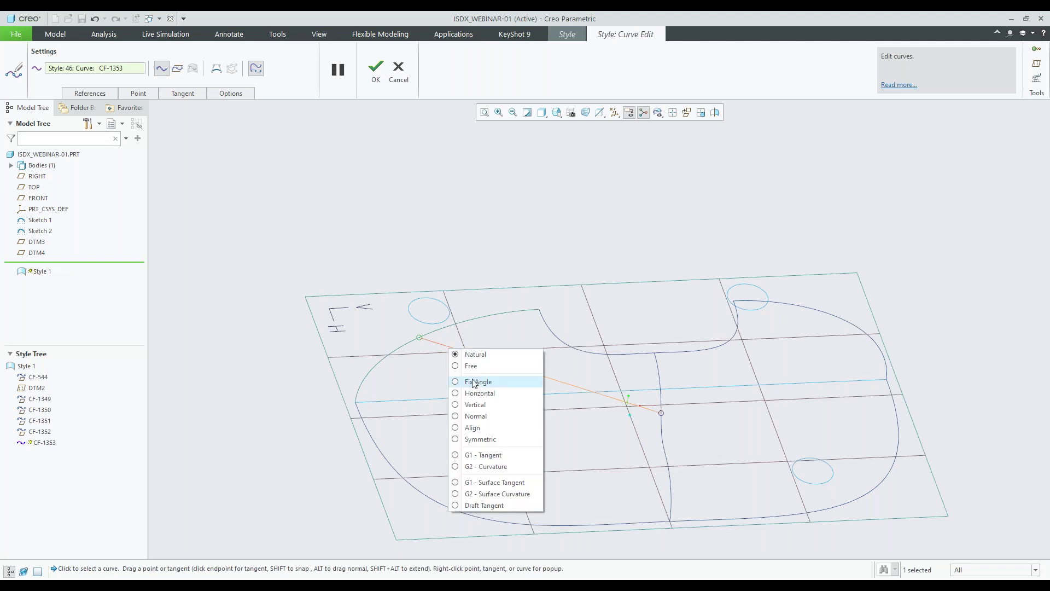
pyautogui.click(475, 416)
pyautogui.scroll(3, 473, 410)
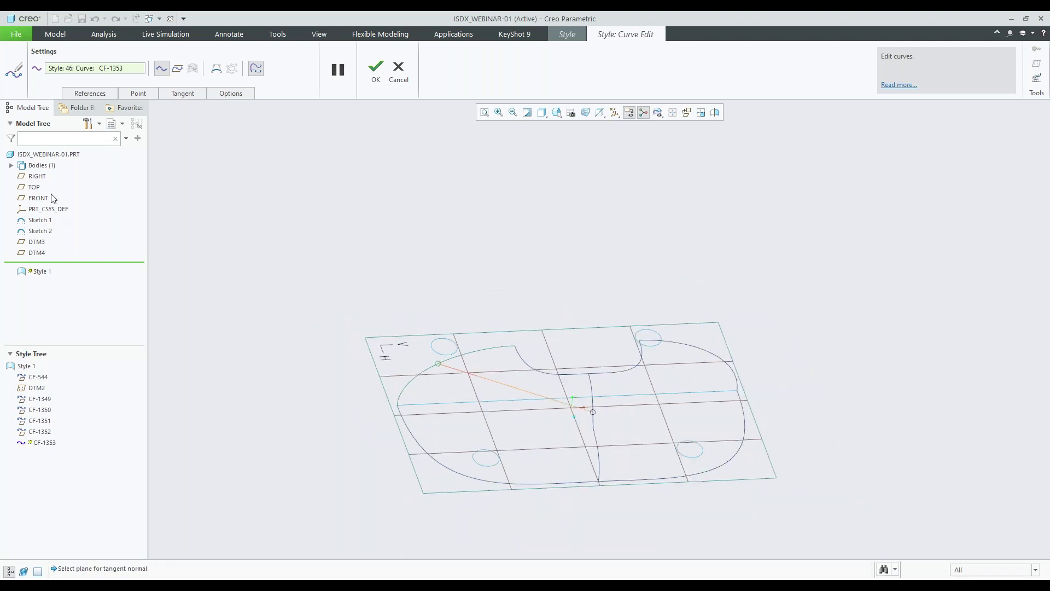
pyautogui.click(38, 198)
pyautogui.moveTo(407, 358); pyautogui.dragTo(401, 382, button='middle')
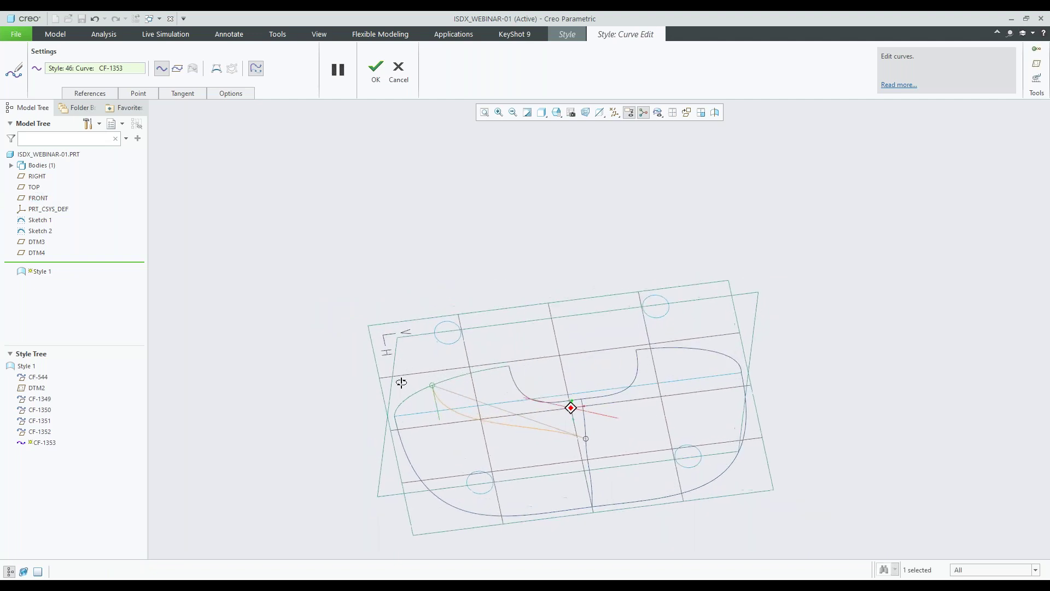
# Step: Fix the tangent length at the curve's side-curve end to 4 and expose it as a dimension
pyautogui.click(181, 94)
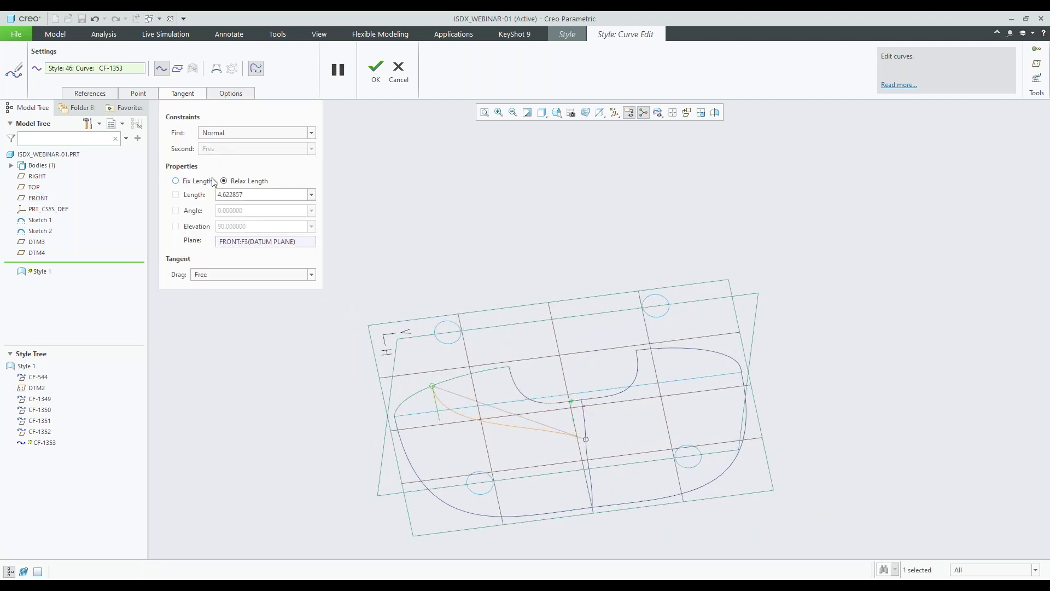
pyautogui.click(175, 181)
pyautogui.doubleClick(230, 195)
pyautogui.write('4.000000')
pyautogui.click(175, 195)
# Step: Make the free curve's tangent at the planar cross curve normal to the RIGHT plane
pyautogui.click(586, 438)
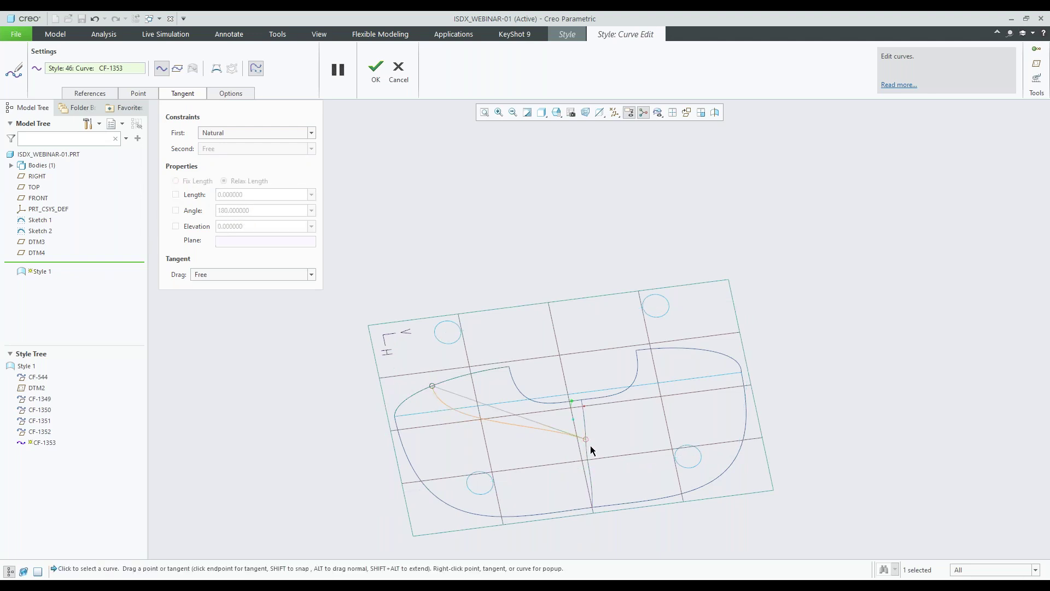
pyautogui.scroll(4, 586, 450)
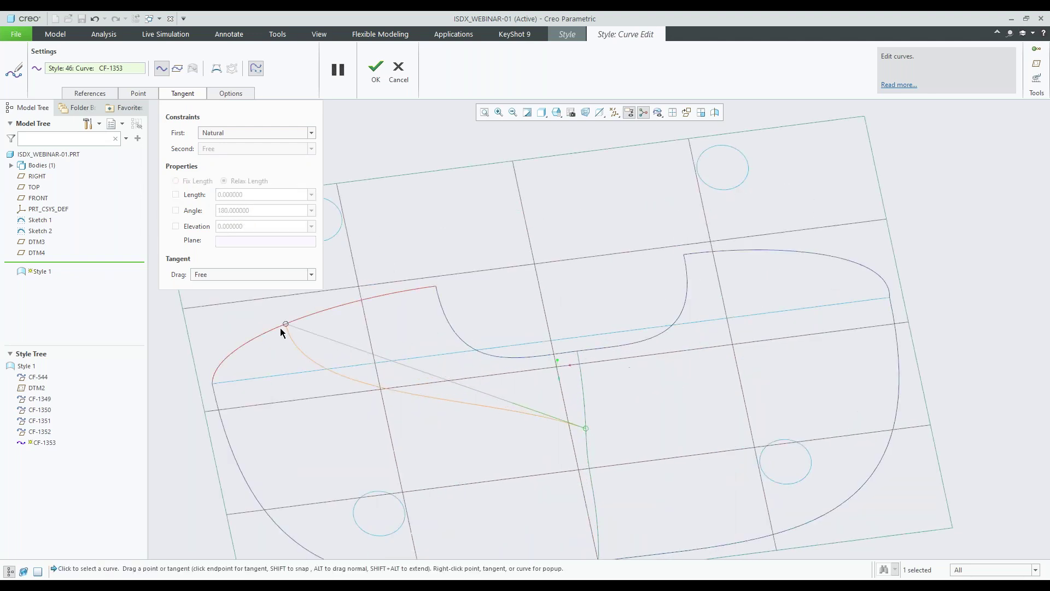
pyautogui.scroll(-2, 576, 306)
pyautogui.click(312, 133)
pyautogui.click(533, 412)
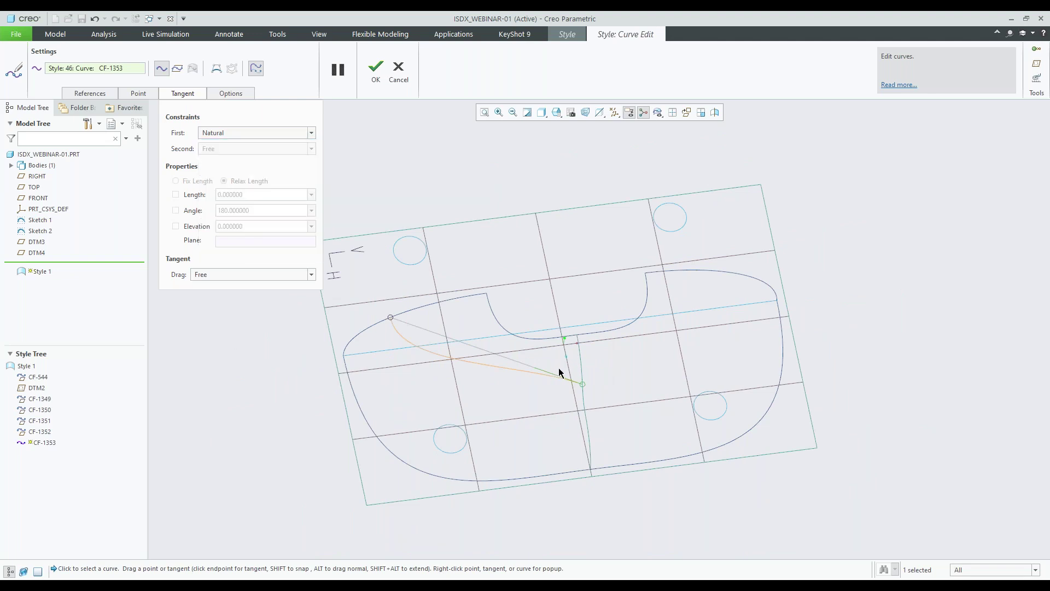
pyautogui.rightClick(553, 374)
pyautogui.click(247, 115)
pyautogui.click(312, 133)
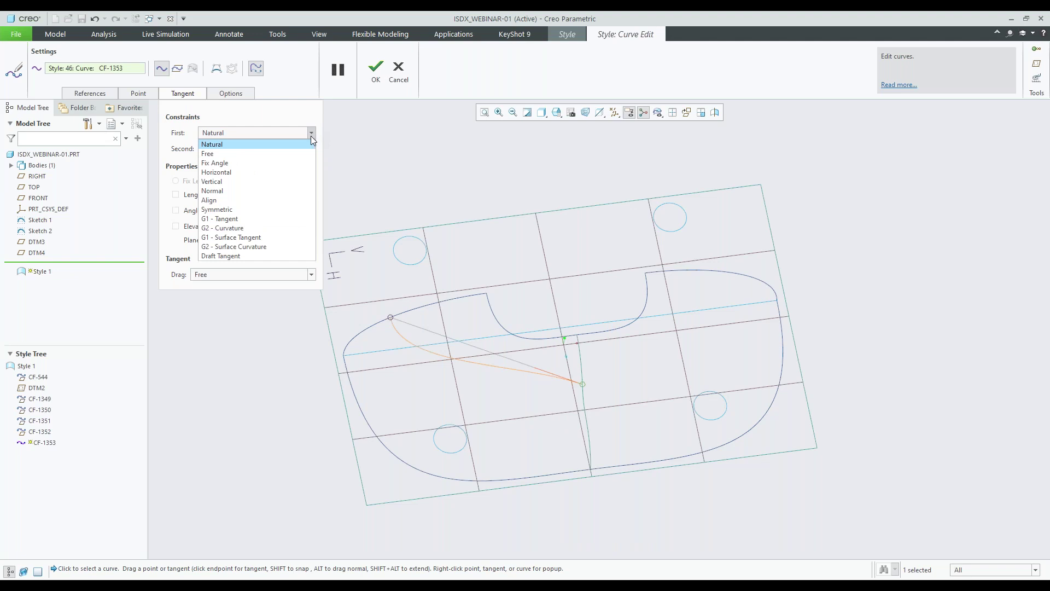
pyautogui.click(248, 189)
pyautogui.scroll(-3, 549, 330)
pyautogui.moveTo(549, 330); pyautogui.dragTo(581, 372, button='middle')
pyautogui.click(38, 180)
pyautogui.scroll(3, 581, 373)
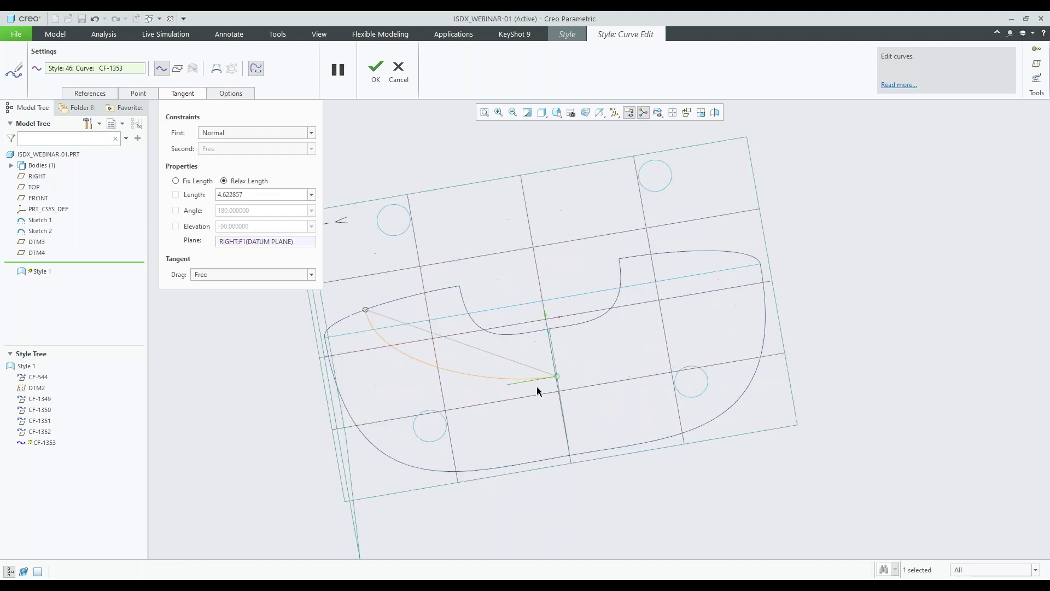
# Step: Fix the tangent length at the cross-curve end to 4 and accept the curve edits
pyautogui.click(175, 180)
pyautogui.write('4.000000')
pyautogui.click(185, 93)
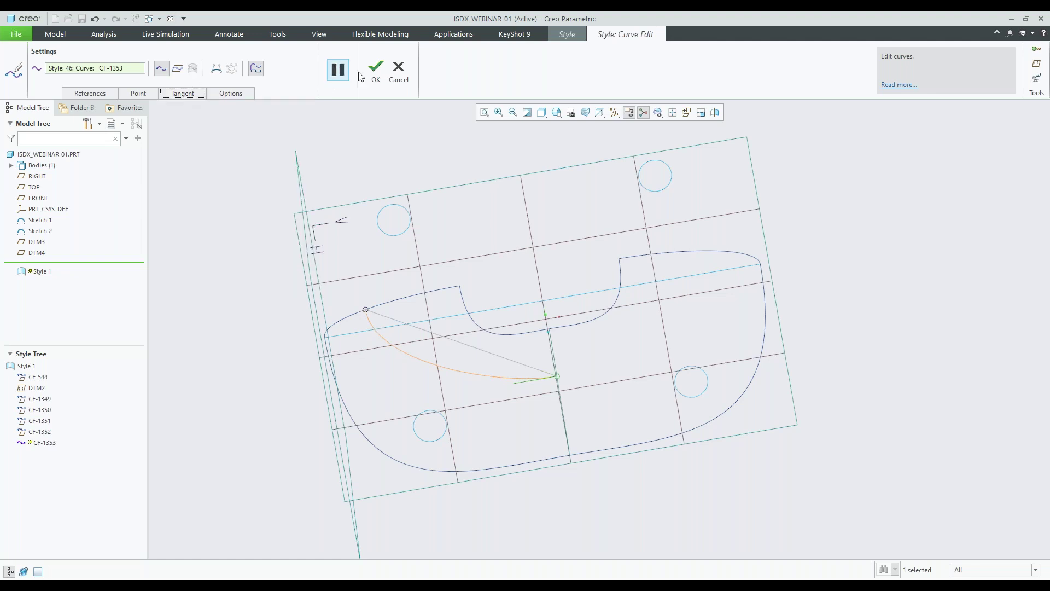
pyautogui.click(375, 68)
# Step: Create a second free curve from the first curve's end on the cross curve to the right upper side curve
pyautogui.moveTo(582, 285); pyautogui.dragTo(507, 279, button='middle')
pyautogui.scroll(-3, 569, 318)
pyautogui.moveTo(569, 318)
pyautogui.mouseDown(button='middle')
pyautogui.moveTo(553, 274)
pyautogui.moveTo(539, 296)
pyautogui.mouseUp(button='middle')
pyautogui.click(109, 60)
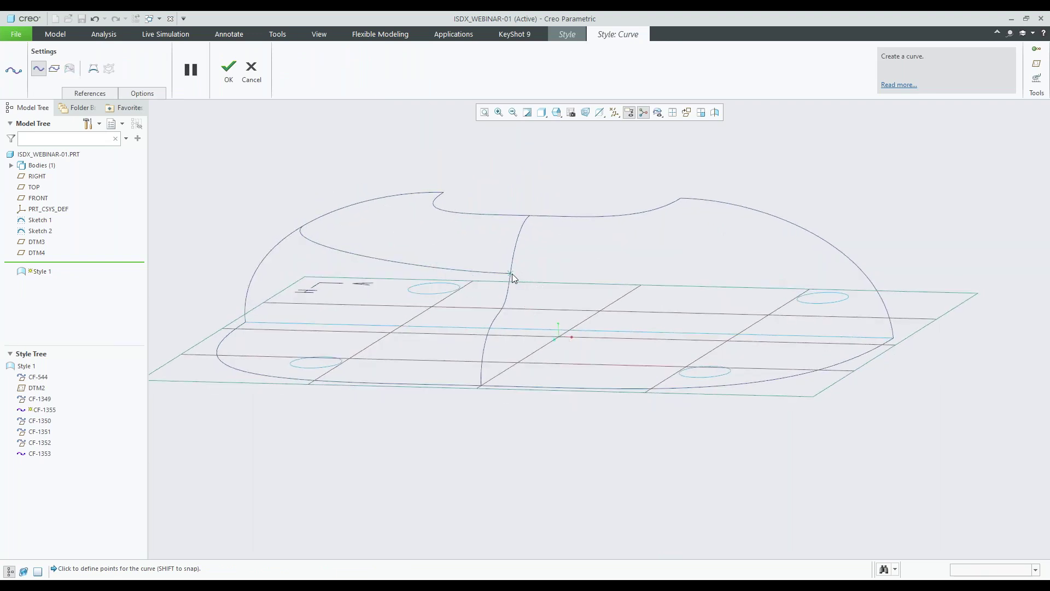
pyautogui.moveTo(637, 290); pyautogui.dragTo(616, 410, button='middle')
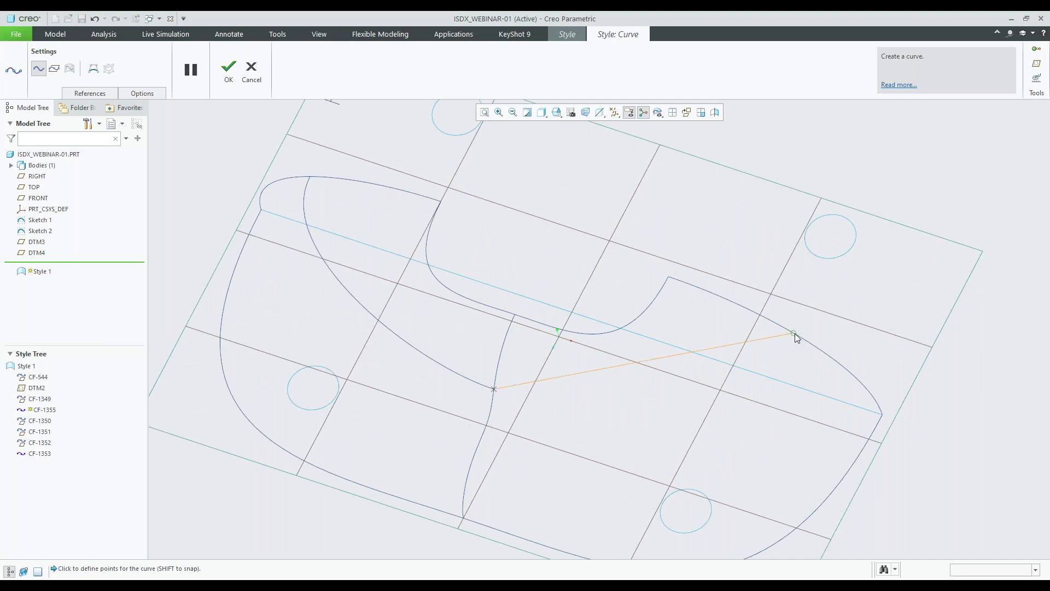
pyautogui.moveTo(785, 354)
pyautogui.mouseDown(button='middle')
pyautogui.moveTo(738, 359)
pyautogui.moveTo(748, 333)
pyautogui.moveTo(773, 347)
pyautogui.moveTo(669, 333)
pyautogui.mouseUp(button='middle')
# Step: Edit the second free curve and make its inner end G1 tangent to the first free curve
pyautogui.rightClick(669, 332)
pyautogui.click(710, 481)
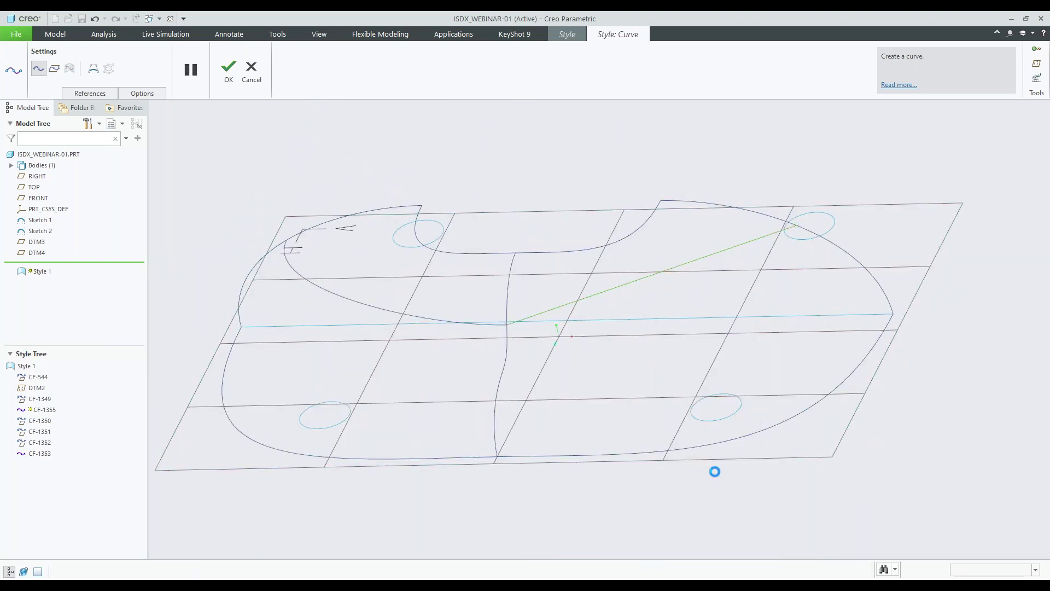
pyautogui.moveTo(520, 303); pyautogui.dragTo(551, 350, button='middle')
pyautogui.scroll(4, 550, 350)
pyautogui.scroll(-4, 530, 354)
pyautogui.scroll(-2, 524, 399)
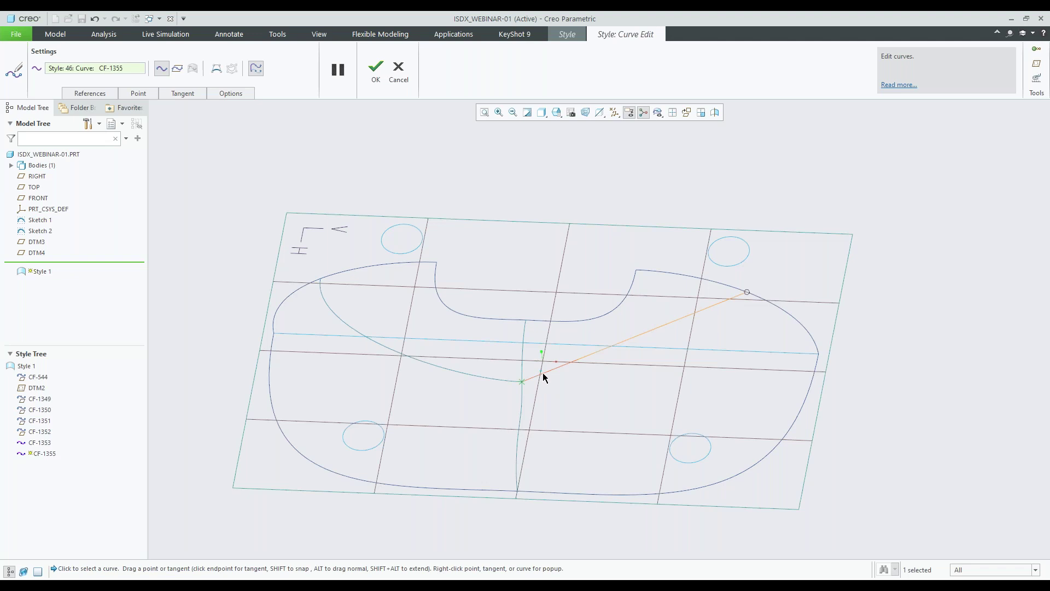
pyautogui.rightClick(542, 373)
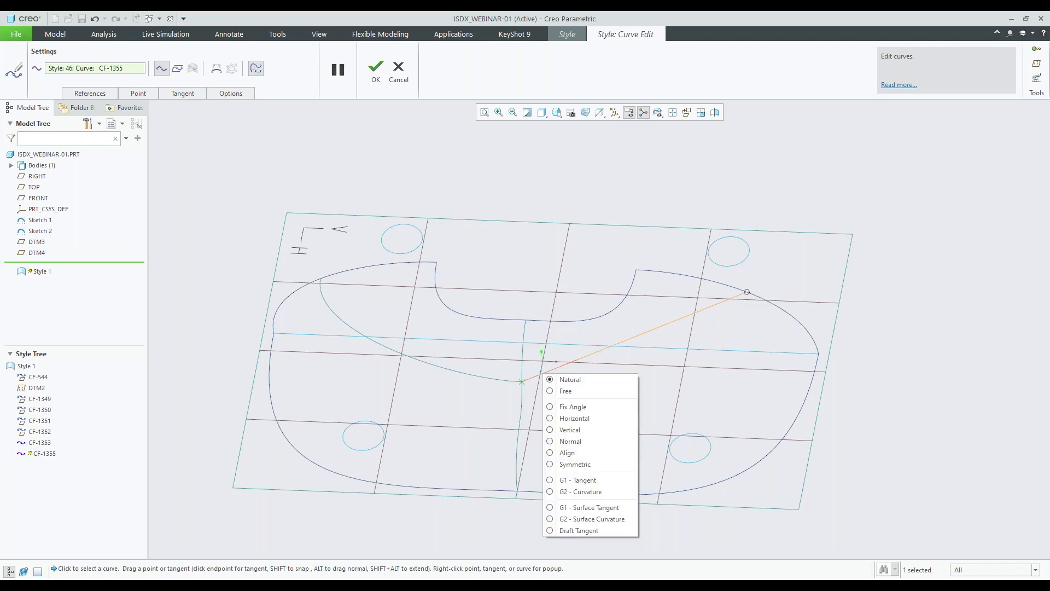
pyautogui.click(578, 480)
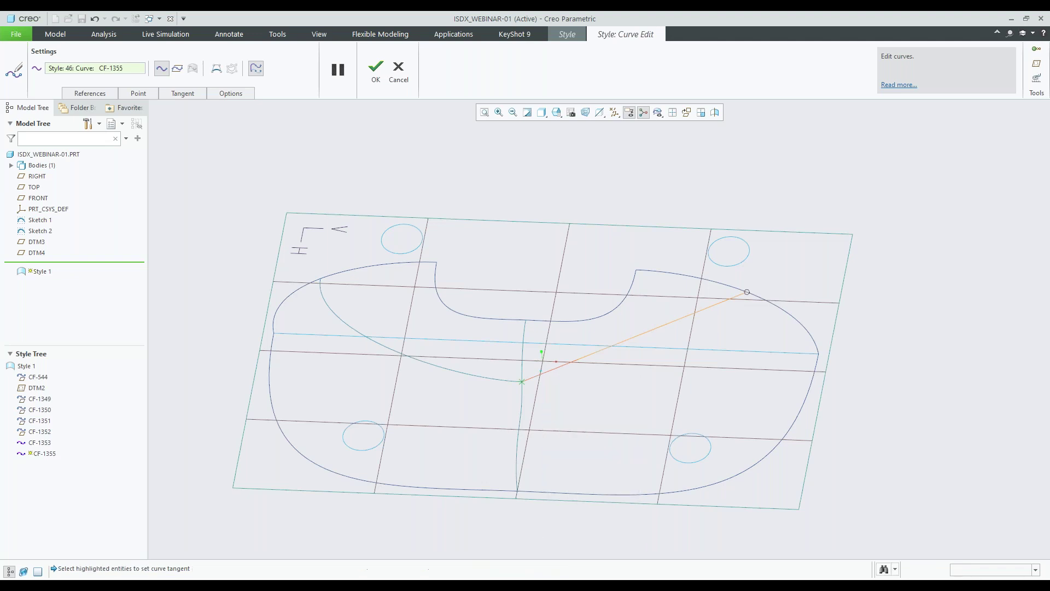
pyautogui.click(497, 382)
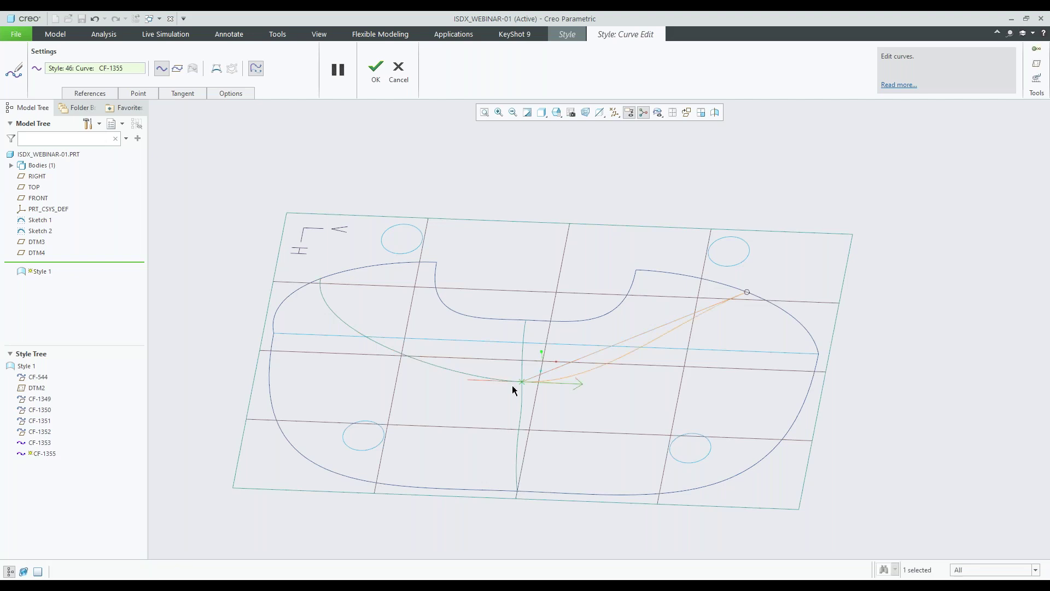
# Step: Flip the G1 connection at the shared point so the second curve leads the first, and lengthen the tangent
pyautogui.scroll(3, 561, 398)
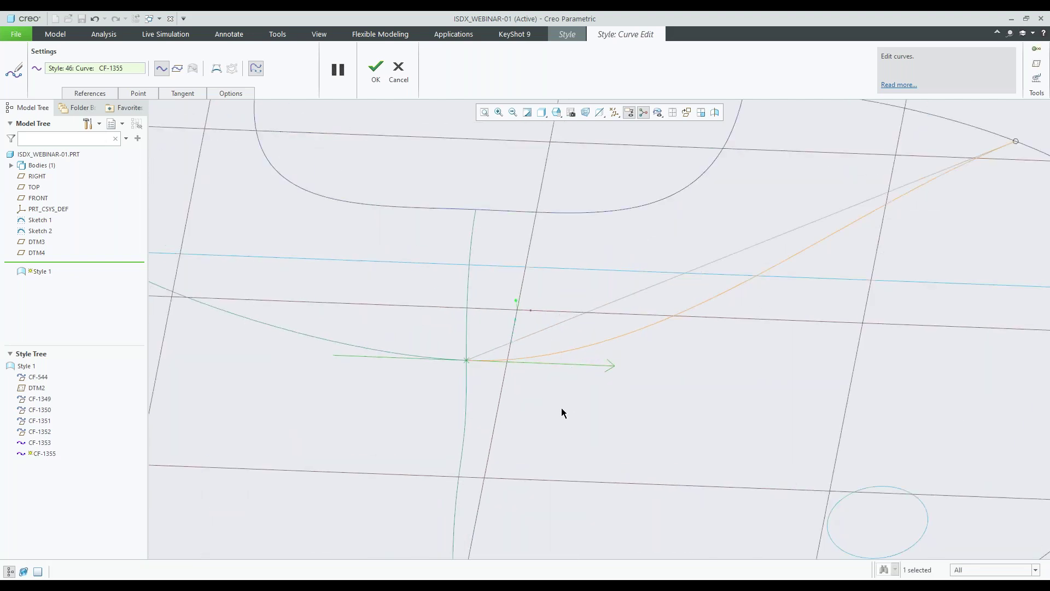
pyautogui.scroll(-3, 564, 402)
pyautogui.moveTo(564, 386)
pyautogui.mouseDown()
pyautogui.moveTo(654, 401)
pyautogui.moveTo(553, 389)
pyautogui.moveTo(568, 387)
pyautogui.mouseUp()
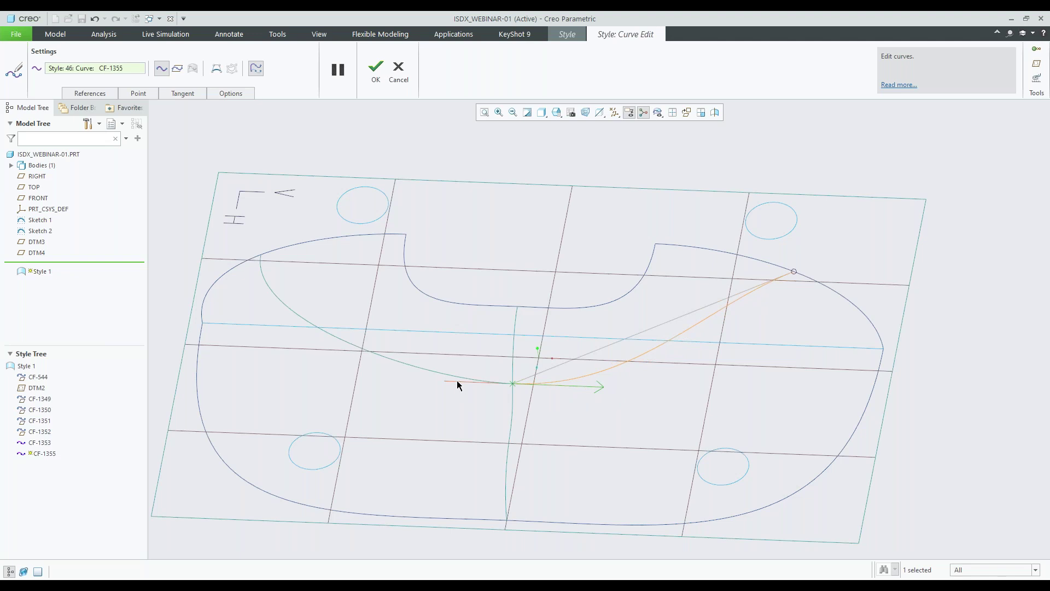
pyautogui.moveTo(458, 381); pyautogui.dragTo(404, 373)
# Step: Make the second curve's tangent at the right side curve normal to the FRONT plane
pyautogui.moveTo(808, 316); pyautogui.dragTo(677, 356, button='middle')
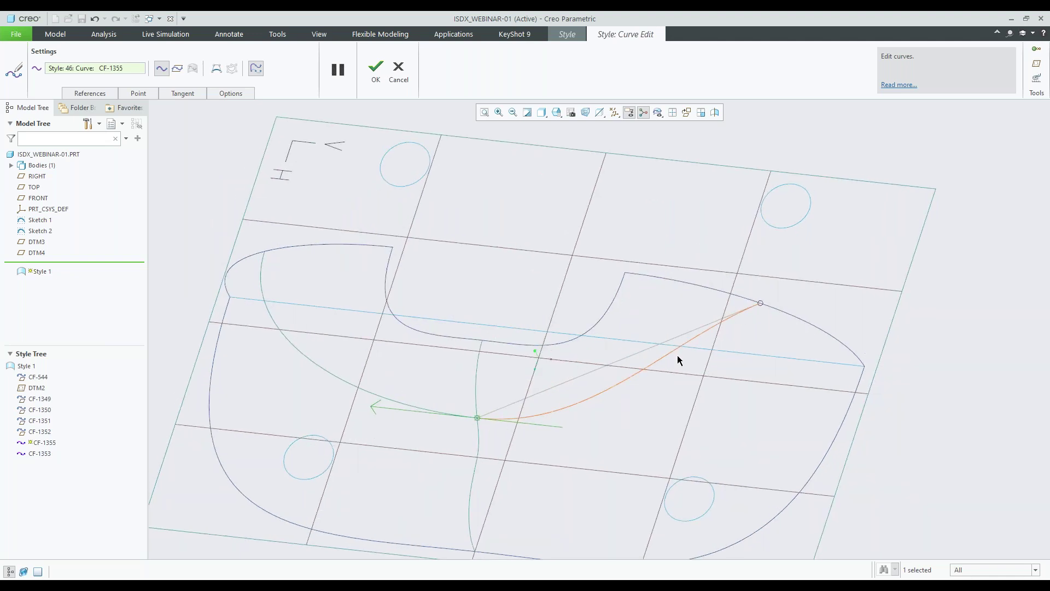
pyautogui.click(760, 302)
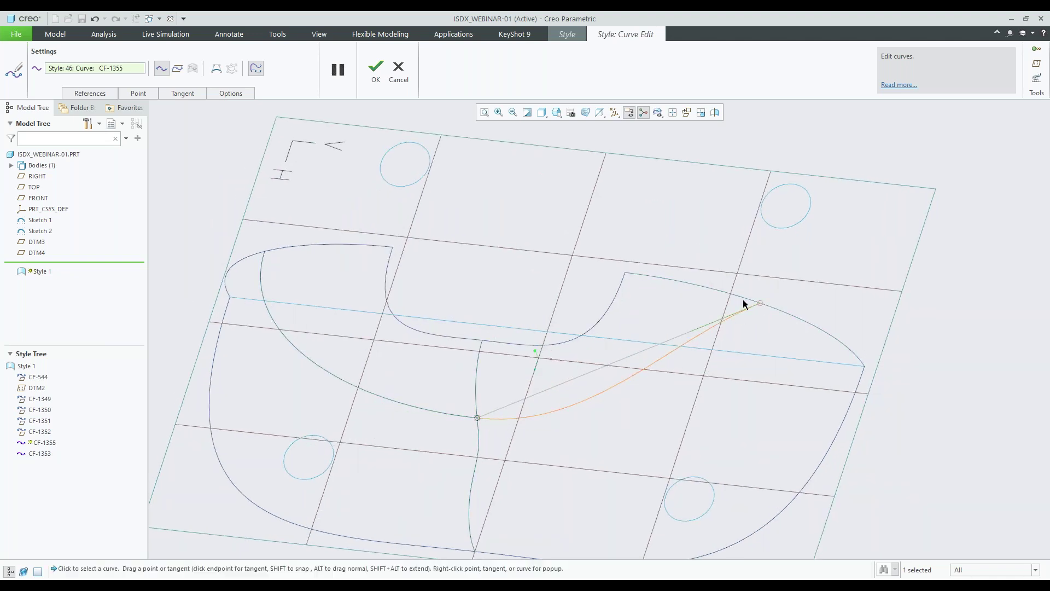
pyautogui.click(182, 93)
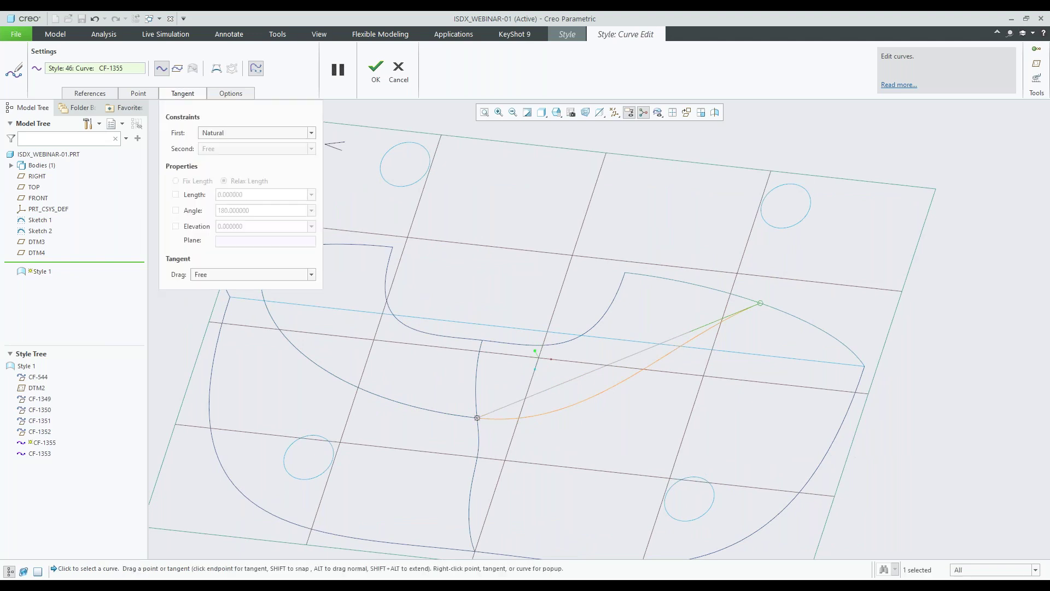
pyautogui.click(312, 132)
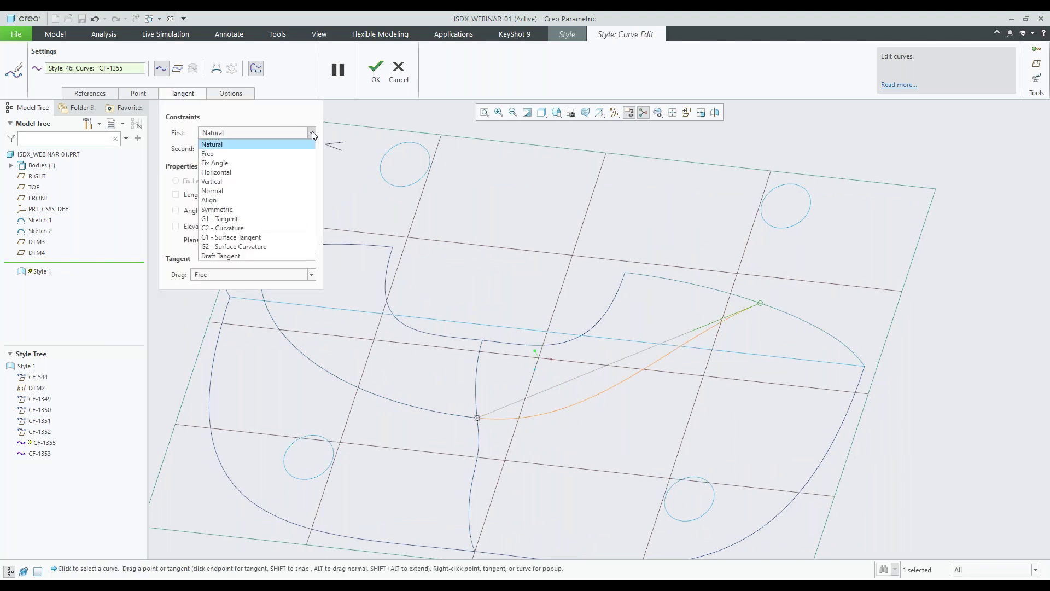
pyautogui.click(236, 191)
pyautogui.click(38, 198)
pyautogui.moveTo(684, 279)
pyautogui.mouseDown(button='middle')
pyautogui.moveTo(718, 301)
pyautogui.moveTo(701, 314)
pyautogui.mouseUp(button='middle')
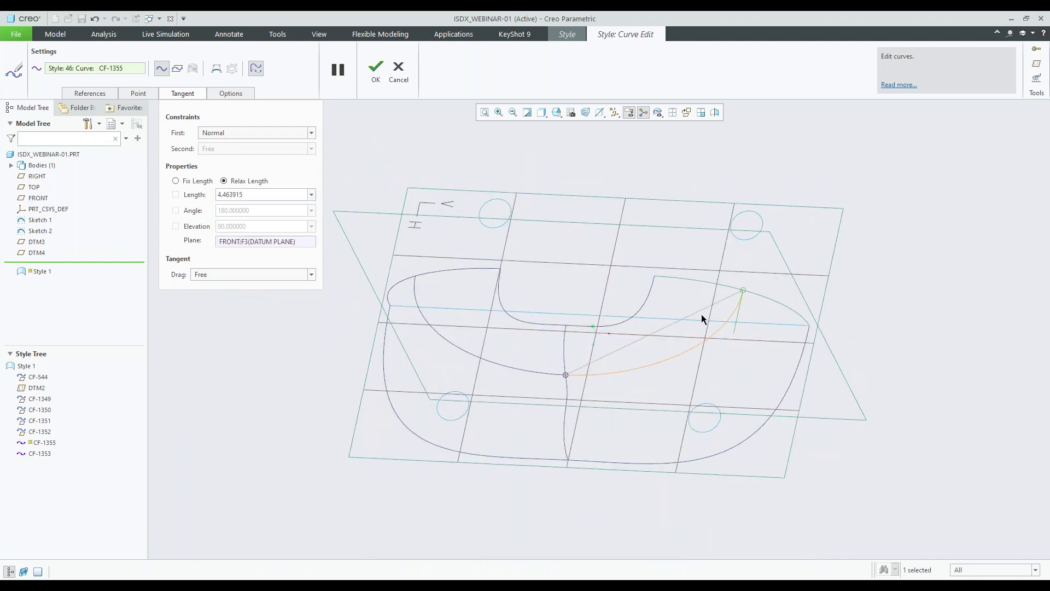
# Step: Combine the two free curves into one curve at their shared point on the planar cross curve
pyautogui.moveTo(548, 291)
pyautogui.mouseDown(button='middle')
pyautogui.moveTo(592, 411)
pyautogui.moveTo(579, 382)
pyautogui.moveTo(578, 317)
pyautogui.moveTo(613, 377)
pyautogui.mouseUp(button='middle')
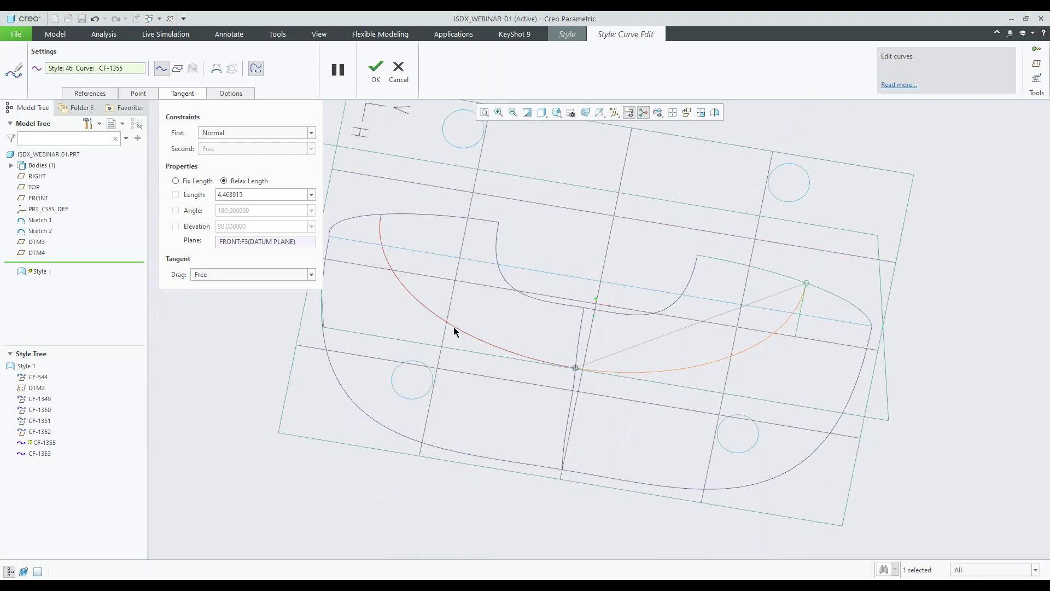
pyautogui.click(575, 368)
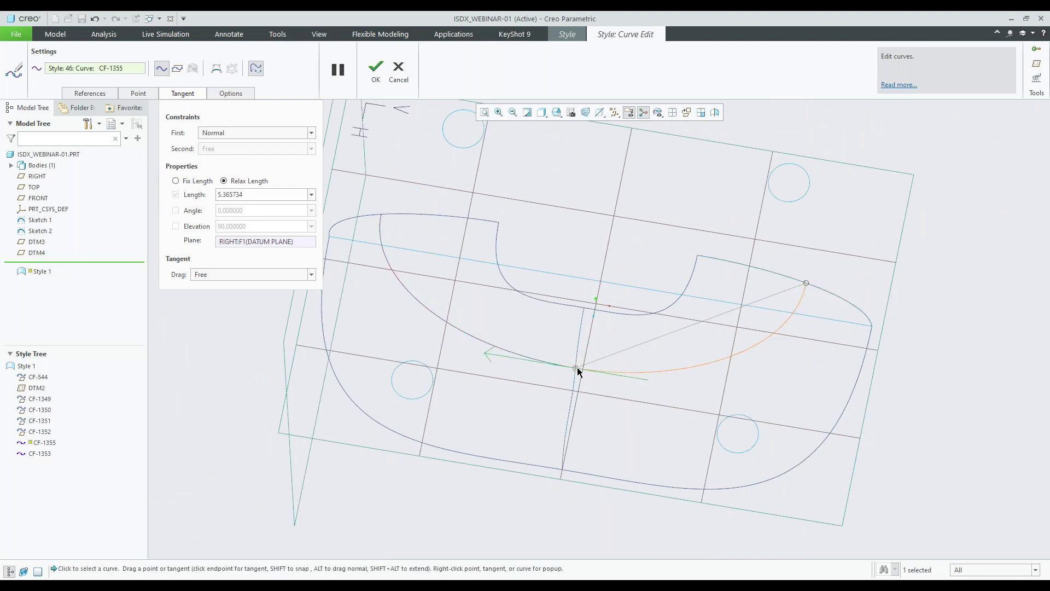
pyautogui.rightClick(576, 367)
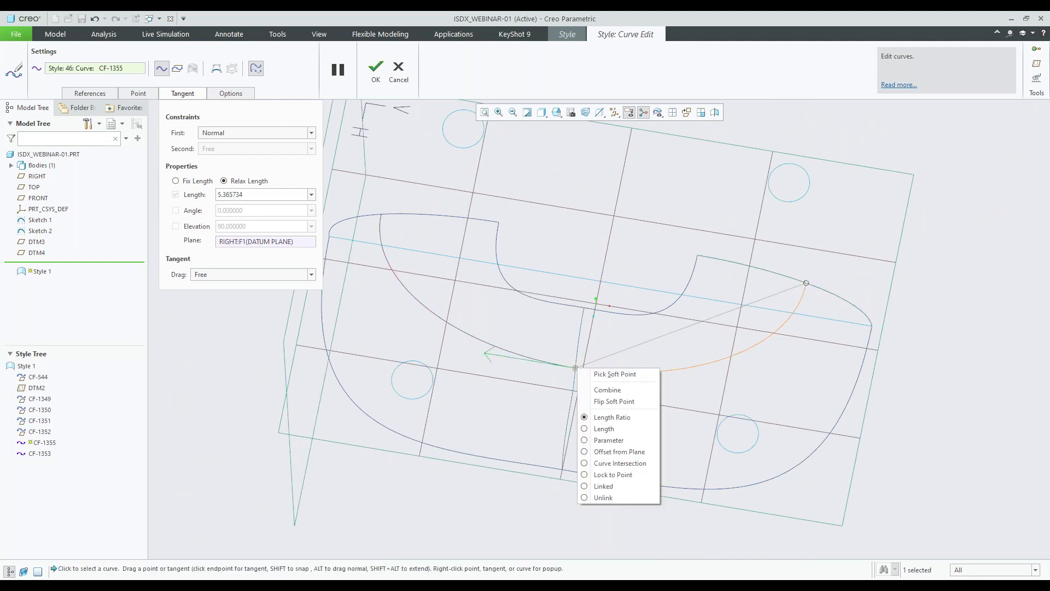
pyautogui.click(607, 389)
pyautogui.moveTo(612, 363)
pyautogui.mouseDown(button='middle')
pyautogui.moveTo(605, 284)
pyautogui.moveTo(593, 352)
pyautogui.moveTo(559, 387)
pyautogui.mouseUp(button='middle')
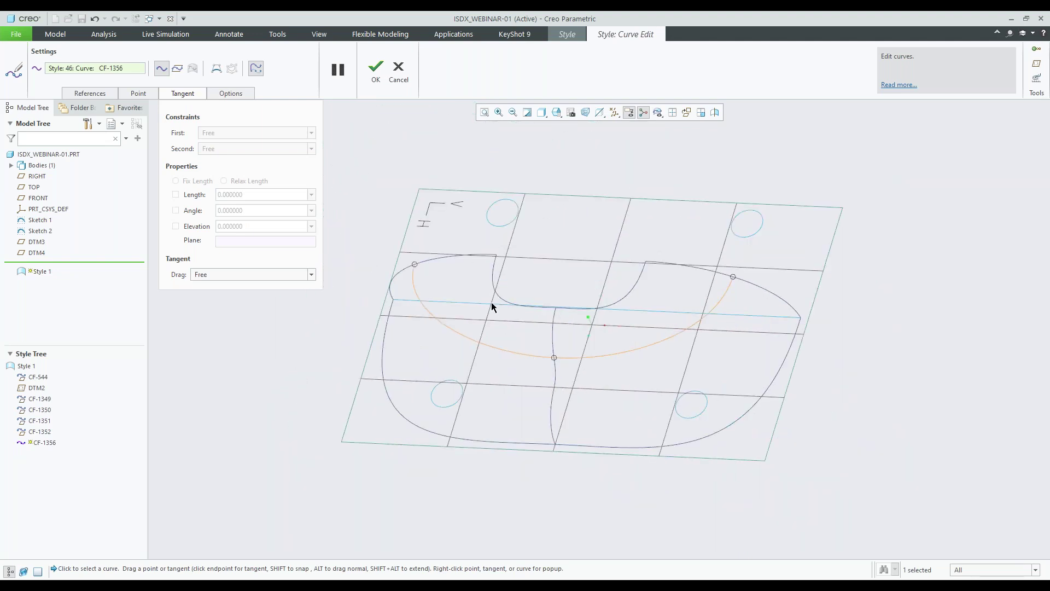
pyautogui.scroll(3, 445, 271)
pyautogui.moveTo(467, 240); pyautogui.dragTo(523, 377, button='middle')
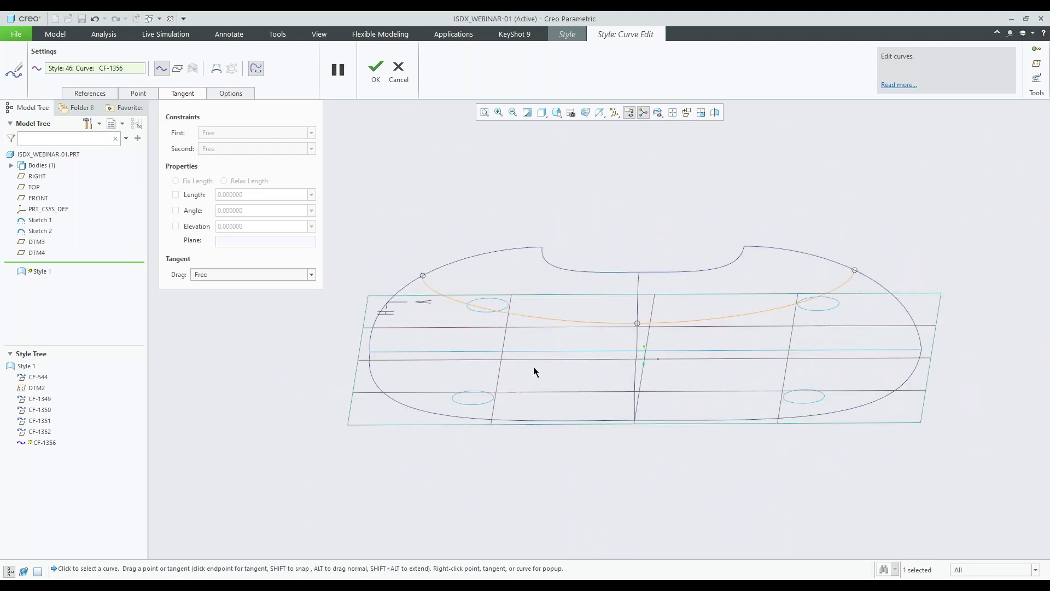
pyautogui.scroll(3, 577, 398)
pyautogui.scroll(-4, 463, 346)
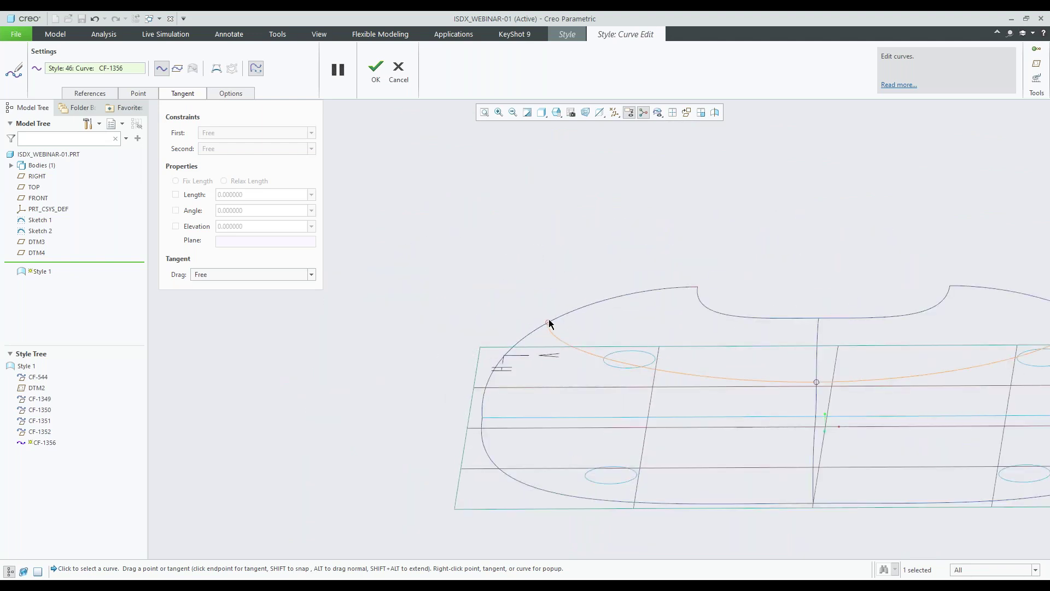
# Step: Set the tangent length to 7 at both ends of the combined free curve
pyautogui.click(549, 322)
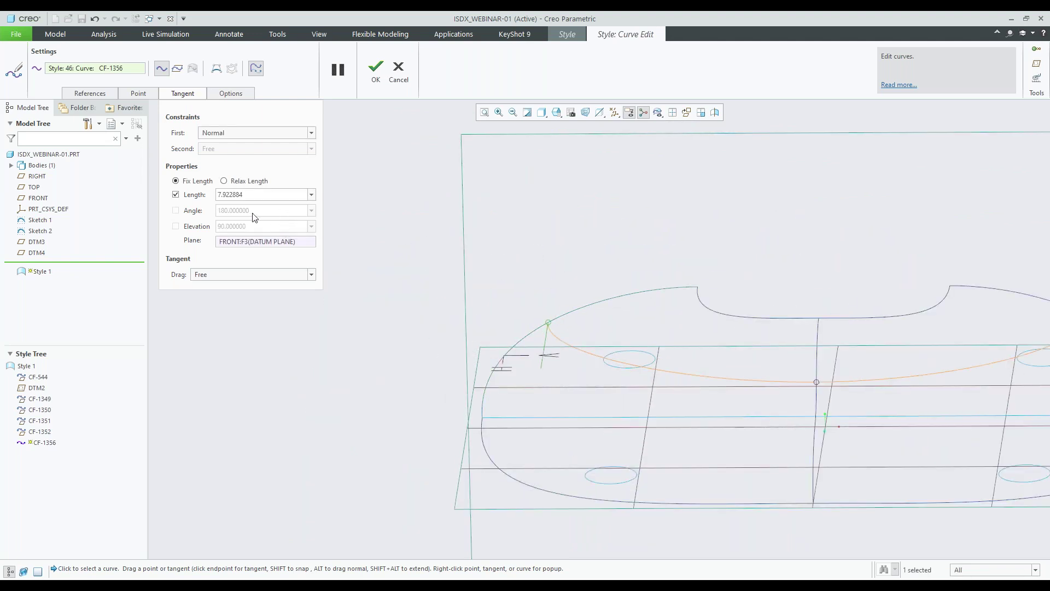
pyautogui.moveTo(271, 194); pyautogui.dragTo(199, 197)
pyautogui.write('7')
pyautogui.press('Return')
pyautogui.scroll(2, 455, 315)
pyautogui.click(861, 316)
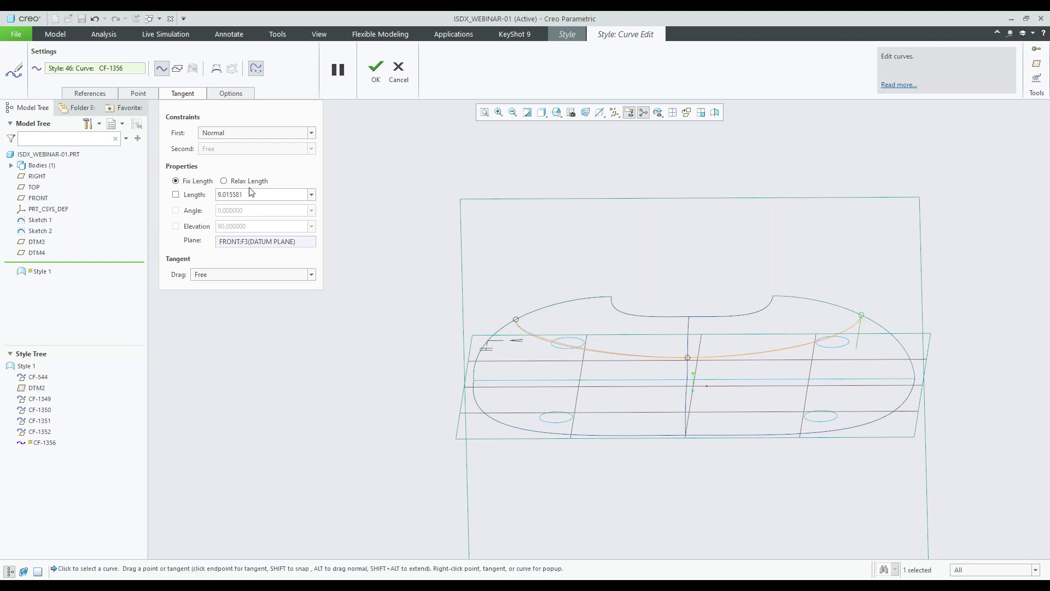
pyautogui.moveTo(253, 195); pyautogui.dragTo(180, 196)
pyautogui.write('7')
pyautogui.press('Return')
# Step: Set the length ratio of the combined curve's left end soft point to 0.5 and toggle its value for export
pyautogui.click(144, 94)
pyautogui.click(516, 319)
pyautogui.moveTo(536, 294); pyautogui.dragTo(546, 289, button='middle')
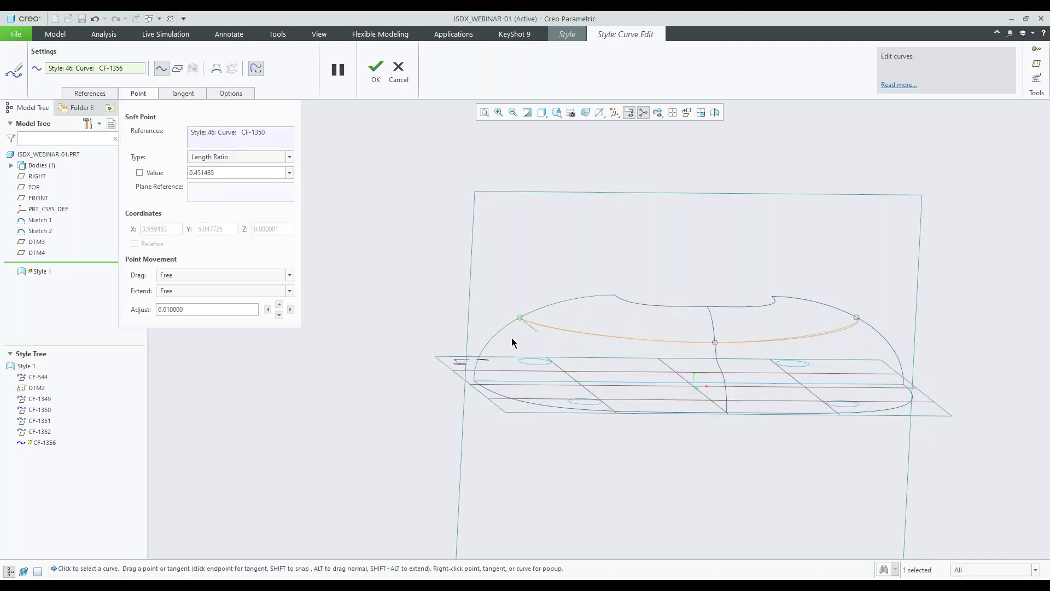
pyautogui.scroll(3, 514, 343)
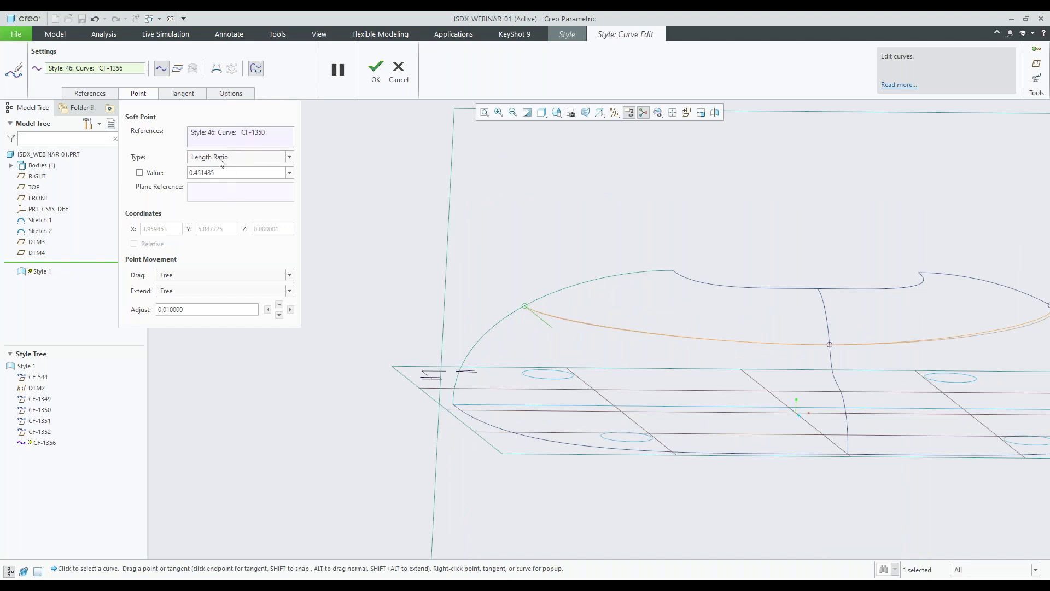
pyautogui.moveTo(626, 307)
pyautogui.mouseDown(button='middle')
pyautogui.moveTo(604, 319)
pyautogui.moveTo(530, 312)
pyautogui.mouseUp(button='middle')
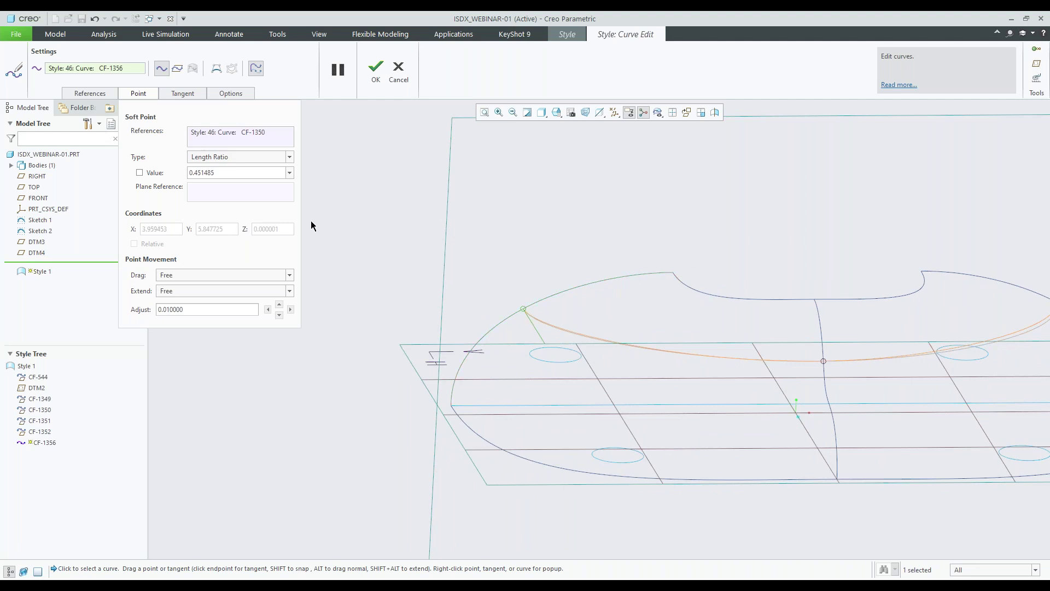
pyautogui.moveTo(234, 172); pyautogui.dragTo(183, 172)
pyautogui.write('.5')
pyautogui.press('Return')
pyautogui.click(140, 173)
# Step: Set the length ratio of the combined curve's right end soft point to 0.5 and toggle its value for export
pyautogui.scroll(-3, 398, 370)
pyautogui.moveTo(632, 342); pyautogui.dragTo(783, 343, button='middle')
pyautogui.keyDown('shift'); pyautogui.moveTo(798, 340); pyautogui.dragTo(799, 340); pyautogui.keyUp('shift')
pyautogui.moveTo(229, 172); pyautogui.dragTo(179, 169)
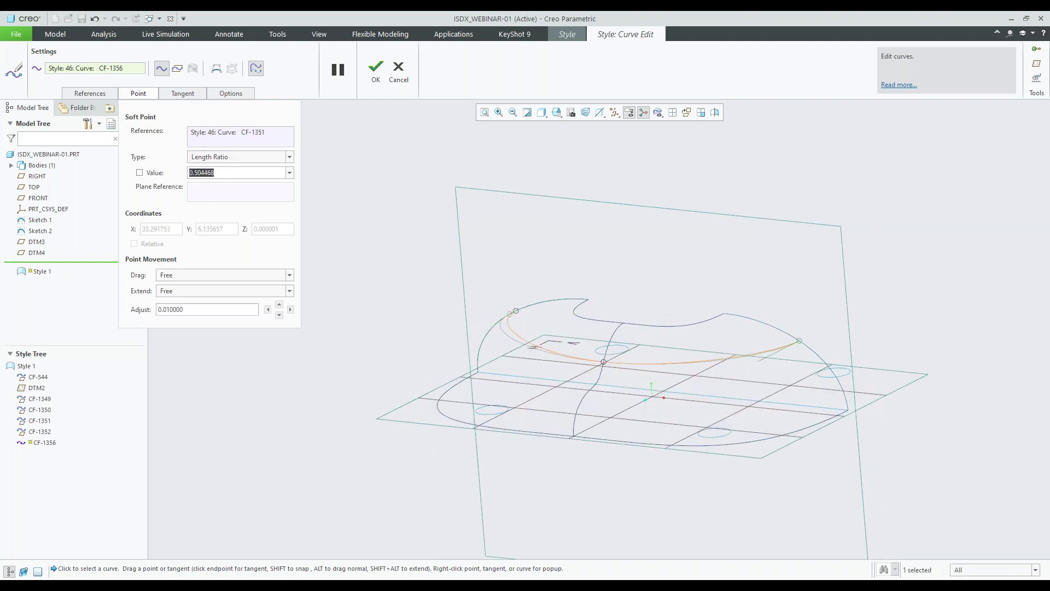
pyautogui.write('0.500000')
pyautogui.click(148, 169)
# Step: Place the combined curve's middle soft point at length ratio 0.7, toggle its value for export, and finish the curve edit
pyautogui.moveTo(612, 400); pyautogui.dragTo(680, 360, button='middle')
pyautogui.click(649, 339)
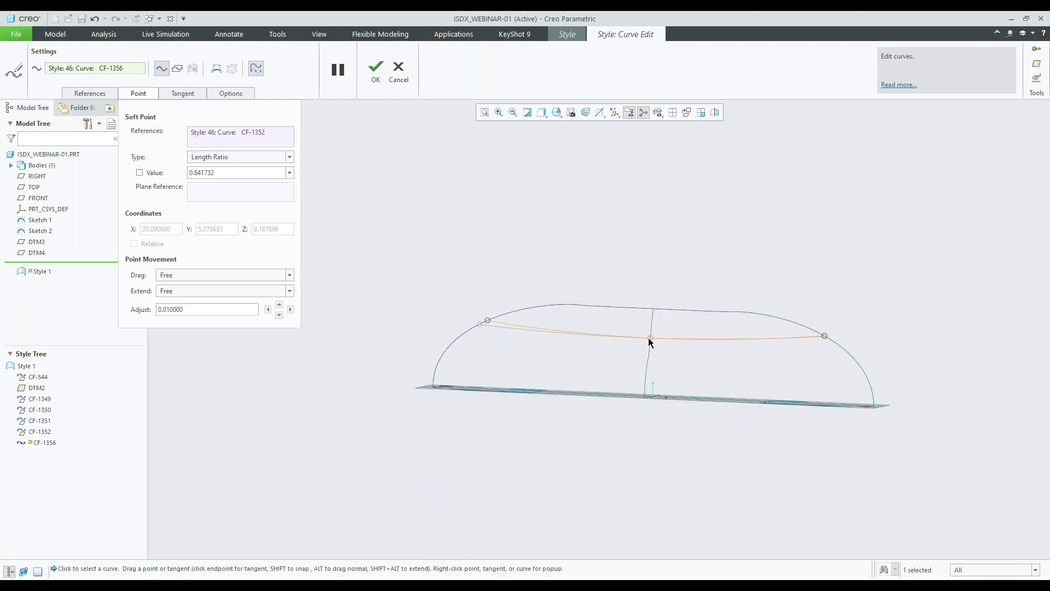
pyautogui.moveTo(565, 291); pyautogui.dragTo(604, 277, button='middle')
pyautogui.moveTo(226, 175); pyautogui.dragTo(171, 178)
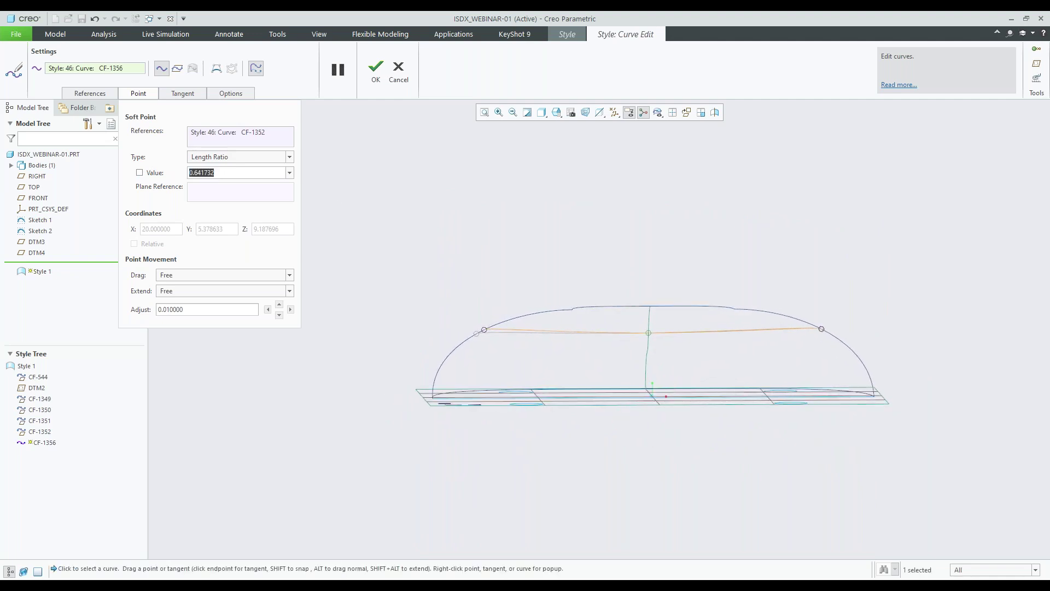
pyautogui.write('.')
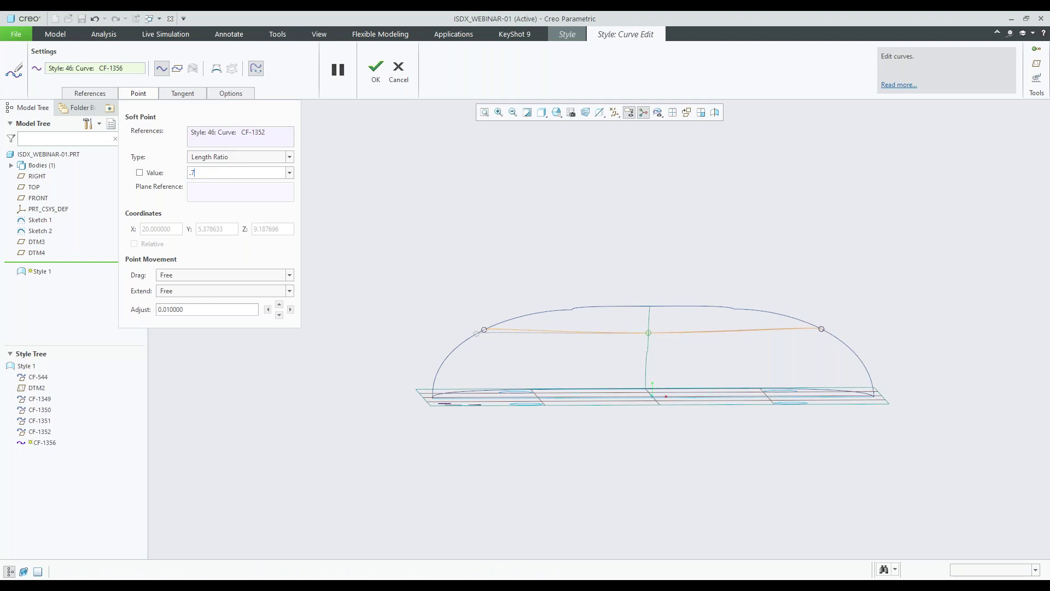
pyautogui.write('7')
pyautogui.press('Return')
pyautogui.moveTo(647, 344); pyautogui.dragTo(815, 419, button='middle')
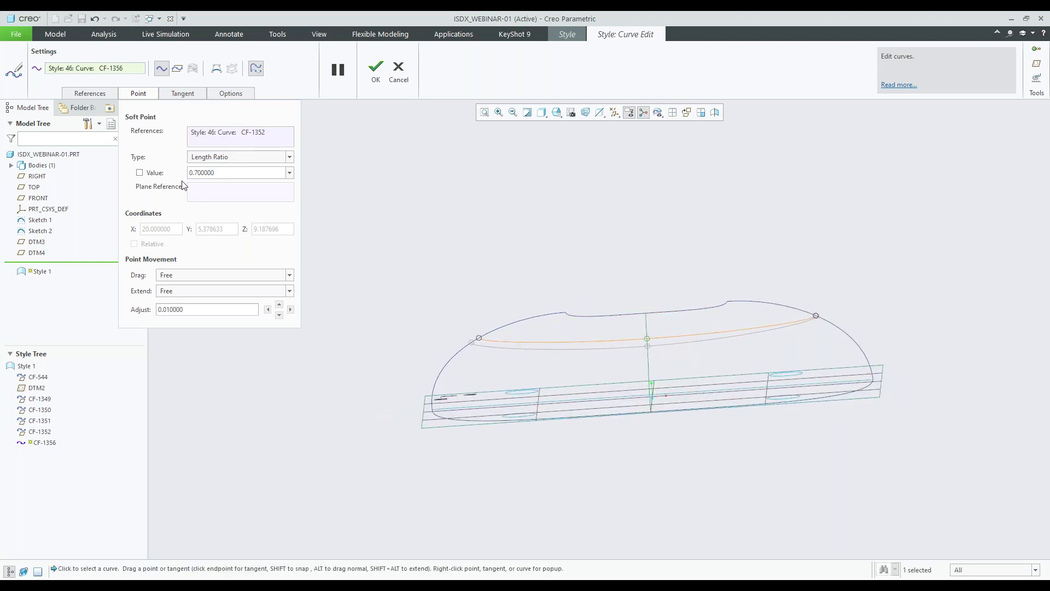
pyautogui.click(140, 173)
pyautogui.click(379, 75)
pyautogui.moveTo(722, 383); pyautogui.dragTo(723, 281, button='middle')
pyautogui.click(757, 245)
# Step: Start a boundary surface using the upper notch curve, left side curve, lower outline curve and right side curve as primary chains
pyautogui.moveTo(679, 329)
pyautogui.mouseDown(button='middle')
pyautogui.moveTo(740, 286)
pyautogui.moveTo(825, 301)
pyautogui.moveTo(666, 305)
pyautogui.moveTo(713, 293)
pyautogui.moveTo(679, 313)
pyautogui.mouseUp(button='middle')
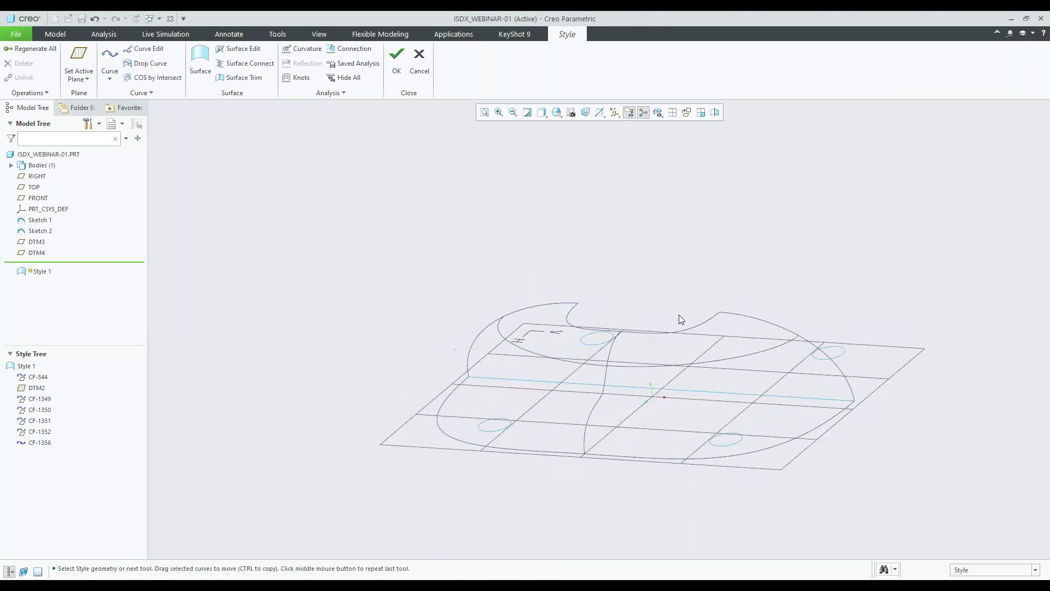
pyautogui.moveTo(583, 309); pyautogui.dragTo(502, 338, button='middle')
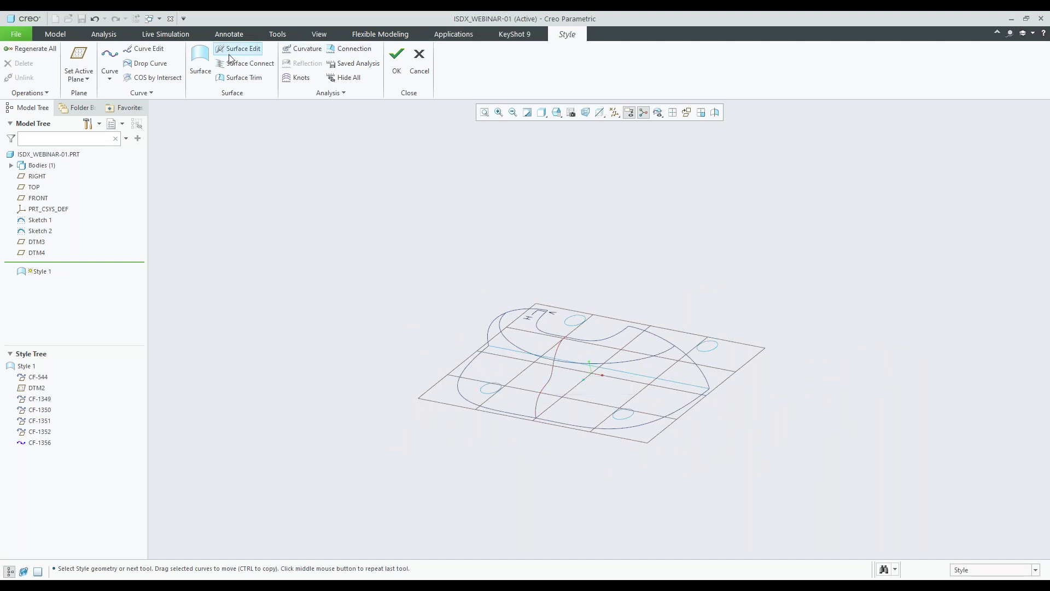
pyautogui.click(202, 66)
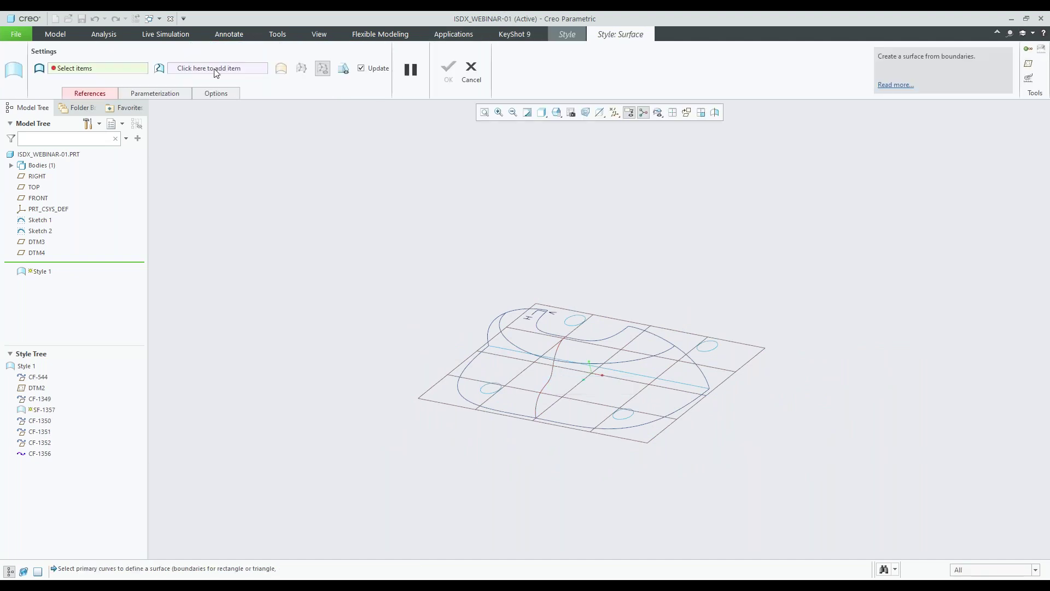
pyautogui.click(92, 91)
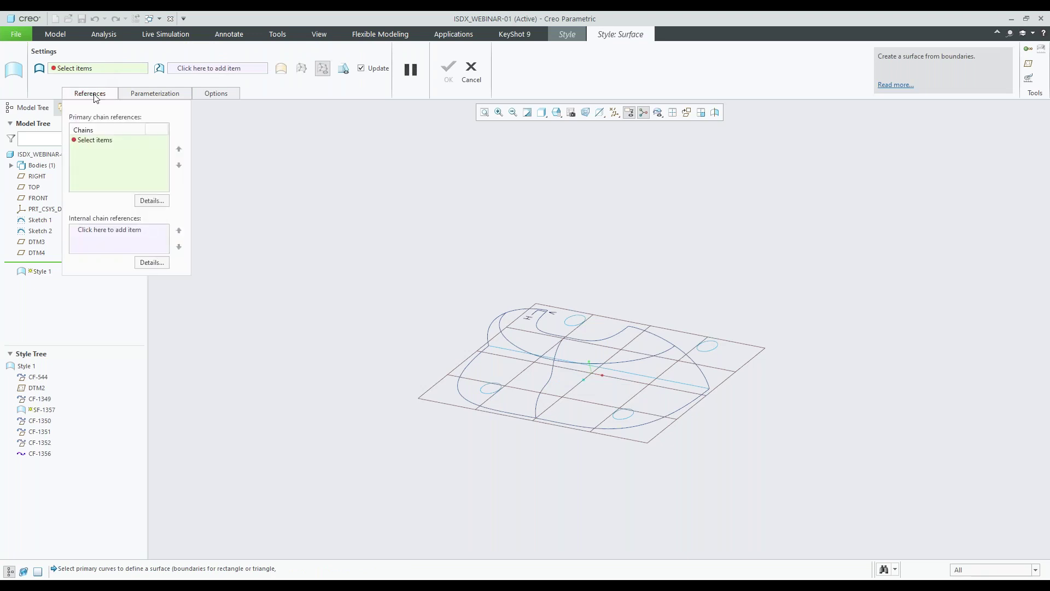
pyautogui.moveTo(617, 322); pyautogui.dragTo(553, 346, button='middle')
pyautogui.click(565, 326)
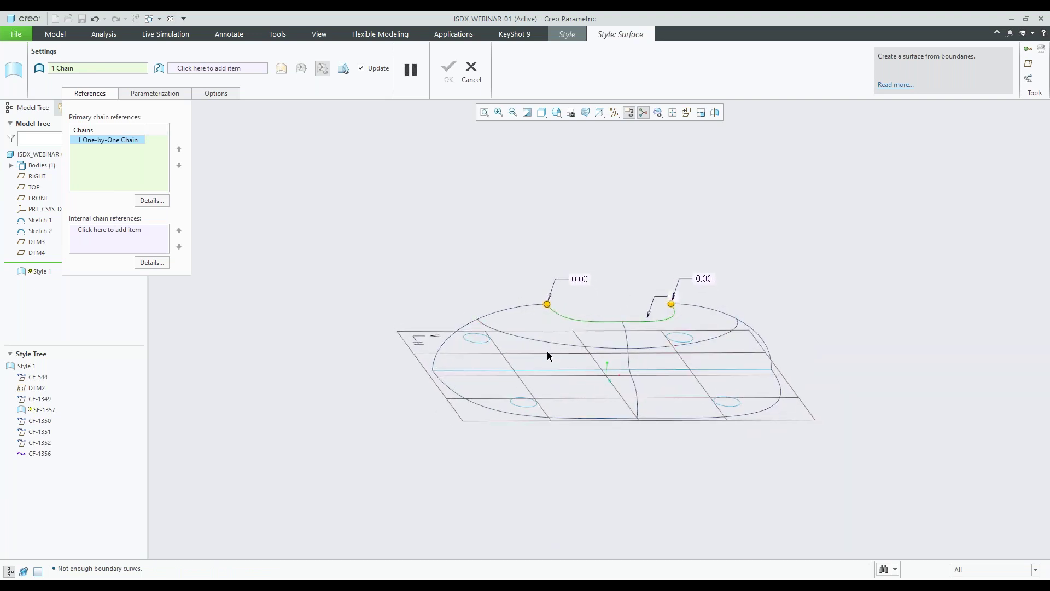
pyautogui.click(521, 309)
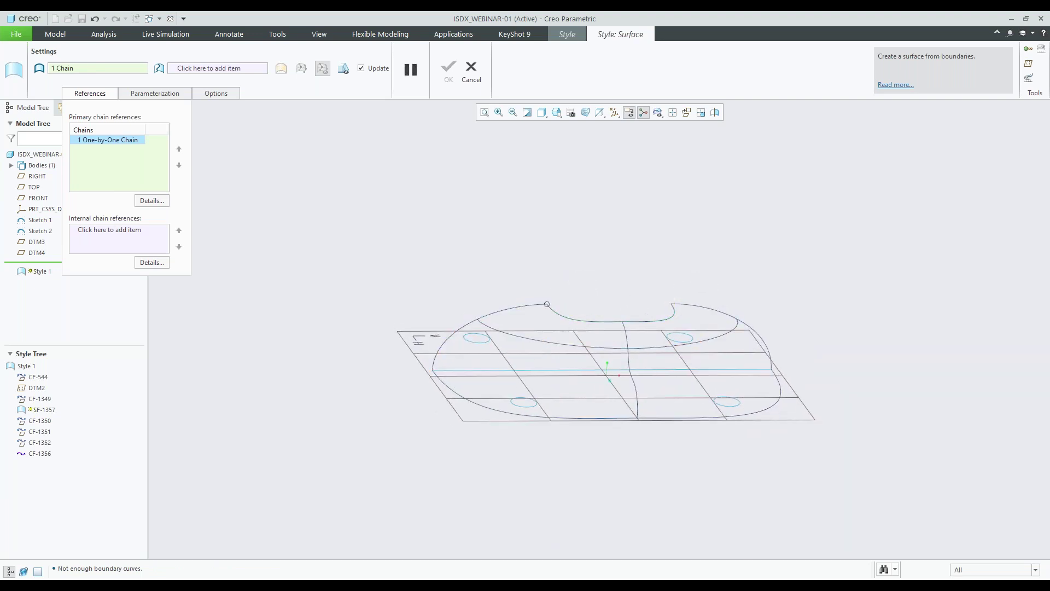
pyautogui.click(514, 414)
pyautogui.click(758, 333)
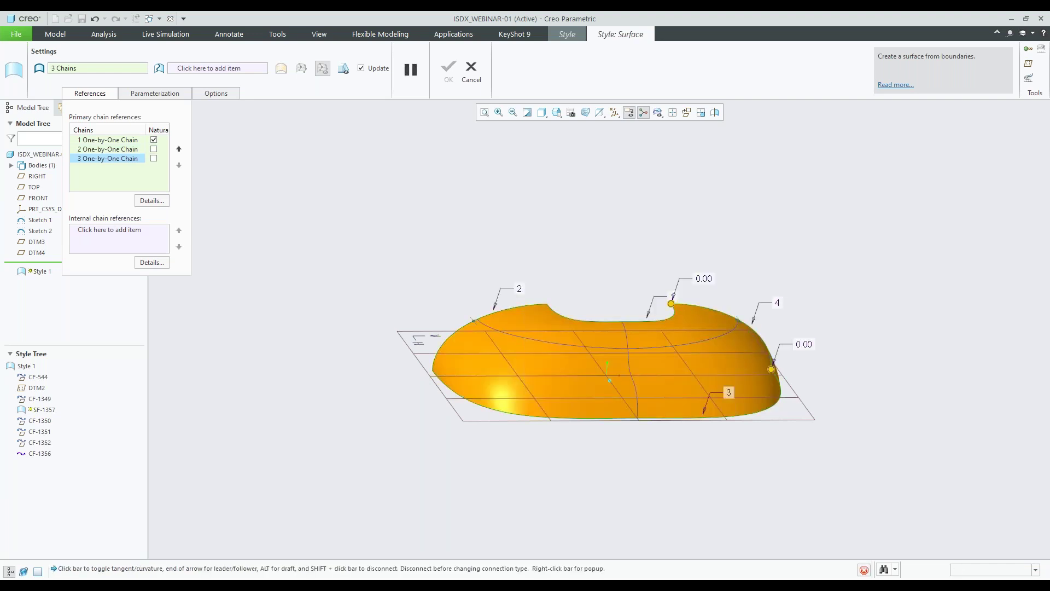
pyautogui.moveTo(731, 320)
pyautogui.mouseDown(button='middle')
pyautogui.moveTo(668, 315)
pyautogui.moveTo(598, 274)
pyautogui.moveTo(485, 281)
pyautogui.mouseUp(button='middle')
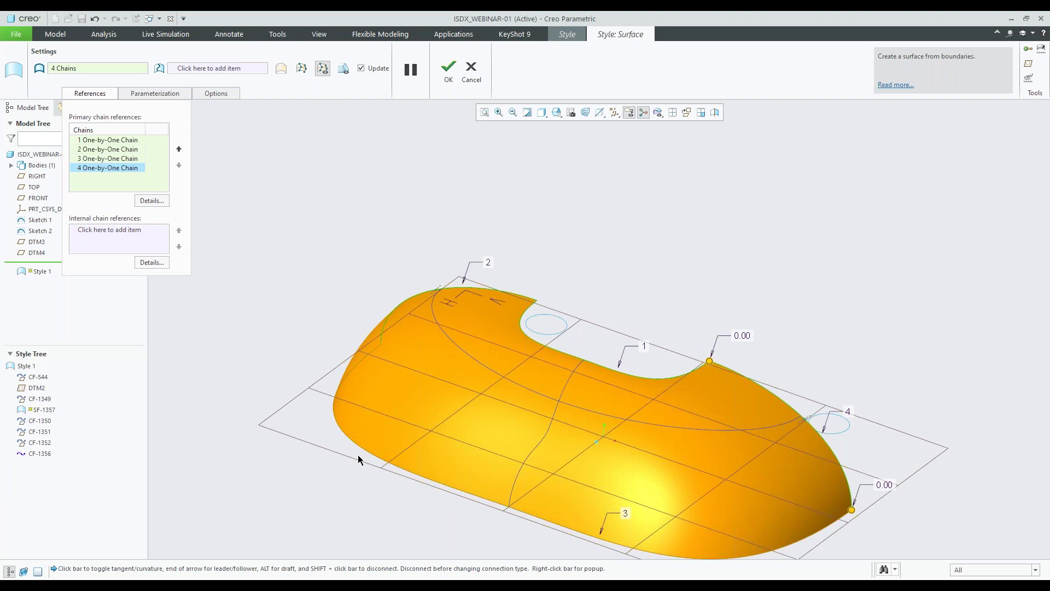
# Step: Add the combined free curve and the planar cross curve as internal chains of the boundary surface
pyautogui.moveTo(634, 405)
pyautogui.mouseDown(button='middle')
pyautogui.moveTo(614, 382)
pyautogui.moveTo(548, 378)
pyautogui.moveTo(580, 382)
pyautogui.moveTo(577, 368)
pyautogui.mouseUp(button='middle')
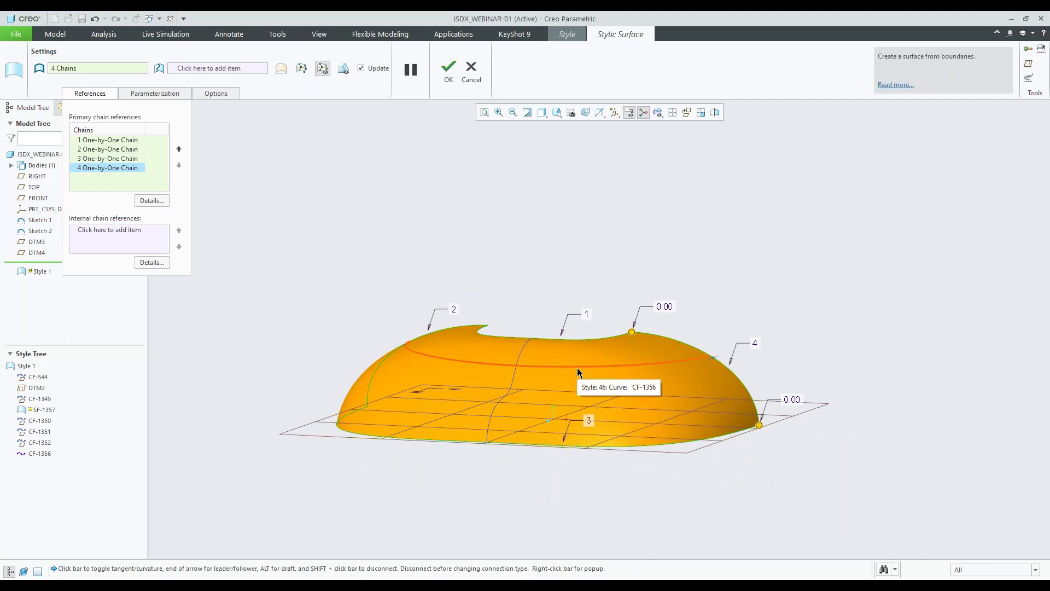
pyautogui.moveTo(580, 301)
pyautogui.mouseDown(button='middle')
pyautogui.moveTo(596, 319)
pyautogui.moveTo(556, 323)
pyautogui.moveTo(567, 335)
pyautogui.moveTo(548, 304)
pyautogui.moveTo(518, 304)
pyautogui.moveTo(474, 395)
pyautogui.mouseUp(button='middle')
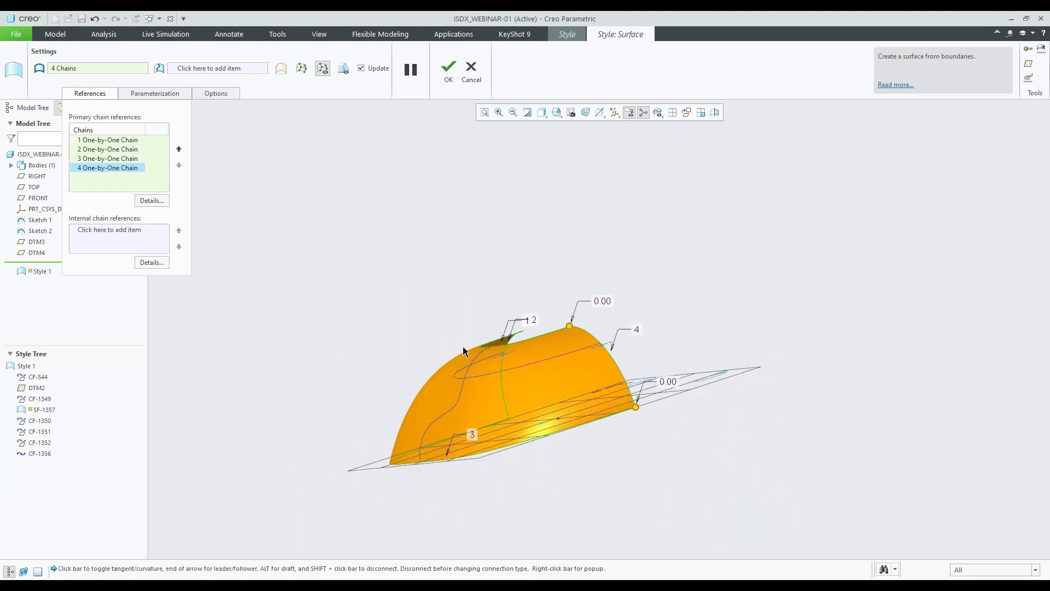
pyautogui.hotkey('ctrl', 'd')
pyautogui.moveTo(450, 340)
pyautogui.mouseDown(button='middle')
pyautogui.moveTo(474, 321)
pyautogui.moveTo(421, 297)
pyautogui.mouseUp(button='middle')
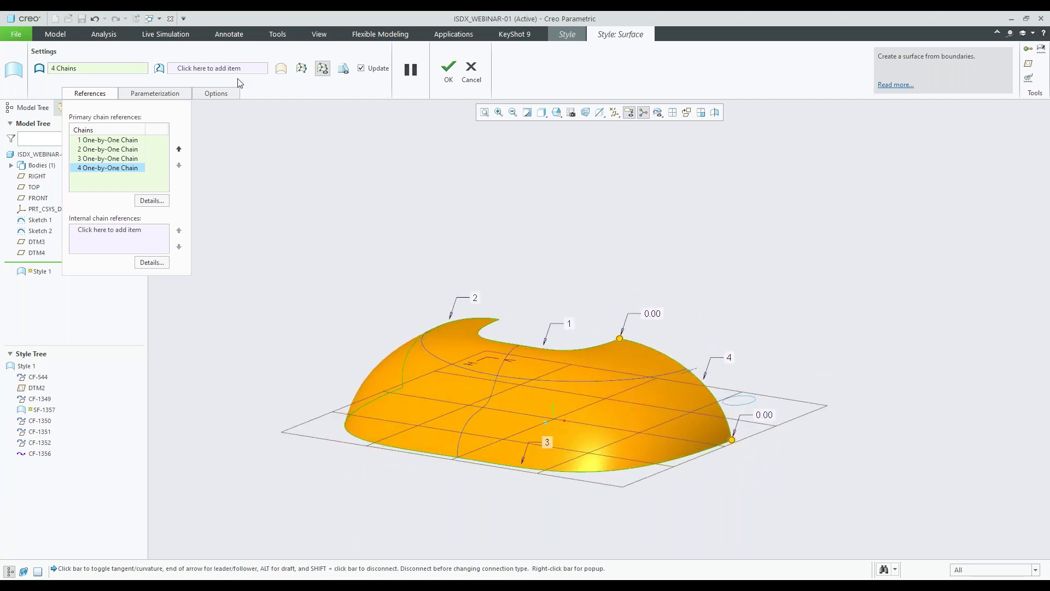
pyautogui.rightClick(350, 209)
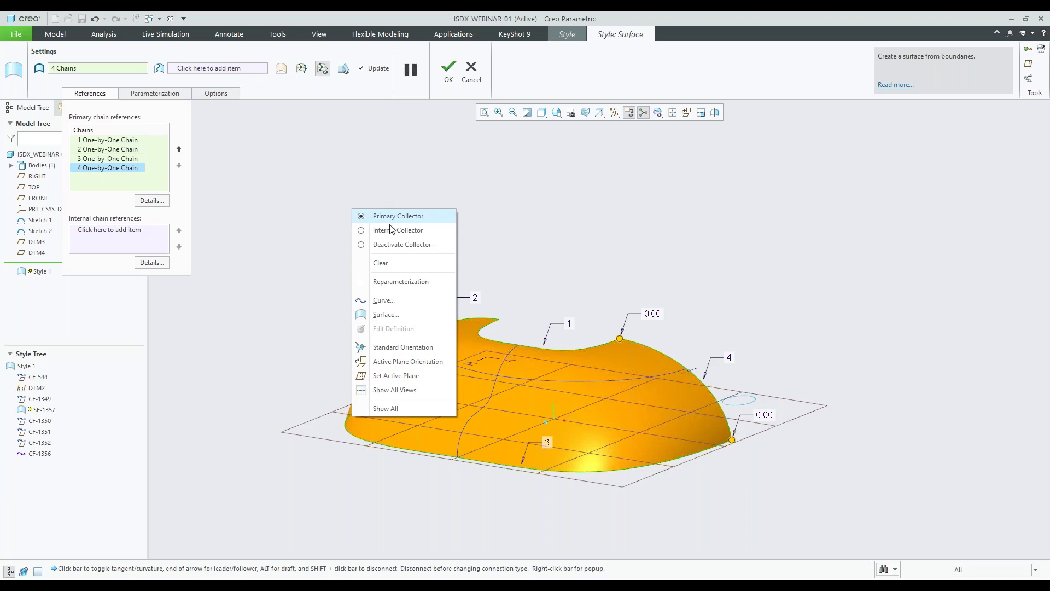
pyautogui.click(394, 235)
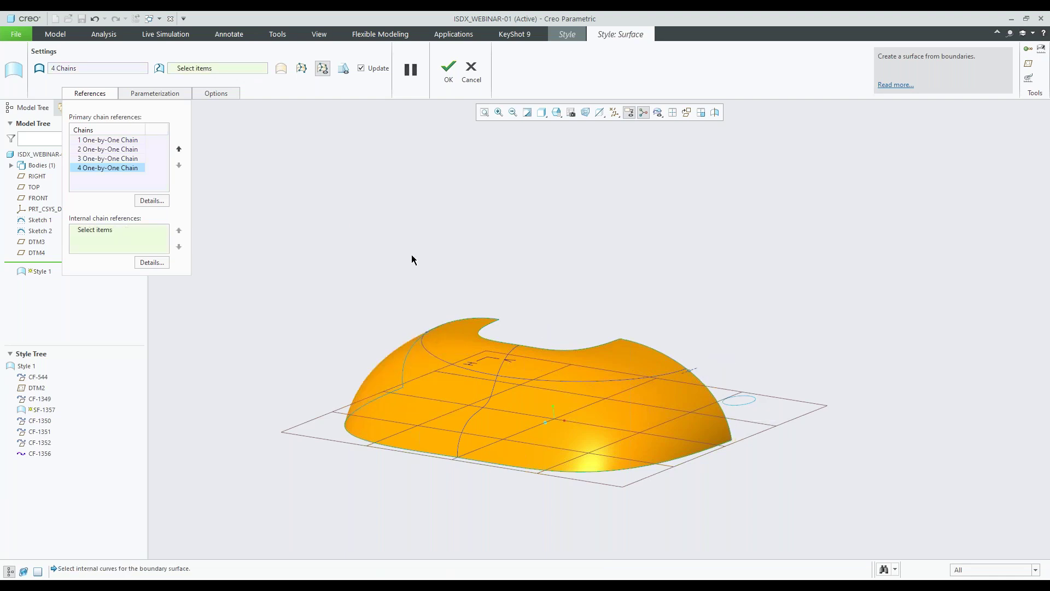
pyautogui.click(443, 357)
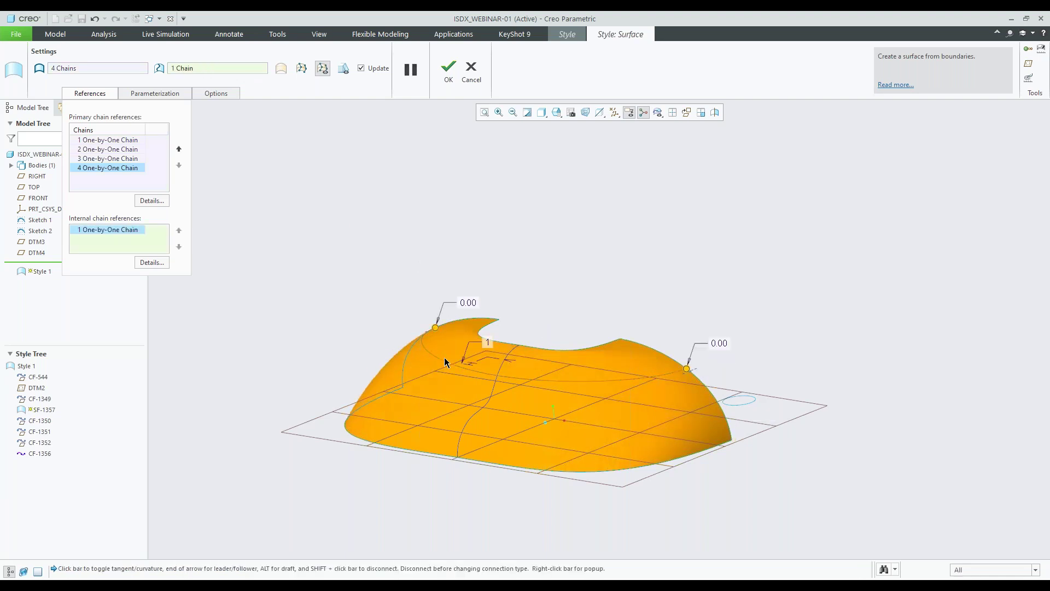
pyautogui.keyDown('ctrl'); pyautogui.click(494, 393); pyautogui.keyUp('ctrl')
pyautogui.moveTo(494, 393); pyautogui.dragTo(409, 346, button='middle')
pyautogui.scroll(-5, 631, 389)
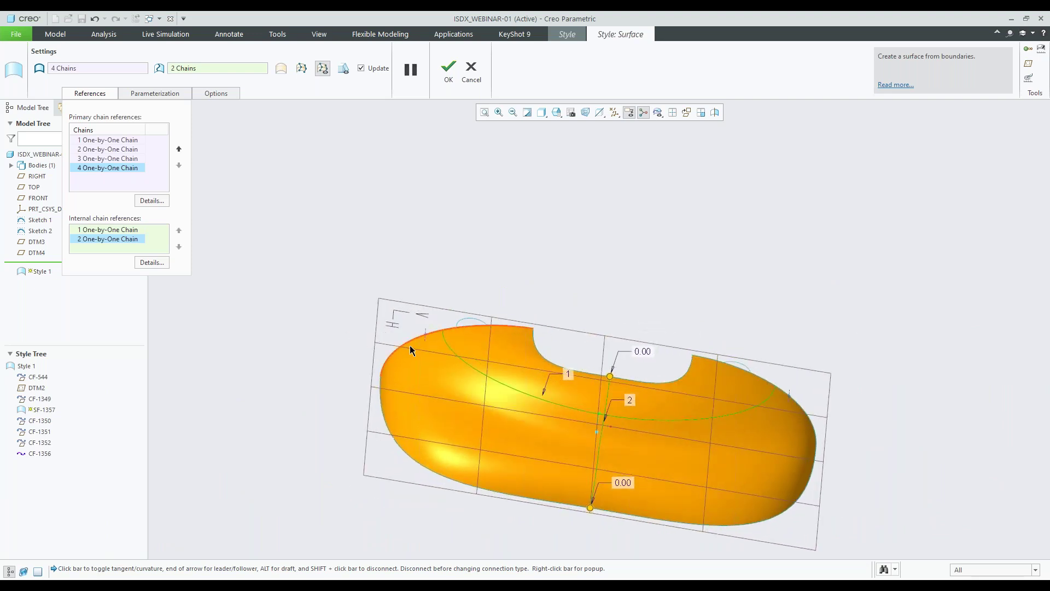
# Step: Change the surface's connection type along the two side boundary curves and complete the surface
pyautogui.scroll(-3, 409, 345)
pyautogui.scroll(2, 406, 343)
pyautogui.moveTo(507, 352)
pyautogui.mouseDown(button='middle')
pyautogui.moveTo(488, 331)
pyautogui.moveTo(517, 351)
pyautogui.mouseUp(button='middle')
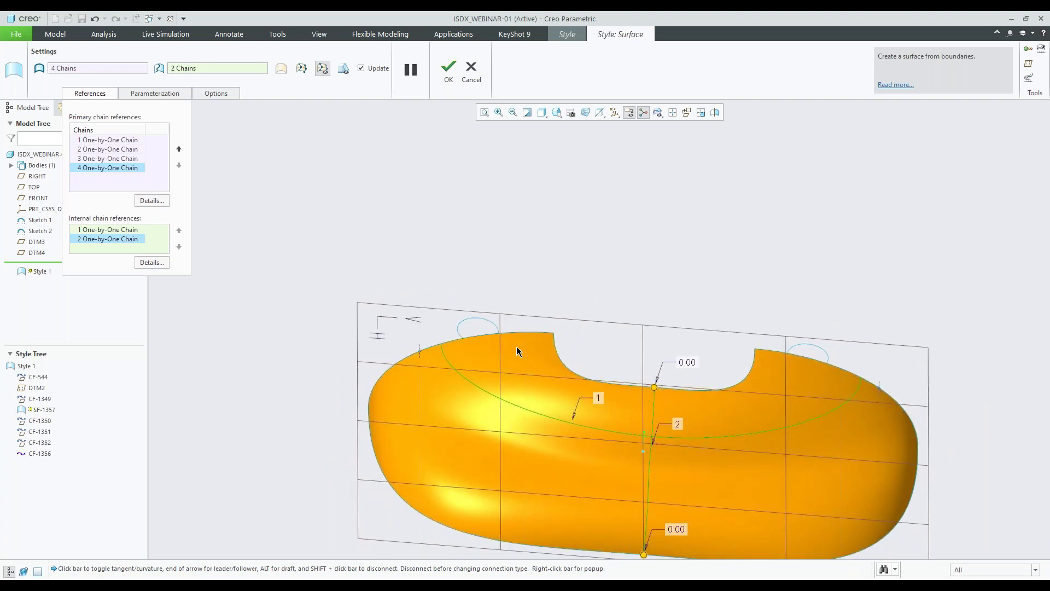
pyautogui.rightClick(420, 354)
pyautogui.click(441, 374)
pyautogui.scroll(2, 441, 376)
pyautogui.moveTo(629, 388); pyautogui.dragTo(650, 376, button='middle')
pyautogui.rightClick(651, 400)
pyautogui.click(677, 418)
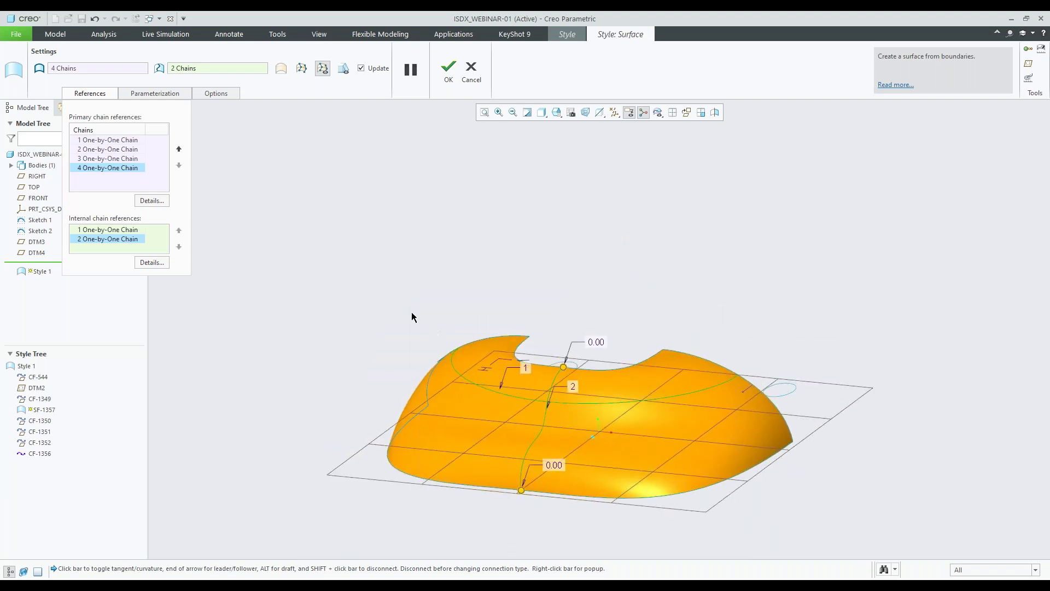
pyautogui.click(449, 72)
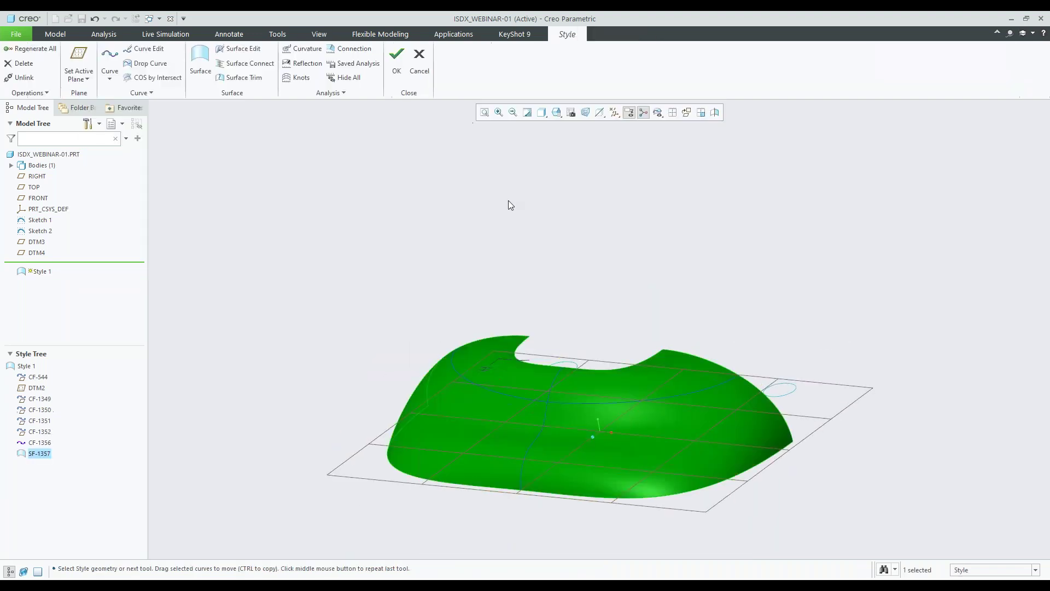
# Step: Mirror the lower outline curve about the FRONT plane
pyautogui.moveTo(545, 308); pyautogui.dragTo(544, 331, button='middle')
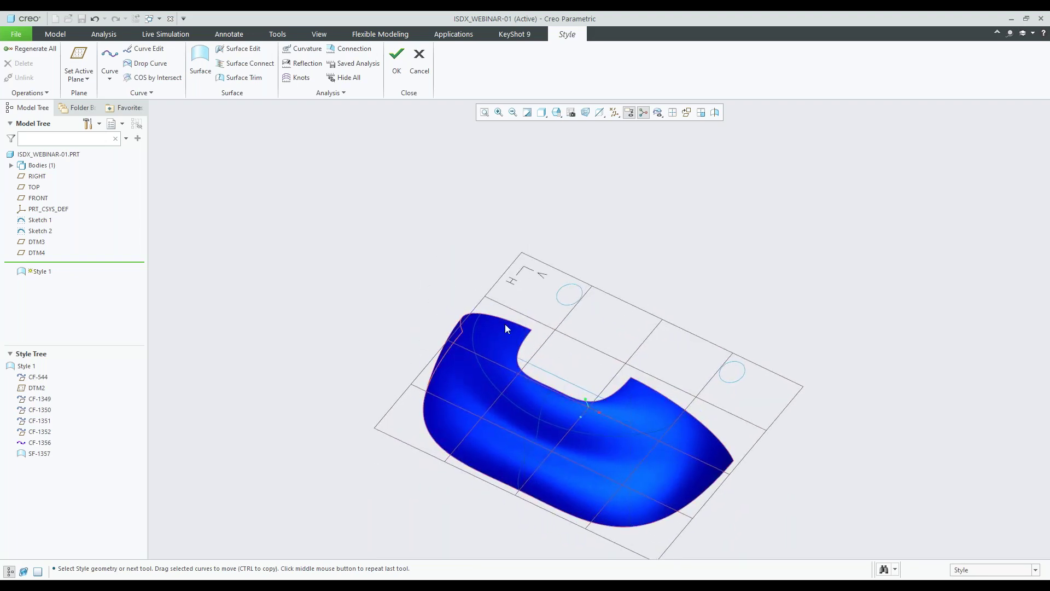
pyautogui.moveTo(363, 290); pyautogui.dragTo(447, 285, button='middle')
pyautogui.moveTo(396, 262); pyautogui.dragTo(436, 214, button='middle')
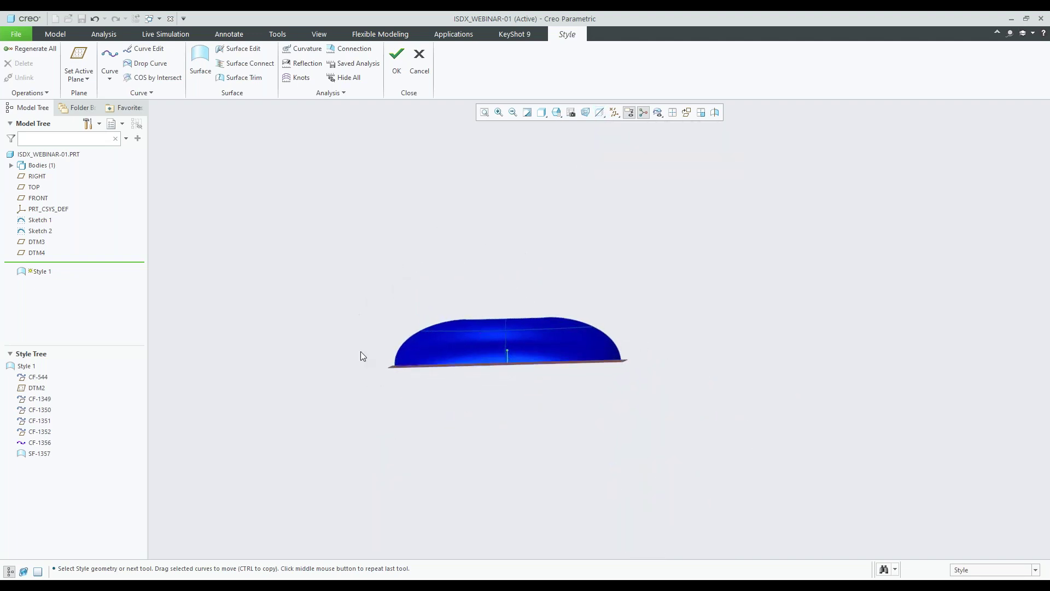
pyautogui.moveTo(583, 309); pyautogui.dragTo(520, 351, button='middle')
pyautogui.scroll(-4, 488, 331)
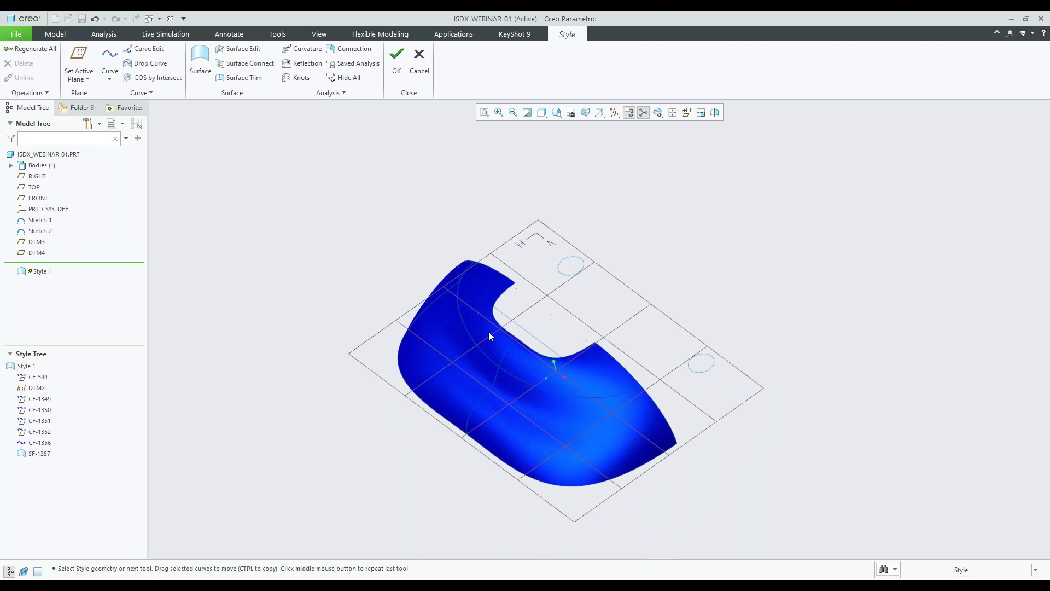
pyautogui.click(385, 395)
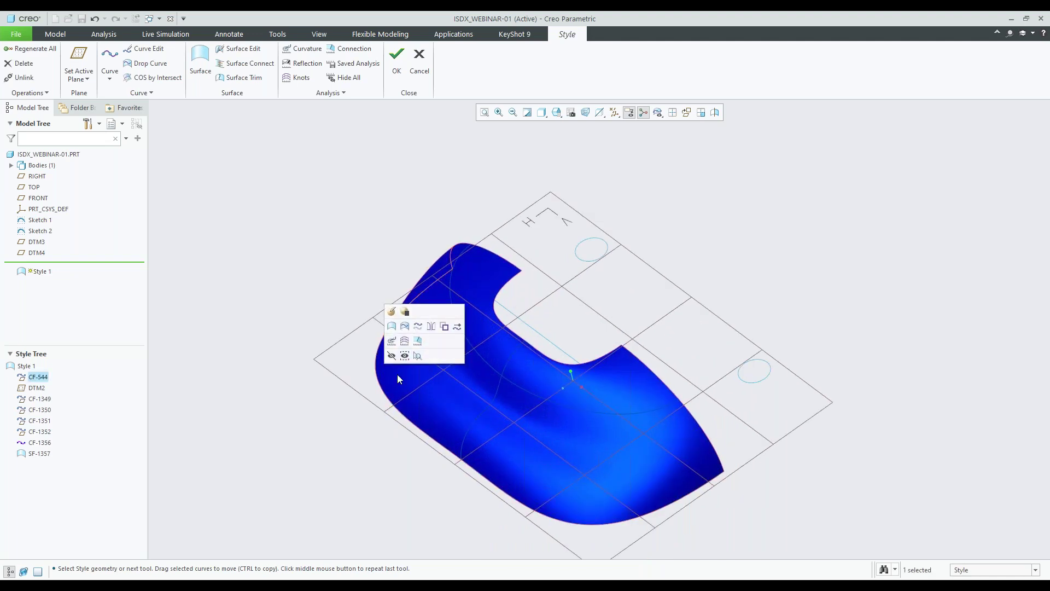
pyautogui.click(432, 329)
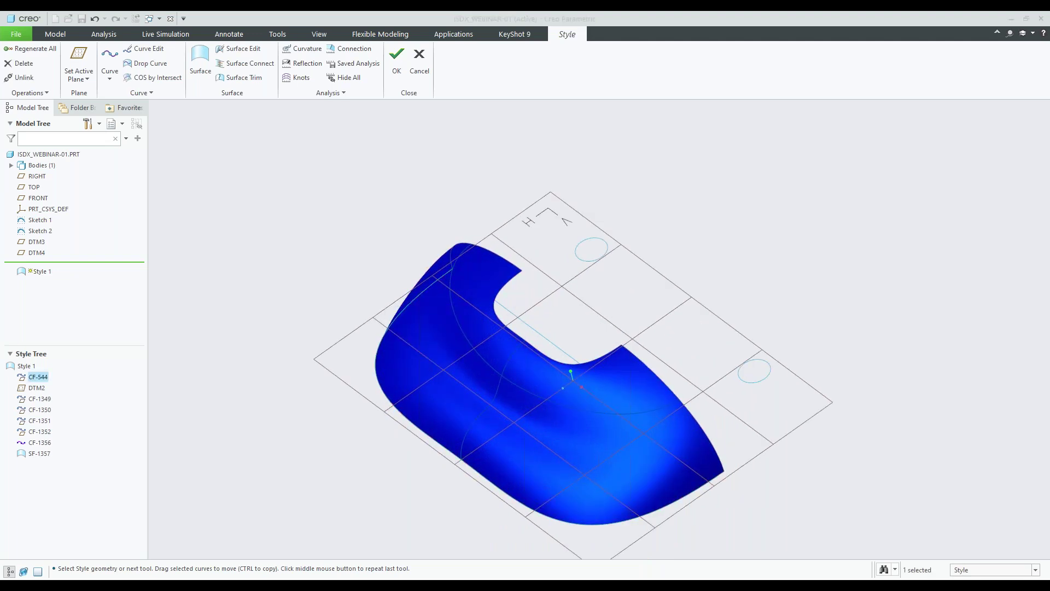
pyautogui.click(38, 198)
pyautogui.moveTo(656, 245); pyautogui.dragTo(709, 276, button='middle')
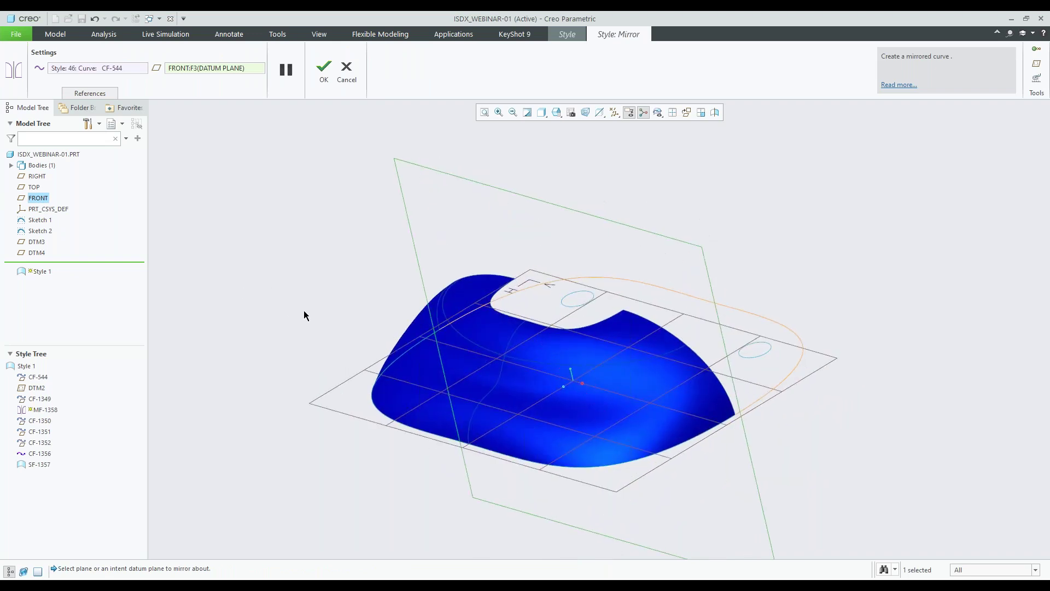
pyautogui.middleClick(319, 322)
# Step: Mirror the upper notch curve about the FRONT plane
pyautogui.moveTo(320, 323); pyautogui.dragTo(438, 277, button='middle')
pyautogui.click(488, 313)
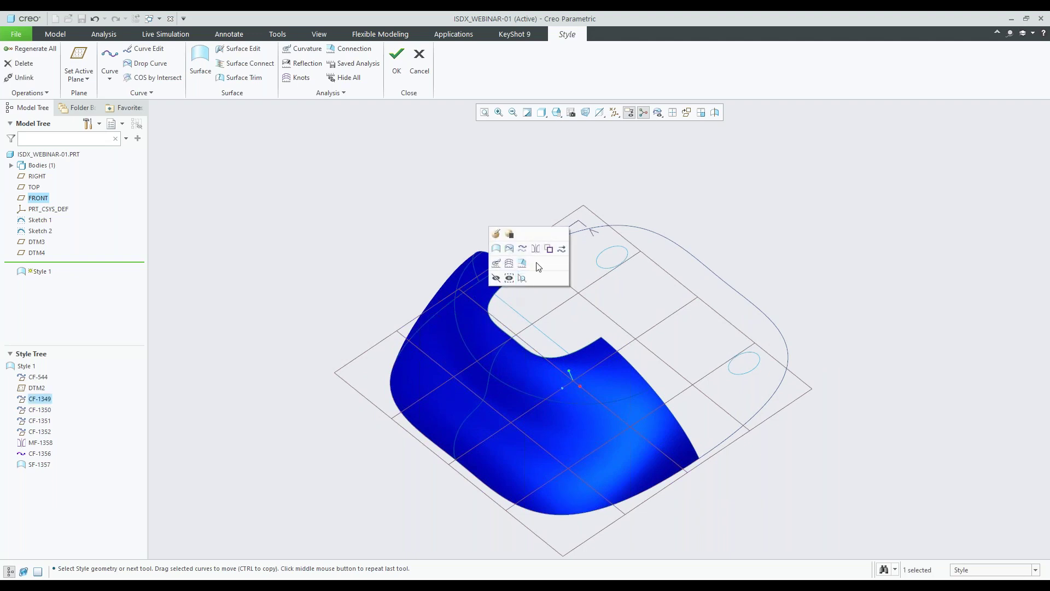
pyautogui.middleClick(536, 248)
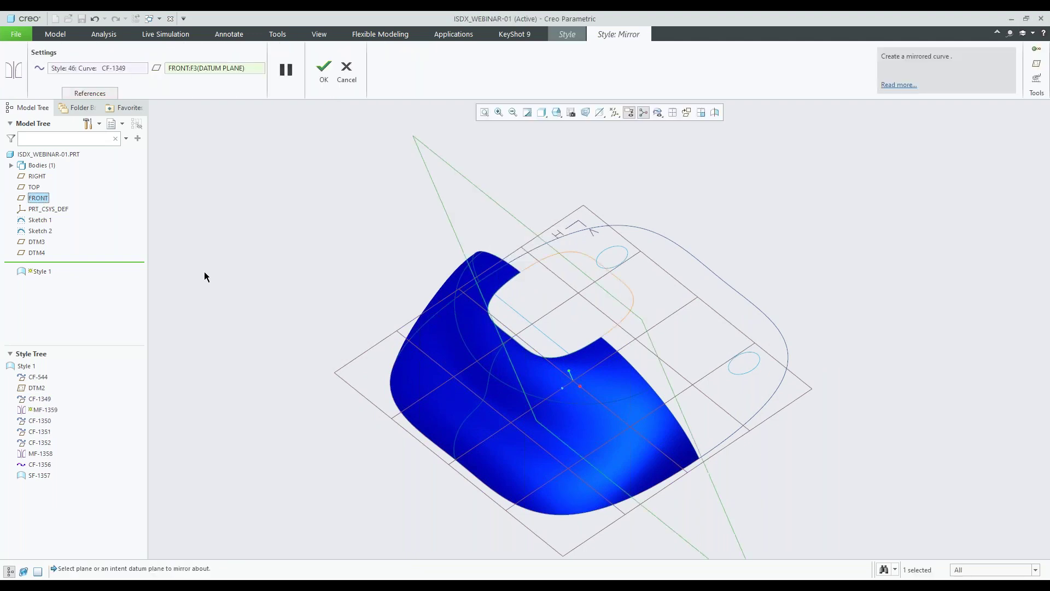
pyautogui.middleClick(299, 274)
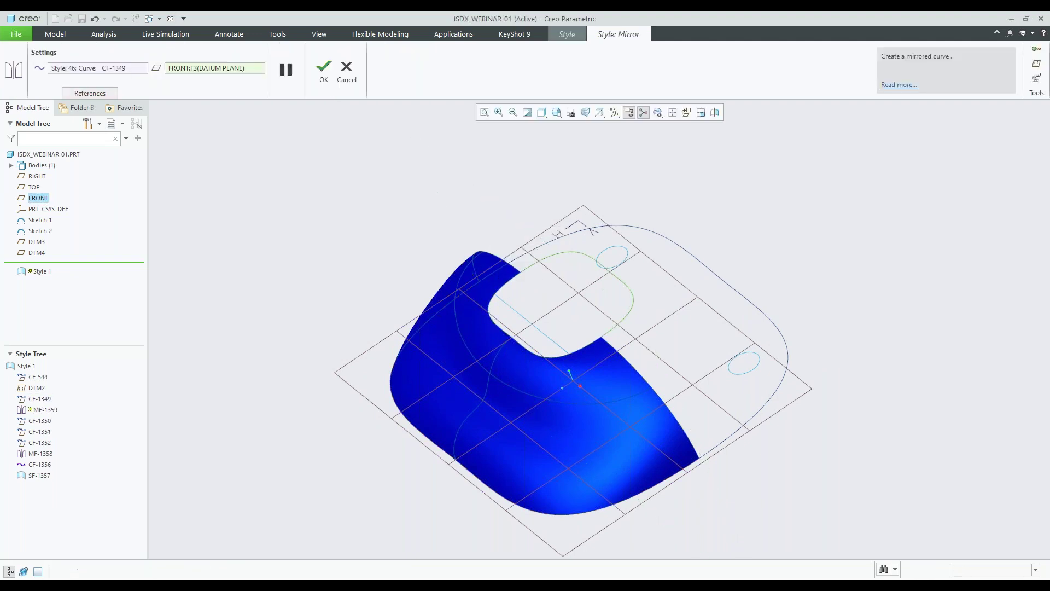
# Step: Mirror the left side curve about the FRONT plane
pyautogui.moveTo(298, 273); pyautogui.dragTo(290, 295, button='middle')
pyautogui.click(472, 251)
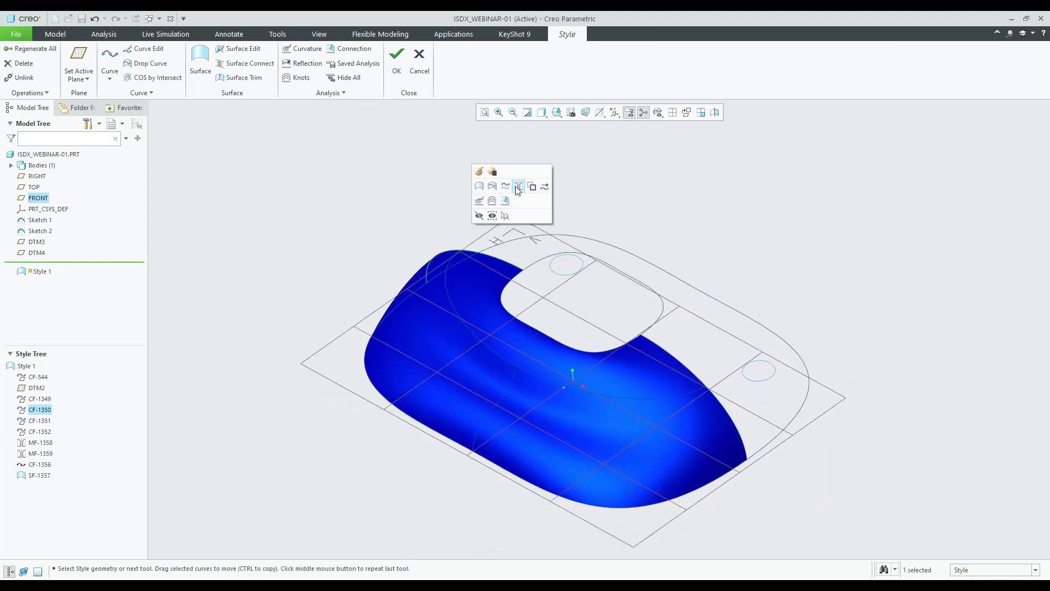
pyautogui.click(520, 191)
pyautogui.click(58, 198)
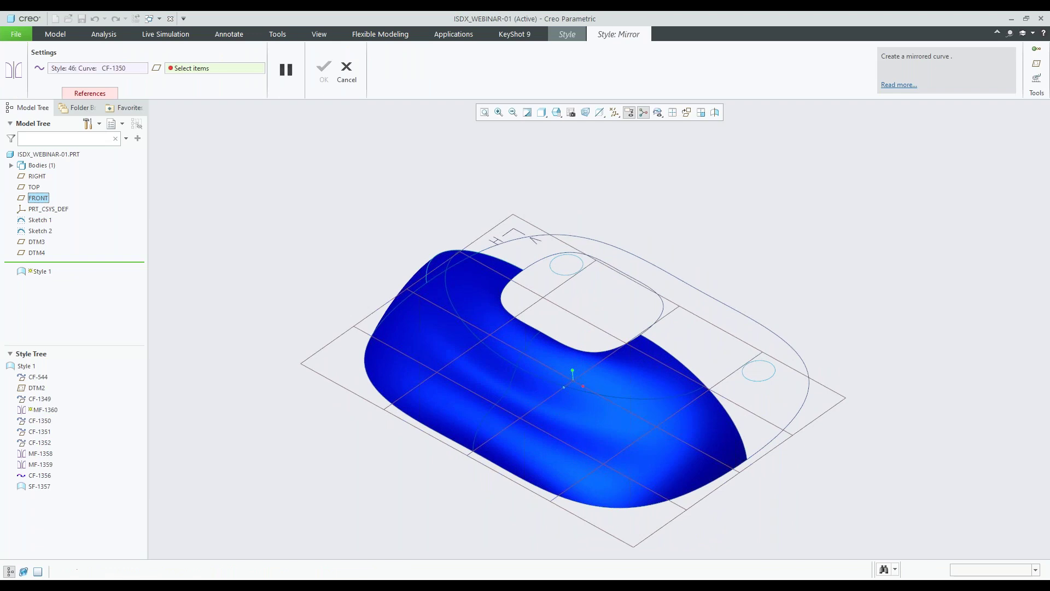
pyautogui.moveTo(526, 365); pyautogui.dragTo(685, 367, button='middle')
pyautogui.middleClick(421, 113)
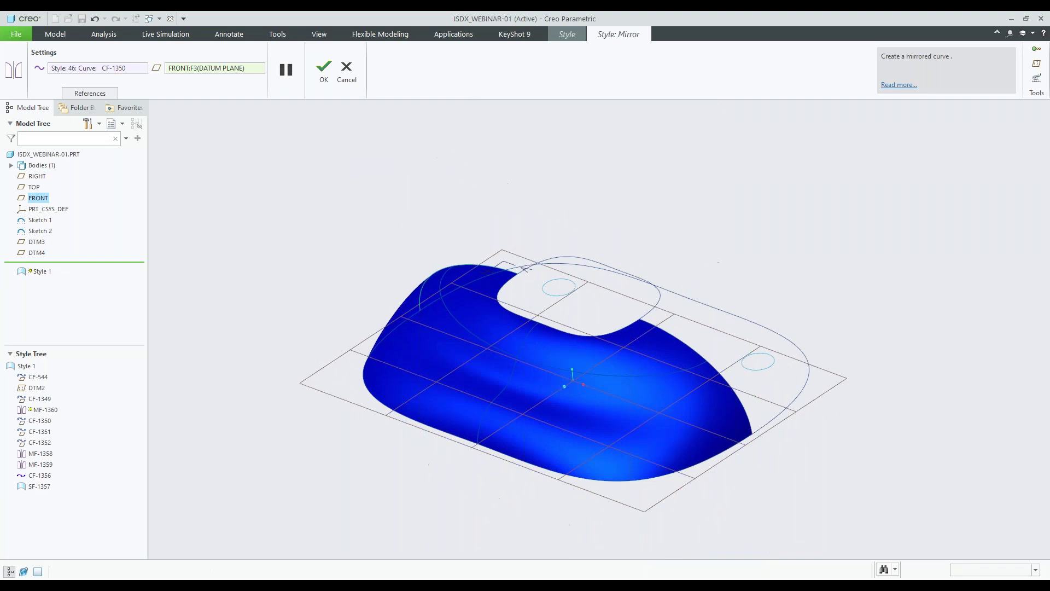
# Step: Complete the mirror of curve CF-1350 and mirror the end profile curve on the surface's open edge about the FRONT datum plane
pyautogui.click(676, 340)
pyautogui.click(723, 273)
pyautogui.click(38, 198)
pyautogui.middleClick(284, 232)
pyautogui.click(285, 231)
pyautogui.moveTo(284, 232); pyautogui.dragTo(563, 323, button='middle')
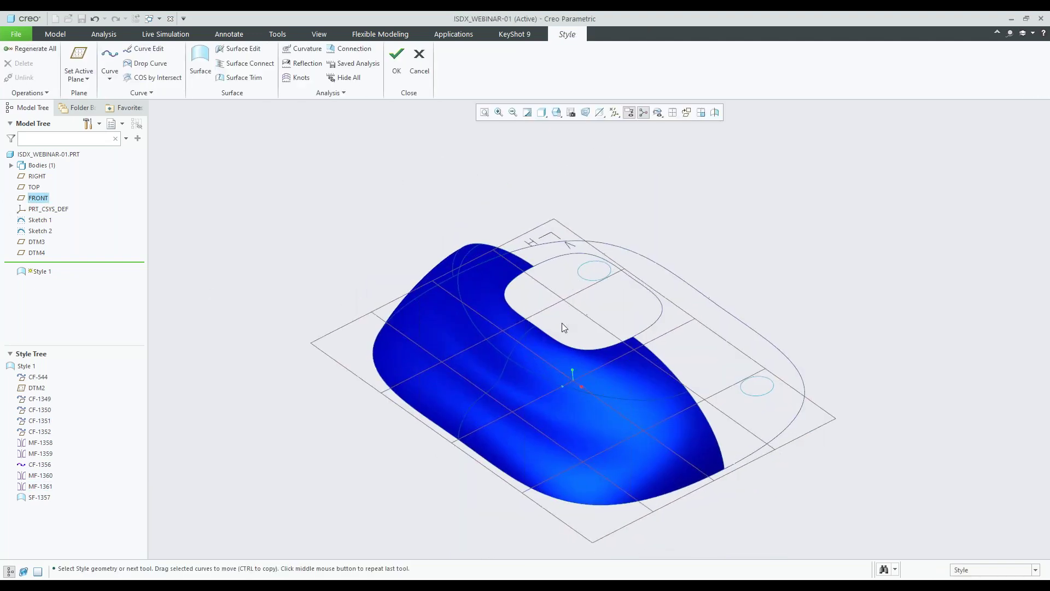
# Step: Mirror the middle cross-section curve CF-1352 about the FRONT datum plane
pyautogui.click(509, 360)
pyautogui.click(550, 298)
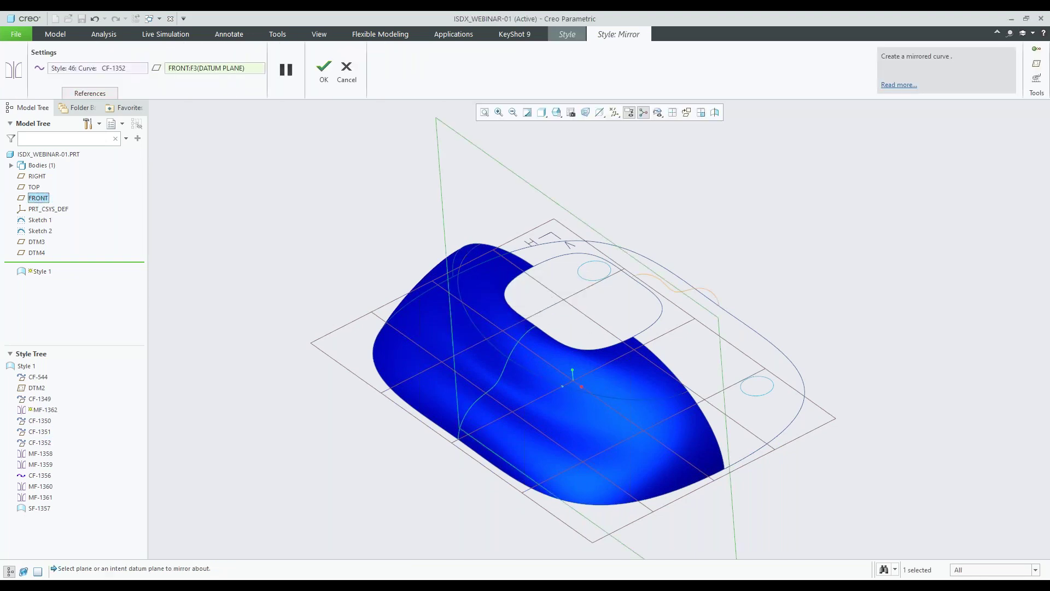
pyautogui.middleClick(298, 224)
pyautogui.moveTo(297, 224); pyautogui.dragTo(452, 282, button='middle')
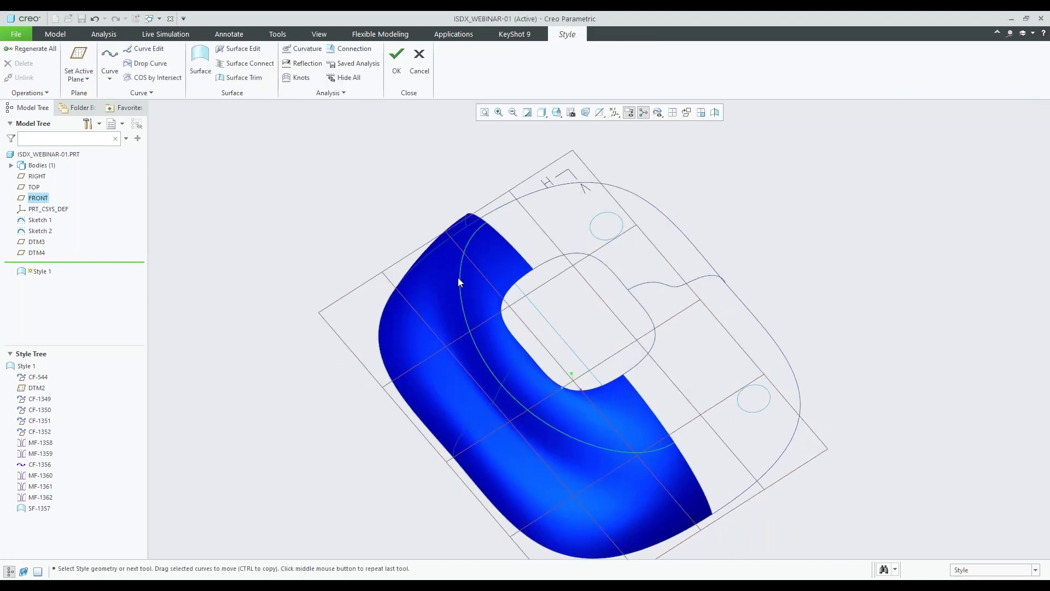
# Step: Mirror the internal half-oval curve CF-1356 on the blue surface about the FRONT datum plane
pyautogui.click(458, 277)
pyautogui.click(505, 214)
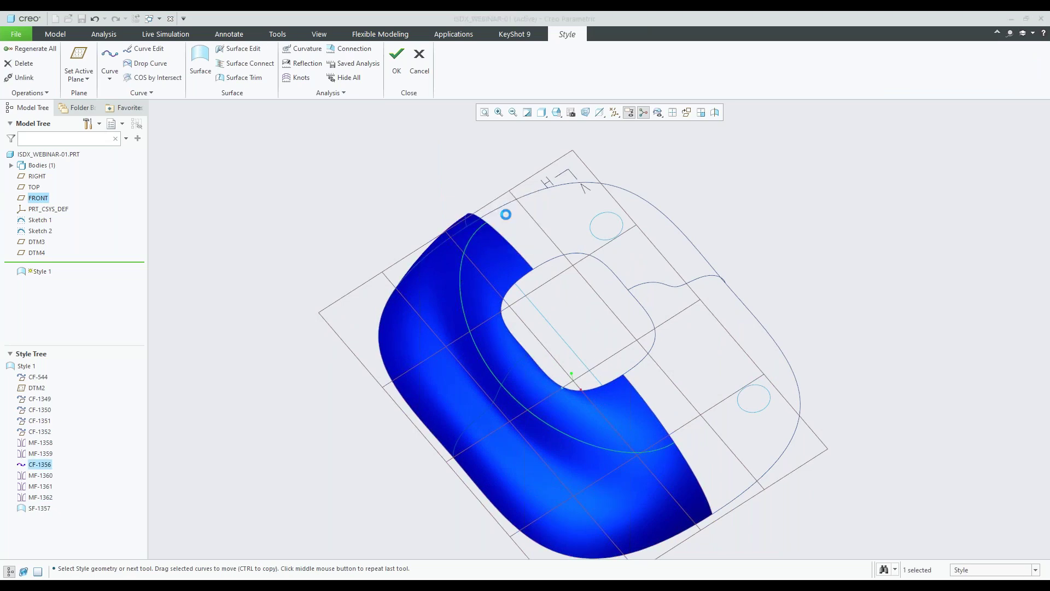
pyautogui.middleClick(209, 221)
pyautogui.moveTo(209, 221); pyautogui.dragTo(434, 307, button='middle')
pyautogui.moveTo(485, 343); pyautogui.dragTo(510, 395, button='middle')
pyautogui.scroll(3, 509, 396)
pyautogui.scroll(-4, 588, 391)
pyautogui.moveTo(634, 362); pyautogui.dragTo(595, 377, button='middle')
# Step: Start a boundary surface for the missing half, using the mirrored inner and outer rims and both end profile curves as its four chains
pyautogui.click(203, 68)
pyautogui.moveTo(469, 258); pyautogui.dragTo(504, 358, button='middle')
pyautogui.click(505, 354)
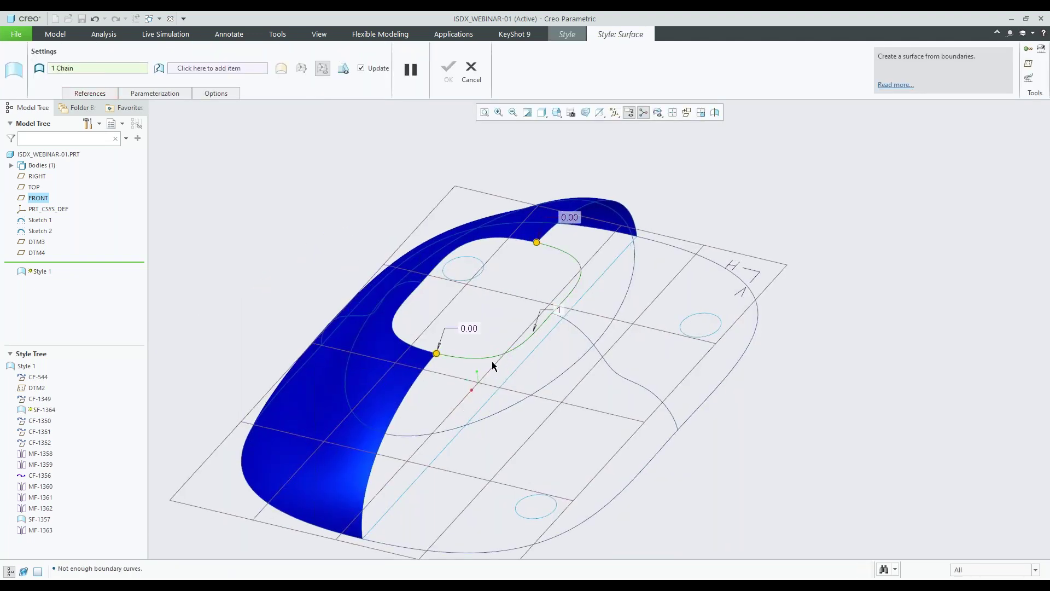
pyautogui.scroll(-2, 487, 367)
pyautogui.keyDown('ctrl'); pyautogui.click(432, 387); pyautogui.keyUp('ctrl')
pyautogui.keyDown('ctrl'); pyautogui.click(572, 440); pyautogui.keyUp('ctrl')
pyautogui.keyDown('ctrl'); pyautogui.click(574, 262); pyautogui.keyUp('ctrl')
pyautogui.moveTo(588, 339); pyautogui.dragTo(603, 298, button='middle')
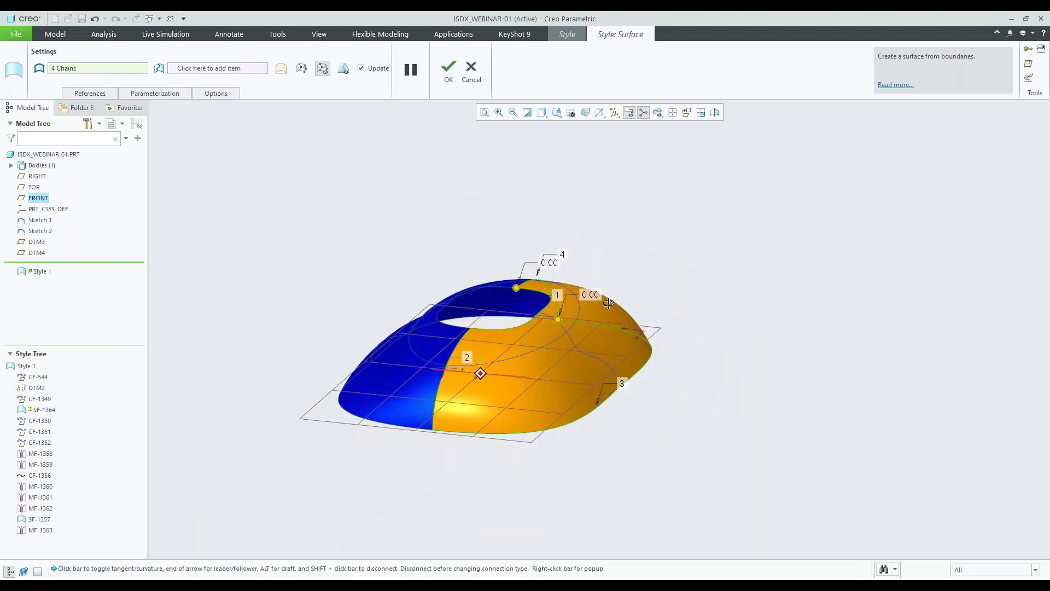
# Step: Add the mirrored half-oval and middle cross-section as internal curves and complete the second half surface
pyautogui.rightClick(306, 218)
pyautogui.click(348, 235)
pyautogui.moveTo(553, 331); pyautogui.dragTo(469, 410, button='middle')
pyautogui.click(582, 356)
pyautogui.keyDown('ctrl'); pyautogui.click(545, 363); pyautogui.keyUp('ctrl')
pyautogui.click(449, 70)
pyautogui.click(628, 257)
pyautogui.scroll(4, 497, 324)
pyautogui.scroll(-3, 323, 445)
pyautogui.moveTo(274, 451); pyautogui.dragTo(410, 299, button='middle')
pyautogui.moveTo(537, 404); pyautogui.dragTo(507, 417, button='middle')
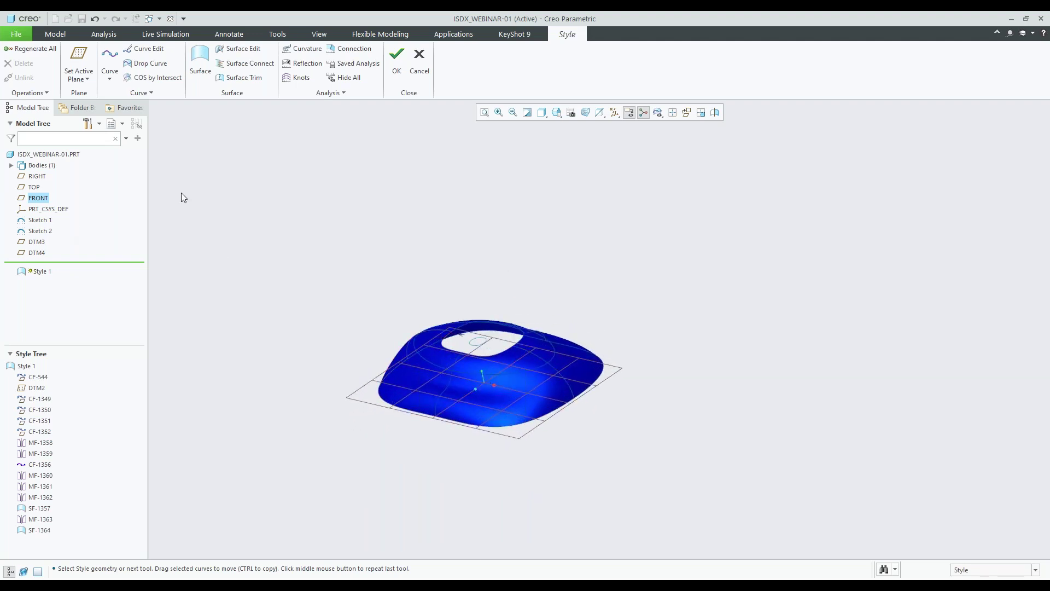
# Step: Start a Drop Curve and select all four corner circles of Sketch 2 as the curves to project
pyautogui.scroll(-2, 367, 374)
pyautogui.moveTo(389, 353)
pyautogui.mouseDown(button='middle')
pyautogui.moveTo(483, 359)
pyautogui.moveTo(514, 382)
pyautogui.mouseUp(button='middle')
pyautogui.click(154, 67)
pyautogui.moveTo(407, 318); pyautogui.dragTo(410, 219, button='middle')
pyautogui.scroll(-3, 406, 362)
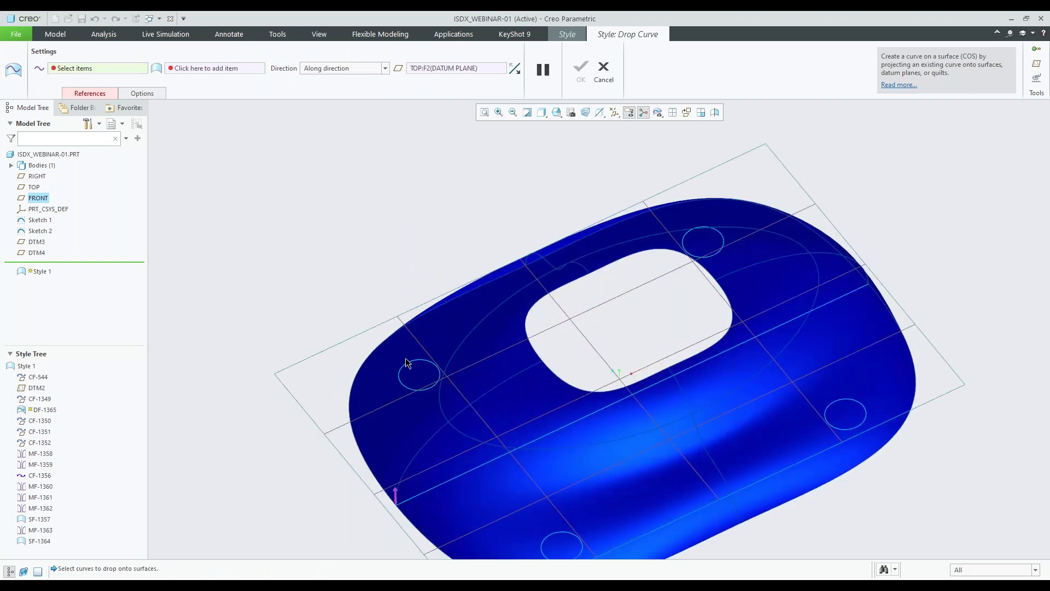
pyautogui.keyDown('ctrl'); pyautogui.click(419, 390); pyautogui.keyUp('ctrl')
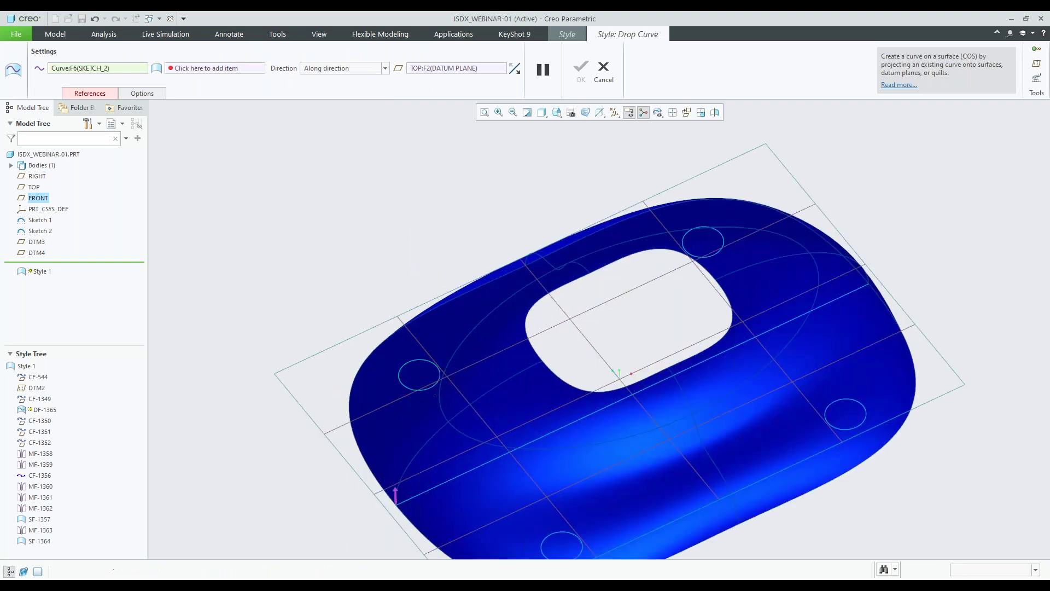
pyautogui.scroll(2, 469, 466)
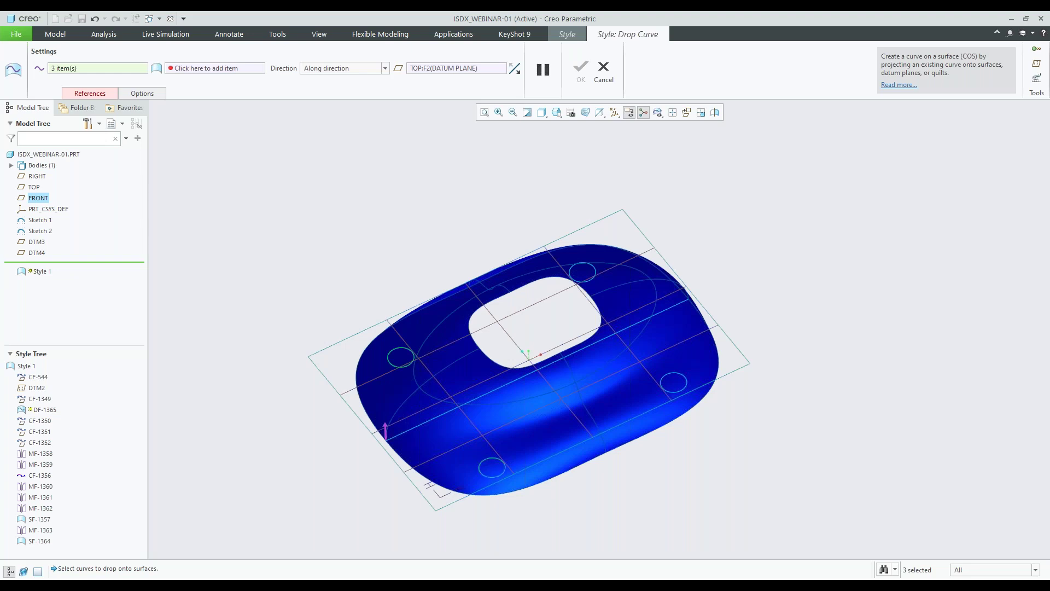
pyautogui.keyDown('ctrl'); pyautogui.click(583, 267); pyautogui.keyUp('ctrl')
pyautogui.keyDown('ctrl'); pyautogui.click(682, 392); pyautogui.keyUp('ctrl')
pyautogui.moveTo(550, 263); pyautogui.dragTo(563, 402, button='middle')
# Step: Set both half surfaces as targets for the dropped circles and check the projection from the top view
pyautogui.click(213, 69)
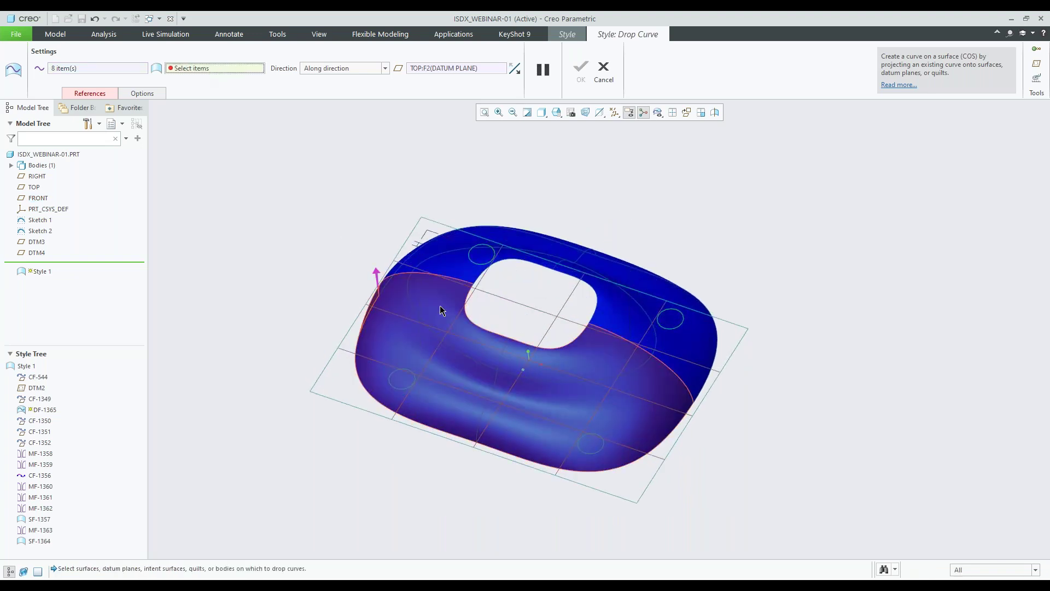
pyautogui.click(444, 272)
pyautogui.keyDown('ctrl'); pyautogui.click(444, 272); pyautogui.keyUp('ctrl')
pyautogui.moveTo(444, 272); pyautogui.dragTo(536, 186, button='middle')
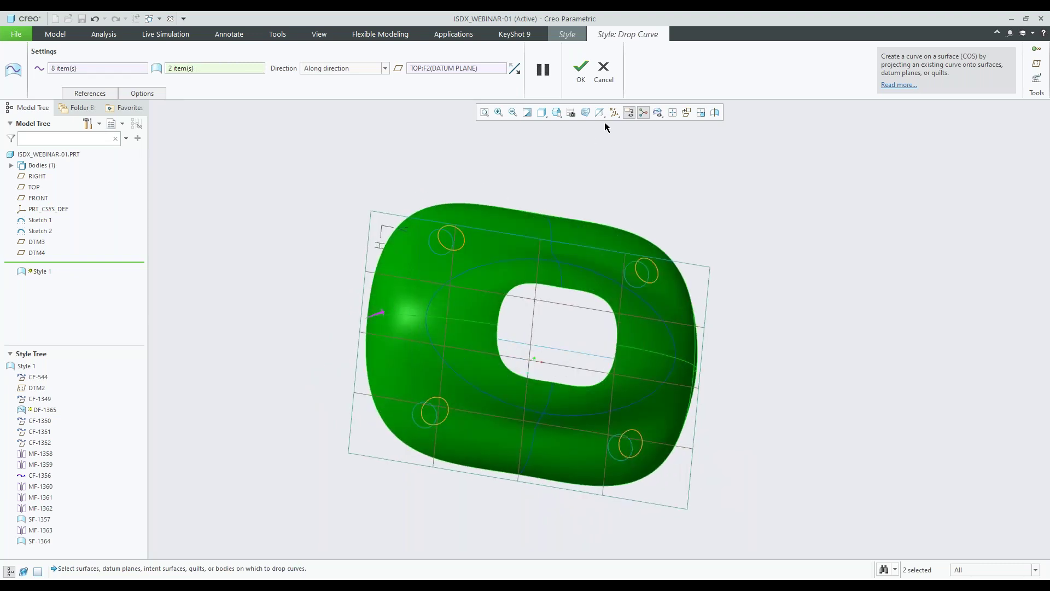
pyautogui.click(571, 113)
pyautogui.click(603, 193)
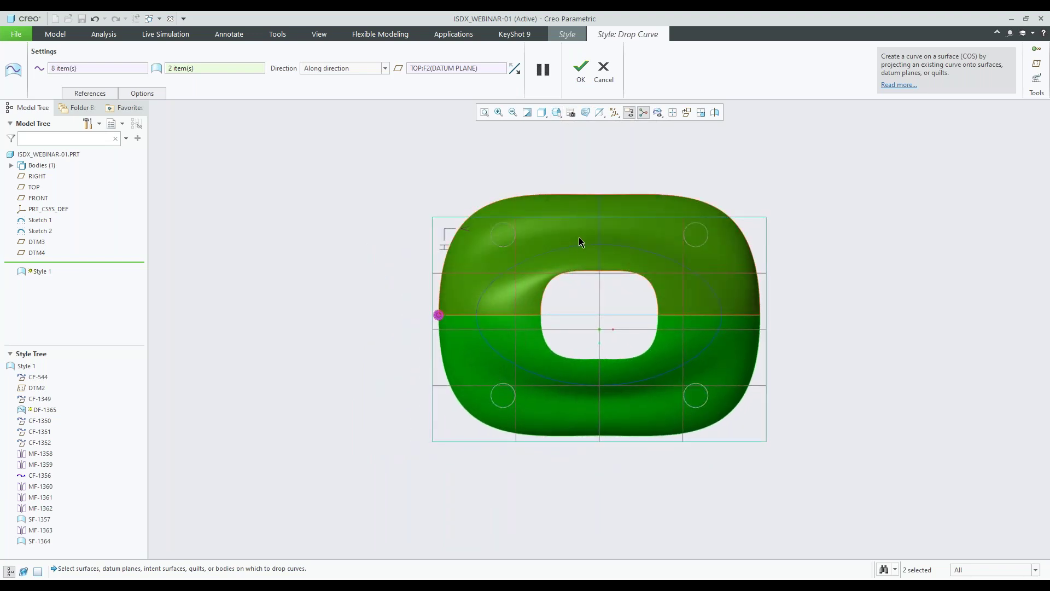
pyautogui.scroll(1, 537, 245)
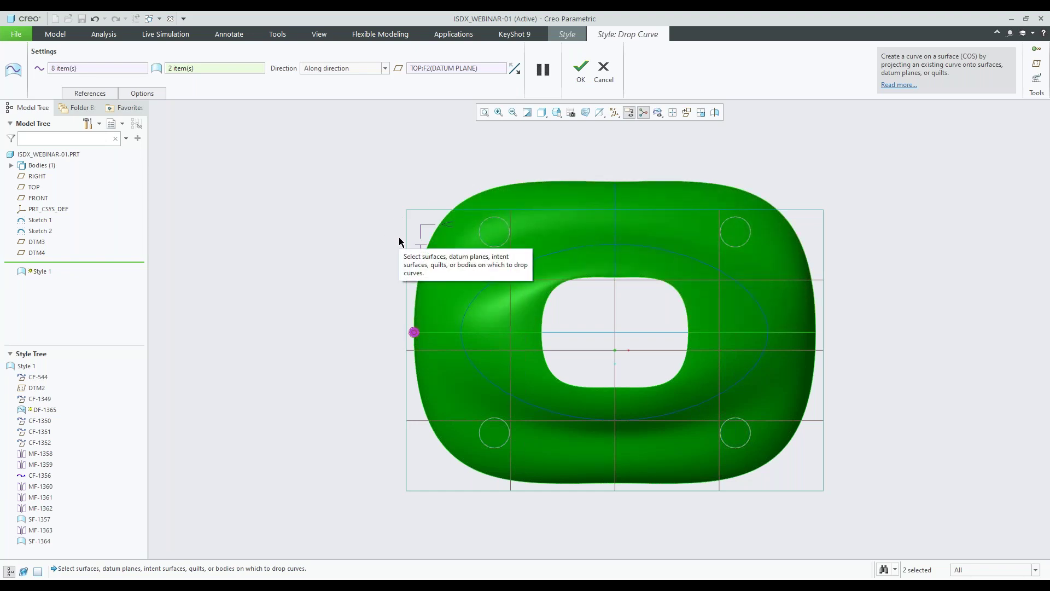
# Step: Try the Normal to surface projection for the dropped circles, and return the direction to Along direction
pyautogui.click(386, 69)
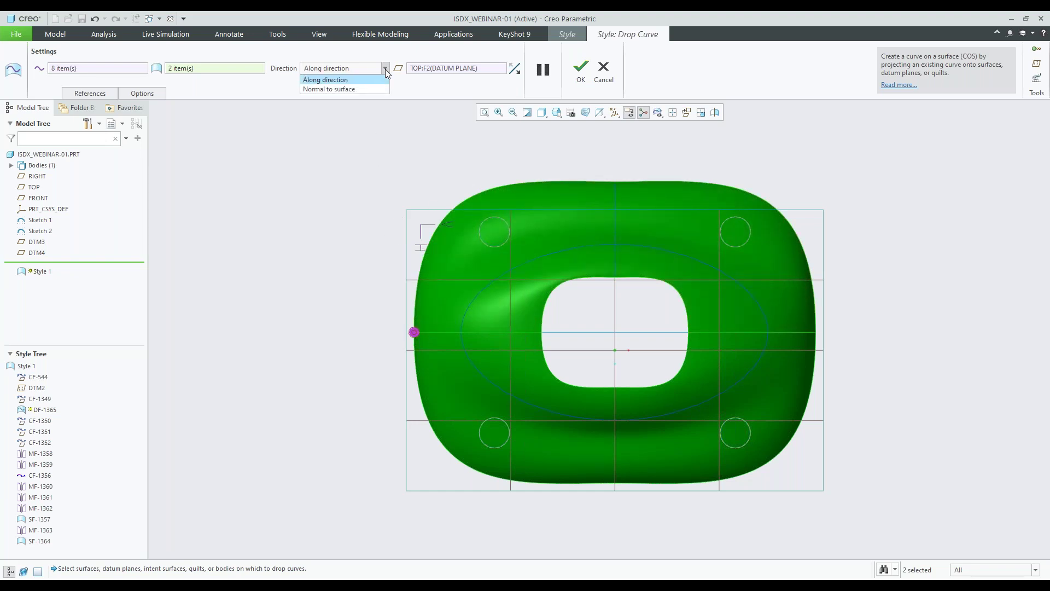
pyautogui.click(361, 89)
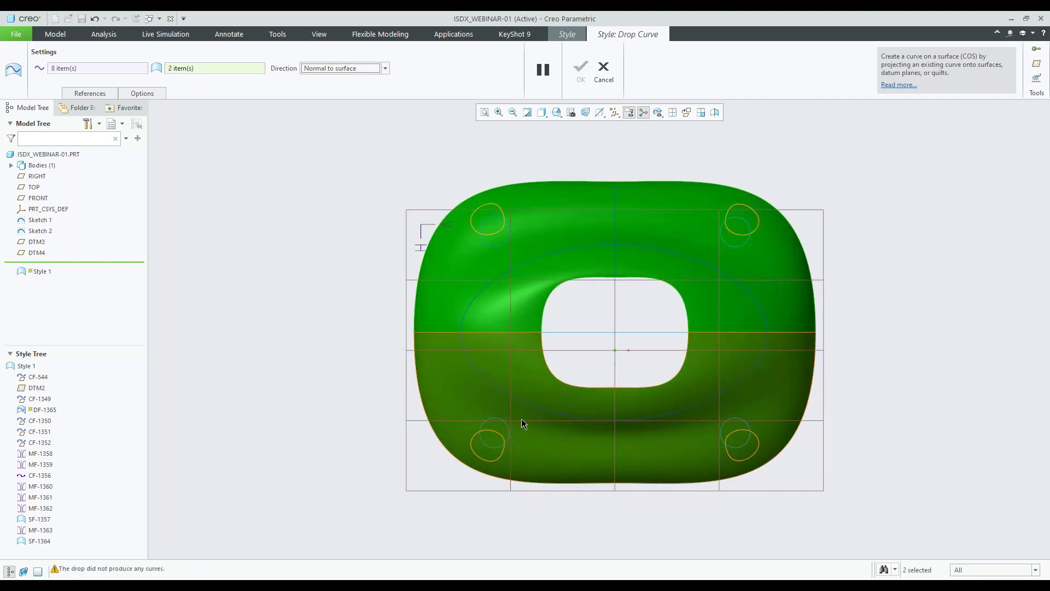
pyautogui.click(385, 69)
pyautogui.click(370, 77)
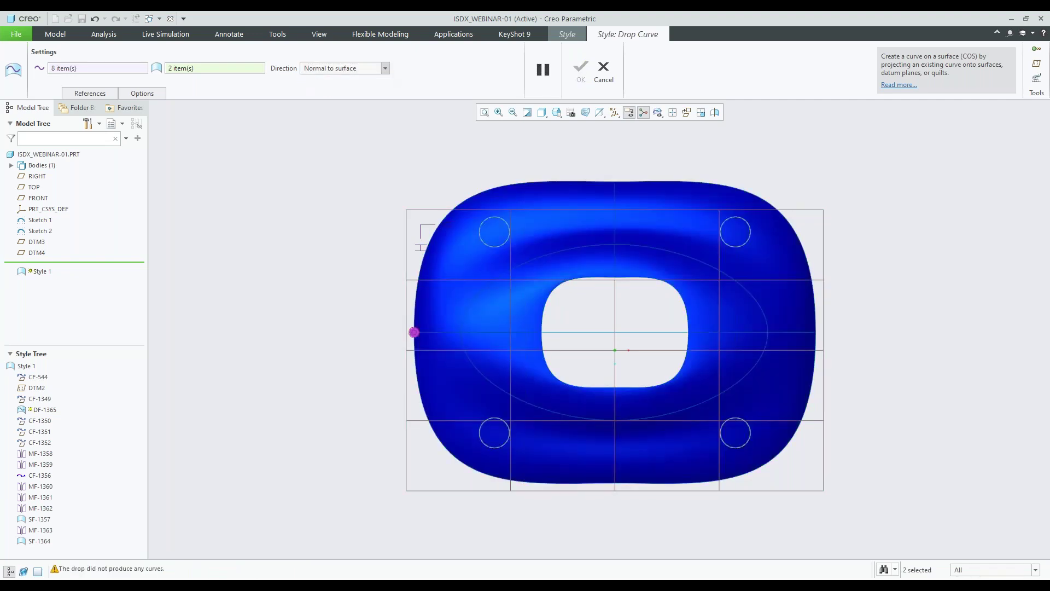
# Step: Complete the dropped circles on both half surfaces using the Along direction projection
pyautogui.middleClick(325, 234)
pyautogui.click(325, 234)
pyautogui.scroll(4, 325, 235)
pyautogui.moveTo(500, 390); pyautogui.dragTo(509, 282, button='middle')
pyautogui.scroll(-5, 391, 369)
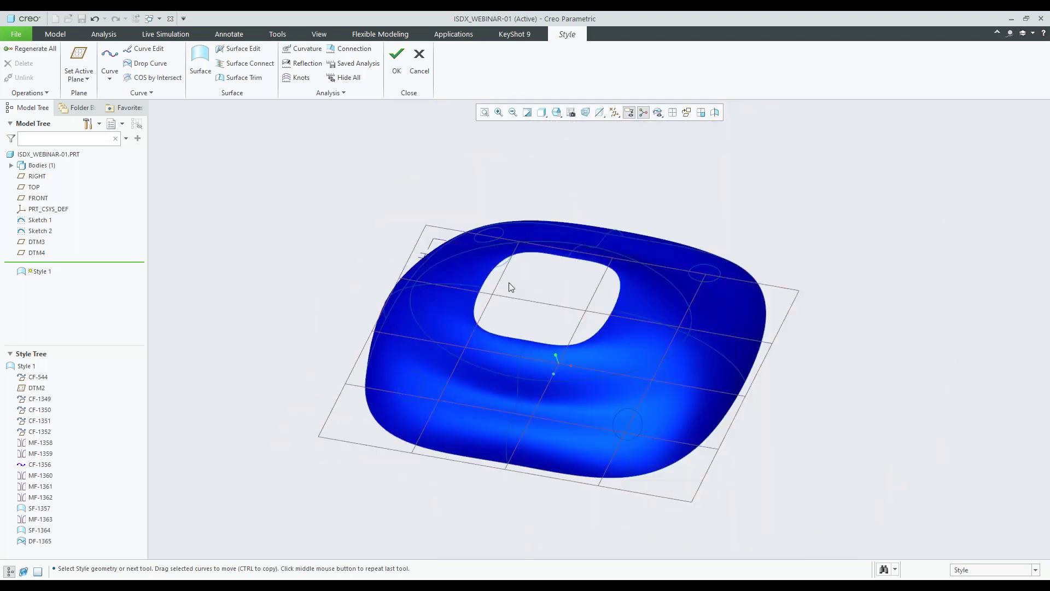
# Step: Trim the quilt of the first half with its left dropped circle, deleting the region inside to cut a corner hole
pyautogui.click(239, 77)
pyautogui.moveTo(424, 293); pyautogui.dragTo(470, 297, button='middle')
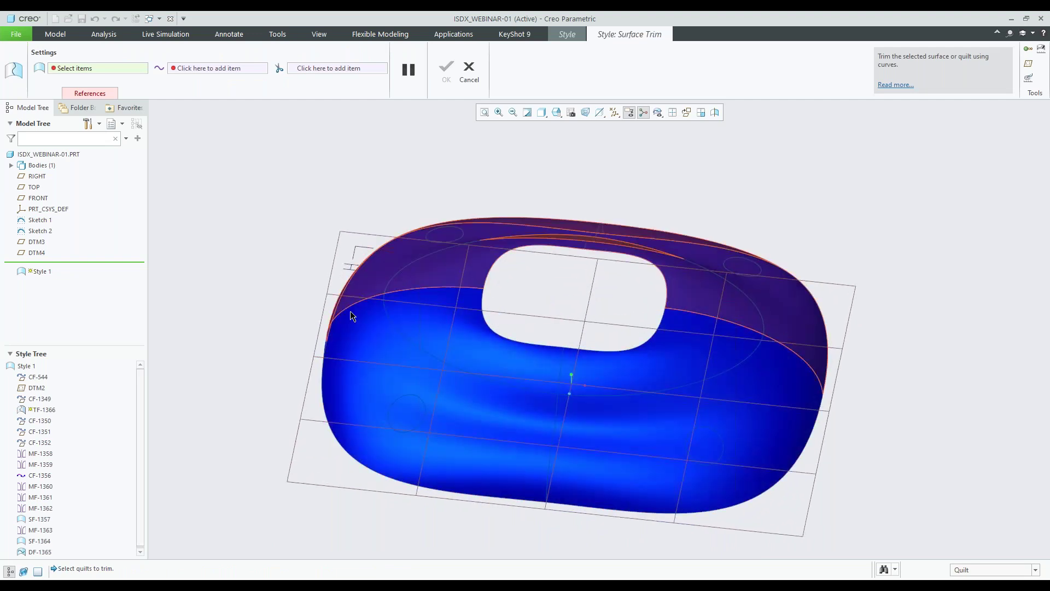
pyautogui.click(387, 342)
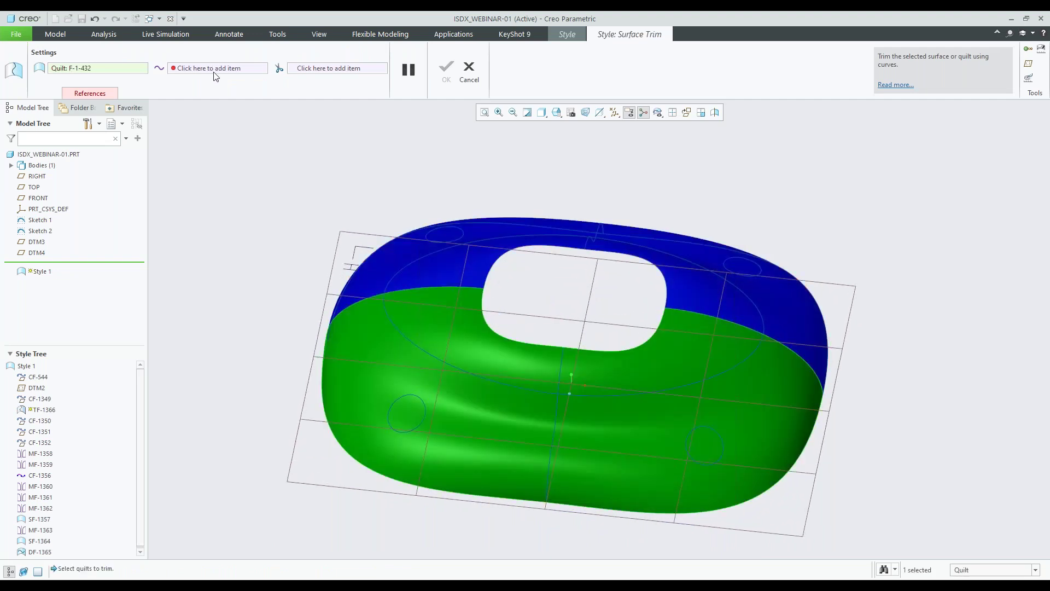
pyautogui.click(215, 69)
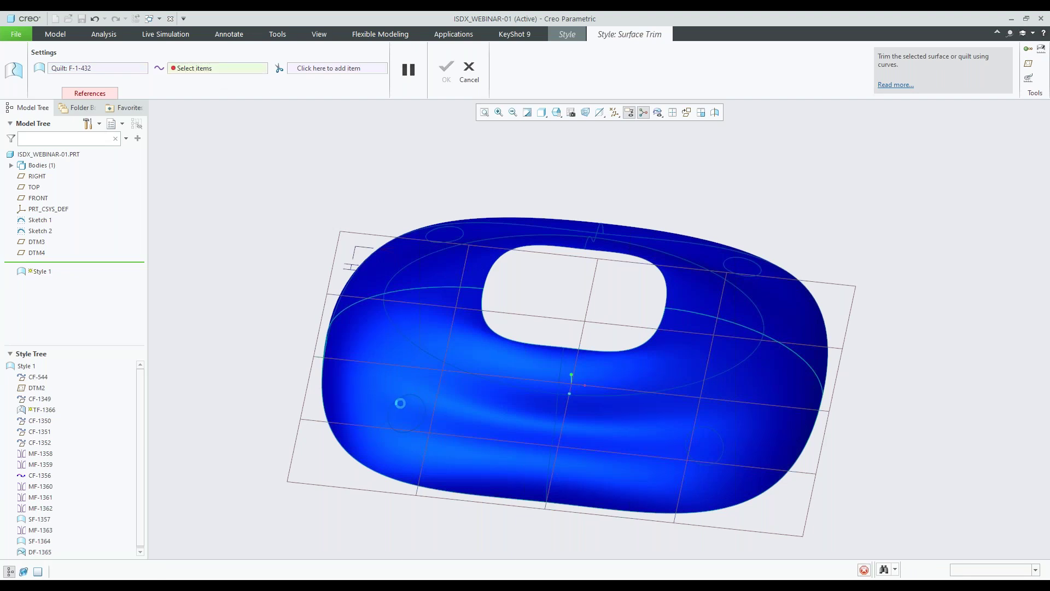
pyautogui.click(411, 414)
pyautogui.click(419, 427)
pyautogui.rightClick(283, 265)
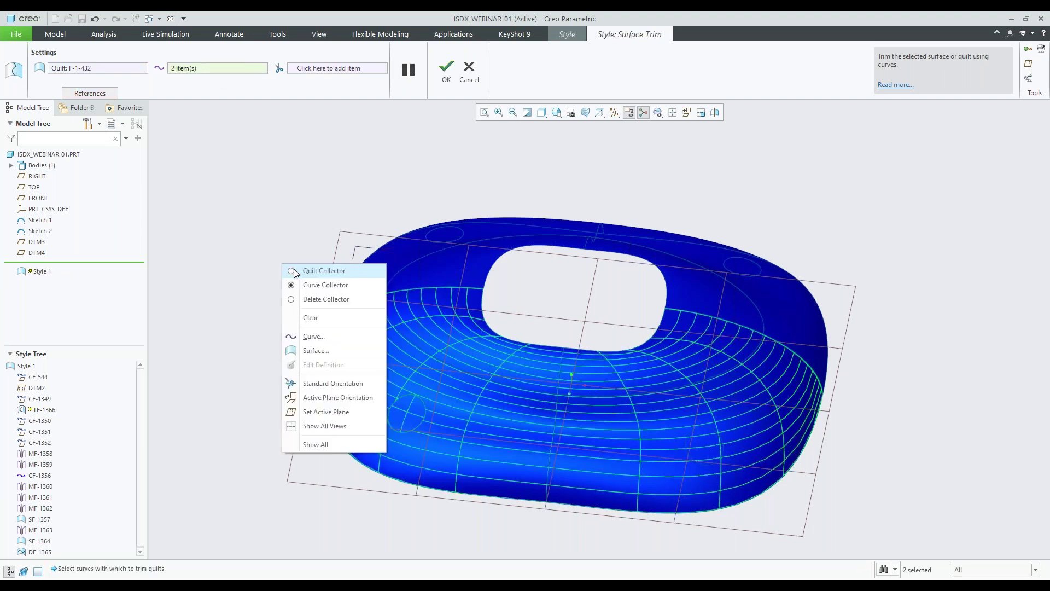
pyautogui.click(319, 301)
pyautogui.click(406, 412)
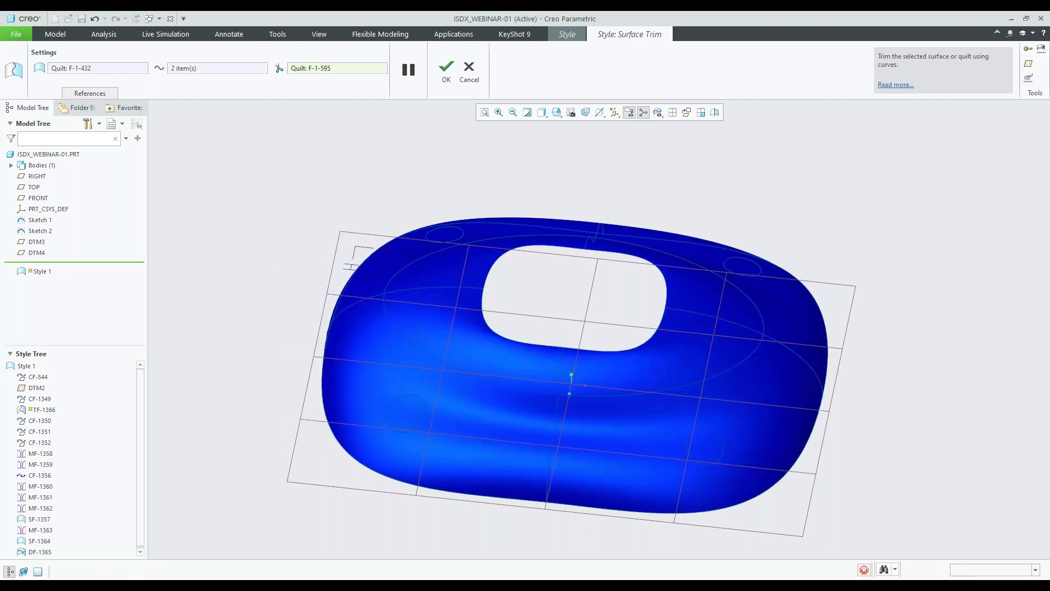
pyautogui.middleClick(276, 264)
# Step: Trim the same half surface with its other dropped circle and delete the enclosed region to cut the second corner hole
pyautogui.click(244, 78)
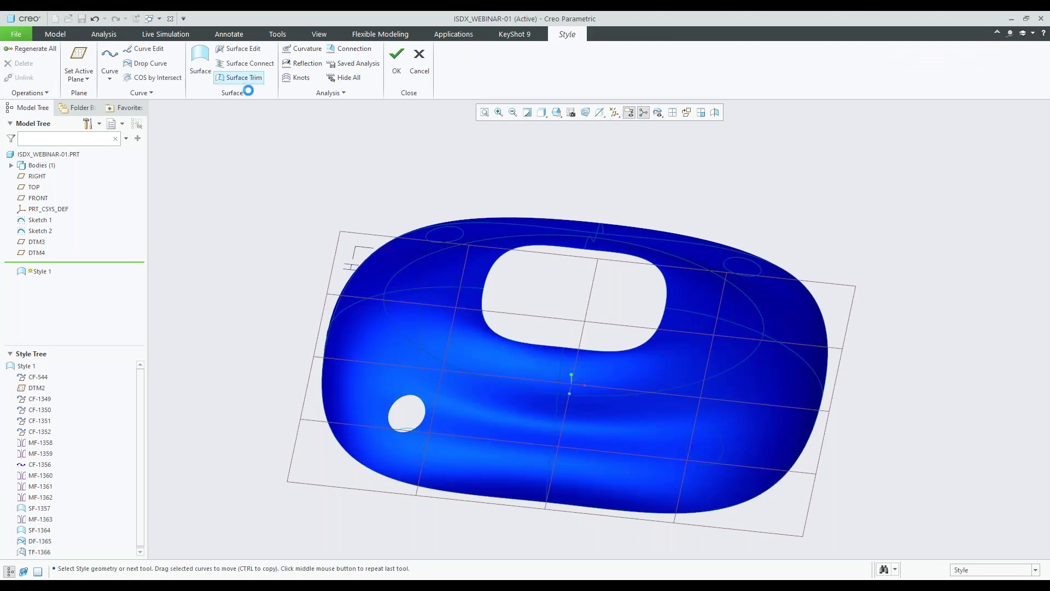
pyautogui.moveTo(563, 355)
pyautogui.mouseDown(button='middle')
pyautogui.moveTo(582, 365)
pyautogui.moveTo(573, 384)
pyautogui.mouseUp(button='middle')
pyautogui.scroll(2, 573, 384)
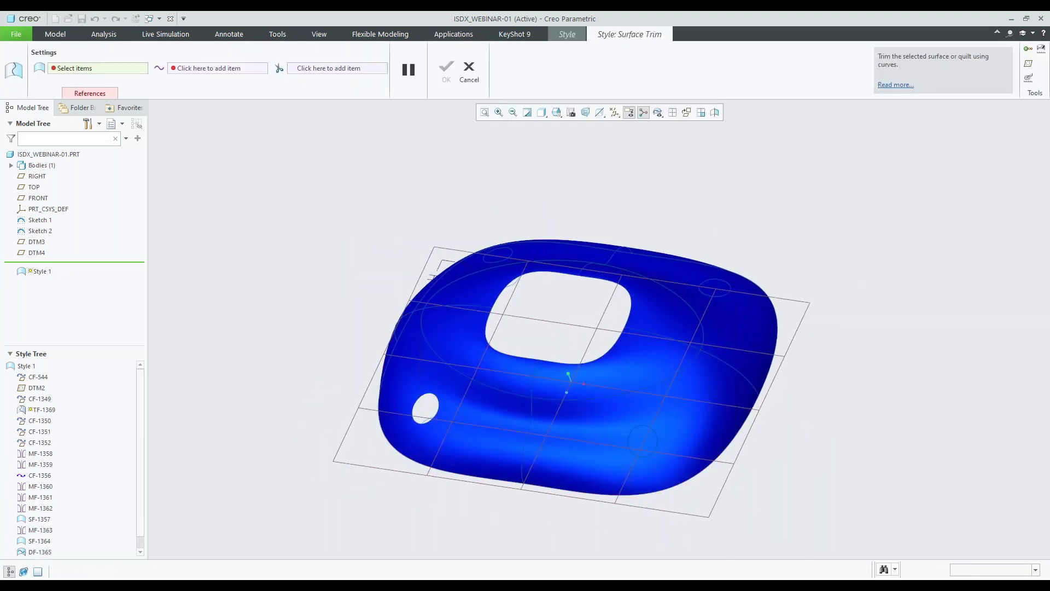
pyautogui.click(609, 422)
pyautogui.rightClick(609, 420)
pyautogui.click(646, 250)
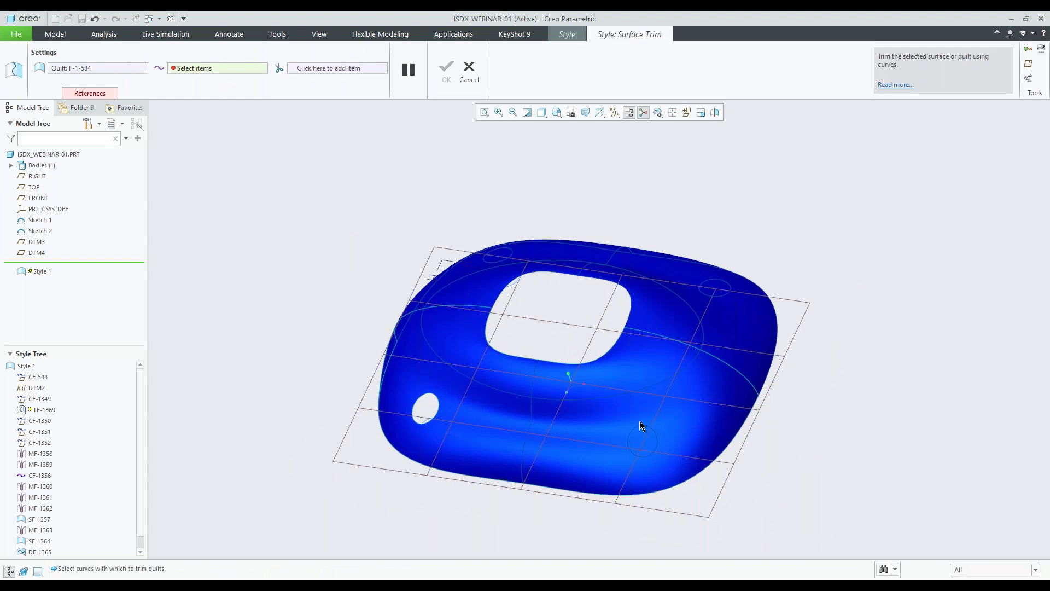
pyautogui.click(649, 455)
pyautogui.keyDown('ctrl'); pyautogui.click(647, 453); pyautogui.keyUp('ctrl')
pyautogui.rightClick(678, 394)
pyautogui.click(722, 242)
pyautogui.click(657, 453)
pyautogui.middleClick(873, 329)
pyautogui.click(873, 329)
# Step: Trim the opposite half surface with its left dropped circle and delete the enclosed region to cut the third corner hole
pyautogui.moveTo(605, 183); pyautogui.dragTo(609, 216, button='middle')
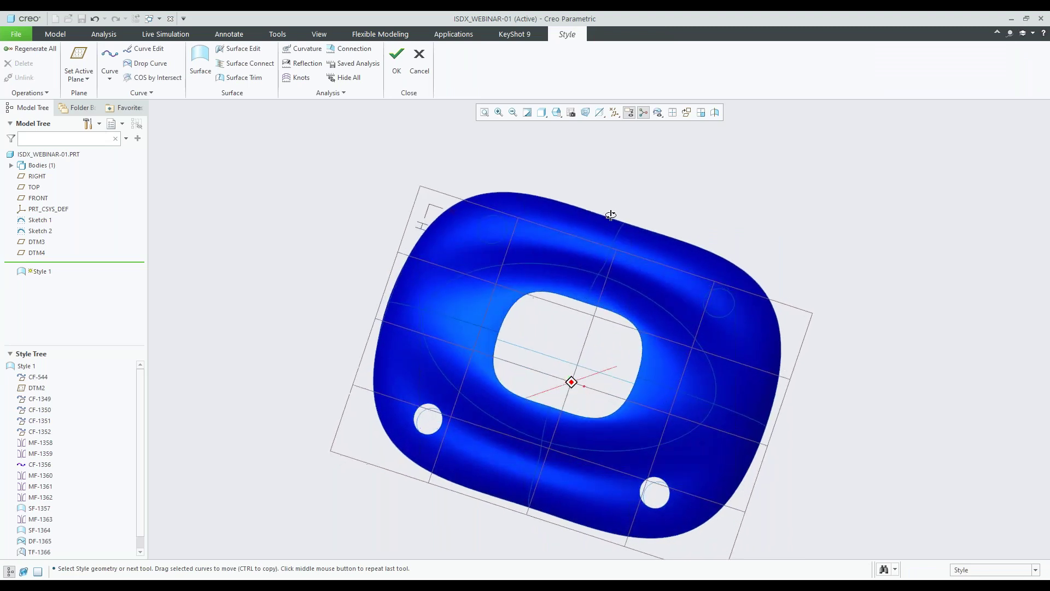
pyautogui.click(239, 77)
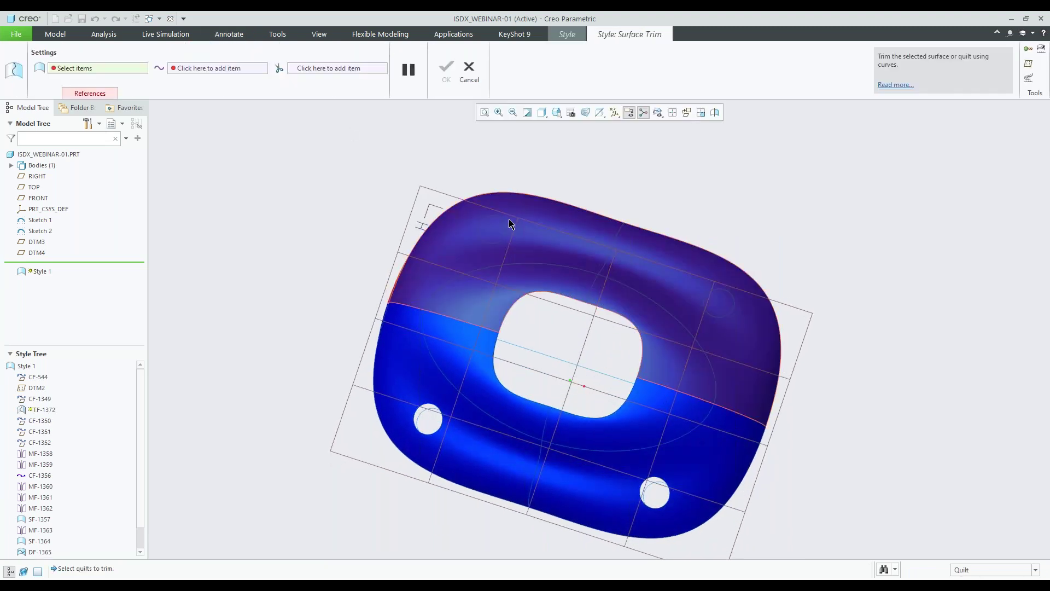
pyautogui.click(543, 225)
pyautogui.click(234, 71)
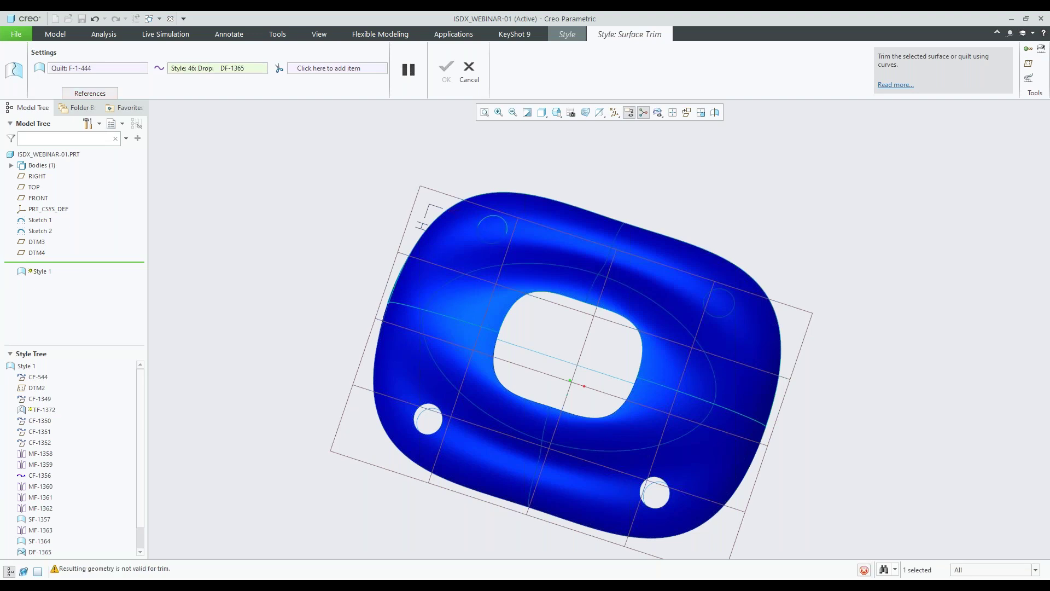
pyautogui.rightClick(540, 220)
pyautogui.click(571, 254)
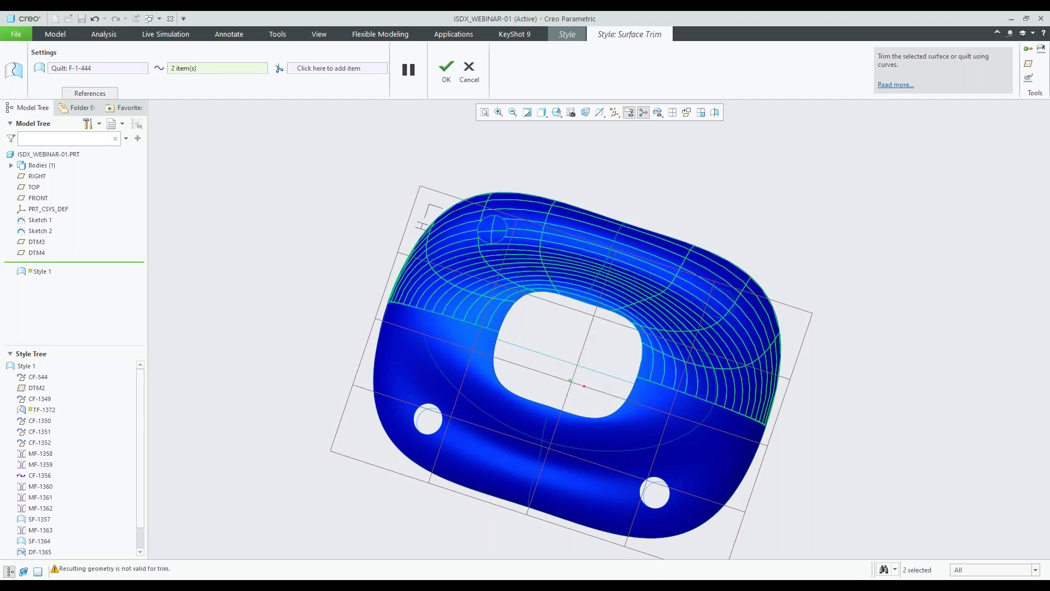
pyautogui.click(492, 229)
pyautogui.middleClick(550, 166)
pyautogui.click(480, 135)
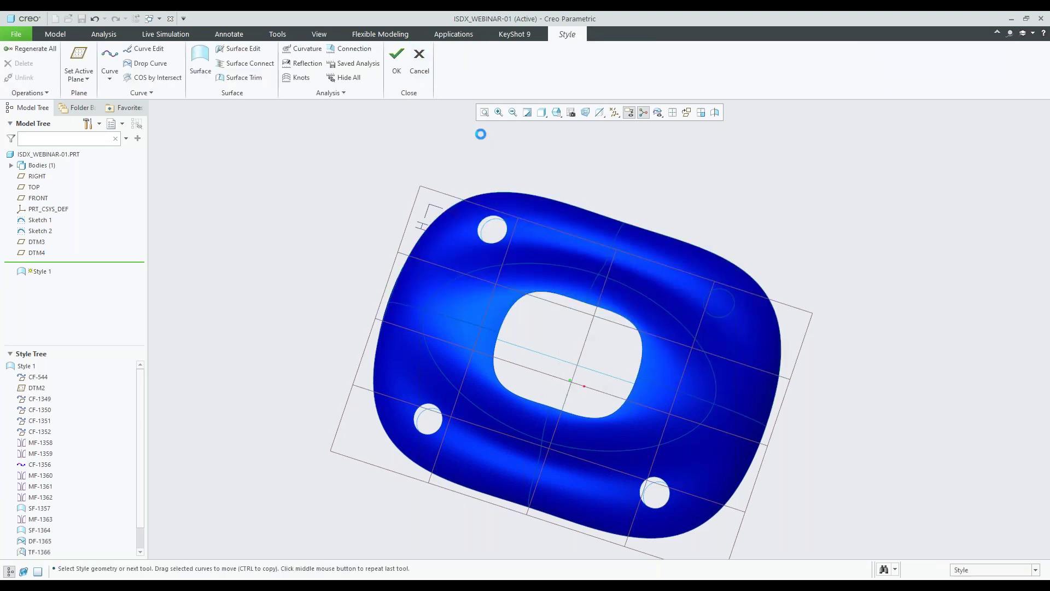
pyautogui.click(469, 68)
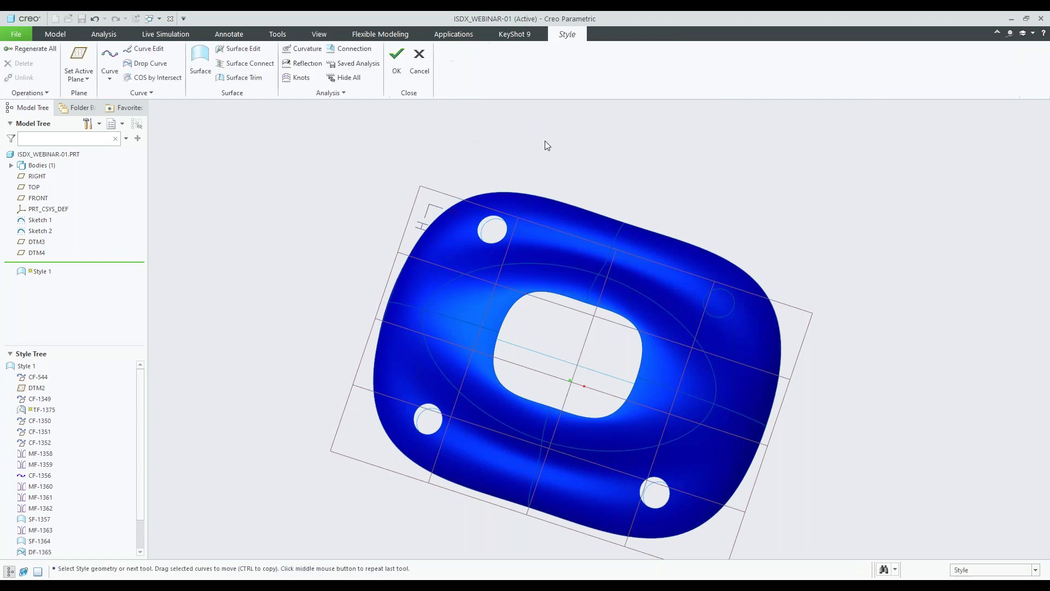
# Step: Trim the opposite half surface with its remaining dropped circle and delete the enclosed region to cut the fourth corner hole
pyautogui.click(239, 77)
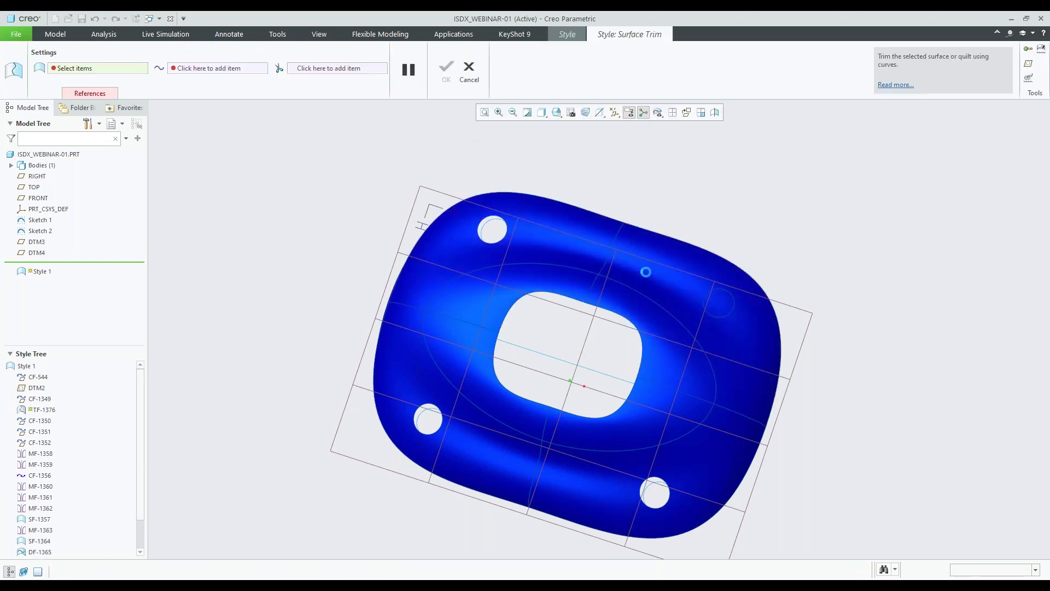
pyautogui.click(645, 271)
pyautogui.click(252, 71)
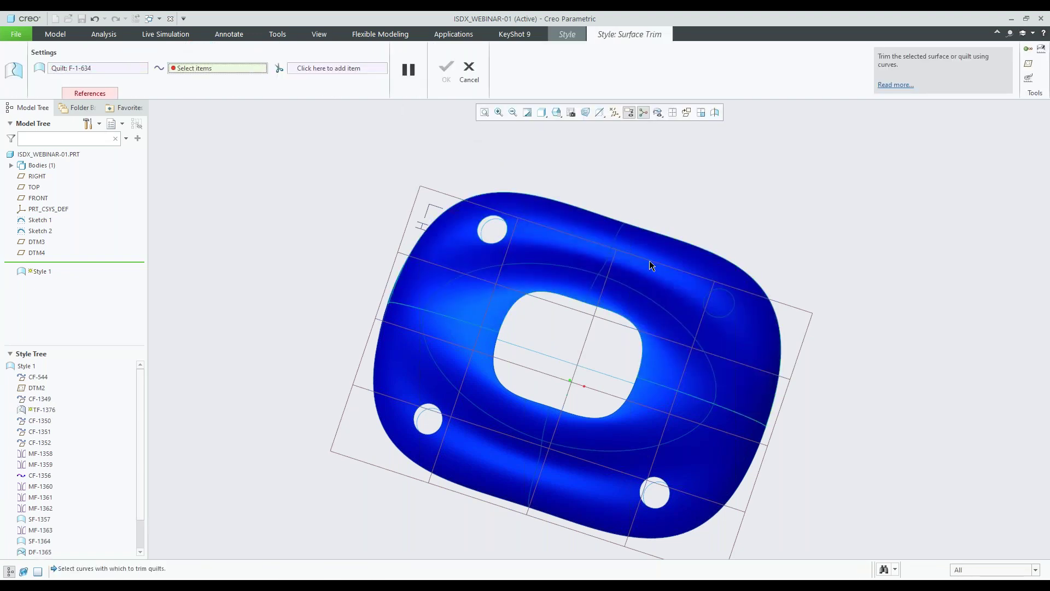
pyautogui.click(715, 291)
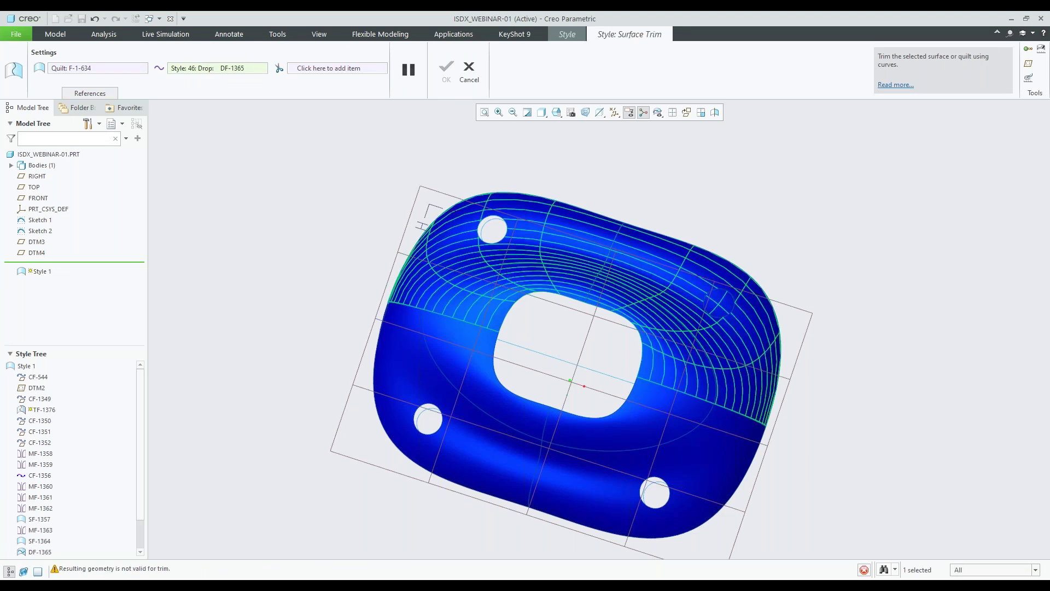
pyautogui.rightClick(755, 226)
pyautogui.click(783, 263)
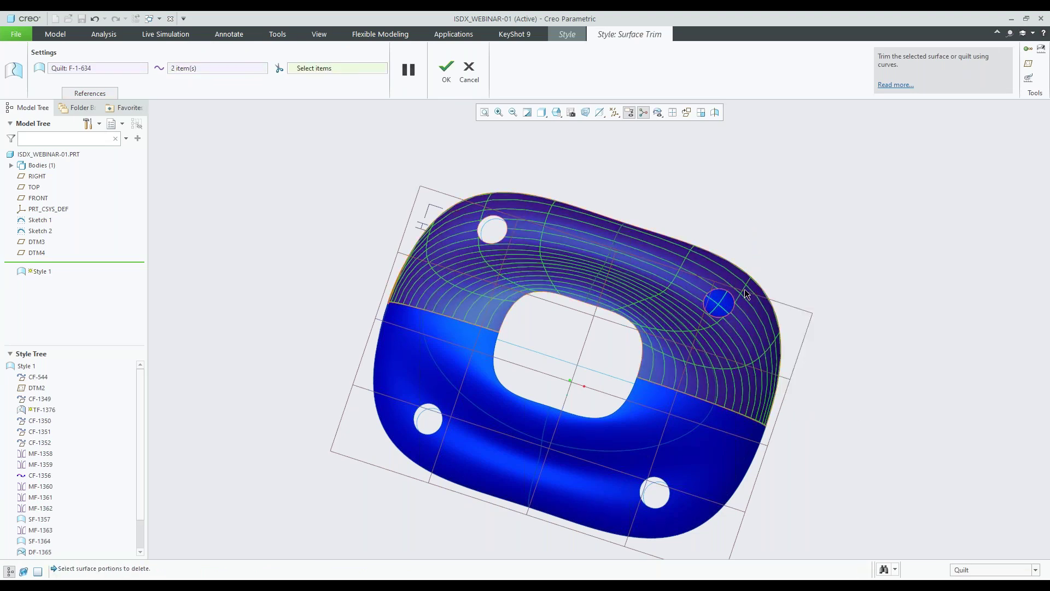
pyautogui.middleClick(756, 227)
# Step: Accept the Style feature and return to the part model
pyautogui.moveTo(396, 259); pyautogui.dragTo(398, 225, button='middle')
pyautogui.click(396, 59)
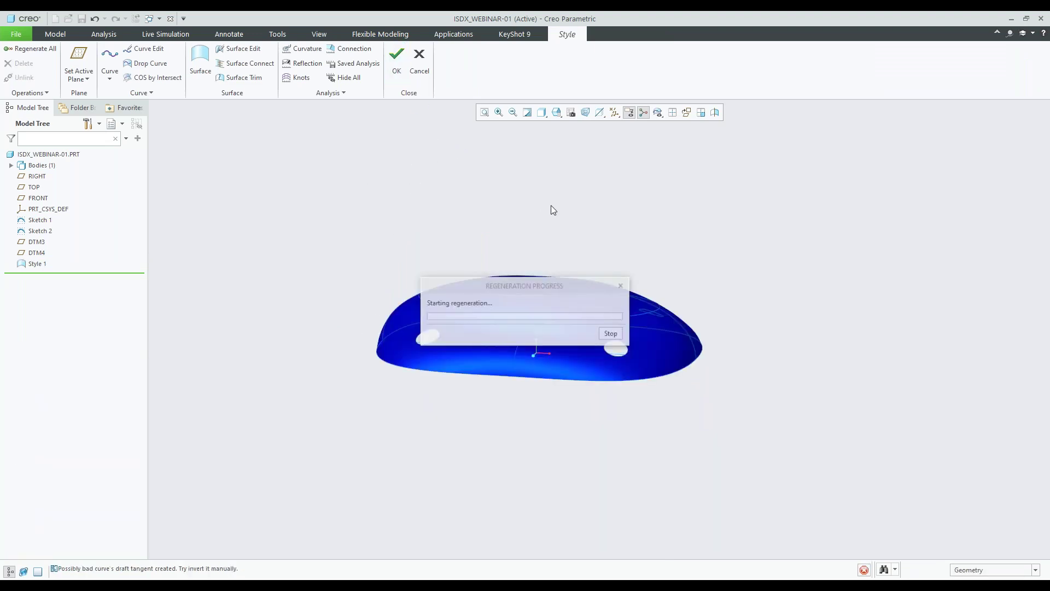
pyautogui.moveTo(528, 217); pyautogui.dragTo(583, 274, button='middle')
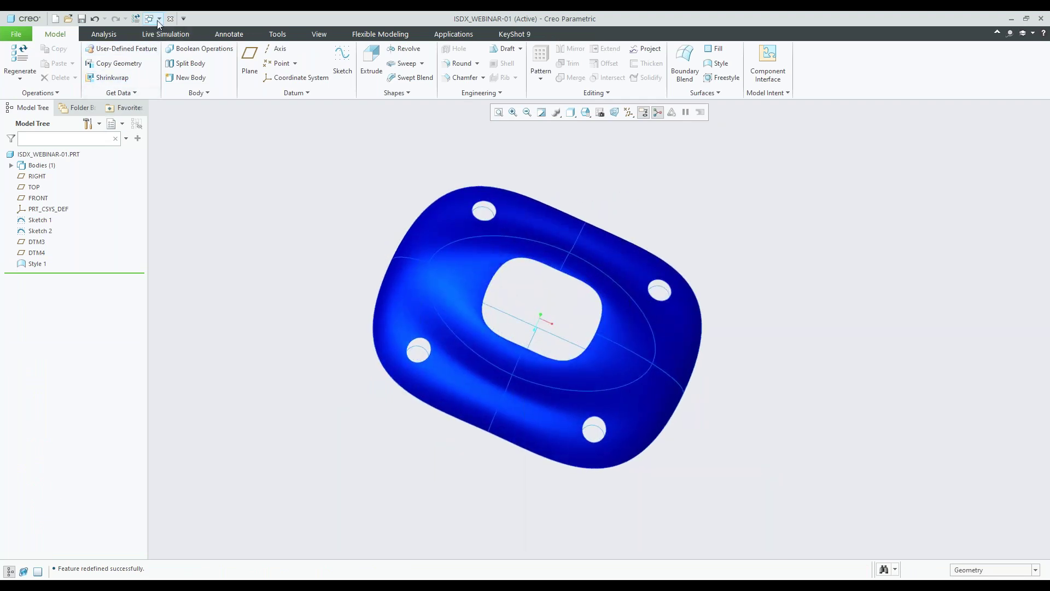
# Step: Switch to ISDX_WEBINAR-COMPLETED.PRT to examine the finished surface from another angle, and return to ISDX_WEBINAR-01.PRT
pyautogui.click(158, 20)
pyautogui.click(189, 44)
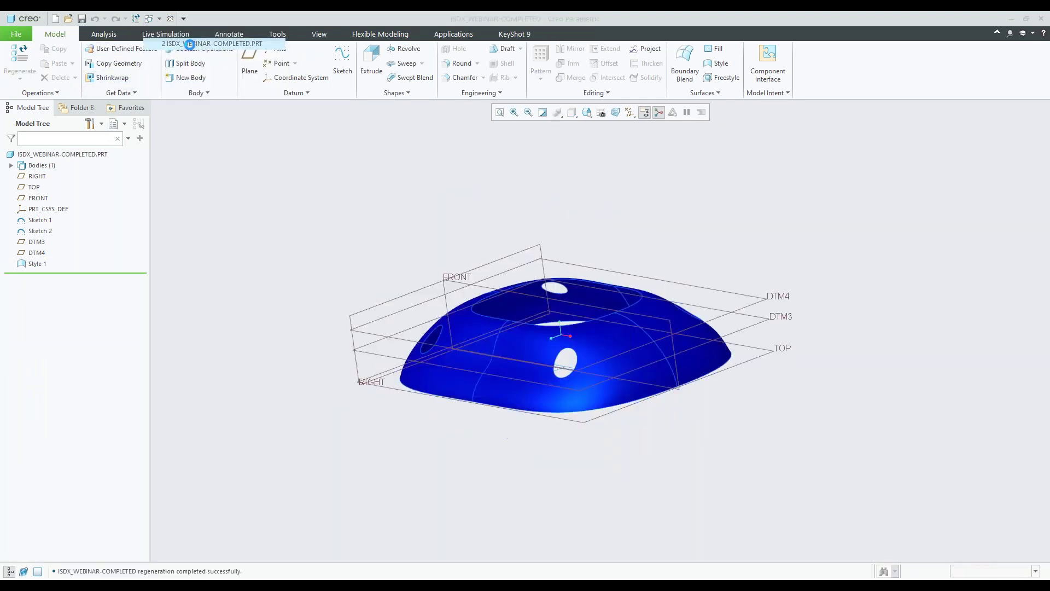
pyautogui.moveTo(378, 274); pyautogui.dragTo(409, 291, button='middle')
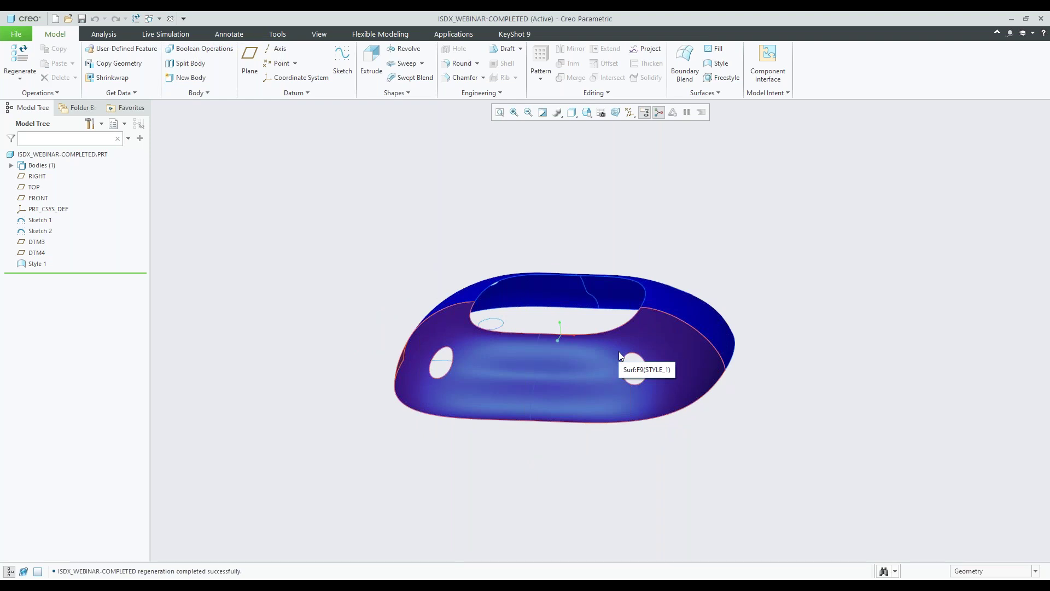
pyautogui.click(159, 19)
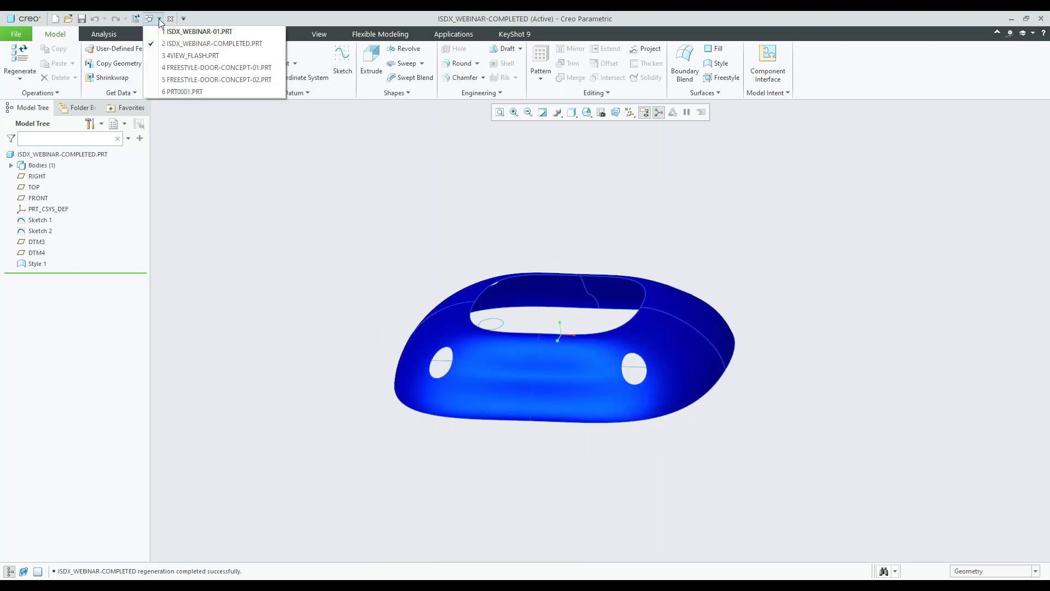
pyautogui.click(181, 32)
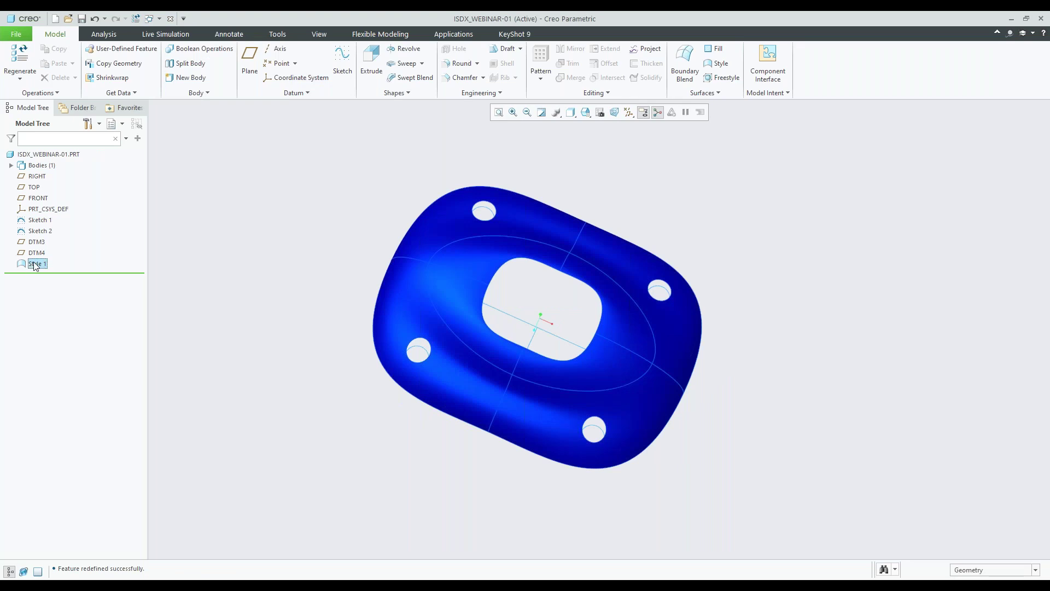
# Step: Reopen the Style 1 feature for editing its definition
pyautogui.click(36, 264)
pyautogui.click(54, 197)
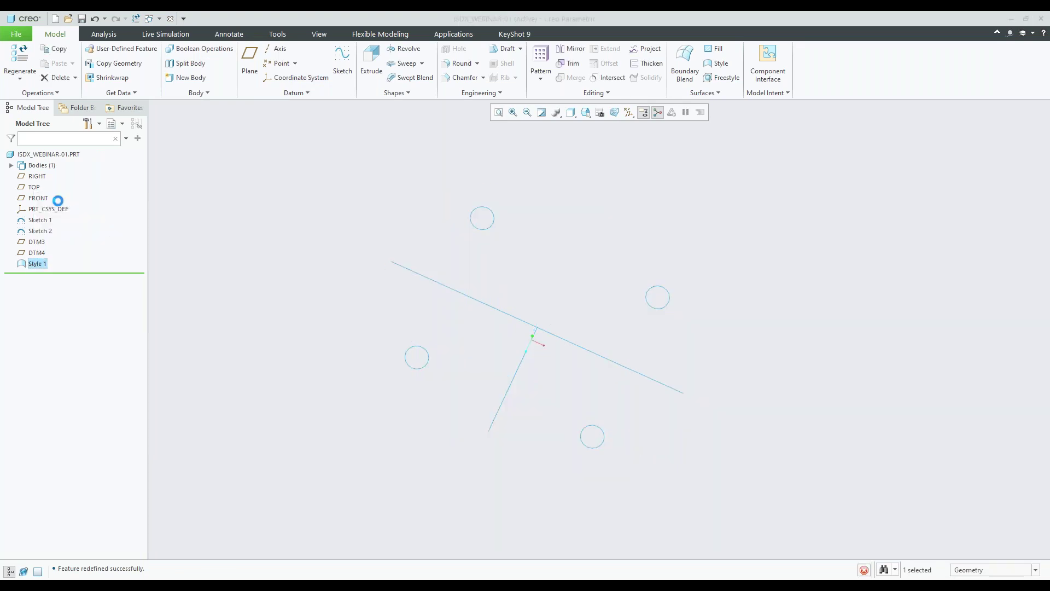
pyautogui.moveTo(640, 230); pyautogui.dragTo(643, 304, button='middle')
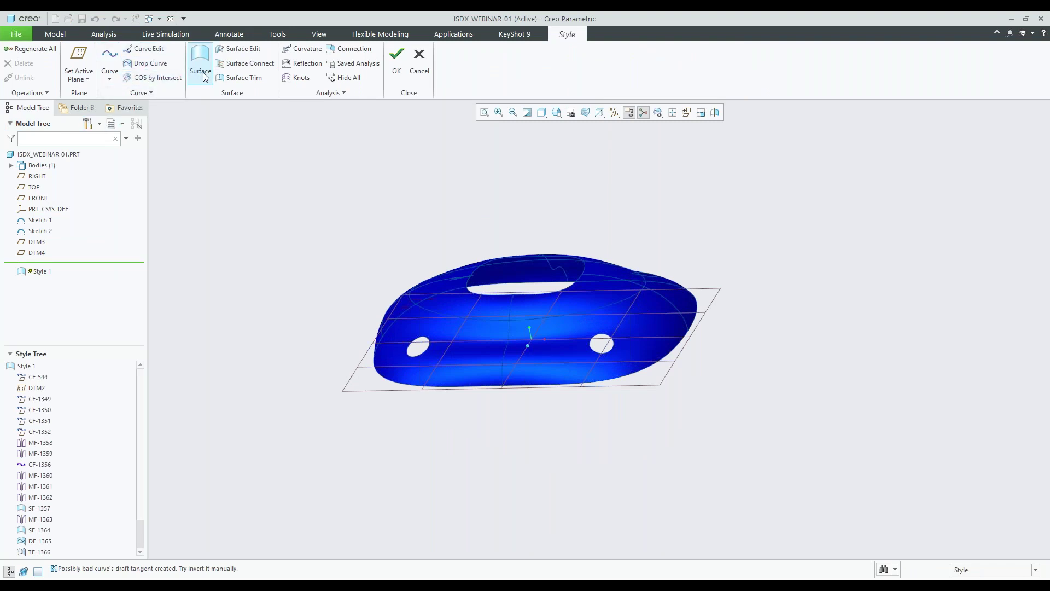
# Step: Run a Knots analysis on both trimmed half surfaces and examine the knot lines
pyautogui.scroll(-2, 426, 261)
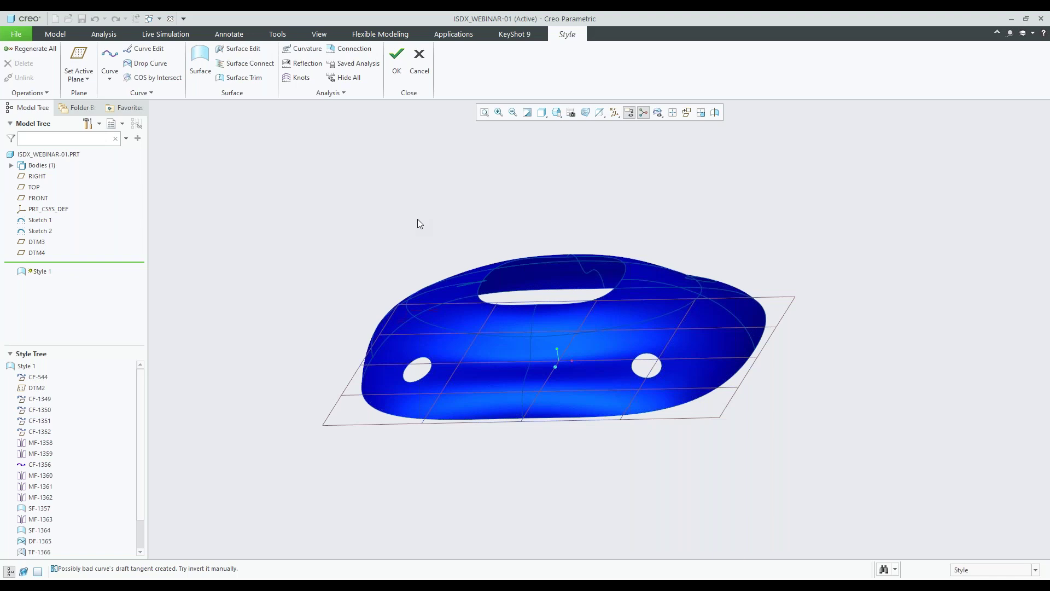
pyautogui.moveTo(451, 181); pyautogui.dragTo(440, 198, button='middle')
pyautogui.click(302, 78)
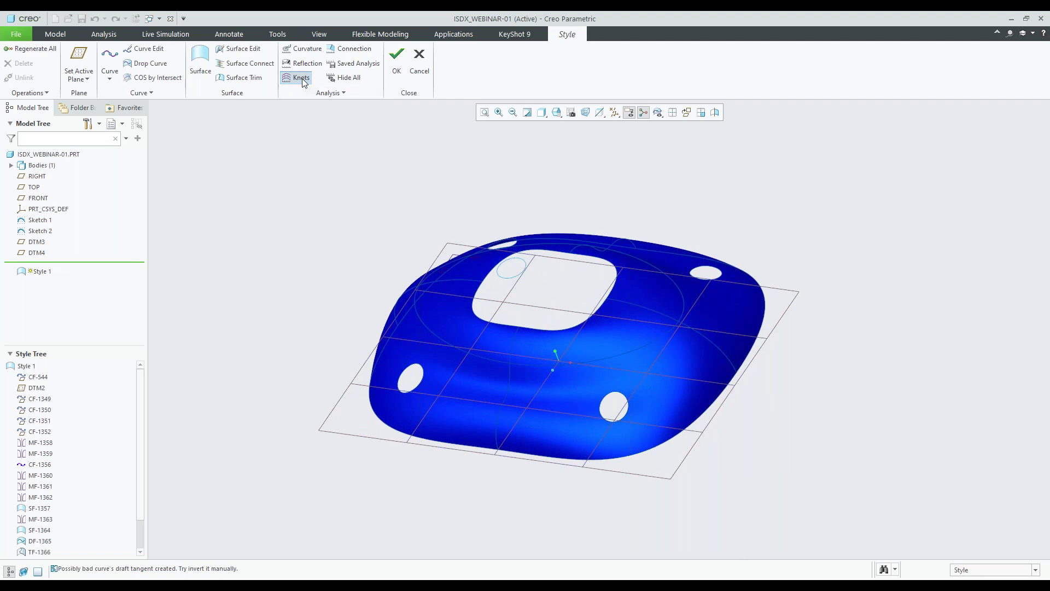
pyautogui.moveTo(583, 217); pyautogui.dragTo(648, 316, button='middle')
pyautogui.click(648, 316)
pyautogui.keyDown('ctrl'); pyautogui.click(647, 316); pyautogui.keyUp('ctrl')
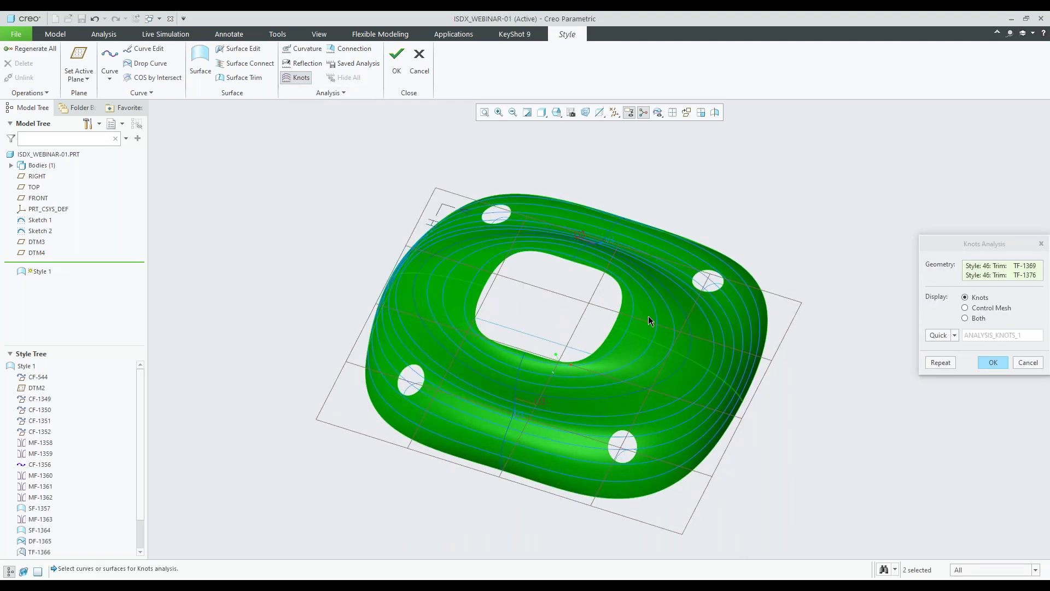
pyautogui.scroll(-4, 600, 336)
pyautogui.moveTo(563, 334)
pyautogui.mouseDown(button='middle')
pyautogui.moveTo(569, 290)
pyautogui.moveTo(605, 269)
pyautogui.moveTo(610, 291)
pyautogui.moveTo(564, 313)
pyautogui.moveTo(602, 300)
pyautogui.moveTo(607, 363)
pyautogui.moveTo(592, 376)
pyautogui.moveTo(568, 309)
pyautogui.mouseUp(button='middle')
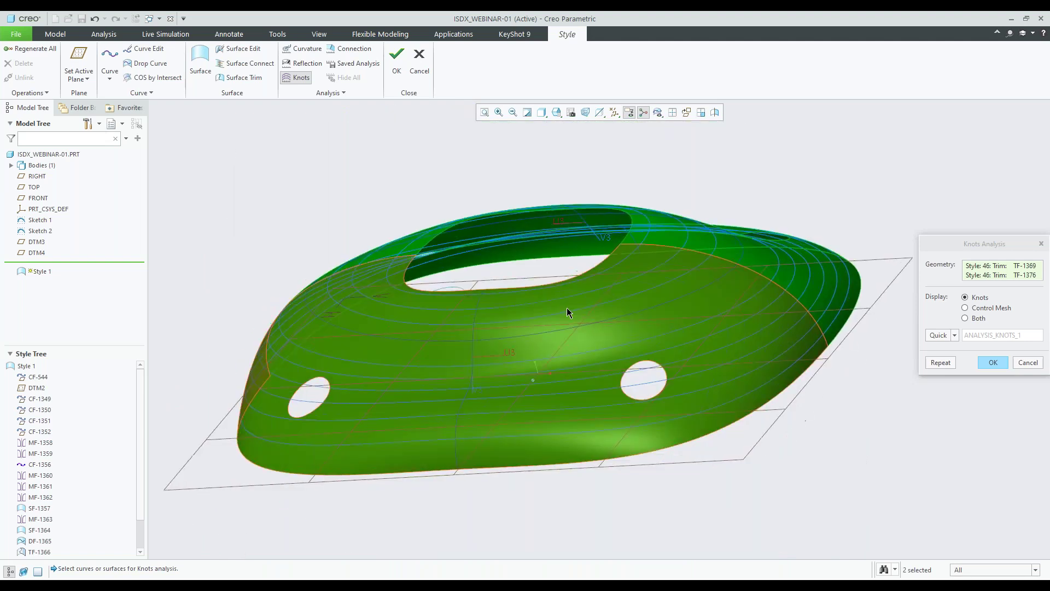
# Step: Show the Control Mesh in the Knots analysis, switch the display to Both, and close the analysis
pyautogui.click(965, 308)
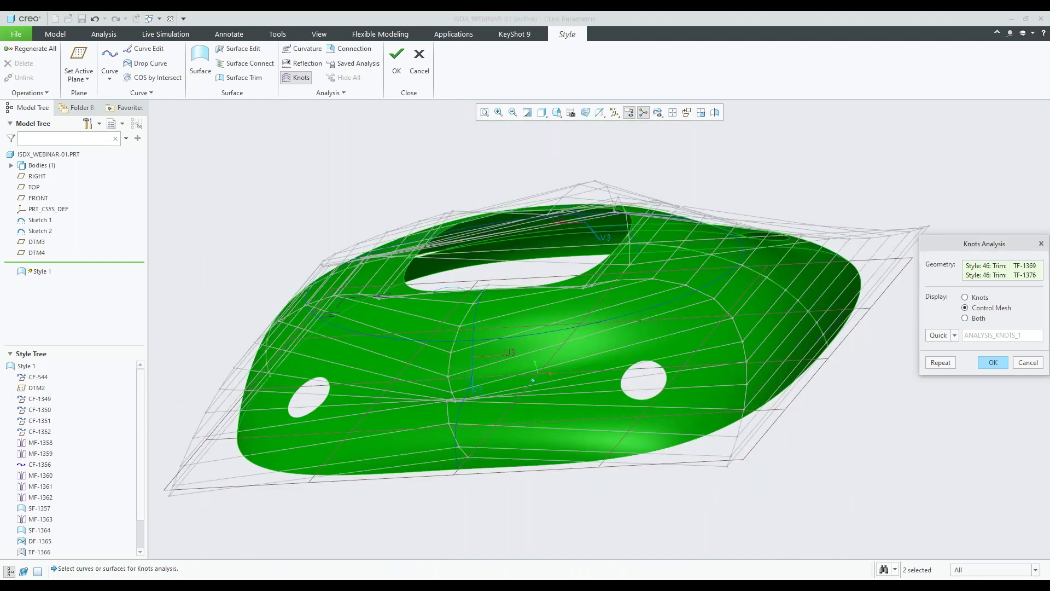
pyautogui.moveTo(707, 331); pyautogui.dragTo(719, 357, button='middle')
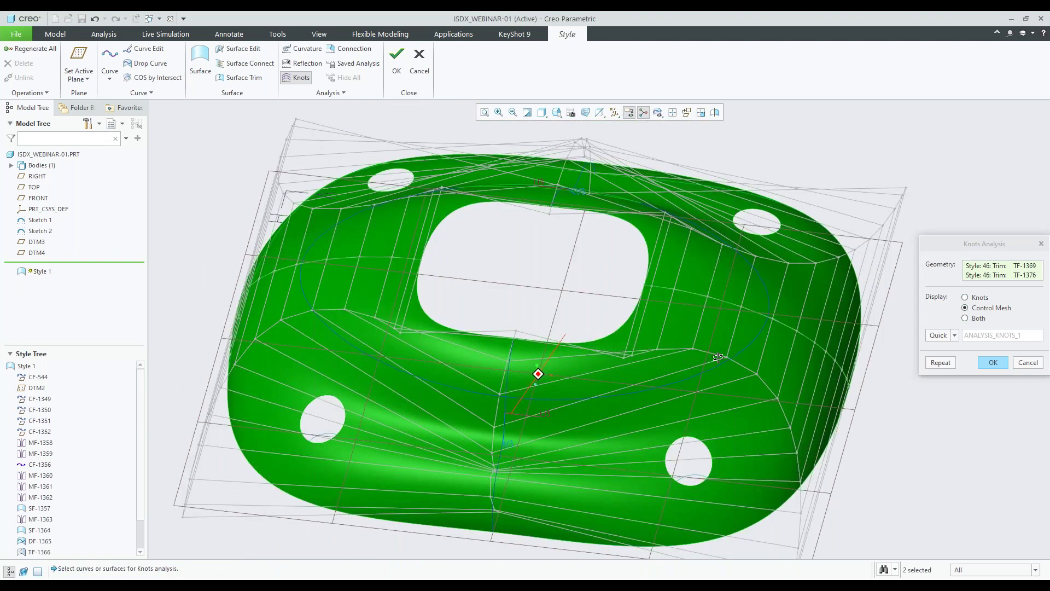
pyautogui.click(966, 318)
pyautogui.click(993, 362)
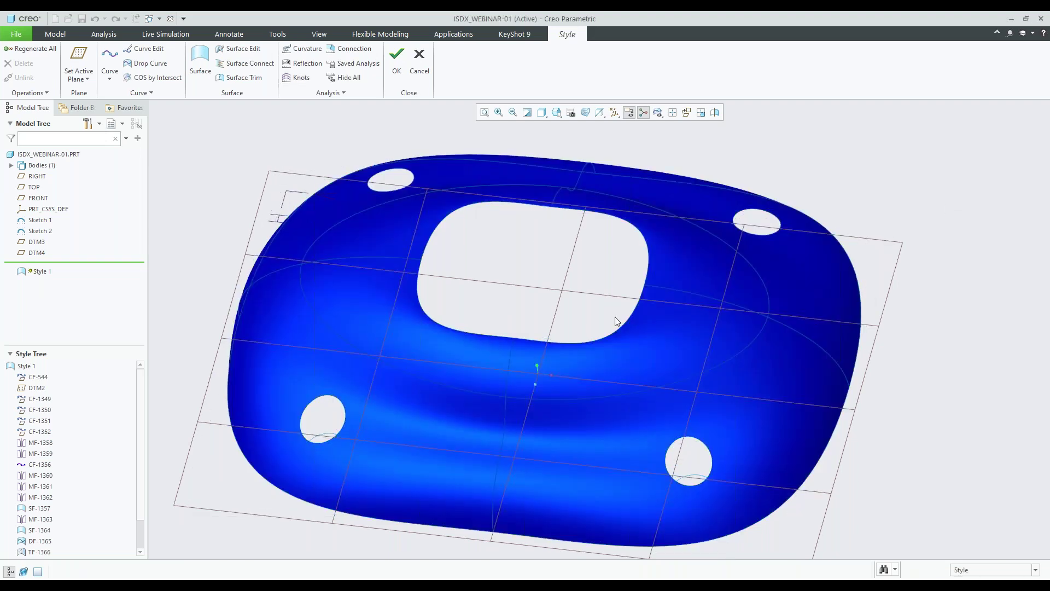
# Step: Run a zebra-stripe Reflection analysis on both trimmed half surfaces
pyautogui.scroll(-4, 625, 345)
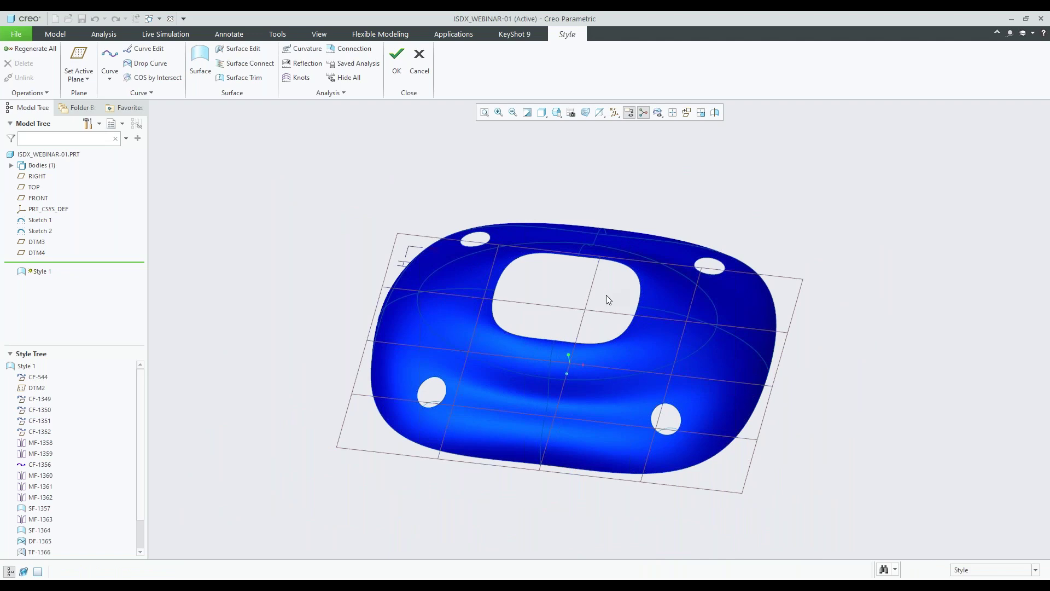
pyautogui.moveTo(605, 293); pyautogui.dragTo(605, 307, button='middle')
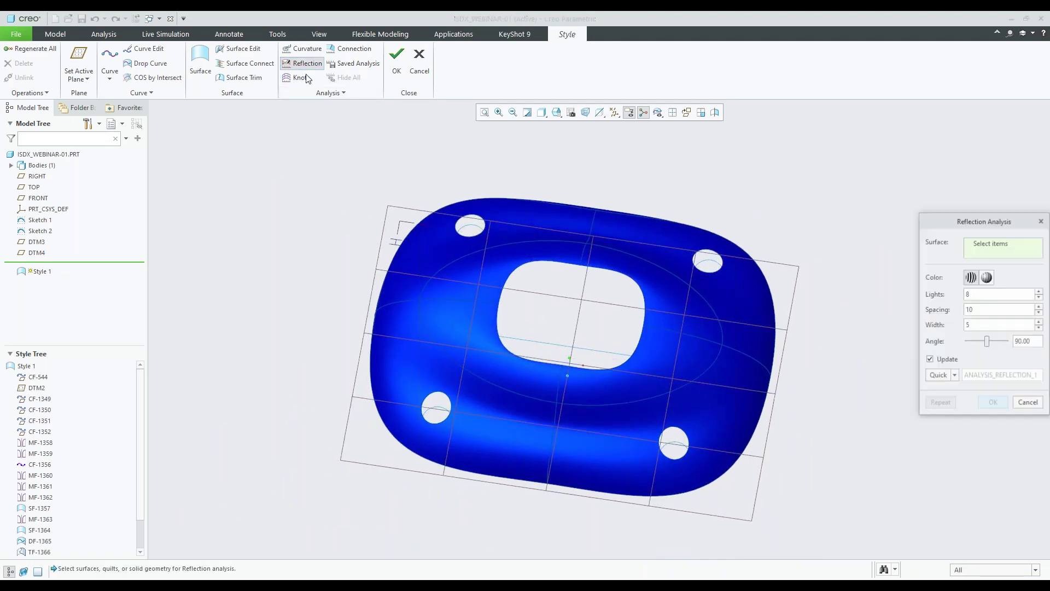
pyautogui.click(681, 362)
pyautogui.keyDown('ctrl'); pyautogui.click(682, 311); pyautogui.keyUp('ctrl')
# Step: Examine the reflection stripes in the TOP orientation and close the Reflection analysis
pyautogui.moveTo(593, 246); pyautogui.dragTo(575, 98, button='middle')
pyautogui.click(556, 113)
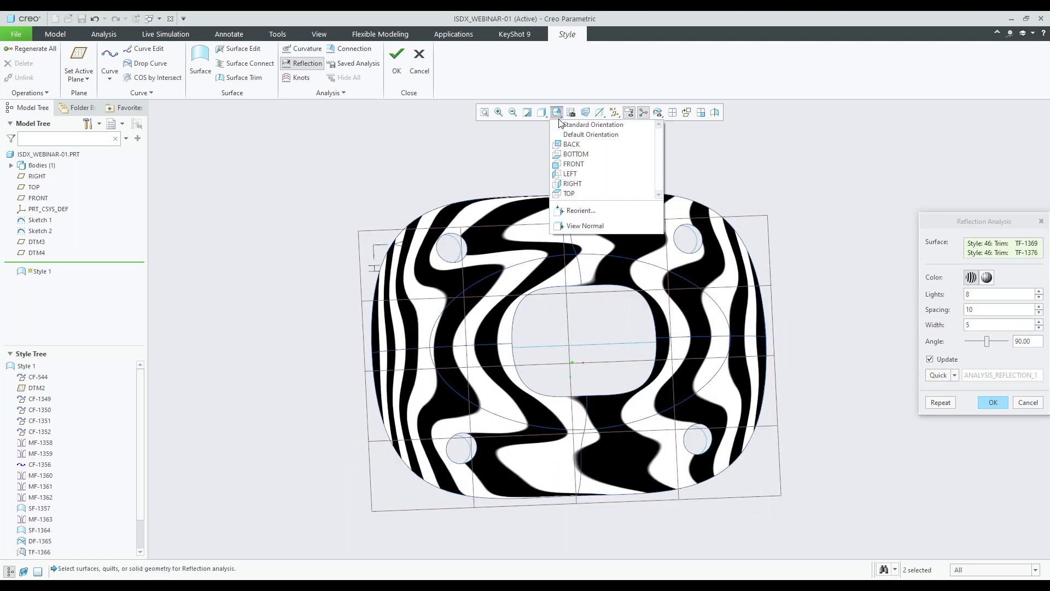
pyautogui.click(582, 194)
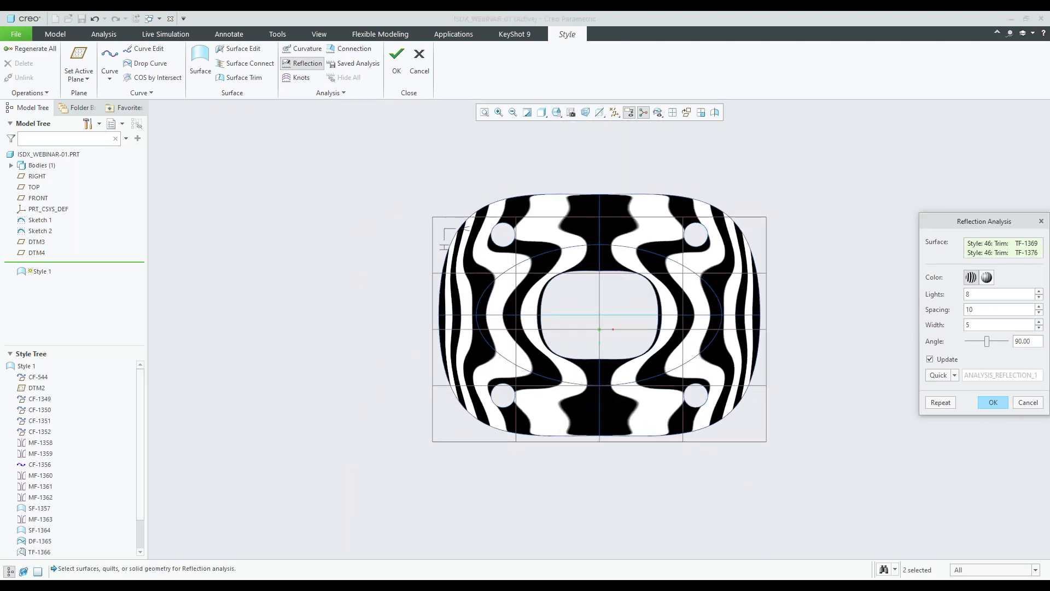
pyautogui.middleClick(719, 393)
pyautogui.moveTo(719, 393); pyautogui.dragTo(739, 340, button='middle')
pyautogui.scroll(-2, 700, 225)
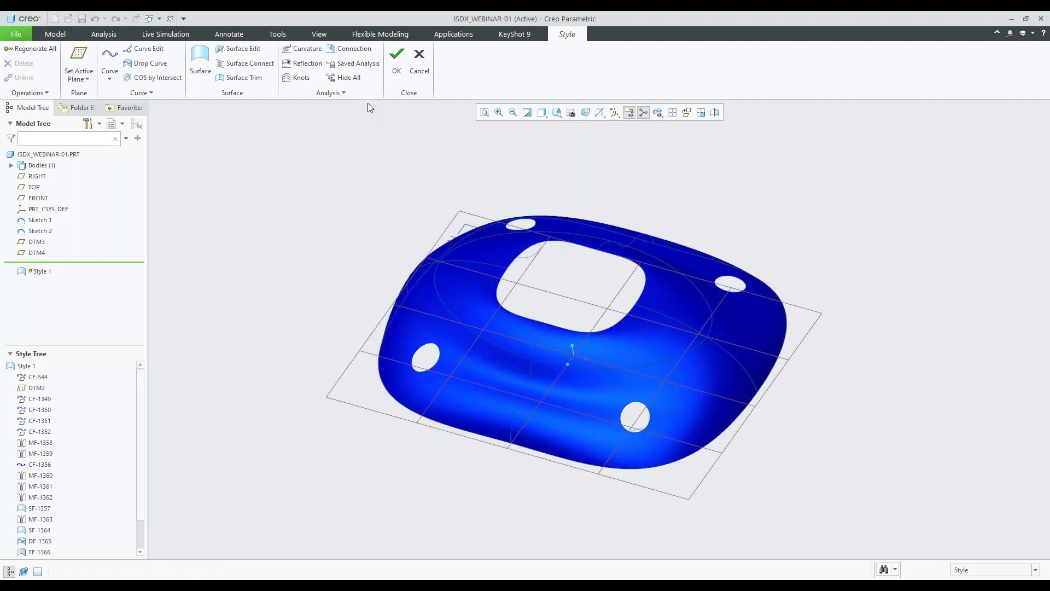
# Step: Run a Curvature analysis on both trimmed half surfaces
pyautogui.click(296, 52)
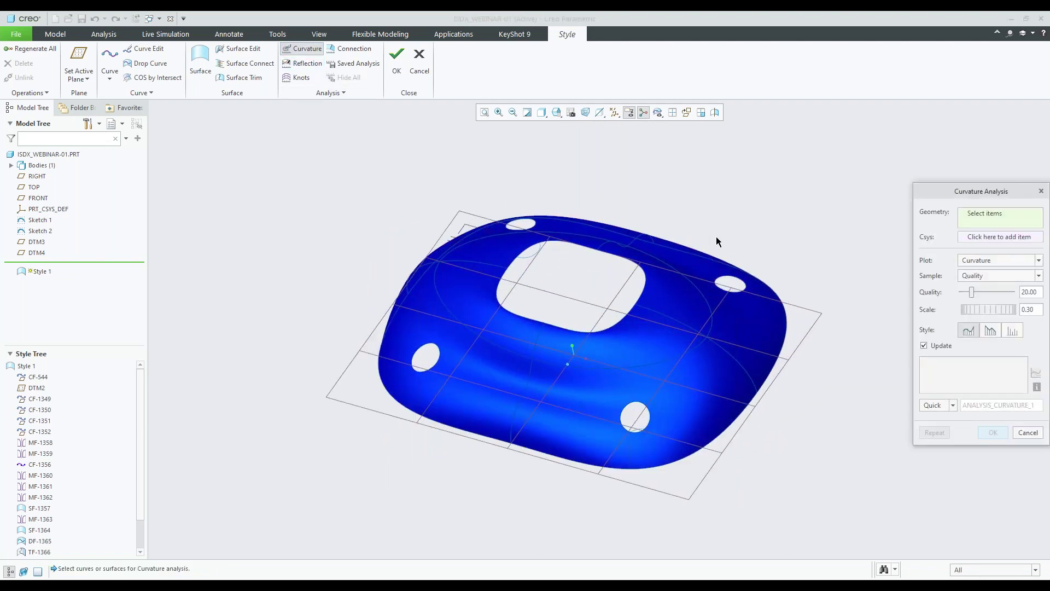
pyautogui.click(760, 323)
pyautogui.keyDown('ctrl'); pyautogui.click(758, 323); pyautogui.keyUp('ctrl')
pyautogui.moveTo(759, 323); pyautogui.dragTo(761, 284, button='middle')
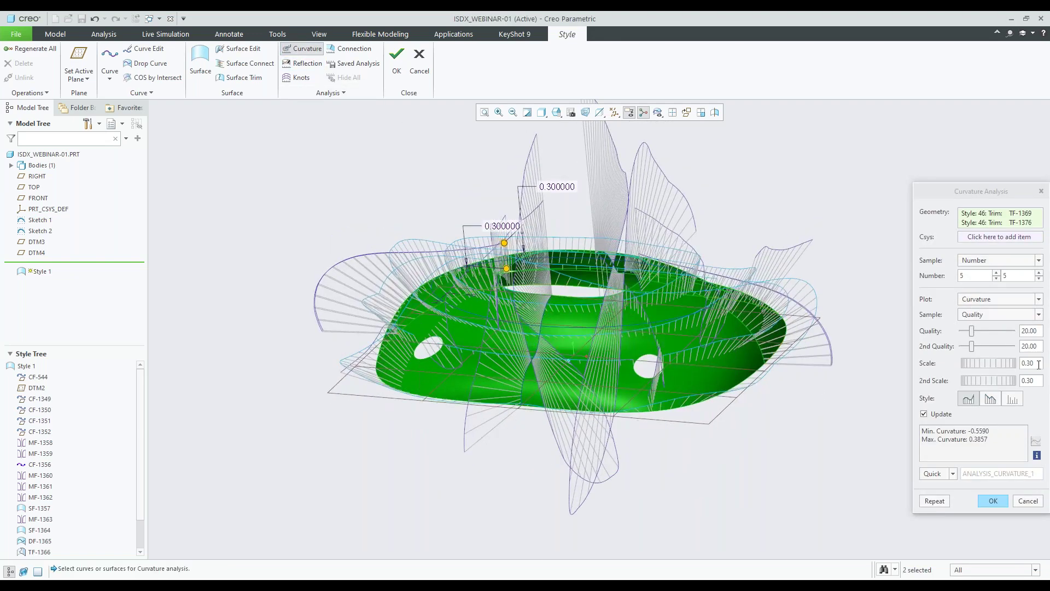
# Step: Set both the scale and the second scale of the curvature combs to 0.03
pyautogui.moveTo(1035, 363); pyautogui.dragTo(1007, 365)
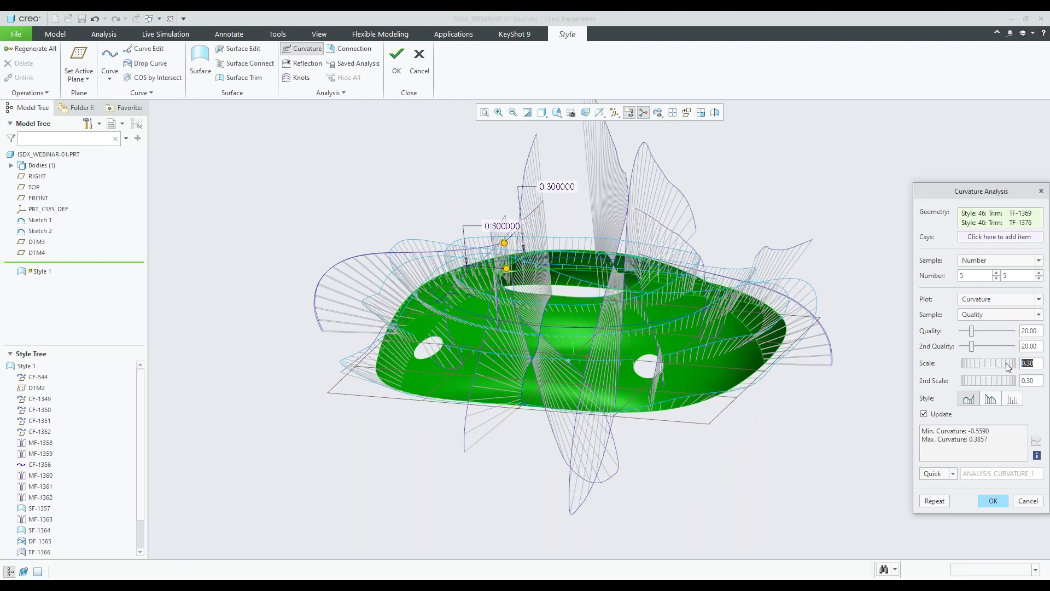
pyautogui.write('.03')
pyautogui.press('Return')
pyautogui.moveTo(1035, 381); pyautogui.dragTo(1015, 380)
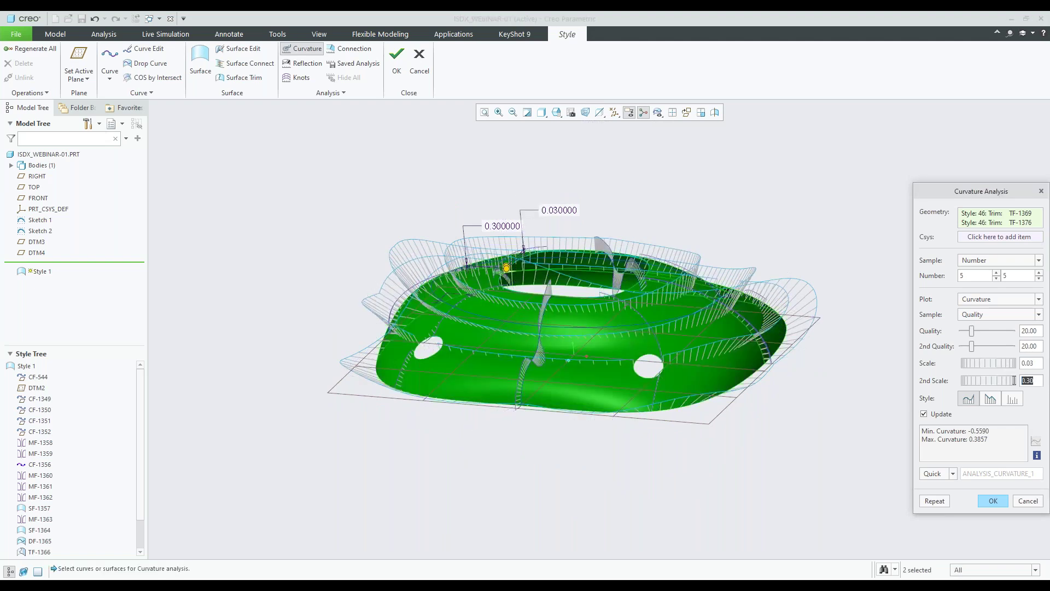
pyautogui.write('.03')
pyautogui.press('Return')
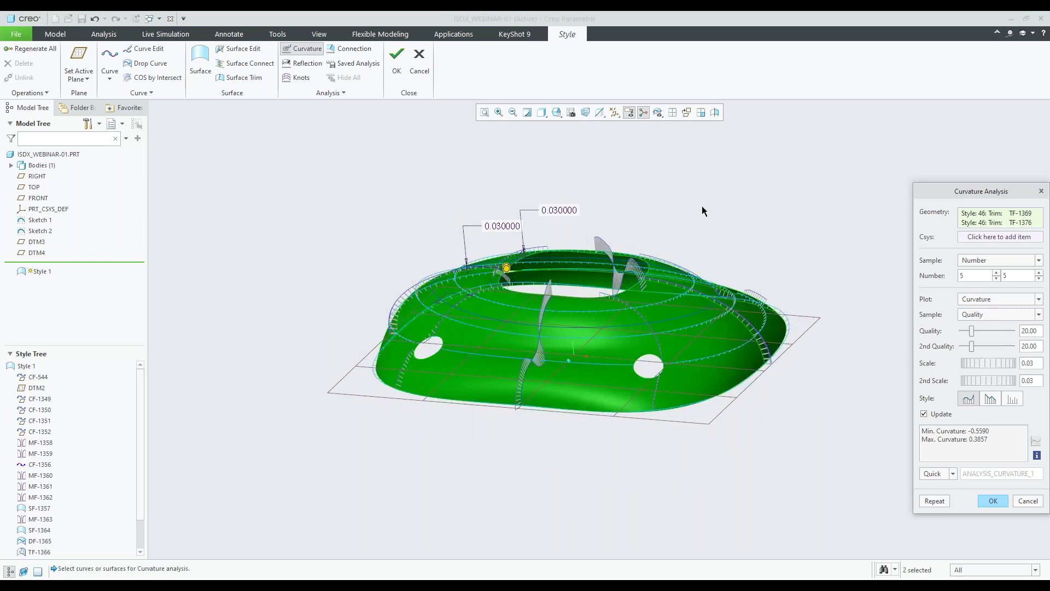
# Step: Set the curvature analysis scale and second scale to 0.075
pyautogui.scroll(-2, 551, 274)
pyautogui.scroll(-2, 551, 273)
pyautogui.moveTo(1037, 363); pyautogui.dragTo(1006, 365)
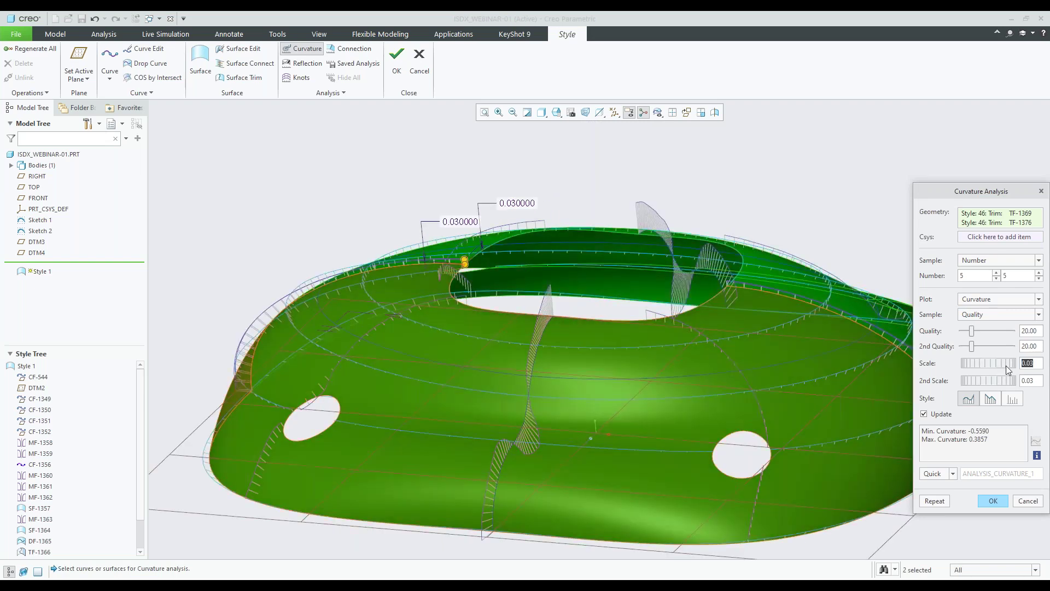
pyautogui.write('.075')
pyautogui.press('Return')
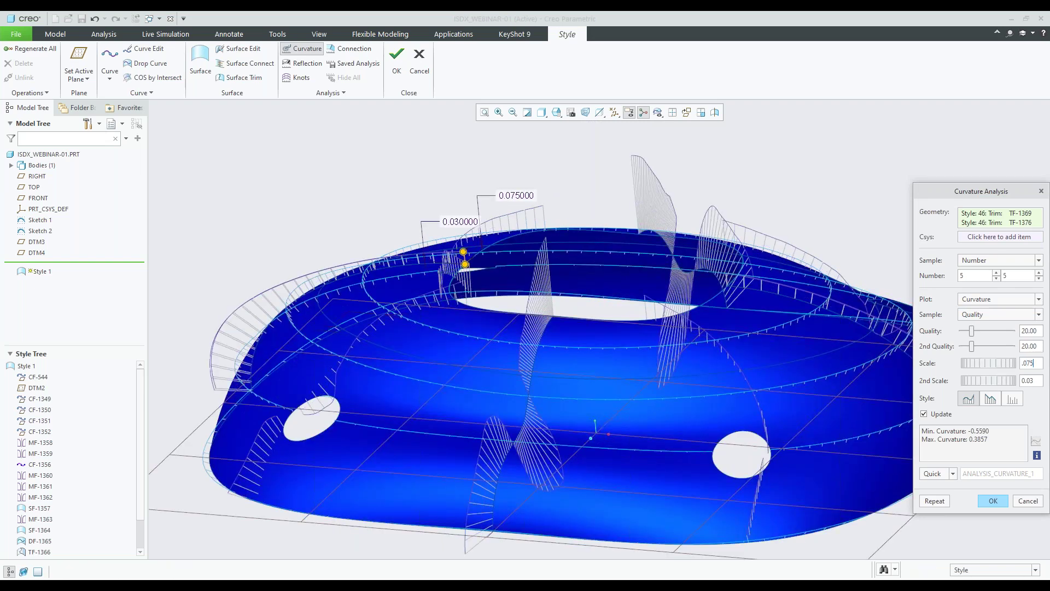
pyautogui.moveTo(1036, 381); pyautogui.dragTo(1012, 381)
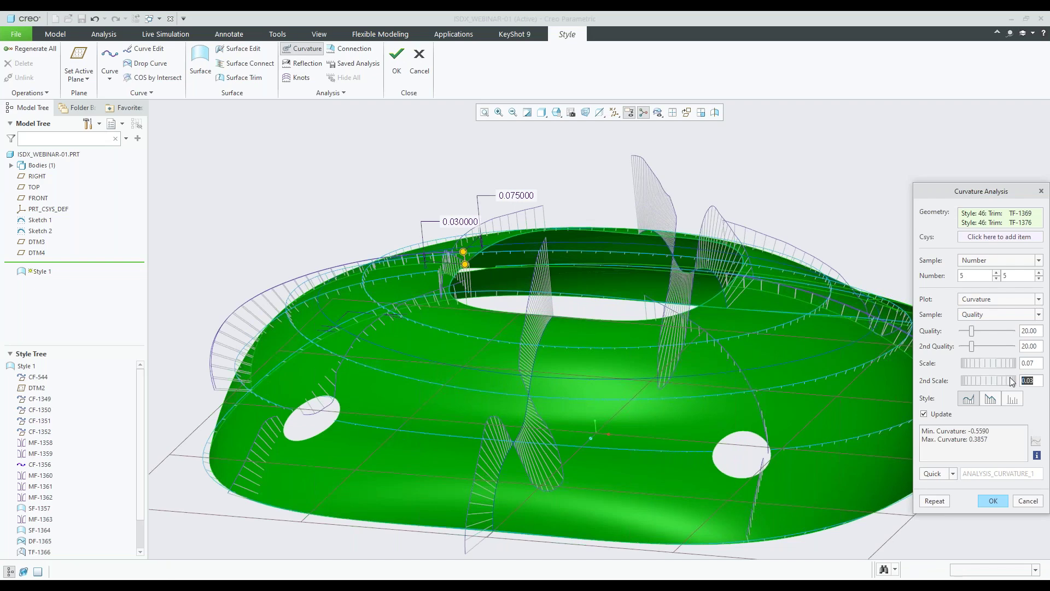
pyautogui.write('0.075')
pyautogui.press('Return')
# Step: Examine the curvature combs up close along the shared edge of the two half surfaces from several angles
pyautogui.moveTo(602, 306); pyautogui.dragTo(352, 270, button='middle')
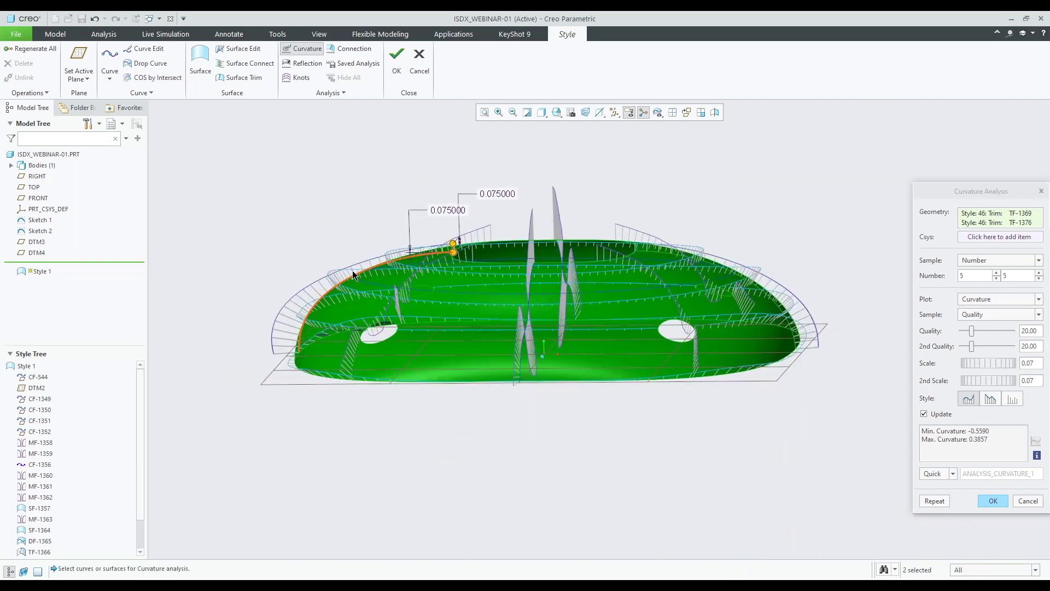
pyautogui.scroll(-5, 350, 269)
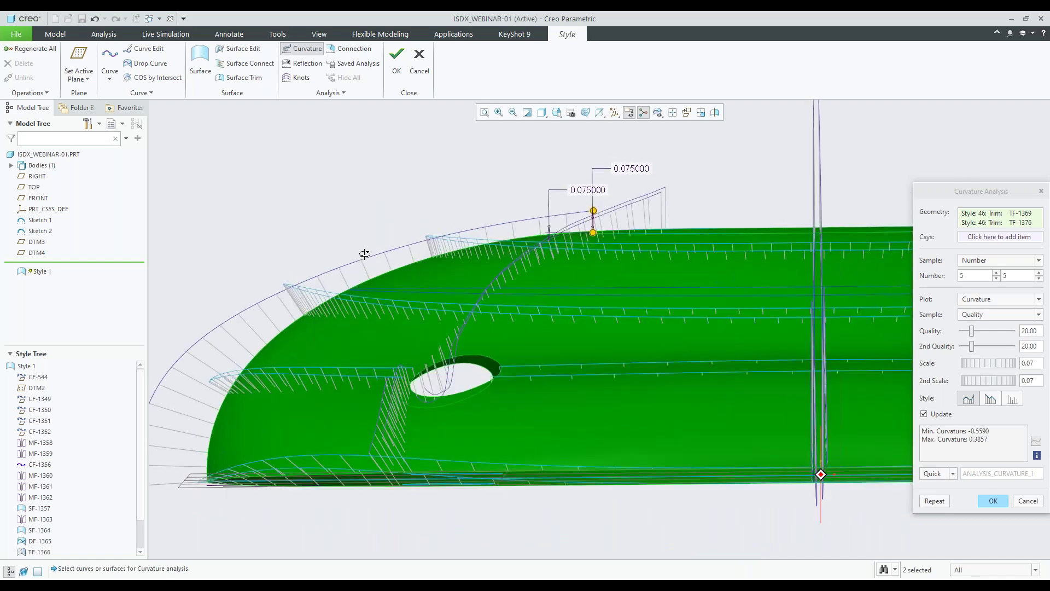
pyautogui.moveTo(339, 264); pyautogui.dragTo(329, 317, button='middle')
pyautogui.scroll(4, 328, 317)
pyautogui.moveTo(450, 153); pyautogui.dragTo(284, 316, button='middle')
pyautogui.scroll(-5, 388, 157)
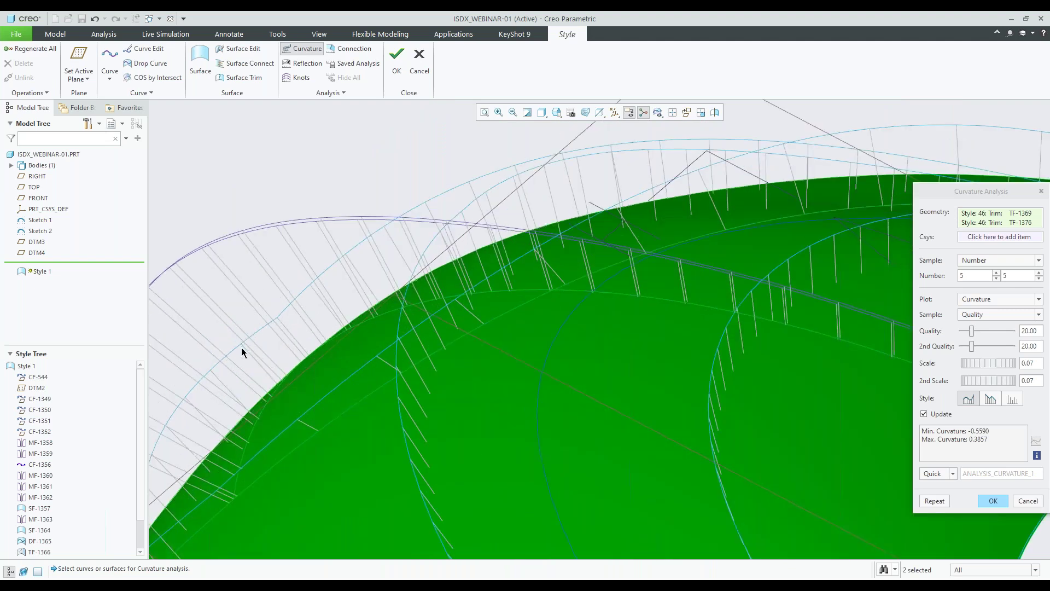
# Step: Examine the curvature combs up close along the front edge of the surface and accept the Curvature analysis
pyautogui.scroll(5, 282, 282)
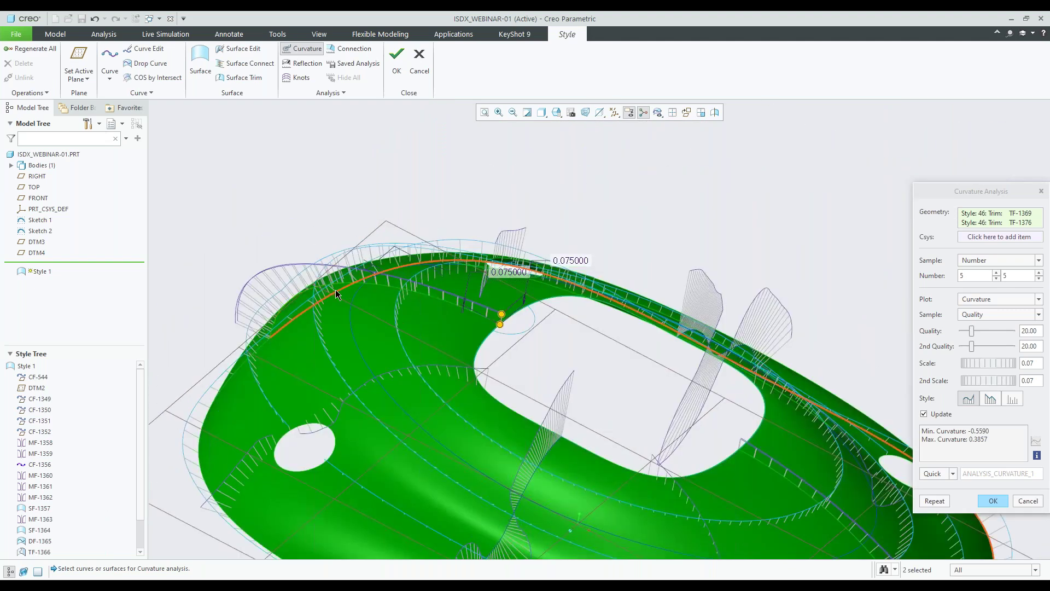
pyautogui.scroll(-5, 281, 290)
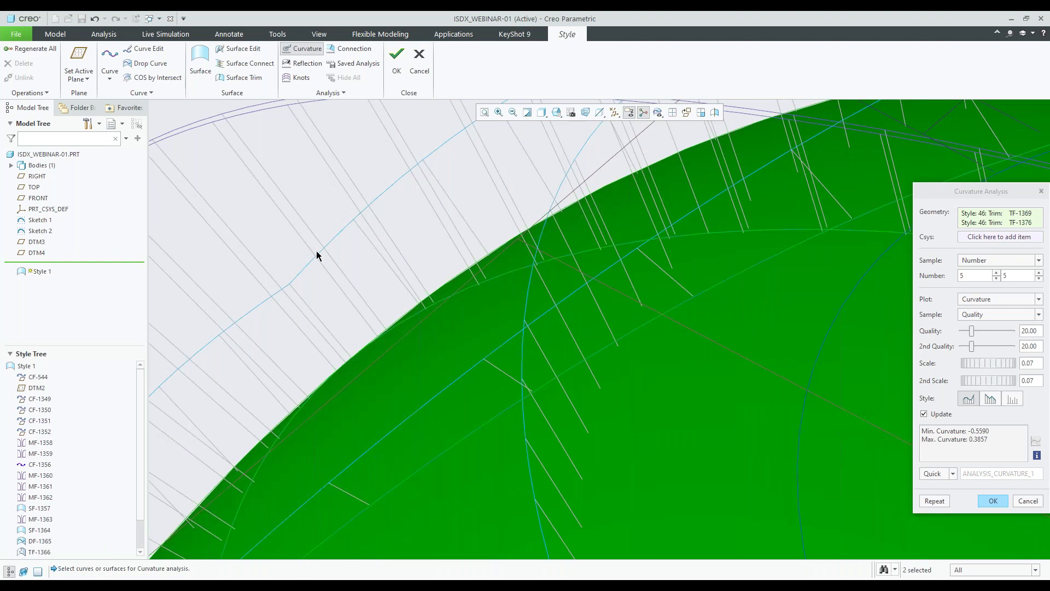
pyautogui.scroll(5, 280, 290)
pyautogui.click(993, 500)
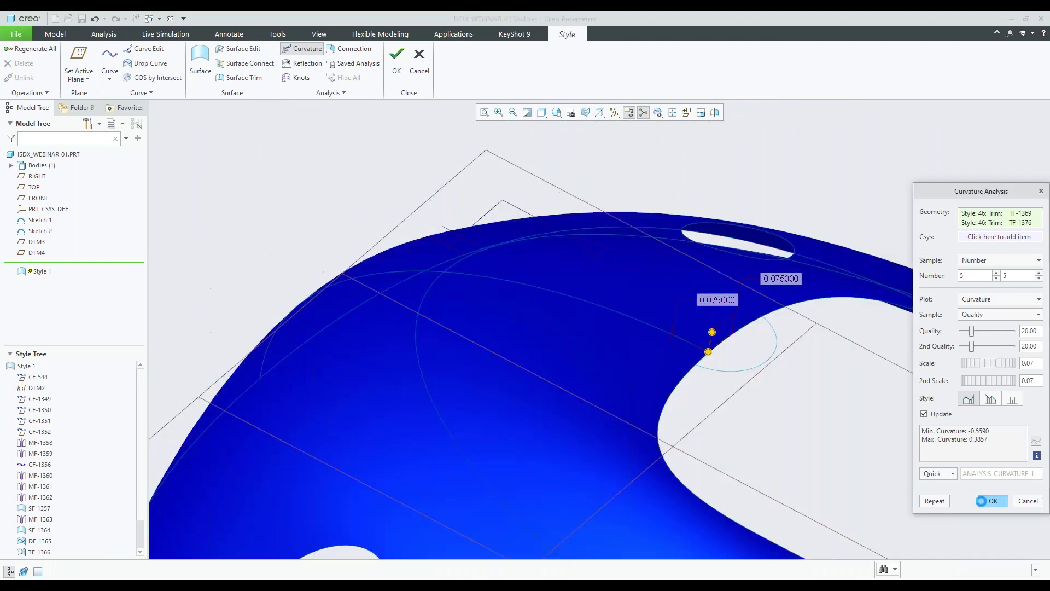
# Step: Run a Connection analysis with G1 - Tangency between the two trimmed half surfaces
pyautogui.scroll(3, 430, 283)
pyautogui.moveTo(430, 282); pyautogui.dragTo(520, 273, button='middle')
pyautogui.scroll(-3, 581, 233)
pyautogui.click(350, 51)
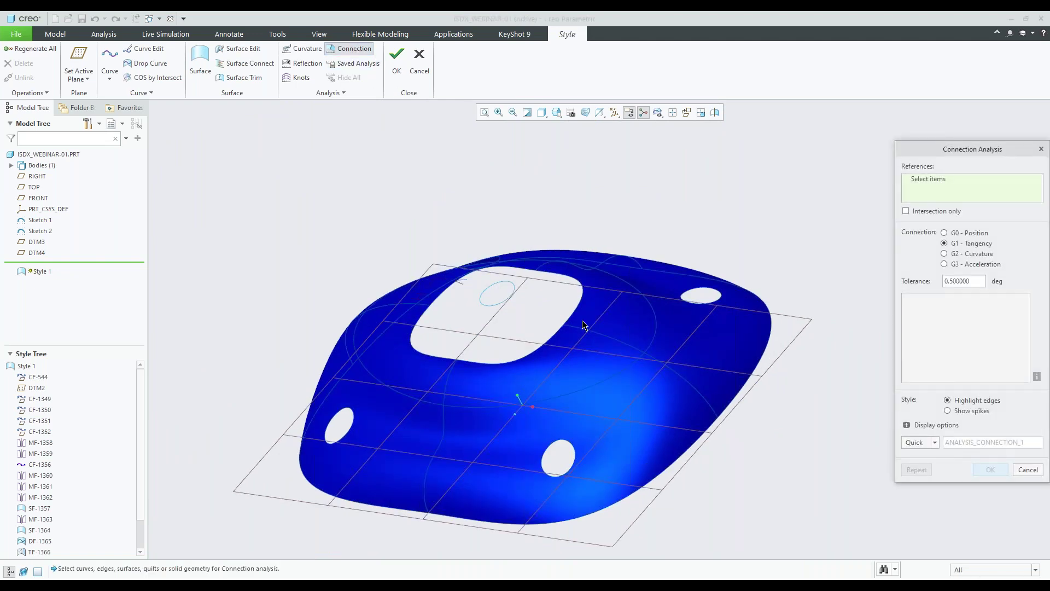
pyautogui.click(603, 442)
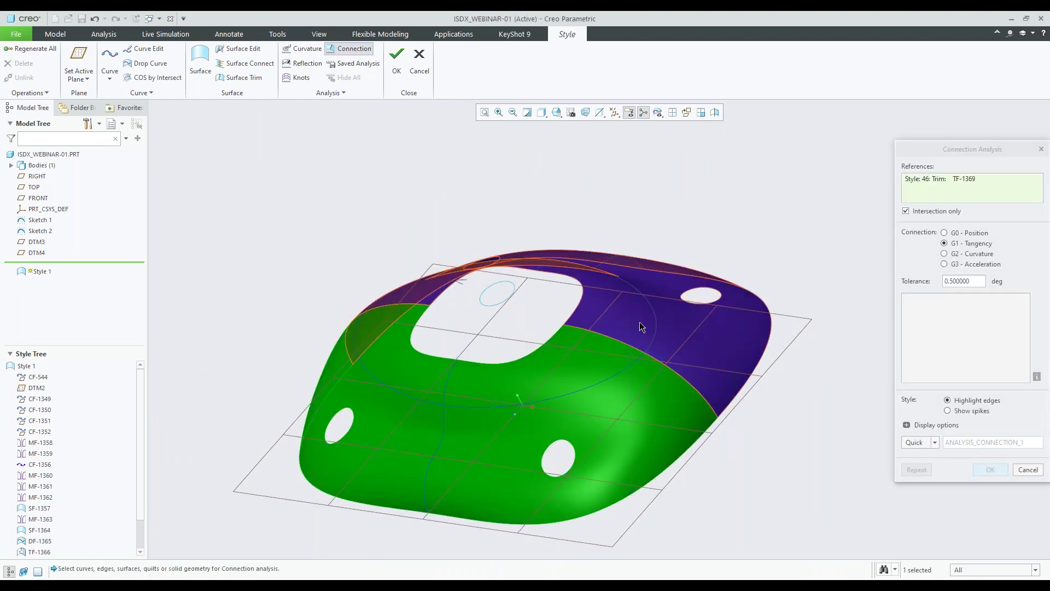
pyautogui.click(642, 327)
pyautogui.moveTo(691, 387); pyautogui.dragTo(775, 343, button='middle')
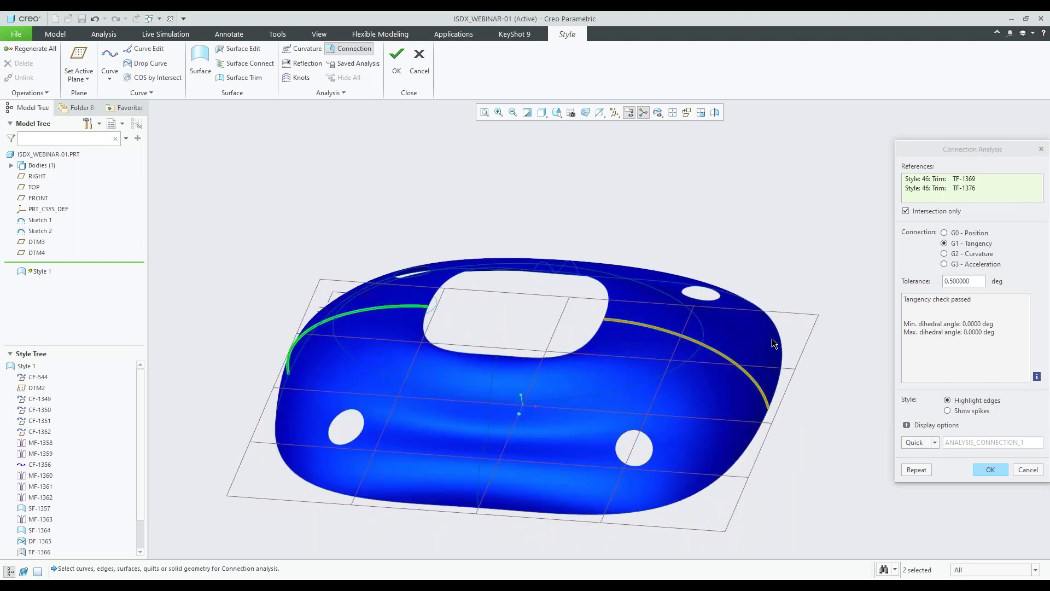
# Step: Check the connection between the two half surfaces for G0 - Position and again for G1 - Tangency
pyautogui.click(945, 234)
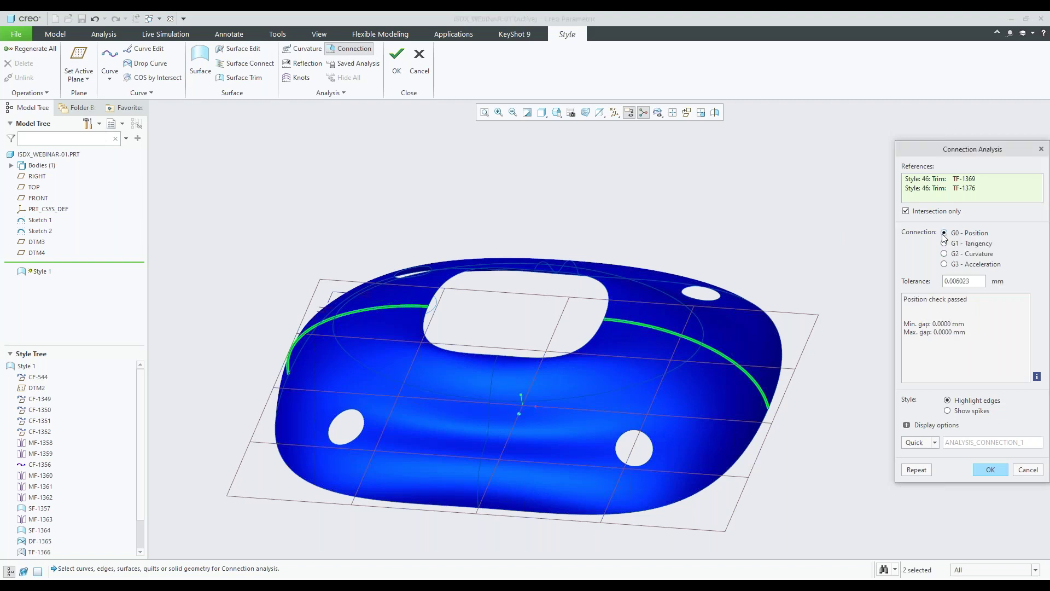
pyautogui.moveTo(665, 350)
pyautogui.mouseDown(button='middle')
pyautogui.moveTo(687, 356)
pyautogui.moveTo(637, 342)
pyautogui.moveTo(646, 328)
pyautogui.mouseUp(button='middle')
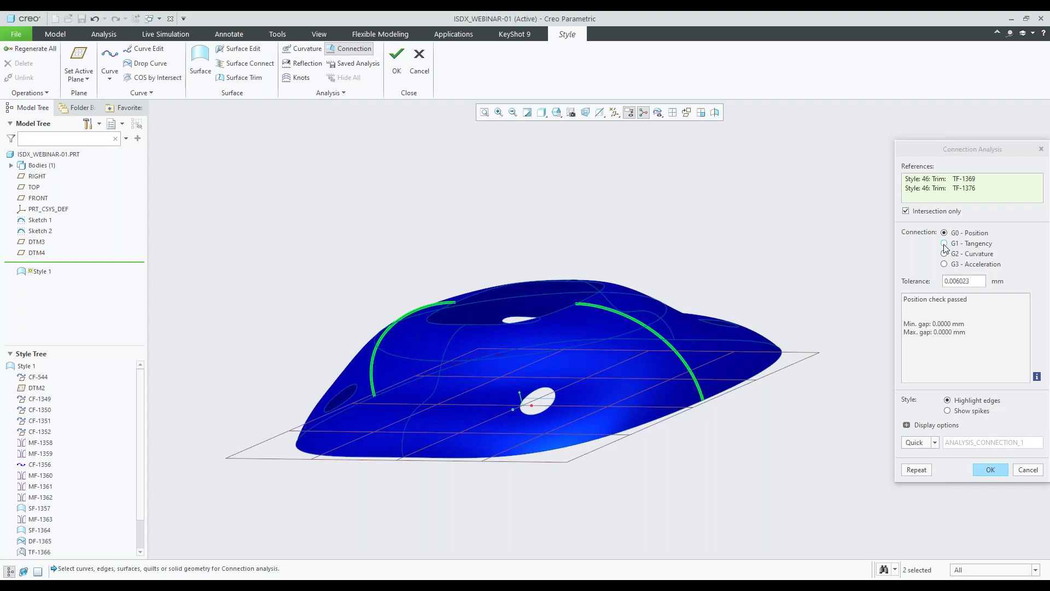
pyautogui.click(945, 243)
pyautogui.moveTo(603, 299)
pyautogui.mouseDown(button='middle')
pyautogui.moveTo(637, 345)
pyautogui.moveTo(629, 364)
pyautogui.moveTo(640, 350)
pyautogui.mouseUp(button='middle')
# Step: Check the connection between the two half surfaces for G2 - Curvature and G3 - Acceleration
pyautogui.click(946, 254)
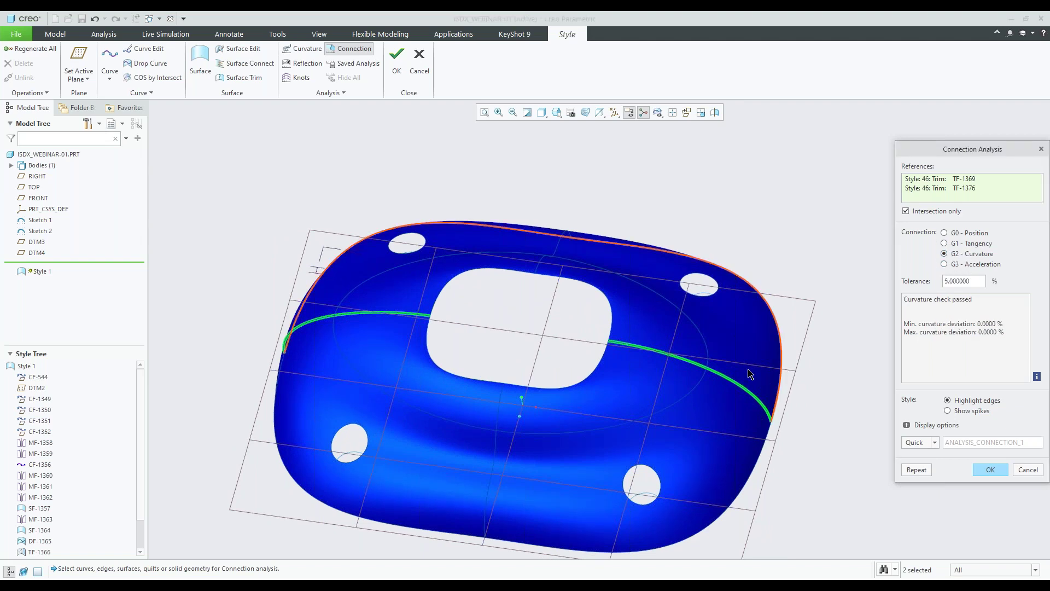
pyautogui.scroll(2, 645, 349)
pyautogui.moveTo(644, 349)
pyautogui.mouseDown(button='middle')
pyautogui.moveTo(642, 337)
pyautogui.moveTo(672, 359)
pyautogui.moveTo(667, 381)
pyautogui.moveTo(647, 351)
pyautogui.mouseUp(button='middle')
pyautogui.scroll(-2, 642, 337)
pyautogui.click(944, 264)
pyautogui.scroll(3, 649, 352)
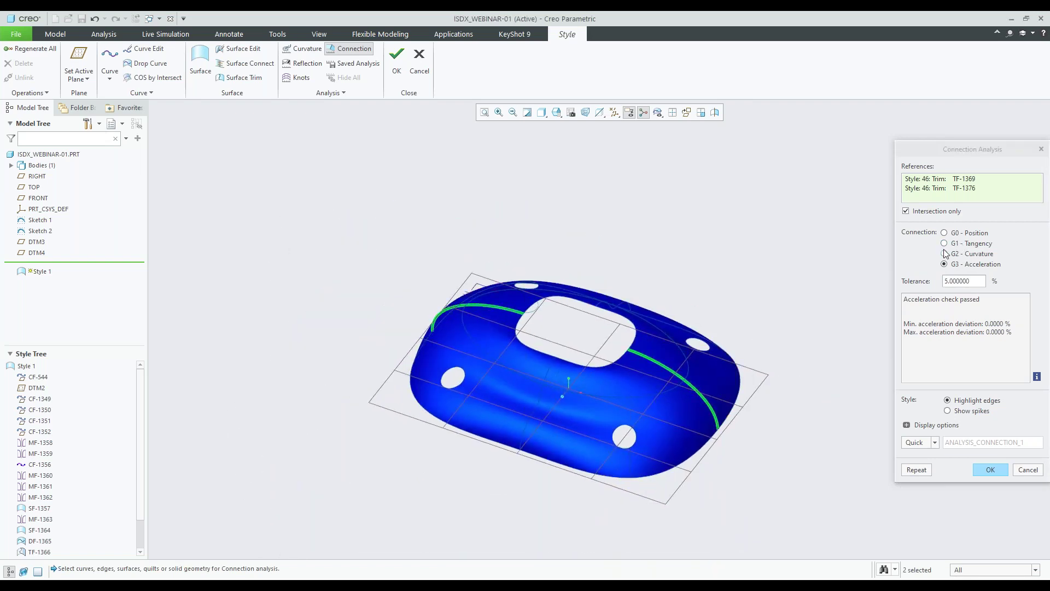
pyautogui.moveTo(682, 340)
pyautogui.mouseDown(button='middle')
pyautogui.moveTo(705, 321)
pyautogui.moveTo(696, 340)
pyautogui.mouseUp(button='middle')
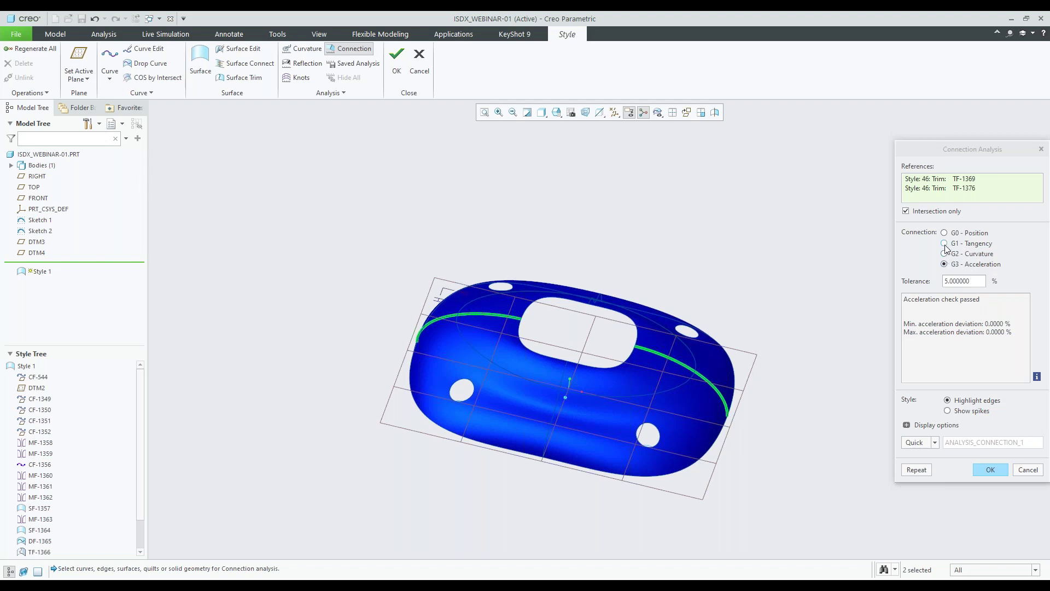
pyautogui.scroll(-3, 489, 319)
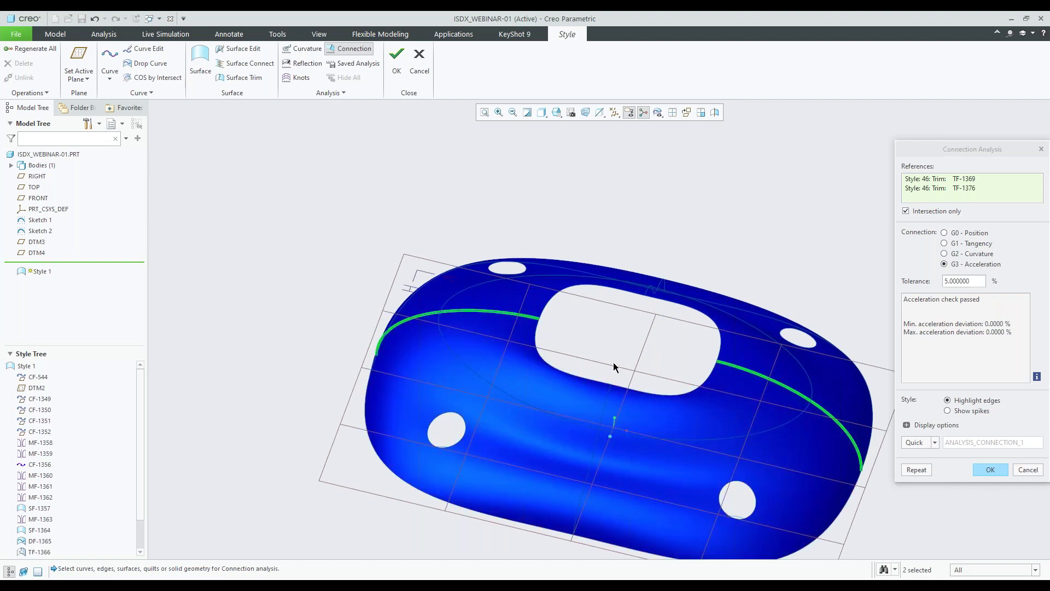
# Step: Accept the Connection analysis and complete the Style feature
pyautogui.click(990, 469)
pyautogui.click(397, 63)
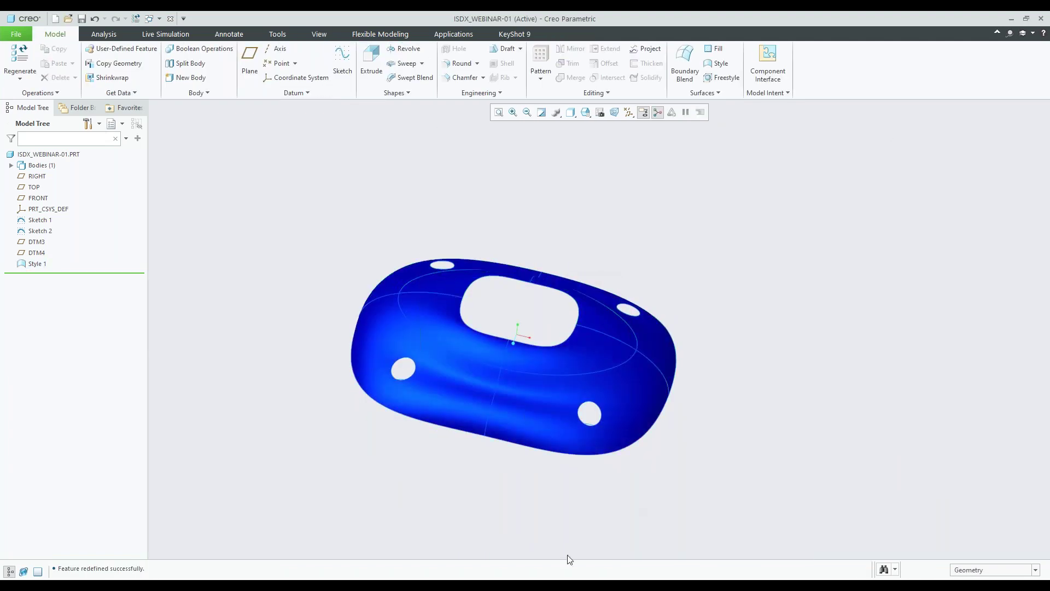
pyautogui.hotkey('alt', 'Tab')
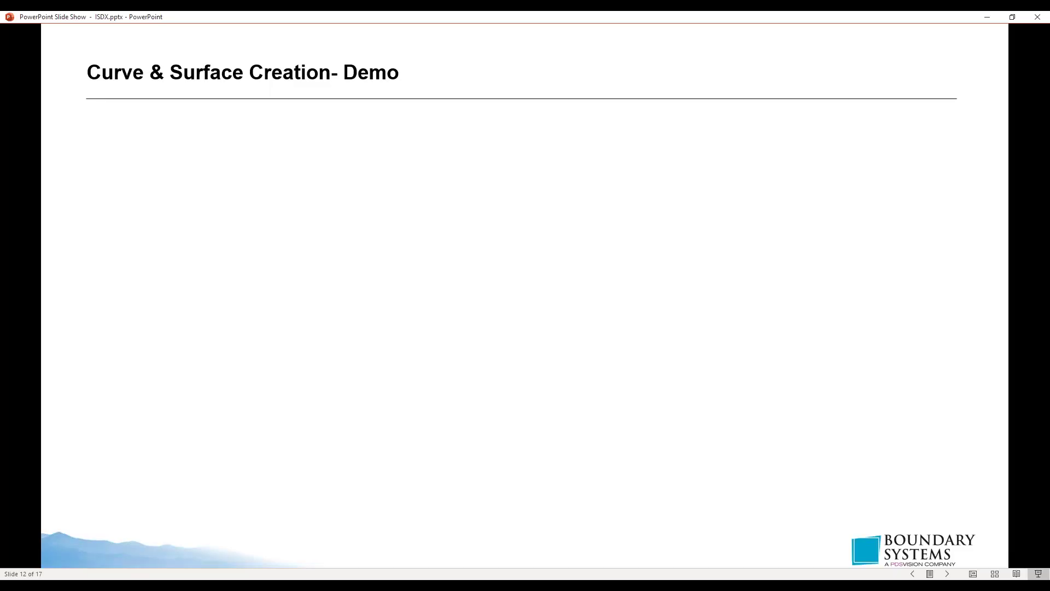
pyautogui.click(575, 428)
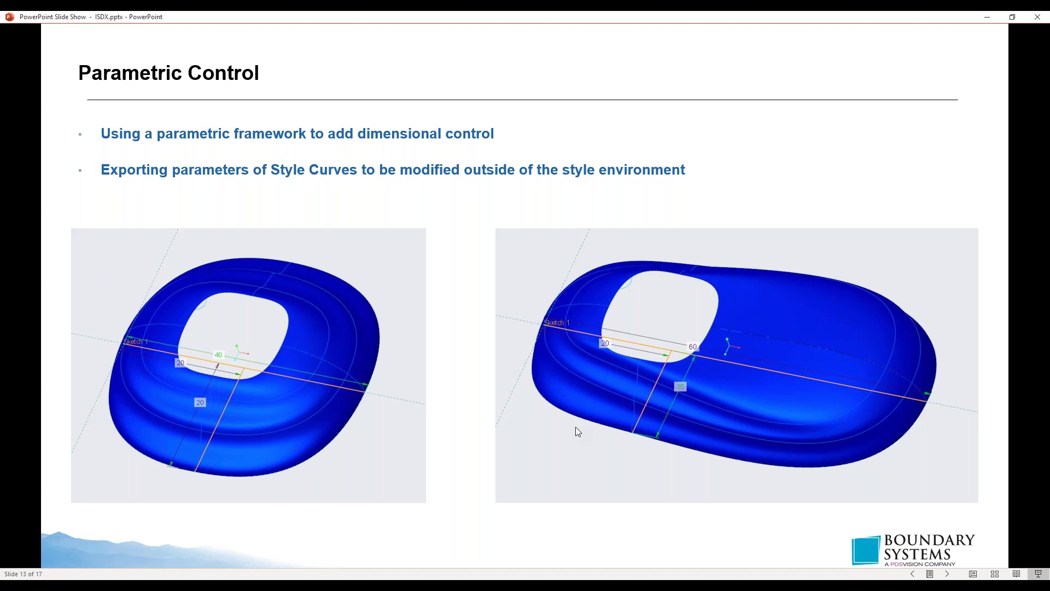
pyautogui.click(1019, 187)
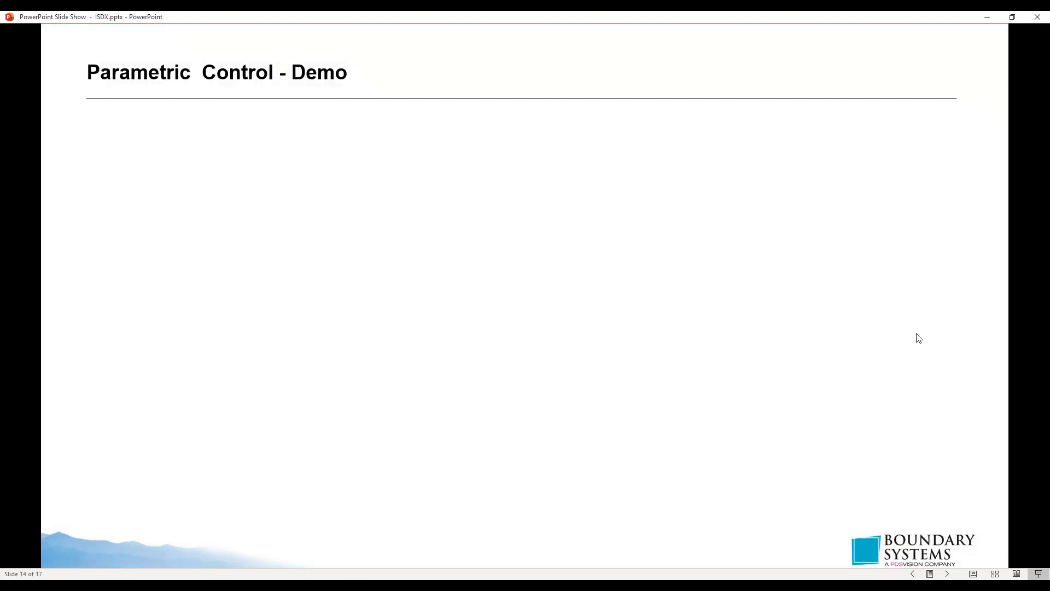
# Step: Switch to the ISDX_WEBINAR-COMPLETED part in Creo and open the Style 1 feature for review, accepting it without edits
pyautogui.hotkey('alt', 'Tab')
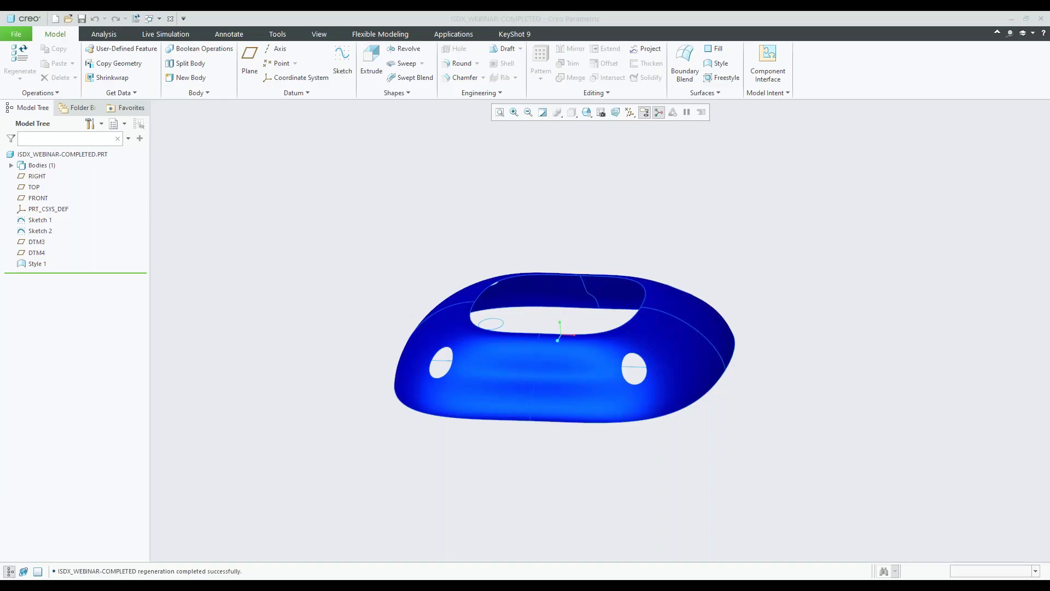
pyautogui.moveTo(582, 261); pyautogui.dragTo(416, 208, button='middle')
pyautogui.click(37, 263)
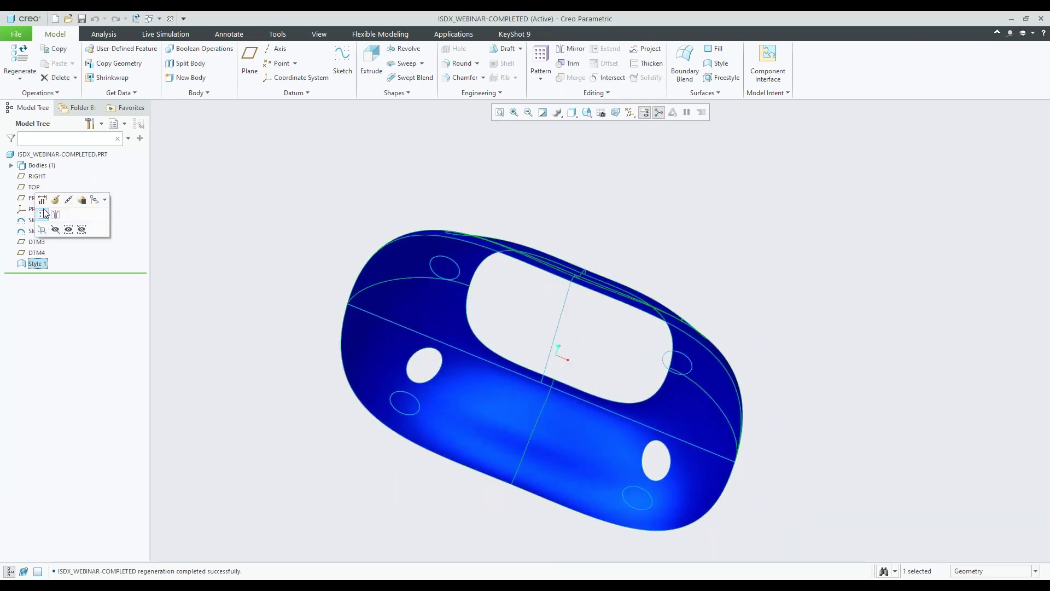
pyautogui.click(55, 202)
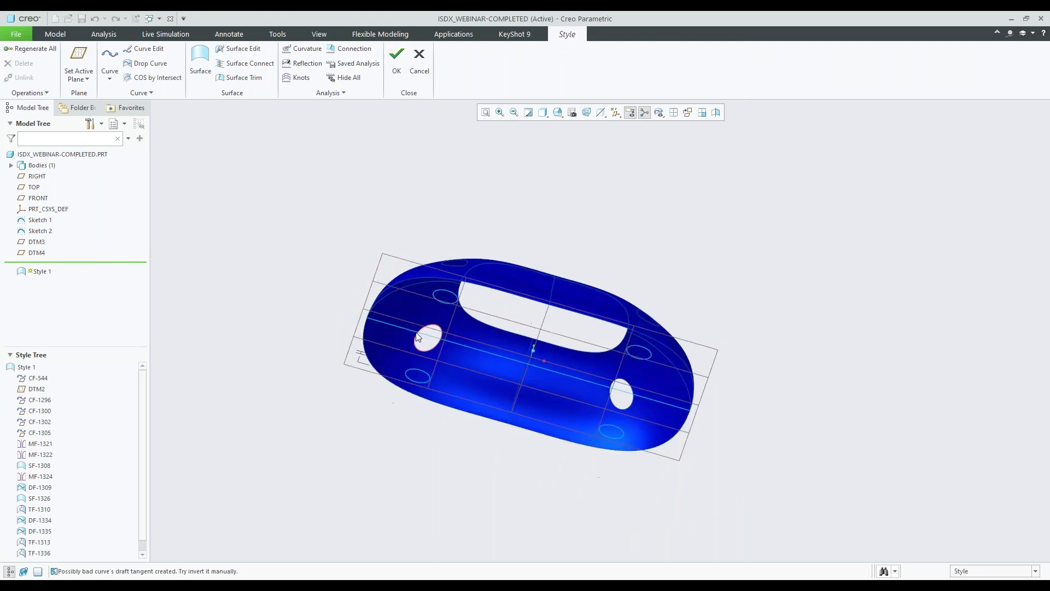
pyautogui.scroll(5, 376, 310)
pyautogui.click(397, 57)
# Step: Highlight Sketch 1 and Sketch 2 on the model to examine the framework geometry behind the Style surface
pyautogui.click(40, 222)
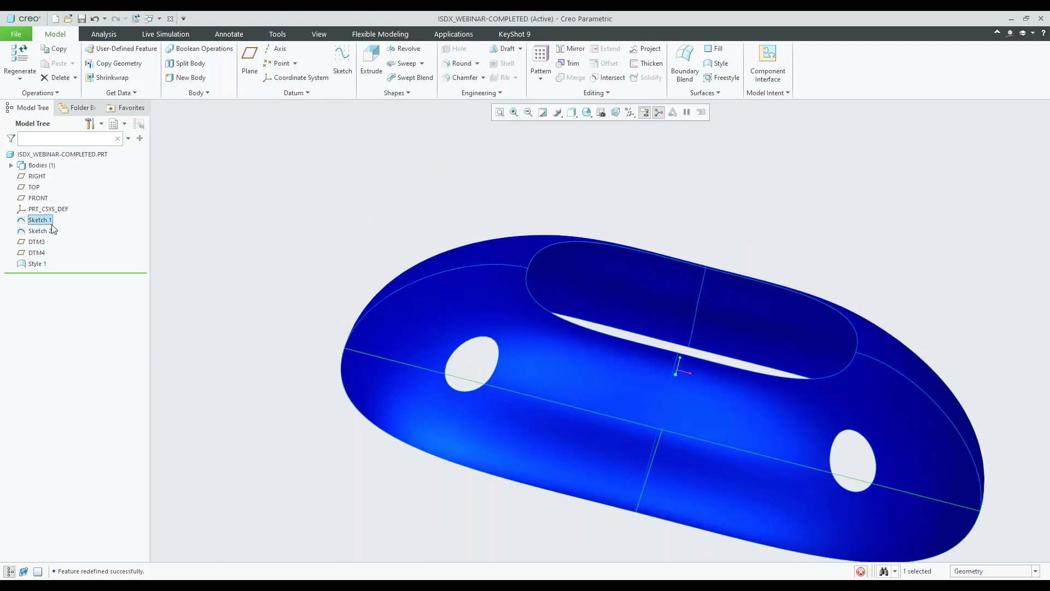
pyautogui.click(48, 232)
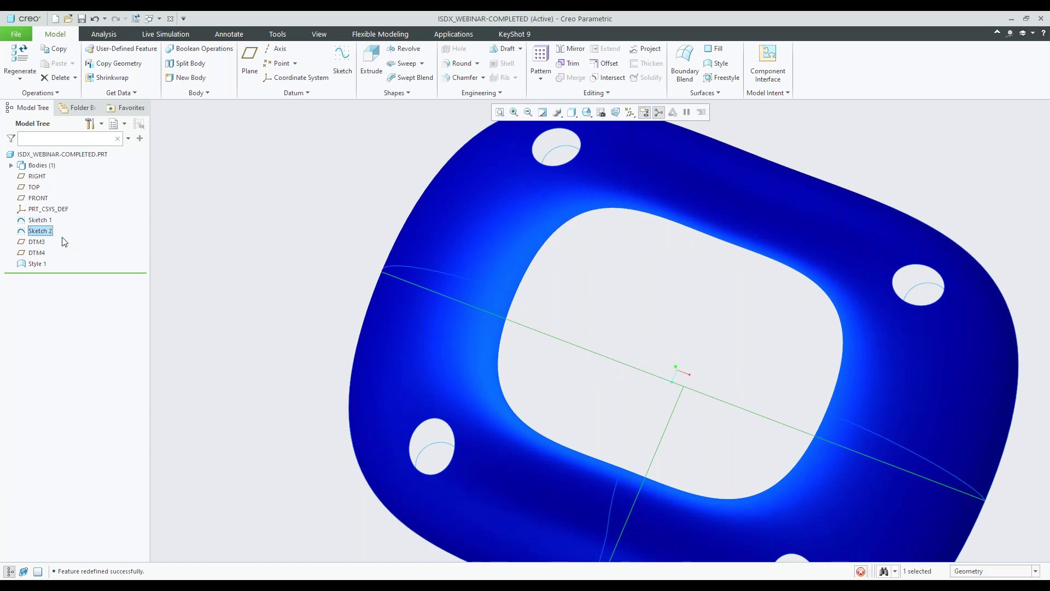
pyautogui.hotkey('ctrl', 'd')
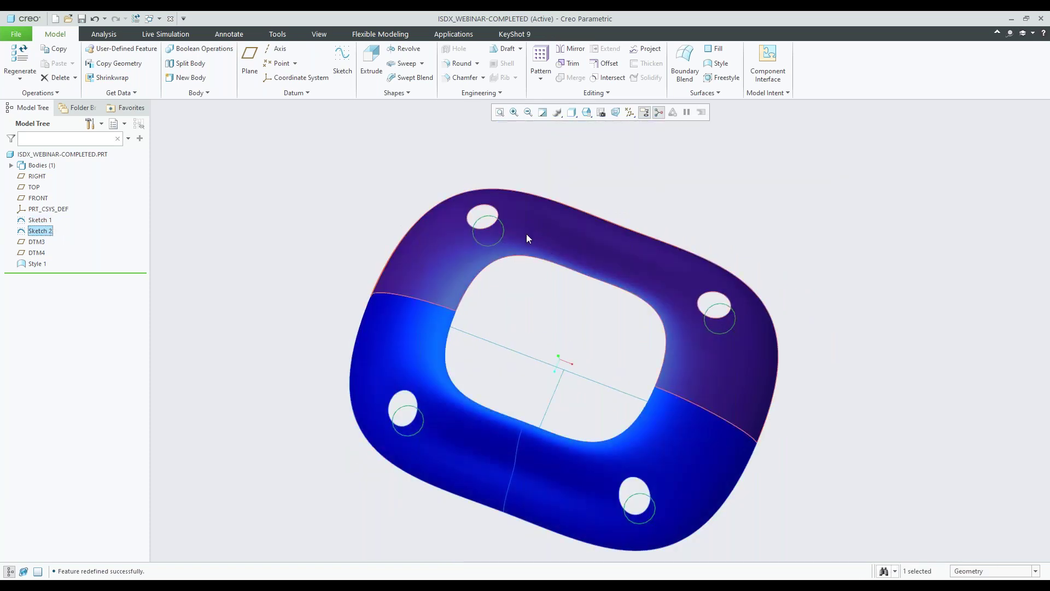
pyautogui.moveTo(490, 274)
pyautogui.mouseDown(button='middle')
pyautogui.moveTo(581, 339)
pyautogui.moveTo(589, 289)
pyautogui.moveTo(603, 293)
pyautogui.mouseUp(button='middle')
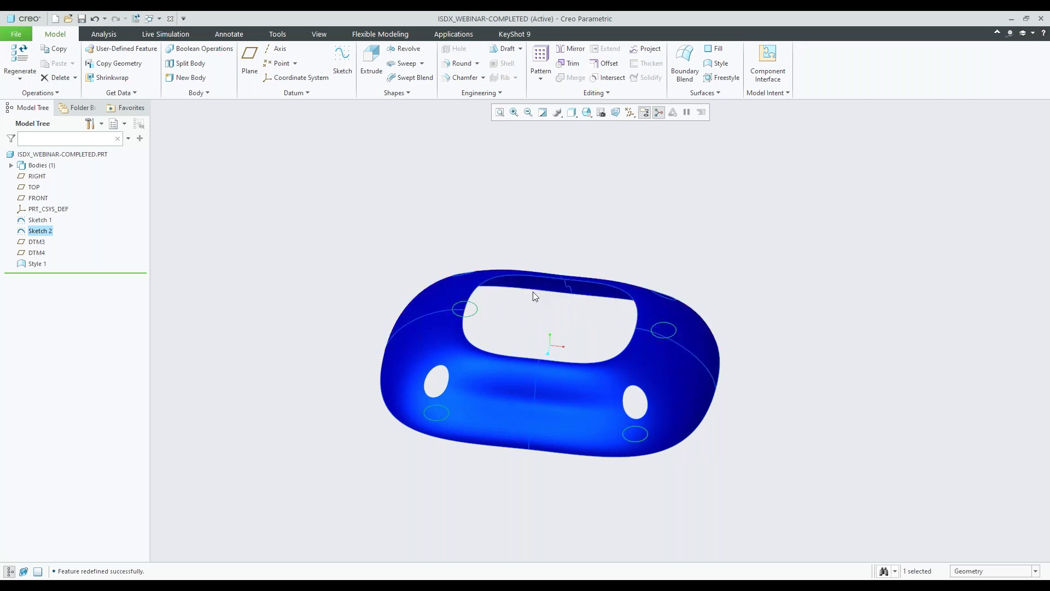
# Step: Open Sketch 1 for review, examine its lines and dimensions from several angles, and exit without changing it
pyautogui.click(40, 221)
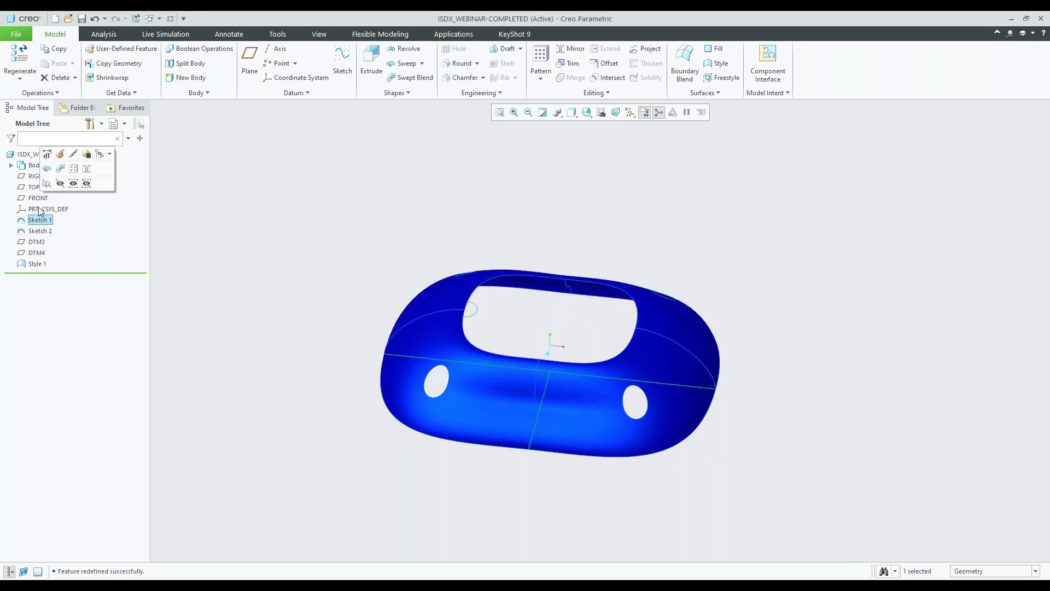
pyautogui.click(59, 155)
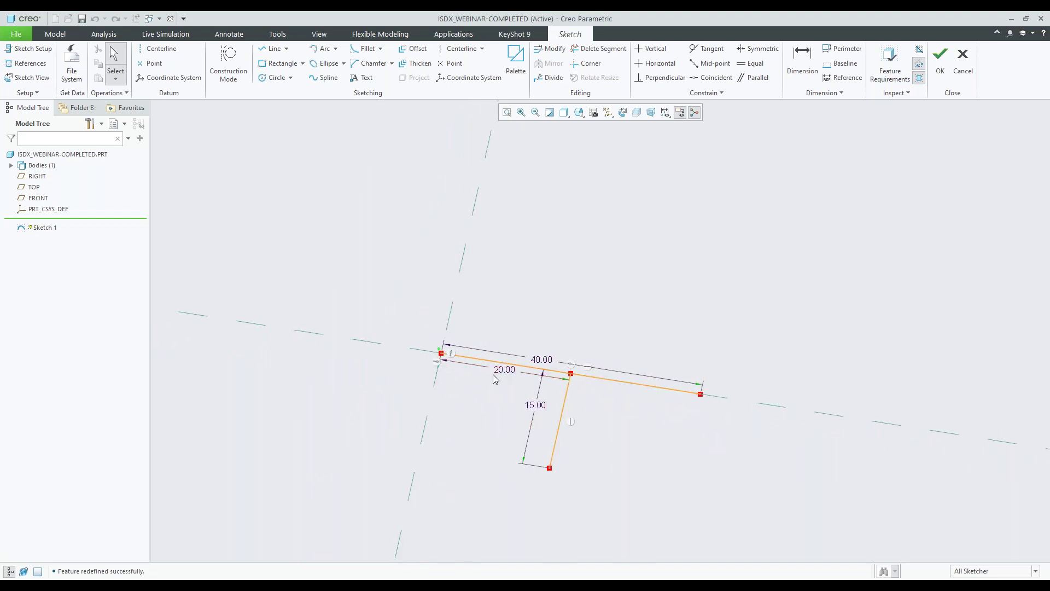
pyautogui.moveTo(452, 325); pyautogui.dragTo(463, 243, button='middle')
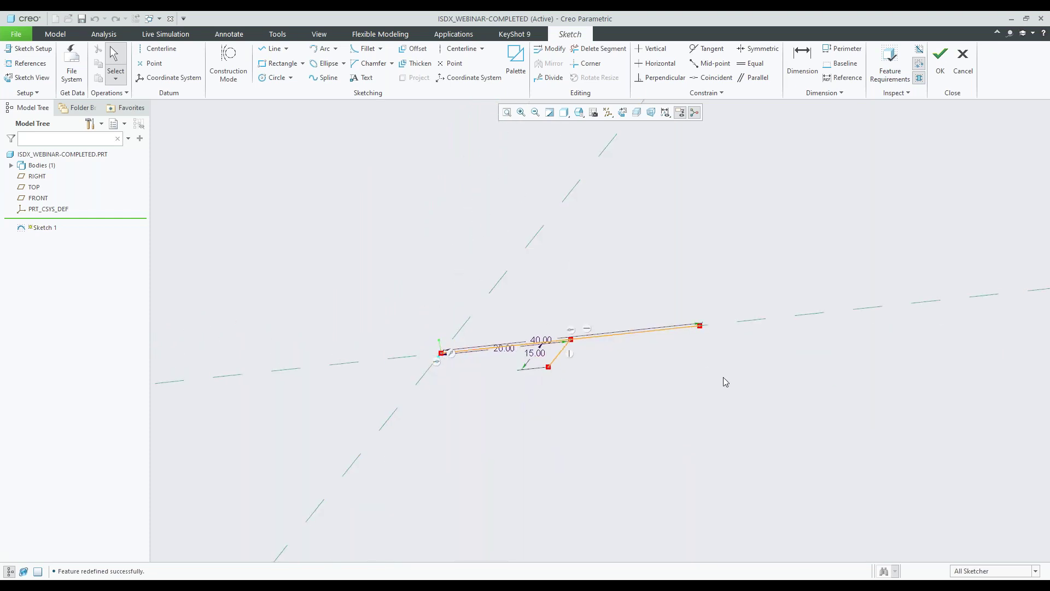
pyautogui.moveTo(575, 342)
pyautogui.mouseDown(button='middle')
pyautogui.moveTo(307, 379)
pyautogui.moveTo(321, 388)
pyautogui.moveTo(352, 364)
pyautogui.mouseUp(button='middle')
pyautogui.moveTo(430, 365)
pyautogui.mouseDown(button='middle')
pyautogui.moveTo(513, 318)
pyautogui.moveTo(536, 350)
pyautogui.mouseUp(button='middle')
pyautogui.click(941, 75)
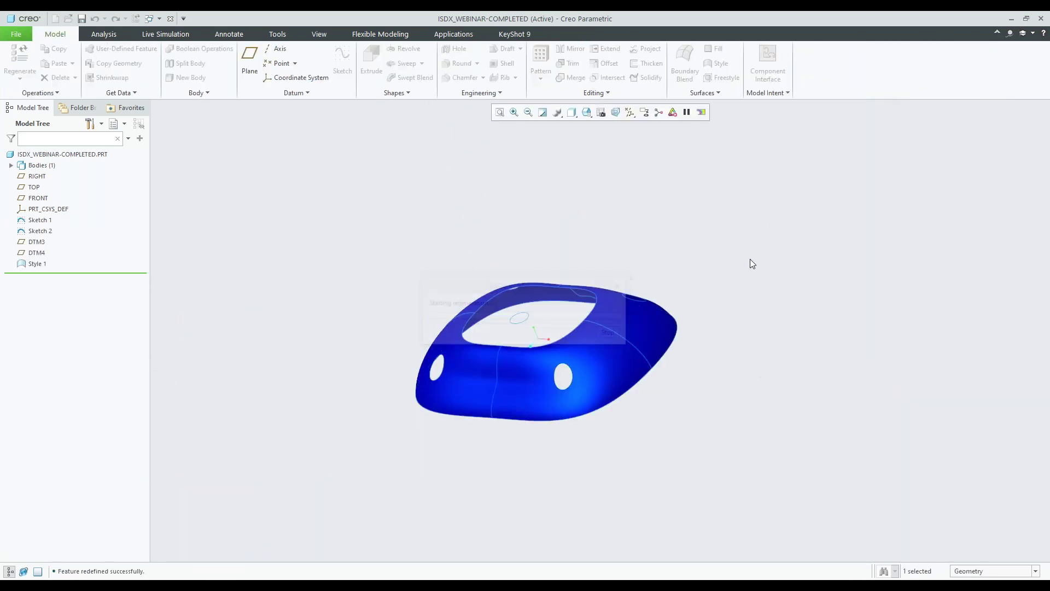
# Step: Open Sketch 2 for review and exit it without making changes
pyautogui.click(35, 231)
pyautogui.click(79, 189)
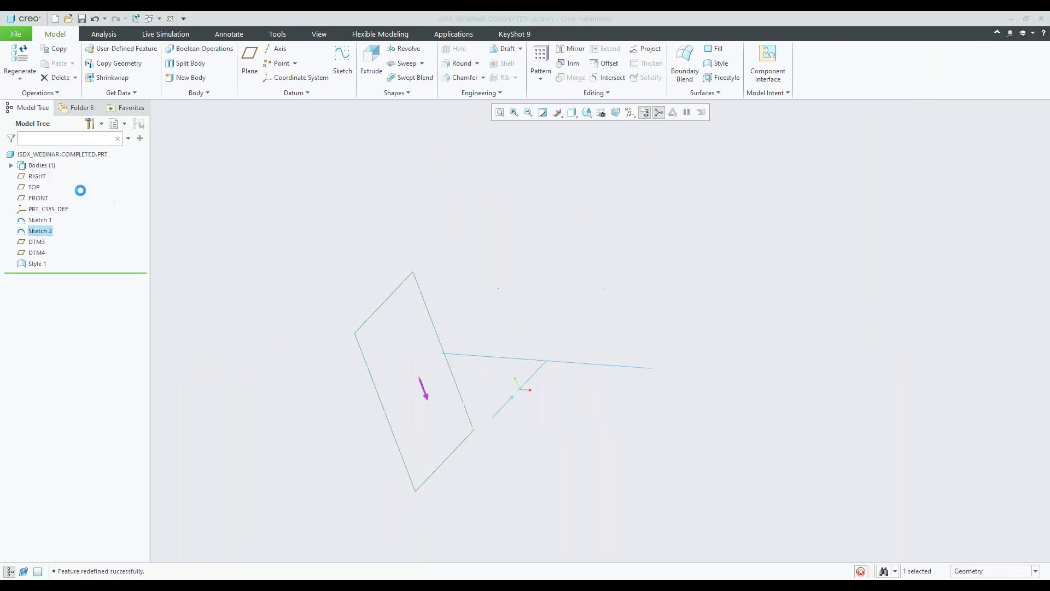
pyautogui.click(940, 60)
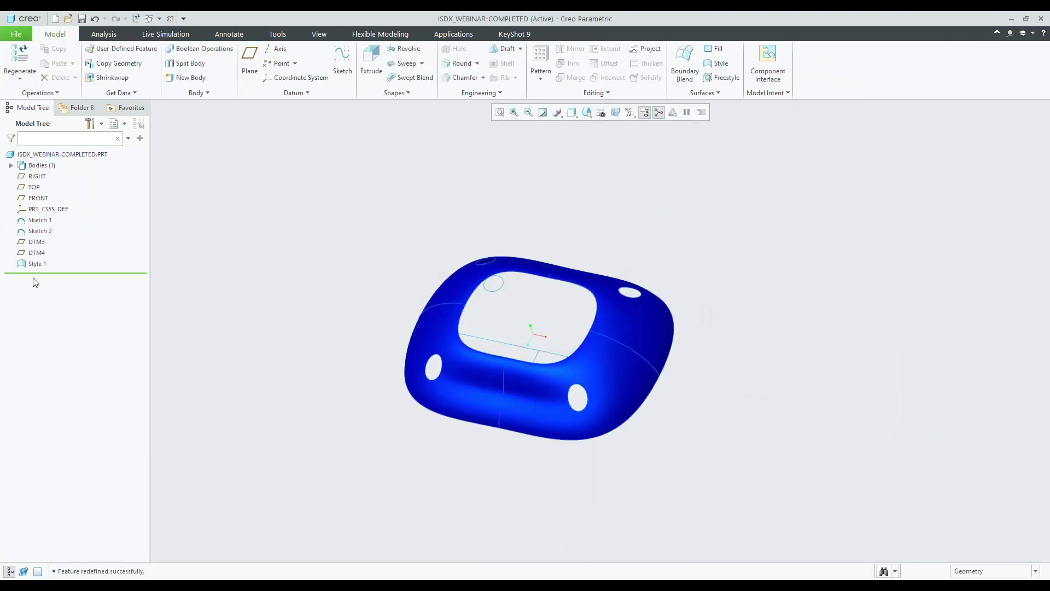
pyautogui.click(36, 267)
pyautogui.click(223, 280)
# Step: Display the dimensions of Sketch 1 on the model and set the overall length of its long line to 60
pyautogui.moveTo(492, 306); pyautogui.dragTo(448, 328, button='middle')
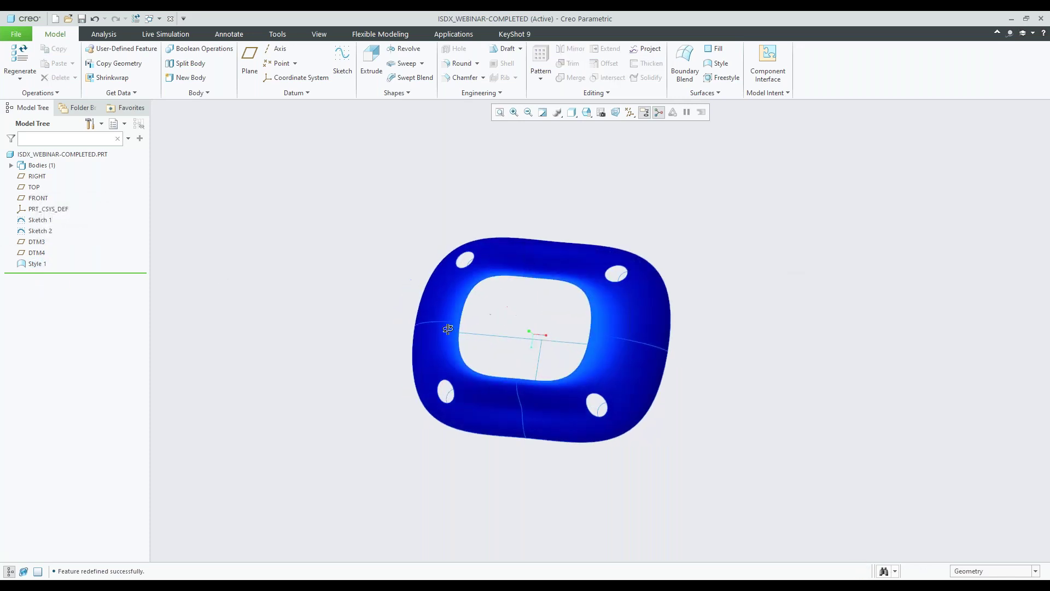
pyautogui.click(506, 338)
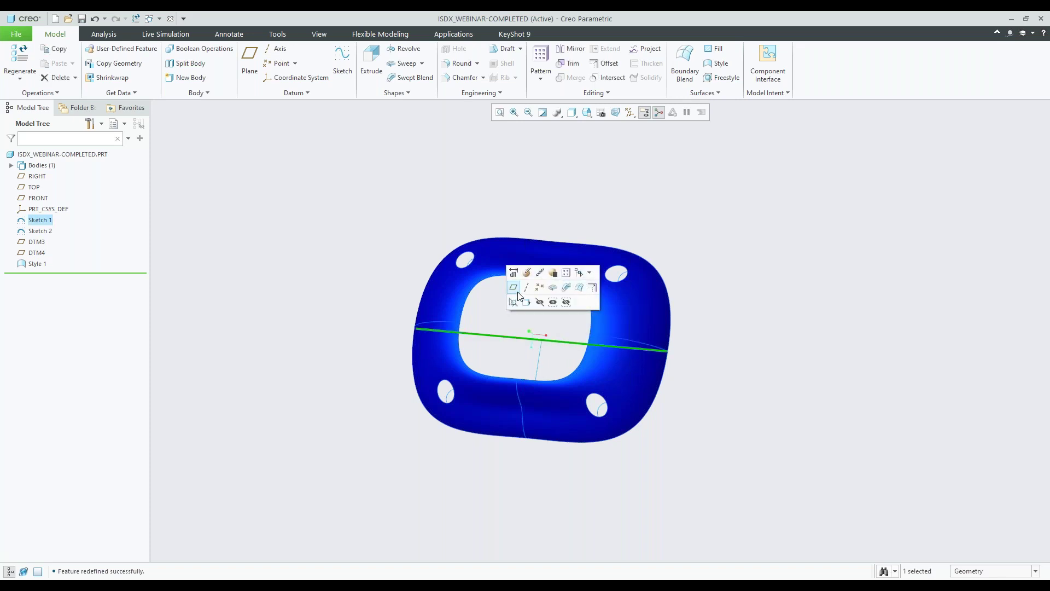
pyautogui.click(513, 272)
pyautogui.scroll(-4, 541, 324)
pyautogui.moveTo(542, 324); pyautogui.dragTo(520, 330, button='middle')
pyautogui.doubleClick(484, 336)
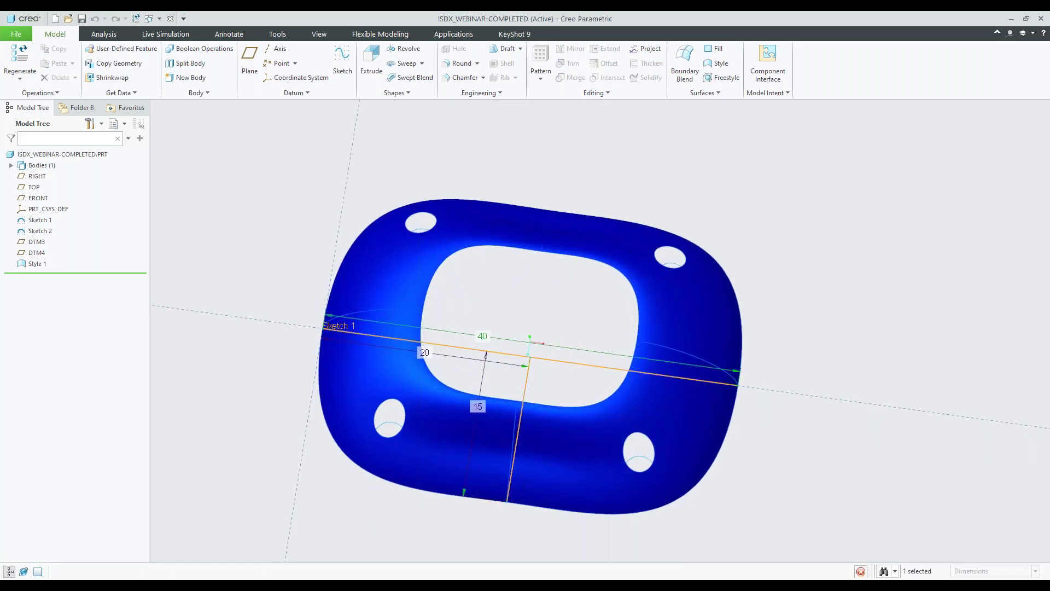
pyautogui.write('60')
pyautogui.press('Return')
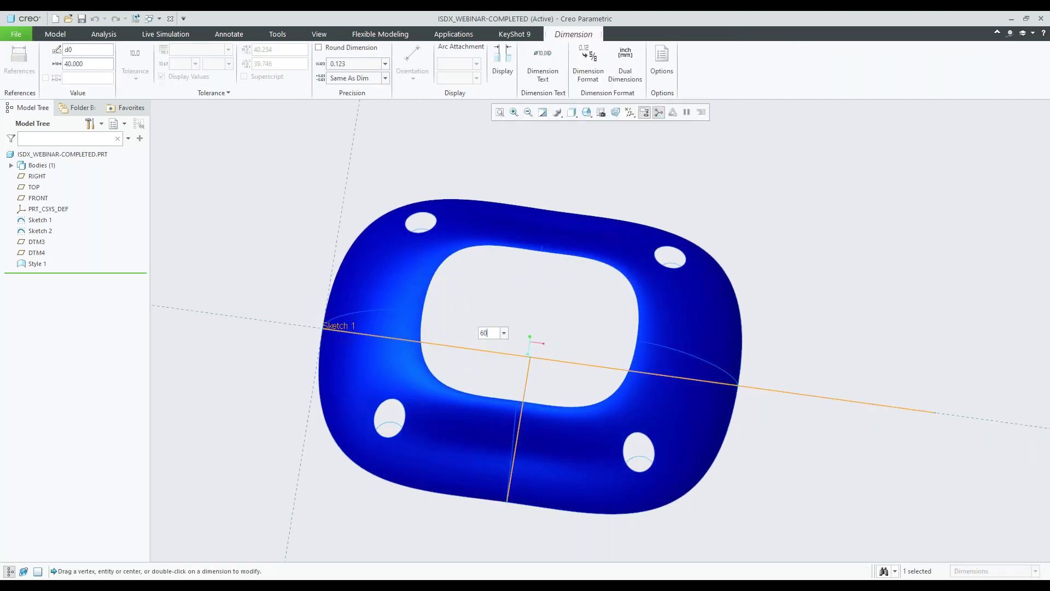
# Step: Set the length of the perpendicular line in Sketch 1 to 25 and inspect the widened surface
pyautogui.moveTo(536, 308)
pyautogui.mouseDown(button='middle')
pyautogui.moveTo(527, 310)
pyautogui.moveTo(572, 312)
pyautogui.moveTo(590, 335)
pyautogui.mouseUp(button='middle')
pyautogui.scroll(3, 527, 310)
pyautogui.doubleClick(497, 364)
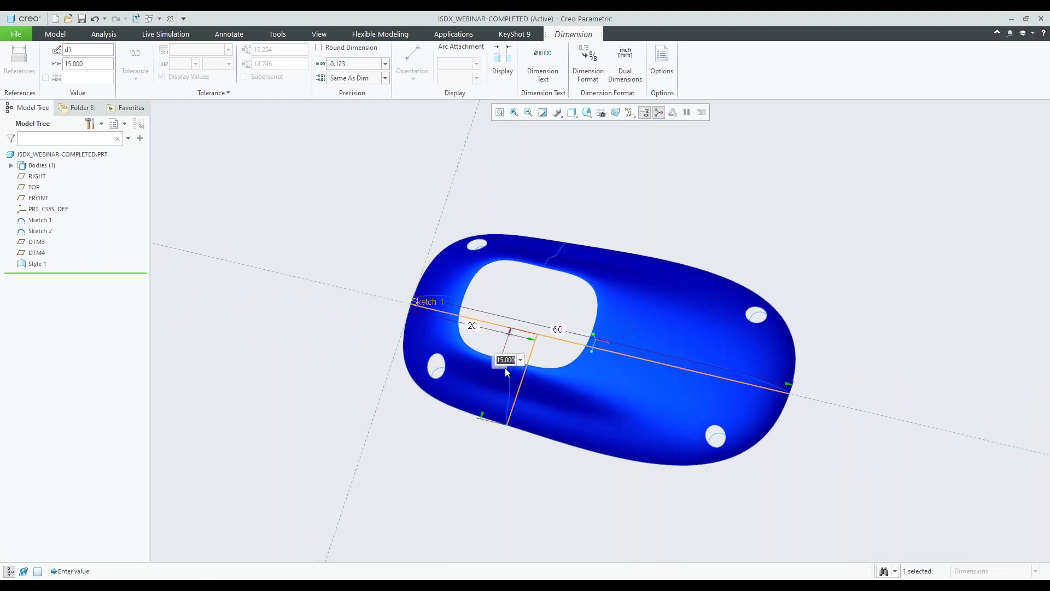
pyautogui.write('25')
pyautogui.moveTo(505, 366); pyautogui.dragTo(645, 284, button='middle')
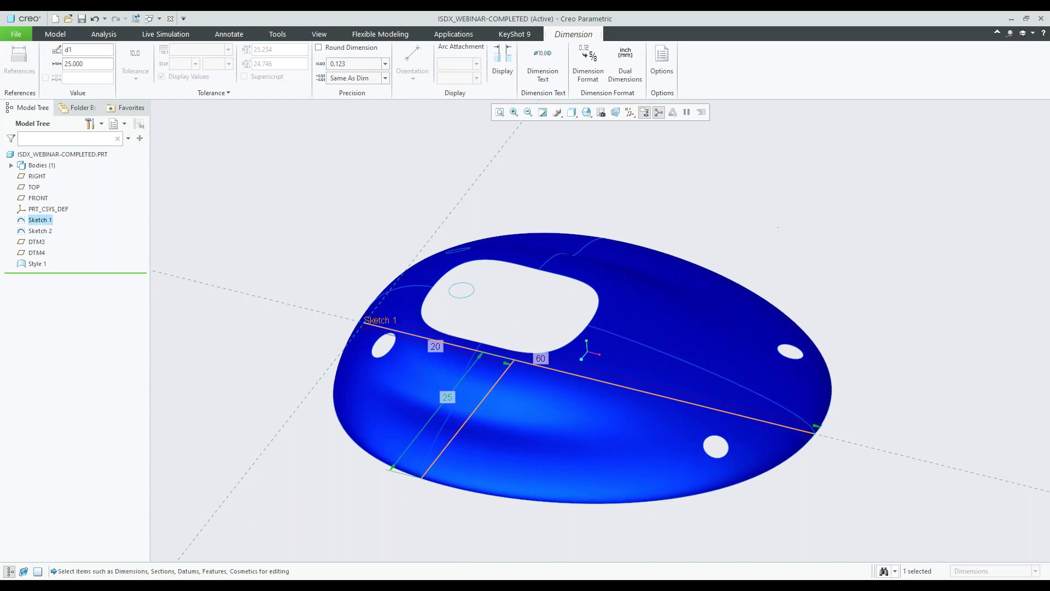
# Step: Finish the dimension edit and examine the widened surface from several angles
pyautogui.click(767, 218)
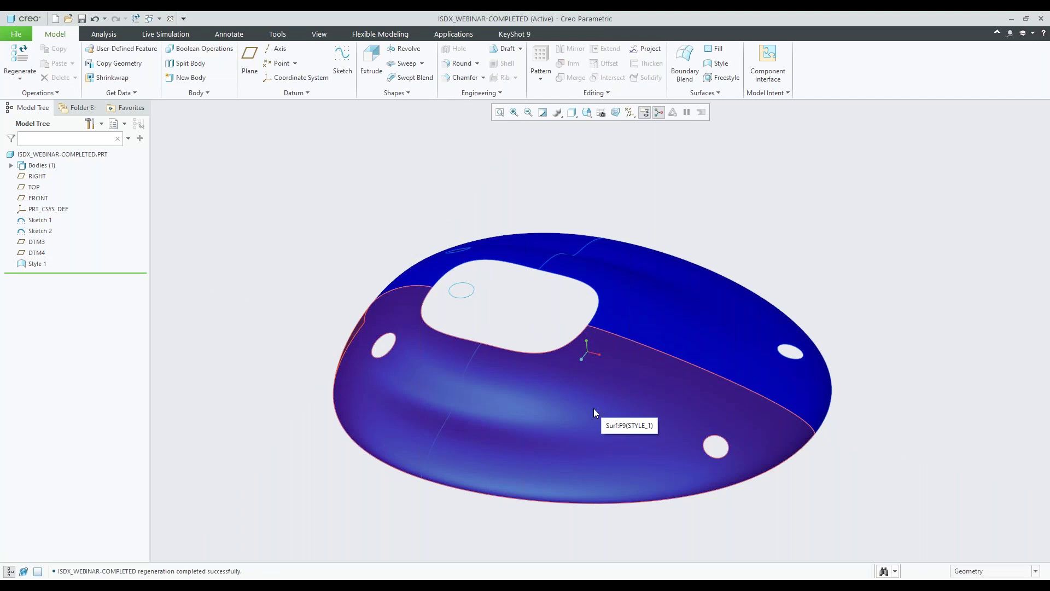
pyautogui.moveTo(602, 407)
pyautogui.mouseDown(button='middle')
pyautogui.moveTo(588, 316)
pyautogui.moveTo(604, 344)
pyautogui.mouseUp(button='middle')
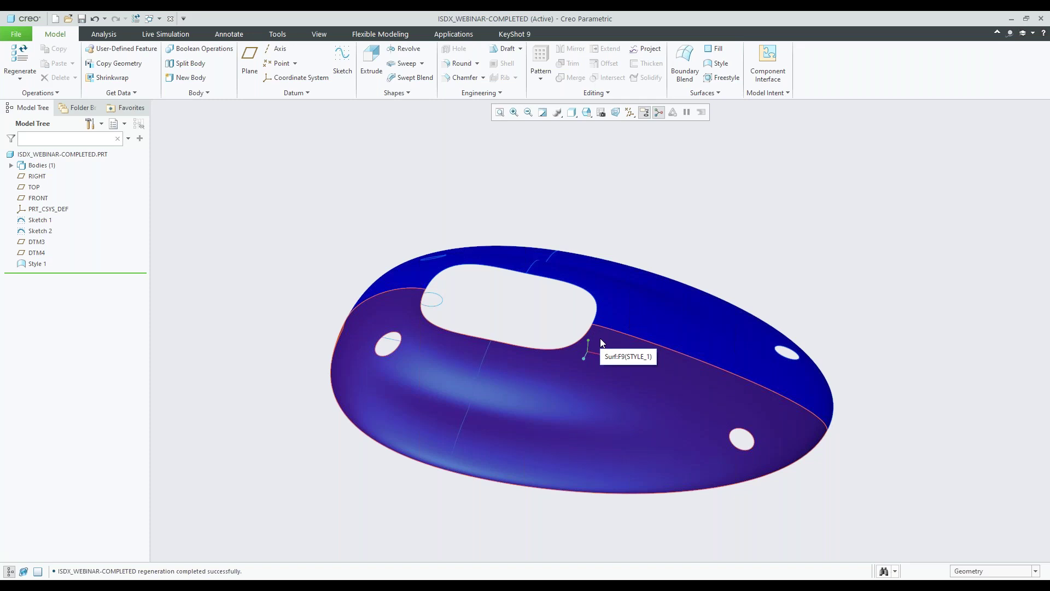
pyautogui.moveTo(601, 342)
pyautogui.mouseDown(button='middle')
pyautogui.moveTo(629, 243)
pyautogui.moveTo(626, 197)
pyautogui.moveTo(532, 311)
pyautogui.moveTo(434, 303)
pyautogui.moveTo(421, 274)
pyautogui.mouseUp(button='middle')
pyautogui.moveTo(445, 320); pyautogui.dragTo(490, 258, button='middle')
pyautogui.moveTo(472, 314)
pyautogui.mouseDown(button='middle')
pyautogui.moveTo(517, 350)
pyautogui.moveTo(546, 347)
pyautogui.moveTo(534, 424)
pyautogui.moveTo(547, 433)
pyautogui.mouseUp(button='middle')
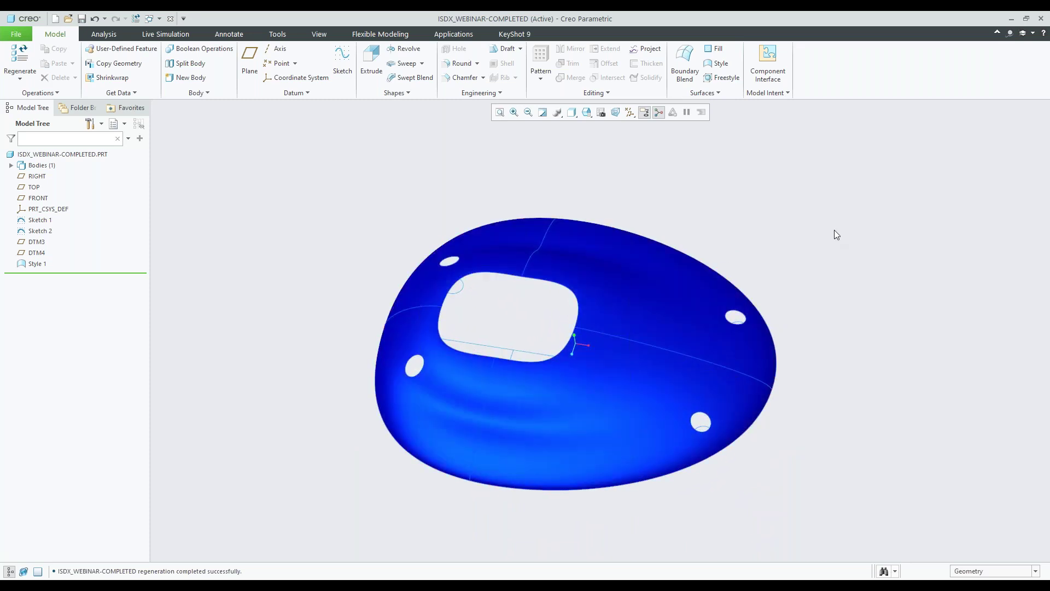
# Step: Limit selection to quilts and start an offset of the whole Style quilt, pulling it inward to about 7.40
pyautogui.click(993, 571)
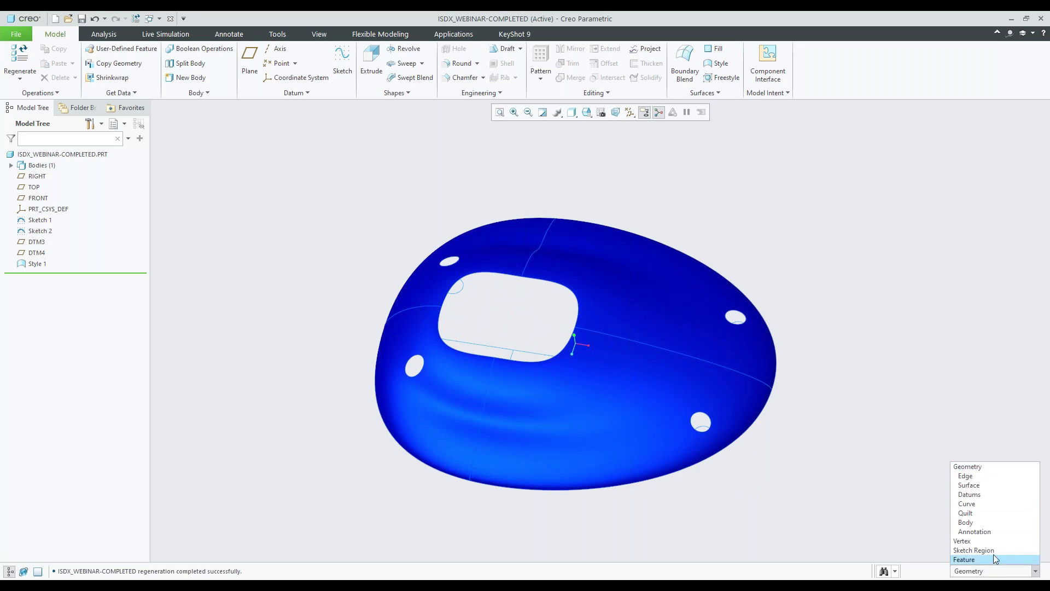
pyautogui.click(979, 513)
pyautogui.click(643, 436)
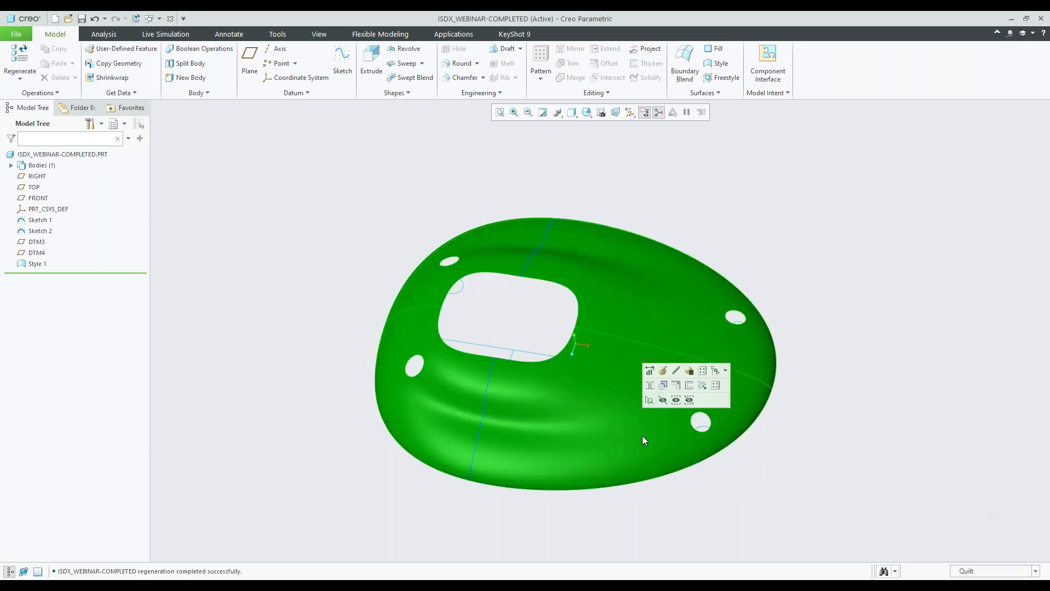
pyautogui.click(677, 386)
pyautogui.moveTo(607, 437); pyautogui.dragTo(586, 361, button='middle')
pyautogui.moveTo(501, 371)
pyautogui.mouseDown()
pyautogui.moveTo(499, 362)
pyautogui.moveTo(505, 390)
pyautogui.mouseUp()
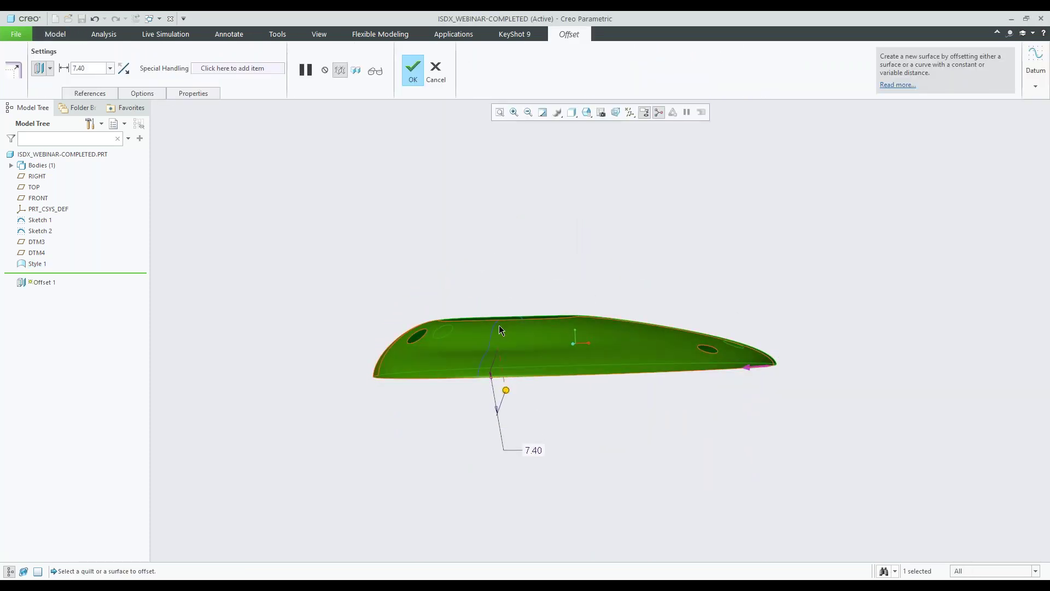
# Step: Set the quilt offset's fitting method to Automatic Fit
pyautogui.moveTo(499, 325); pyautogui.dragTo(499, 355, button='middle')
pyautogui.click(142, 93)
pyautogui.click(198, 119)
pyautogui.click(148, 140)
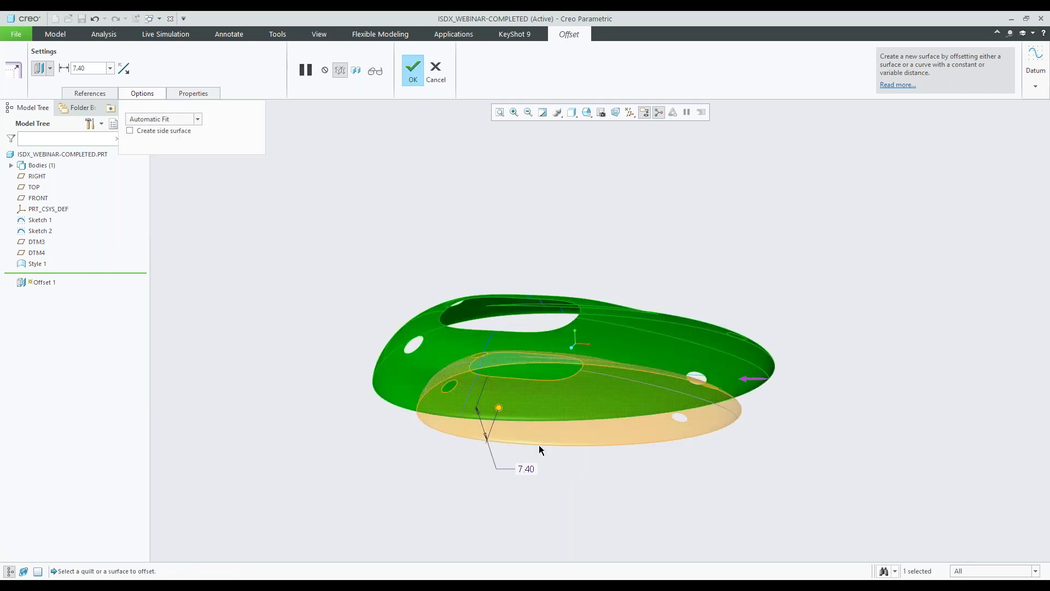
# Step: Pull the offset outward to about 3.10, complete it, and undo the offset feature
pyautogui.moveTo(499, 406); pyautogui.dragTo(485, 362)
pyautogui.moveTo(570, 323)
pyautogui.mouseDown(button='middle')
pyautogui.moveTo(551, 349)
pyautogui.moveTo(569, 312)
pyautogui.mouseUp(button='middle')
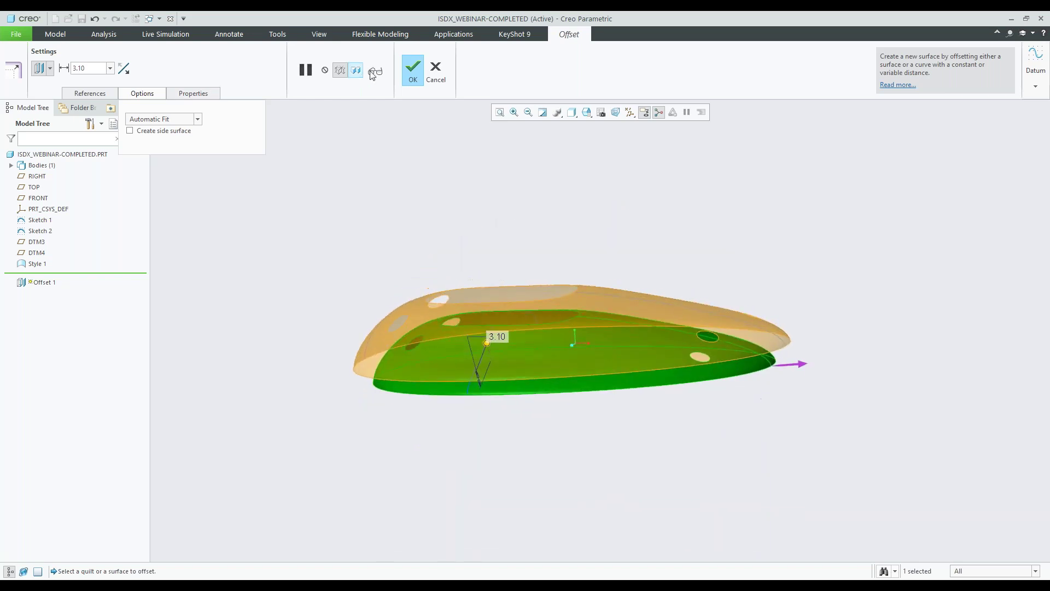
pyautogui.click(413, 75)
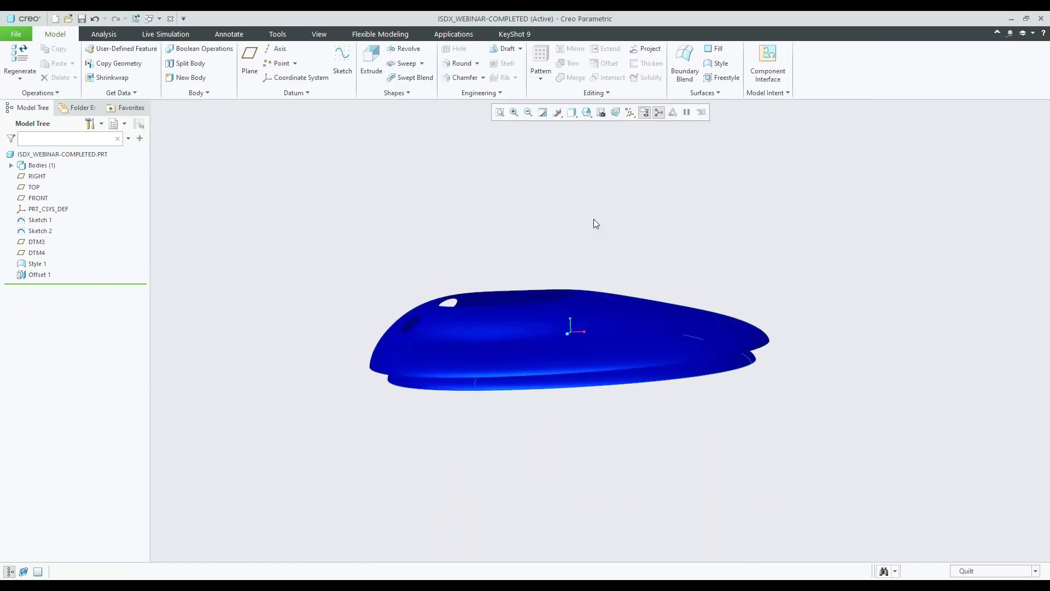
pyautogui.hotkey('ctrl', 'z')
pyautogui.moveTo(594, 223); pyautogui.dragTo(639, 357, button='middle')
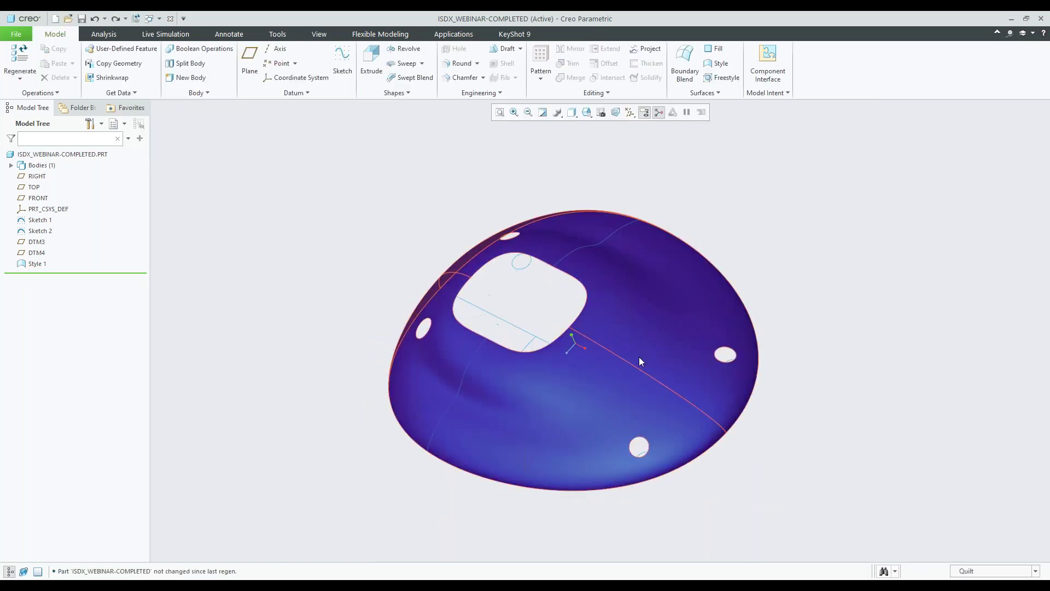
# Step: Start thickening the whole quilt outward by 0.50 and check its bottom edge close up in the FRONT view
pyautogui.click(640, 358)
pyautogui.click(686, 308)
pyautogui.moveTo(597, 229); pyautogui.dragTo(591, 274, button='middle')
pyautogui.moveTo(412, 360)
pyautogui.mouseDown()
pyautogui.moveTo(417, 370)
pyautogui.moveTo(404, 354)
pyautogui.mouseUp()
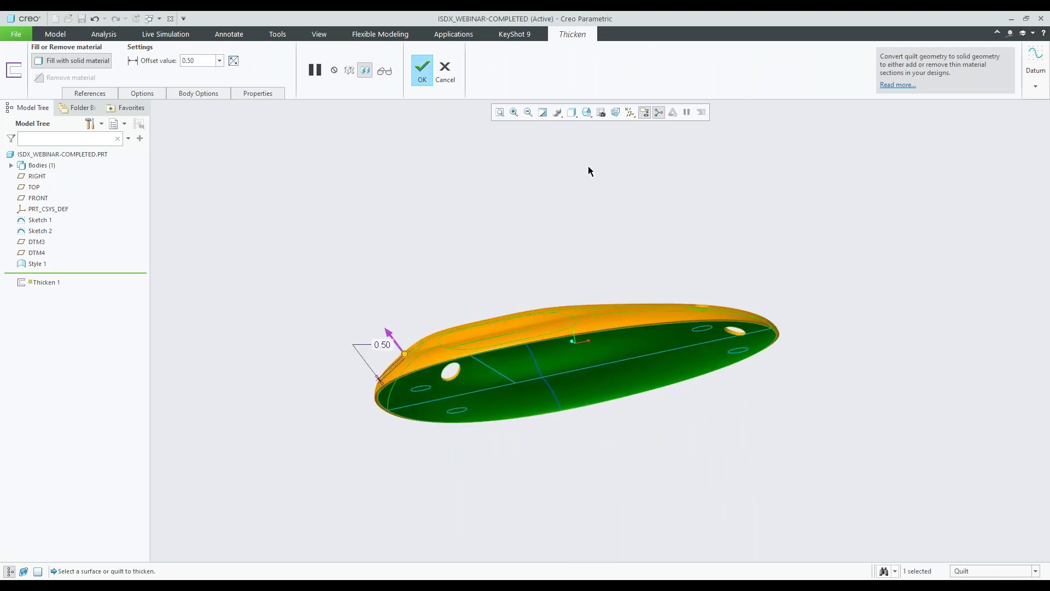
pyautogui.click(587, 114)
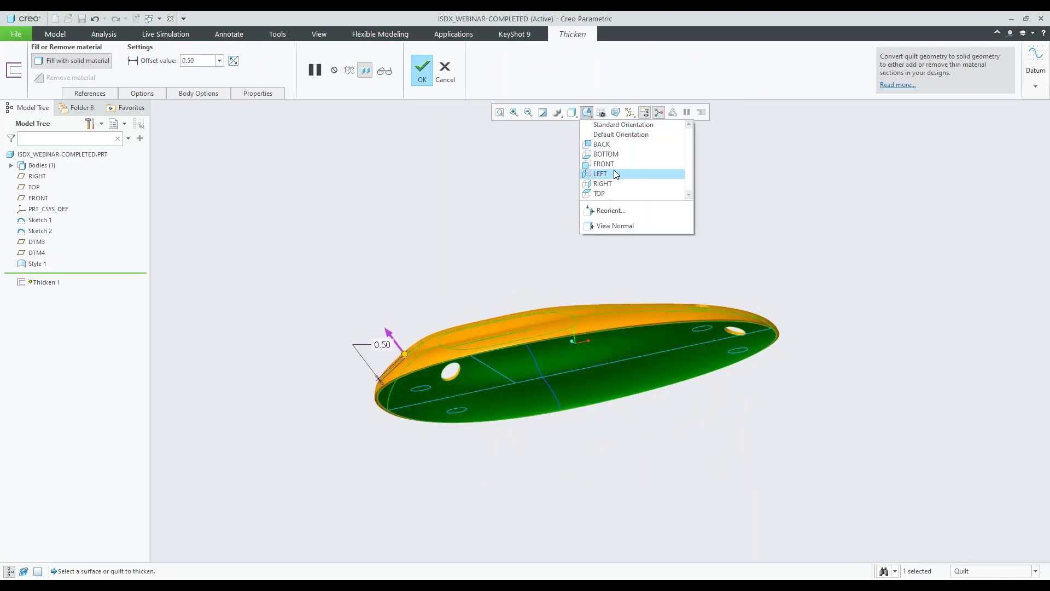
pyautogui.click(604, 164)
pyautogui.scroll(-5, 424, 351)
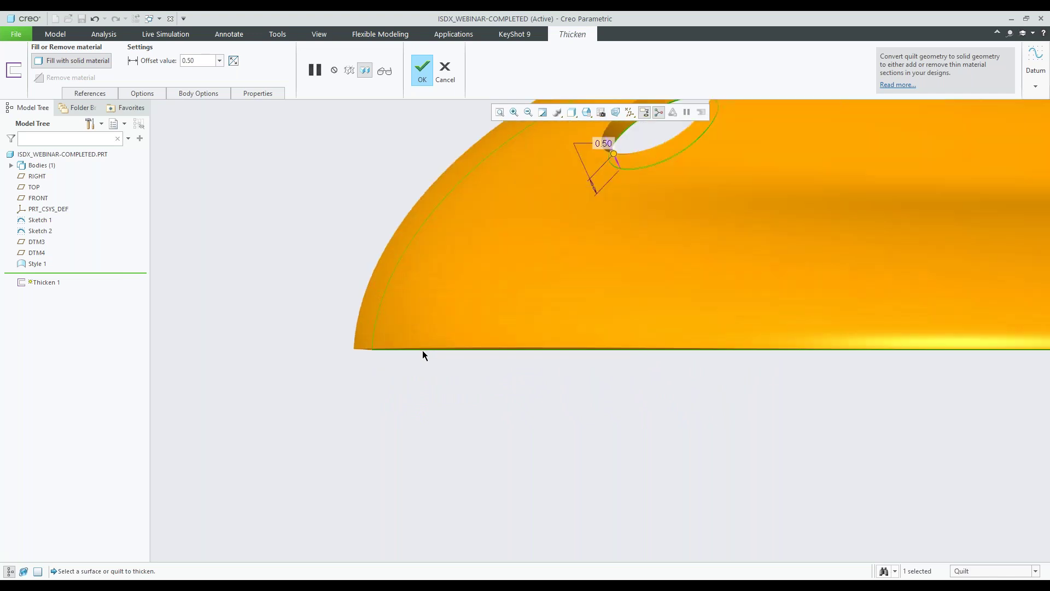
pyautogui.scroll(-1, 415, 343)
# Step: Set the thickening to Controlled fit with PRT_CSYS_DEF, disallow translation in Y, and complete the feature
pyautogui.click(143, 93)
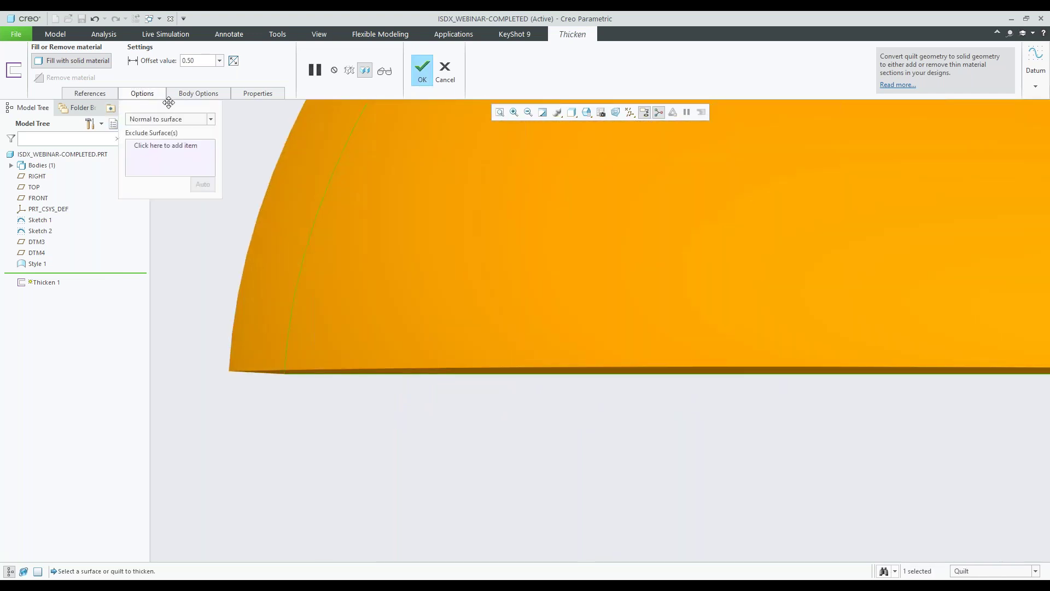
pyautogui.click(187, 96)
pyautogui.click(149, 97)
pyautogui.click(176, 119)
pyautogui.click(164, 149)
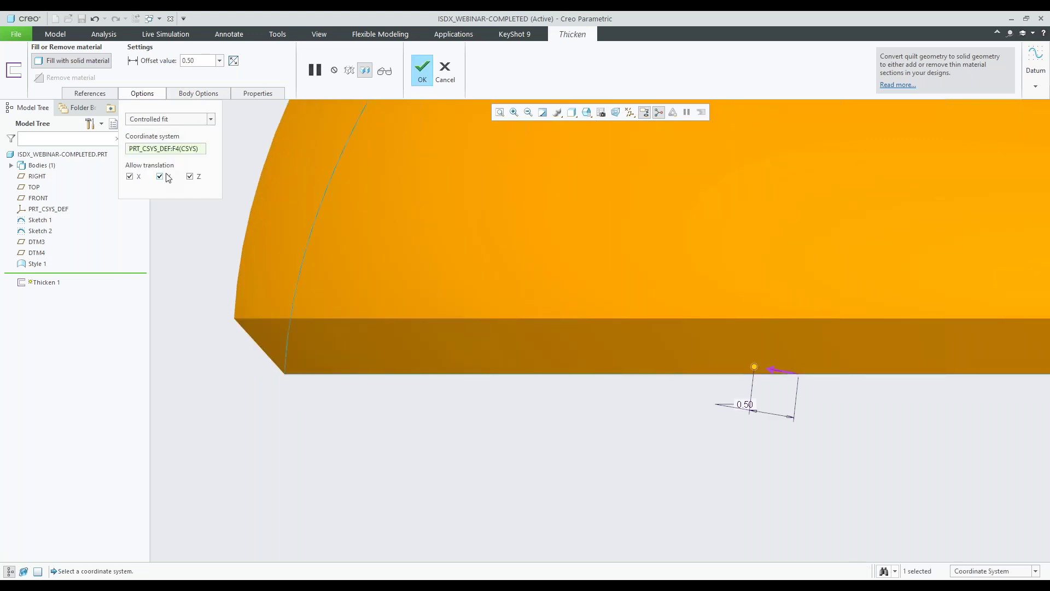
pyautogui.click(159, 177)
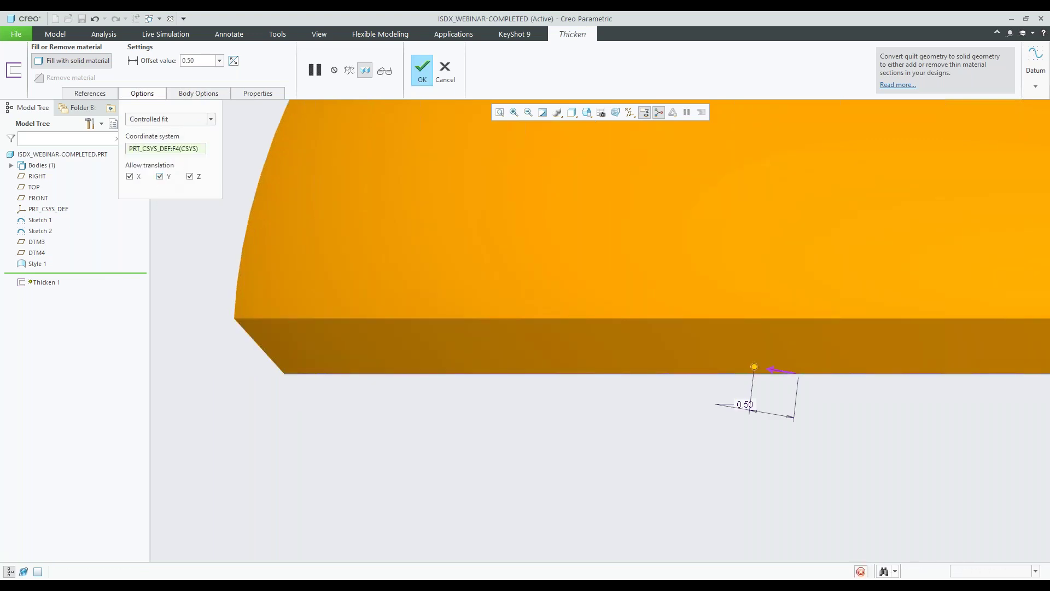
pyautogui.scroll(2, 516, 365)
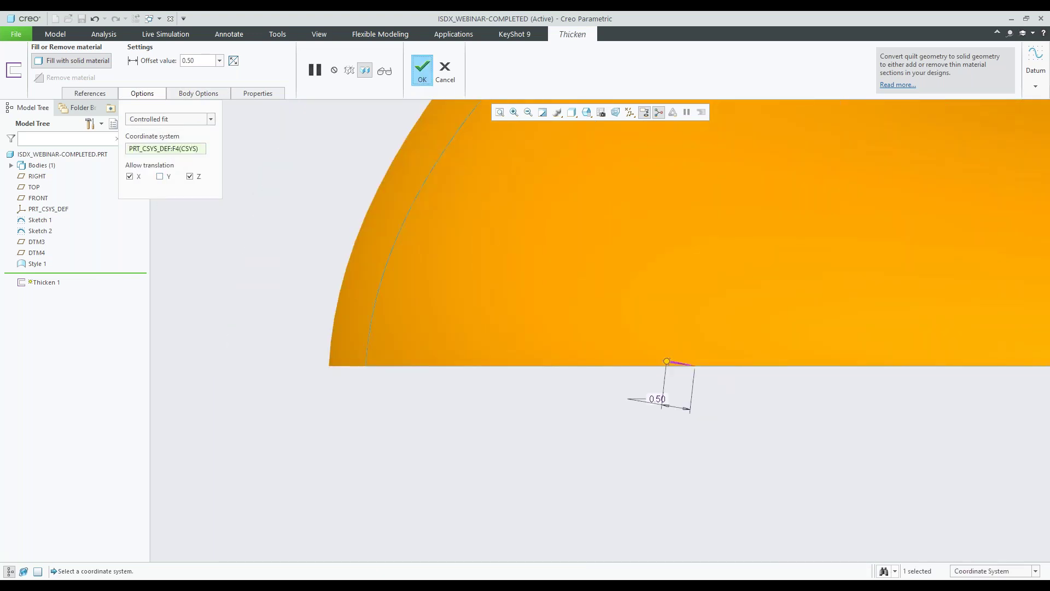
pyautogui.middleClick(492, 459)
# Step: Check the flat bottom edge of the thickened shell and undo the thickening
pyautogui.scroll(2, 393, 457)
pyautogui.scroll(3, 379, 451)
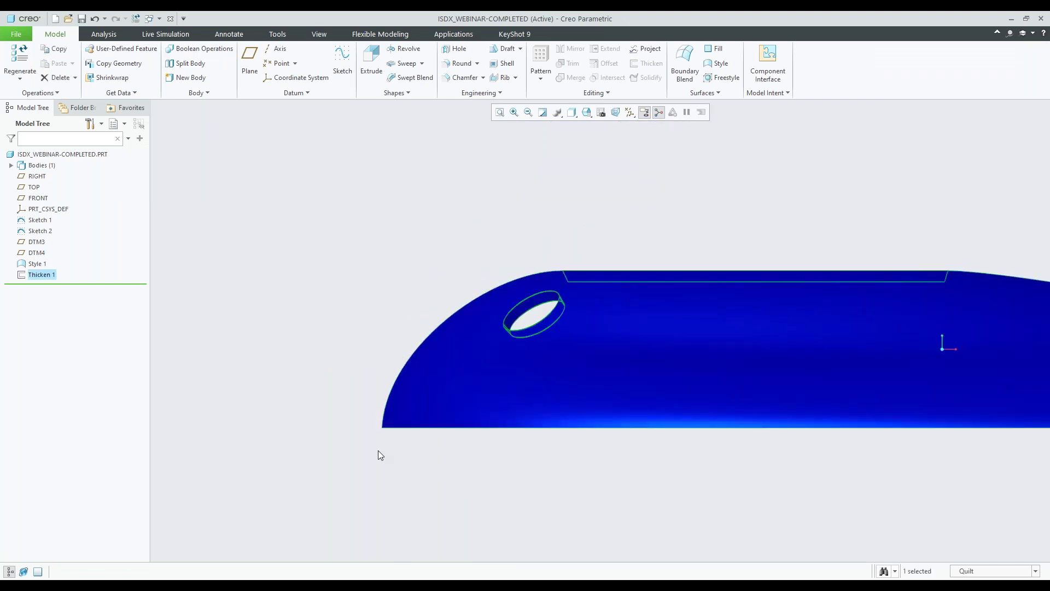
pyautogui.scroll(3, 378, 451)
pyautogui.hotkey('ctrl', 'z')
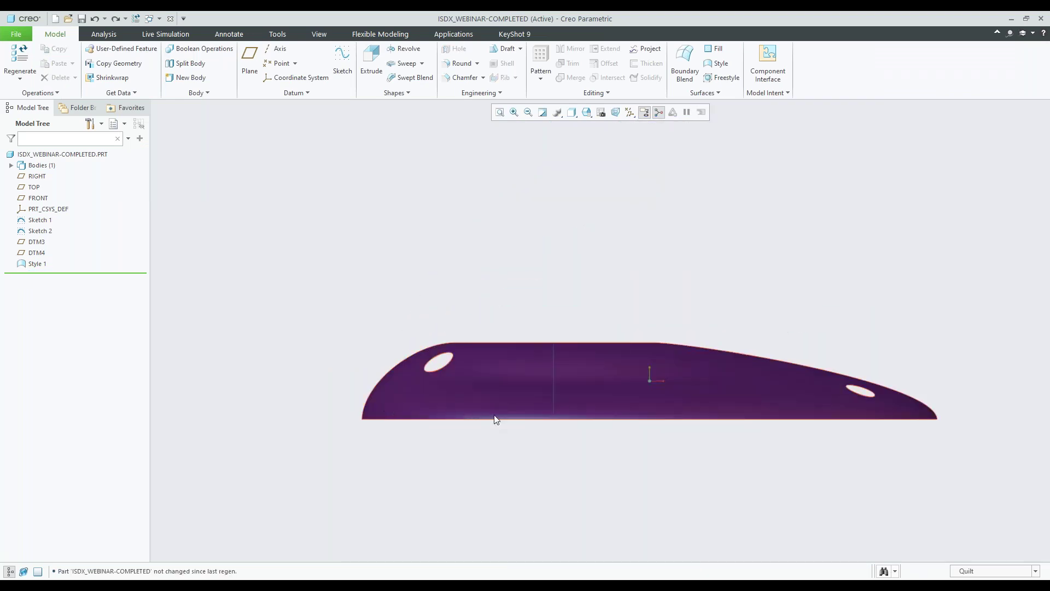
pyautogui.moveTo(447, 394); pyautogui.dragTo(473, 376, button='middle')
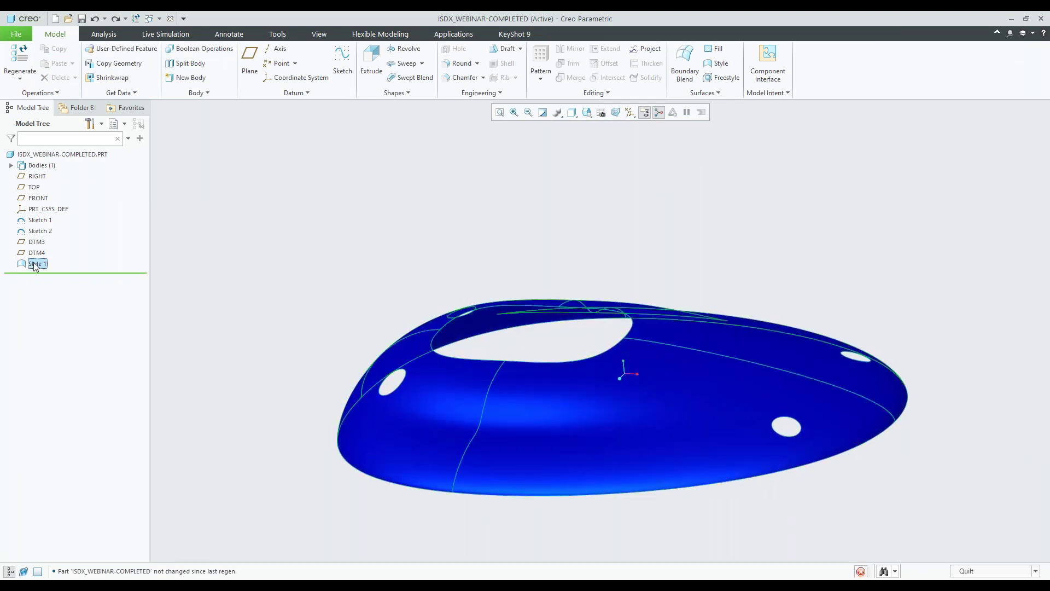
# Step: Open the Style 1 feature for editing
pyautogui.click(61, 199)
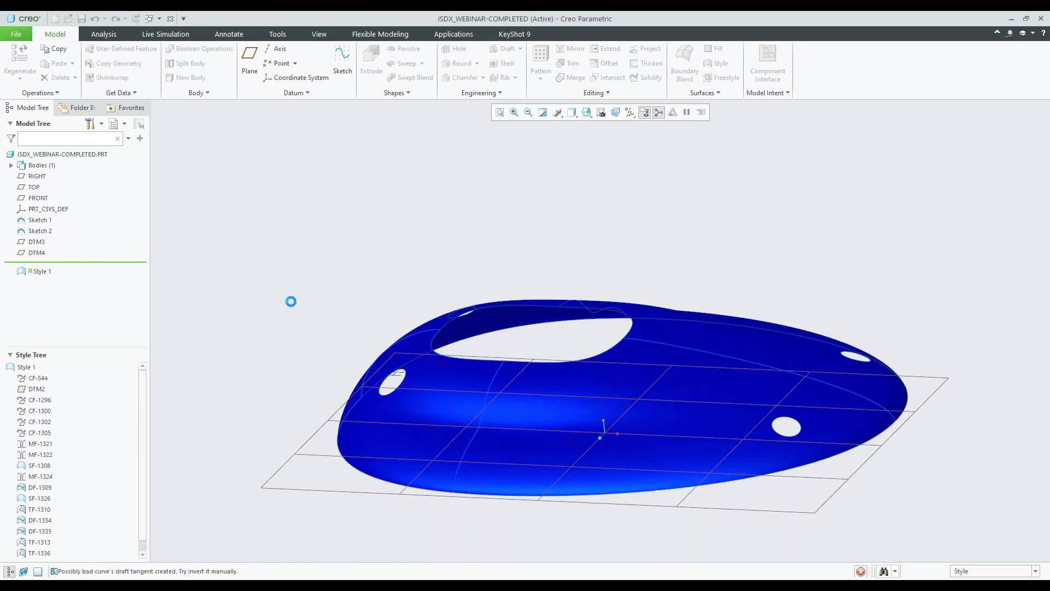
pyautogui.click(672, 376)
pyautogui.moveTo(673, 377)
pyautogui.mouseDown(button='middle')
pyautogui.moveTo(598, 407)
pyautogui.moveTo(594, 437)
pyautogui.mouseUp(button='middle')
# Step: Start a surface edit of SF-1308 and set its control mesh to 8 rows and 7 columns
pyautogui.click(35, 466)
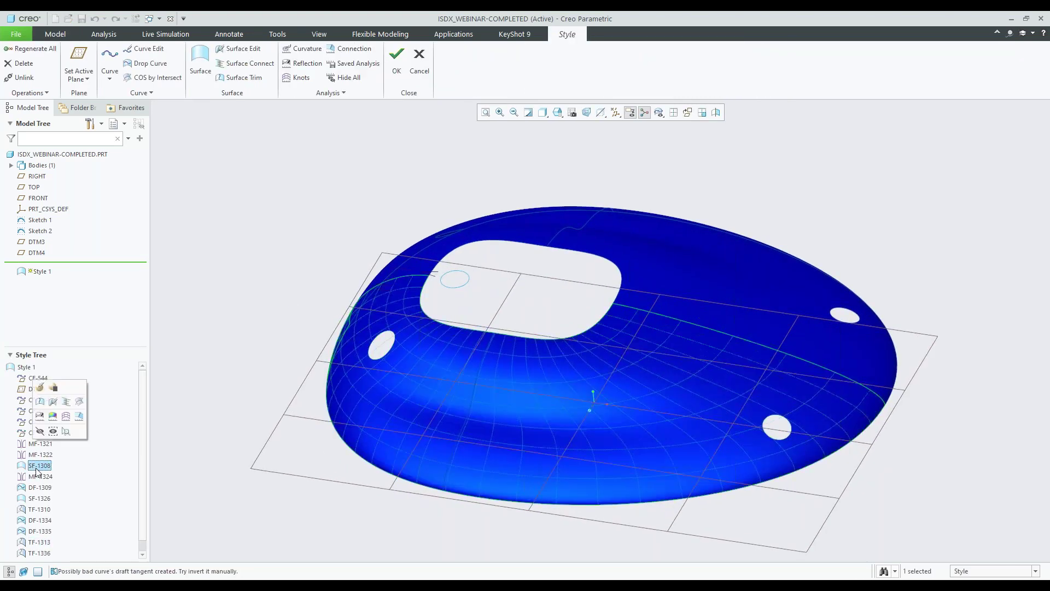
pyautogui.click(52, 403)
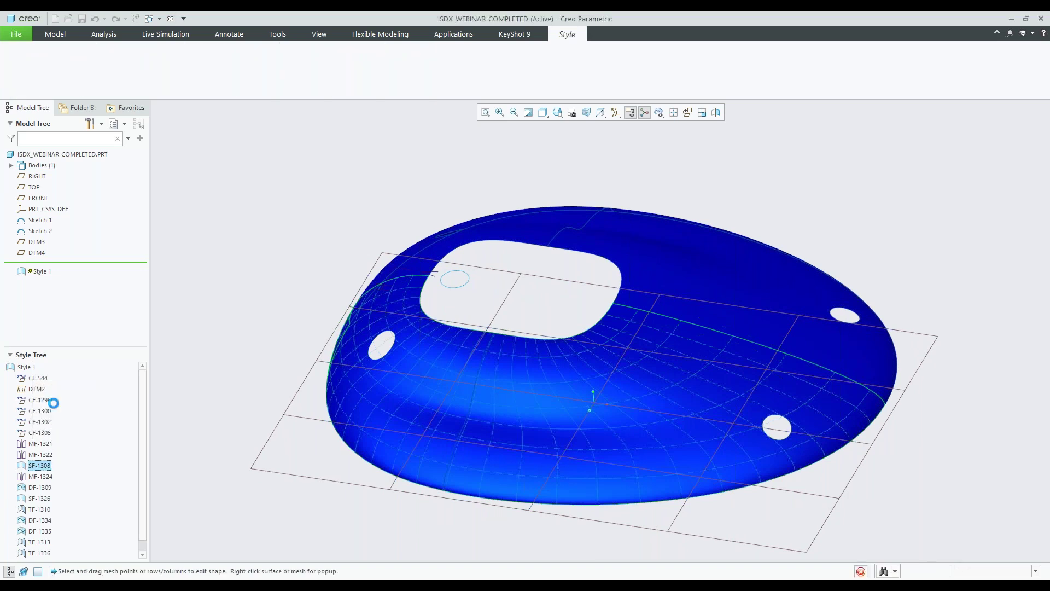
pyautogui.moveTo(484, 327); pyautogui.dragTo(566, 335, button='middle')
pyautogui.click(202, 59)
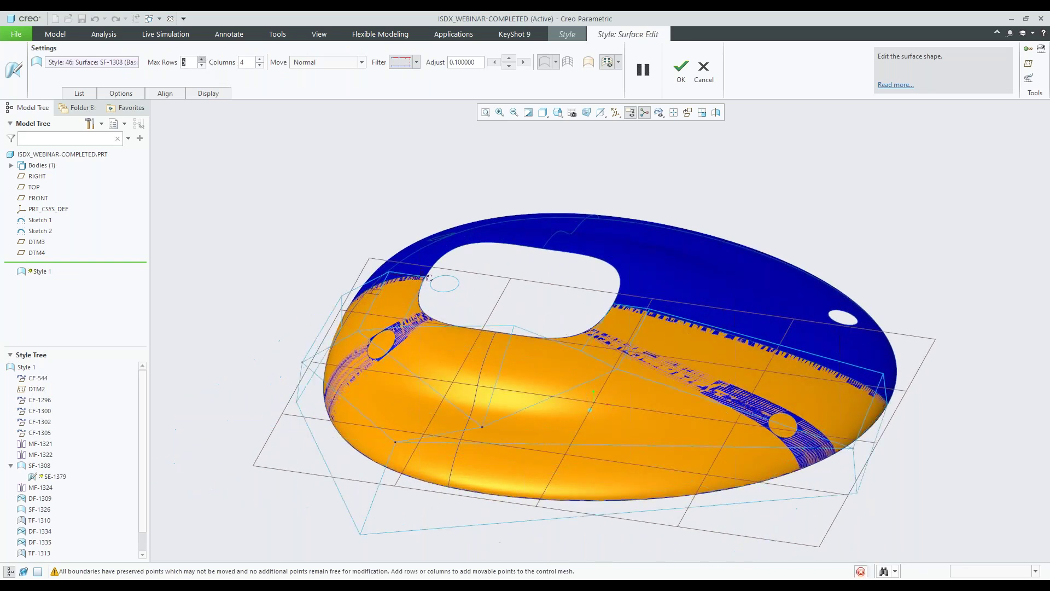
pyautogui.click(202, 59)
pyautogui.click(202, 59)
pyautogui.click(260, 59)
pyautogui.click(260, 59)
pyautogui.click(260, 59)
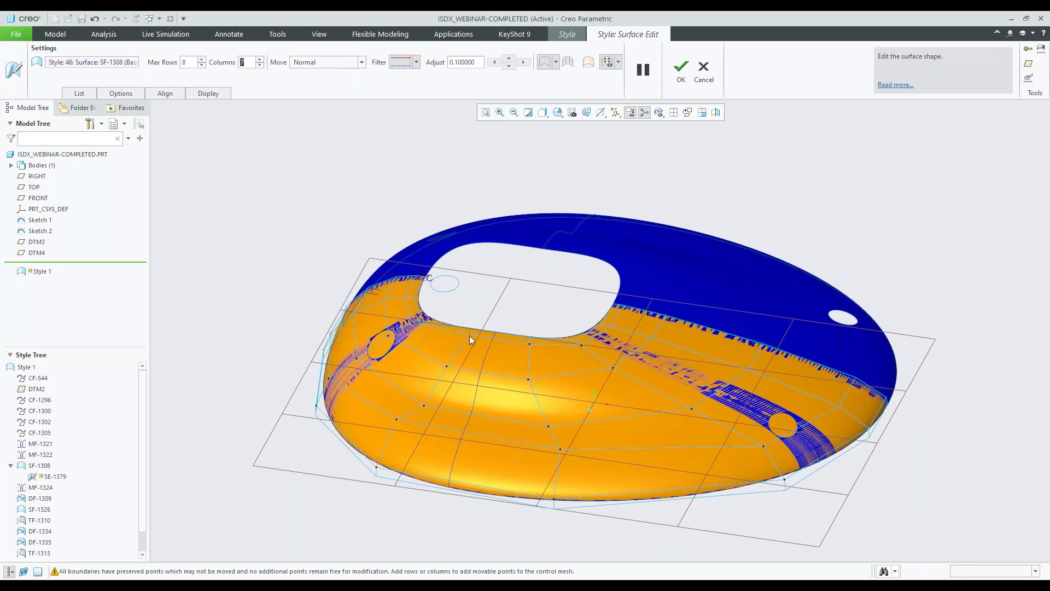
# Step: Pull control mesh points of SF-1308 to reshape it, inspect the result, and cancel the surface edit
pyautogui.moveTo(470, 335); pyautogui.dragTo(465, 301)
pyautogui.moveTo(512, 358); pyautogui.dragTo(476, 368, button='middle')
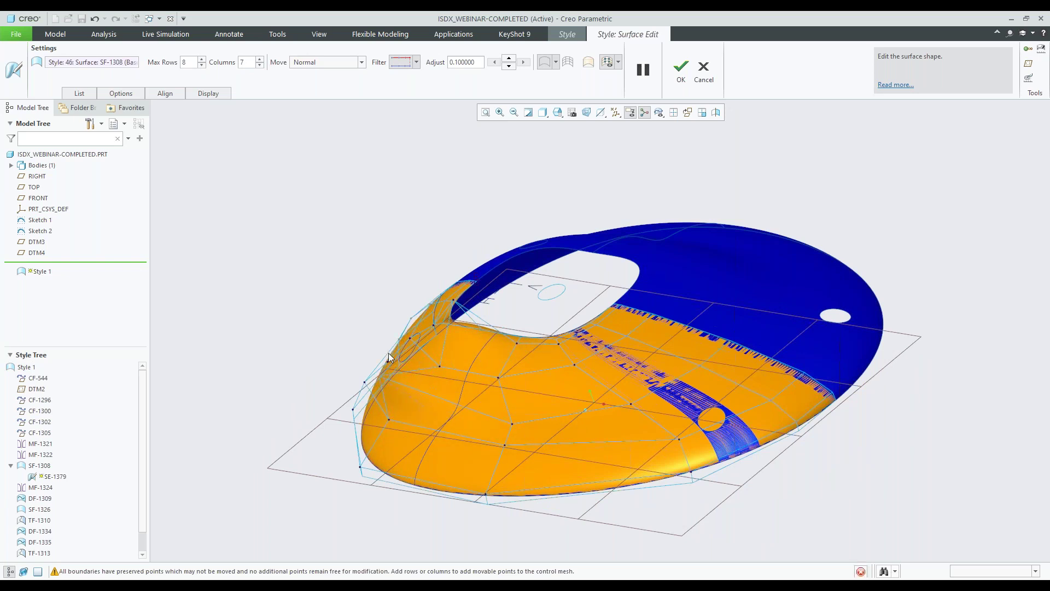
pyautogui.moveTo(508, 364); pyautogui.dragTo(553, 366, button='middle')
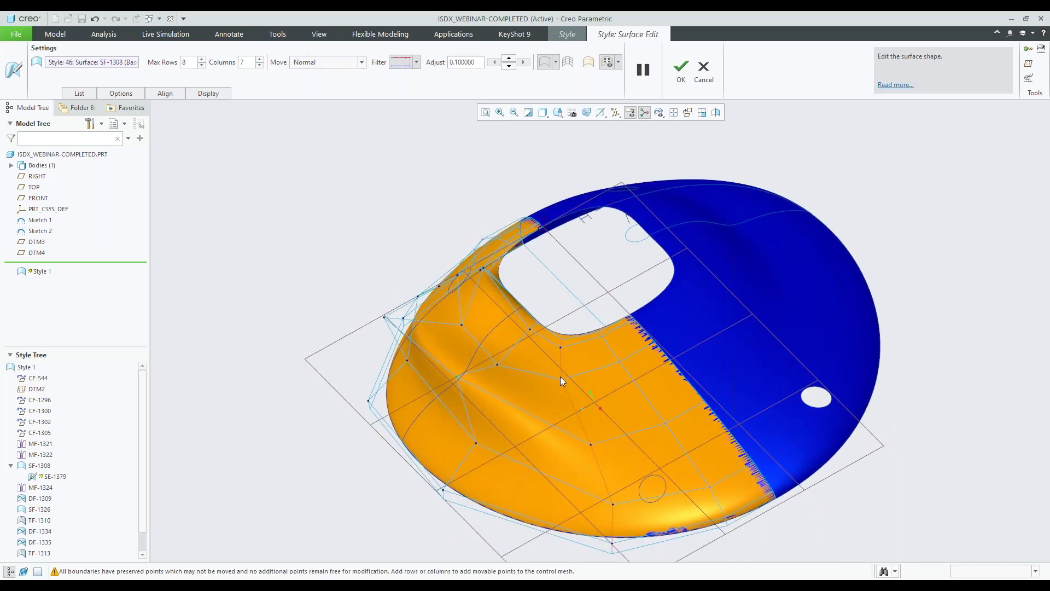
pyautogui.scroll(3, 560, 376)
pyautogui.scroll(-3, 569, 362)
pyautogui.moveTo(583, 363); pyautogui.dragTo(617, 338, button='middle')
pyautogui.scroll(-2, 517, 362)
pyautogui.scroll(1, 525, 370)
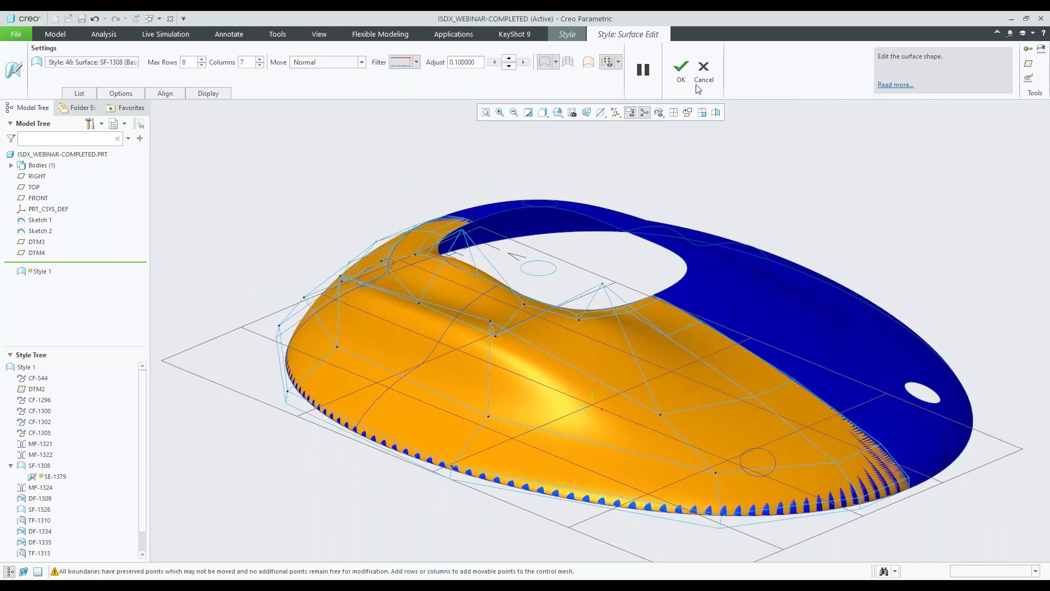
pyautogui.click(704, 71)
pyautogui.click(205, 407)
# Step: Redefine surface SF-1308 and turn on its reparameterization
pyautogui.scroll(-2, 202, 404)
pyautogui.scroll(-2, 509, 369)
pyautogui.moveTo(504, 373); pyautogui.dragTo(381, 382, button='middle')
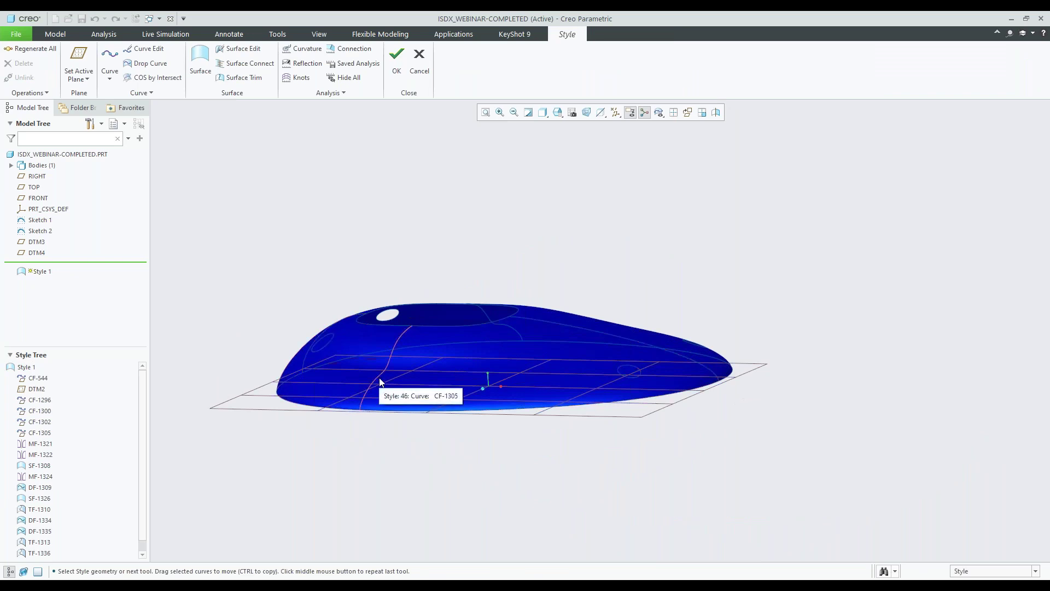
pyautogui.click(373, 341)
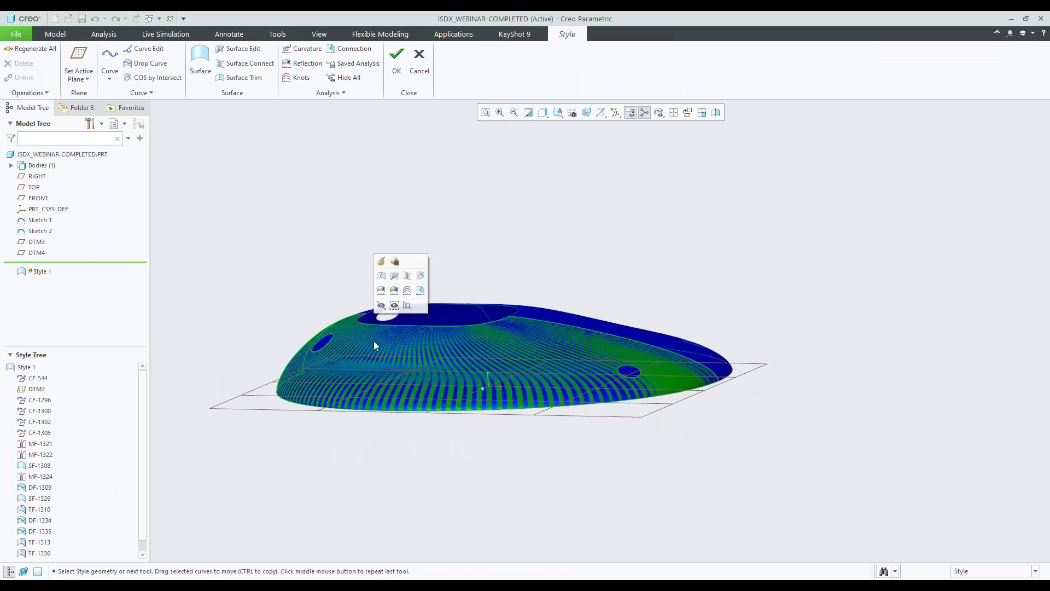
pyautogui.click(39, 465)
pyautogui.click(47, 387)
pyautogui.moveTo(499, 251); pyautogui.dragTo(392, 360, button='middle')
pyautogui.rightClick(762, 219)
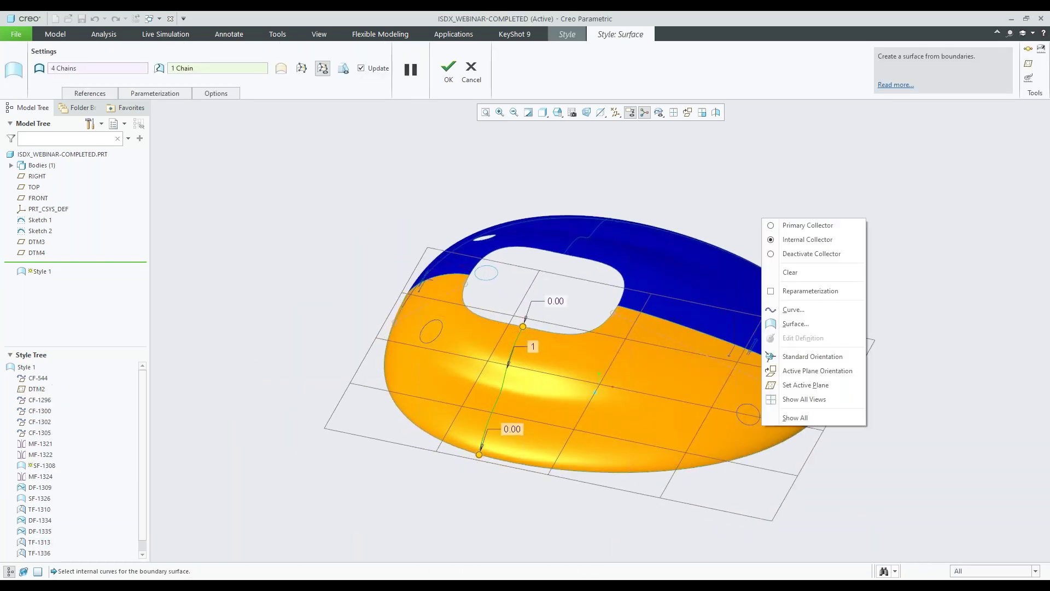
pyautogui.click(808, 293)
# Step: Add a reparameterization curve to the surface at the rounded corner of the large central opening
pyautogui.moveTo(477, 332)
pyautogui.mouseDown(button='middle')
pyautogui.moveTo(471, 290)
pyautogui.moveTo(516, 291)
pyautogui.moveTo(487, 316)
pyautogui.moveTo(499, 337)
pyautogui.moveTo(488, 415)
pyautogui.moveTo(478, 389)
pyautogui.moveTo(476, 359)
pyautogui.moveTo(536, 360)
pyautogui.moveTo(534, 392)
pyautogui.moveTo(480, 356)
pyautogui.moveTo(446, 377)
pyautogui.moveTo(481, 379)
pyautogui.mouseUp(button='middle')
pyautogui.moveTo(588, 359)
pyautogui.mouseDown(button='middle')
pyautogui.moveTo(586, 372)
pyautogui.moveTo(610, 312)
pyautogui.moveTo(579, 356)
pyautogui.moveTo(491, 299)
pyautogui.moveTo(518, 351)
pyautogui.moveTo(467, 424)
pyautogui.mouseUp(button='middle')
pyautogui.scroll(-3, 468, 425)
pyautogui.rightClick(471, 392)
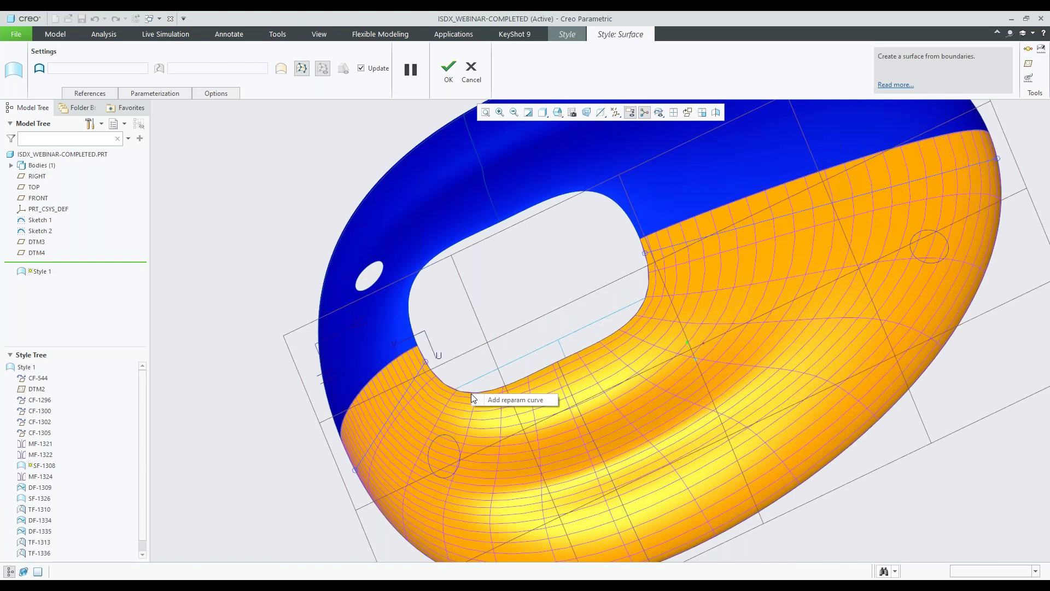
pyautogui.click(505, 399)
pyautogui.moveTo(488, 382); pyautogui.dragTo(525, 350, button='middle')
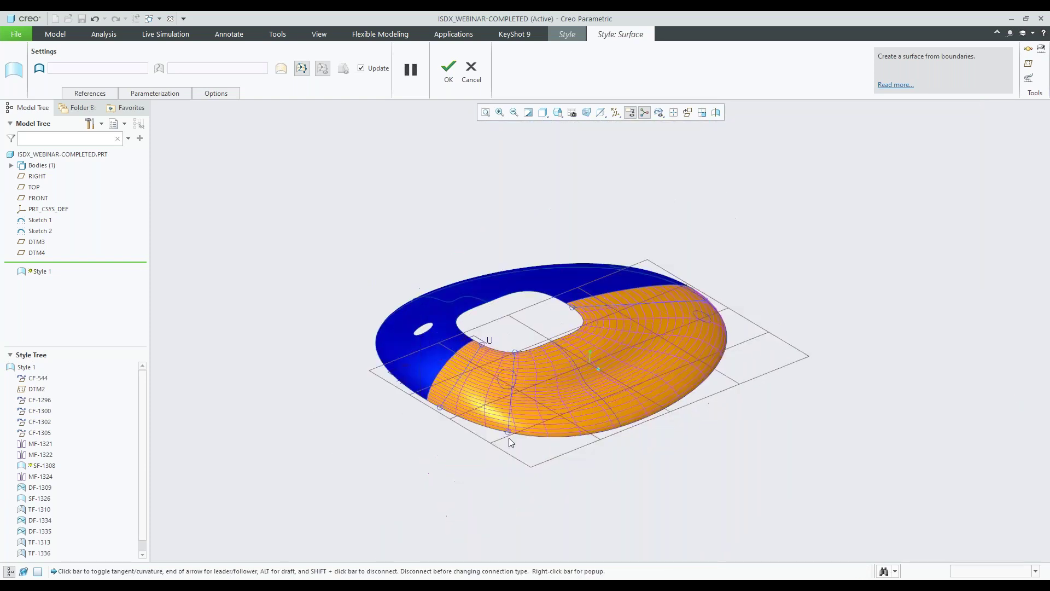
# Step: Slide the outer end of the new reparameterization curve along the outer boundary toward the symmetry plane
pyautogui.click(471, 420)
pyautogui.moveTo(493, 419)
pyautogui.mouseDown()
pyautogui.moveTo(563, 416)
pyautogui.moveTo(459, 422)
pyautogui.moveTo(511, 420)
pyautogui.mouseUp()
pyautogui.moveTo(510, 420); pyautogui.dragTo(500, 458, button='middle')
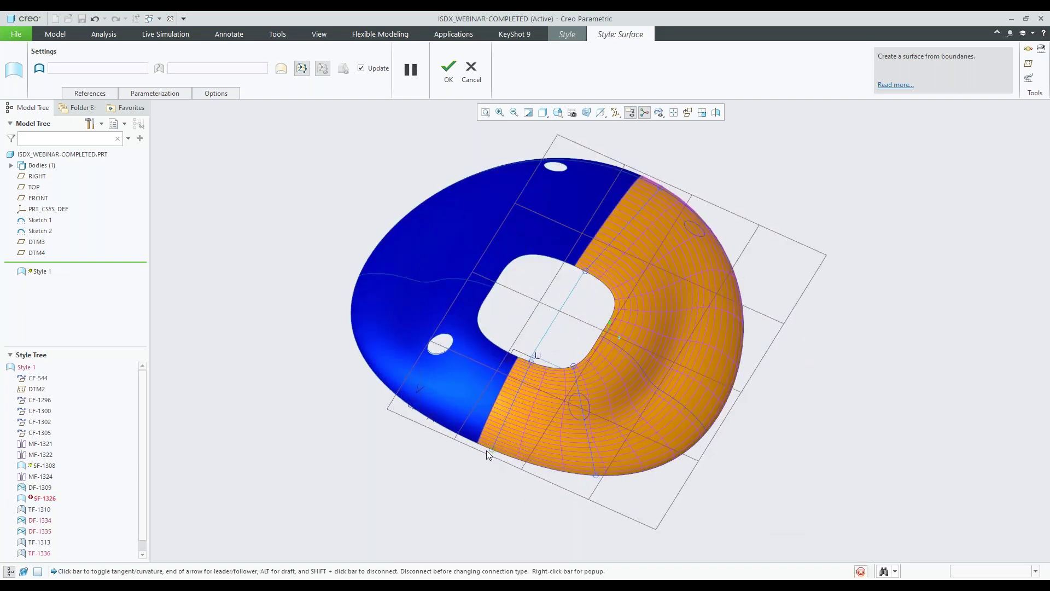
pyautogui.click(593, 475)
pyautogui.moveTo(583, 475); pyautogui.dragTo(553, 478)
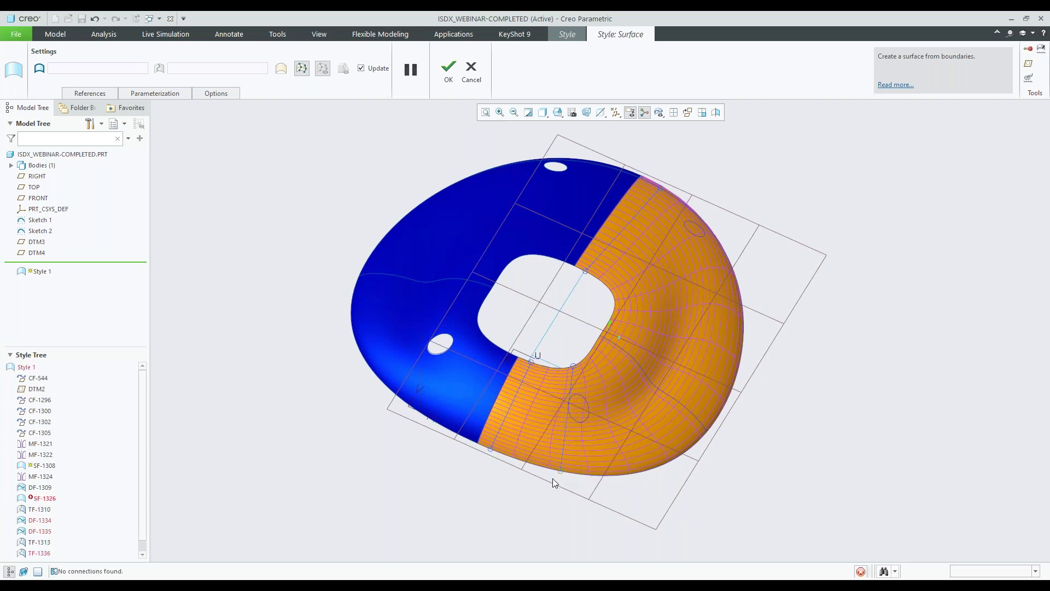
# Step: Add two reparameterization curves along the large opening's straight side and slide curve ends along the outer boundary
pyautogui.moveTo(609, 421); pyautogui.dragTo(505, 293, button='middle')
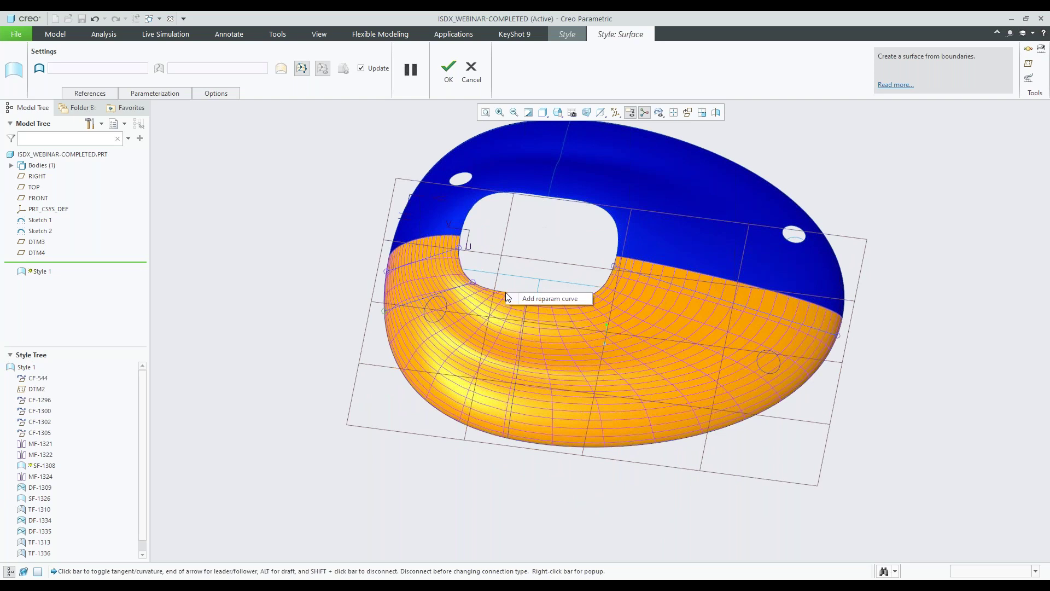
pyautogui.moveTo(505, 293); pyautogui.dragTo(469, 425)
pyautogui.moveTo(558, 299); pyautogui.dragTo(540, 446)
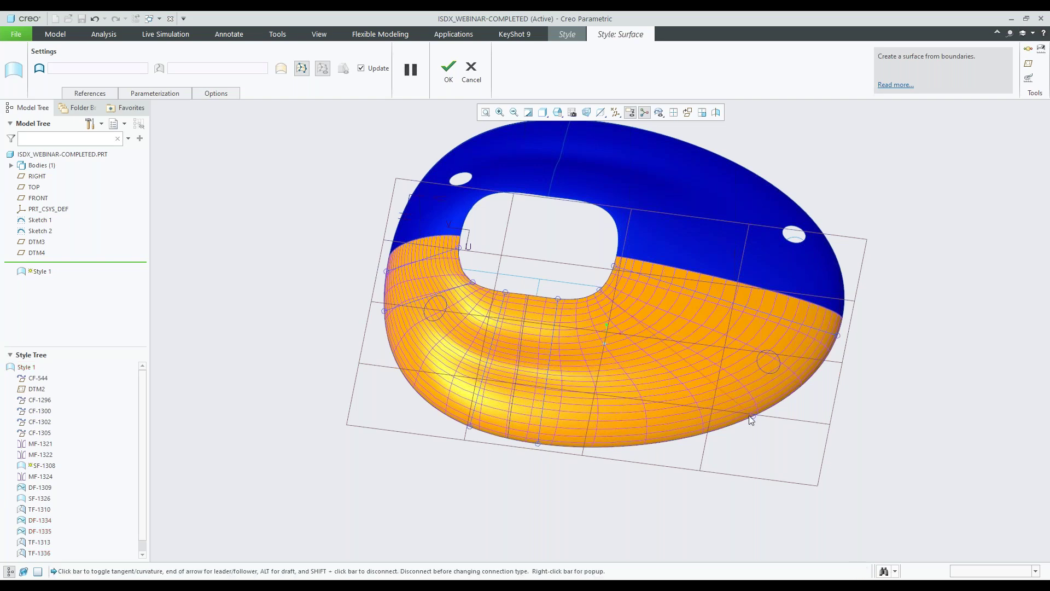
pyautogui.moveTo(727, 428); pyautogui.dragTo(766, 389)
# Step: Add one more reparameterization curve near the opening's other rounded corner and accept the redefined surface
pyautogui.moveTo(628, 361); pyautogui.dragTo(585, 273, button='middle')
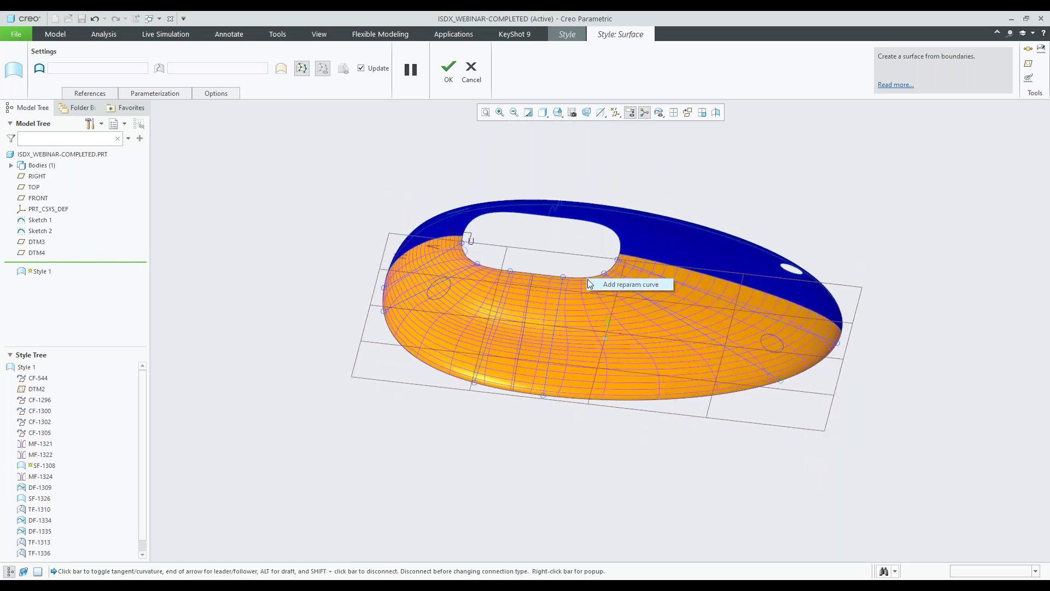
pyautogui.moveTo(628, 403)
pyautogui.mouseDown()
pyautogui.moveTo(655, 402)
pyautogui.moveTo(593, 411)
pyautogui.moveTo(616, 409)
pyautogui.mouseUp()
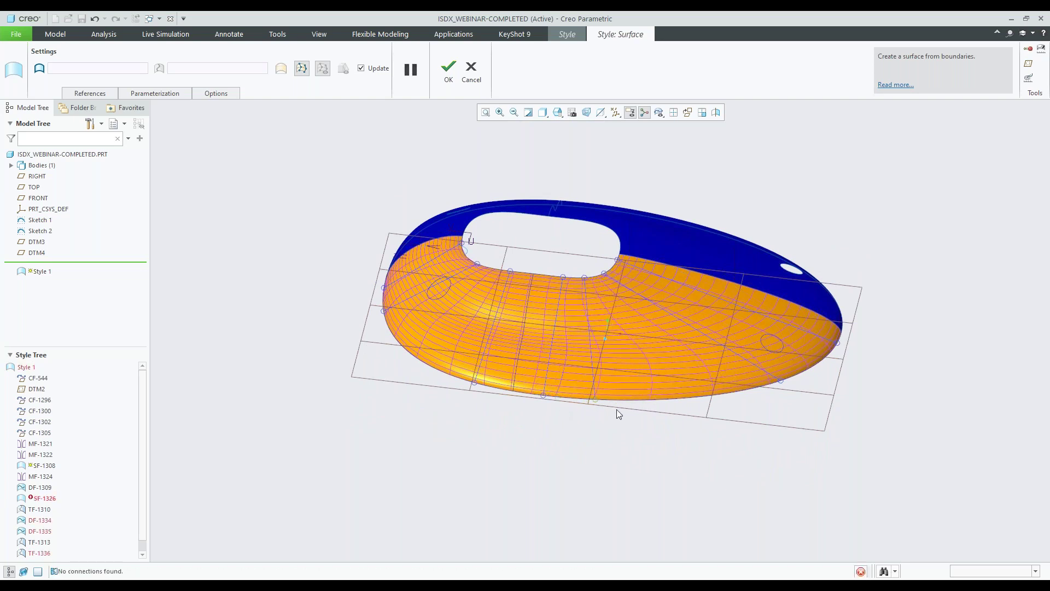
pyautogui.moveTo(550, 264); pyautogui.dragTo(541, 344, button='middle')
pyautogui.click(448, 68)
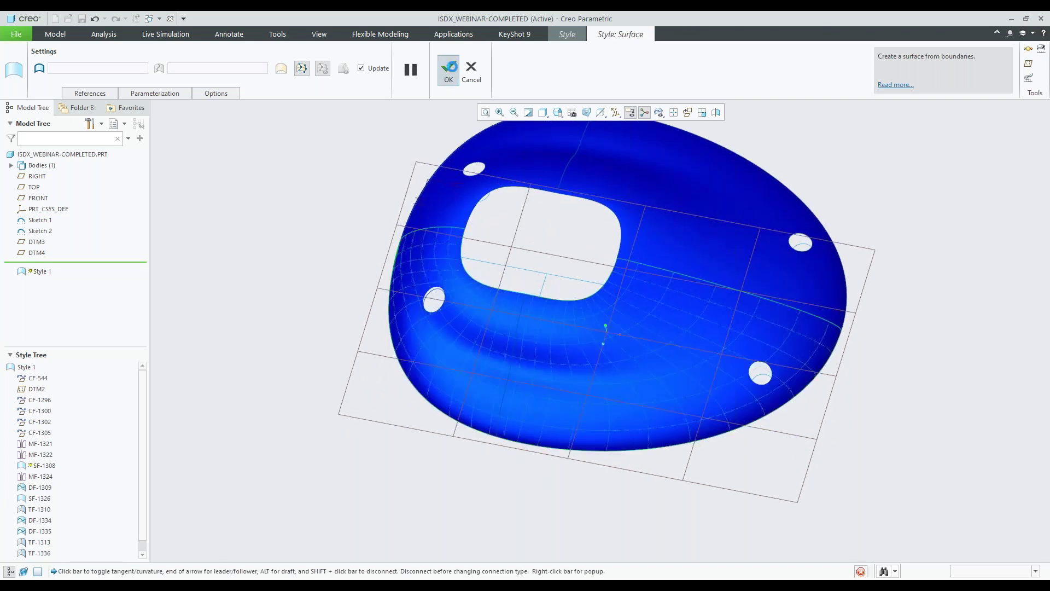
# Step: View the reparameterized model as a whole and switch to the ISDX.pptx slide show in PowerPoint
pyautogui.scroll(-3, 333, 433)
pyautogui.click(370, 393)
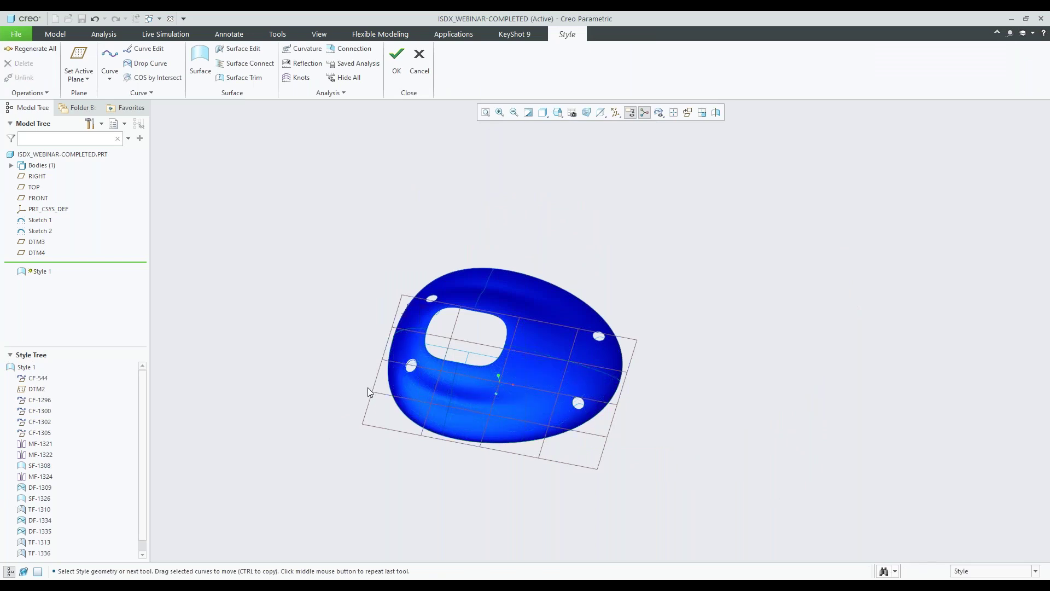
pyautogui.scroll(3, 368, 391)
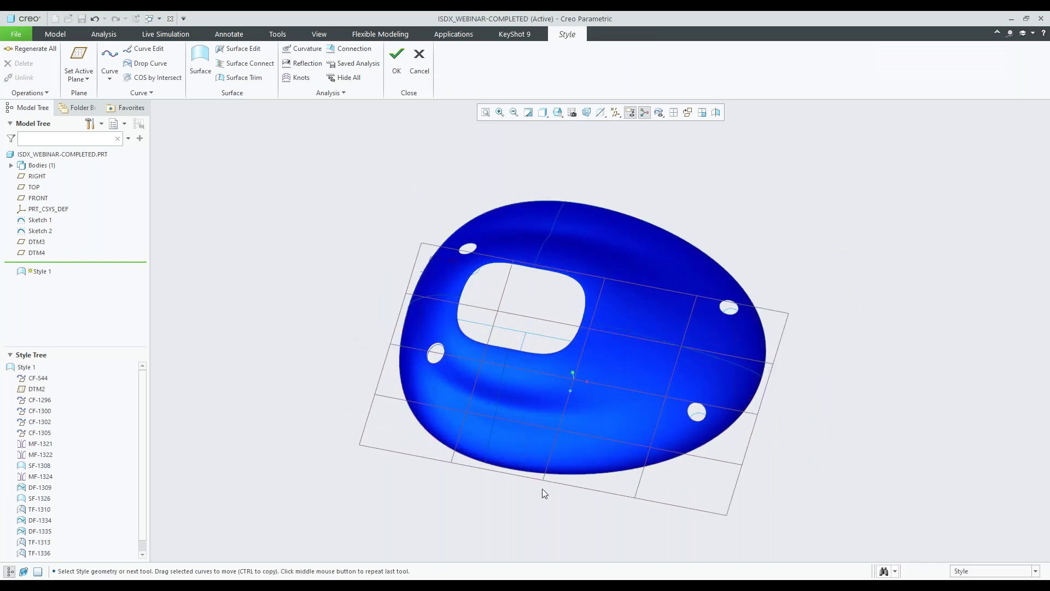
pyautogui.click(538, 526)
pyautogui.click(441, 335)
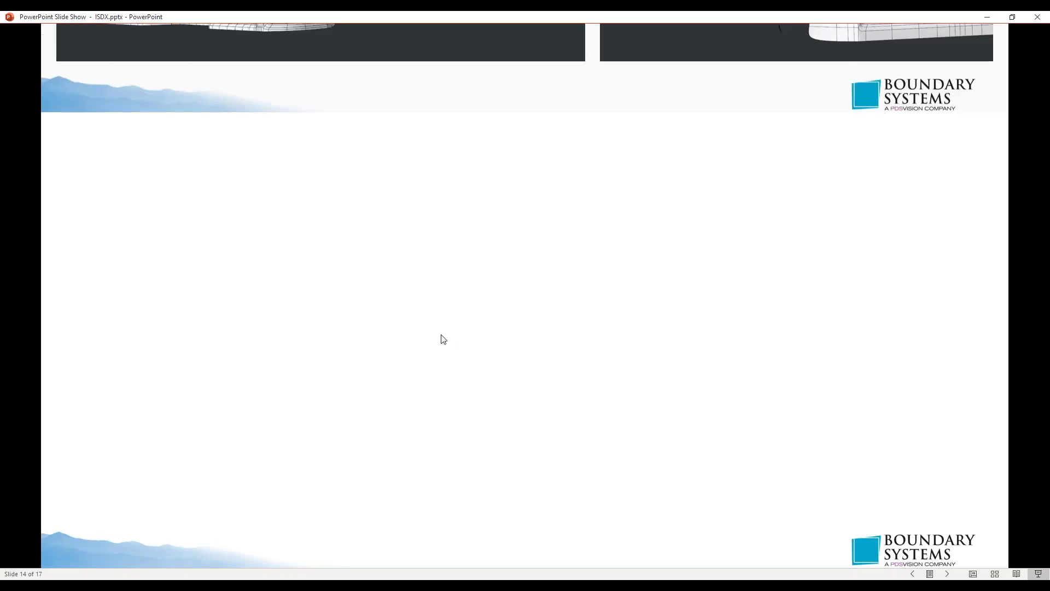
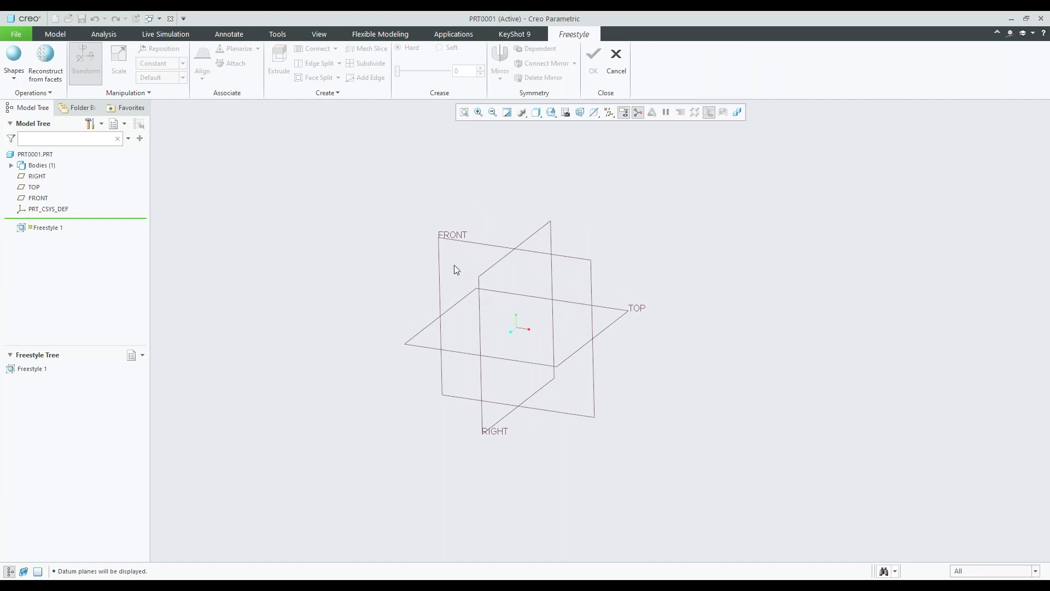
# Step: Start the freestyle shape from the closed box primitive and deselect it
pyautogui.click(19, 86)
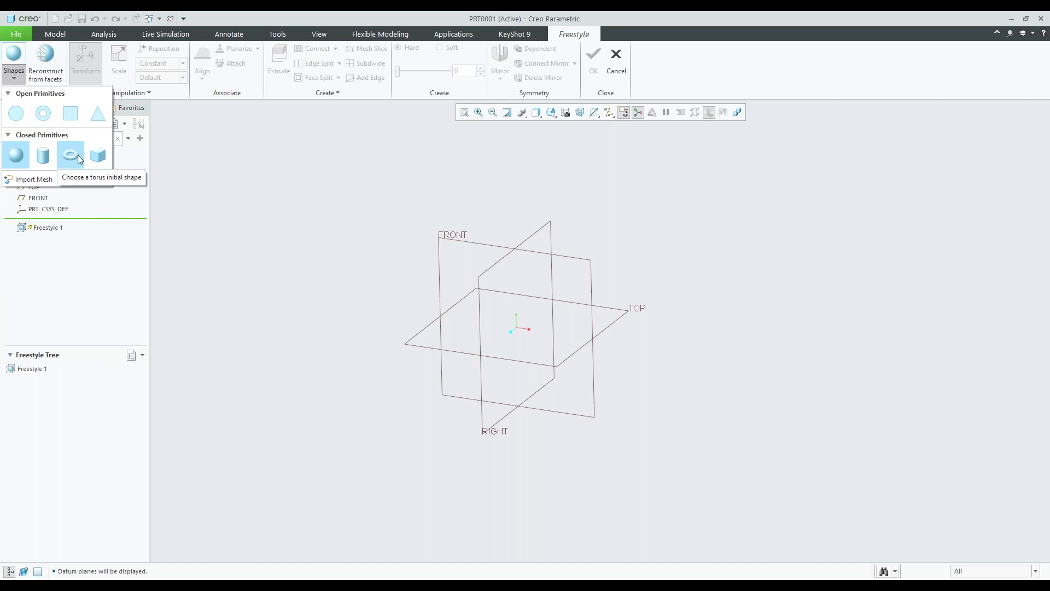
pyautogui.click(95, 158)
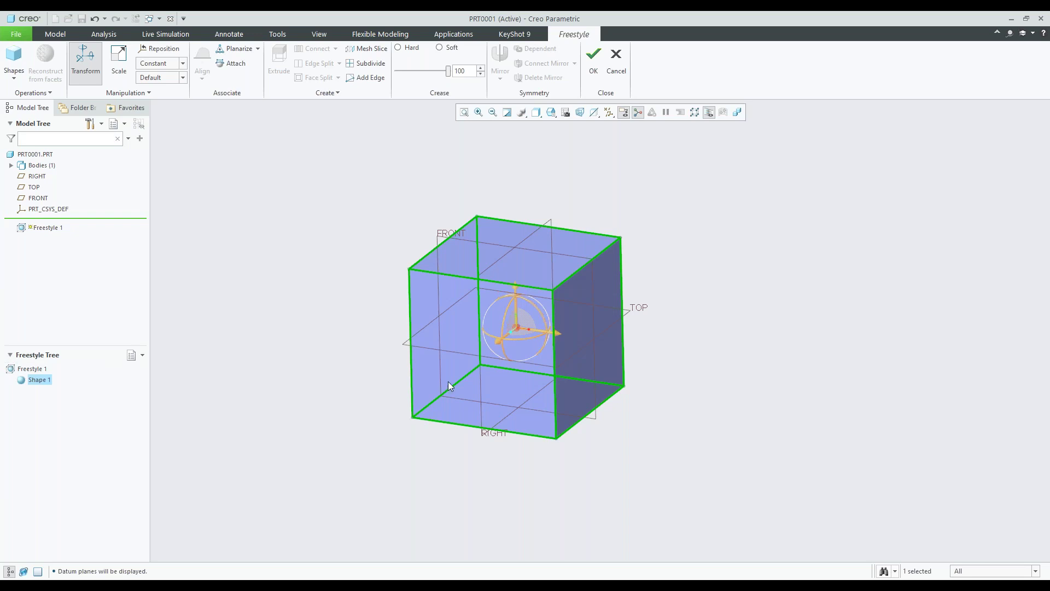
pyautogui.scroll(3, 448, 382)
pyautogui.click(578, 310)
pyautogui.moveTo(578, 309); pyautogui.dragTo(548, 328, button='middle')
pyautogui.scroll(-2, 524, 353)
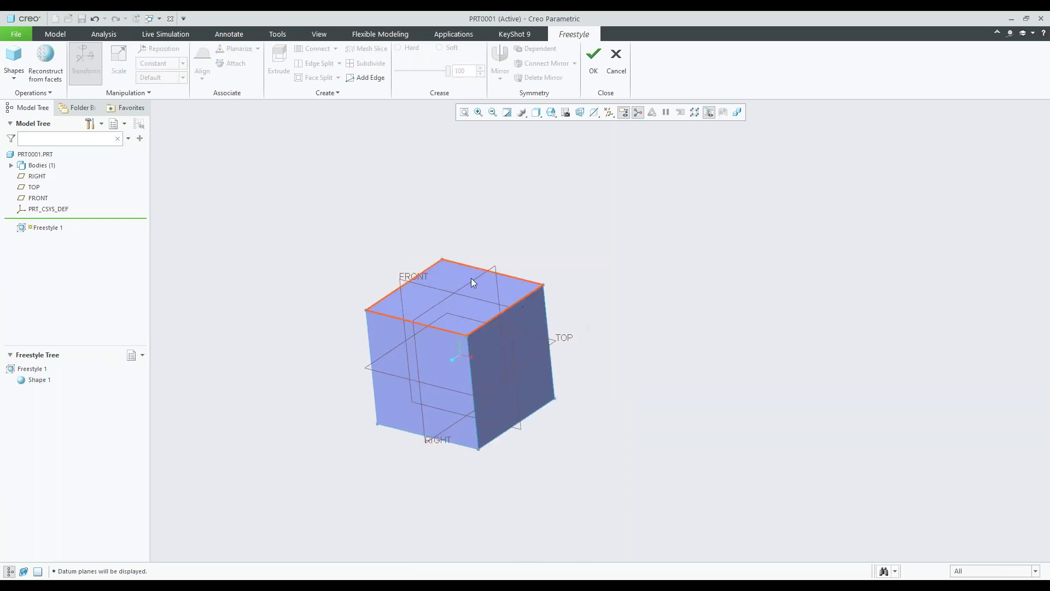
# Step: Turn off the datum plane display and extrude the box's top face upward
pyautogui.click(462, 282)
pyautogui.scroll(2, 519, 342)
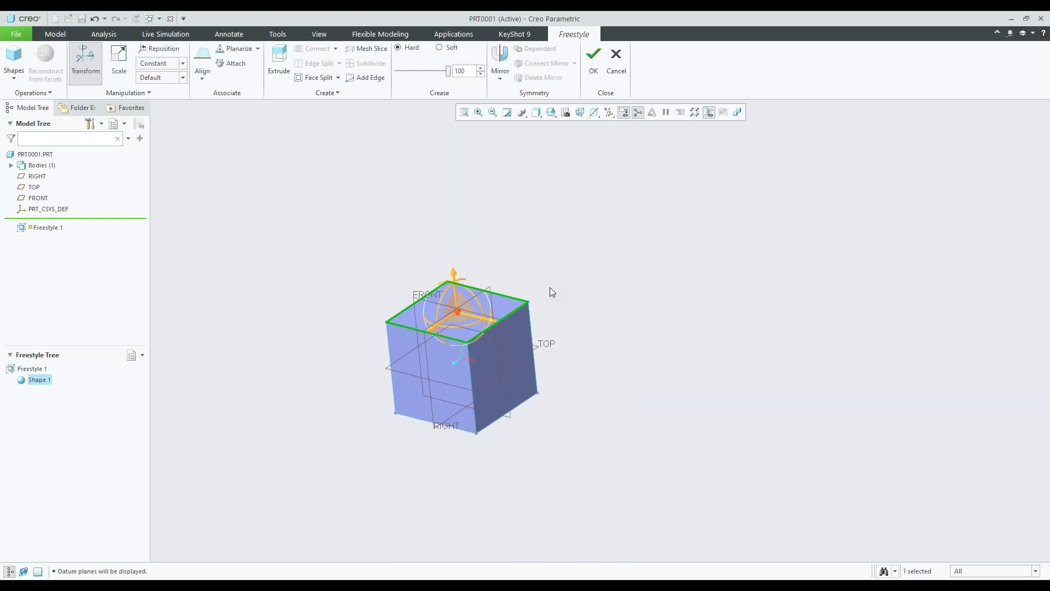
pyautogui.scroll(-2, 550, 287)
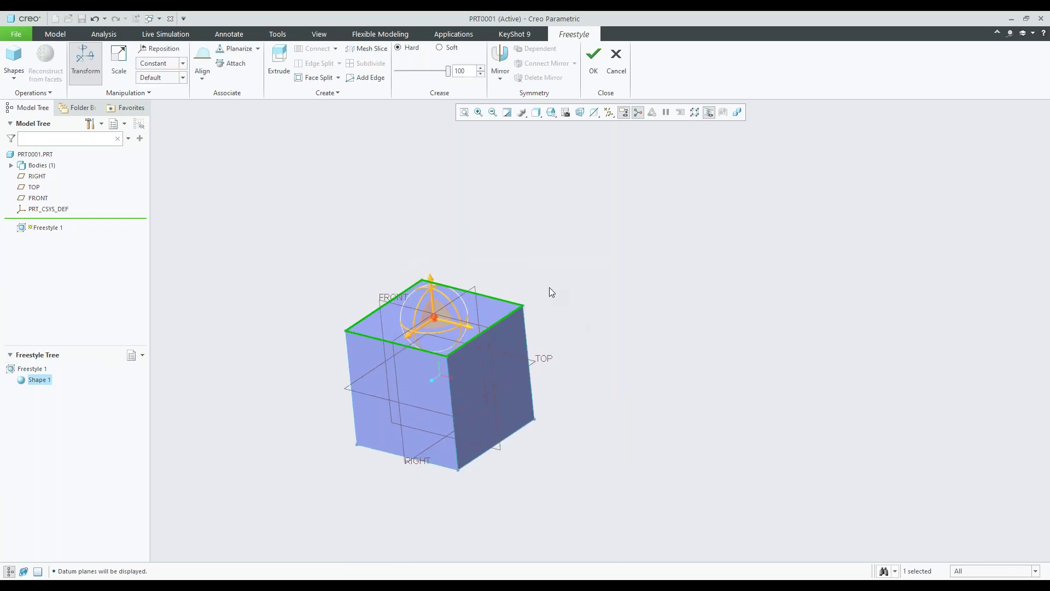
pyautogui.click(609, 112)
pyautogui.click(629, 173)
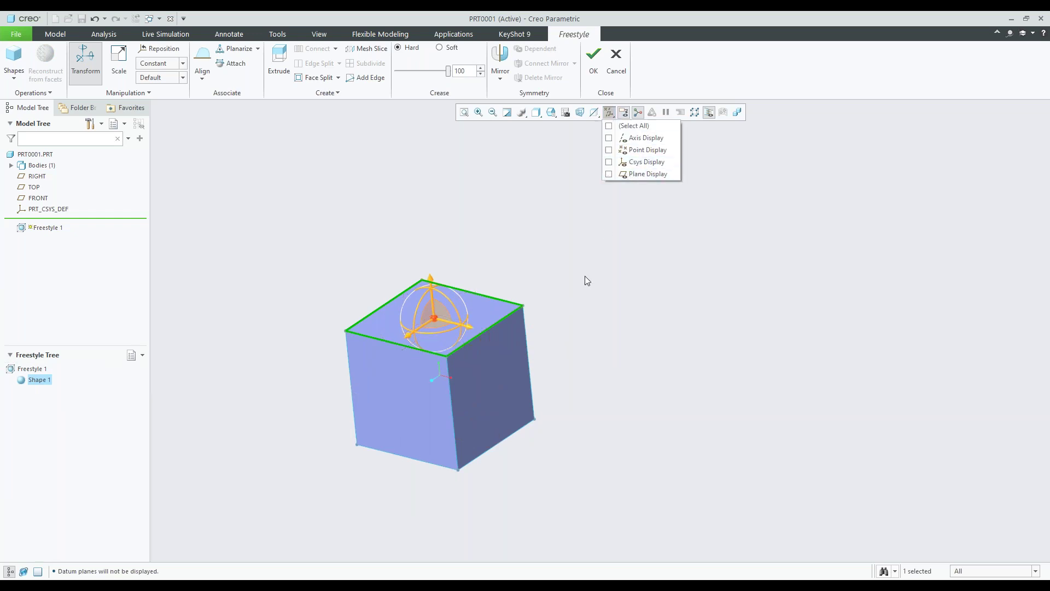
pyautogui.rightClick(567, 307)
pyautogui.click(593, 357)
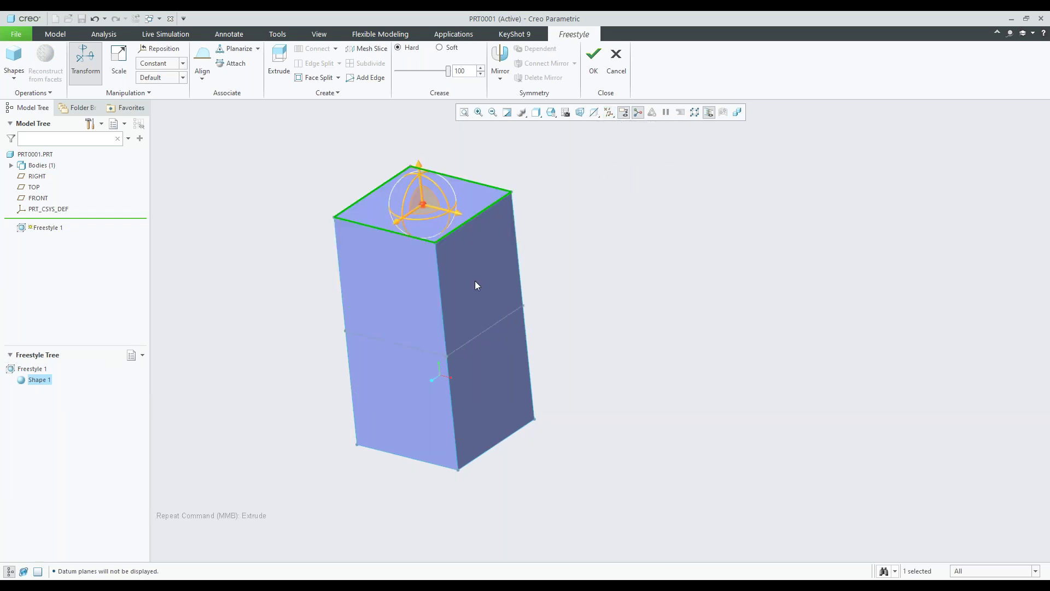
# Step: Extrude the upper block's side face outward to form a sideways arm
pyautogui.scroll(-3, 491, 326)
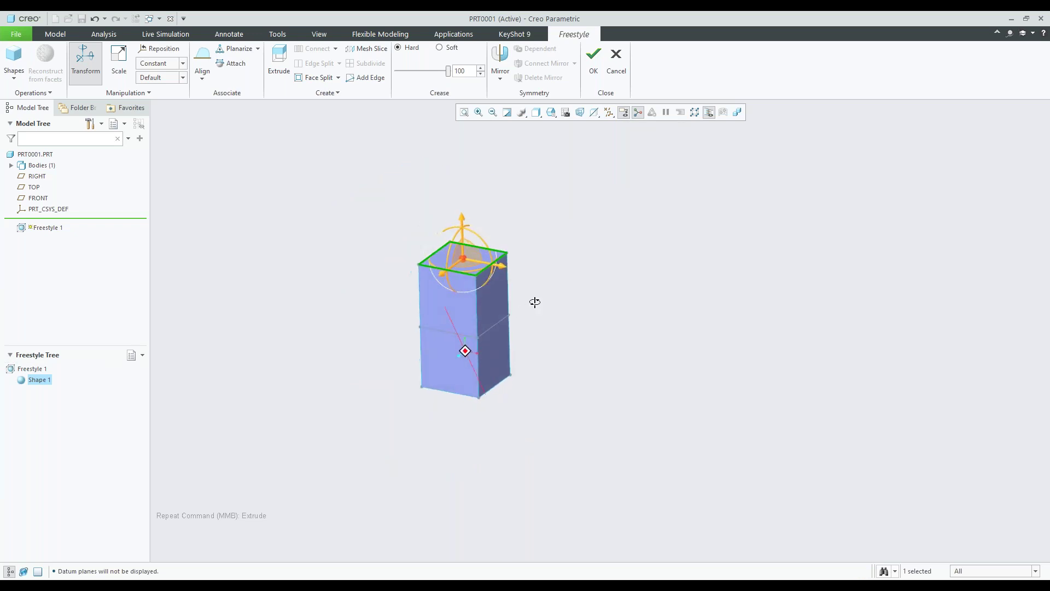
pyautogui.click(498, 298)
pyautogui.rightClick(606, 280)
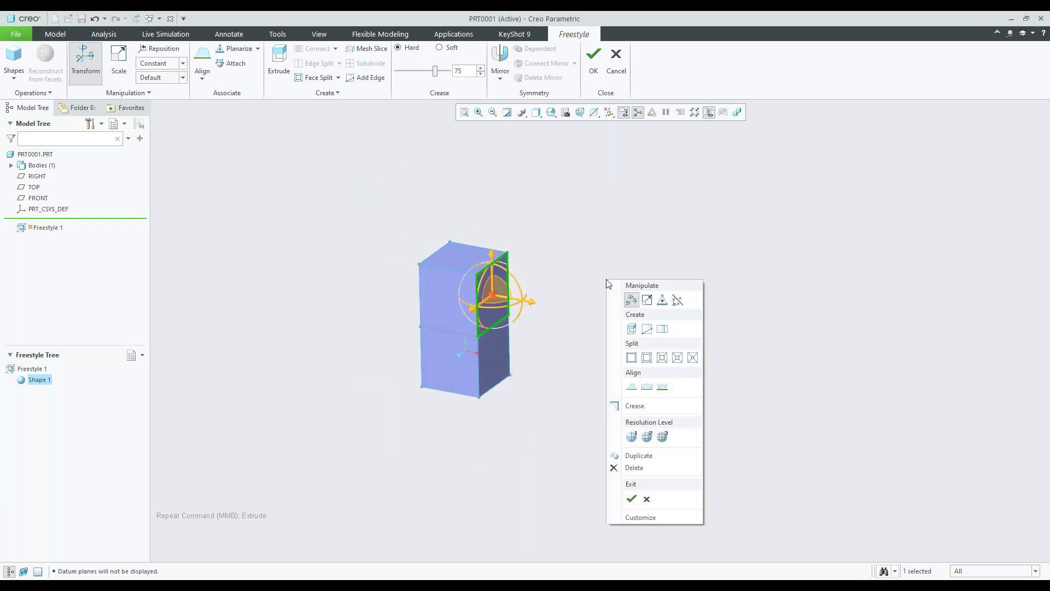
pyautogui.click(632, 329)
pyautogui.moveTo(584, 313)
pyautogui.mouseDown()
pyautogui.moveTo(623, 322)
pyautogui.moveTo(590, 313)
pyautogui.mouseUp()
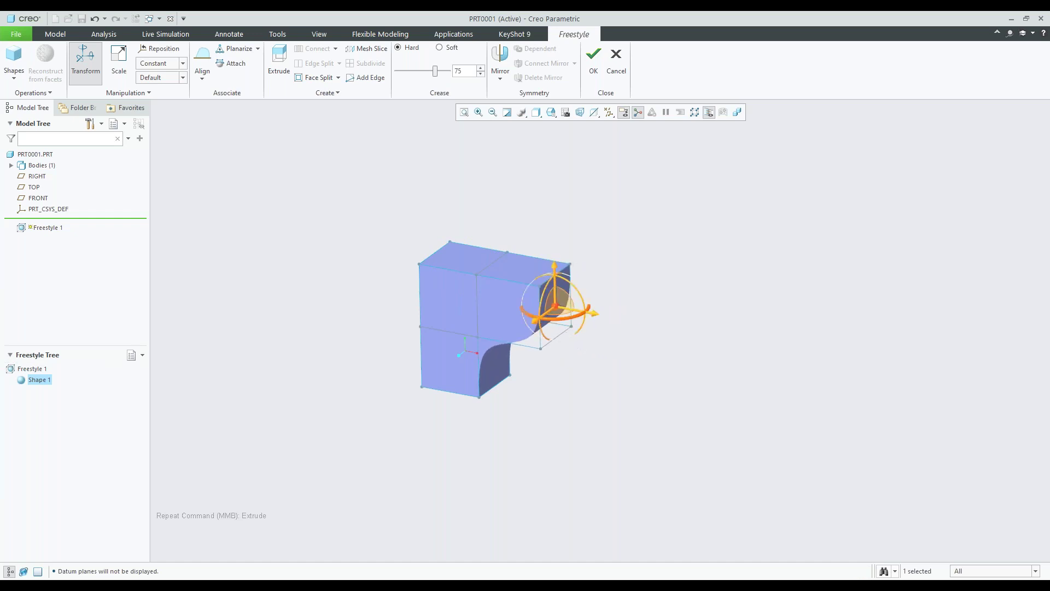
# Step: Raise the top edge shared by the column and the arm to form a peak
pyautogui.click(500, 261)
pyautogui.moveTo(507, 228); pyautogui.dragTo(507, 168)
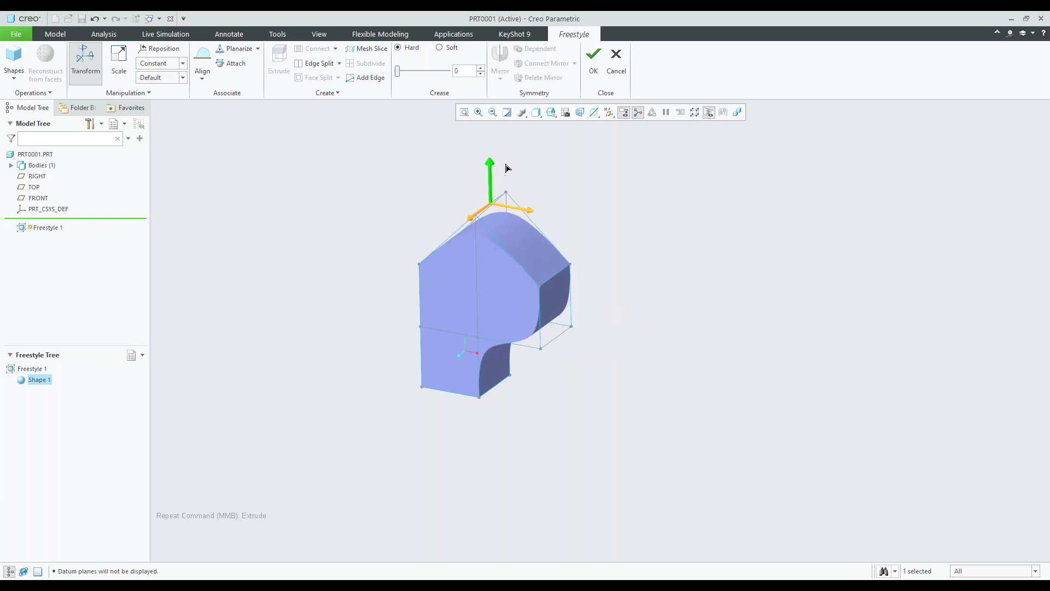
pyautogui.moveTo(506, 168); pyautogui.dragTo(524, 193, button='middle')
# Step: Try pulling the sloped part beside the peak upward, and undo the move
pyautogui.click(450, 244)
pyautogui.moveTo(455, 203); pyautogui.dragTo(468, 153)
pyautogui.hotkey('ctrl', 'z')
# Step: Extrude the column's bottom face downward to lengthen the leg
pyautogui.moveTo(555, 291); pyautogui.dragTo(484, 367, button='middle')
pyautogui.click(484, 371)
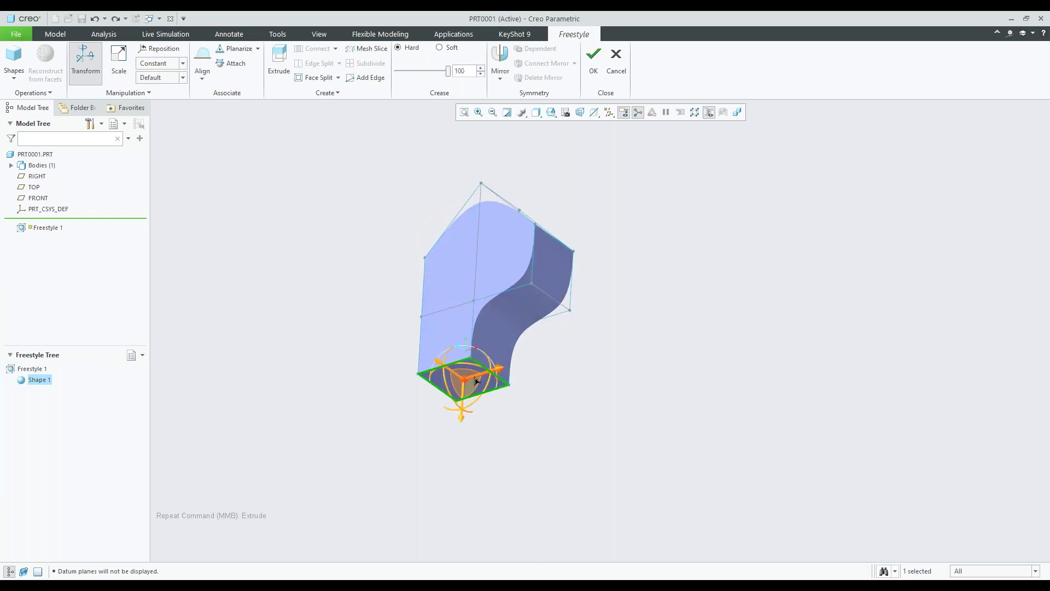
pyautogui.rightClick(635, 334)
pyautogui.click(660, 380)
pyautogui.moveTo(459, 474); pyautogui.dragTo(484, 445, button='middle')
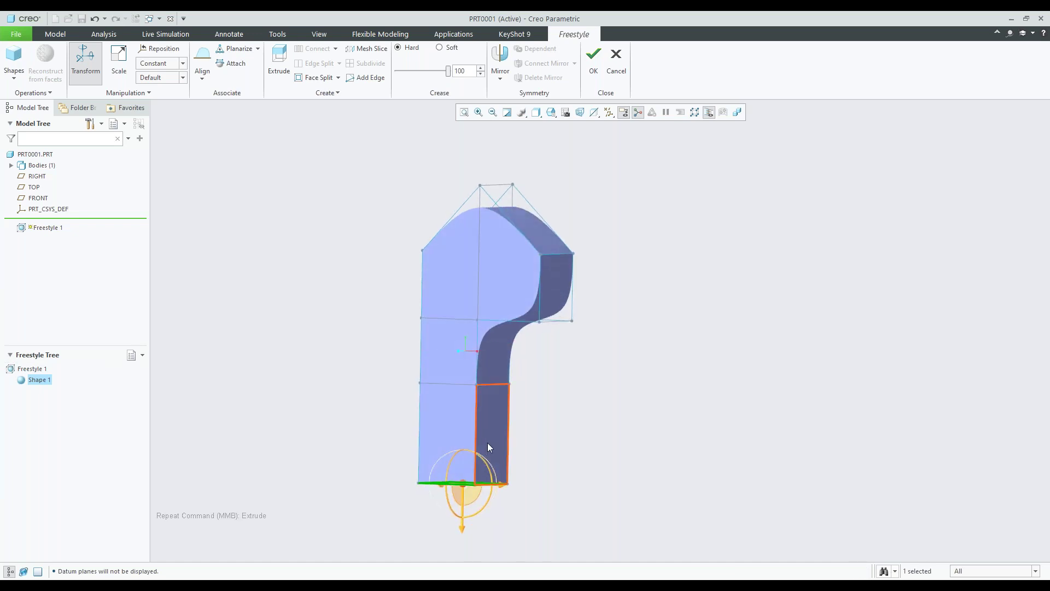
# Step: Split the four vertical edges of the lowest block into two segments each
pyautogui.click(489, 448)
pyautogui.click(595, 419)
pyautogui.moveTo(485, 394)
pyautogui.mouseDown(button='middle')
pyautogui.moveTo(548, 379)
pyautogui.moveTo(545, 450)
pyautogui.mouseUp(button='middle')
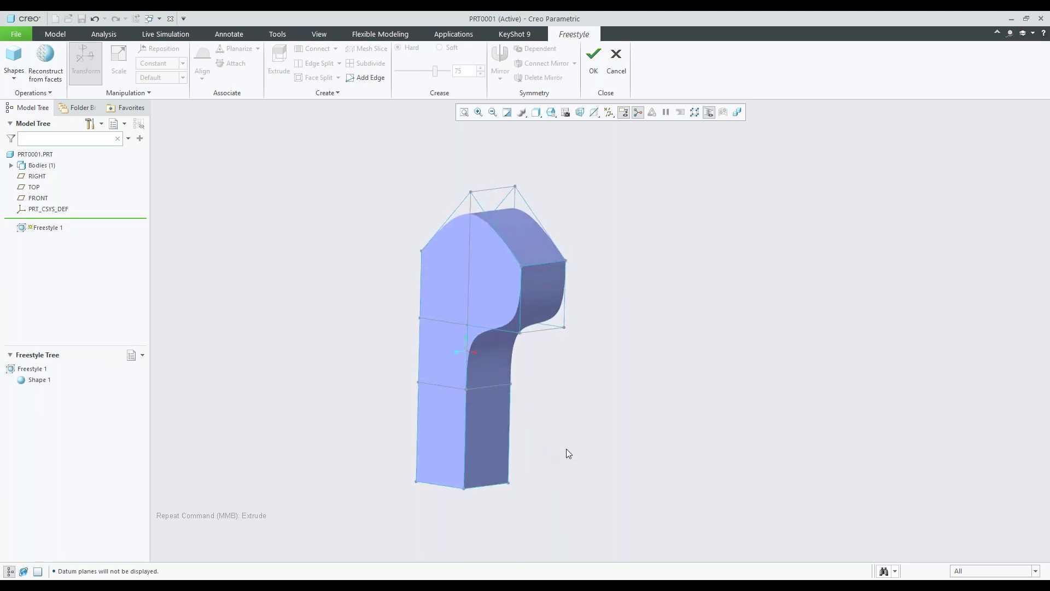
pyautogui.click(417, 427)
pyautogui.keyDown('ctrl'); pyautogui.click(467, 425); pyautogui.keyUp('ctrl')
pyautogui.keyDown('ctrl'); pyautogui.click(507, 413); pyautogui.keyUp('ctrl')
pyautogui.moveTo(451, 408); pyautogui.dragTo(399, 412, button='middle')
pyautogui.keyDown('ctrl'); pyautogui.click(411, 408); pyautogui.keyUp('ctrl')
pyautogui.rightClick(616, 396)
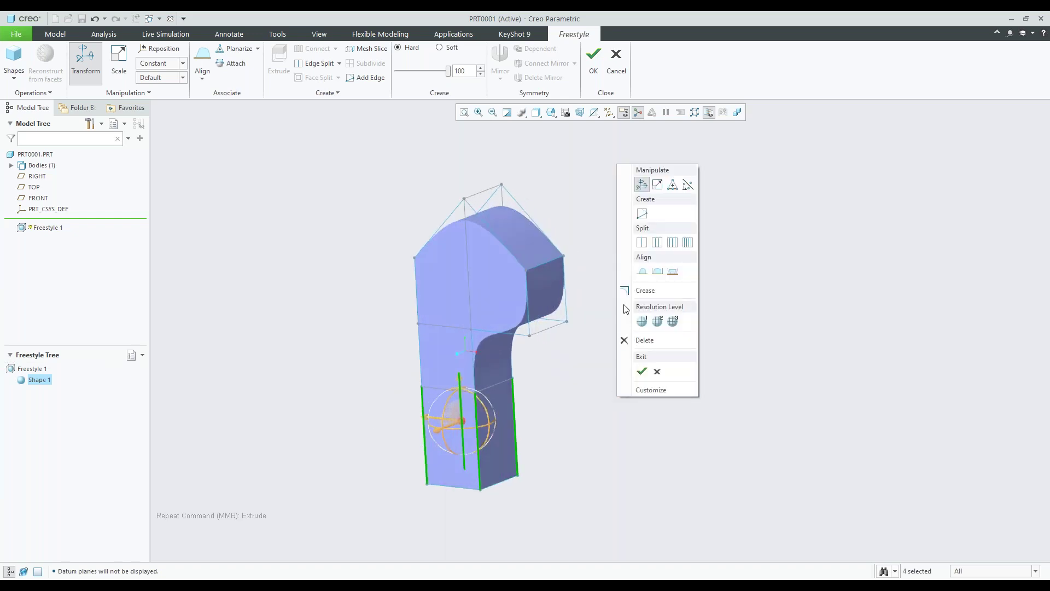
pyautogui.click(643, 245)
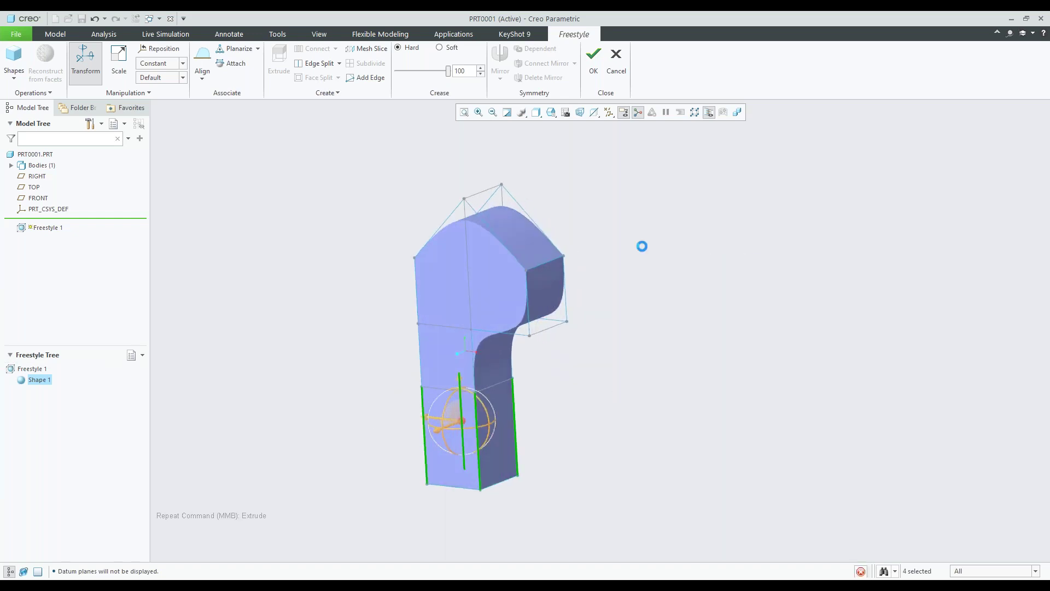
# Step: Extrude the lowest side face below the new split outward to form a lower arm
pyautogui.moveTo(528, 426); pyautogui.dragTo(591, 448, button='middle')
pyautogui.click(505, 456)
pyautogui.rightClick(607, 416)
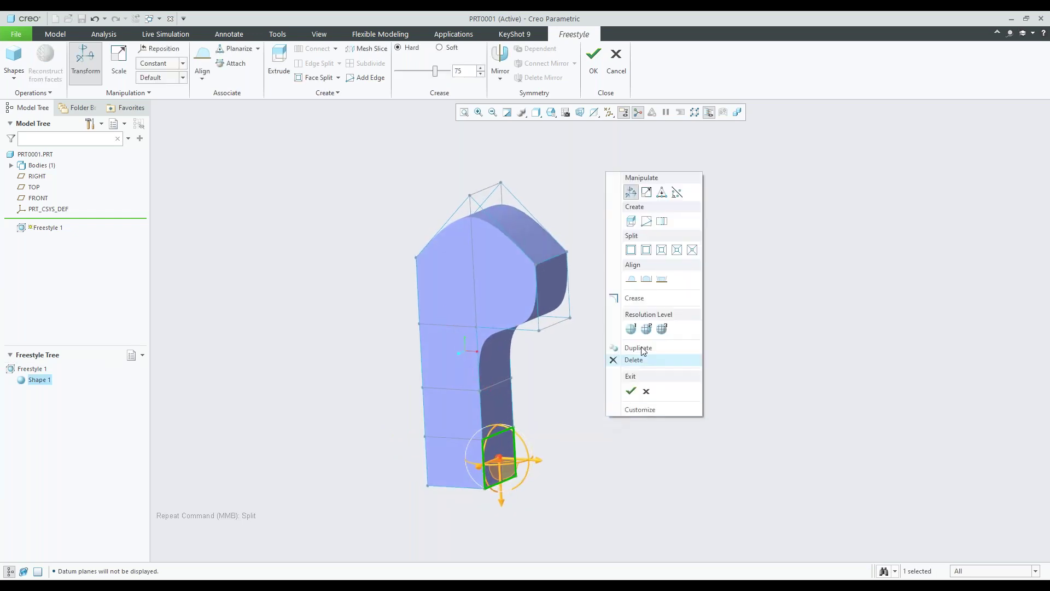
pyautogui.click(631, 221)
pyautogui.moveTo(587, 463); pyautogui.dragTo(617, 453)
pyautogui.moveTo(624, 323); pyautogui.dragTo(657, 311, button='middle')
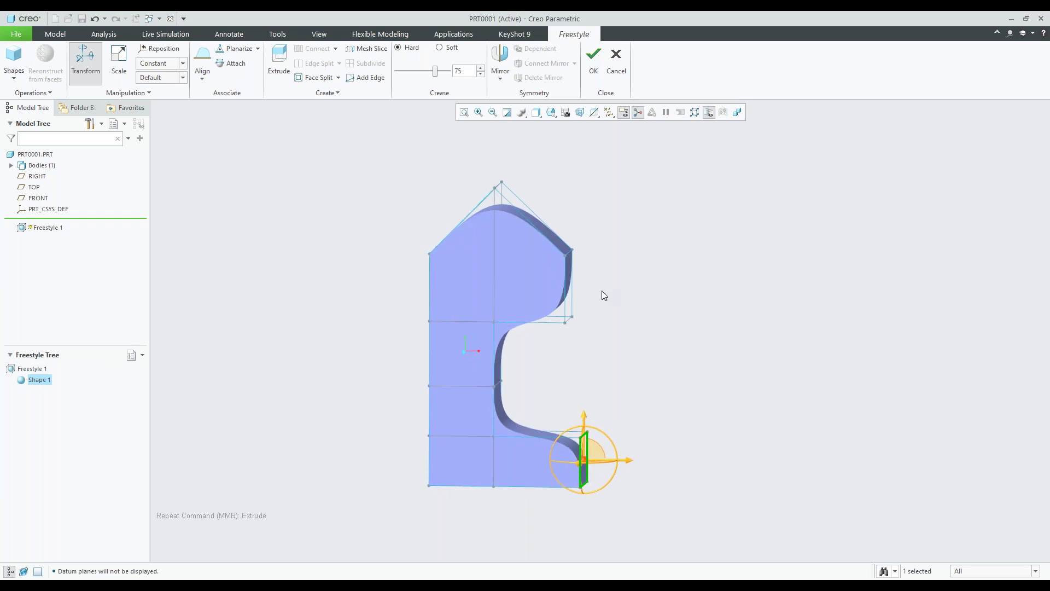
# Step: Extrude the end faces of the lower and upper arms outward by another segment each
pyautogui.moveTo(602, 291); pyautogui.dragTo(562, 390, button='middle')
pyautogui.rightClick(686, 436)
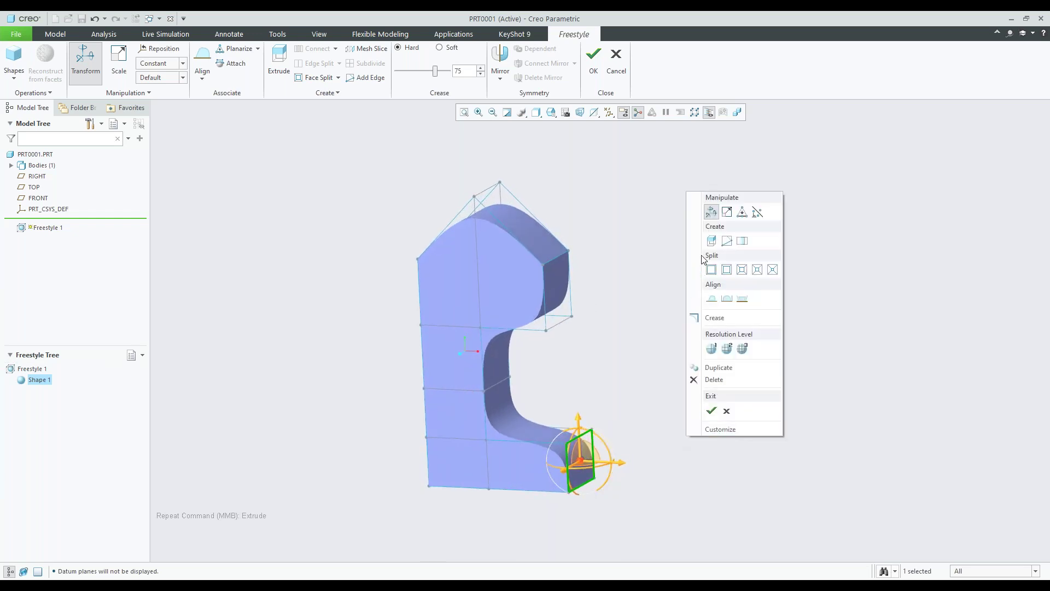
pyautogui.click(712, 241)
pyautogui.click(559, 280)
pyautogui.rightClick(645, 253)
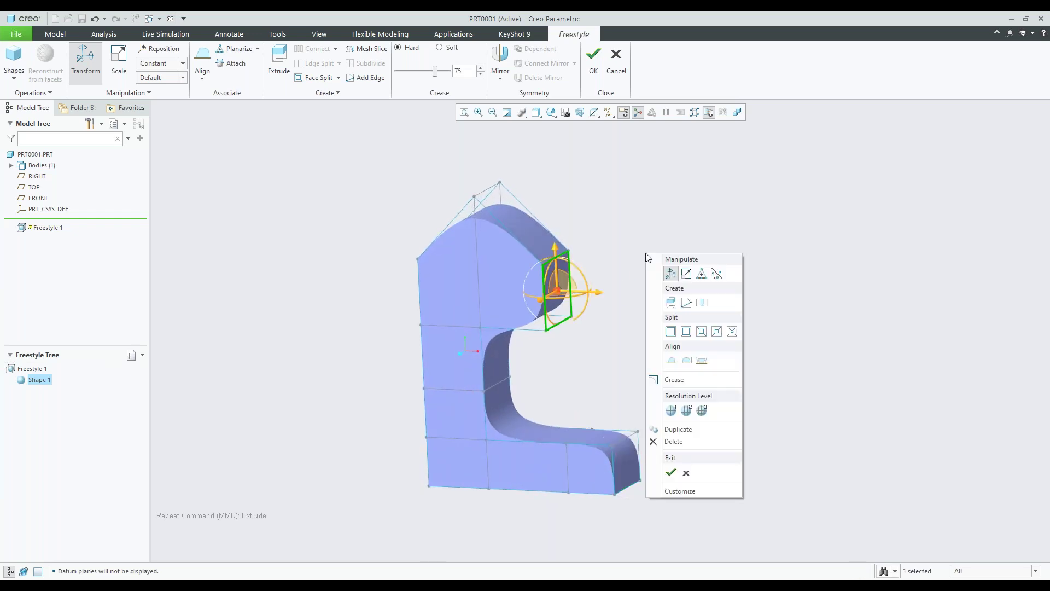
pyautogui.click(672, 303)
pyautogui.click(723, 389)
# Step: Select the edge loop between the upper arm's two segments and shift it slightly toward the arm's end
pyautogui.moveTo(724, 389); pyautogui.dragTo(650, 335, button='middle')
pyautogui.click(567, 319)
pyautogui.click(553, 195)
pyautogui.moveTo(554, 195); pyautogui.dragTo(590, 359)
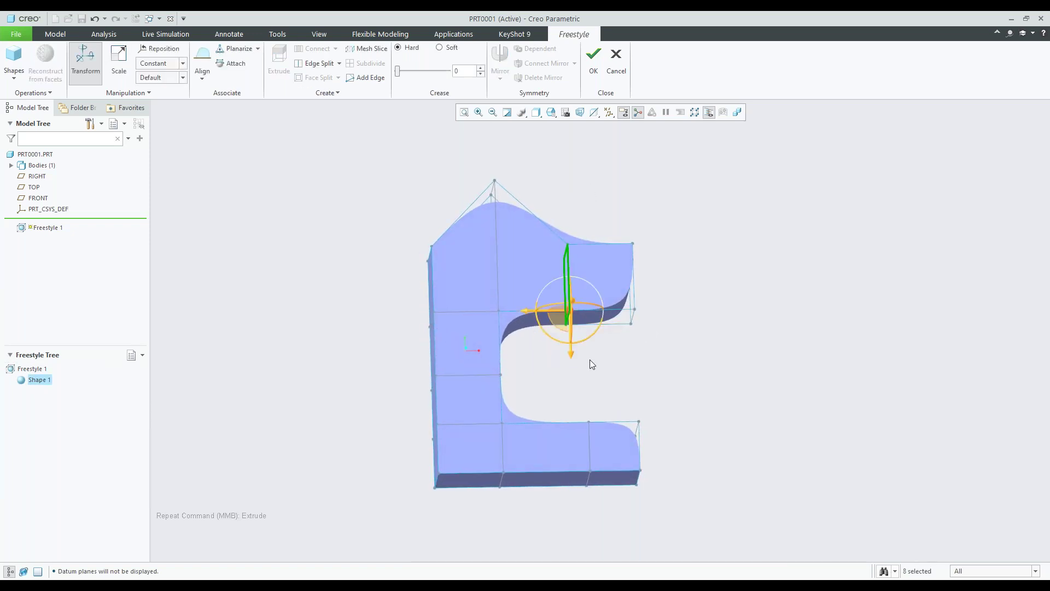
pyautogui.moveTo(536, 313); pyautogui.dragTo(541, 315)
pyautogui.click(677, 334)
pyautogui.moveTo(677, 333); pyautogui.dragTo(658, 336, button='middle')
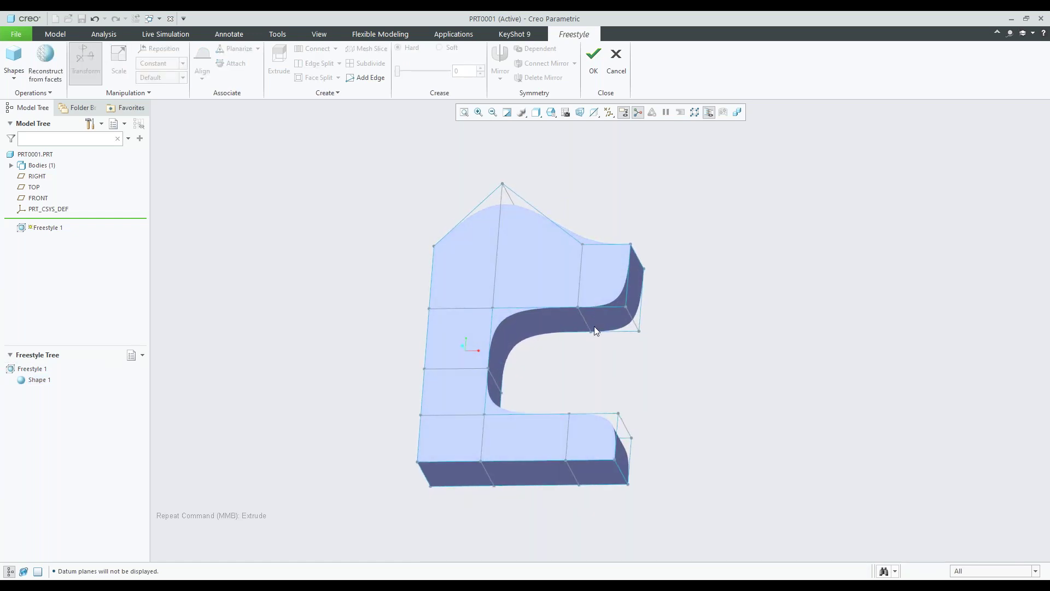
# Step: Try connecting the facing faces at the ends of the upper and lower arms, and undo the connection
pyautogui.click(600, 322)
pyautogui.moveTo(633, 370); pyautogui.dragTo(625, 447, button='middle')
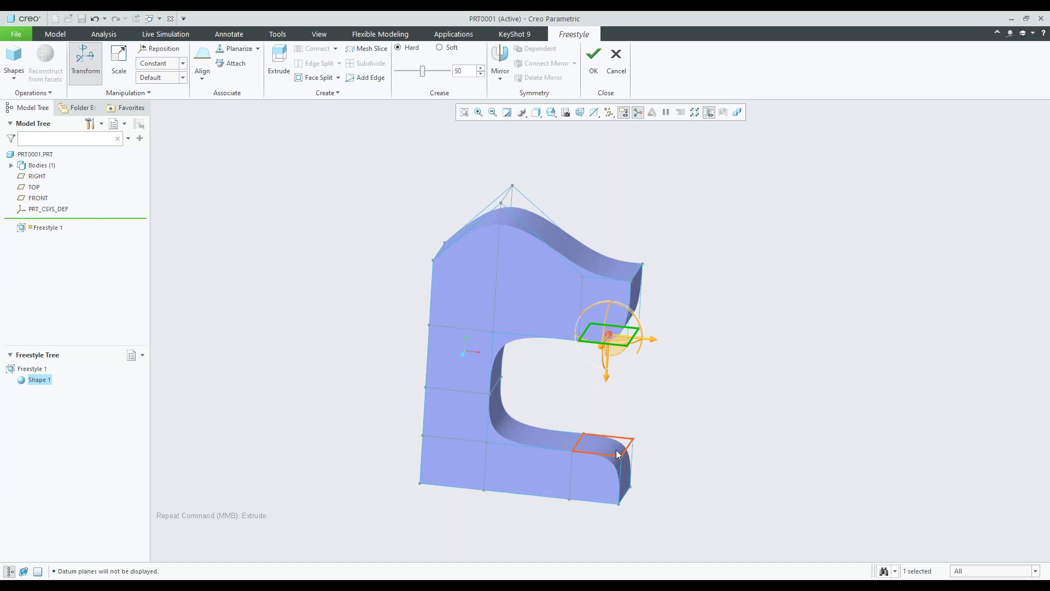
pyautogui.keyDown('ctrl'); pyautogui.click(618, 454); pyautogui.keyUp('ctrl')
pyautogui.rightClick(731, 379)
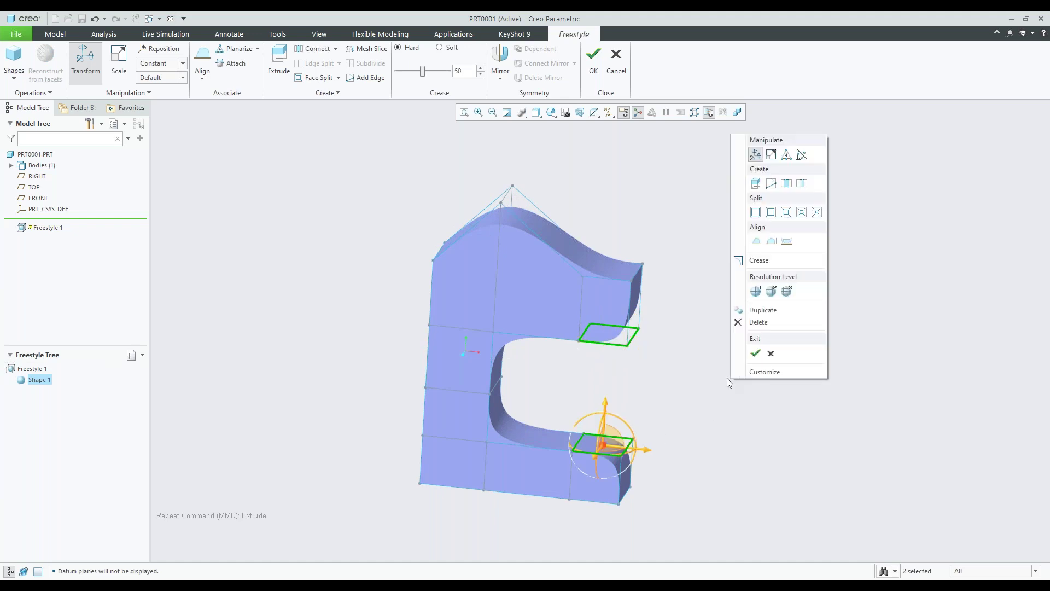
pyautogui.click(786, 184)
pyautogui.moveTo(677, 305); pyautogui.dragTo(690, 272, button='middle')
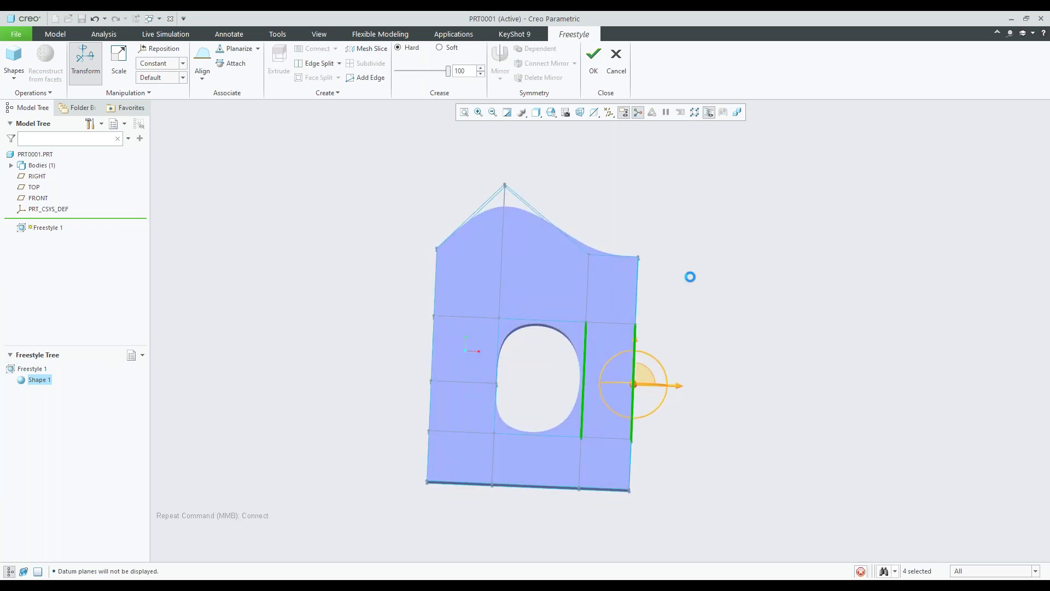
pyautogui.hotkey('ctrl', 'z')
# Step: Try joining the facing faces at the ends of the upper and lower arms, and undo the join
pyautogui.rightClick(692, 282)
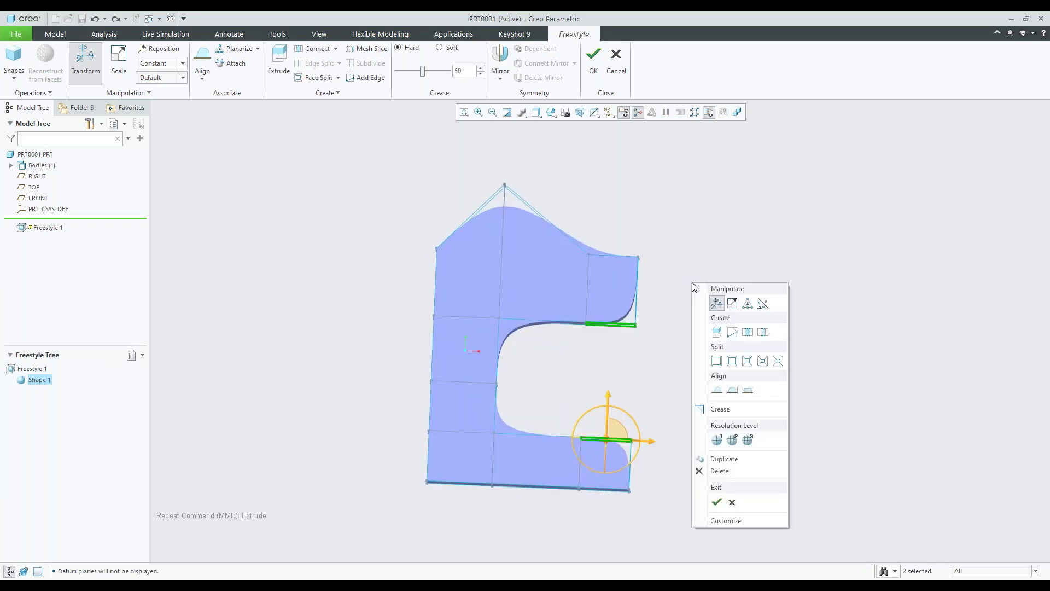
pyautogui.click(763, 332)
pyautogui.moveTo(735, 343); pyautogui.dragTo(683, 359, button='middle')
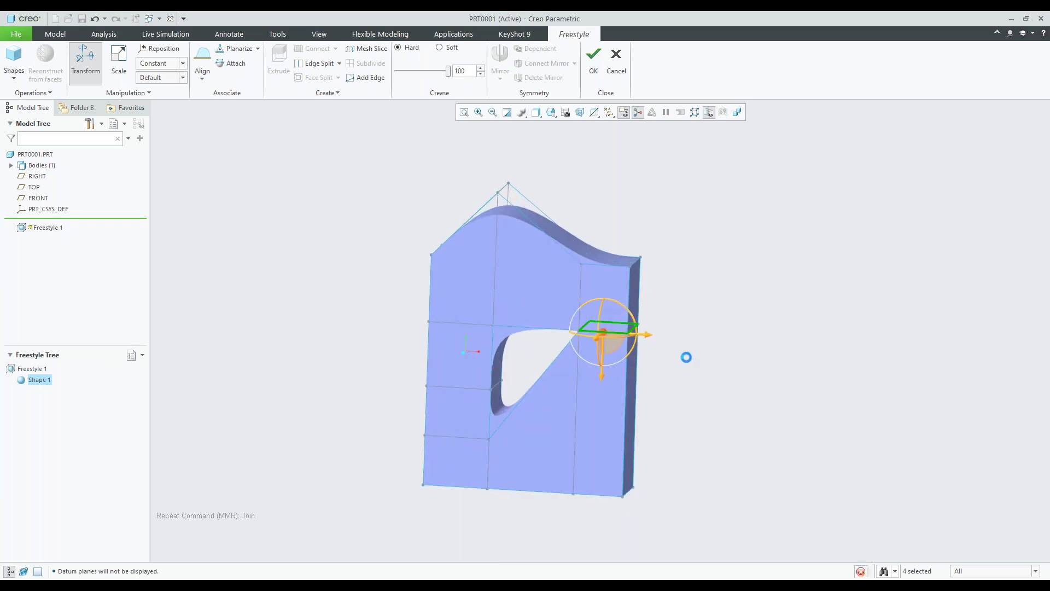
pyautogui.hotkey('ctrl', 'z')
# Step: Connect the facing end faces of the upper and lower arms with a bridging segment
pyautogui.rightClick(747, 315)
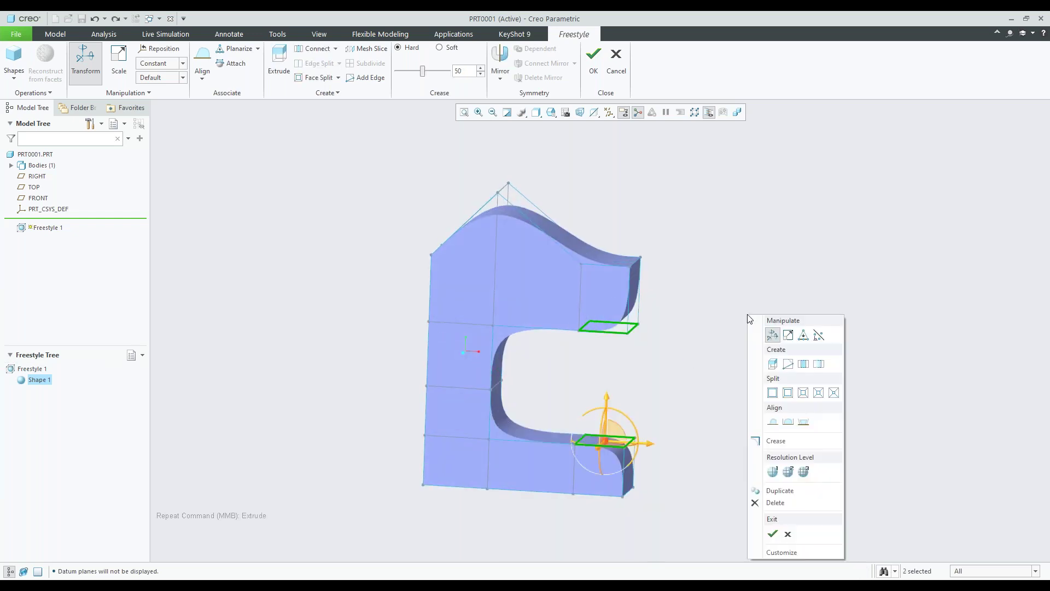
pyautogui.click(804, 363)
pyautogui.moveTo(682, 344); pyautogui.dragTo(764, 348, button='middle')
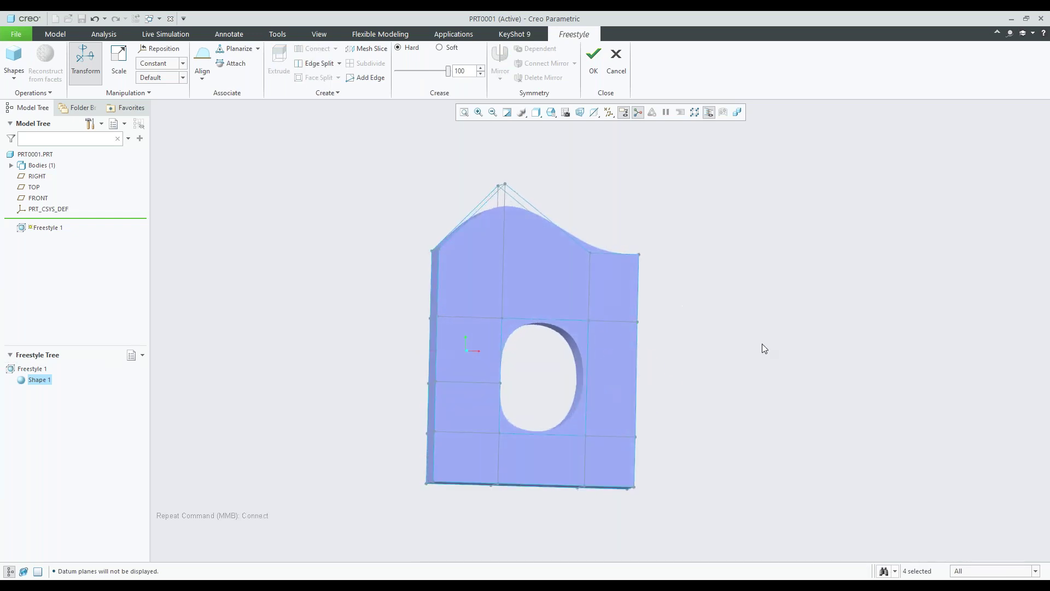
pyautogui.click(762, 344)
pyautogui.scroll(3, 643, 339)
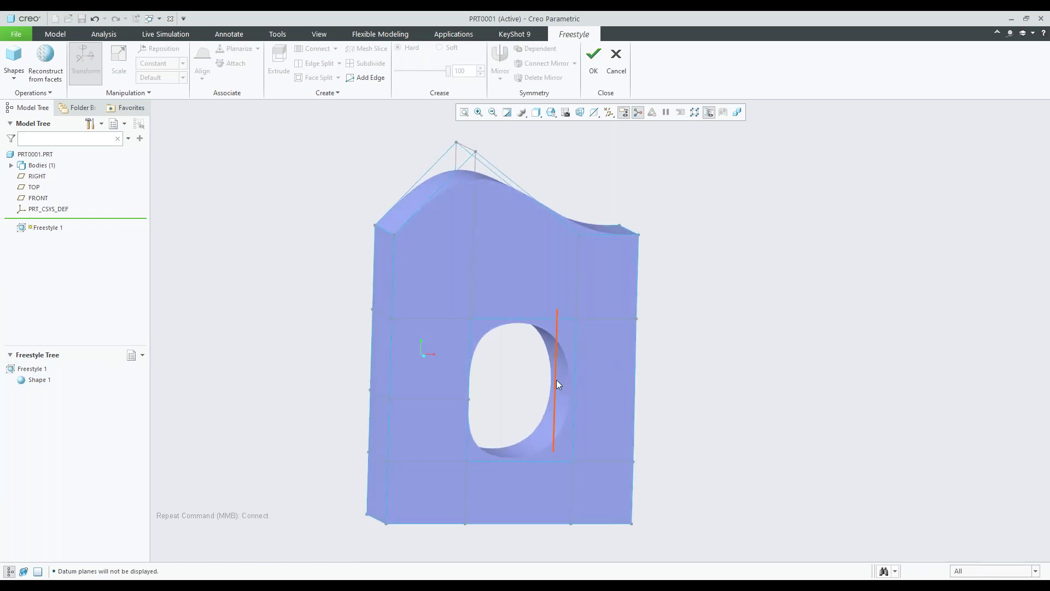
# Step: Pull the outer side of the connecting segment outward and finish the Freestyle feature
pyautogui.click(563, 379)
pyautogui.moveTo(563, 380); pyautogui.dragTo(472, 403, button='middle')
pyautogui.keyDown('ctrl'); pyautogui.click(595, 406); pyautogui.keyUp('ctrl')
pyautogui.moveTo(634, 362); pyautogui.dragTo(708, 340, button='middle')
pyautogui.moveTo(671, 387); pyautogui.dragTo(780, 393)
pyautogui.scroll(-4, 516, 355)
pyautogui.moveTo(516, 355); pyautogui.dragTo(495, 354, button='middle')
pyautogui.scroll(5, 494, 354)
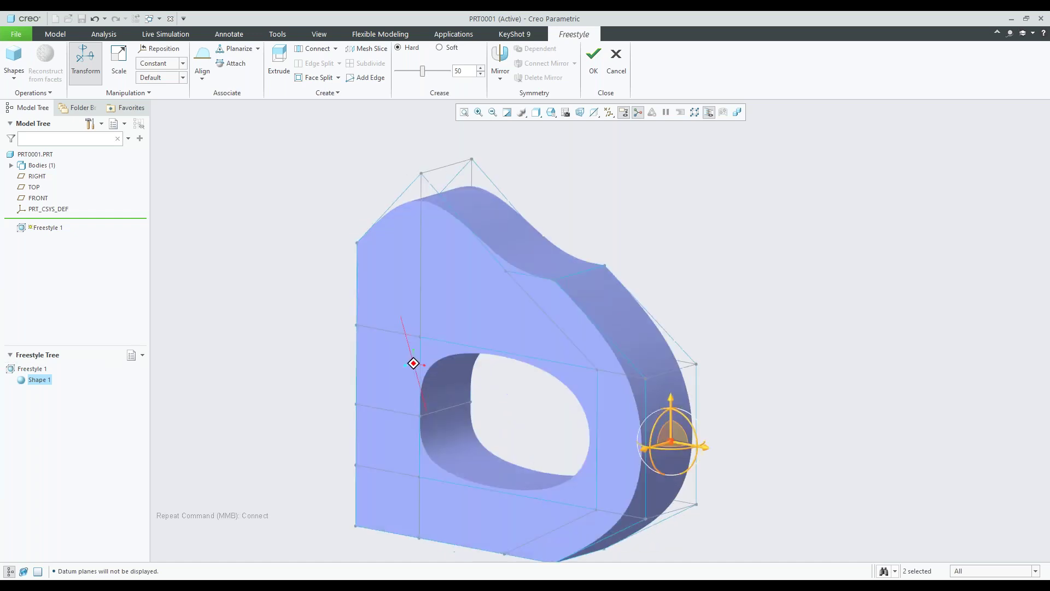
pyautogui.scroll(-5, 505, 332)
pyautogui.click(594, 58)
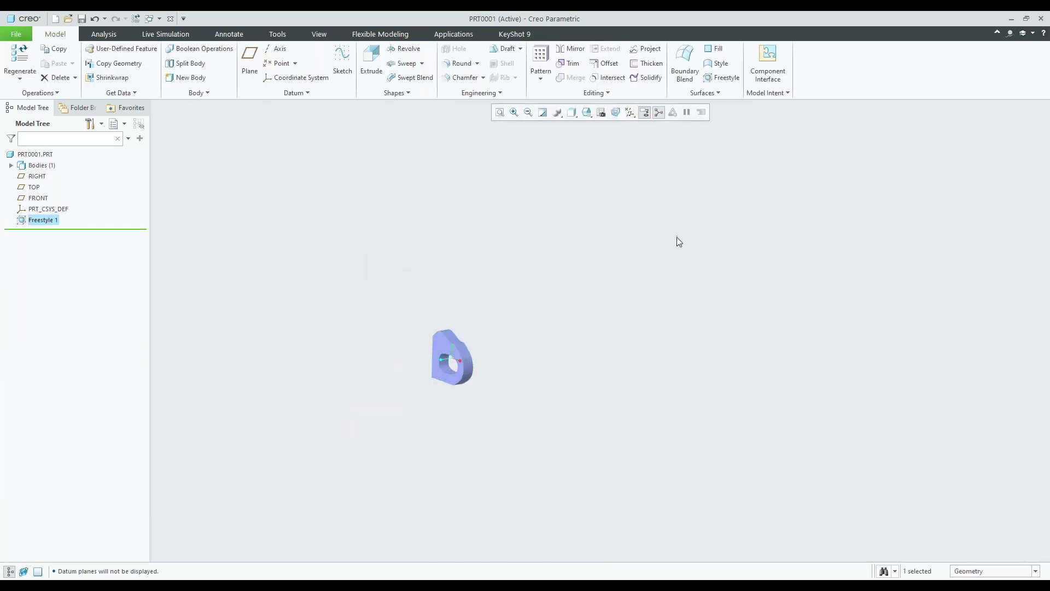
# Step: Open the reference Images tool and turn on the datum plane display
pyautogui.click(277, 34)
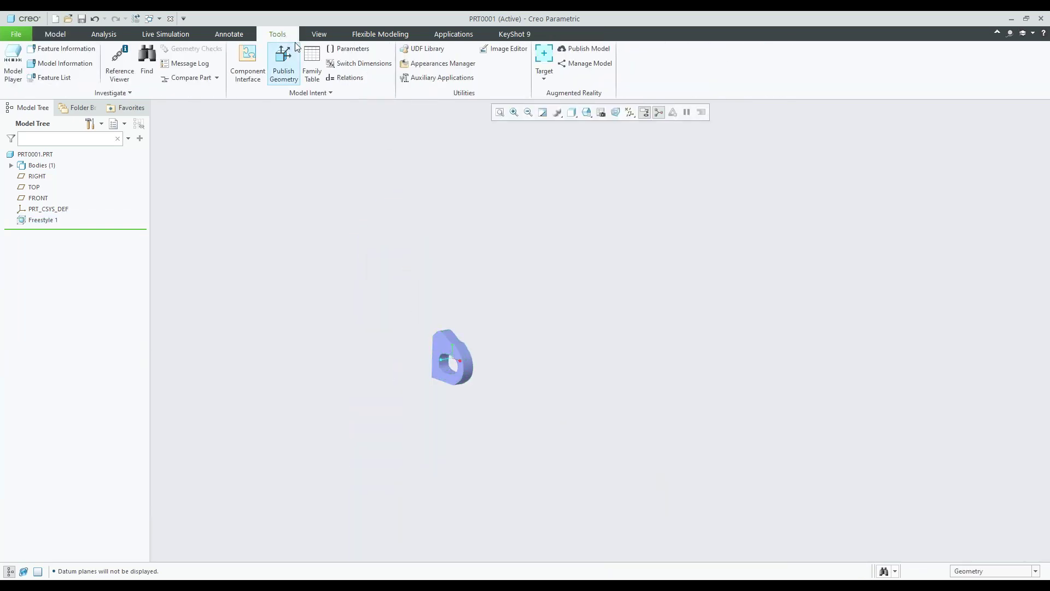
pyautogui.click(319, 34)
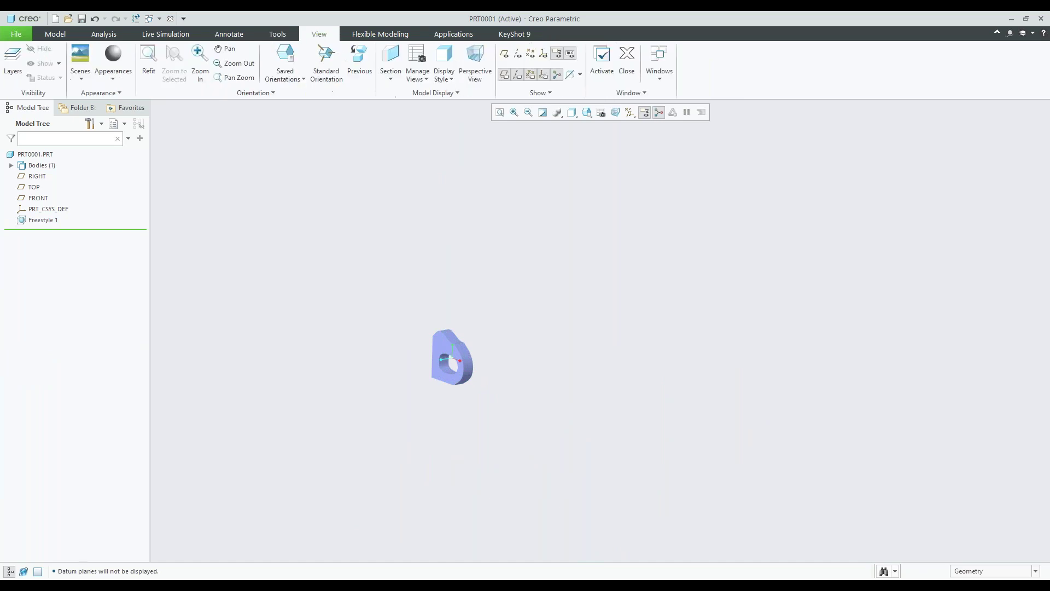
pyautogui.click(437, 93)
pyautogui.click(425, 109)
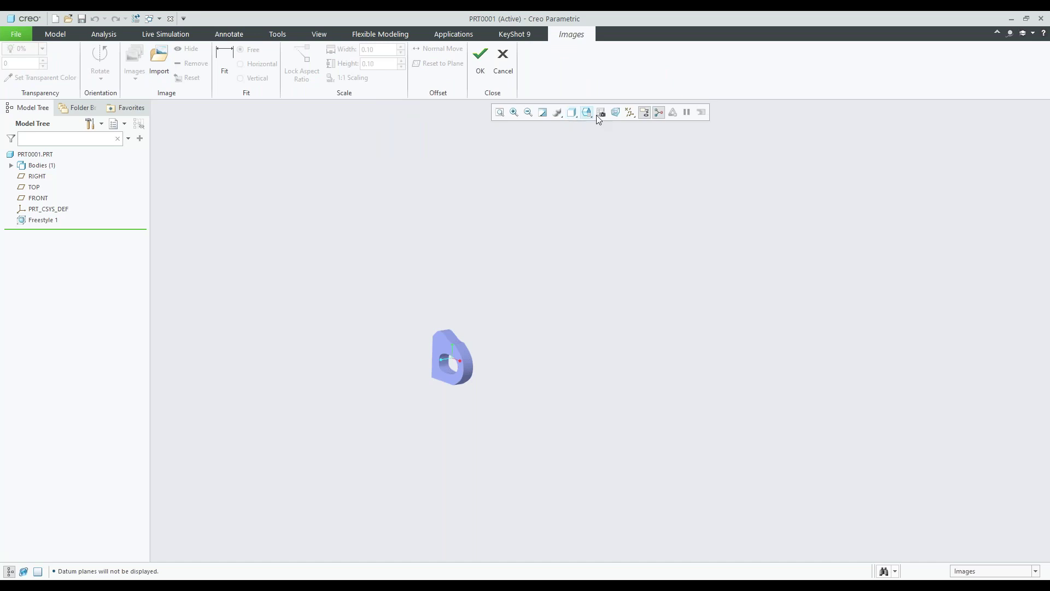
pyautogui.click(630, 112)
pyautogui.click(657, 175)
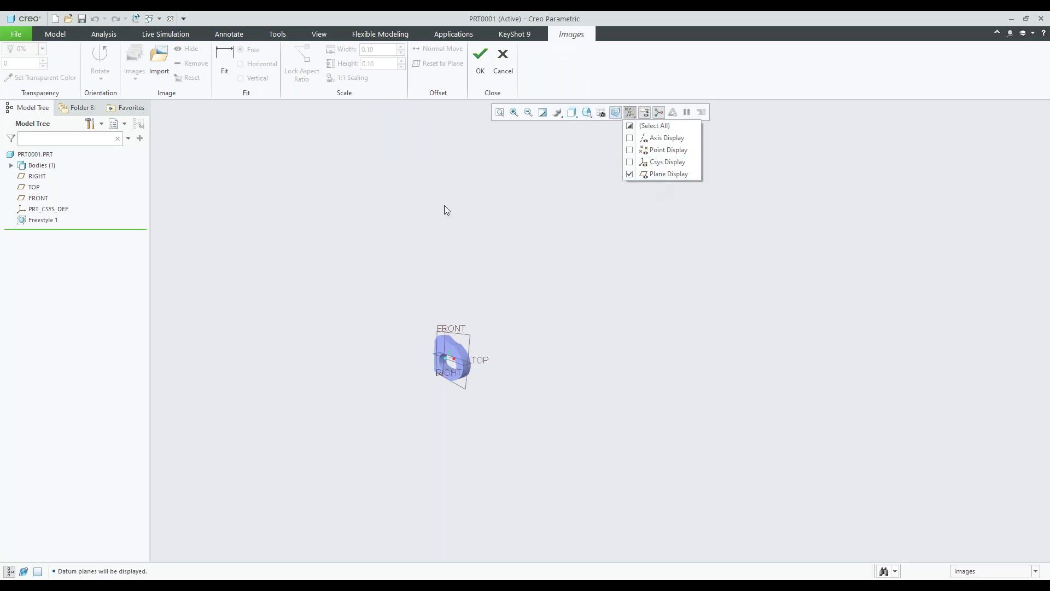
# Step: Cancel the Images tool and turn off the perspective view
pyautogui.click(333, 222)
pyautogui.scroll(-3, 356, 350)
pyautogui.scroll(3, 356, 364)
pyautogui.scroll(-3, 377, 361)
pyautogui.keyDown('ctrl'); pyautogui.moveTo(372, 353); pyautogui.dragTo(829, 297, button='middle'); pyautogui.keyUp('ctrl')
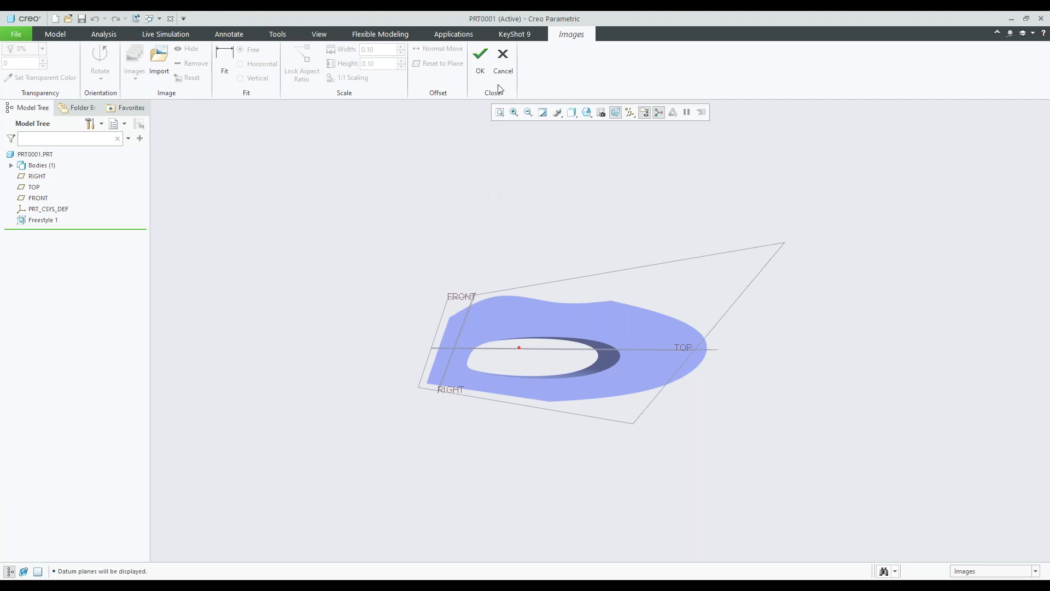
pyautogui.click(501, 62)
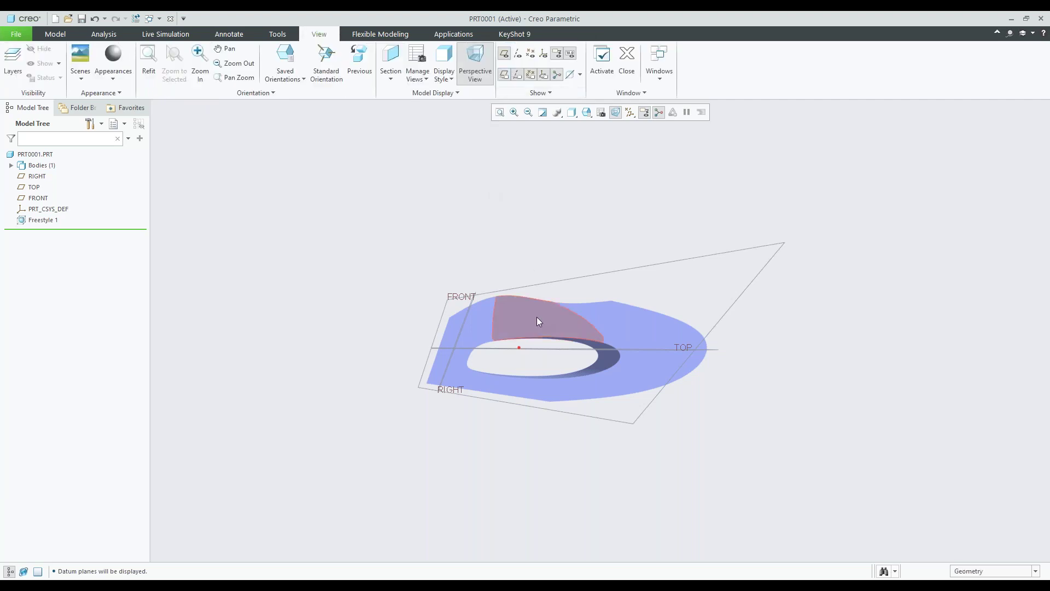
pyautogui.click(615, 112)
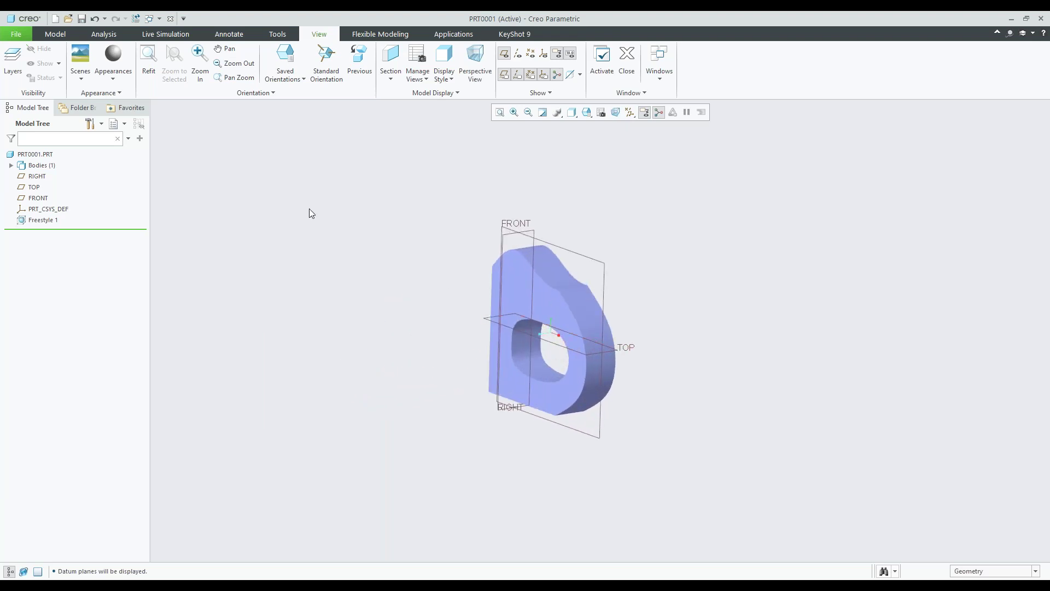
# Step: Switch to FREESTYLE-DOOR-CONCEPT-01.PRT and open its Freestyle 1 feature for editing
pyautogui.click(159, 19)
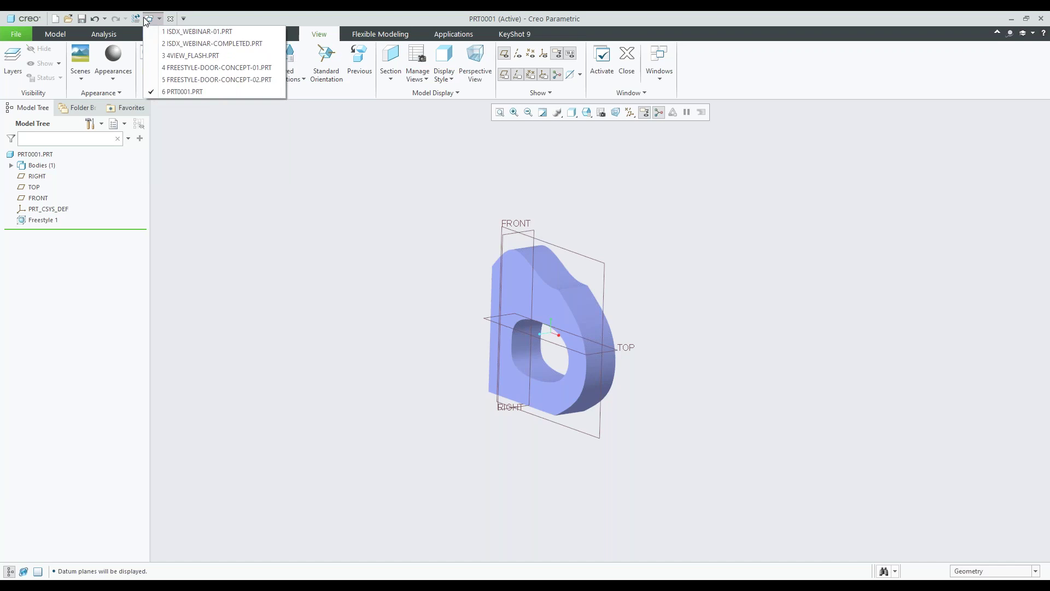
pyautogui.click(218, 67)
pyautogui.scroll(5, 596, 378)
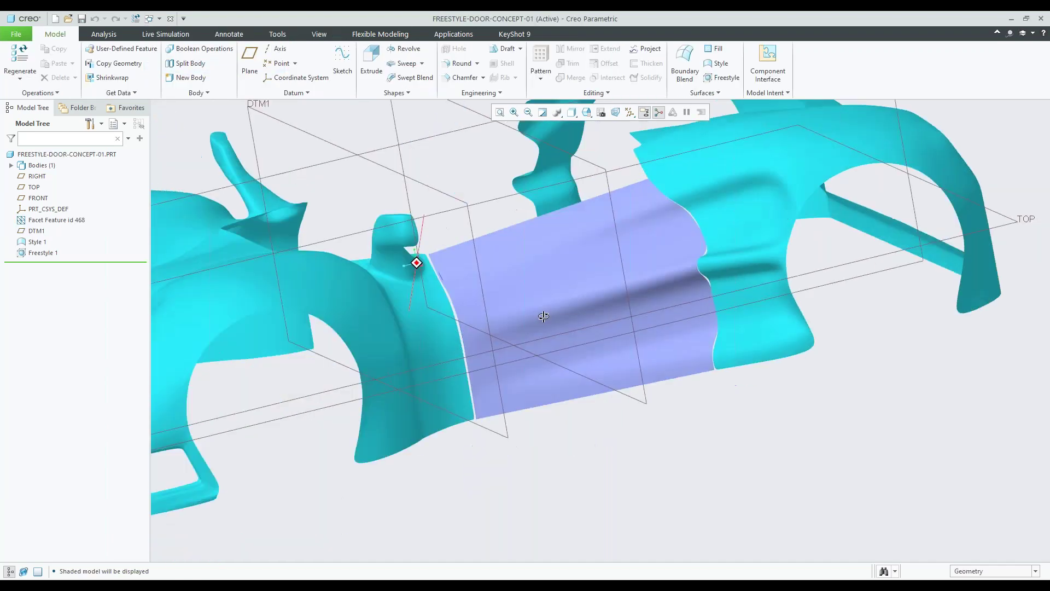
pyautogui.scroll(-5, 586, 375)
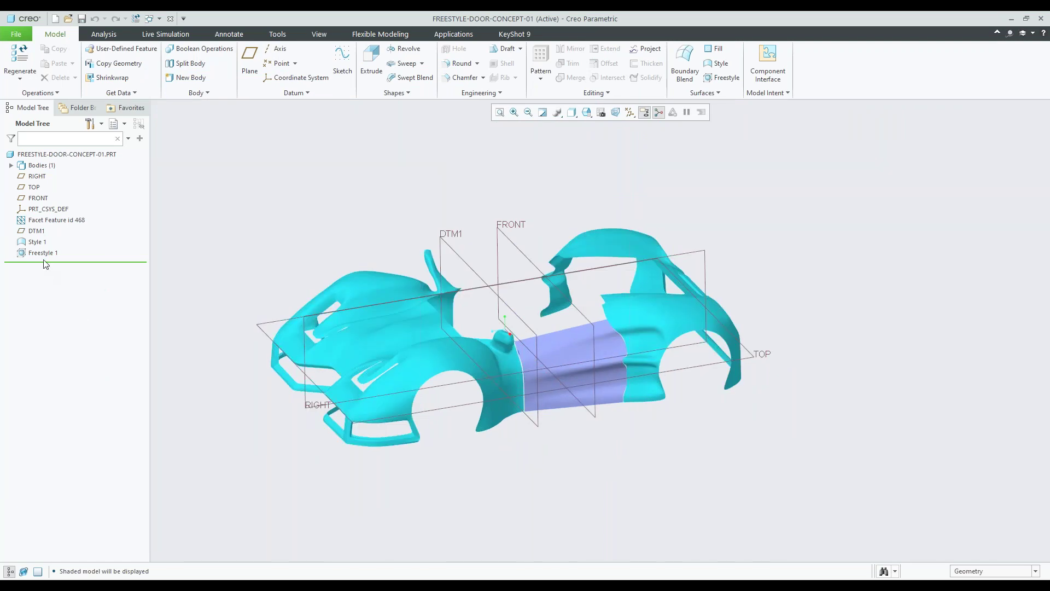
pyautogui.click(43, 253)
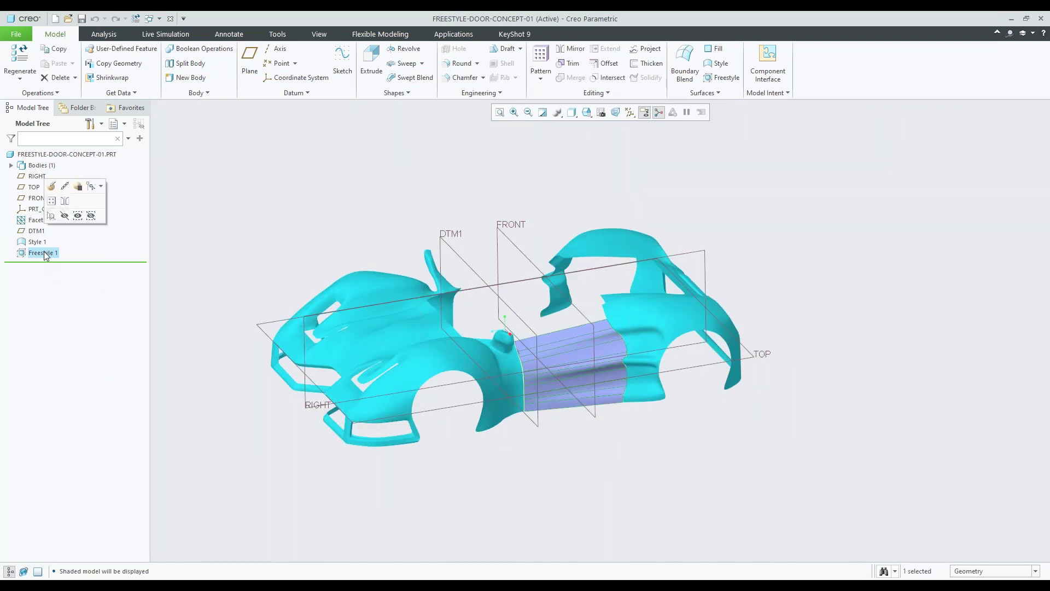
pyautogui.click(52, 188)
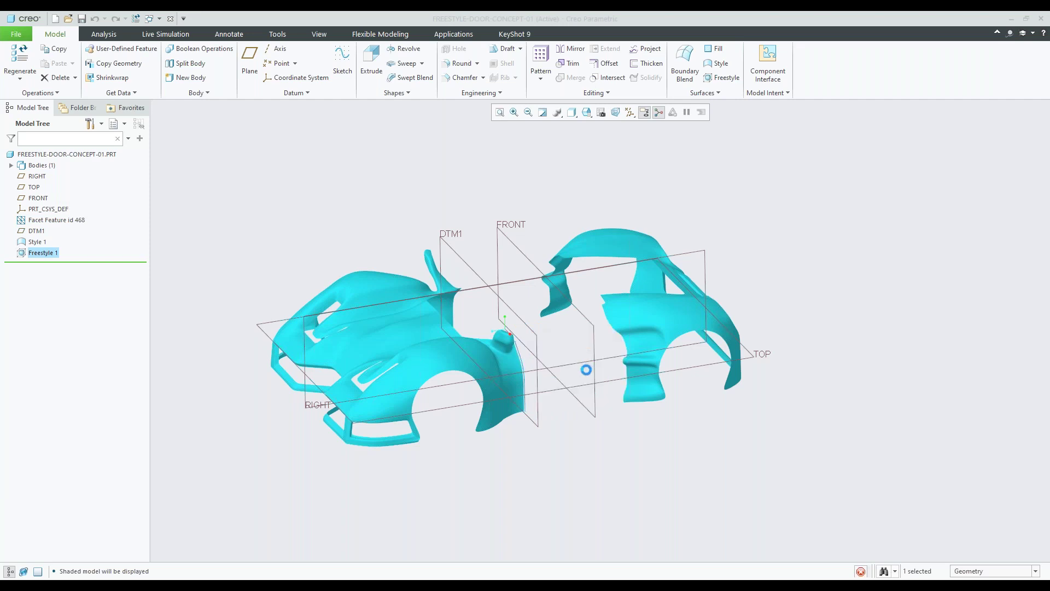
# Step: Add a flat sheet shape and move it sideways to the car's open door gap opposite the existing door
pyautogui.scroll(-5, 581, 376)
pyautogui.moveTo(580, 378); pyautogui.dragTo(545, 353, button='middle')
pyautogui.scroll(3, 546, 352)
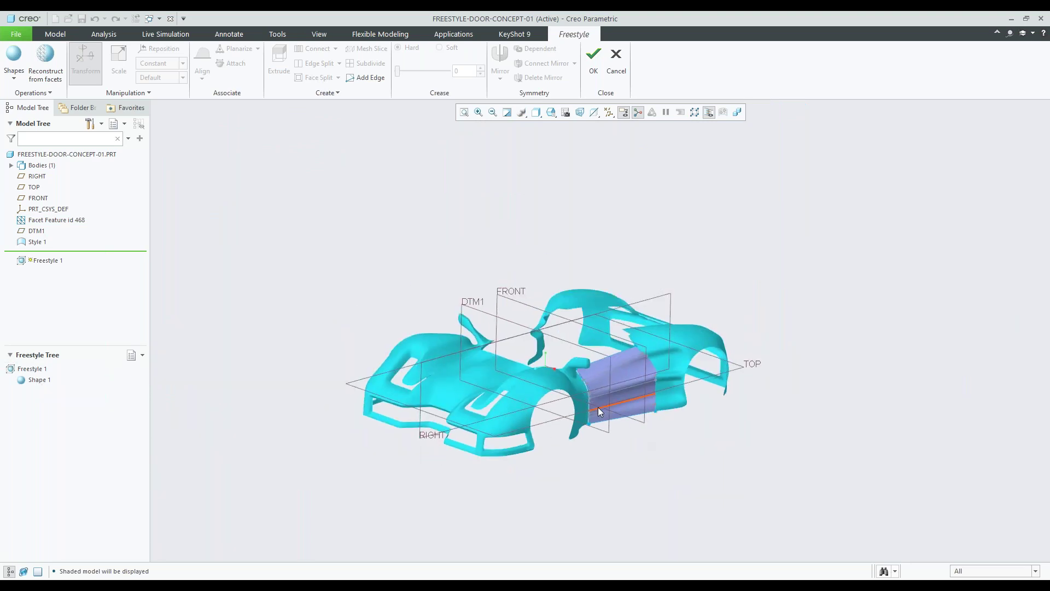
pyautogui.scroll(-4, 598, 407)
pyautogui.moveTo(680, 360); pyautogui.dragTo(766, 389, button='middle')
pyautogui.scroll(3, 766, 388)
pyautogui.moveTo(445, 366); pyautogui.dragTo(432, 402, button='middle')
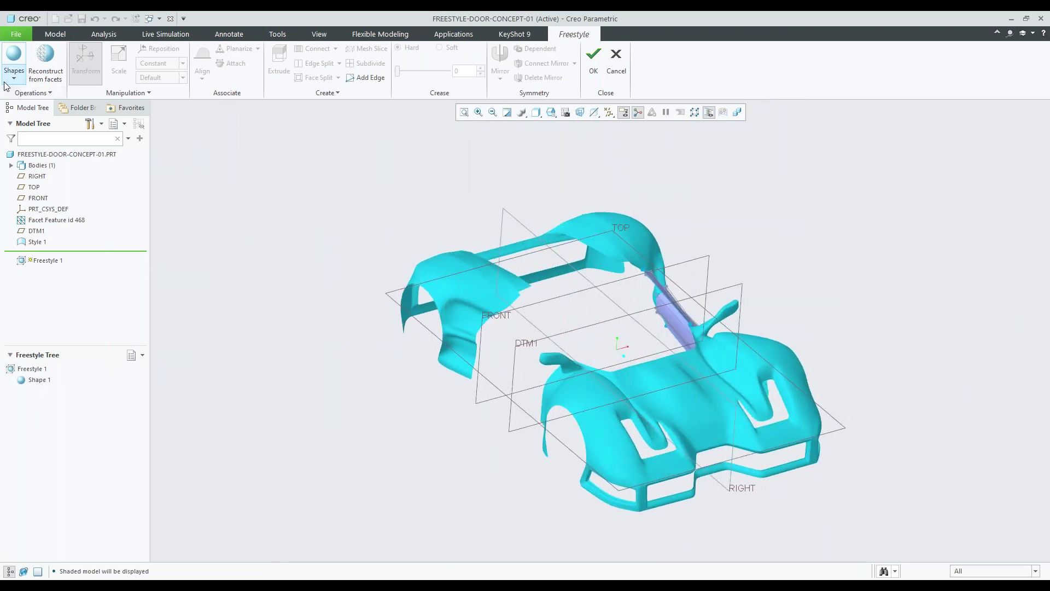
pyautogui.click(13, 69)
pyautogui.click(70, 111)
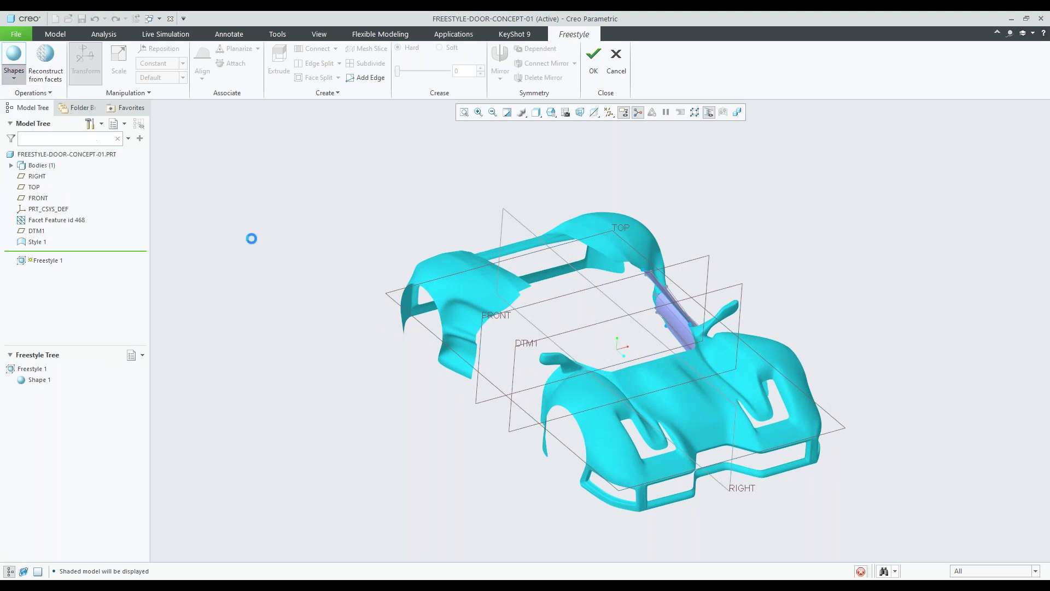
pyautogui.moveTo(565, 347); pyautogui.dragTo(484, 386)
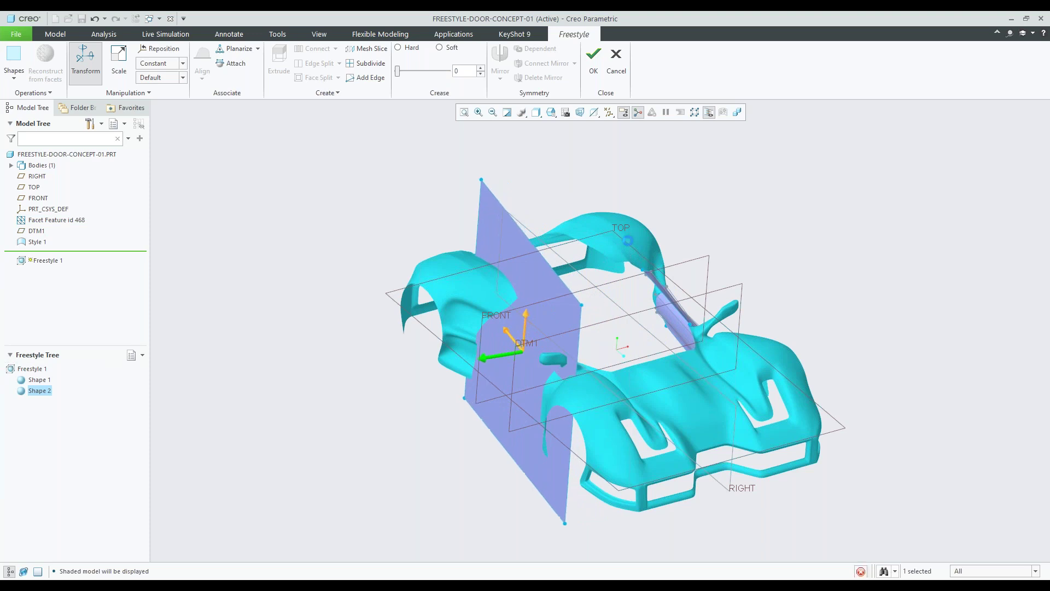
# Step: Scale the new sheet down in height to suit the door gap
pyautogui.rightClick(639, 186)
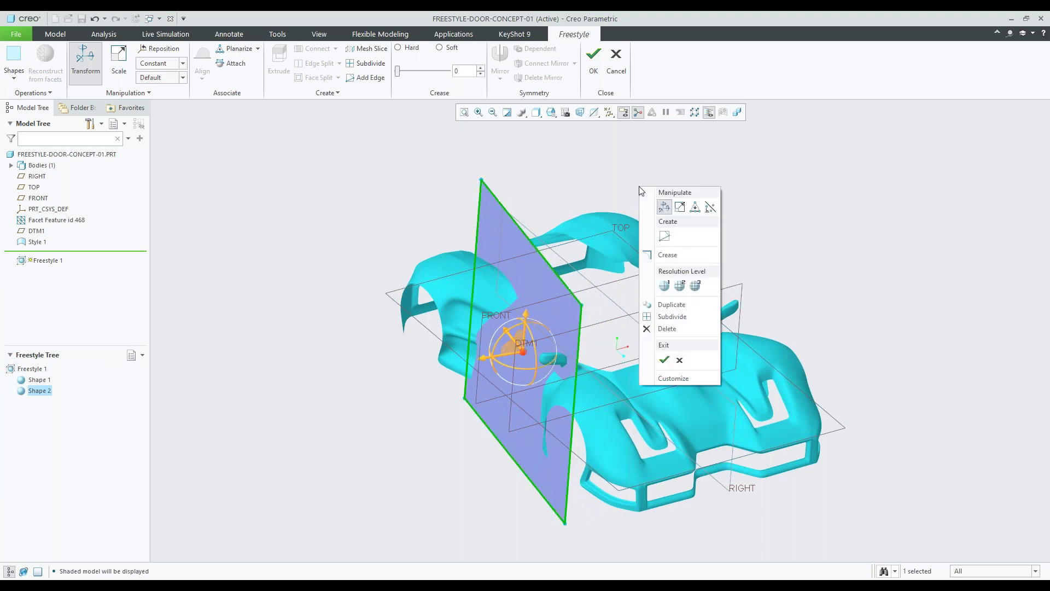
pyautogui.click(678, 207)
pyautogui.moveTo(526, 321); pyautogui.dragTo(530, 379)
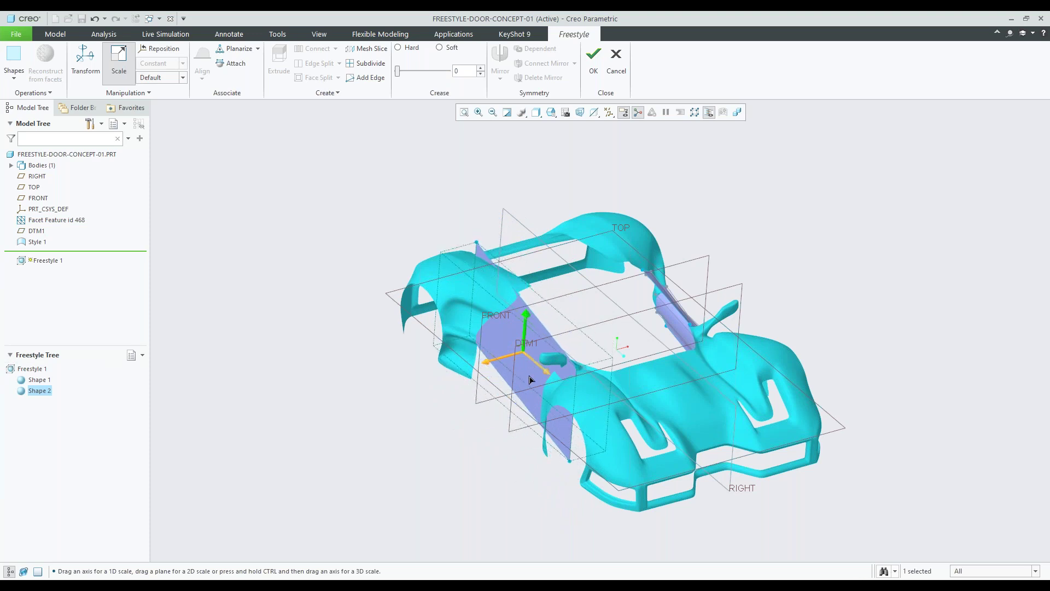
pyautogui.click(776, 228)
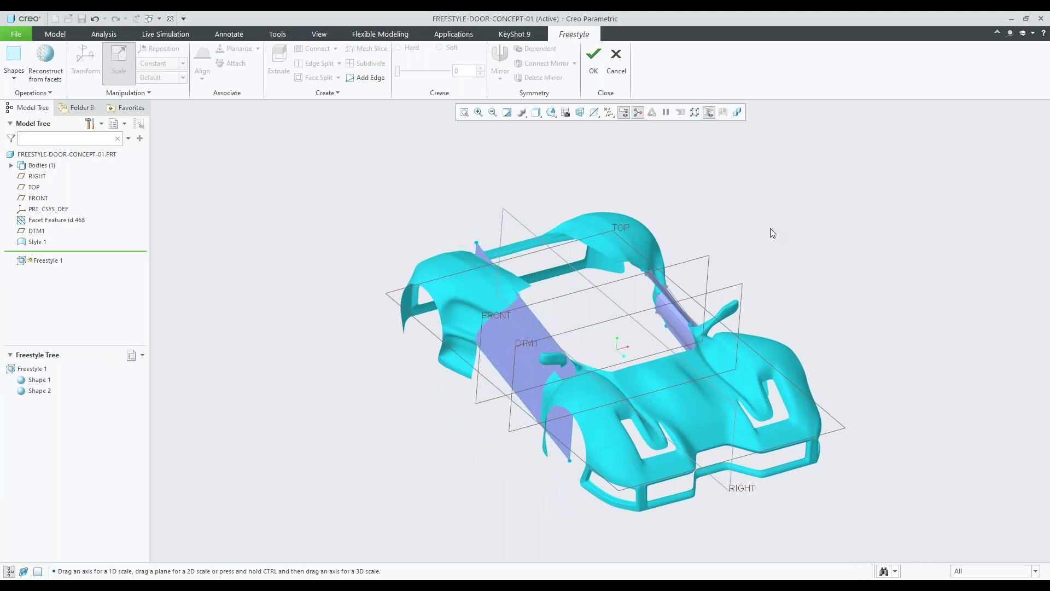
# Step: Scale the sheet's face down along the car's length so it roughly spans the door gap
pyautogui.moveTo(770, 228); pyautogui.dragTo(487, 298, button='middle')
pyautogui.scroll(3, 487, 298)
pyautogui.click(461, 321)
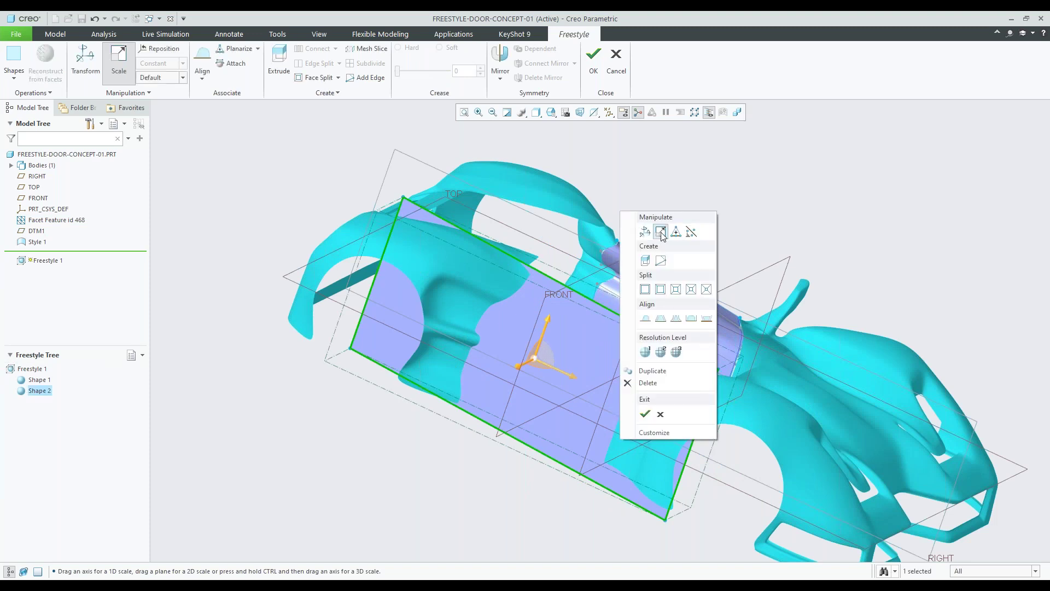
pyautogui.click(661, 232)
pyautogui.moveTo(571, 377); pyautogui.dragTo(533, 365)
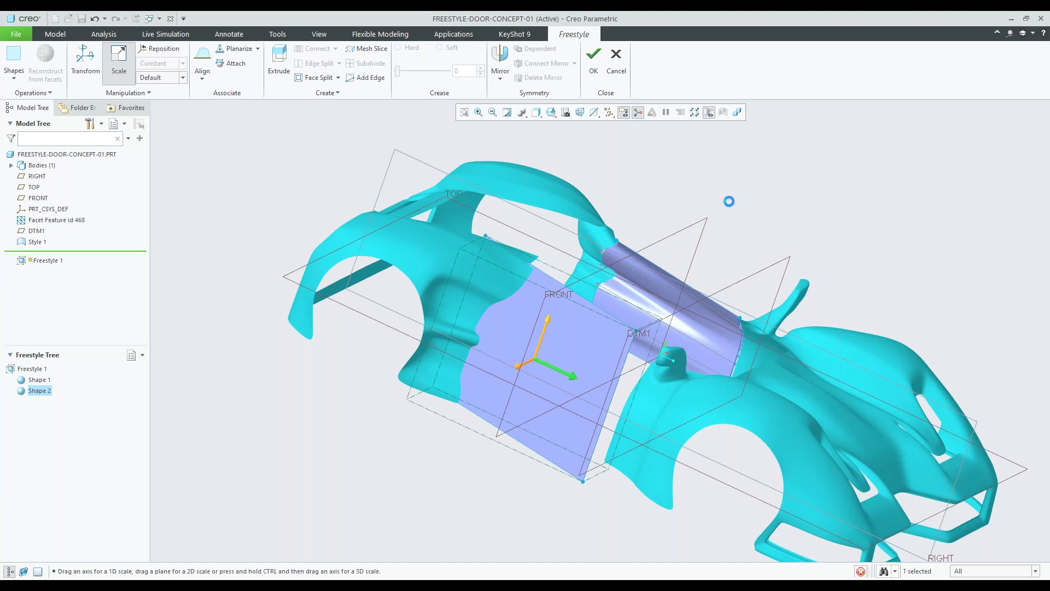
pyautogui.click(779, 212)
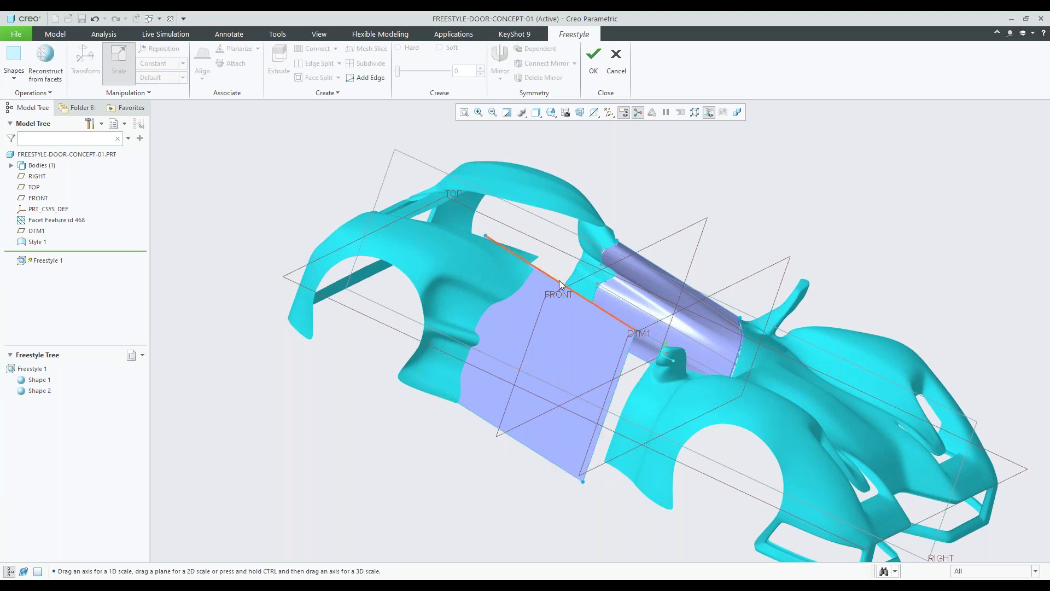
# Step: Split the sheet between its front and rear edges with three lengthwise edges
pyautogui.click(559, 280)
pyautogui.click(615, 387)
pyautogui.keyDown('ctrl'); pyautogui.click(453, 326); pyautogui.keyUp('ctrl')
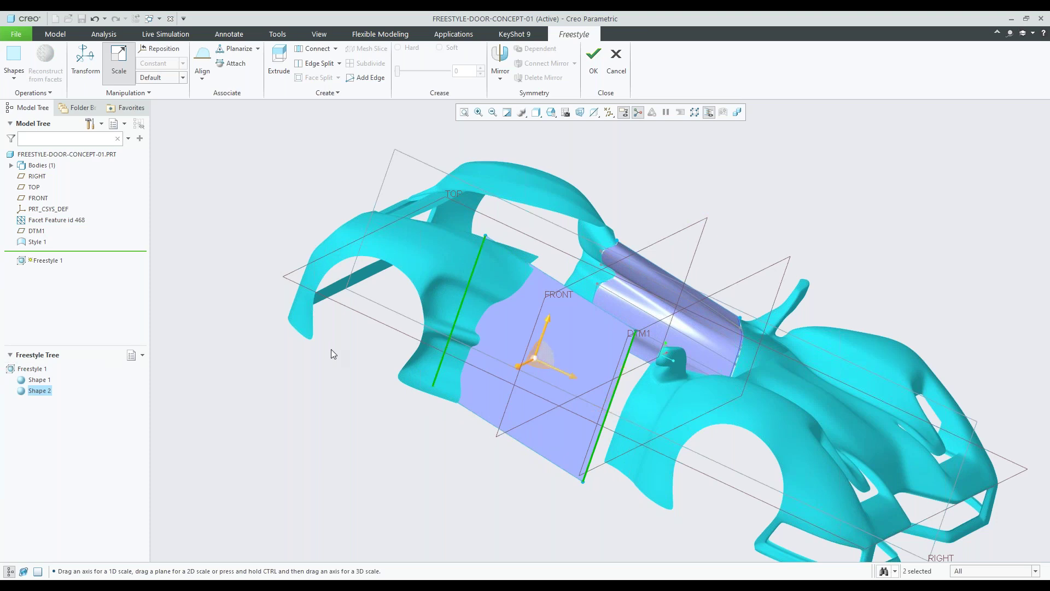
pyautogui.rightClick(331, 349)
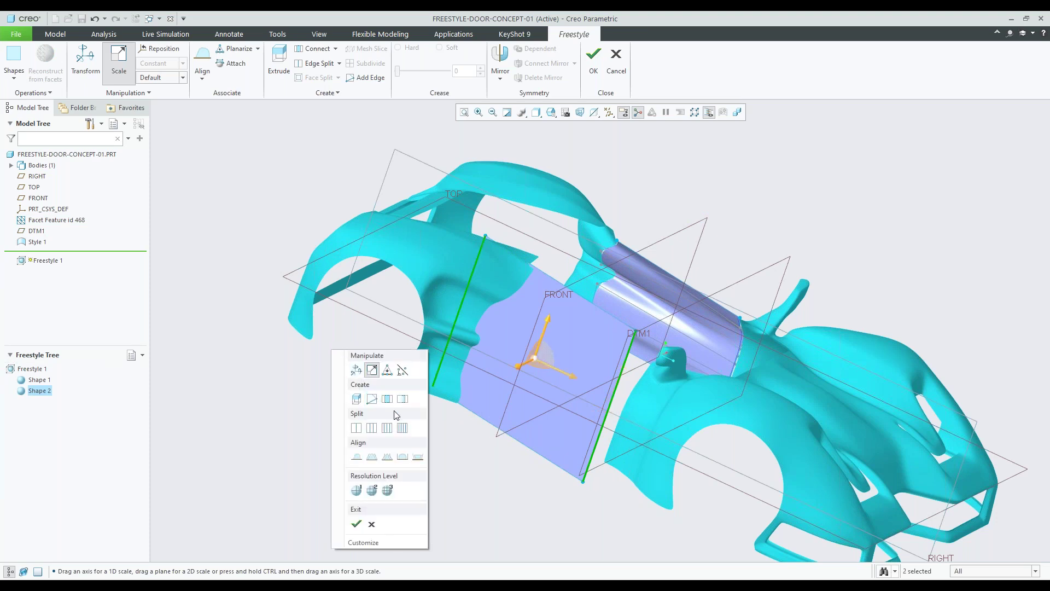
pyautogui.click(386, 428)
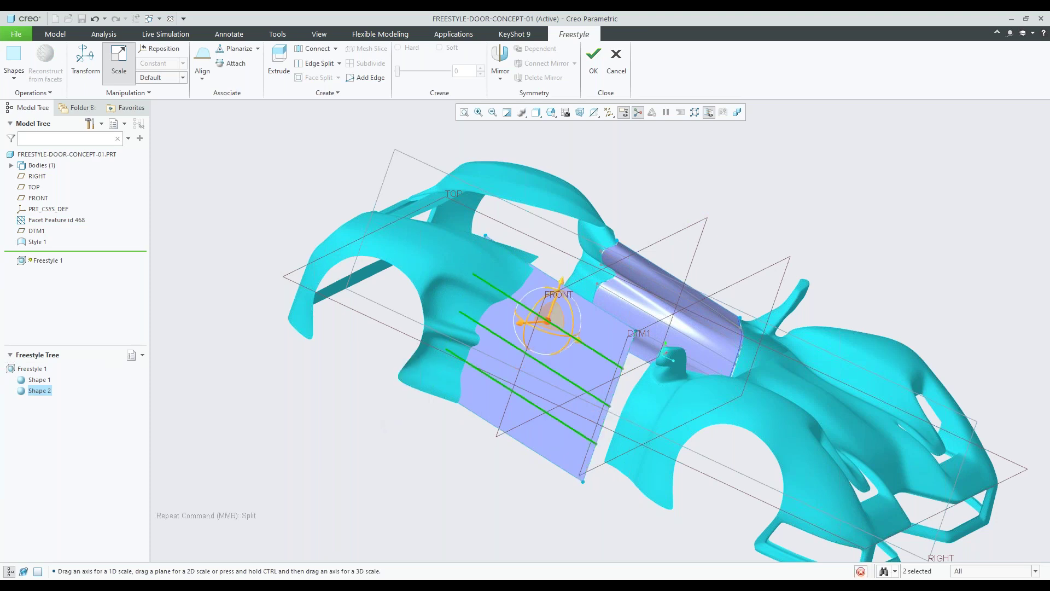
# Step: Pull the sheet's rear edge segment between the middle and lower split edges outward from the car body
pyautogui.click(521, 414)
pyautogui.moveTo(601, 366); pyautogui.dragTo(552, 370, button='middle')
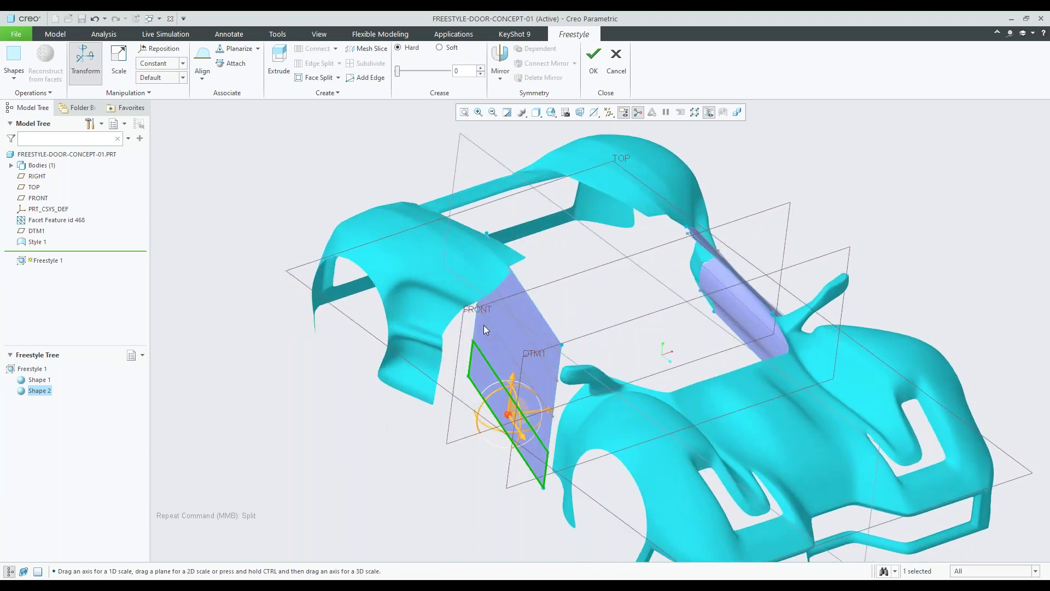
pyautogui.click(478, 320)
pyautogui.moveTo(436, 328); pyautogui.dragTo(396, 349)
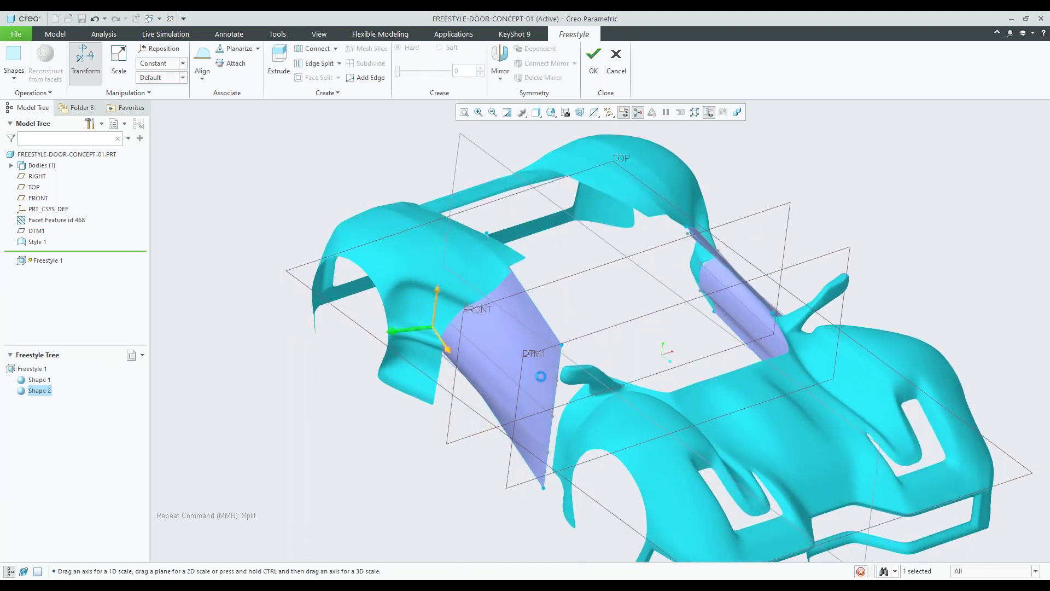
pyautogui.moveTo(535, 369); pyautogui.dragTo(439, 405, button='middle')
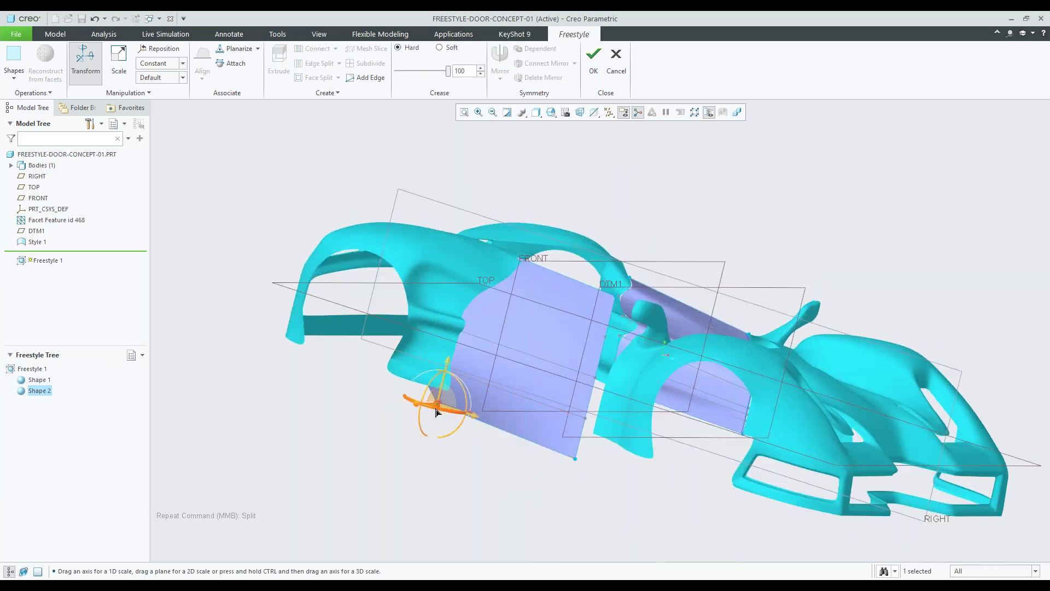
# Step: Pull the sheet's lower rear corner outward from the body, and delete the whole second sheet shape
pyautogui.moveTo(419, 407); pyautogui.dragTo(384, 417)
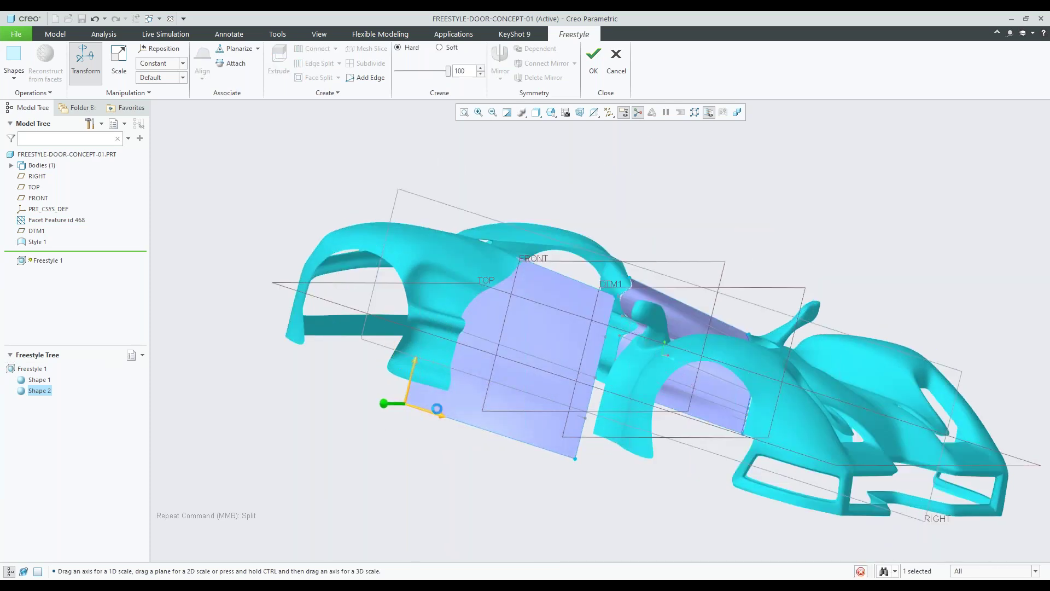
pyautogui.moveTo(560, 359)
pyautogui.mouseDown(button='middle')
pyautogui.moveTo(551, 374)
pyautogui.moveTo(486, 349)
pyautogui.moveTo(427, 367)
pyautogui.moveTo(448, 362)
pyautogui.mouseUp(button='middle')
pyautogui.moveTo(720, 320); pyautogui.dragTo(888, 308, button='middle')
pyautogui.moveTo(792, 352); pyautogui.dragTo(833, 356, button='middle')
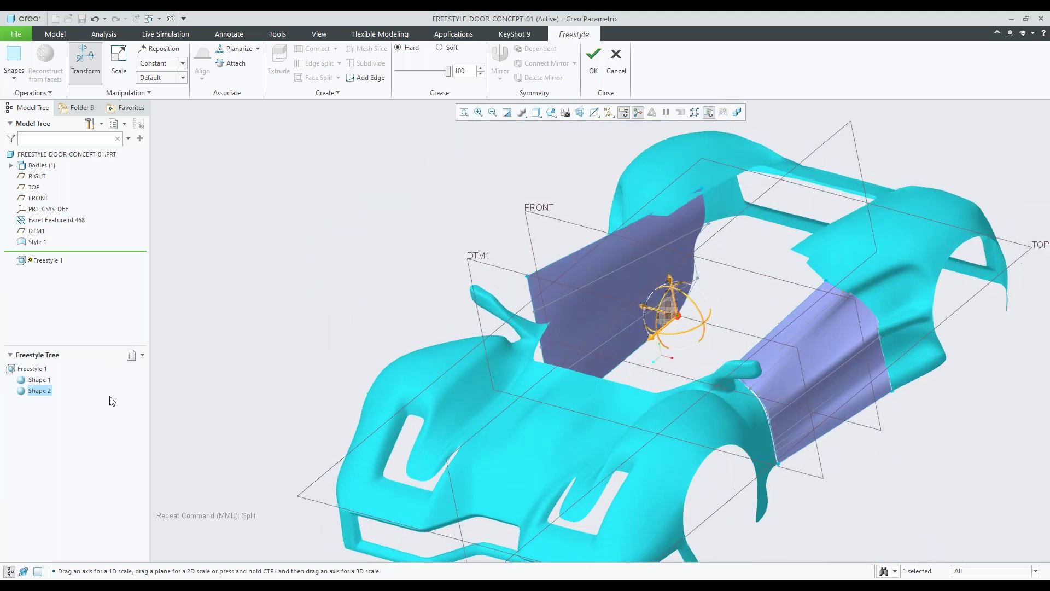
pyautogui.click(44, 387)
pyautogui.rightClick(38, 389)
pyautogui.click(69, 452)
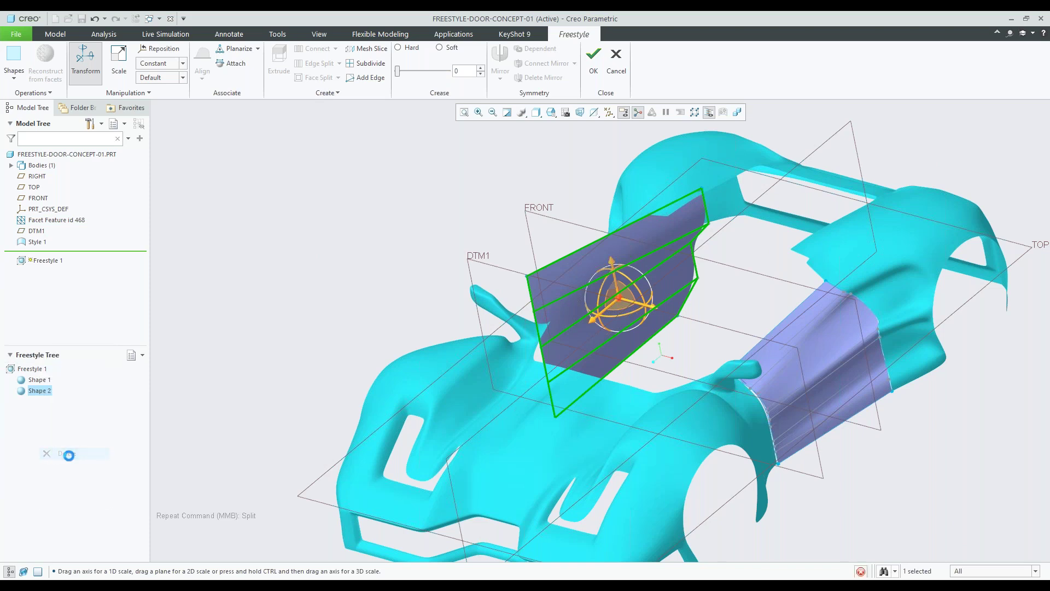
# Step: Split all twelve lengthwise edges of the existing door surface into four parts, adding three cross edges from top to bottom
pyautogui.scroll(2, 337, 340)
pyautogui.moveTo(336, 339); pyautogui.dragTo(607, 390, button='middle')
pyautogui.scroll(-4, 531, 363)
pyautogui.scroll(3, 503, 389)
pyautogui.scroll(-3, 593, 346)
pyautogui.click(593, 346)
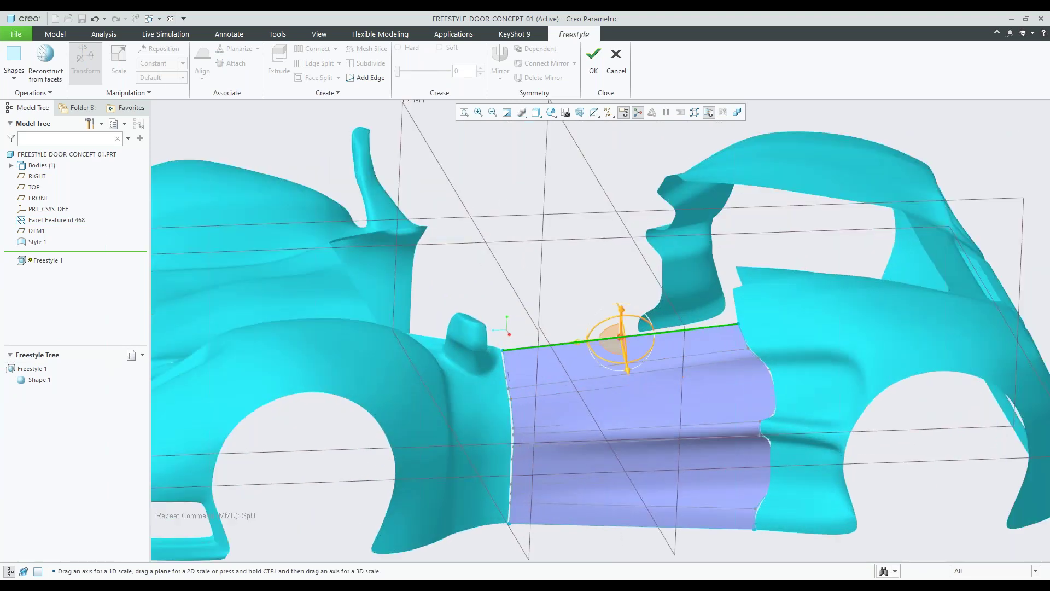
pyautogui.keyDown('ctrl'); pyautogui.click(575, 370); pyautogui.keyUp('ctrl')
pyautogui.keyDown('ctrl'); pyautogui.click(566, 381); pyautogui.keyUp('ctrl')
pyautogui.keyDown('ctrl'); pyautogui.click(552, 396); pyautogui.keyUp('ctrl')
pyautogui.keyDown('ctrl'); pyautogui.click(544, 426); pyautogui.keyUp('ctrl')
pyautogui.keyDown('ctrl'); pyautogui.click(542, 432); pyautogui.keyUp('ctrl')
pyautogui.keyDown('ctrl'); pyautogui.click(541, 445); pyautogui.keyUp('ctrl')
pyautogui.keyDown('ctrl'); pyautogui.click(541, 460); pyautogui.keyUp('ctrl')
pyautogui.keyDown('ctrl'); pyautogui.click(539, 484); pyautogui.keyUp('ctrl')
pyautogui.keyDown('ctrl'); pyautogui.click(539, 494); pyautogui.keyUp('ctrl')
pyautogui.keyDown('ctrl'); pyautogui.click(540, 502); pyautogui.keyUp('ctrl')
pyautogui.keyDown('ctrl'); pyautogui.click(543, 520); pyautogui.keyUp('ctrl')
pyautogui.rightClick(538, 293)
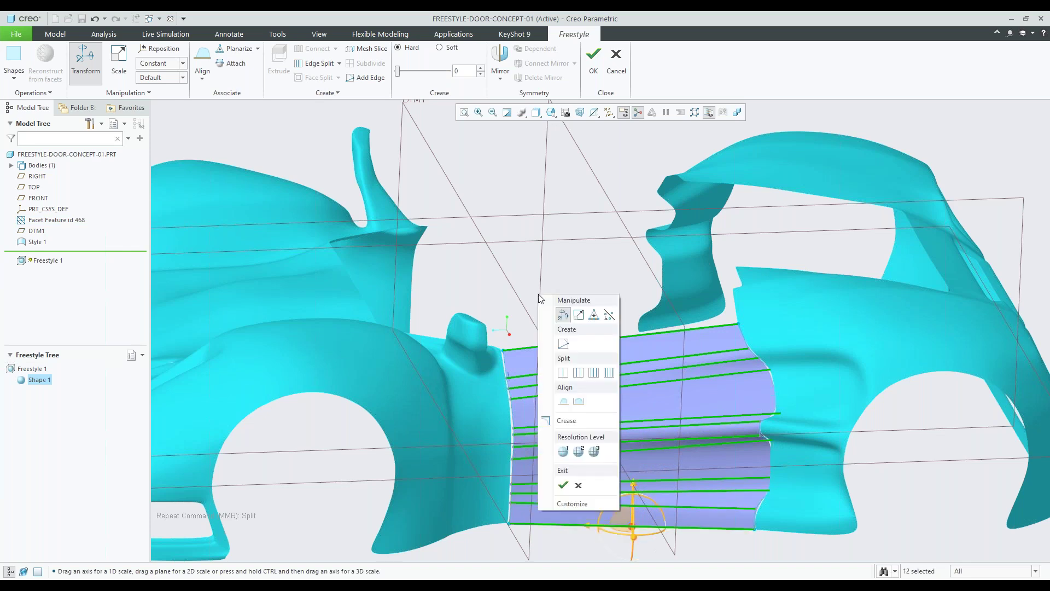
pyautogui.click(592, 371)
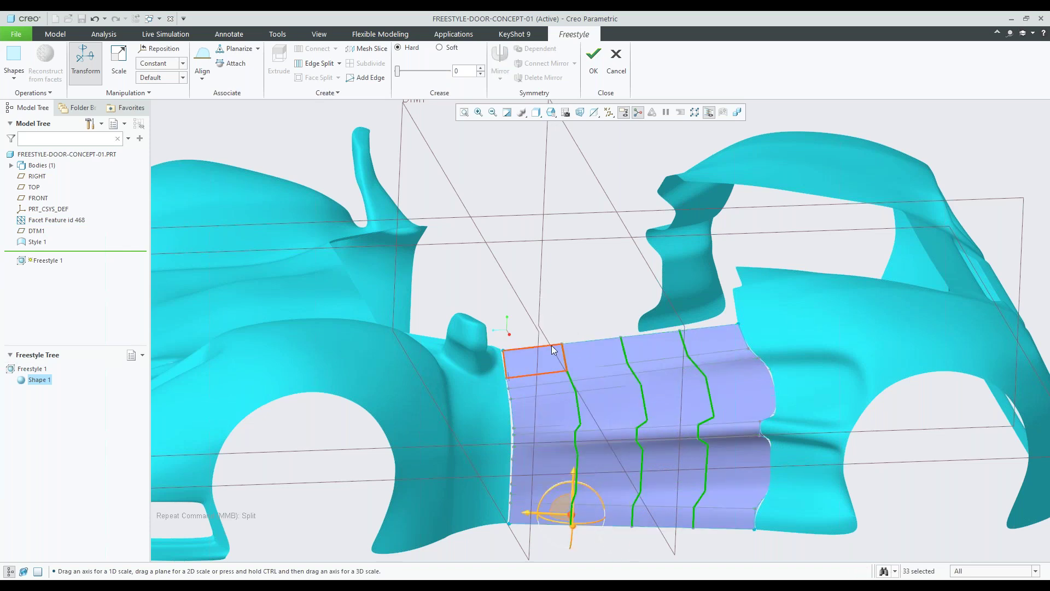
# Step: Pull a vertex of the foremost cross edge outward from the body in the lower part of the door surface
pyautogui.scroll(-6, 549, 341)
pyautogui.click(568, 498)
pyautogui.moveTo(569, 498); pyautogui.dragTo(597, 498, button='middle')
pyautogui.scroll(4, 580, 525)
pyautogui.keyDown('shift'); pyautogui.moveTo(605, 494); pyautogui.dragTo(587, 389, button='middle'); pyautogui.keyUp('shift')
pyautogui.scroll(3, 498, 363)
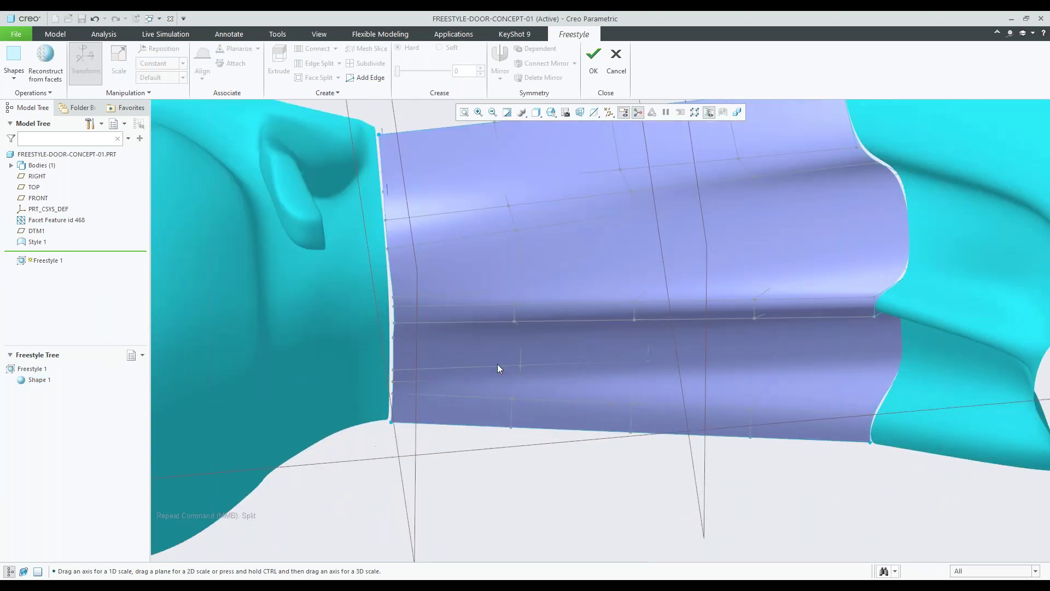
pyautogui.click(523, 340)
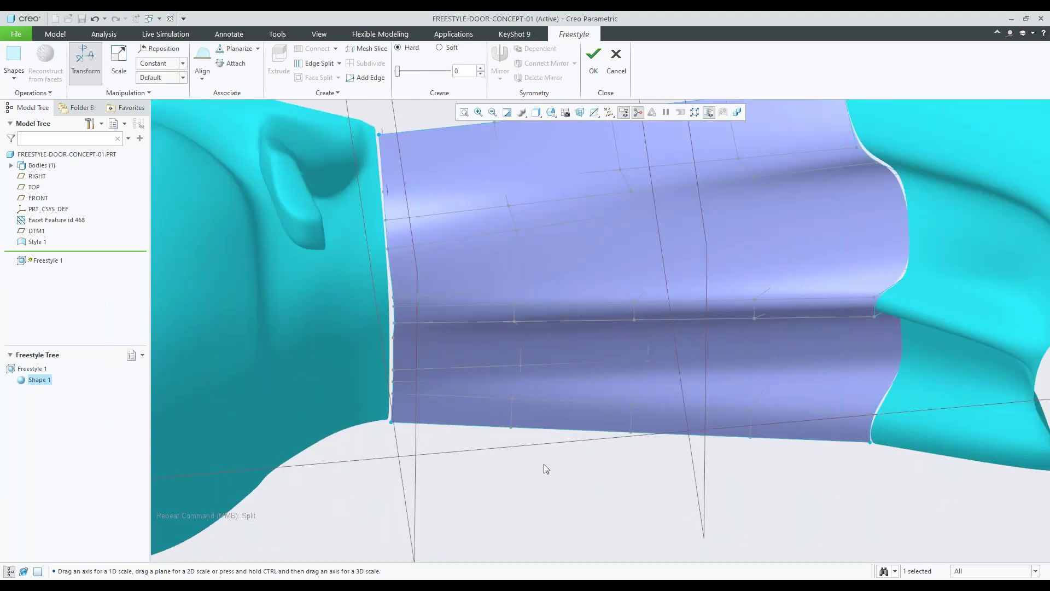
pyautogui.click(521, 365)
pyautogui.moveTo(527, 408); pyautogui.dragTo(529, 418)
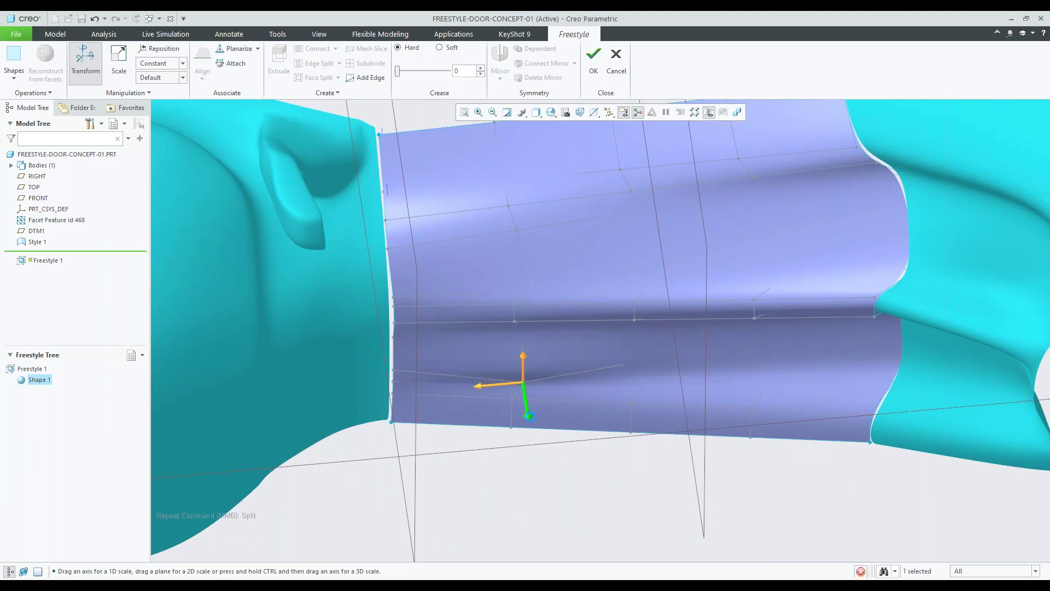
# Step: Pull the adjacent vertex just below it on the foremost cross edge outward by a similar amount
pyautogui.moveTo(532, 421); pyautogui.dragTo(519, 369, button='middle')
pyautogui.scroll(-3, 520, 369)
pyautogui.click(520, 369)
pyautogui.click(544, 235)
pyautogui.moveTo(559, 278); pyautogui.dragTo(570, 314, button='middle')
pyautogui.moveTo(564, 486); pyautogui.dragTo(568, 501)
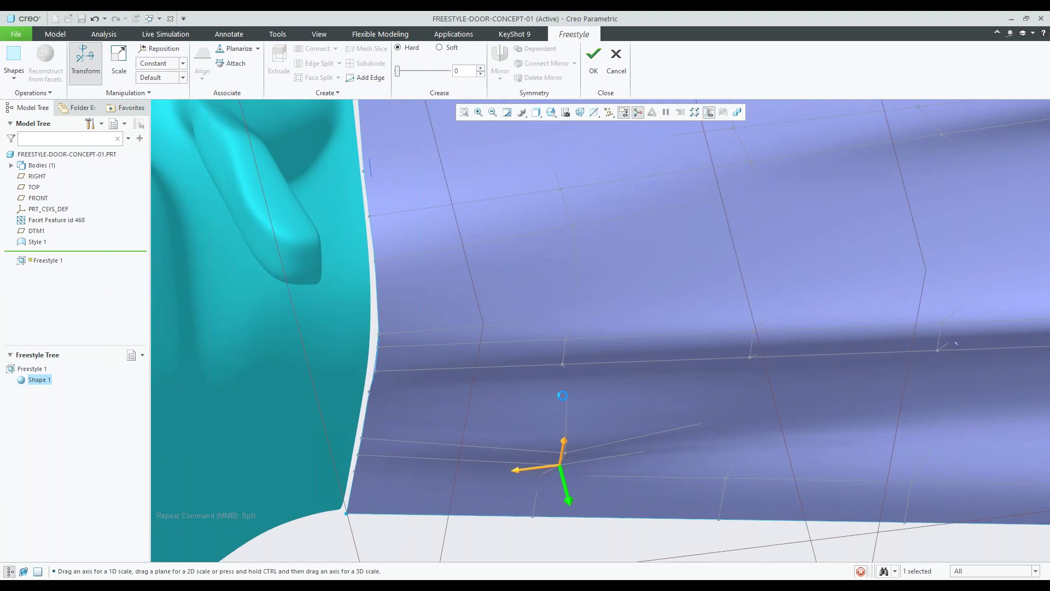
# Step: Pull two more vertices higher on the foremost cross edge outward to extend the local bulge towards the door's crease
pyautogui.click(539, 528)
pyautogui.moveTo(558, 448); pyautogui.dragTo(562, 432, button='middle')
pyautogui.click(567, 272)
pyautogui.moveTo(571, 323); pyautogui.dragTo(582, 400, button='middle')
pyautogui.moveTo(593, 434); pyautogui.dragTo(602, 469)
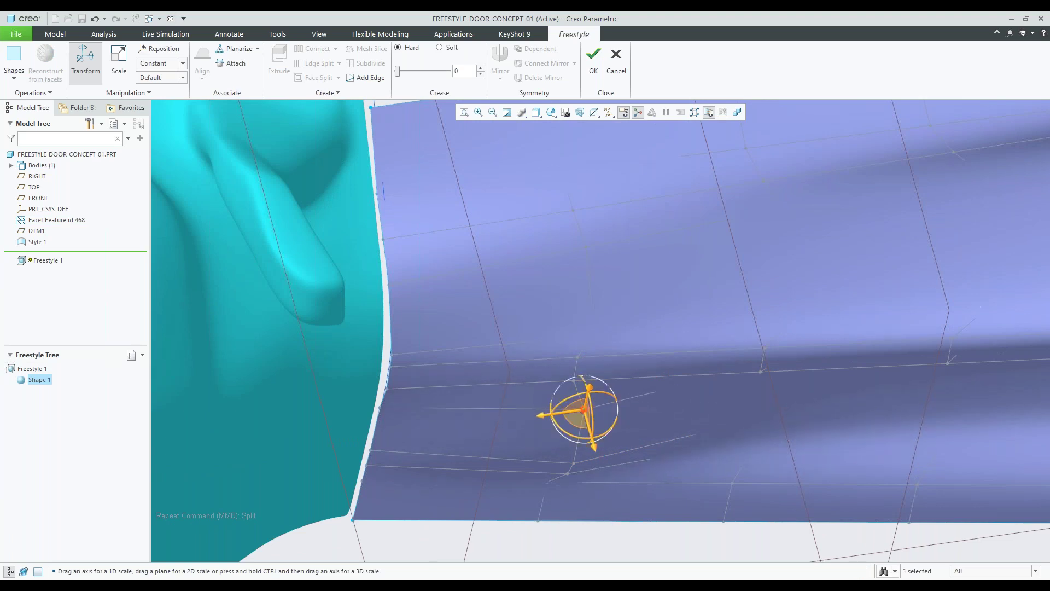
pyautogui.click(575, 381)
pyautogui.moveTo(585, 421); pyautogui.dragTo(592, 436)
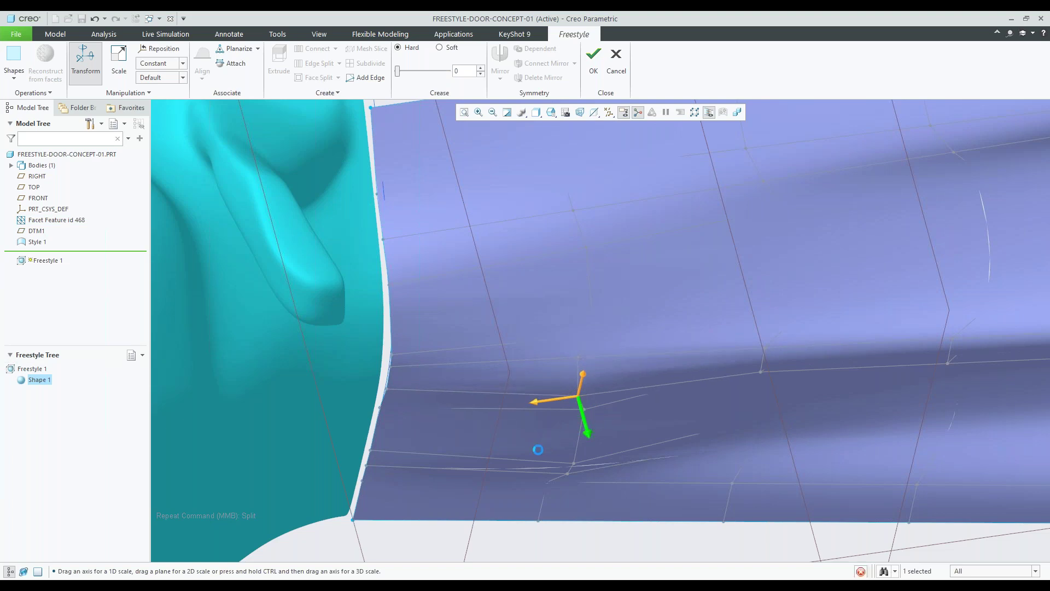
# Step: Cancel the Freestyle edit and discard the changes made to the door surface
pyautogui.moveTo(539, 450)
pyautogui.mouseDown(button='middle')
pyautogui.moveTo(594, 396)
pyautogui.moveTo(621, 424)
pyautogui.moveTo(600, 412)
pyautogui.moveTo(538, 440)
pyautogui.mouseUp(button='middle')
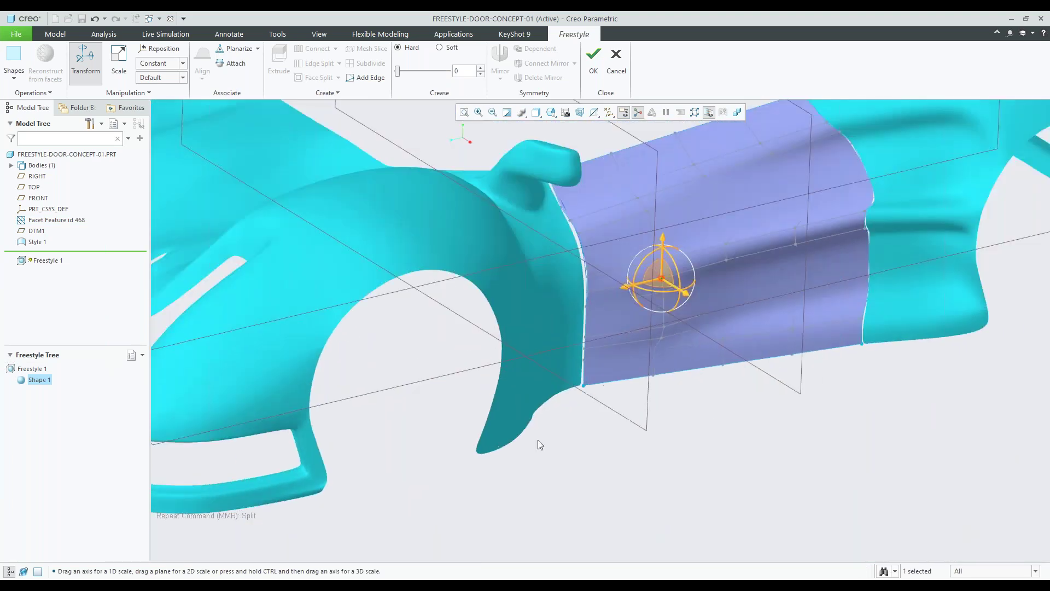
pyautogui.scroll(-3, 694, 299)
pyautogui.scroll(3, 694, 299)
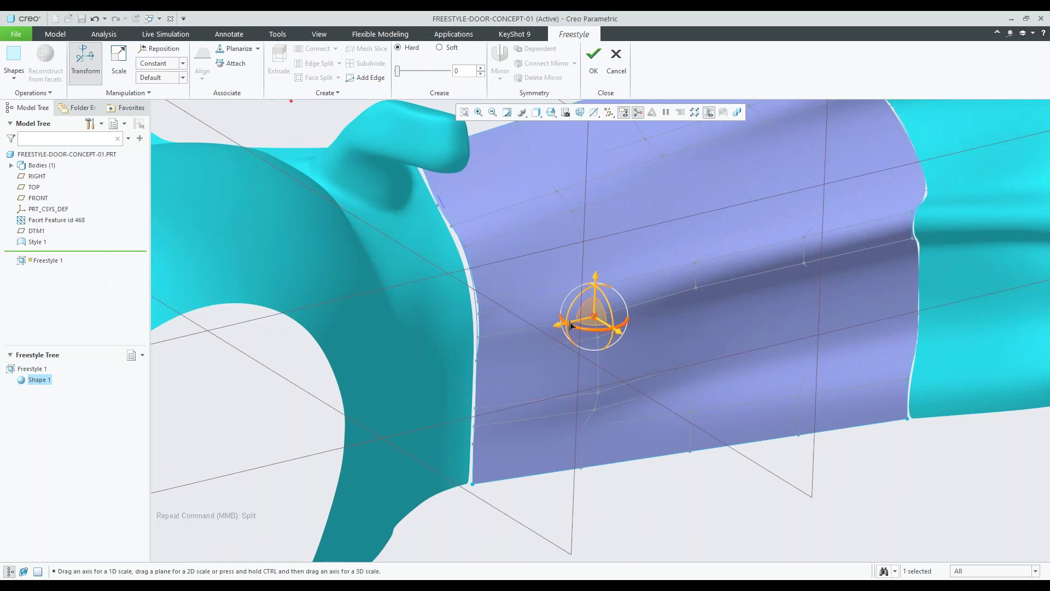
pyautogui.moveTo(585, 328); pyautogui.dragTo(631, 352, button='middle')
pyautogui.click(616, 61)
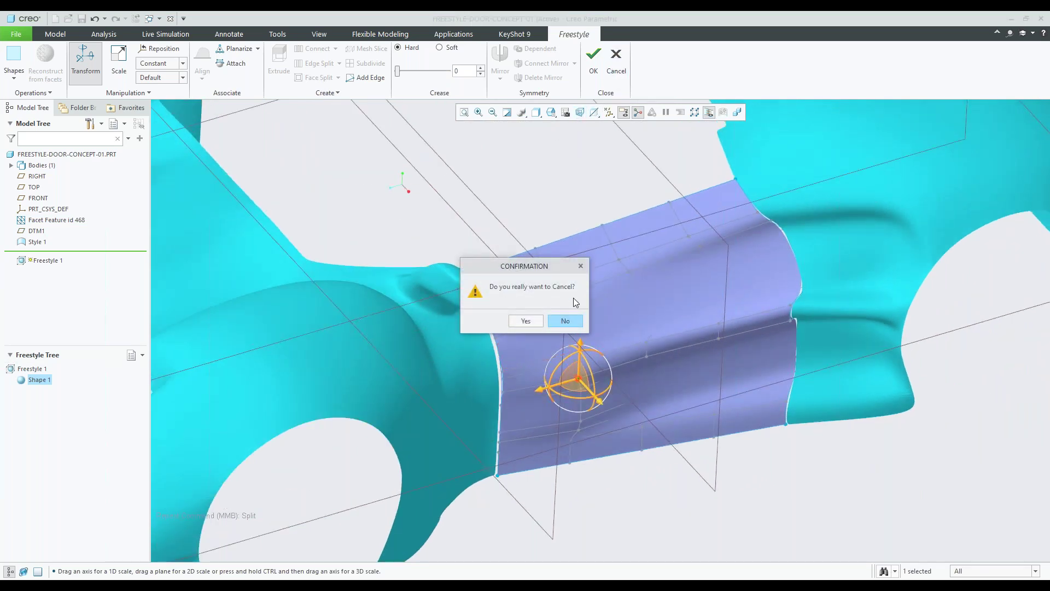
pyautogui.click(528, 322)
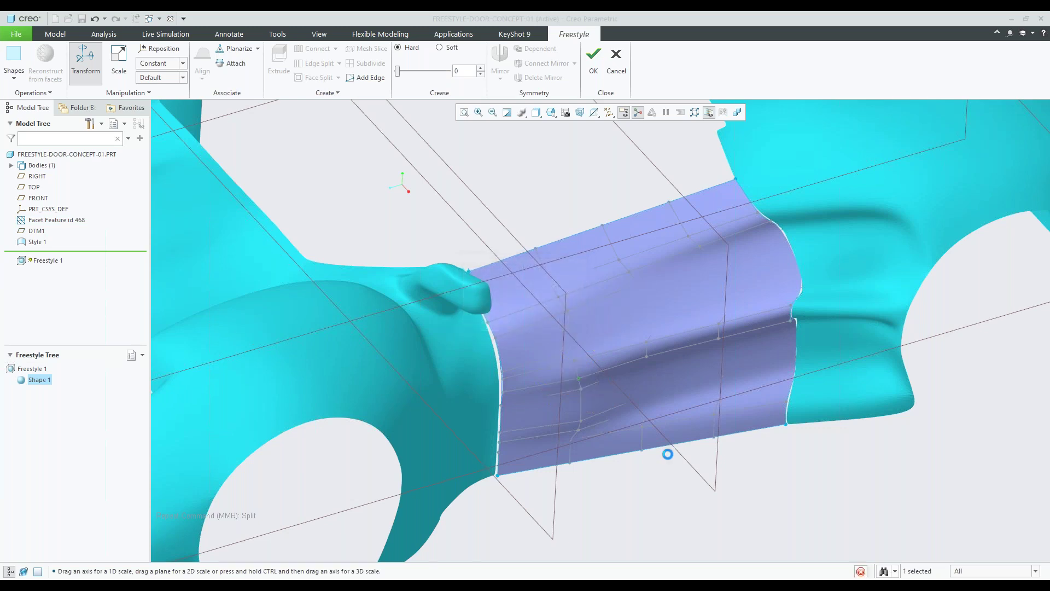
# Step: Reopen Freestyle 1 for editing, examine the door surface, and close the feature with OK
pyautogui.click(49, 254)
pyautogui.click(57, 192)
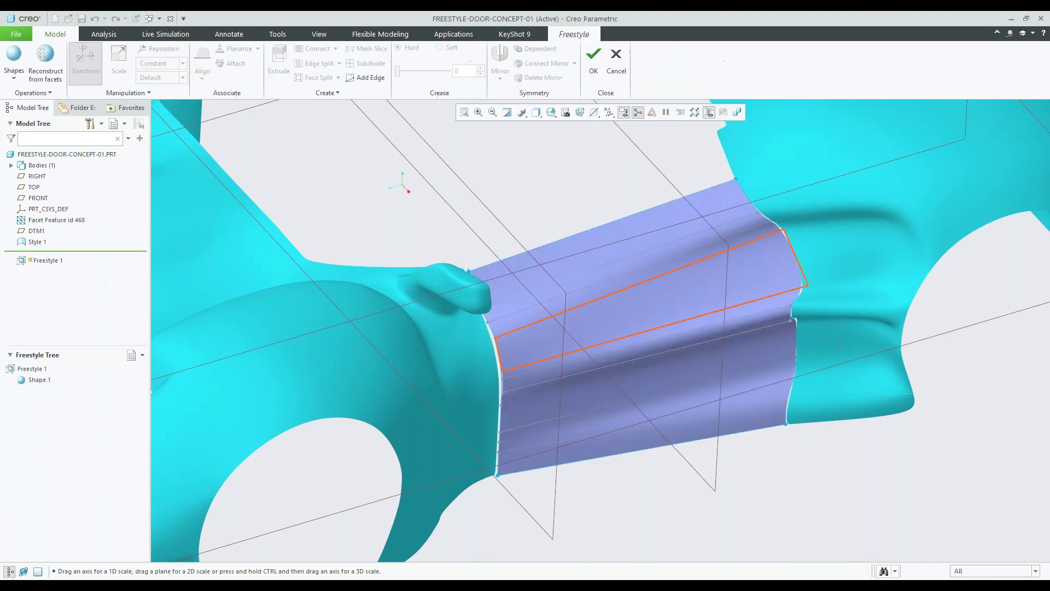
pyautogui.scroll(-5, 498, 330)
pyautogui.scroll(5, 528, 358)
pyautogui.moveTo(528, 357); pyautogui.dragTo(492, 328, button='middle')
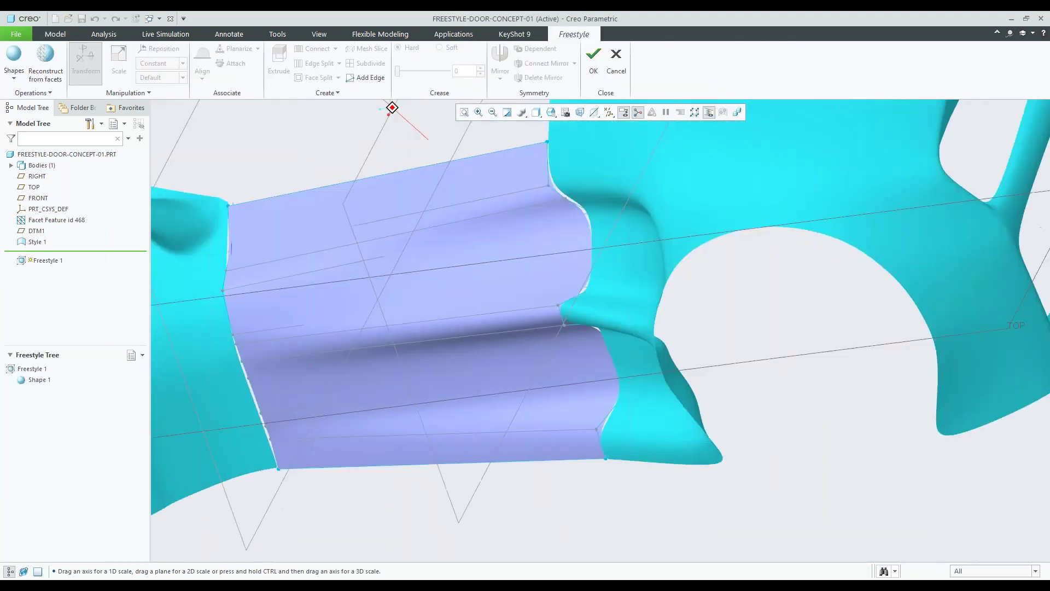
pyautogui.click(594, 71)
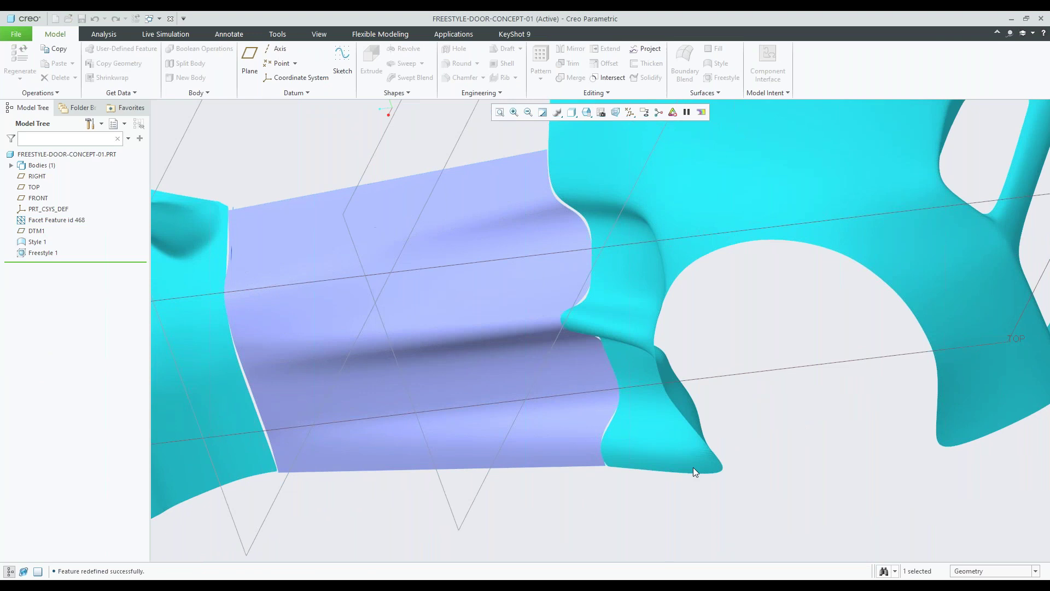
# Step: Open Style 1 for editing, examine its curve along the front edge of the door gap, and close it
pyautogui.scroll(3, 693, 467)
pyautogui.scroll(-3, 448, 358)
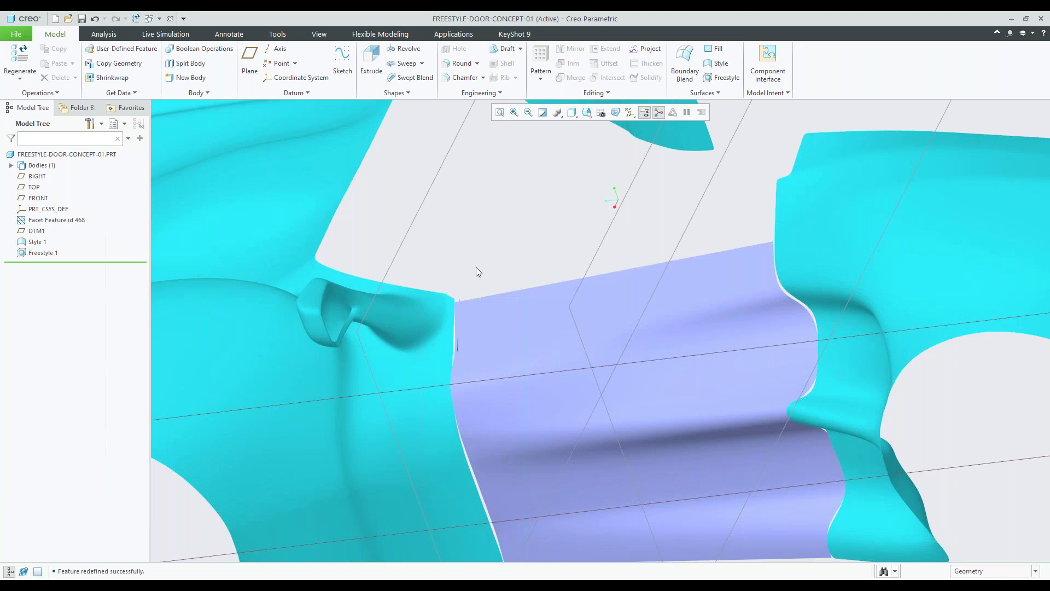
pyautogui.click(34, 243)
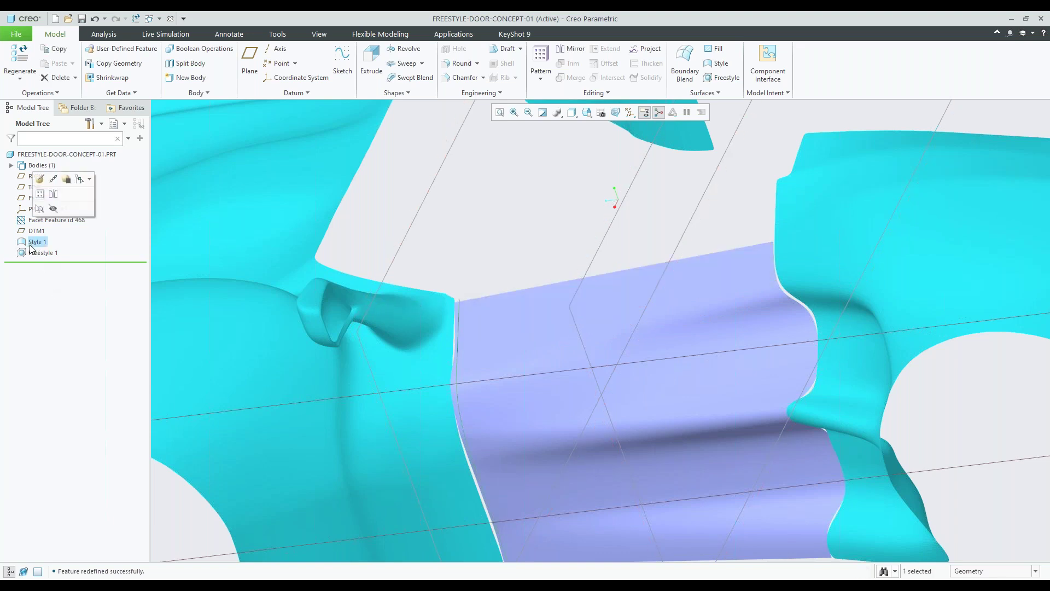
pyautogui.click(40, 194)
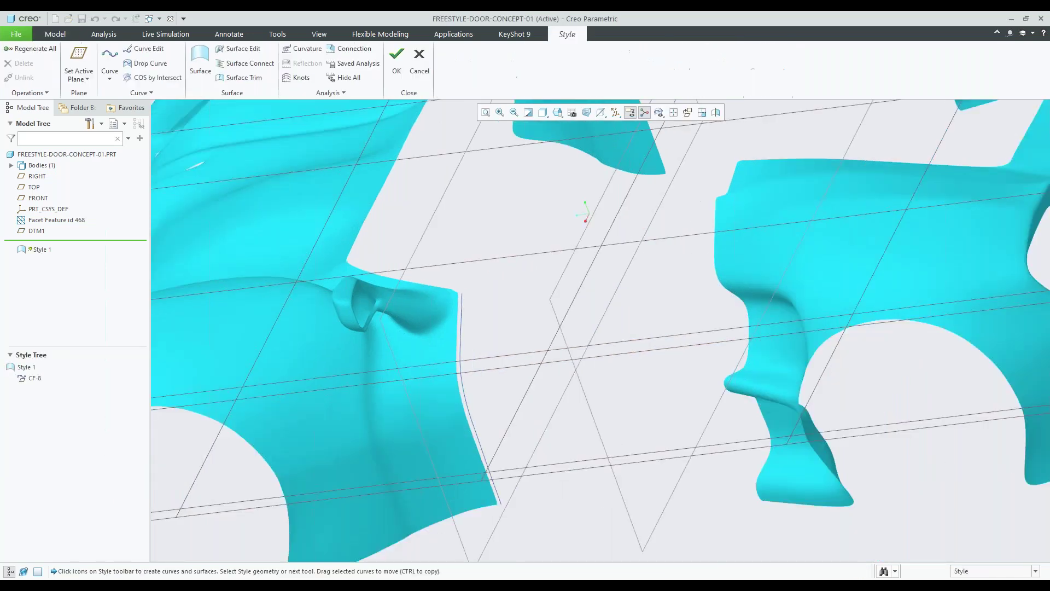
pyautogui.moveTo(576, 203); pyautogui.dragTo(558, 184, button='middle')
pyautogui.scroll(5, 558, 184)
pyautogui.scroll(-3, 520, 285)
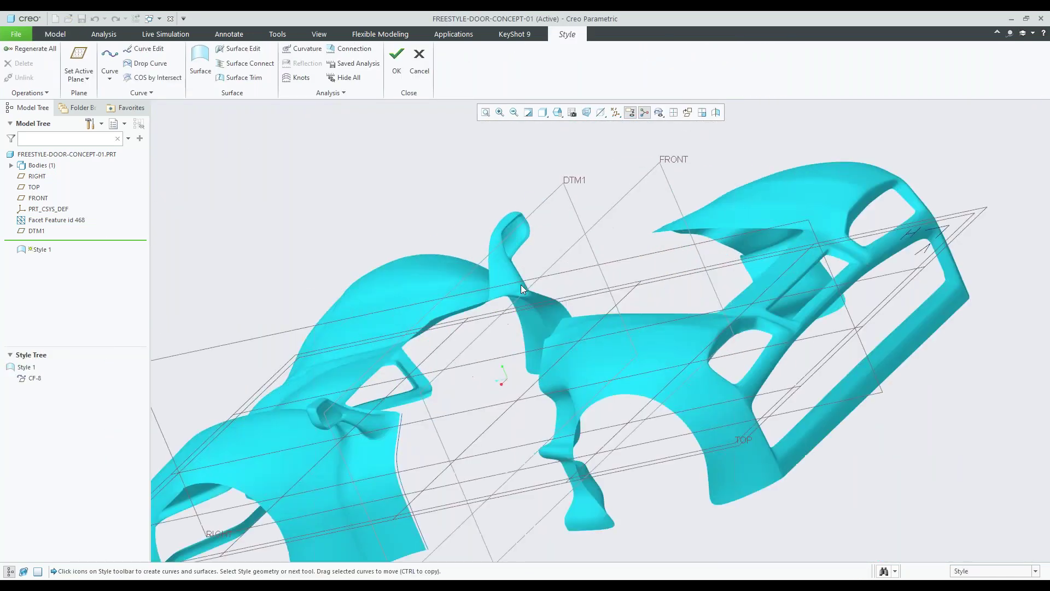
pyautogui.scroll(4, 520, 285)
pyautogui.scroll(-7, 474, 337)
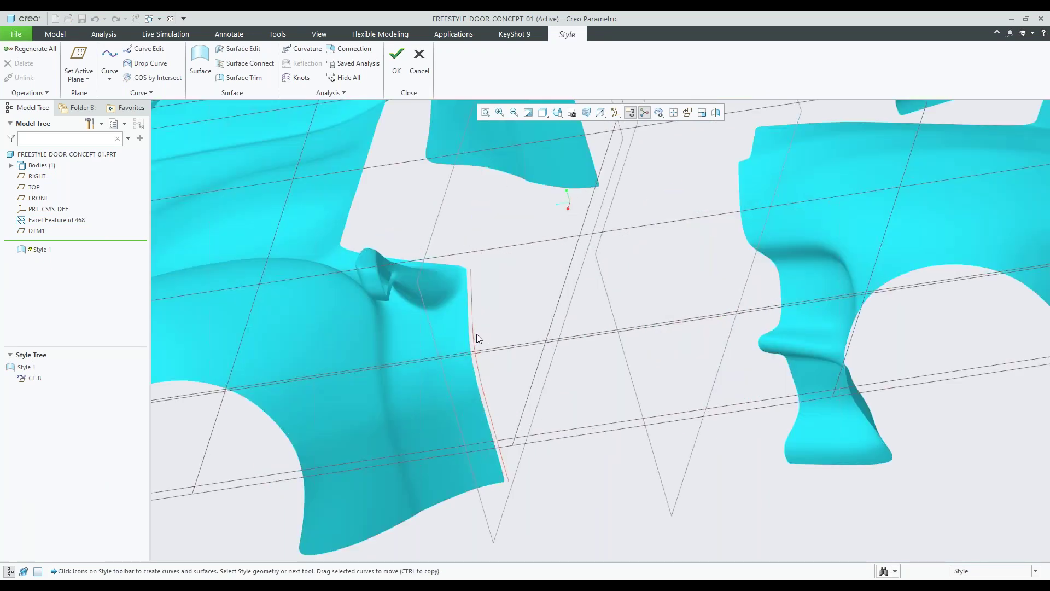
pyautogui.click(398, 77)
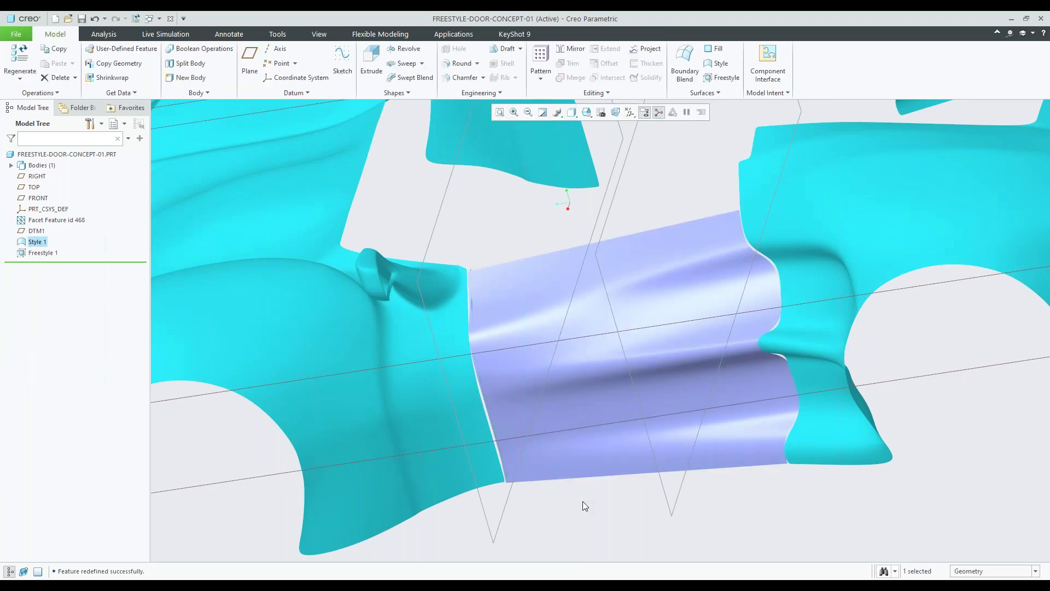
# Step: Open Freestyle 1 for editing and show the front boundary of the door surface up close
pyautogui.click(33, 253)
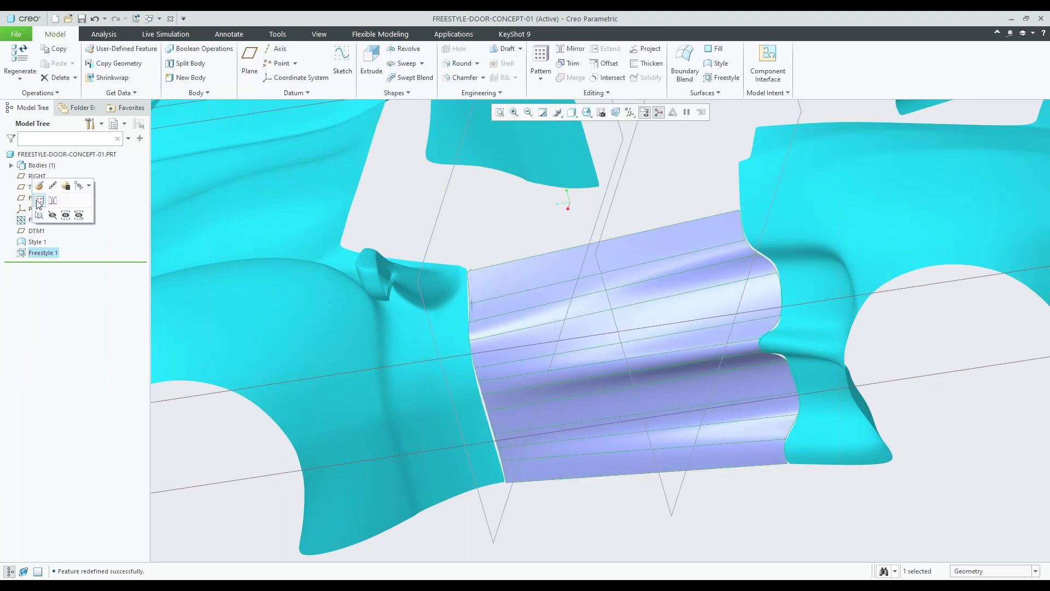
pyautogui.click(40, 188)
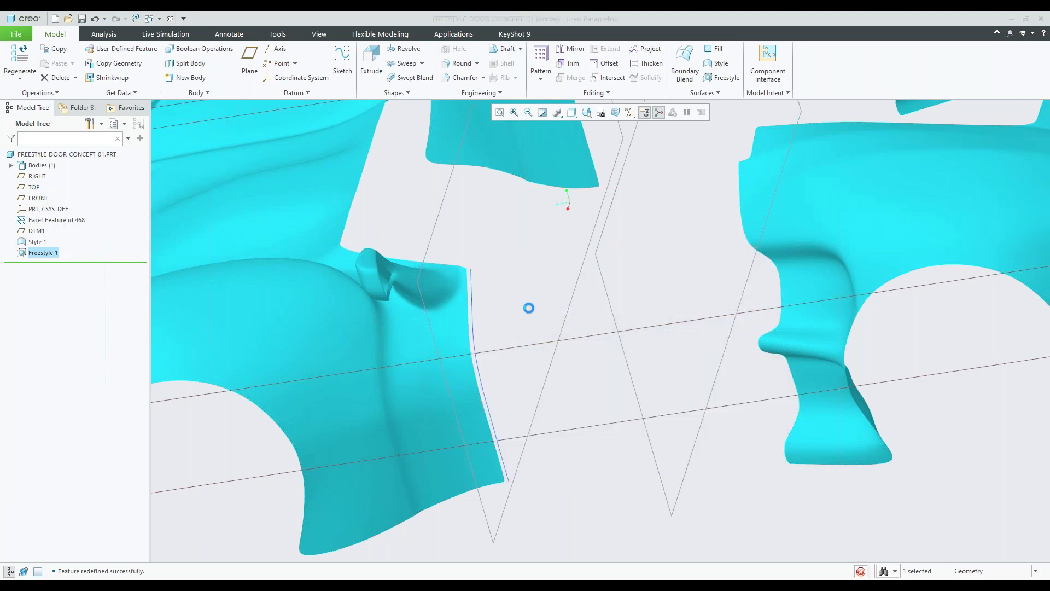
pyautogui.scroll(-1, 478, 307)
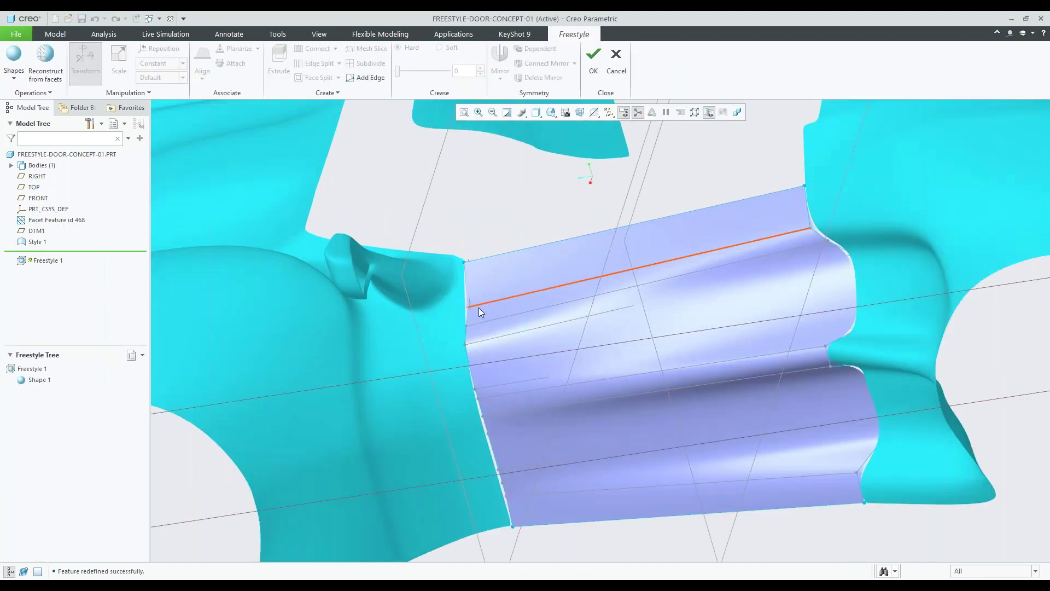
pyautogui.scroll(-1, 478, 308)
pyautogui.scroll(1, 462, 286)
pyautogui.moveTo(488, 286); pyautogui.dragTo(494, 265, button='middle')
# Step: Select all control mesh edges along the front boundary of the door surface, from its upper to its lower corner
pyautogui.click(494, 264)
pyautogui.scroll(-2, 494, 264)
pyautogui.moveTo(492, 308); pyautogui.dragTo(506, 326)
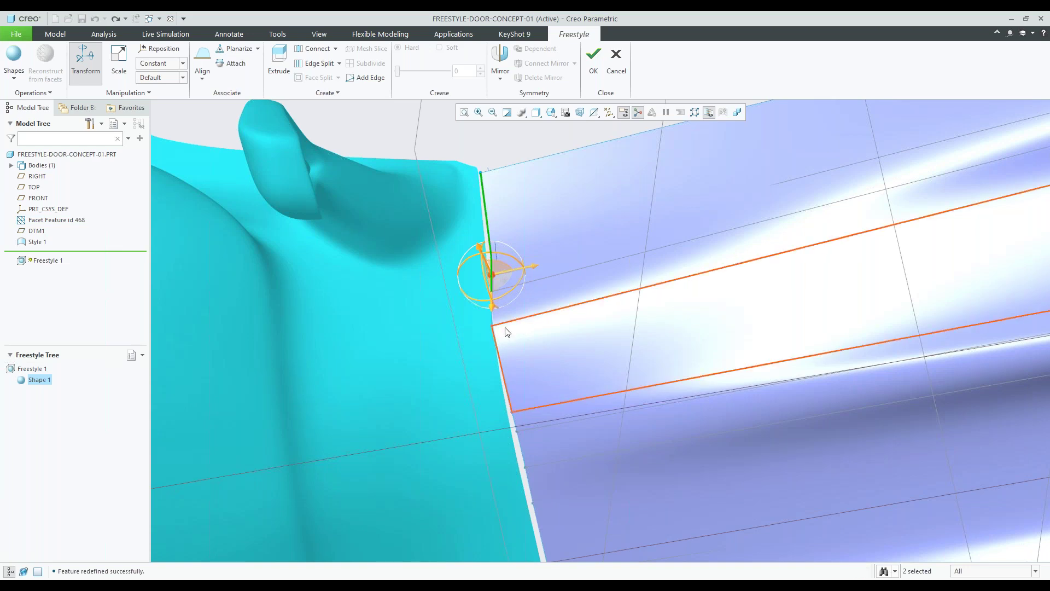
pyautogui.scroll(-2, 487, 304)
pyautogui.keyDown('ctrl'); pyautogui.click(498, 373); pyautogui.keyUp('ctrl')
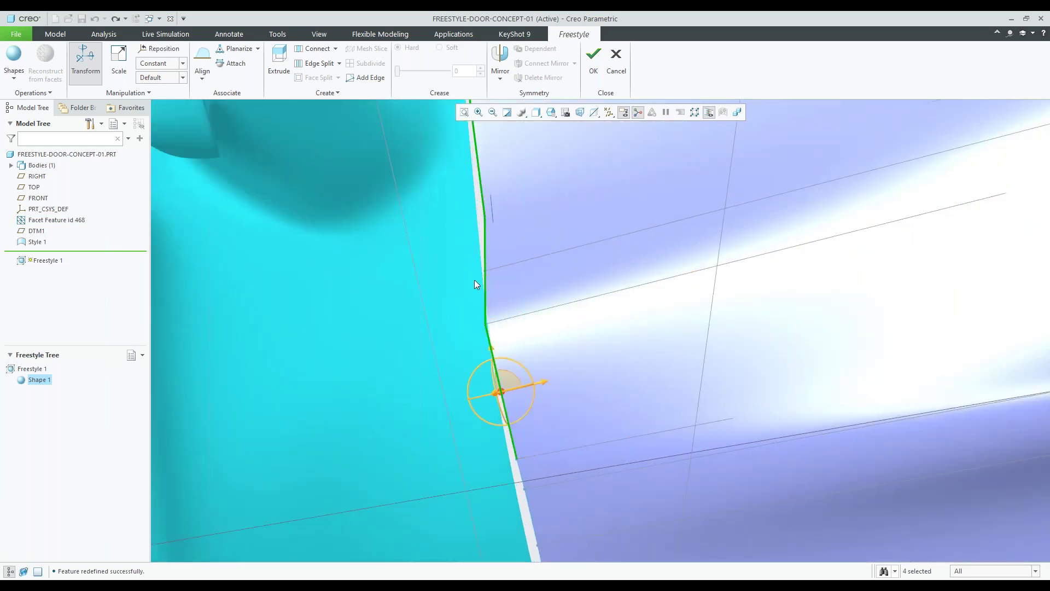
pyautogui.scroll(4, 477, 283)
pyautogui.scroll(-2, 498, 371)
pyautogui.keyDown('ctrl'); pyautogui.click(492, 372); pyautogui.keyUp('ctrl')
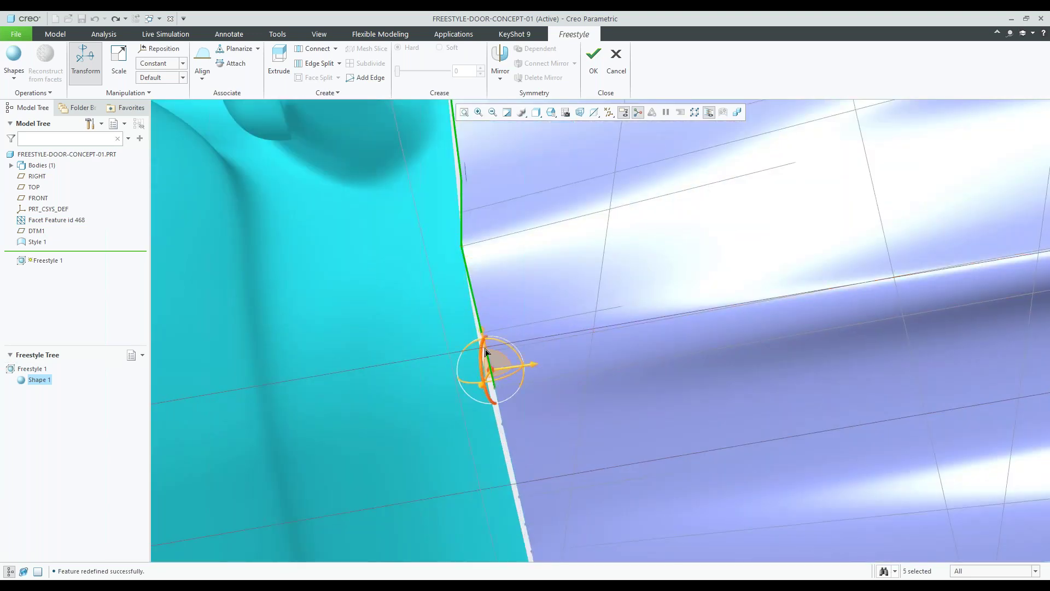
pyautogui.scroll(-3, 485, 348)
pyautogui.keyDown('ctrl'); pyautogui.click(483, 323); pyautogui.keyUp('ctrl')
pyautogui.keyDown('ctrl'); pyautogui.click(483, 323); pyautogui.keyUp('ctrl')
pyautogui.scroll(4, 479, 294)
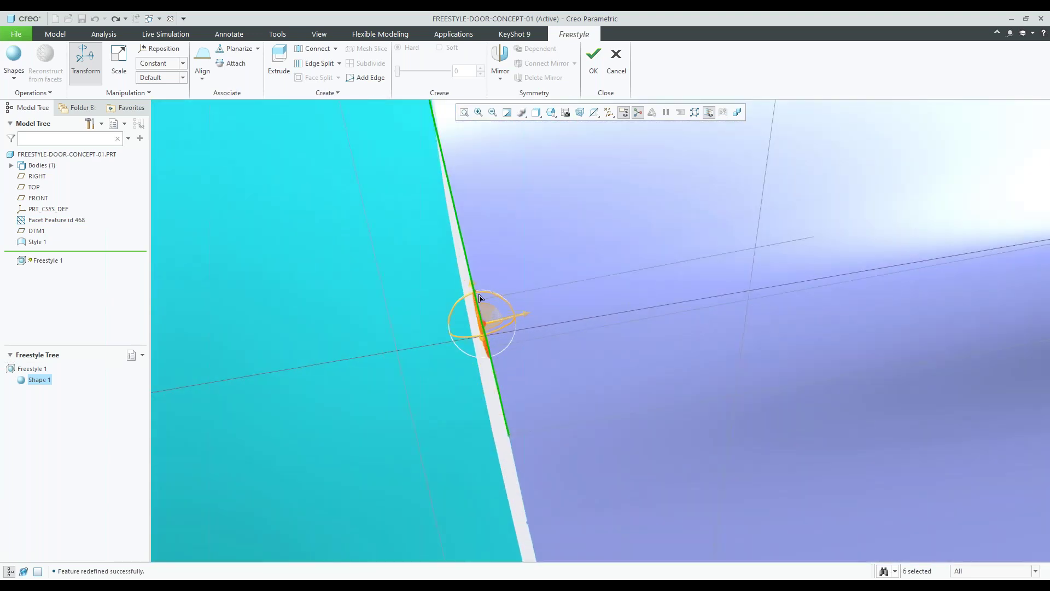
pyautogui.keyDown('ctrl'); pyautogui.click(500, 392); pyautogui.keyUp('ctrl')
pyautogui.keyDown('ctrl'); pyautogui.click(511, 454); pyautogui.keyUp('ctrl')
pyautogui.scroll(4, 487, 289)
pyautogui.scroll(-4, 502, 409)
pyautogui.keyDown('ctrl'); pyautogui.click(508, 304); pyautogui.keyUp('ctrl')
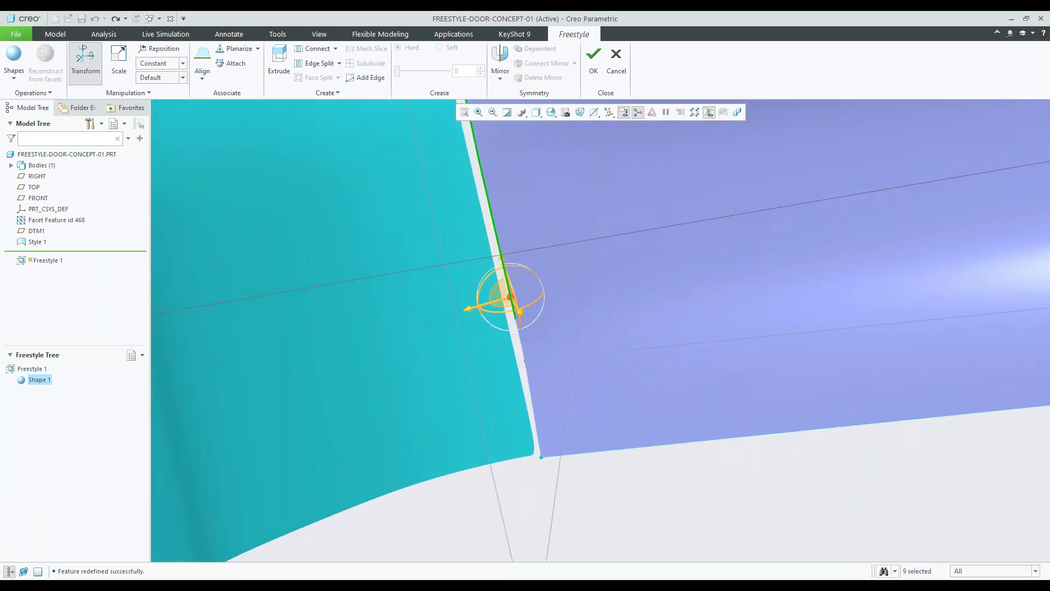
pyautogui.scroll(-2, 504, 354)
pyautogui.keyDown('ctrl'); pyautogui.click(539, 336); pyautogui.keyUp('ctrl')
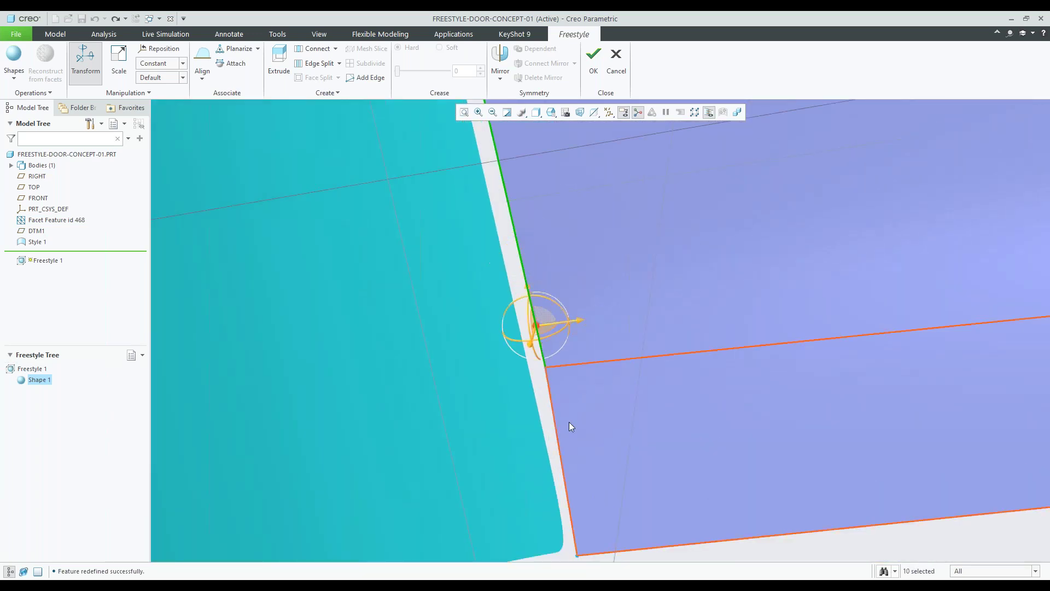
pyautogui.keyDown('ctrl'); pyautogui.click(556, 423); pyautogui.keyUp('ctrl')
pyautogui.scroll(-2, 556, 432)
pyautogui.scroll(4, 552, 451)
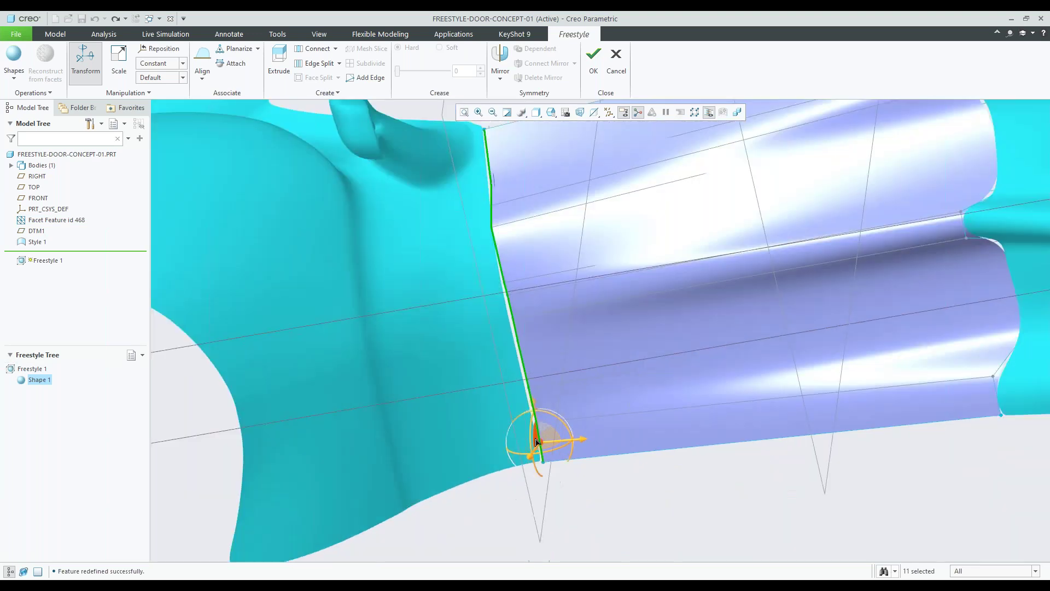
# Step: Align the selected front boundary edges to the Style curve along the door gap and accept the Freestyle feature
pyautogui.rightClick(573, 362)
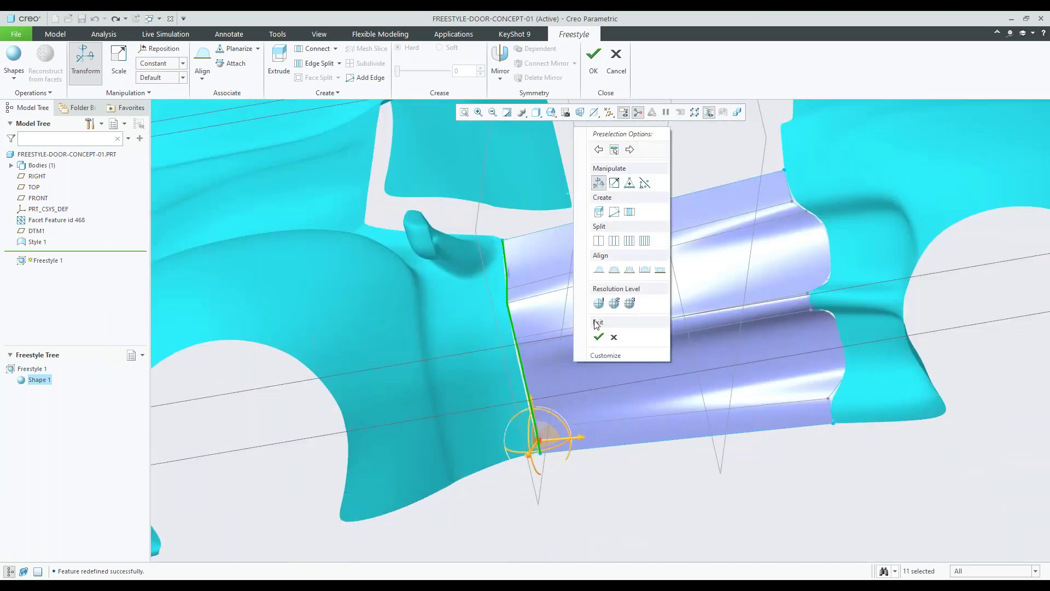
pyautogui.click(599, 270)
pyautogui.click(488, 254)
pyautogui.scroll(-3, 488, 254)
pyautogui.click(530, 288)
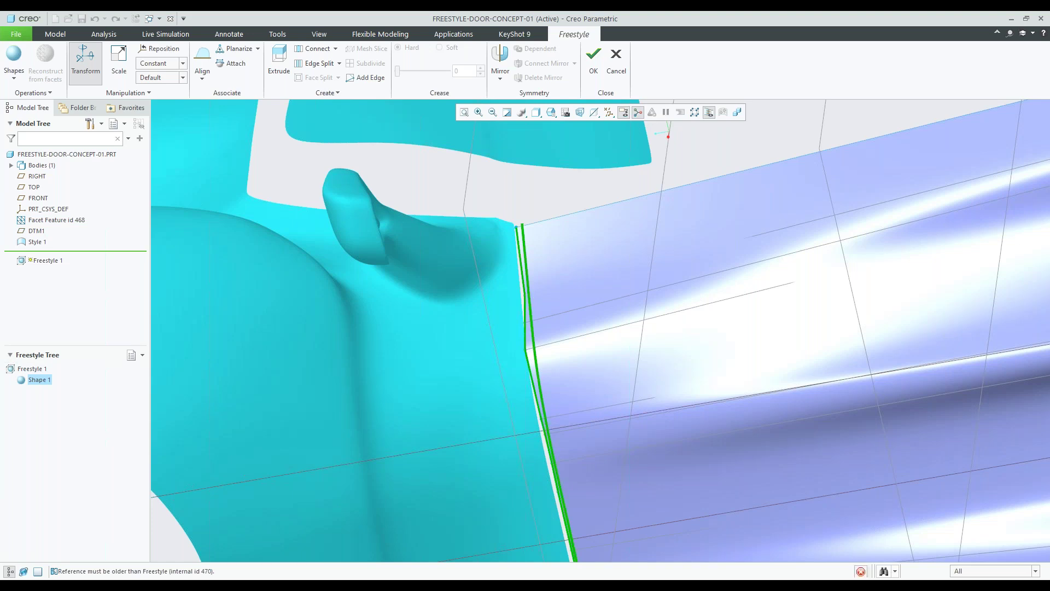
pyautogui.scroll(3, 523, 299)
pyautogui.moveTo(523, 299); pyautogui.dragTo(435, 374, button='middle')
pyautogui.click(593, 60)
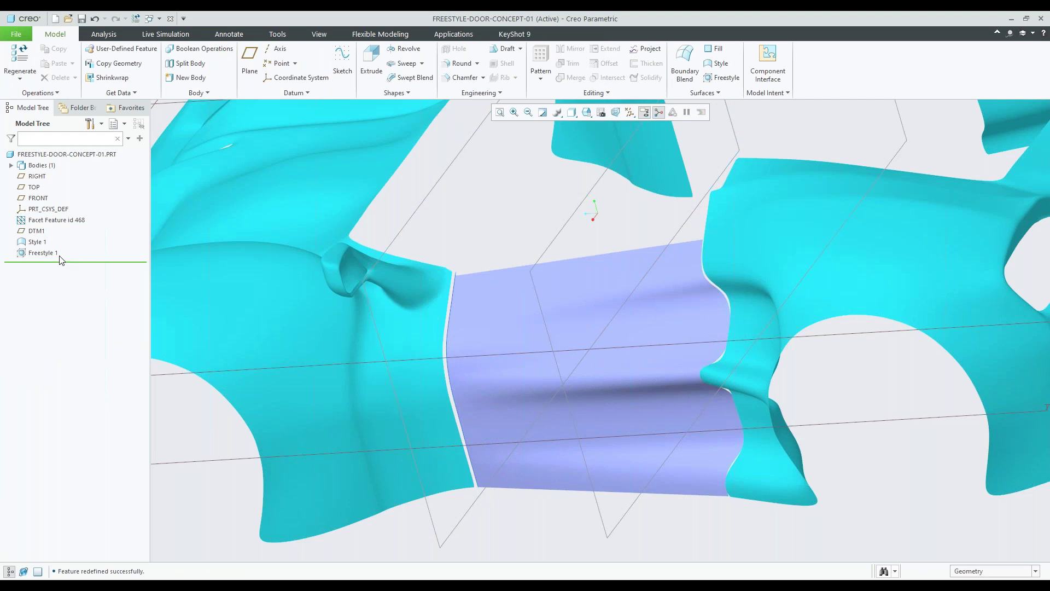
# Step: Open Style 1 for editing, reshape curve CF-8 by moving two of its interior points, and accept the changes
pyautogui.click(34, 243)
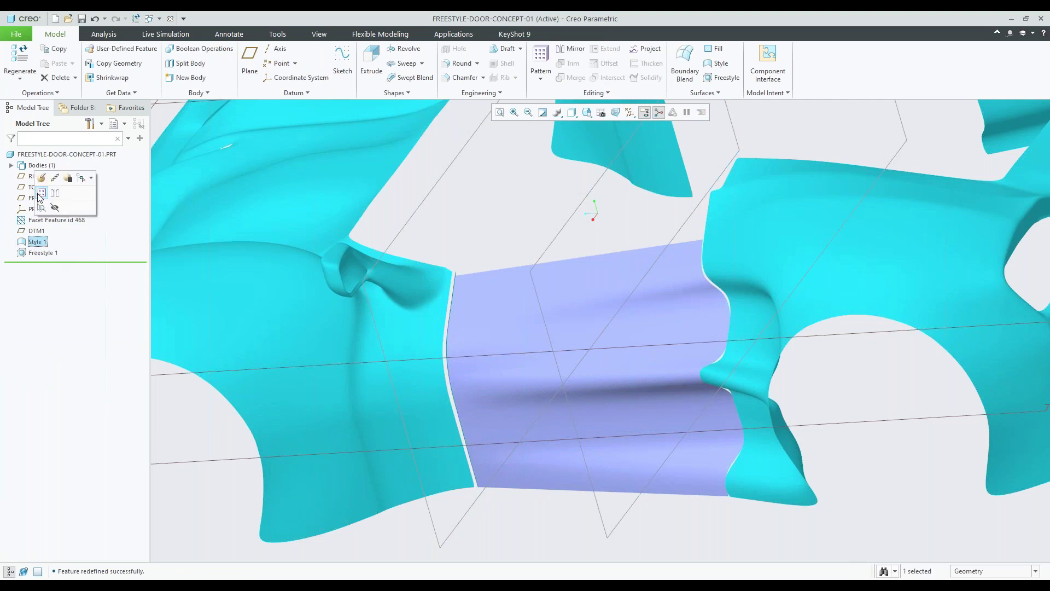
pyautogui.click(41, 180)
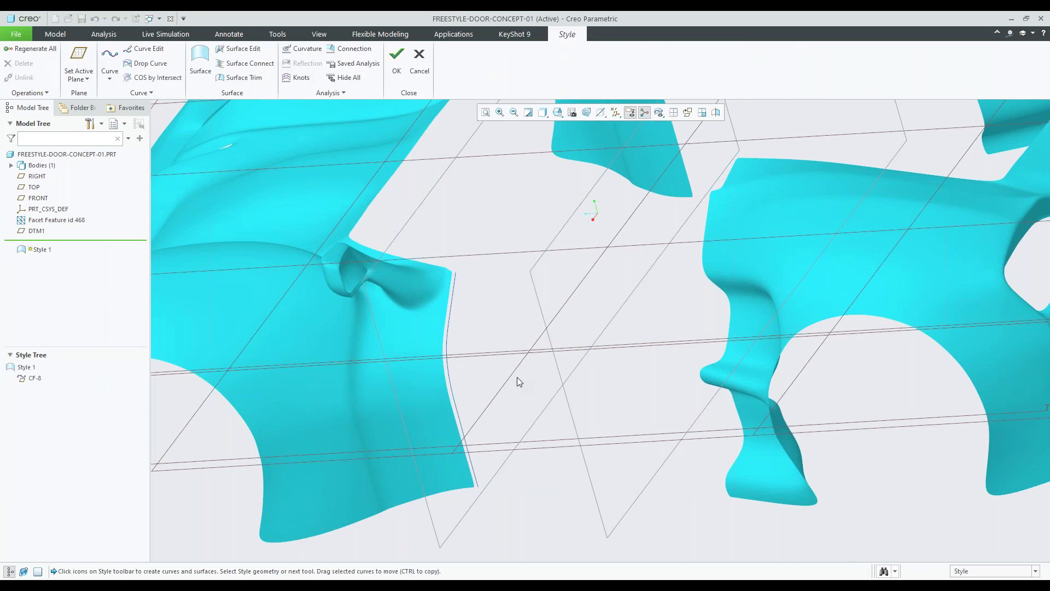
pyautogui.scroll(-4, 516, 377)
pyautogui.scroll(5, 461, 339)
pyautogui.click(461, 339)
pyautogui.doubleClick(461, 339)
pyautogui.scroll(-3, 468, 350)
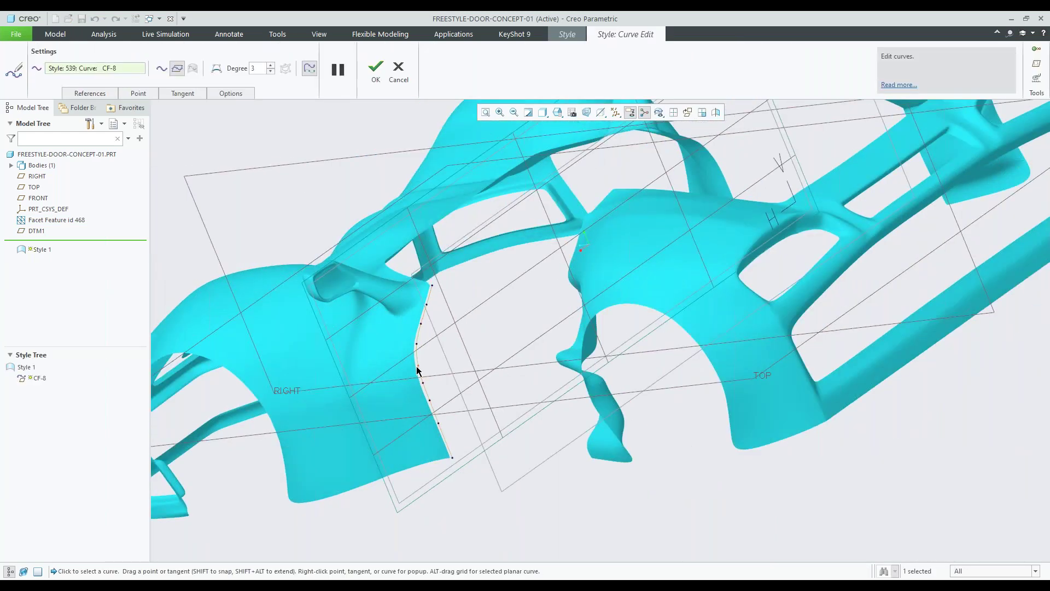
pyautogui.click(416, 367)
pyautogui.moveTo(420, 324); pyautogui.dragTo(410, 319)
pyautogui.moveTo(422, 381); pyautogui.dragTo(436, 429)
pyautogui.click(375, 69)
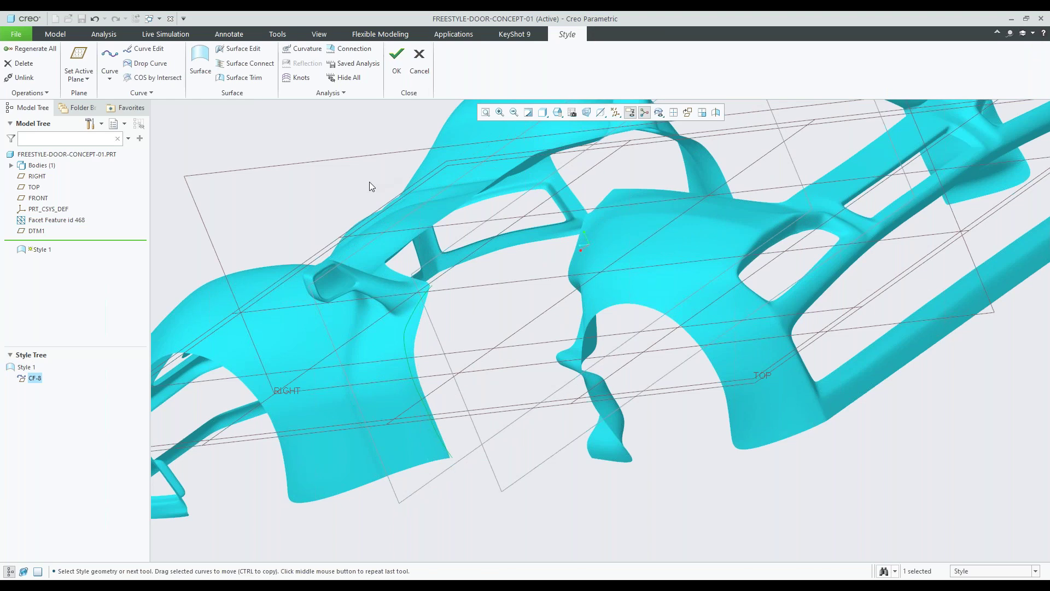
pyautogui.rightClick(370, 186)
pyautogui.click(395, 305)
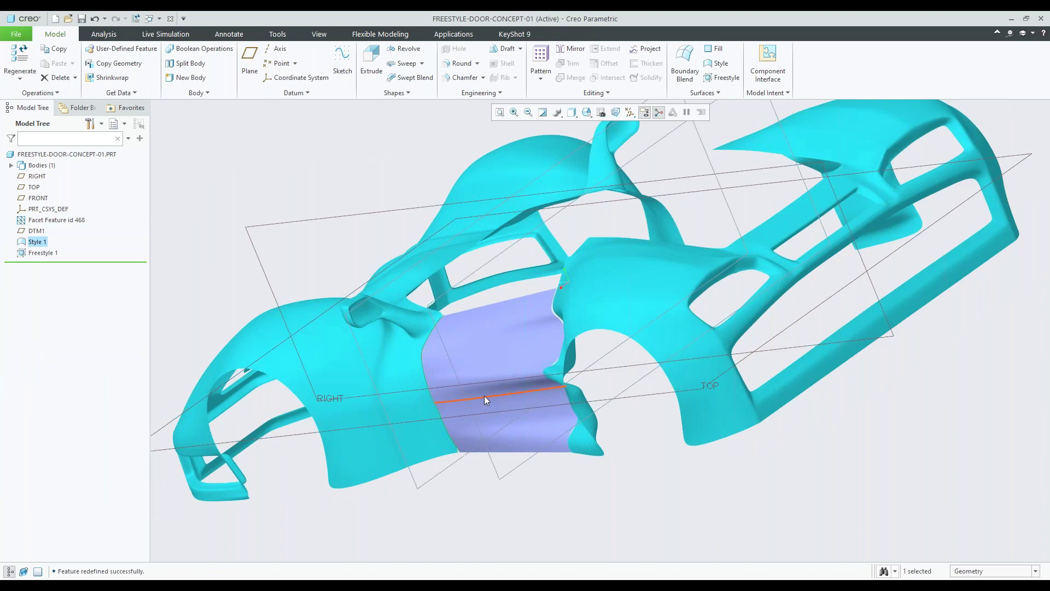
# Step: Examine the door surface's fit to the reshaped front curve from several sides of the car body
pyautogui.moveTo(484, 395); pyautogui.dragTo(565, 392, button='middle')
pyautogui.scroll(-3, 667, 348)
pyautogui.moveTo(667, 349); pyautogui.dragTo(719, 308, button='middle')
pyautogui.moveTo(753, 261); pyautogui.dragTo(705, 254, button='middle')
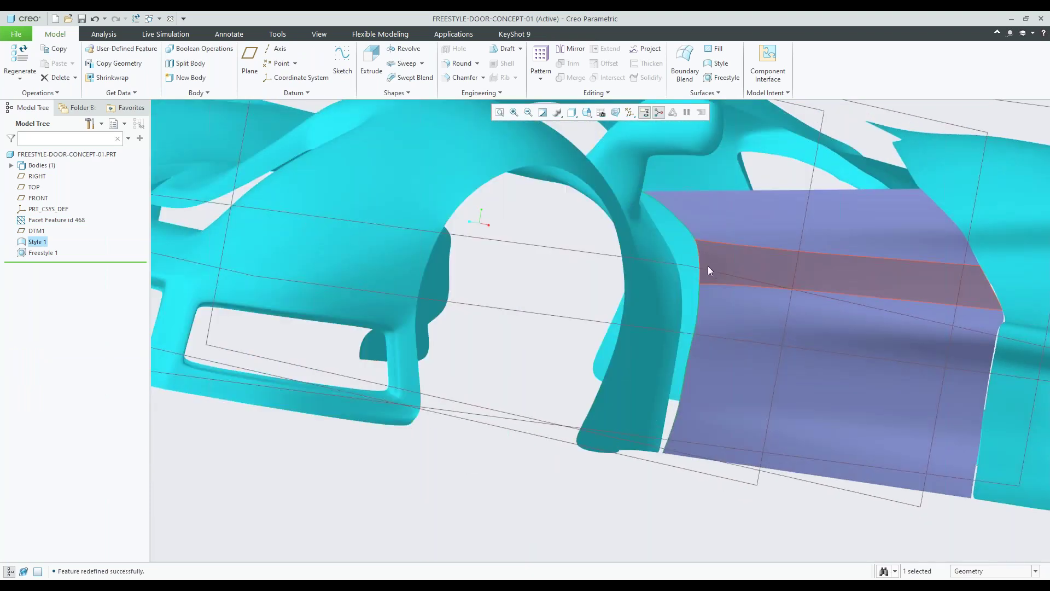
pyautogui.scroll(4, 652, 406)
pyautogui.moveTo(652, 406); pyautogui.dragTo(609, 401, button='middle')
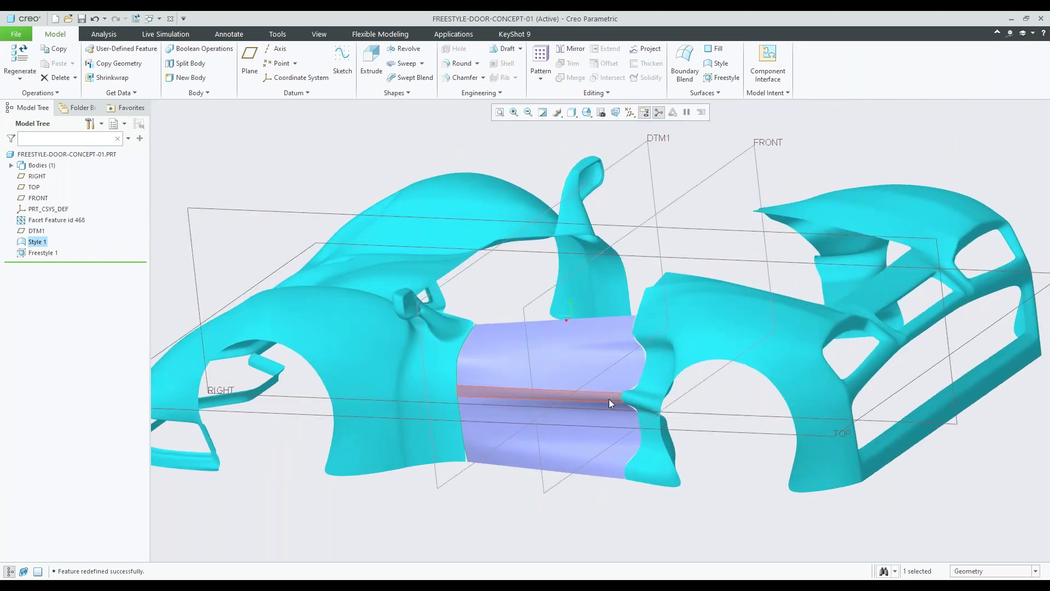
# Step: Switch to the FREESTYLE-DOOR-CONCEPT-02.PRT window and examine the door surface's rear boundary against the body
pyautogui.click(158, 18)
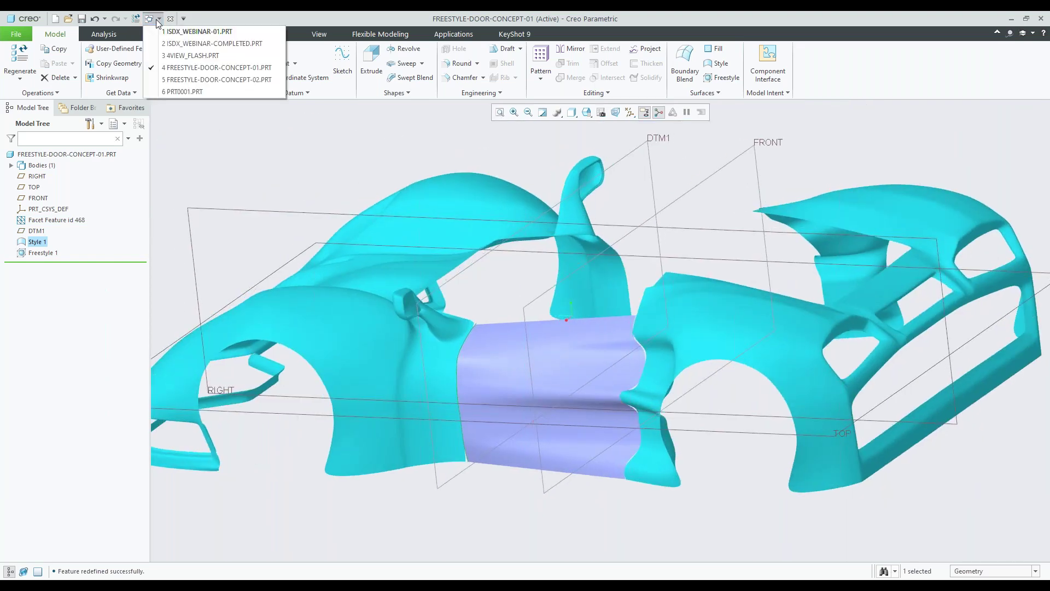
pyautogui.click(208, 80)
pyautogui.scroll(-8, 641, 355)
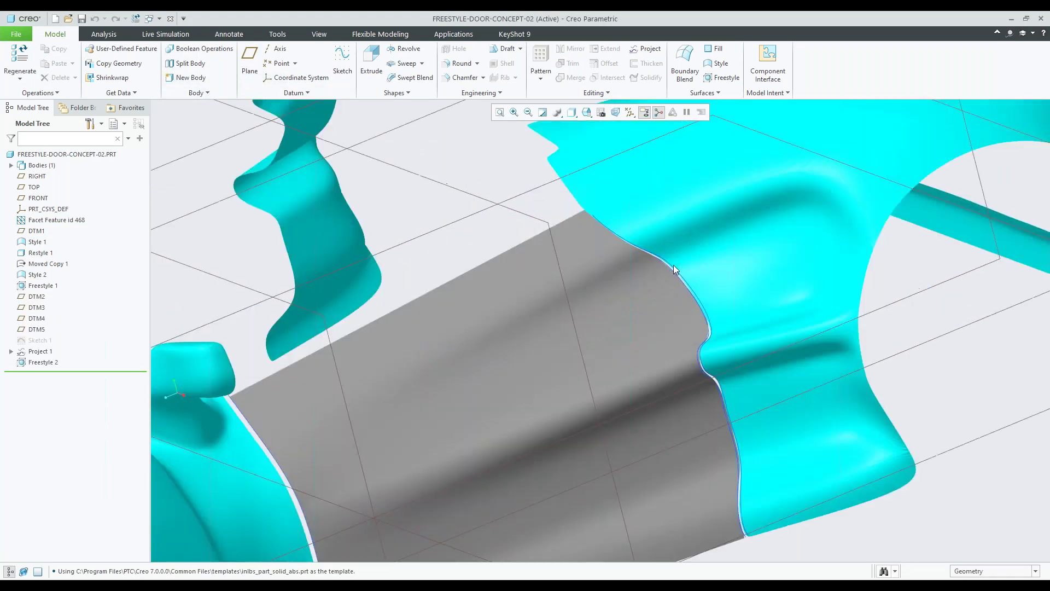
pyautogui.moveTo(674, 268); pyautogui.dragTo(565, 325, button='middle')
pyautogui.scroll(5, 596, 353)
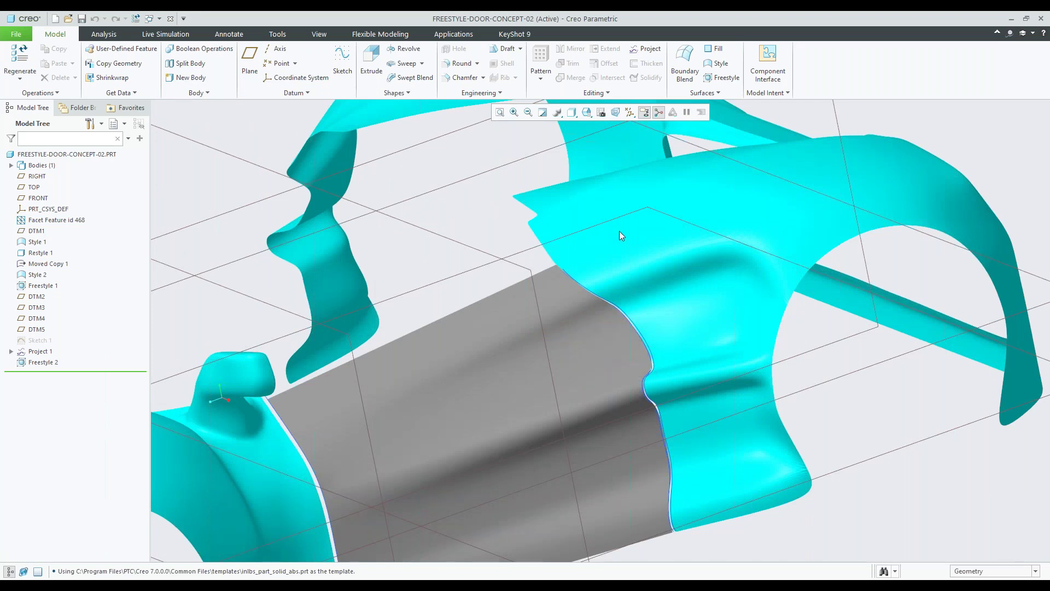
pyautogui.click(140, 94)
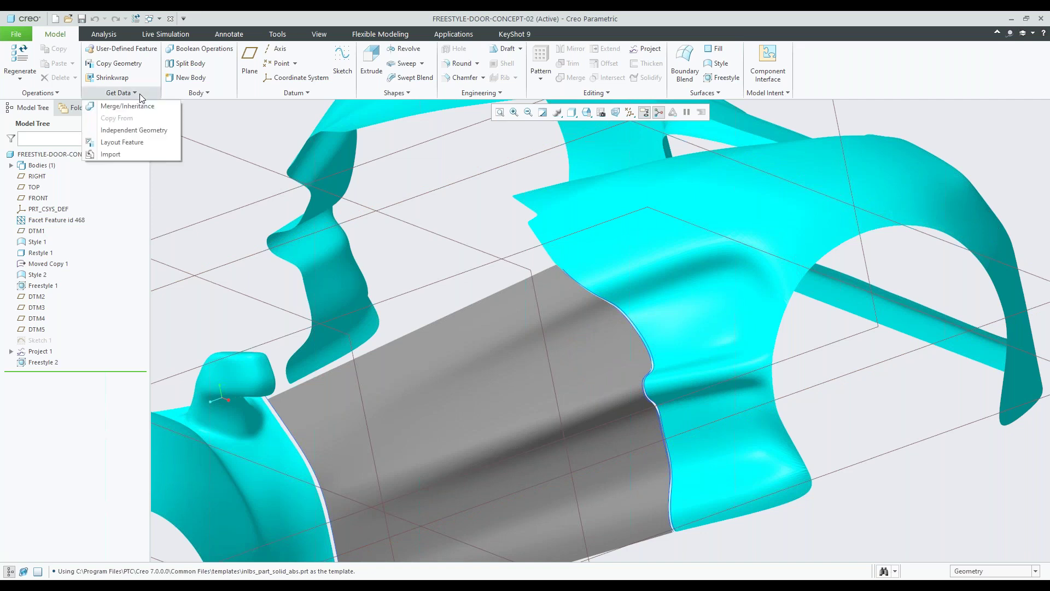
pyautogui.click(415, 195)
pyautogui.scroll(-5, 529, 291)
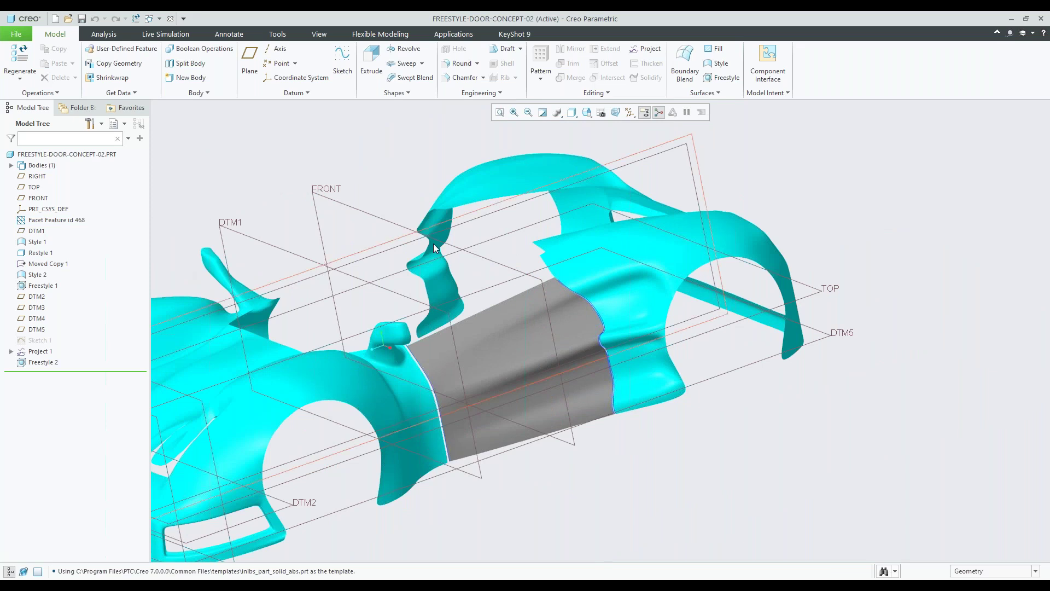
pyautogui.click(704, 94)
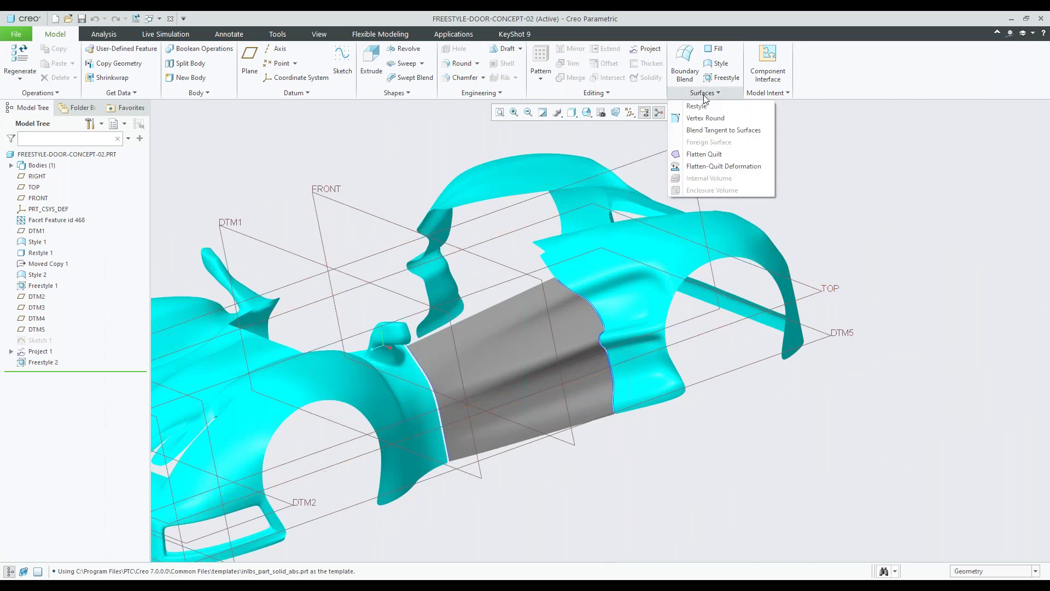
pyautogui.click(796, 135)
# Step: Highlight the Moved Copy 1 curve and examine its course along the rear boundary of the door surface
pyautogui.scroll(8, 597, 386)
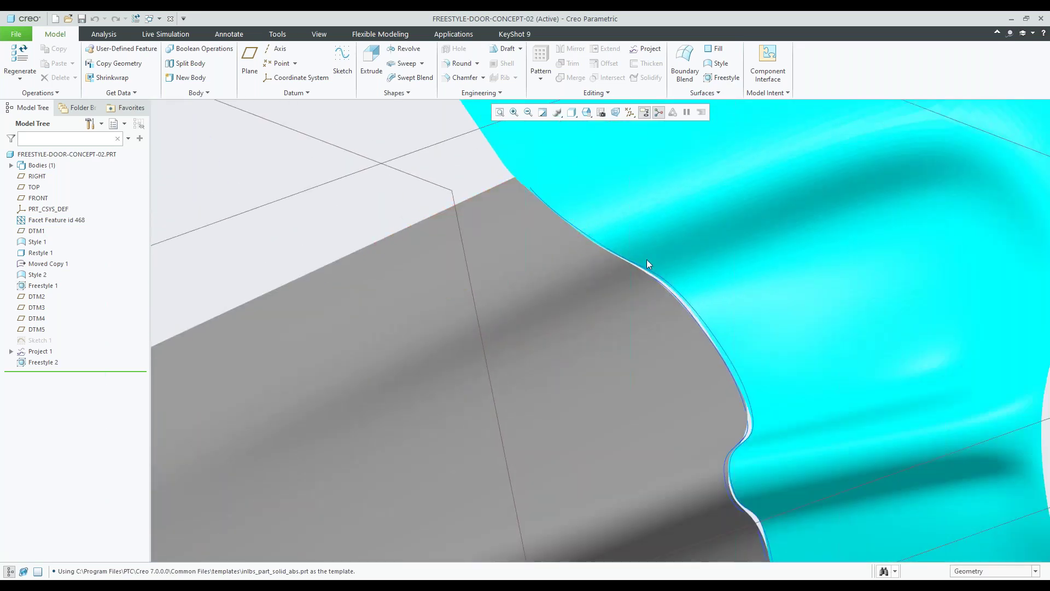
pyautogui.scroll(-3, 681, 294)
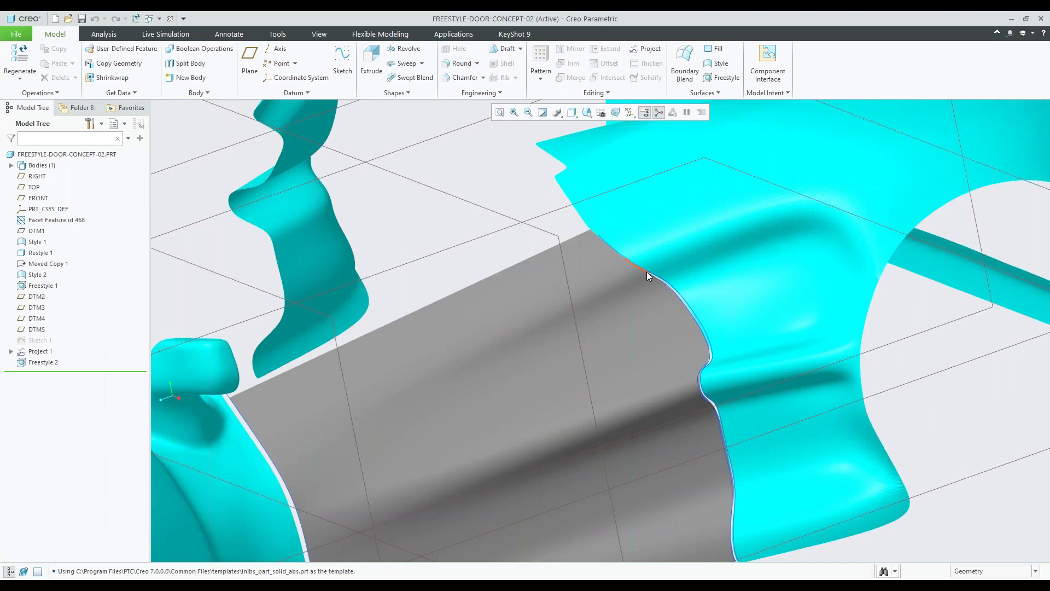
pyautogui.scroll(-5, 648, 274)
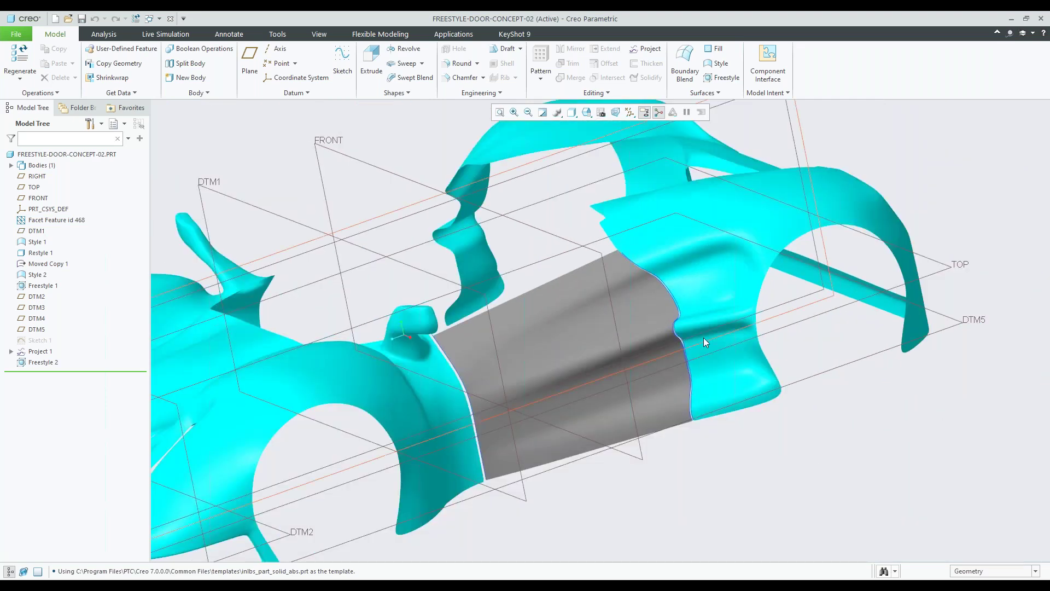
pyautogui.scroll(5, 694, 323)
pyautogui.scroll(-4, 691, 312)
pyautogui.click(49, 263)
pyautogui.scroll(6, 605, 258)
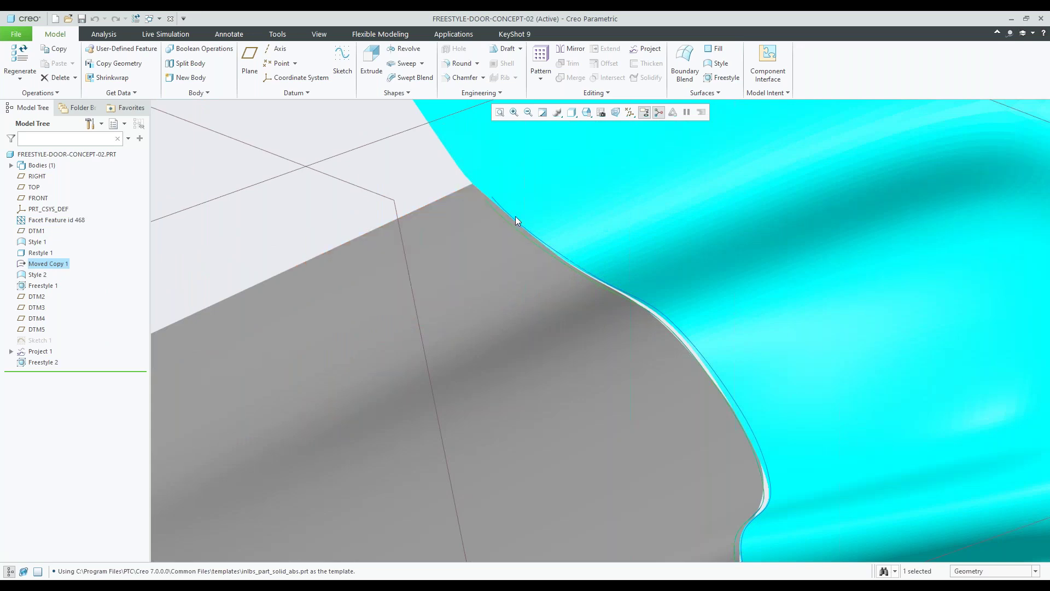
pyautogui.scroll(2, 514, 234)
pyautogui.scroll(-5, 517, 237)
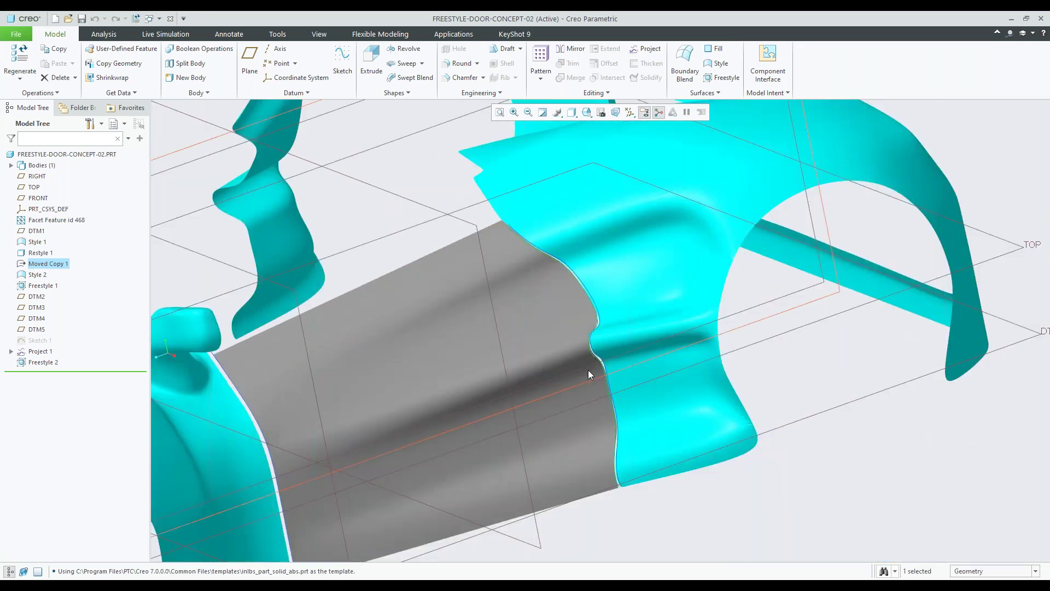
pyautogui.scroll(5, 465, 239)
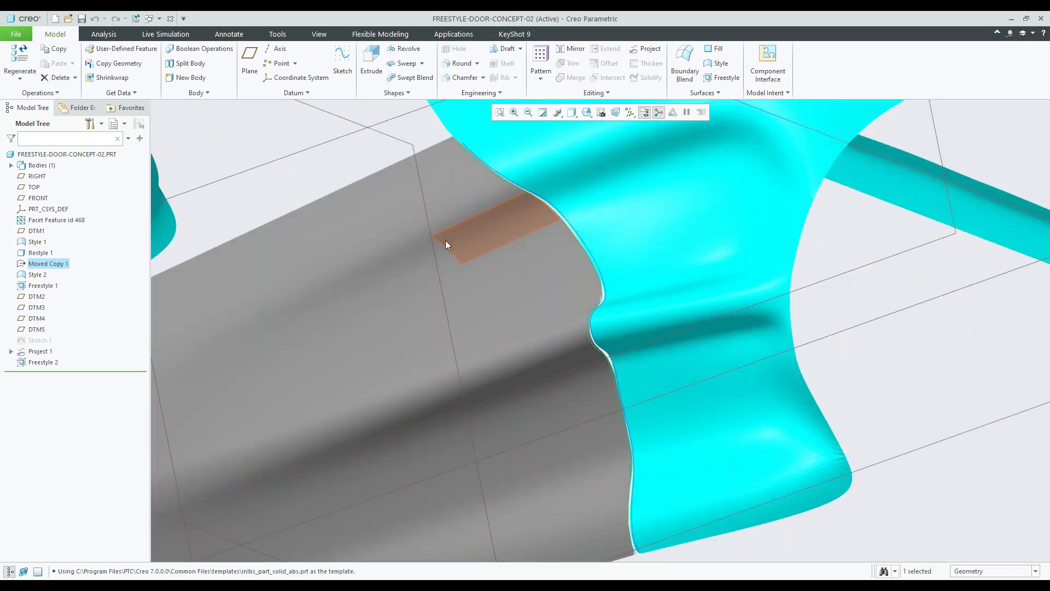
pyautogui.scroll(-2, 490, 277)
pyautogui.scroll(-5, 572, 320)
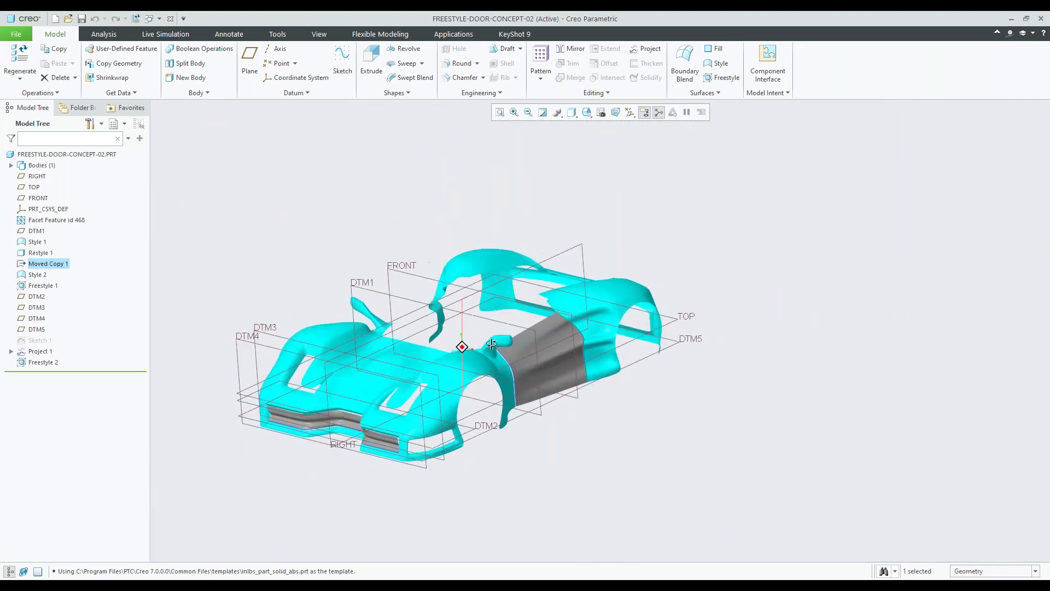
# Step: Unhide the hidden sketch Sketch 1 that runs along the front grille opening
pyautogui.scroll(5, 465, 392)
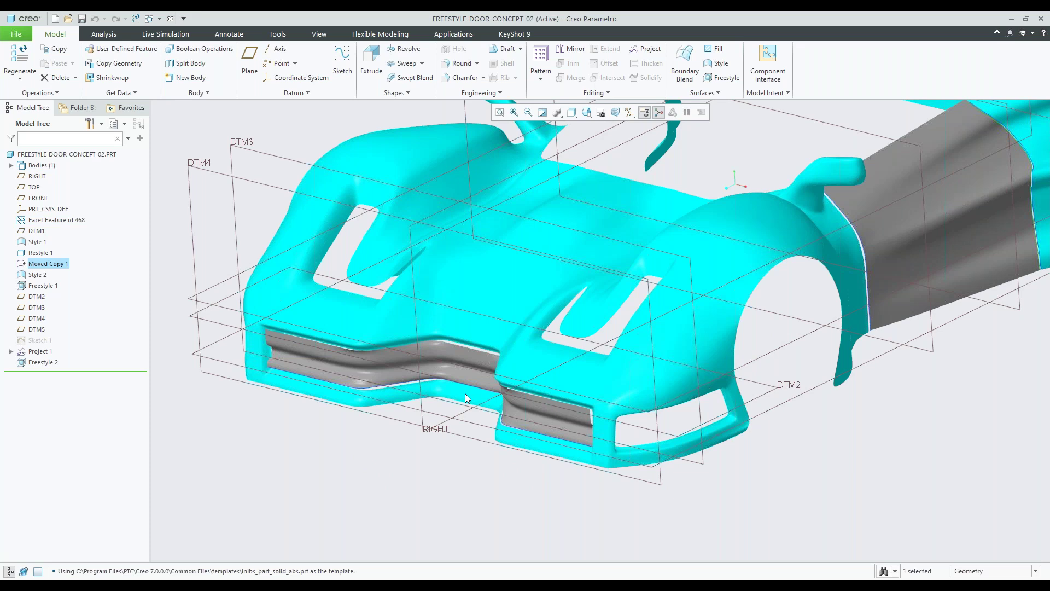
pyautogui.scroll(2, 445, 345)
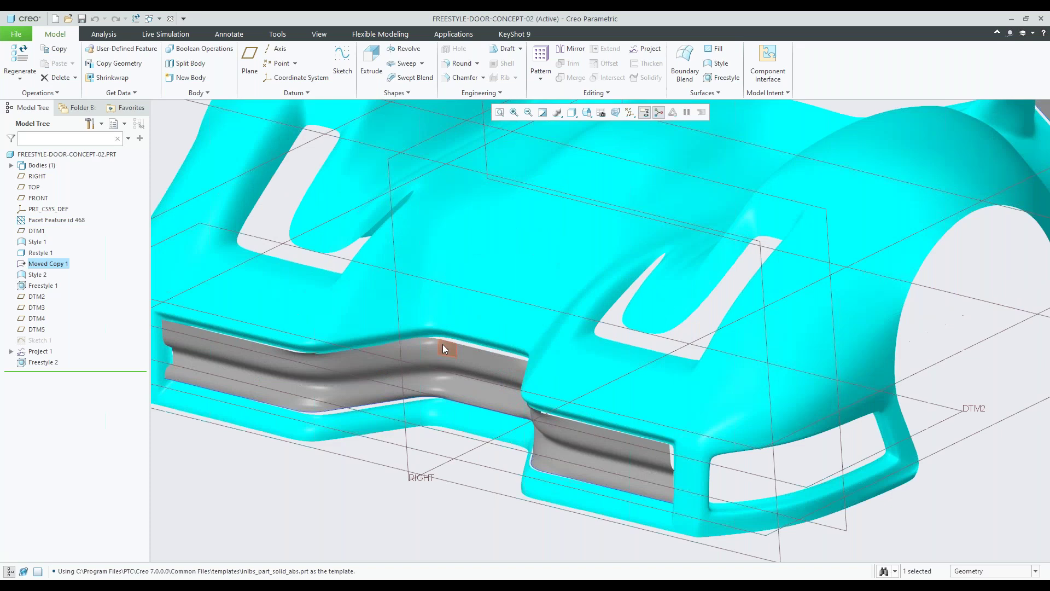
pyautogui.scroll(3, 442, 343)
pyautogui.click(38, 342)
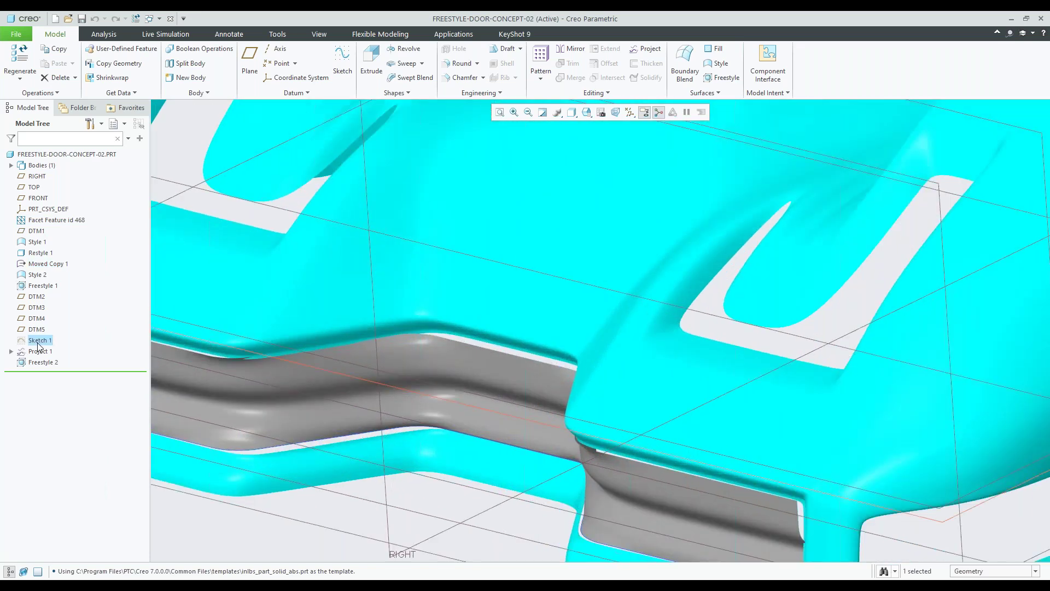
pyautogui.click(58, 307)
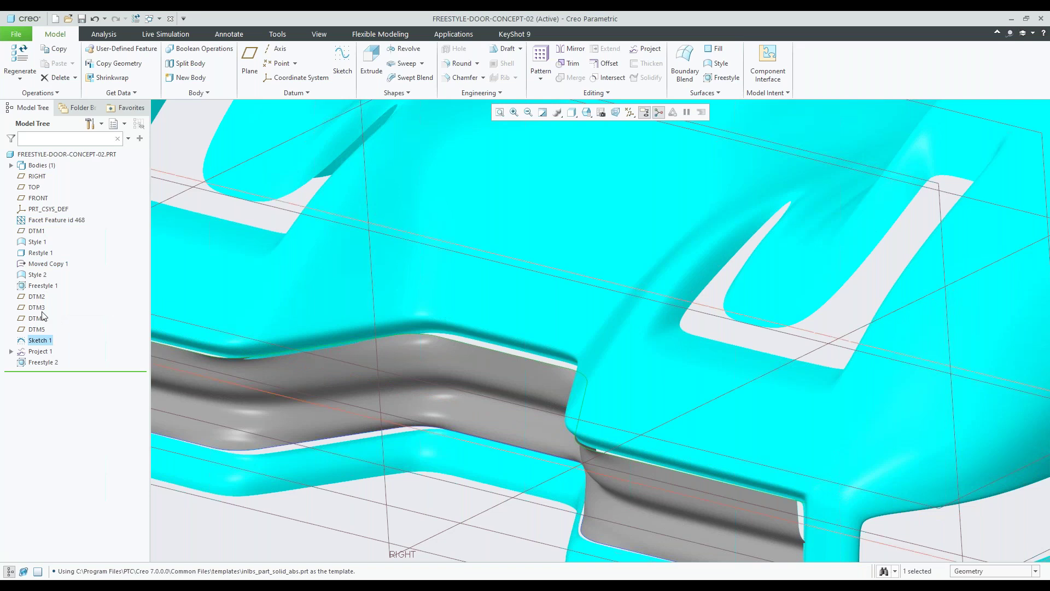
# Step: Open Sketch 1 for redefinition and examine its profile along the upper edge of the grille opening
pyautogui.scroll(3, 403, 347)
pyautogui.doubleClick(35, 340)
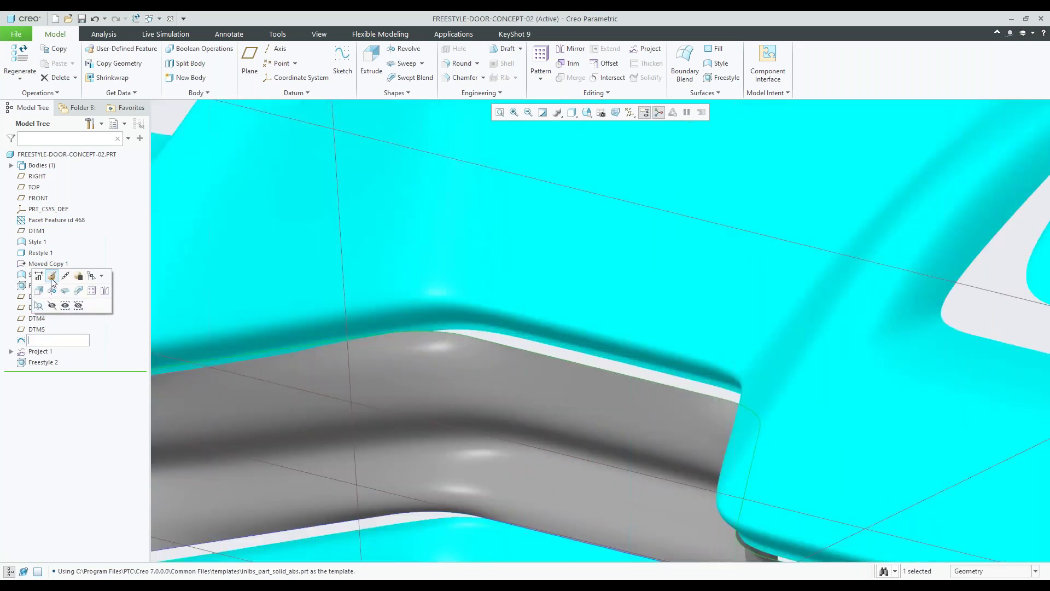
pyautogui.click(52, 275)
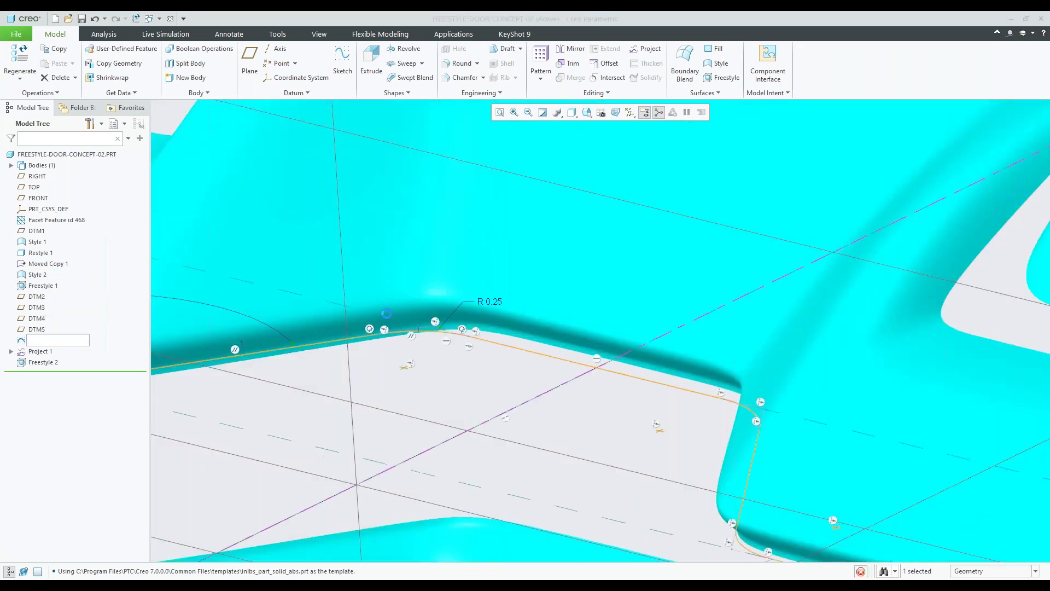
pyautogui.scroll(-10, 507, 384)
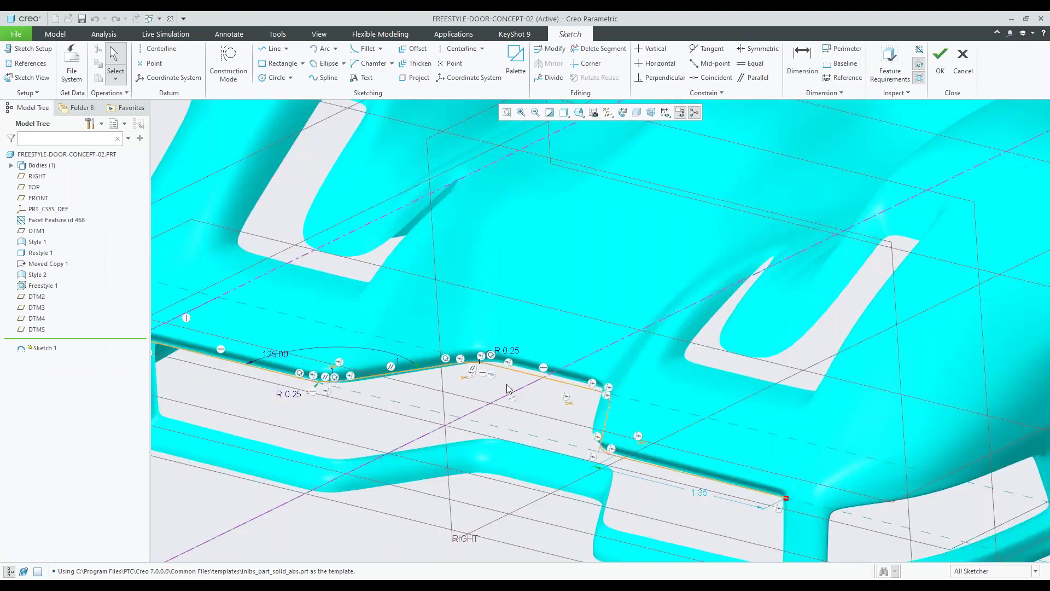
pyautogui.moveTo(494, 364); pyautogui.dragTo(480, 389, button='middle')
pyautogui.scroll(-4, 481, 389)
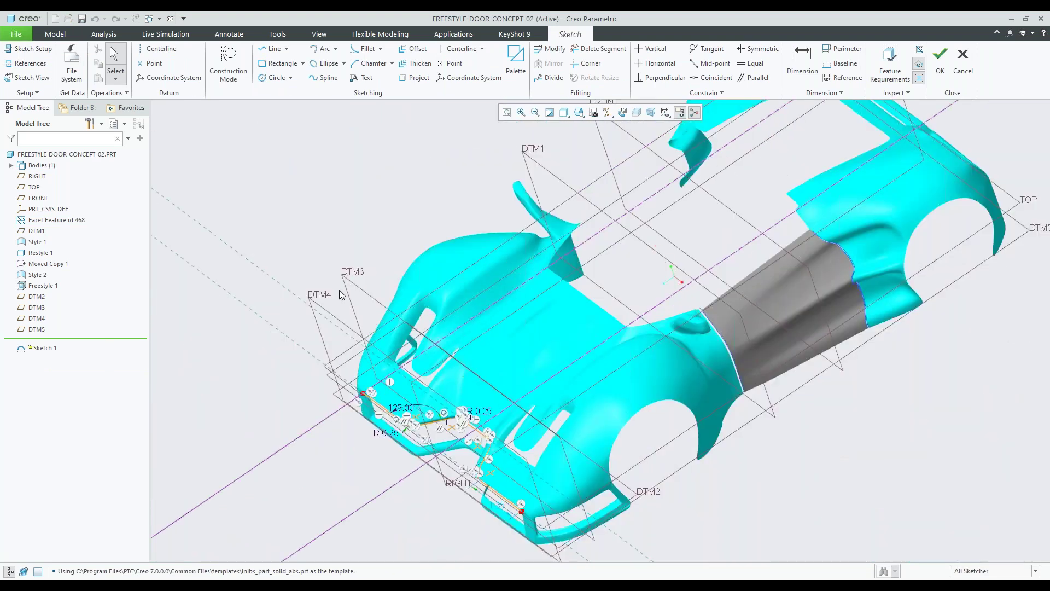
# Step: Examine the sketched grille outline against the car front from several angles and close the sketch
pyautogui.moveTo(356, 281); pyautogui.dragTo(432, 243, button='middle')
pyautogui.scroll(-2, 436, 434)
pyautogui.moveTo(435, 434); pyautogui.dragTo(485, 479, button='middle')
pyautogui.scroll(3, 485, 479)
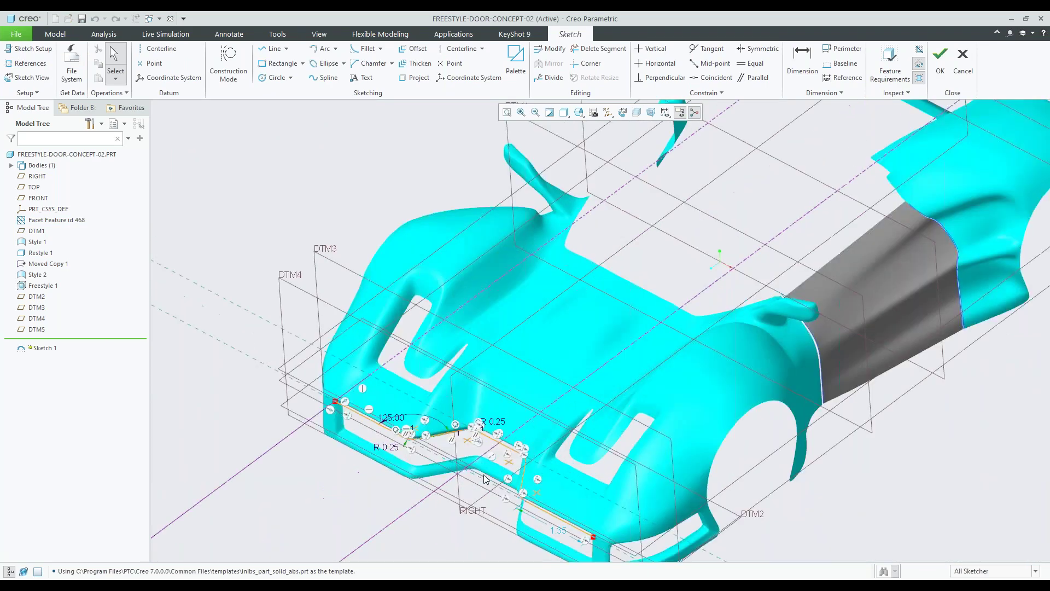
pyautogui.scroll(2, 484, 479)
pyautogui.scroll(-5, 424, 340)
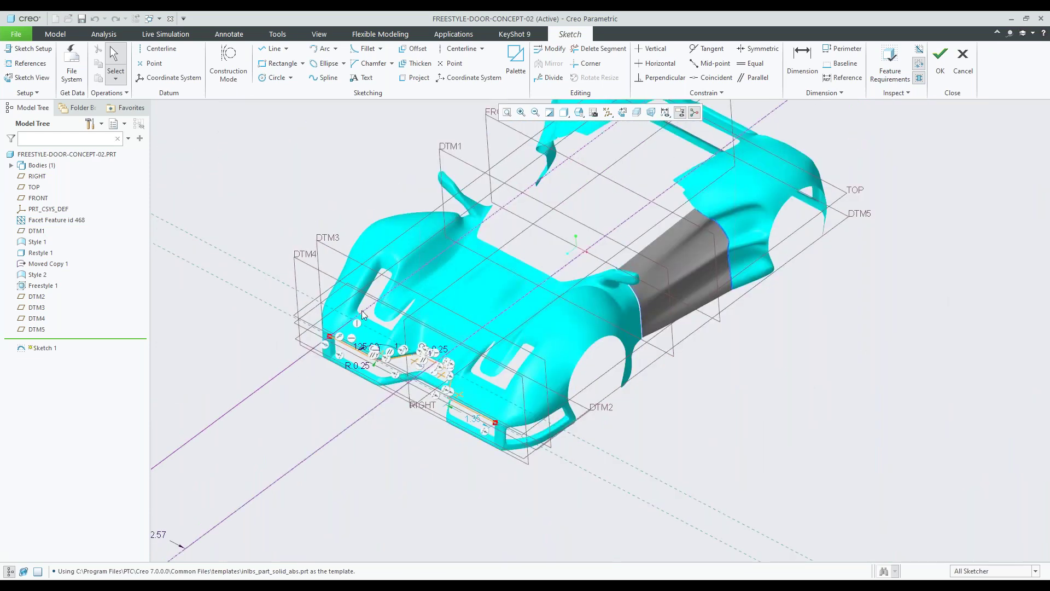
pyautogui.scroll(5, 406, 330)
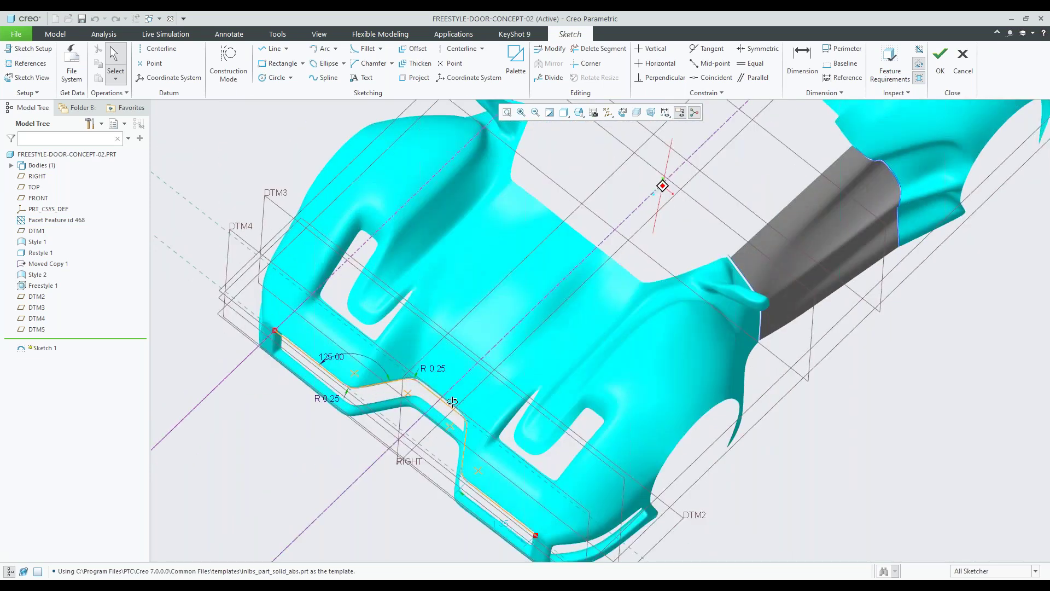
pyautogui.scroll(-2, 490, 363)
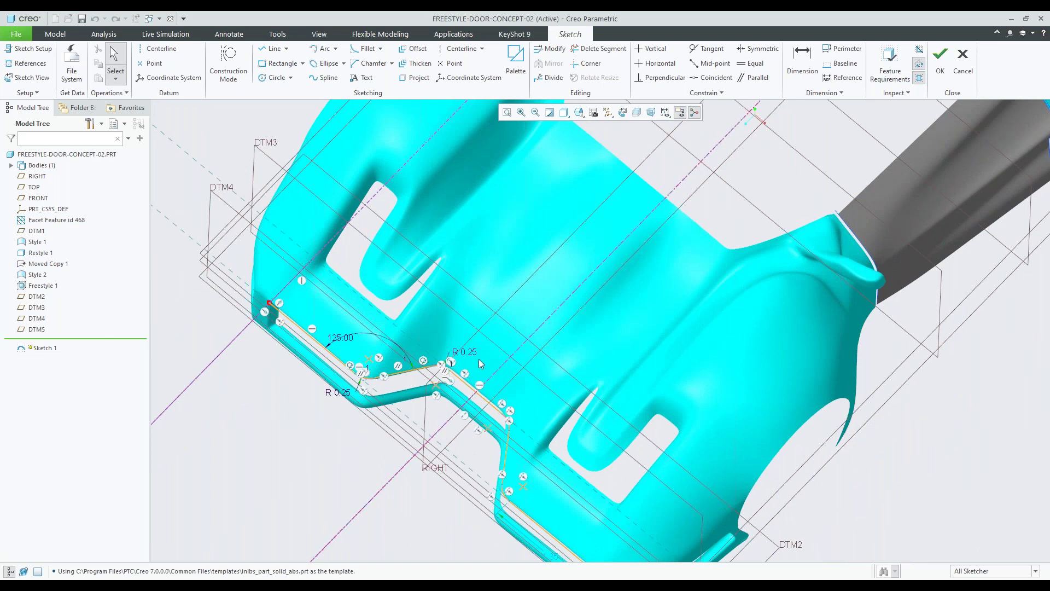
pyautogui.click(941, 60)
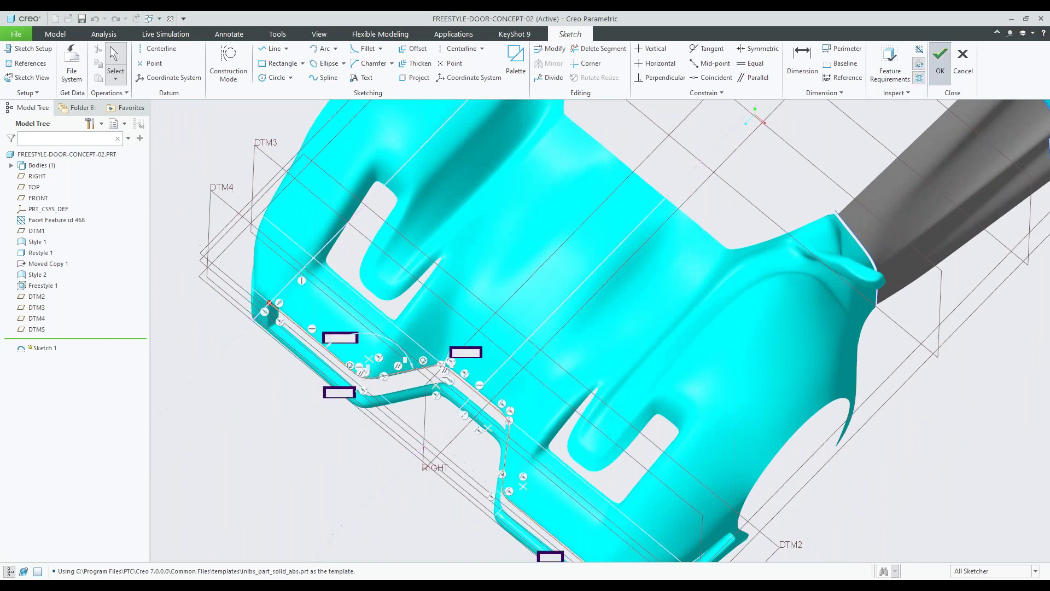
pyautogui.scroll(-2, 642, 398)
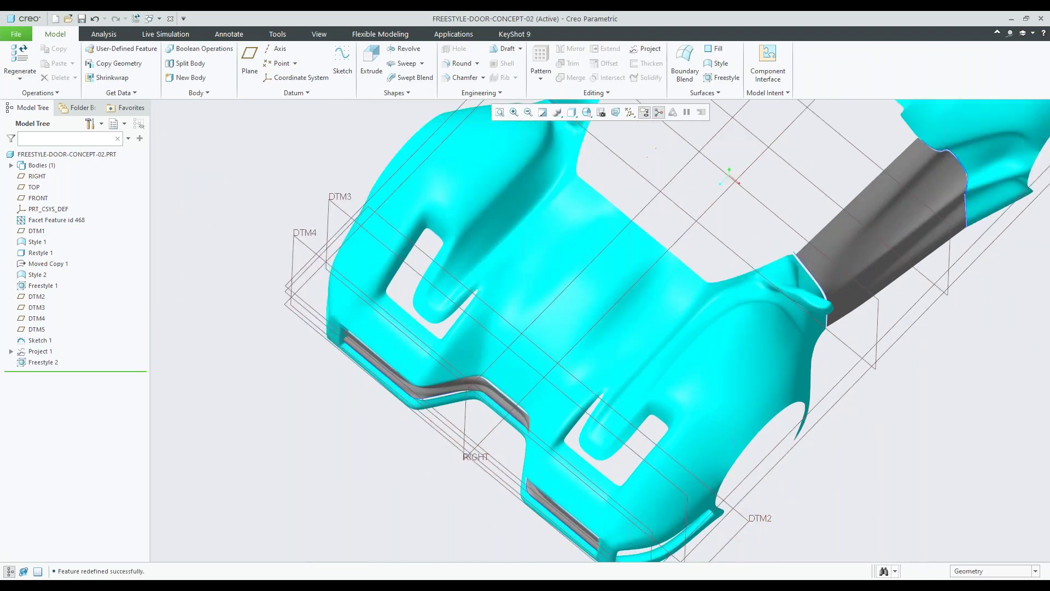
# Step: Open Freestyle 2 for redefinition, inspect how the grille surface's upper control mesh follows the sketched edge, and accept it
pyautogui.moveTo(643, 397); pyautogui.dragTo(645, 339, button='middle')
pyautogui.click(44, 362)
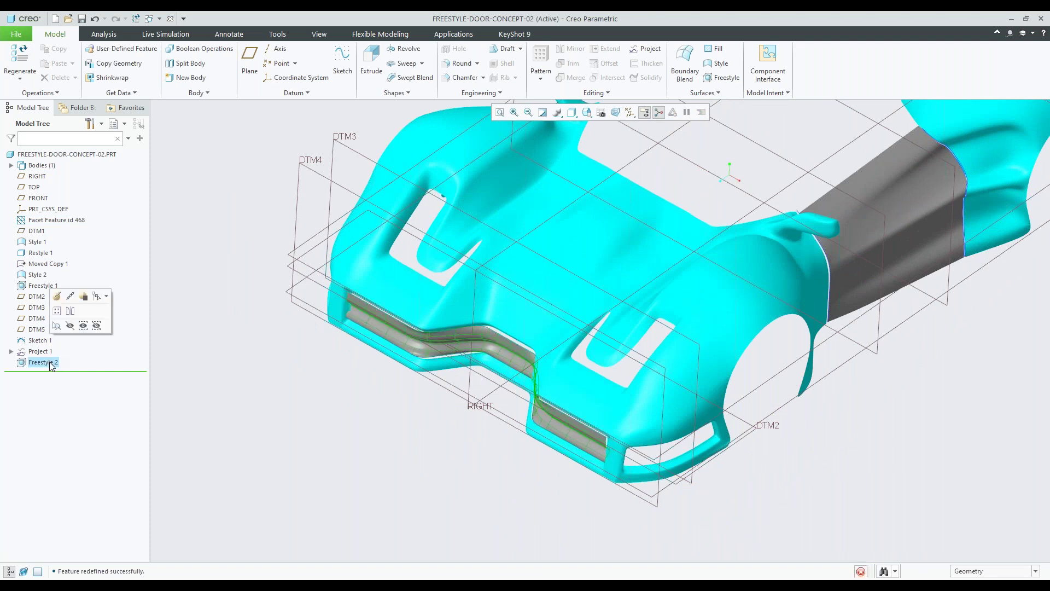
pyautogui.click(56, 297)
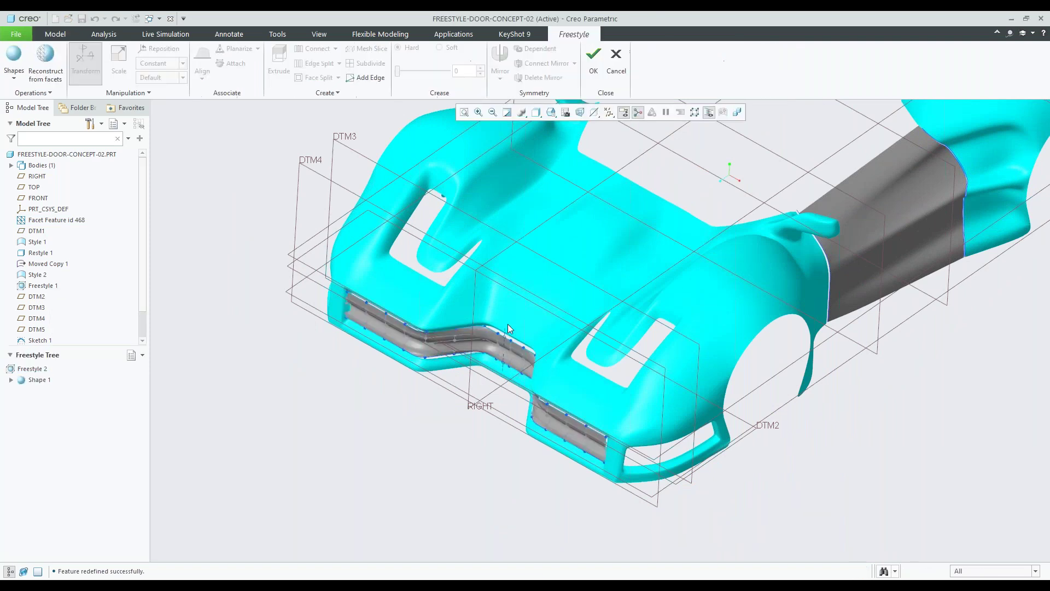
pyautogui.scroll(2, 508, 323)
pyautogui.keyDown('shift'); pyautogui.moveTo(507, 324); pyautogui.dragTo(498, 219, button='middle'); pyautogui.keyUp('shift')
pyautogui.scroll(5, 497, 216)
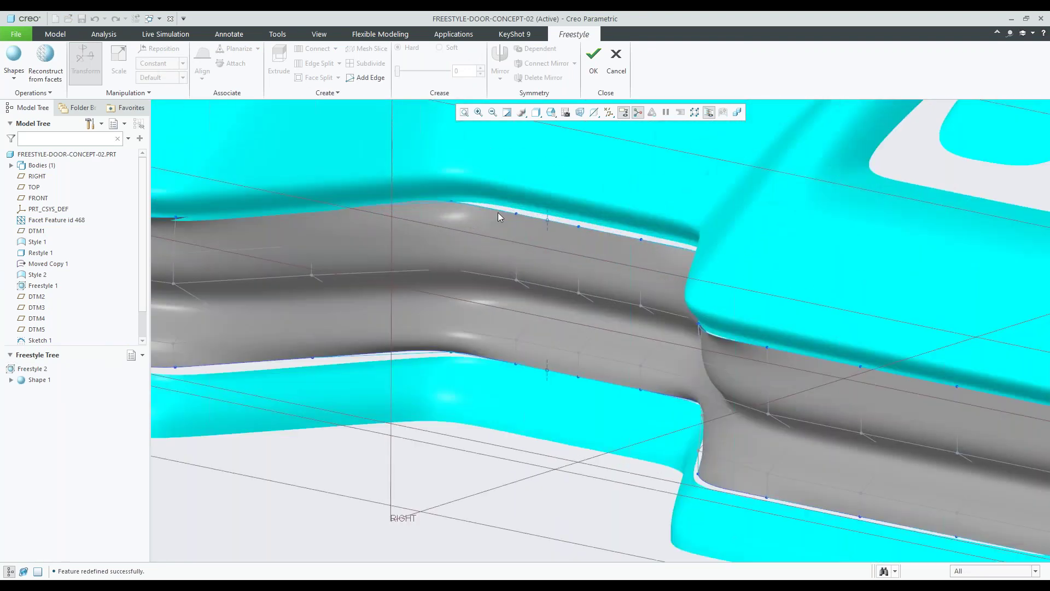
pyautogui.scroll(3, 475, 239)
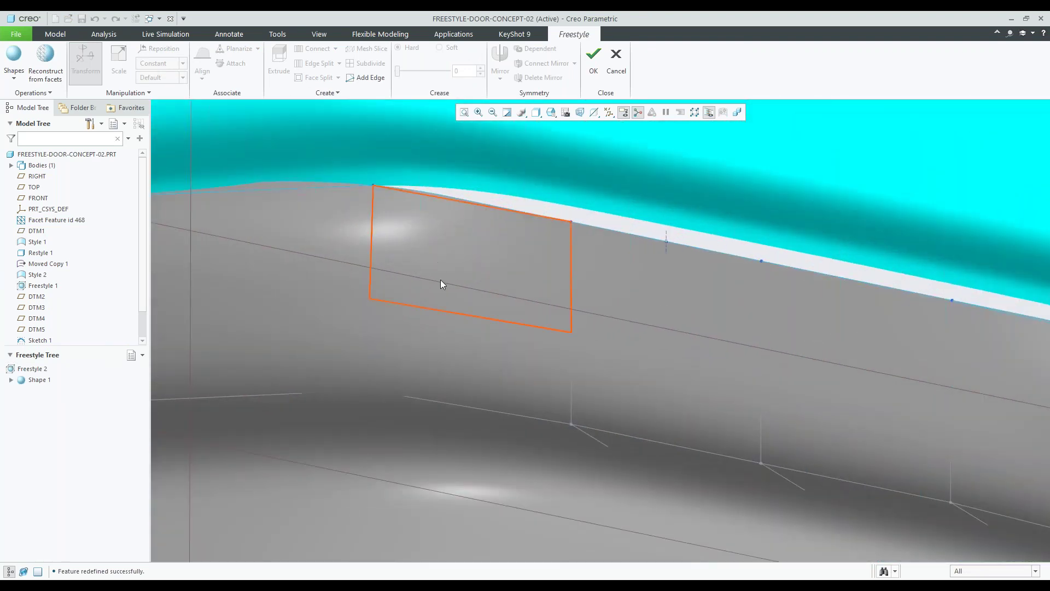
pyautogui.scroll(-2, 457, 308)
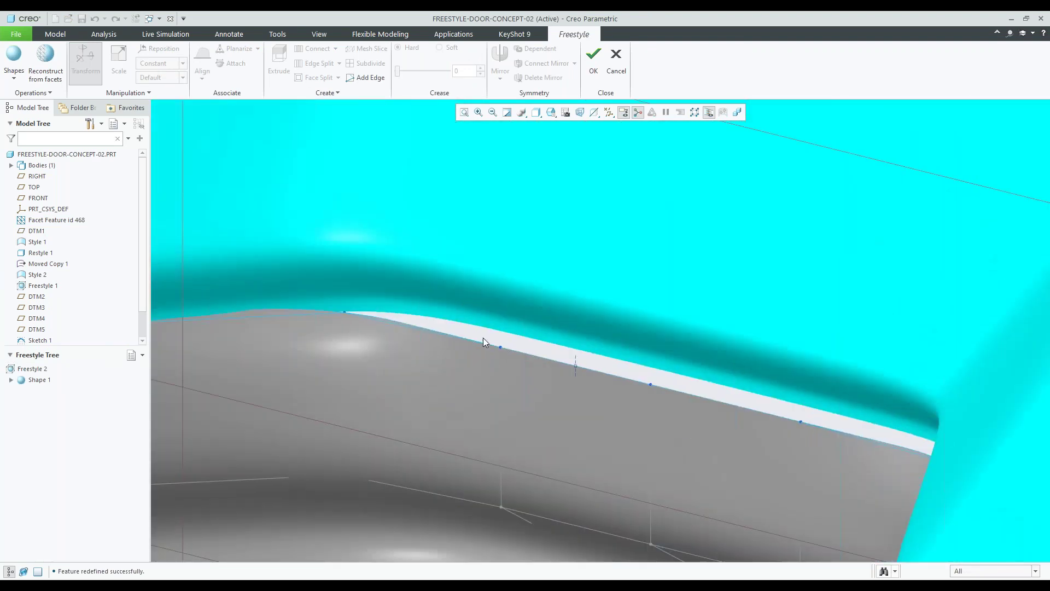
pyautogui.scroll(-3, 425, 336)
pyautogui.click(593, 71)
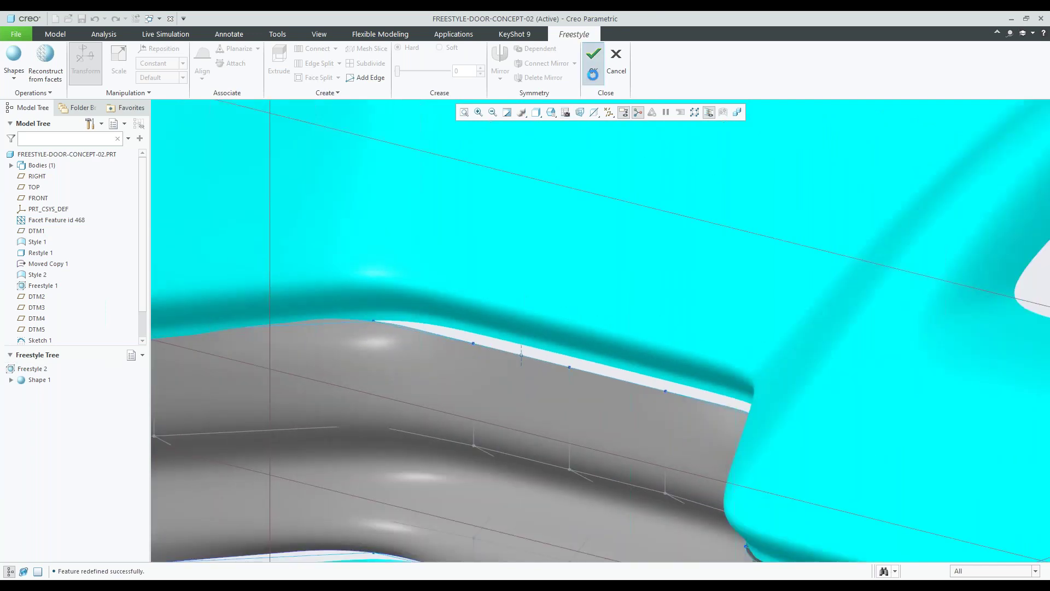
pyautogui.scroll(-1, 556, 278)
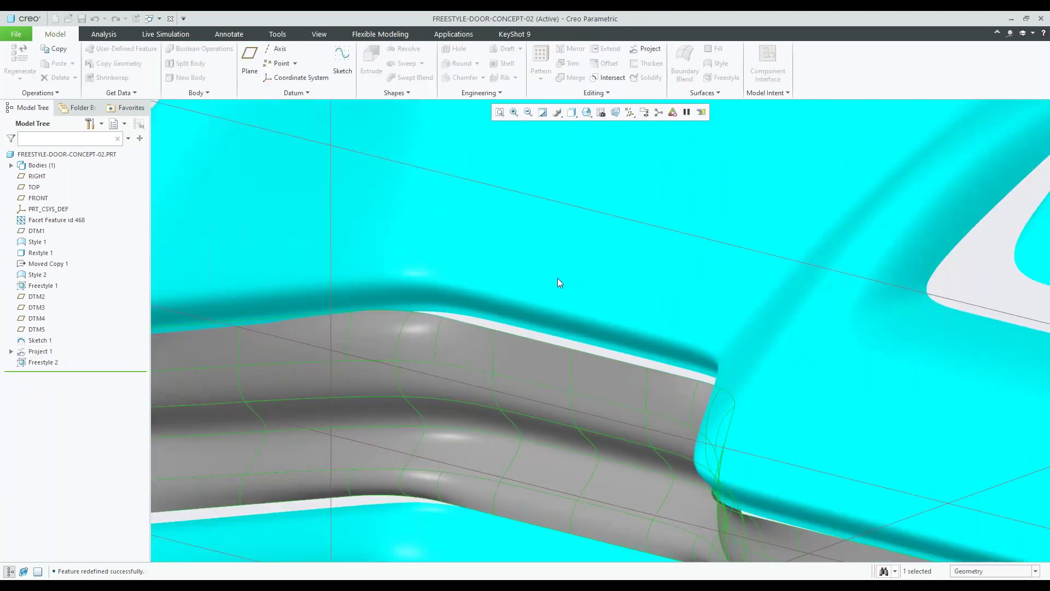
# Step: Display the dimensions of Sketch 1 and set the radius at the grille's upper central bend to 0.5
pyautogui.scroll(4, 457, 311)
pyautogui.click(71, 357)
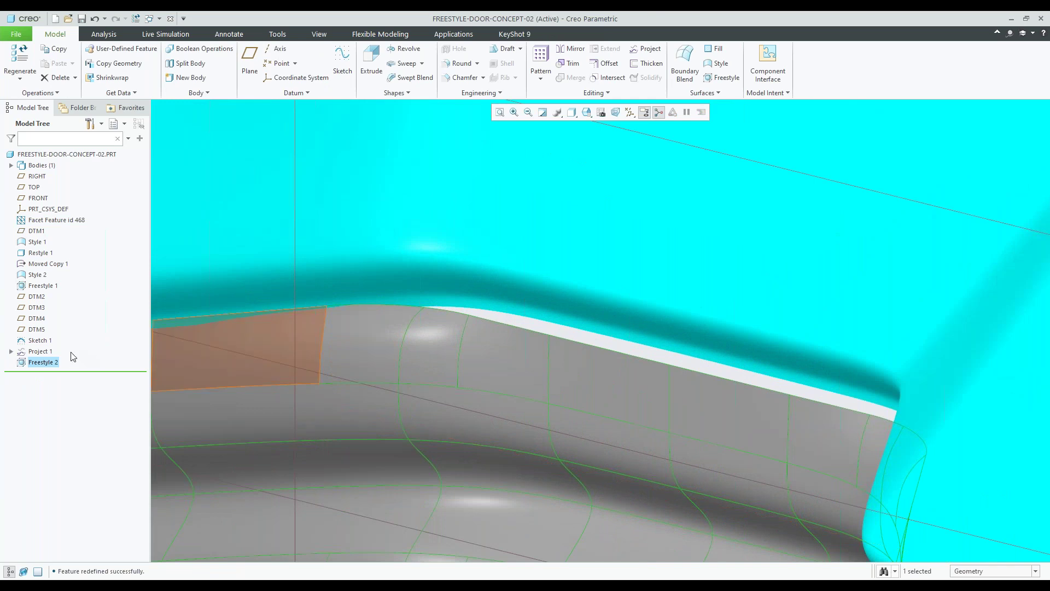
pyautogui.click(47, 343)
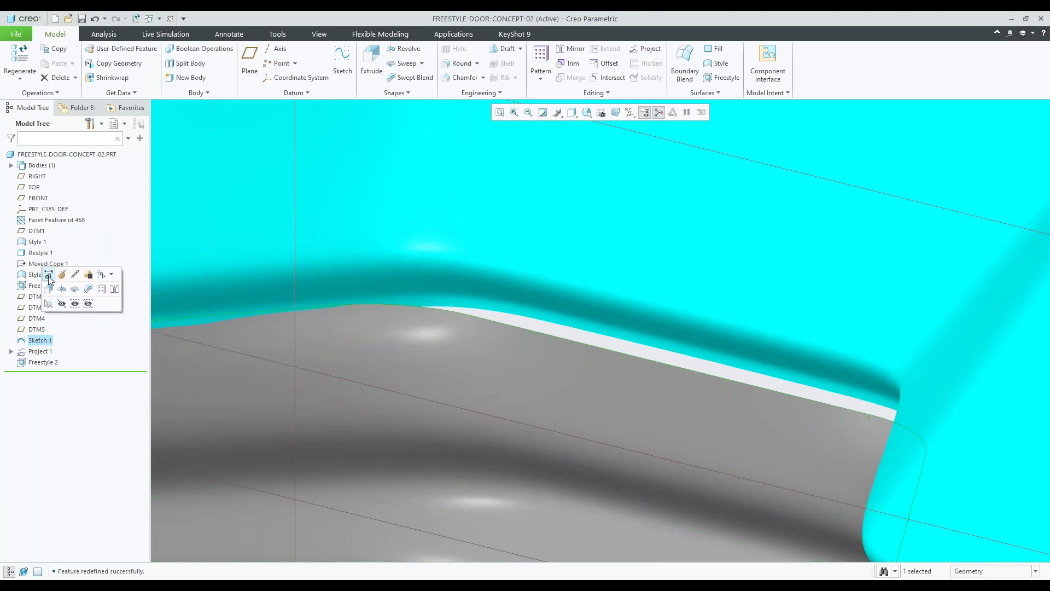
pyautogui.click(49, 275)
pyautogui.scroll(-1, 507, 342)
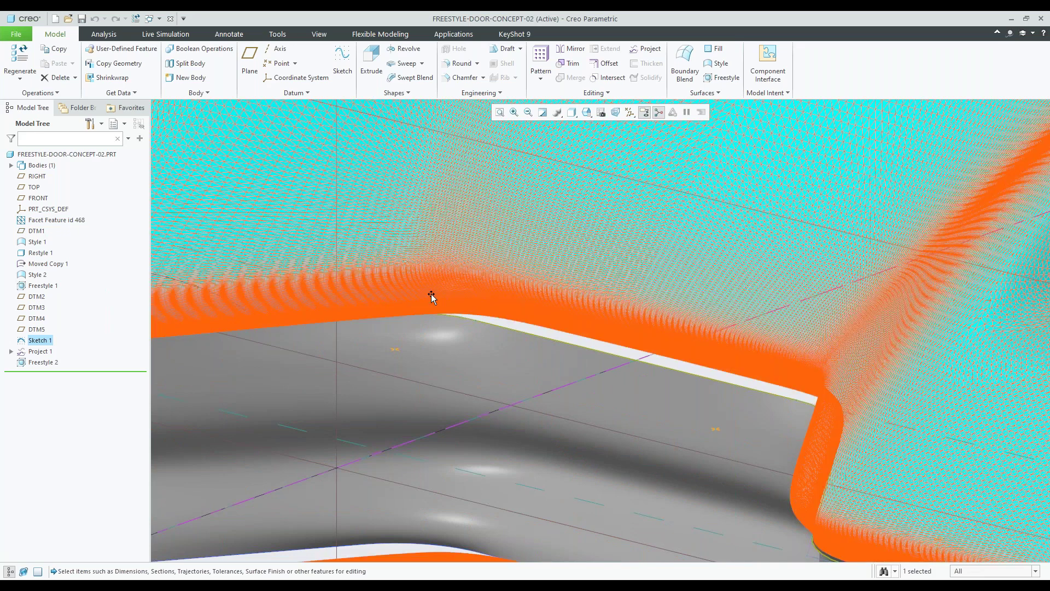
pyautogui.scroll(1, 464, 339)
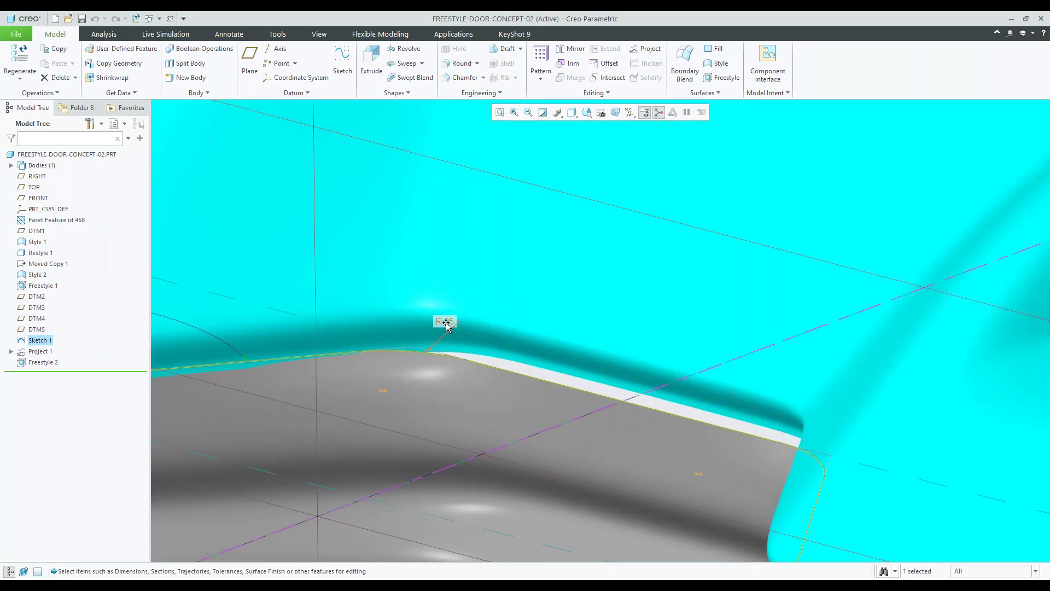
pyautogui.click(446, 323)
pyautogui.doubleClick(447, 323)
pyautogui.write('.5')
pyautogui.press('Return')
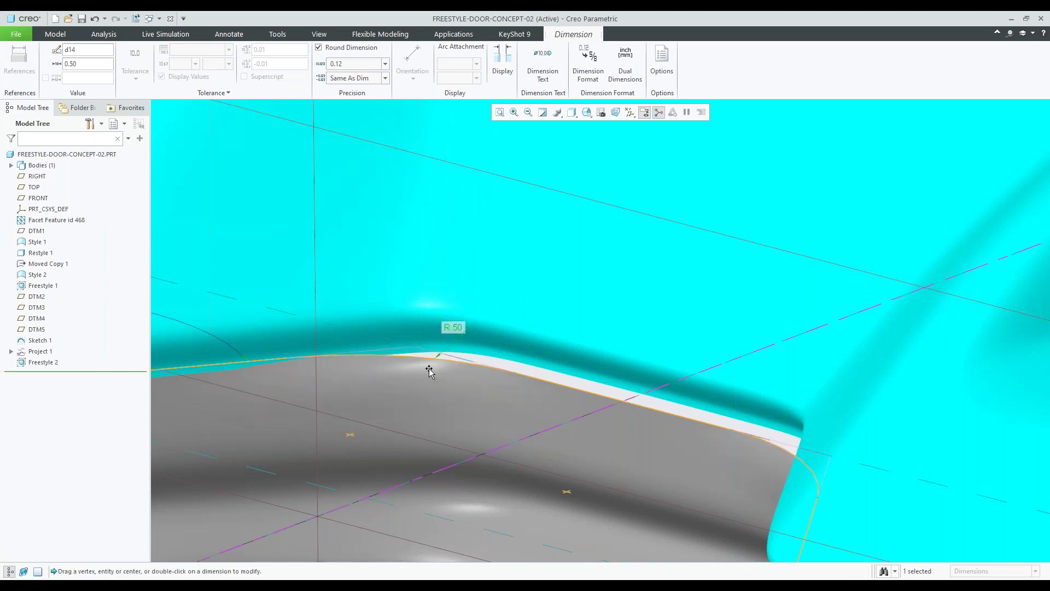
# Step: Set the radius at the grille's upper central bend in Sketch 1 to 1
pyautogui.doubleClick(451, 327)
pyautogui.write('1')
pyautogui.press('Return')
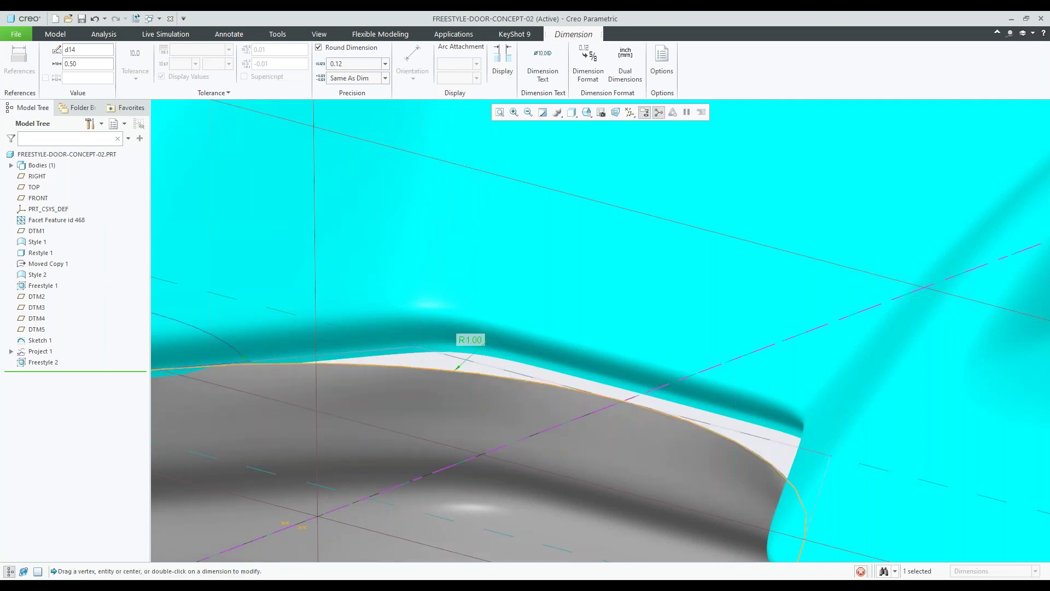
# Step: Set the radius at the grille's upper central bend to 0.25 and leave dimension editing of Sketch 1
pyautogui.doubleClick(470, 339)
pyautogui.write('.2')
pyautogui.press('Return')
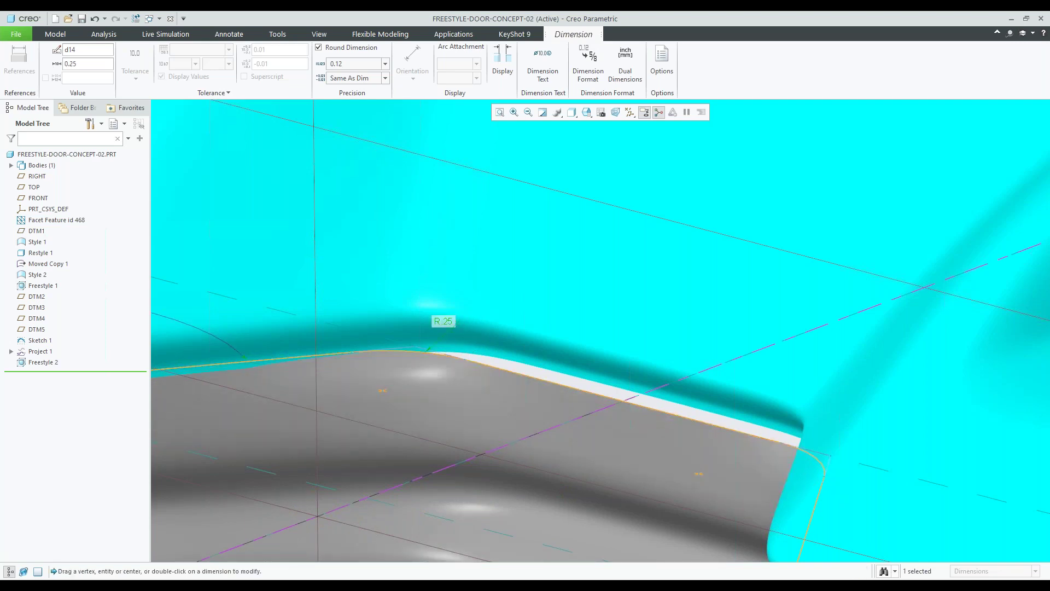
pyautogui.scroll(3, 472, 339)
pyautogui.scroll(5, 462, 338)
pyautogui.click(503, 448)
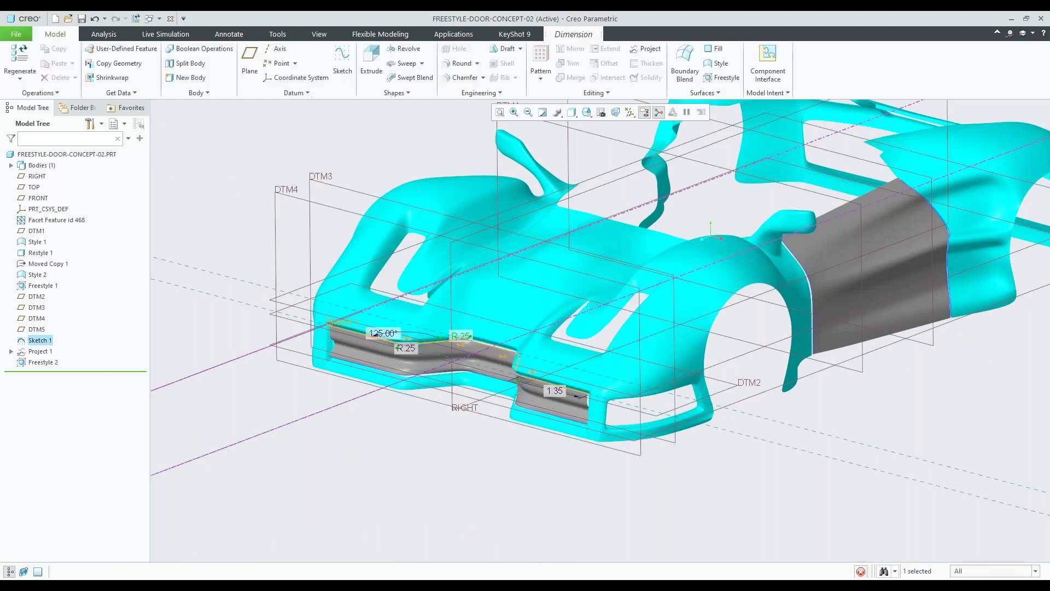
# Step: View the grille from the front and check the definition of datum plane DTM2
pyautogui.moveTo(503, 448)
pyautogui.mouseDown(button='middle')
pyautogui.moveTo(514, 348)
pyautogui.moveTo(589, 263)
pyautogui.moveTo(607, 272)
pyautogui.moveTo(598, 274)
pyautogui.moveTo(602, 266)
pyautogui.mouseUp(button='middle')
pyautogui.scroll(-4, 589, 262)
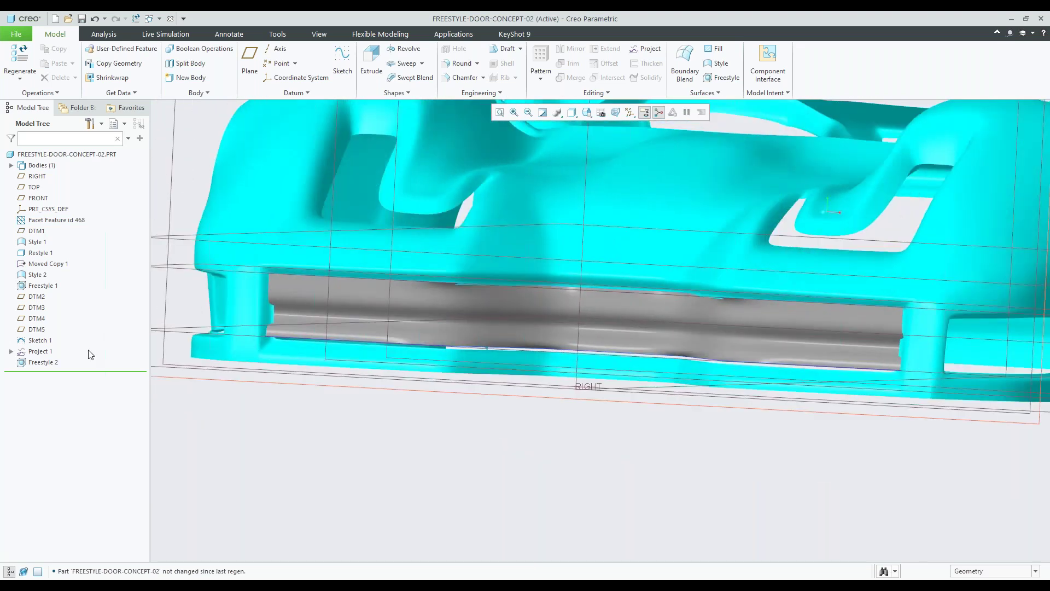
pyautogui.click(172, 330)
pyautogui.click(193, 280)
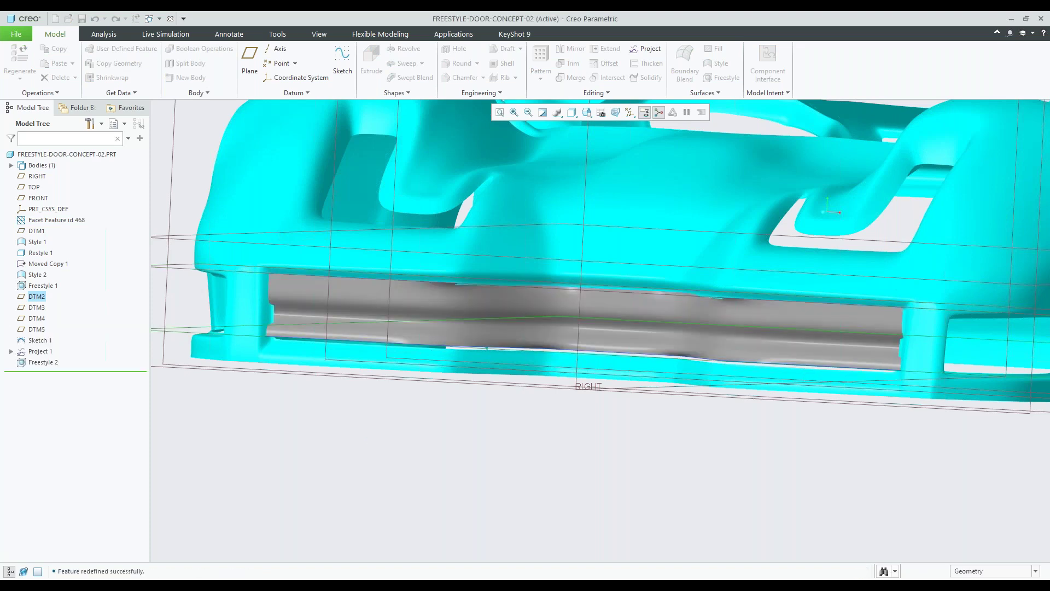
pyautogui.scroll(1, 381, 395)
# Step: Display the dimensions of datum plane DTM5 at the grille's lower edge and set its offset to 0.5
pyautogui.click(205, 343)
pyautogui.click(215, 278)
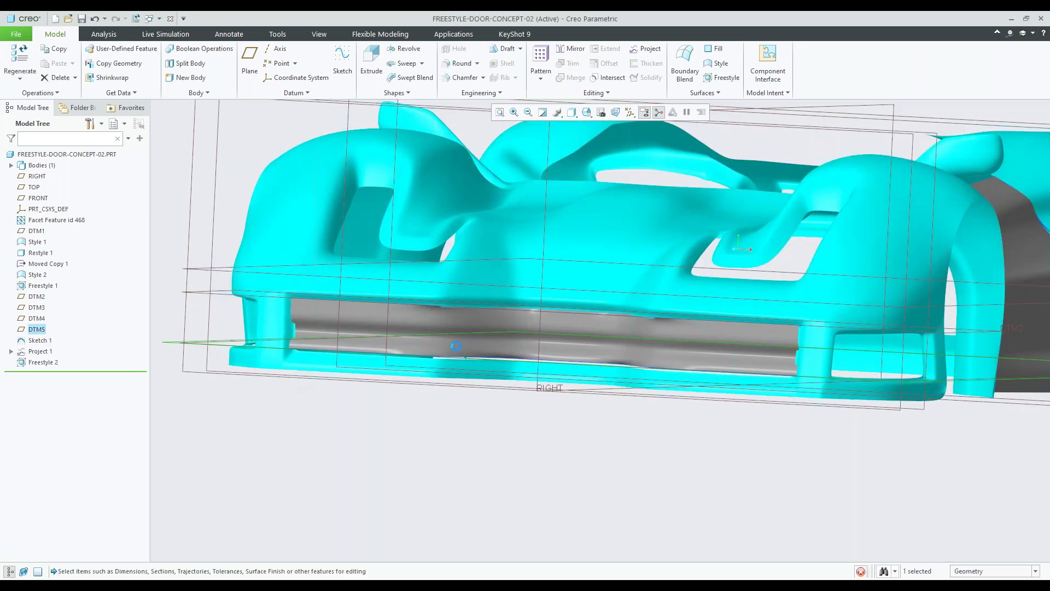
pyautogui.scroll(-2, 537, 363)
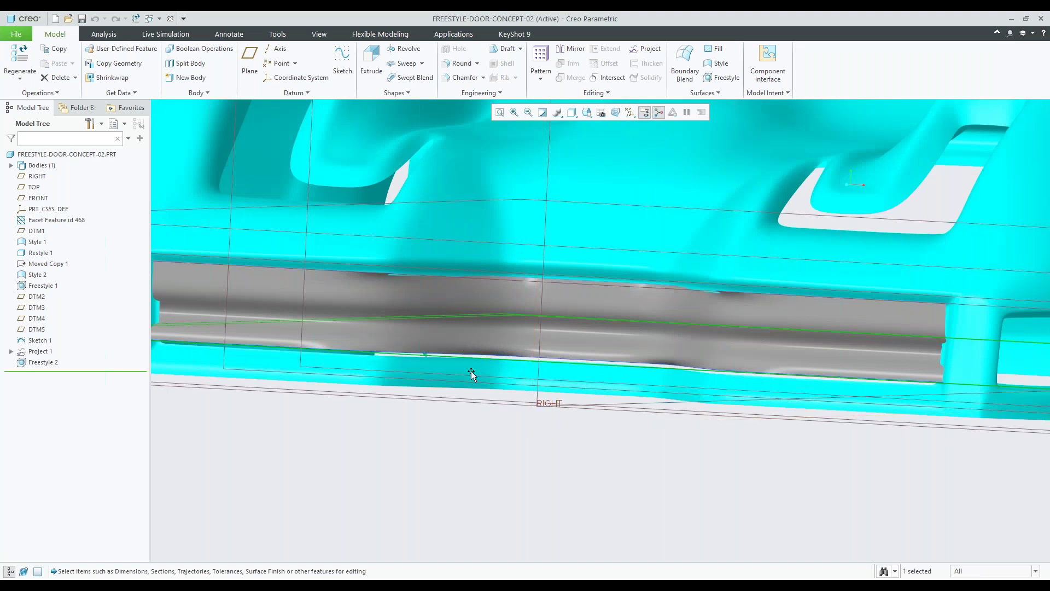
pyautogui.scroll(1, 483, 383)
pyautogui.scroll(2, 484, 391)
pyautogui.scroll(-3, 274, 356)
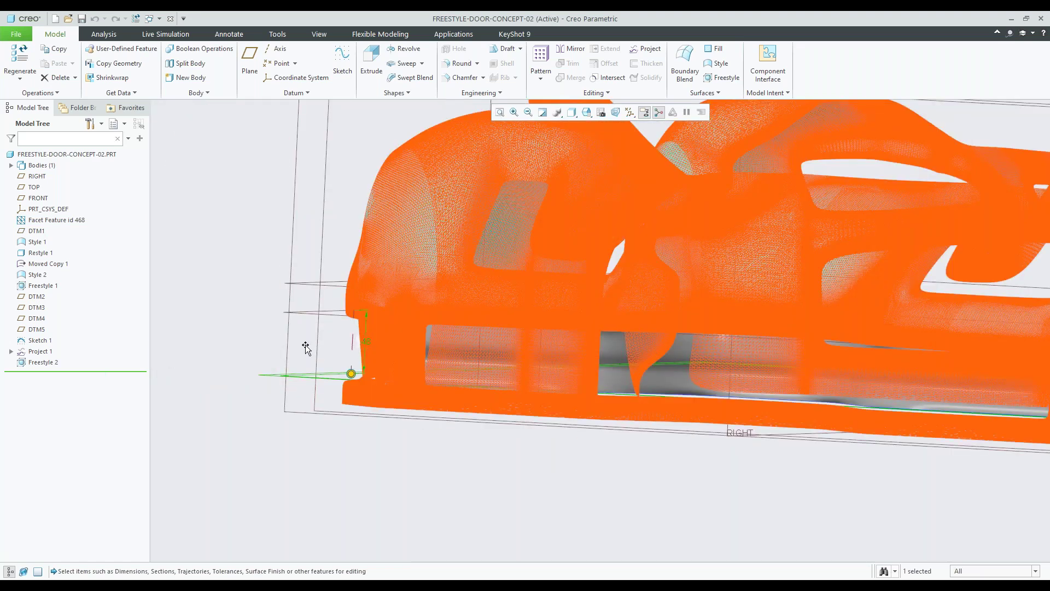
pyautogui.click(367, 342)
pyautogui.doubleClick(366, 339)
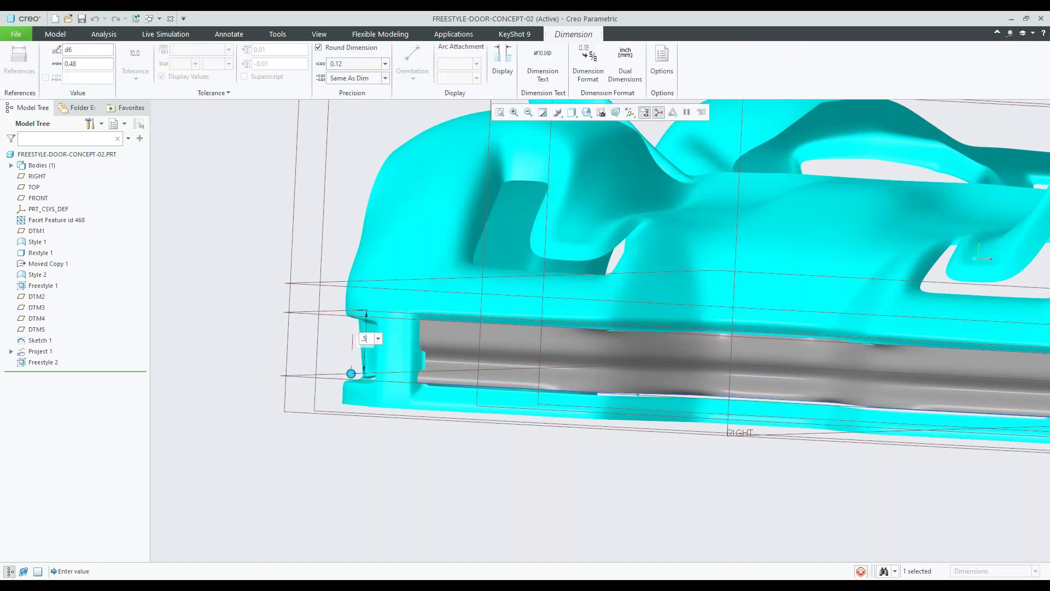
pyautogui.press('Return')
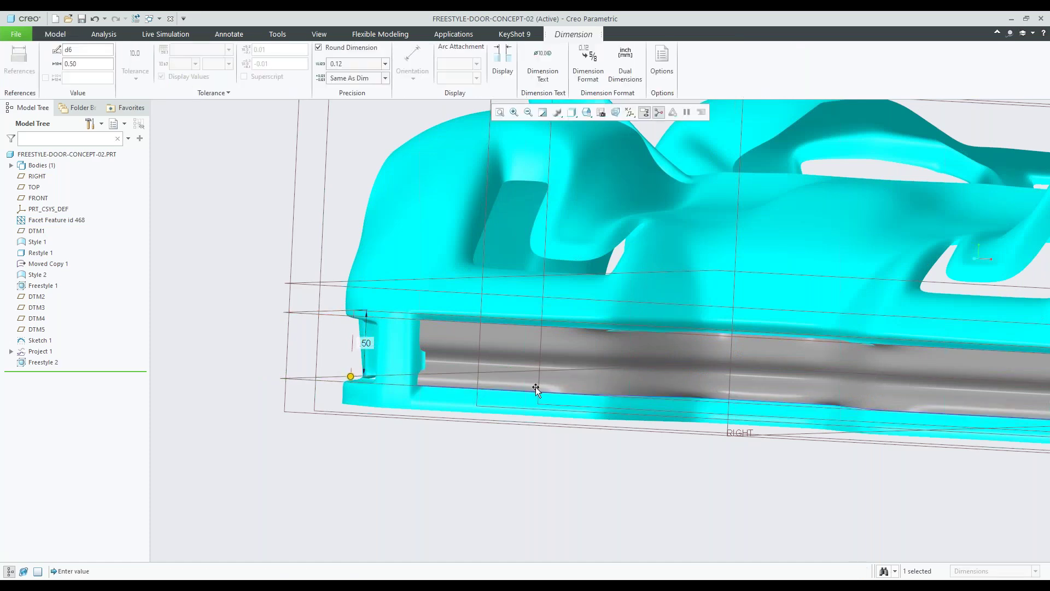
# Step: Inspect the grille and door surfaces on the whole car body and leave dimension editing of DTM5
pyautogui.scroll(5, 536, 386)
pyautogui.moveTo(542, 386); pyautogui.dragTo(602, 387, button='middle')
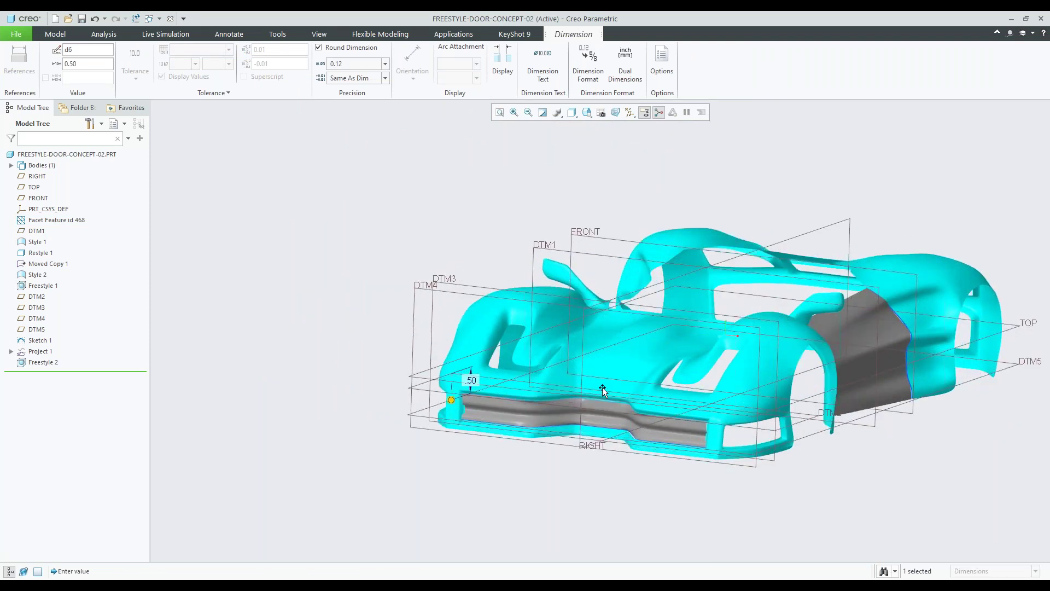
pyautogui.scroll(2, 602, 388)
pyautogui.scroll(-2, 762, 442)
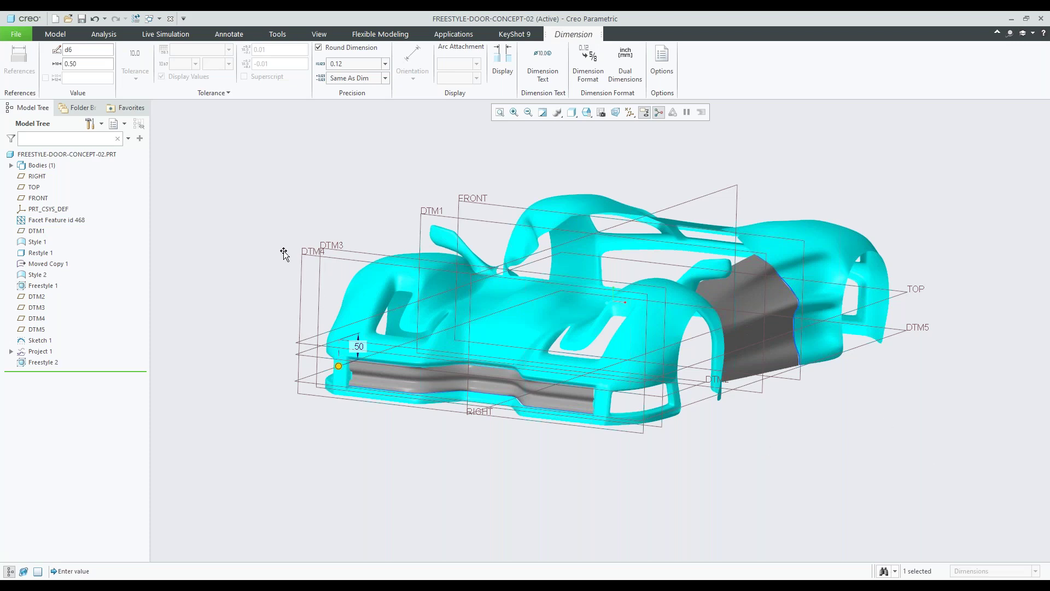
pyautogui.click(55, 34)
pyautogui.click(284, 231)
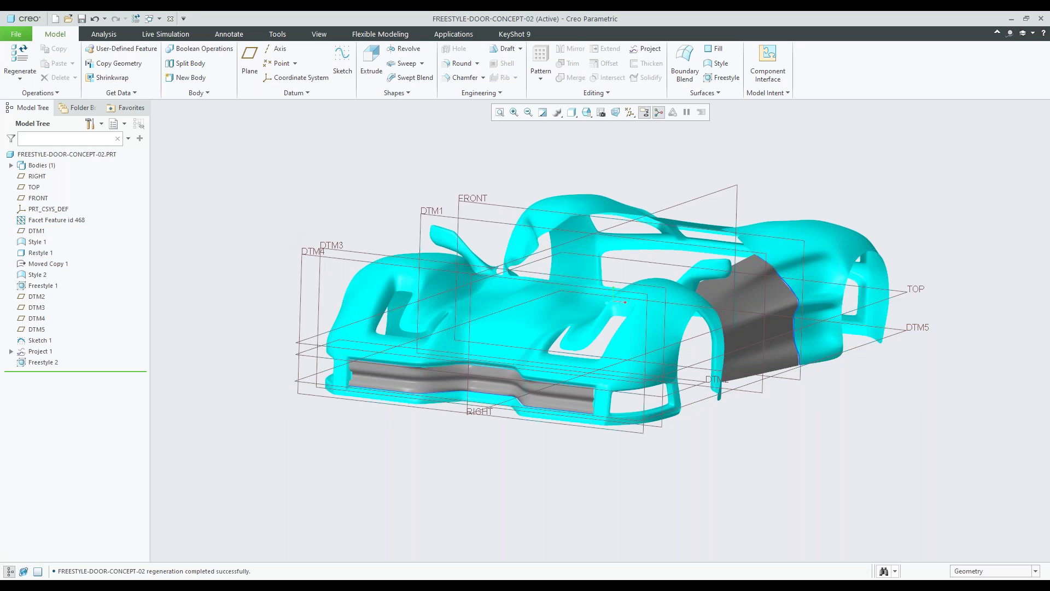
pyautogui.moveTo(527, 257); pyautogui.dragTo(471, 376, button='middle')
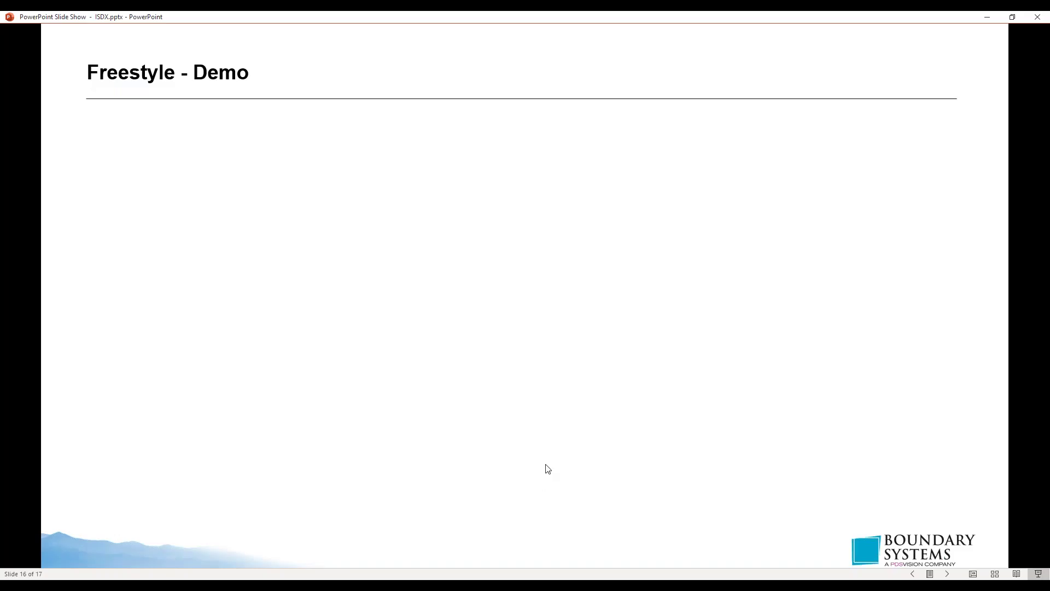
pyautogui.click(548, 469)
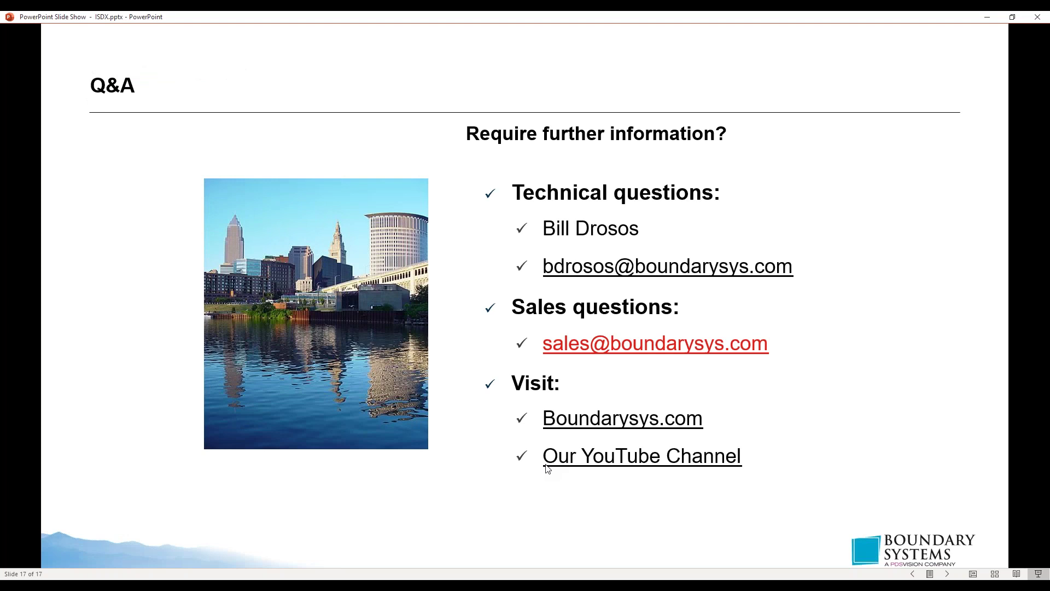